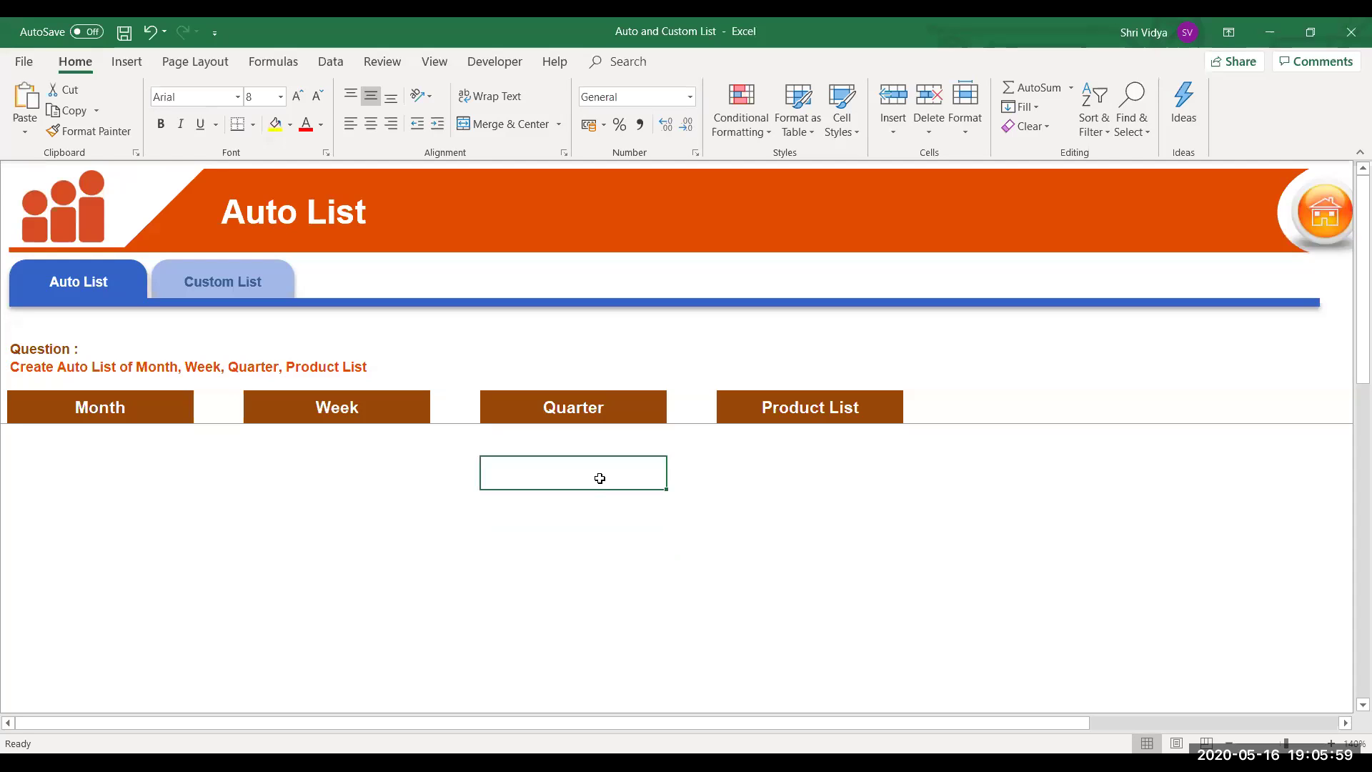
Enter August in the first cell under Month and autofill the months down through March.
left_click(110, 444)
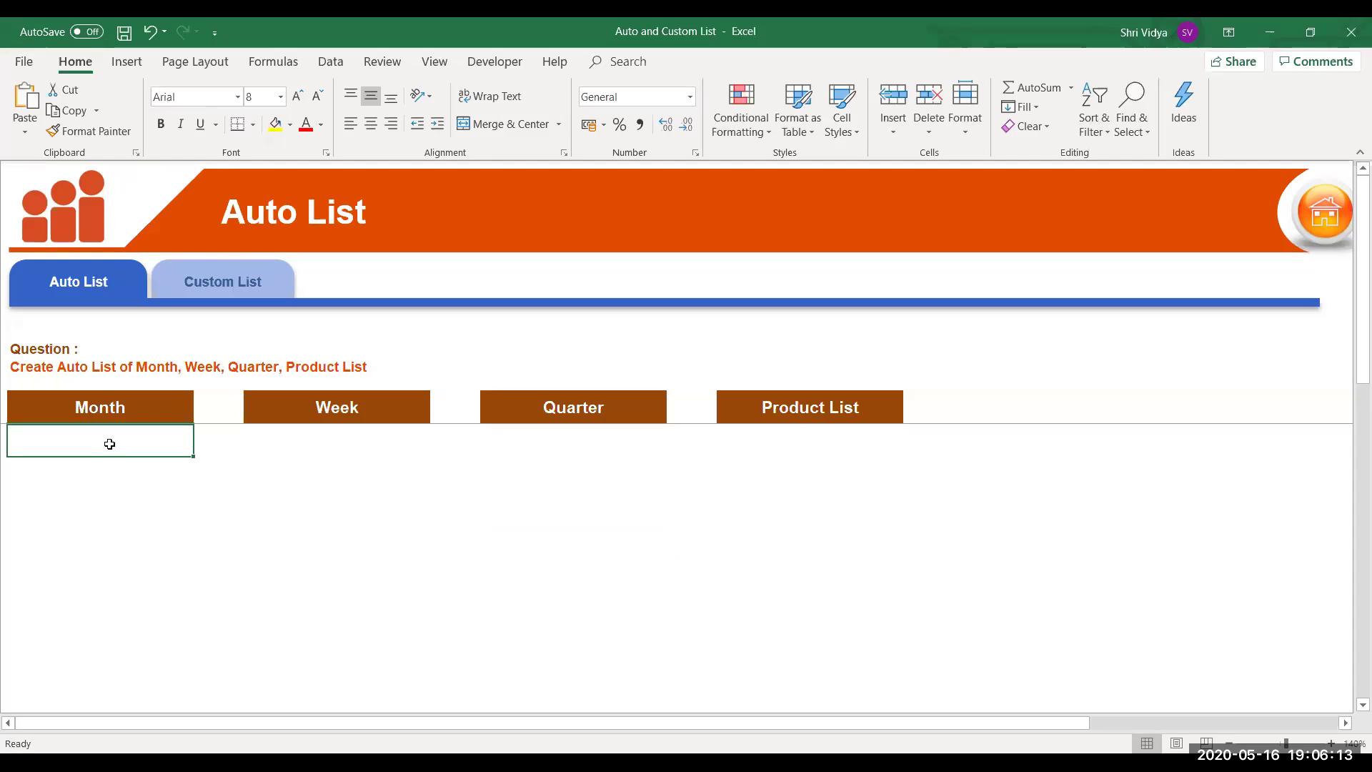
type("Se")
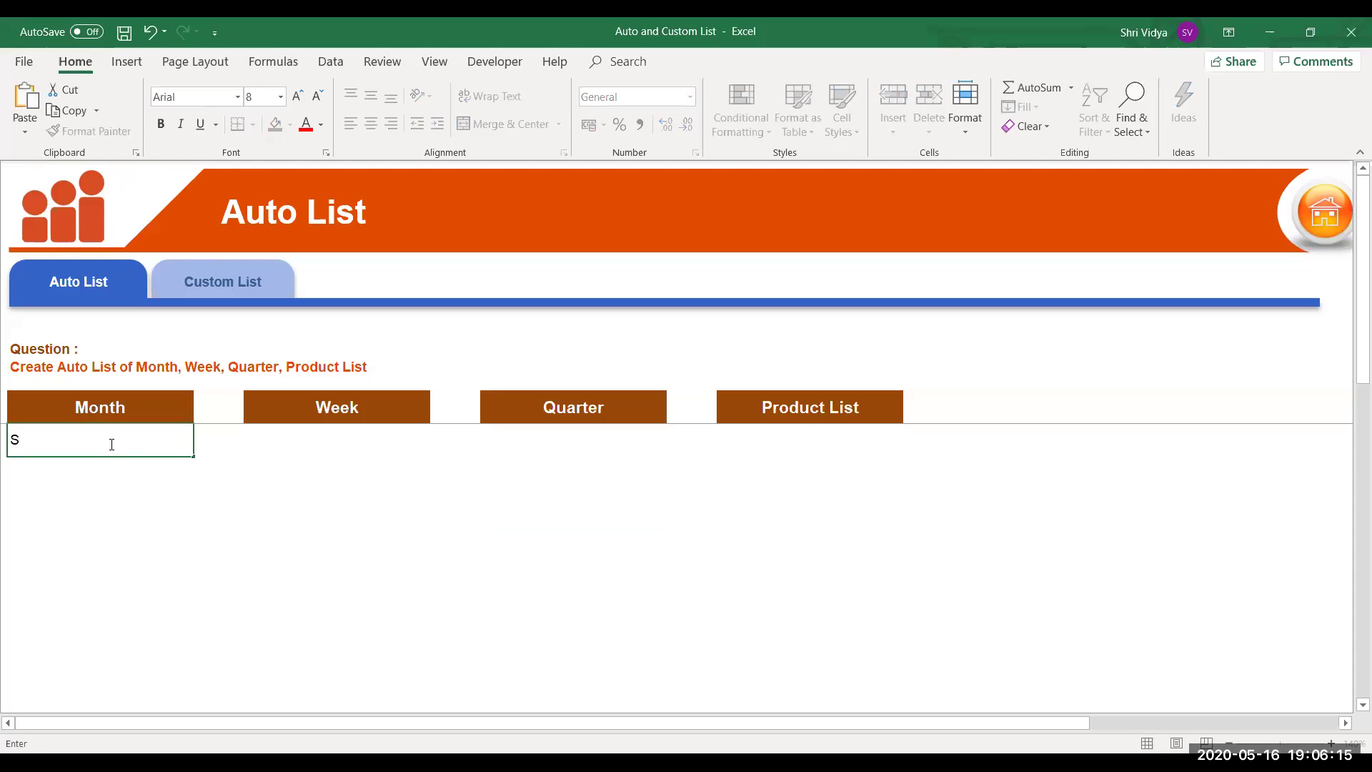
key("BackSpace")
key("BackSpace")
type("August")
key("Return")
left_click(120, 433)
left_click_drag(196, 460, 205, 677)
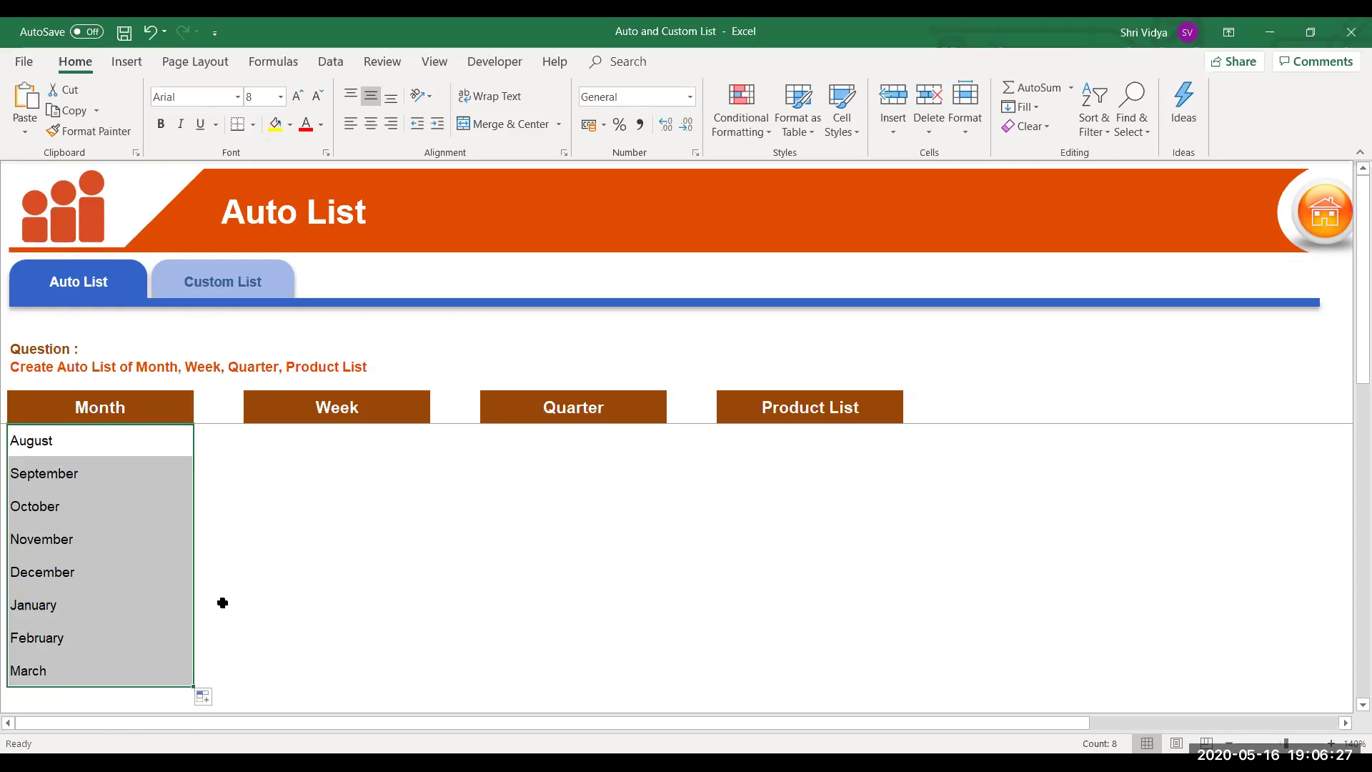
left_click(52, 451)
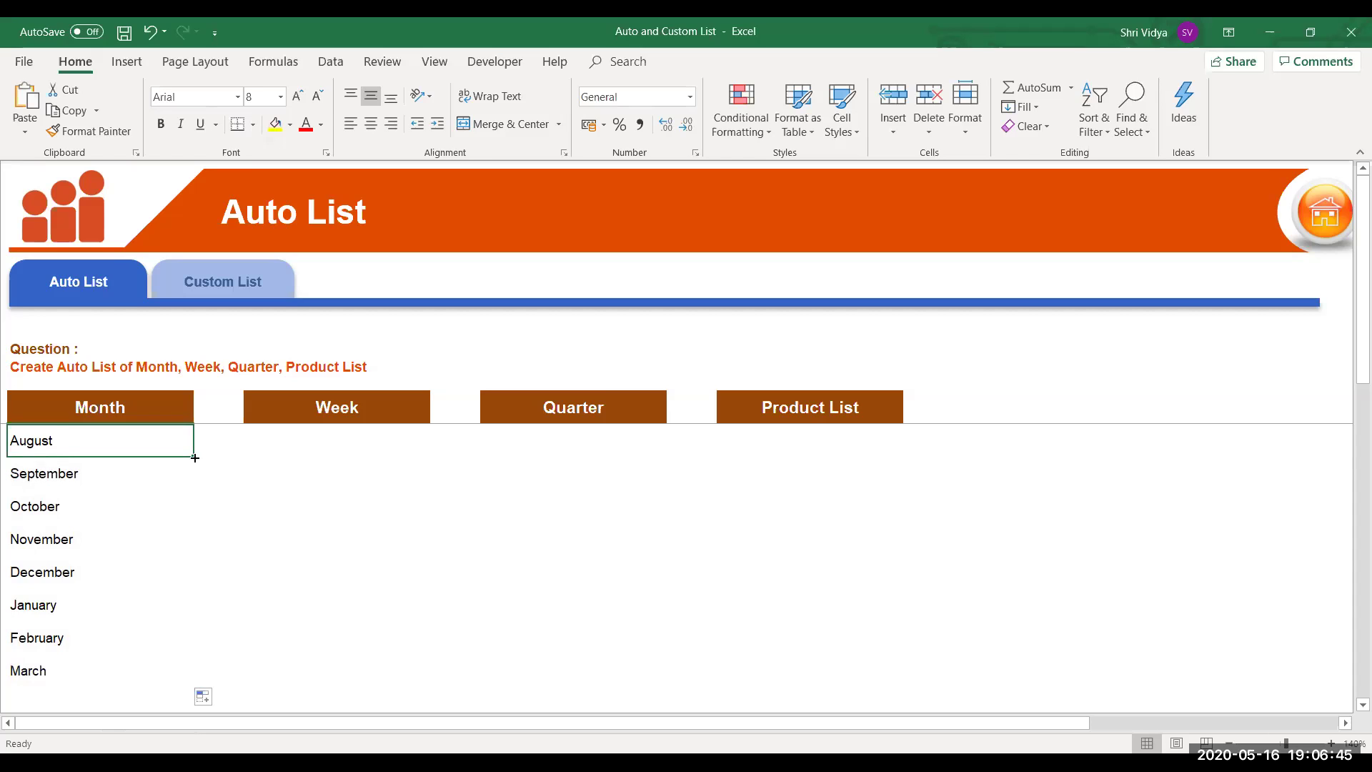
left_click_drag(195, 457, 198, 682)
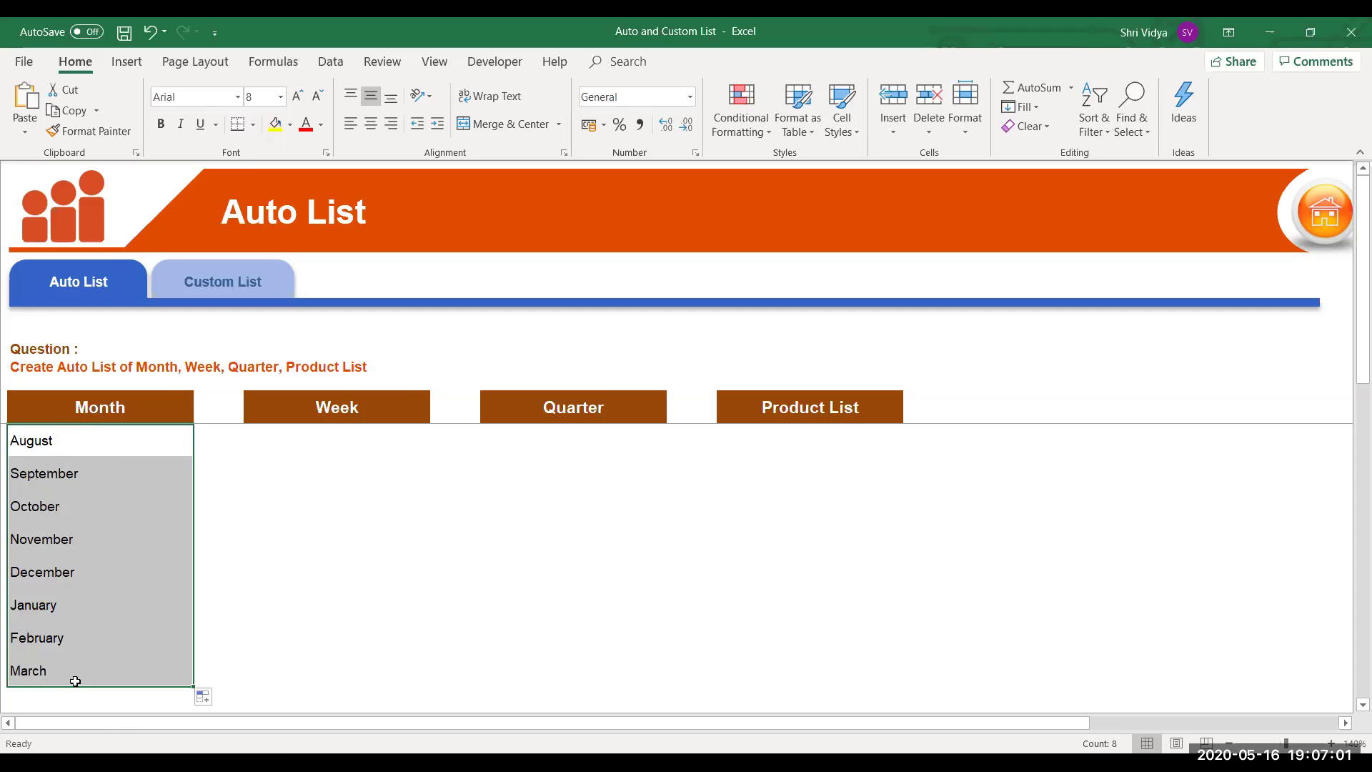
left_click(55, 452)
left_click_drag(55, 455, 55, 558)
left_click(43, 574)
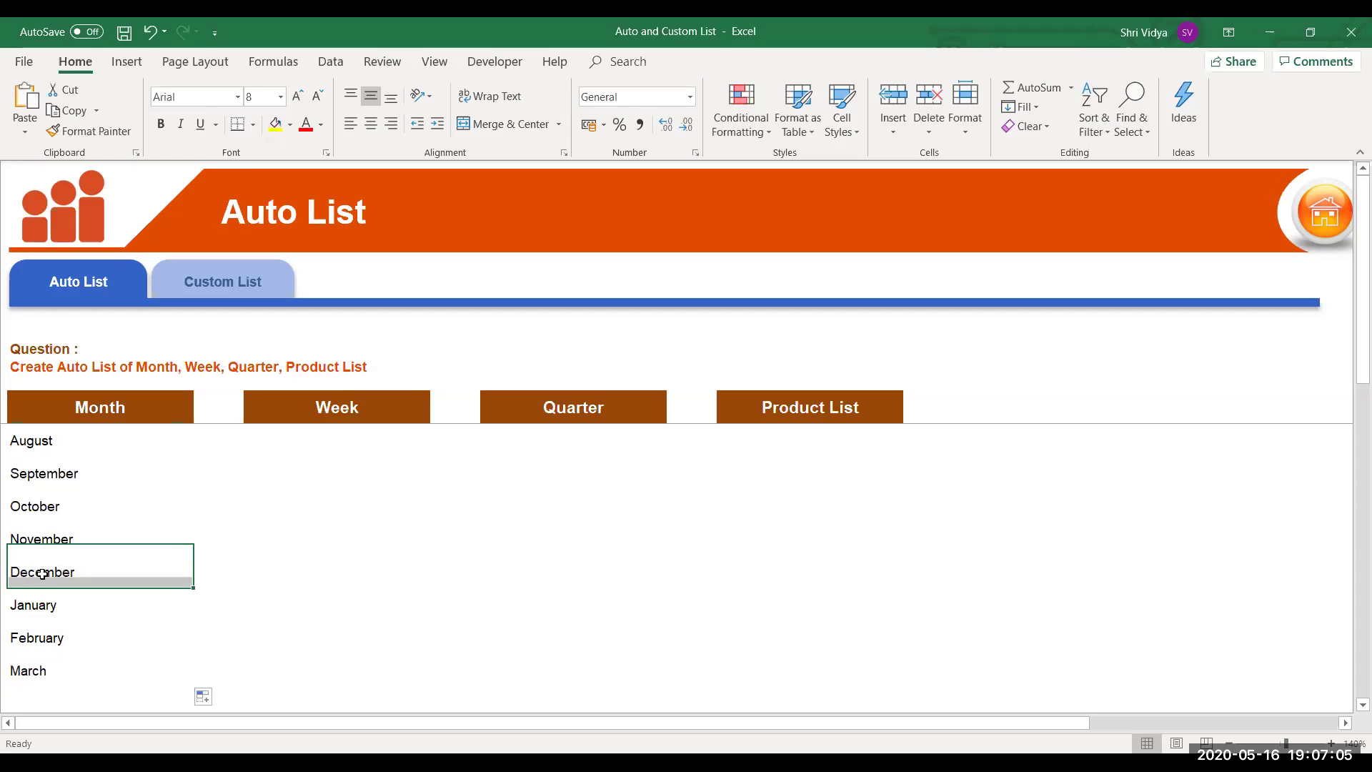
left_click_drag(67, 604, 62, 672)
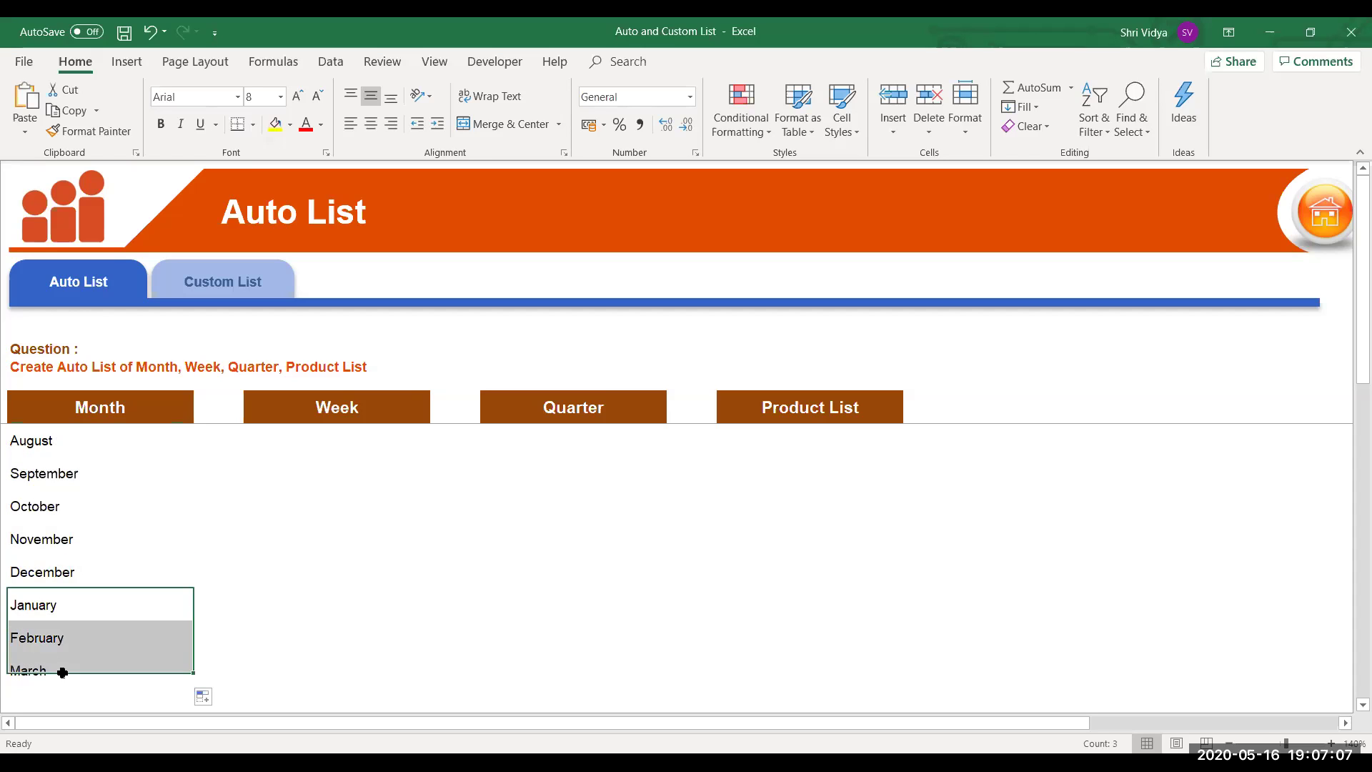
left_click(128, 542)
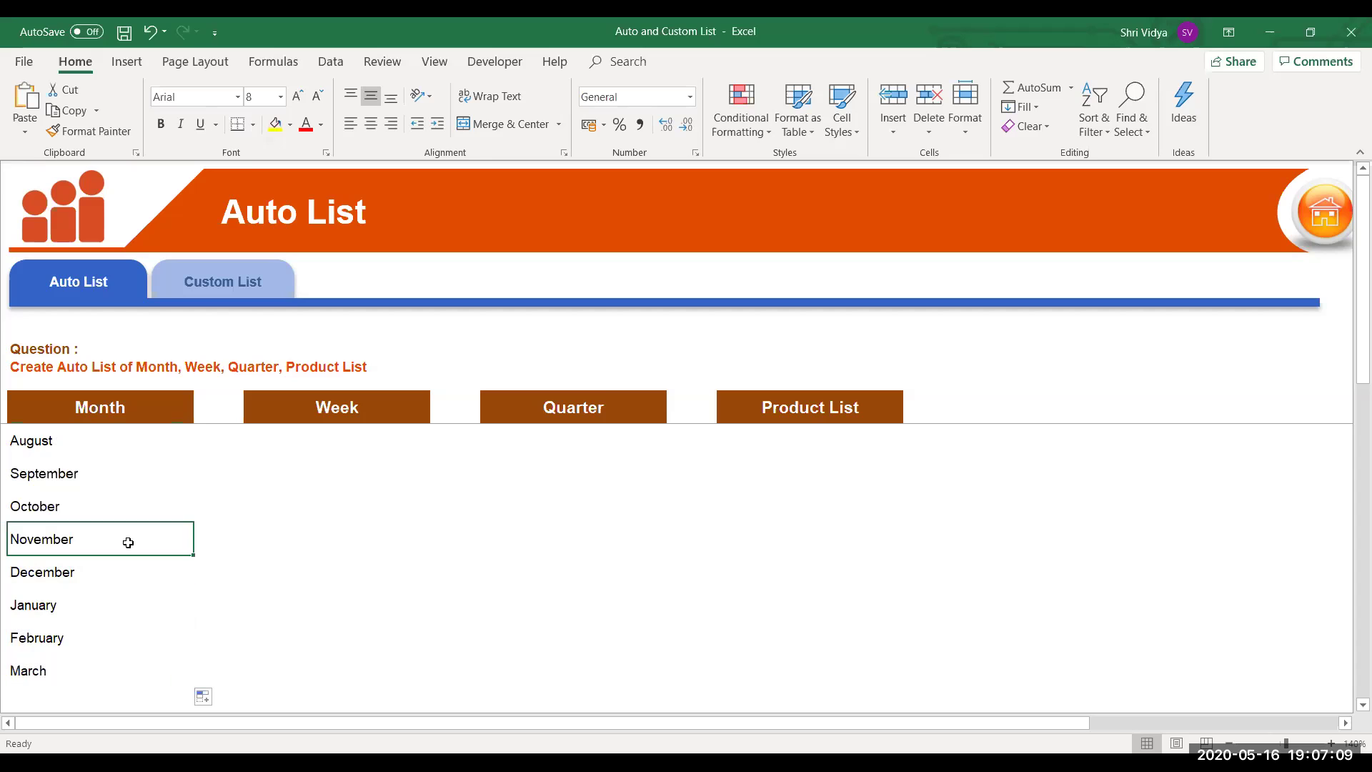
left_click(106, 438)
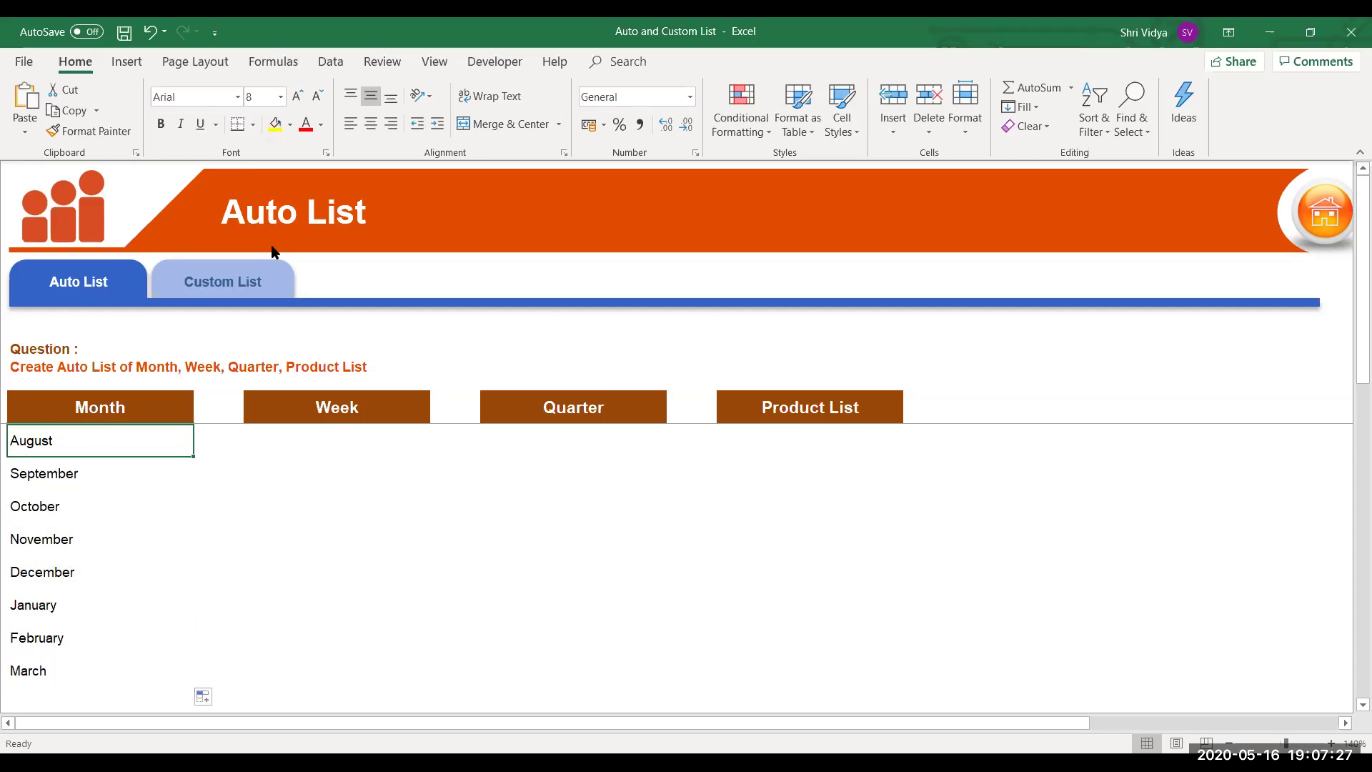
Enter SUN in the first cell under Week and autofill the weekdays down to the March row.
left_click(349, 441)
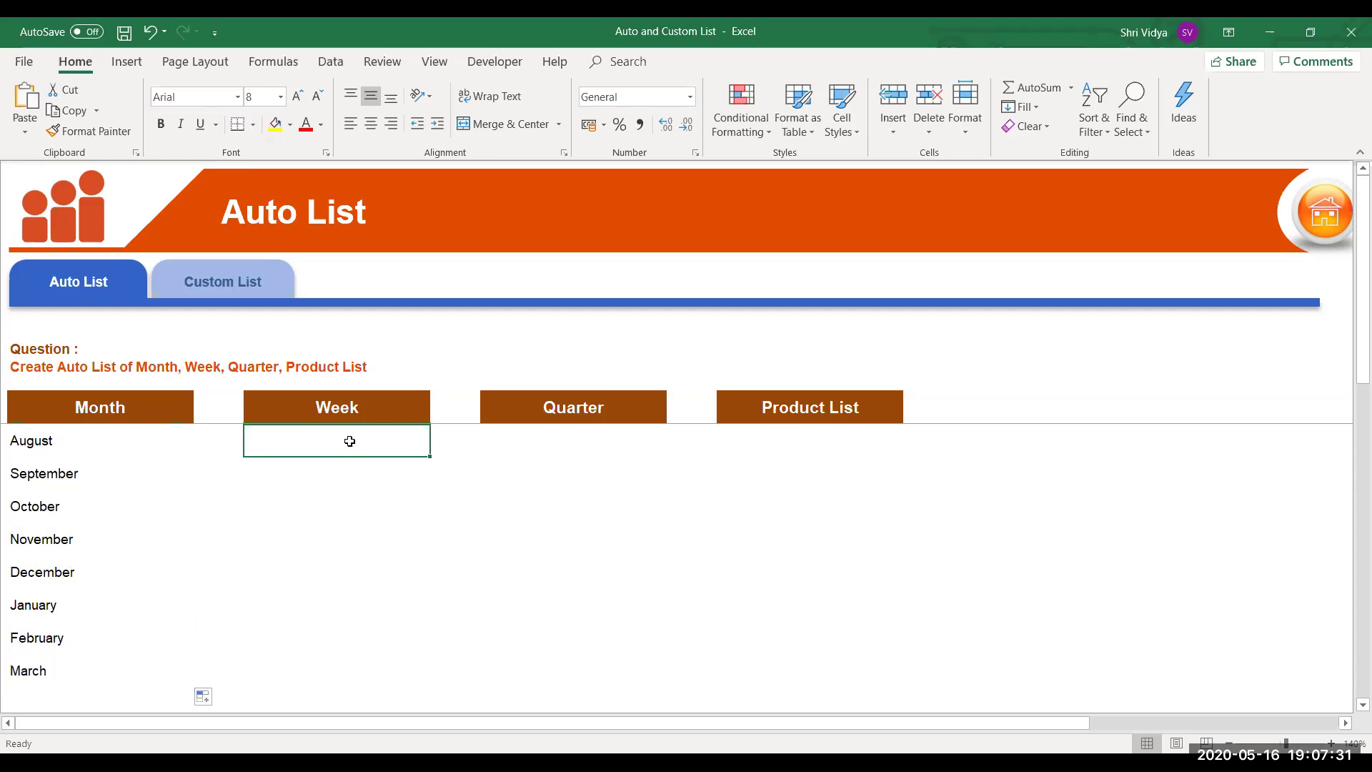
type("SUN")
key("Return")
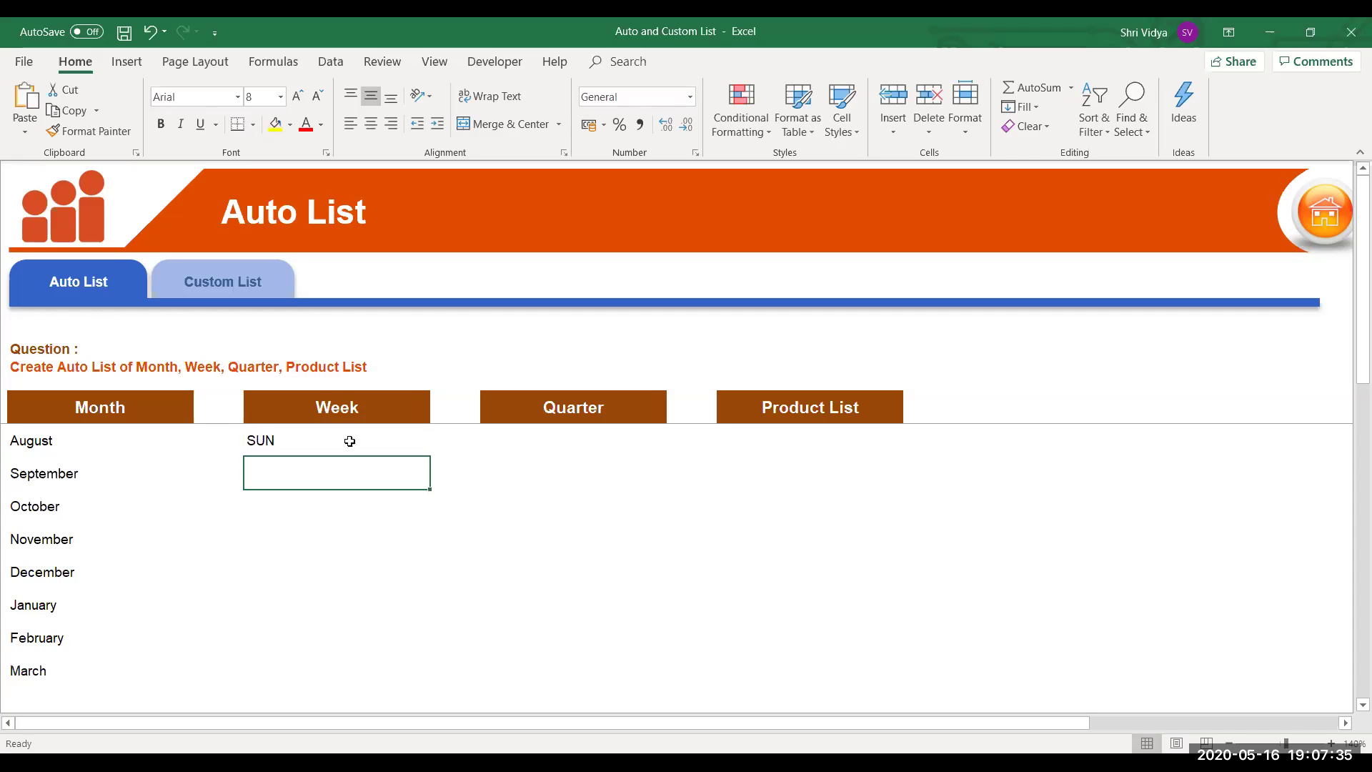
left_click_drag(352, 431, 358, 422)
left_click(394, 437)
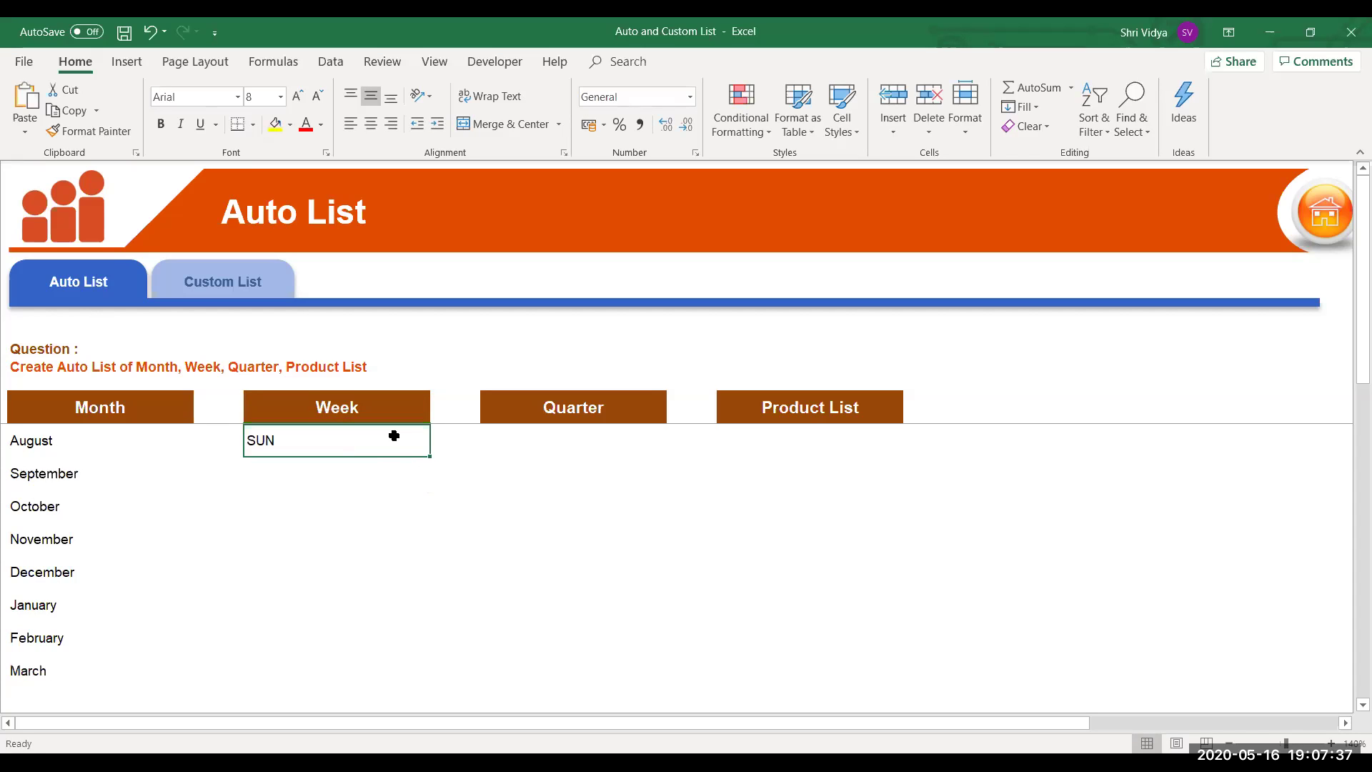
left_click_drag(428, 456, 448, 697)
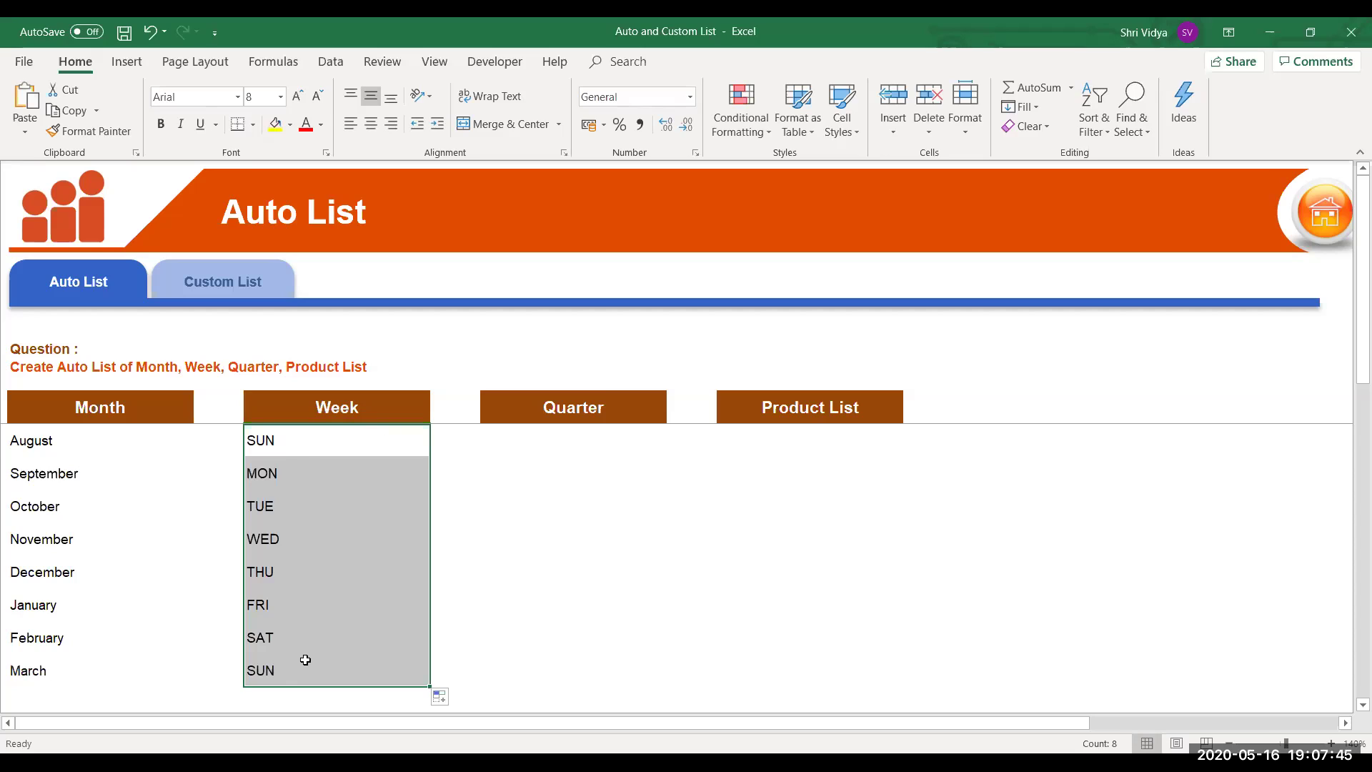
left_click(280, 447)
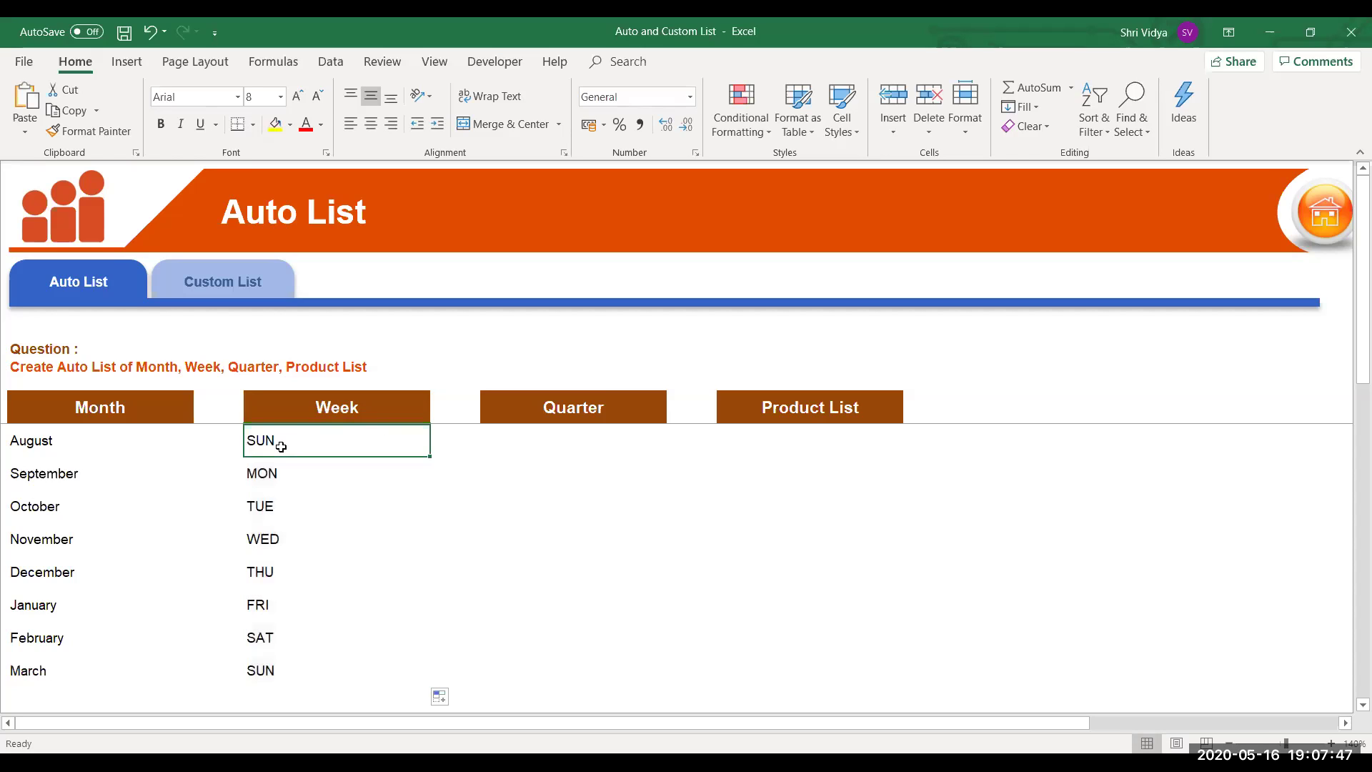
Enter Q1 in the first cell under Quarter and autofill the quarters down to the March row.
left_click(581, 432)
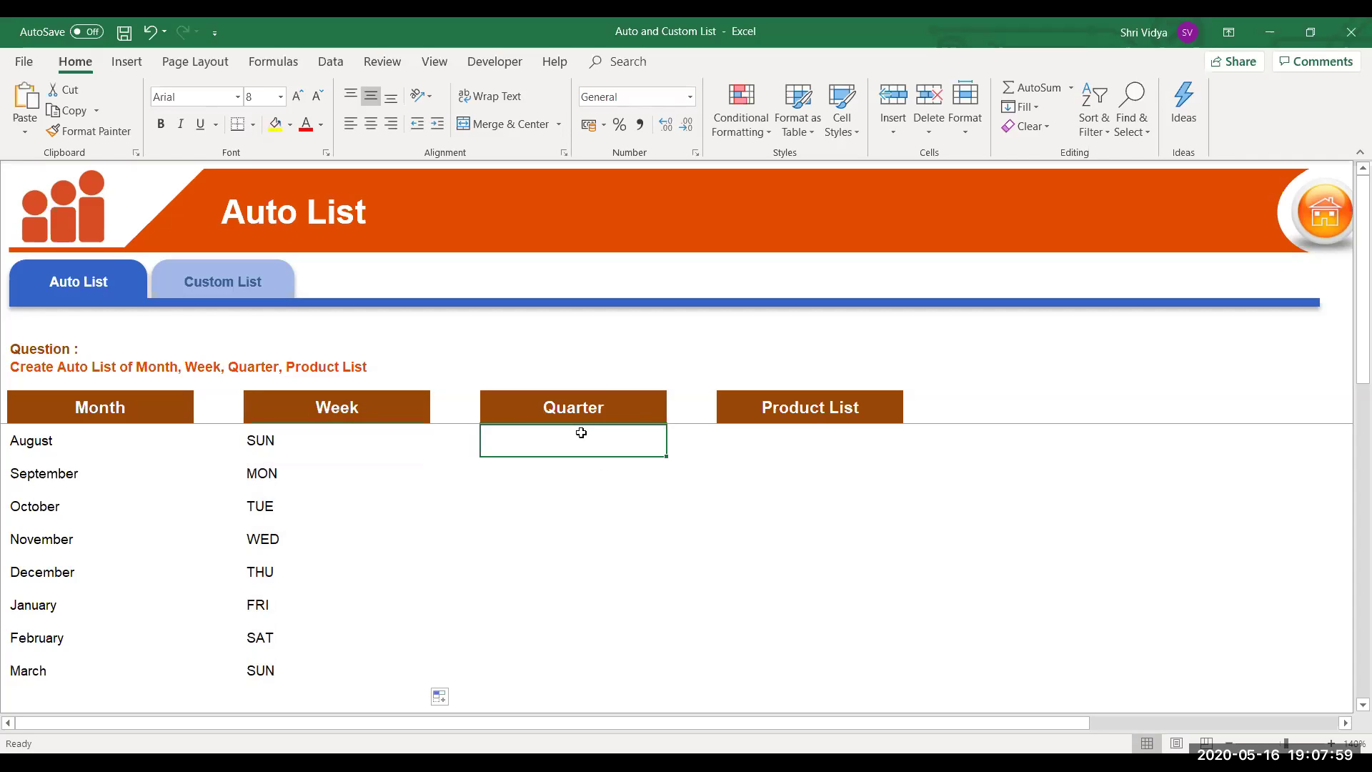
type("Q1")
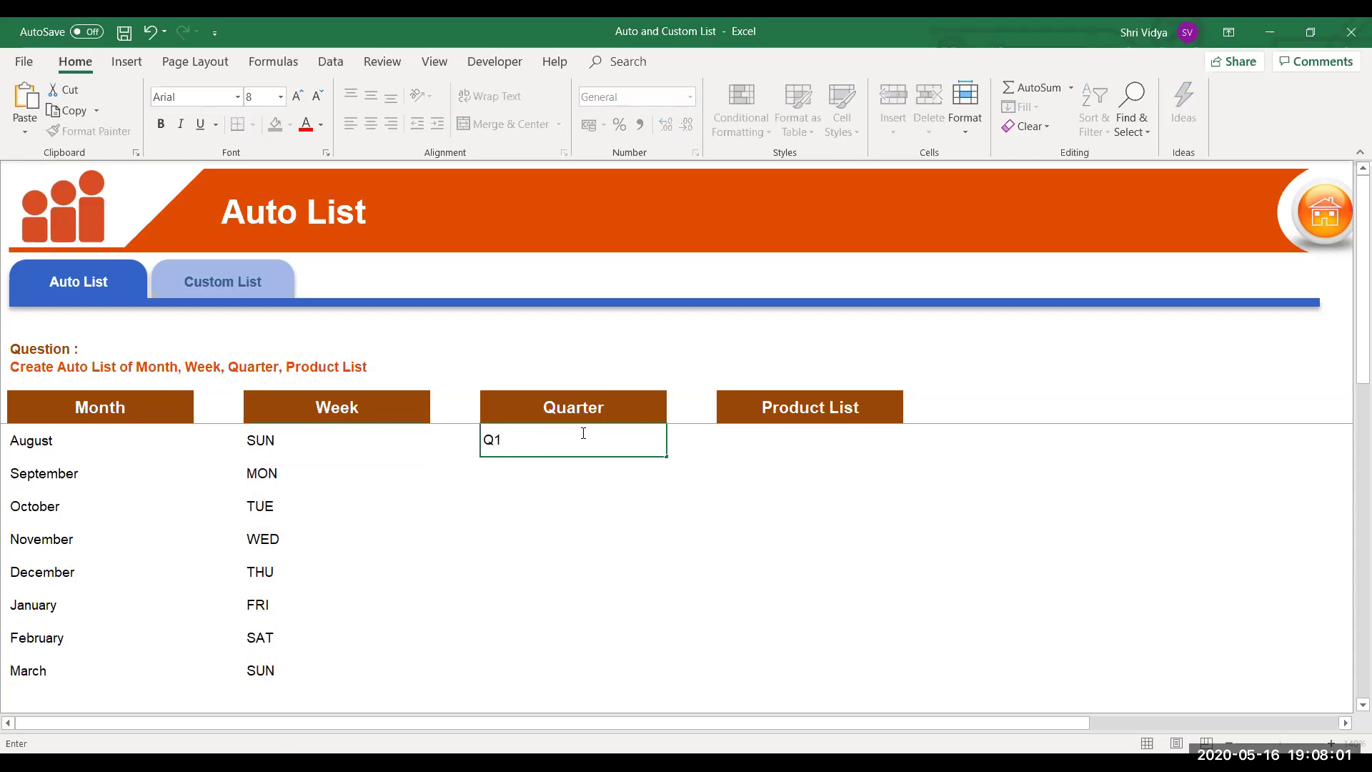
key("Return")
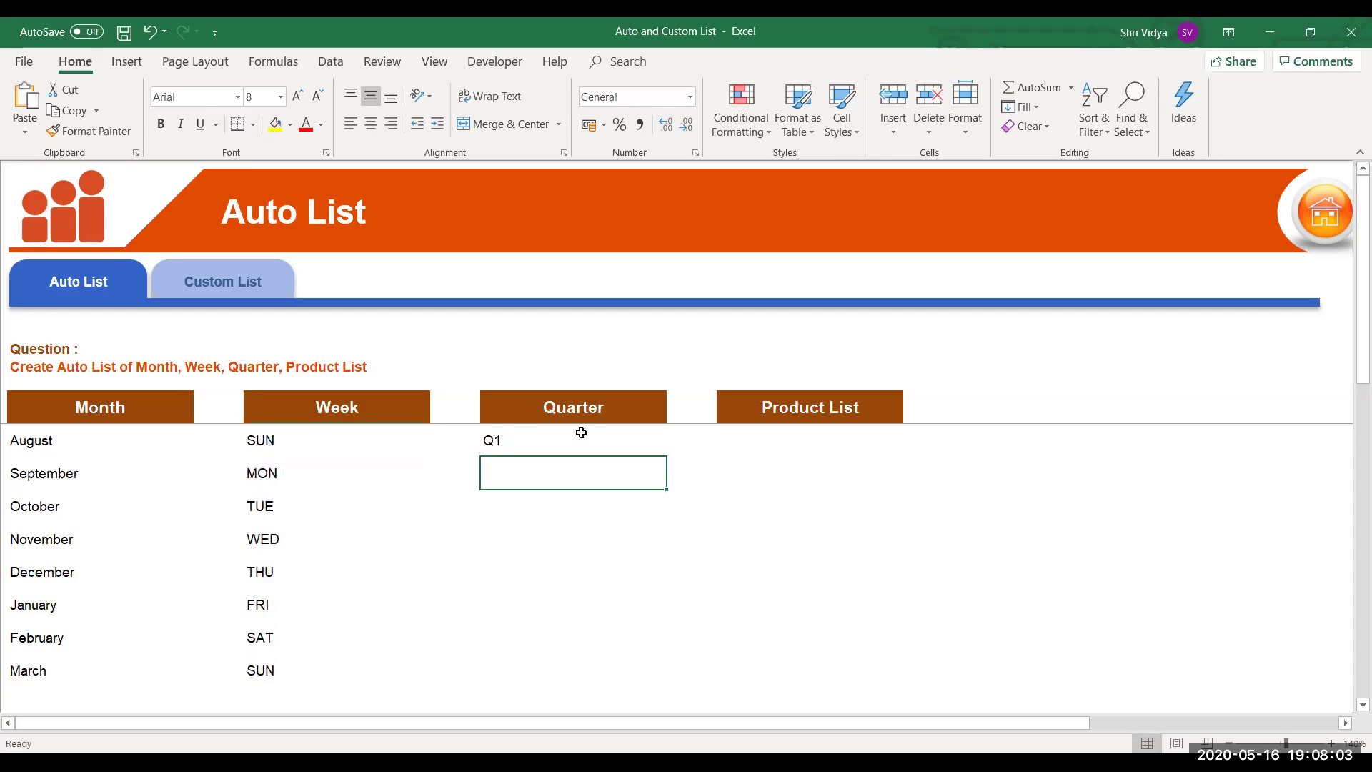
left_click(580, 435)
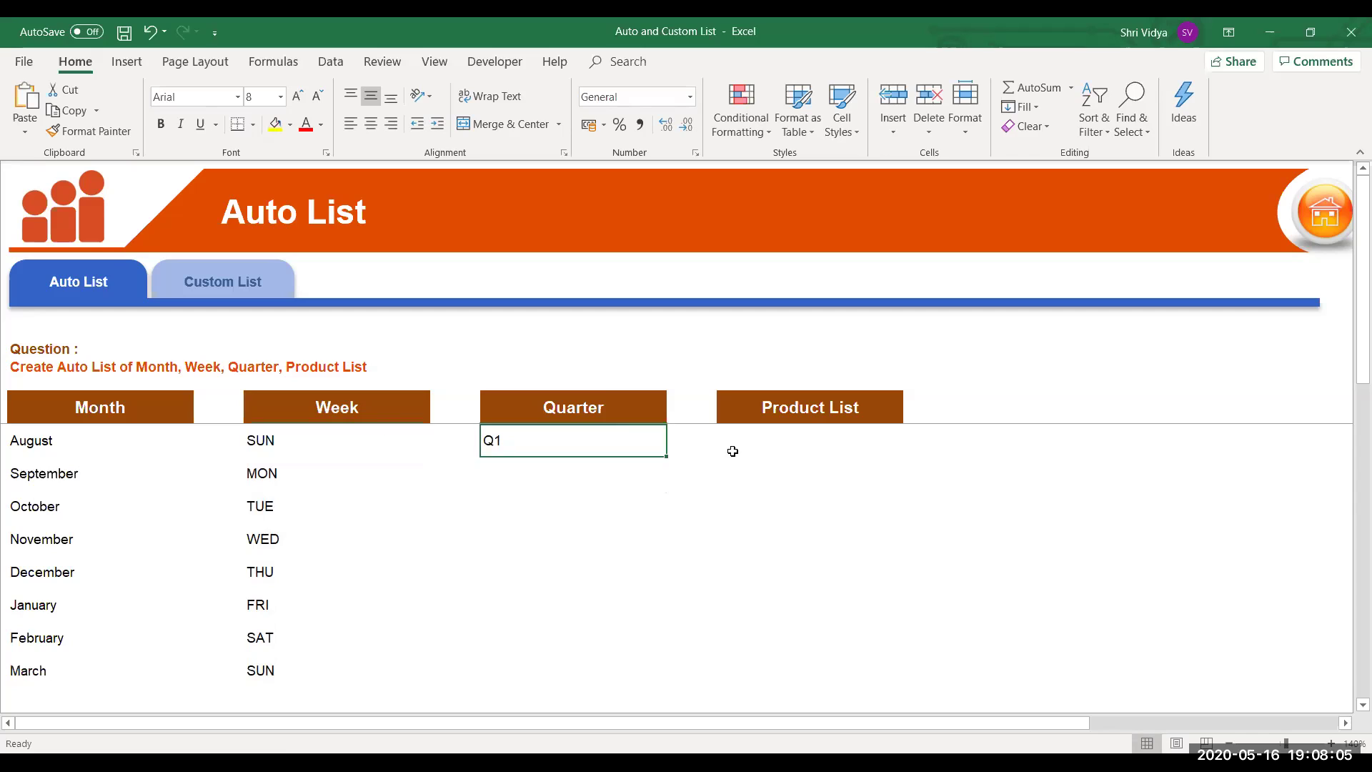
left_click_drag(668, 456, 661, 671)
left_click_drag(524, 438, 515, 550)
left_click(508, 572)
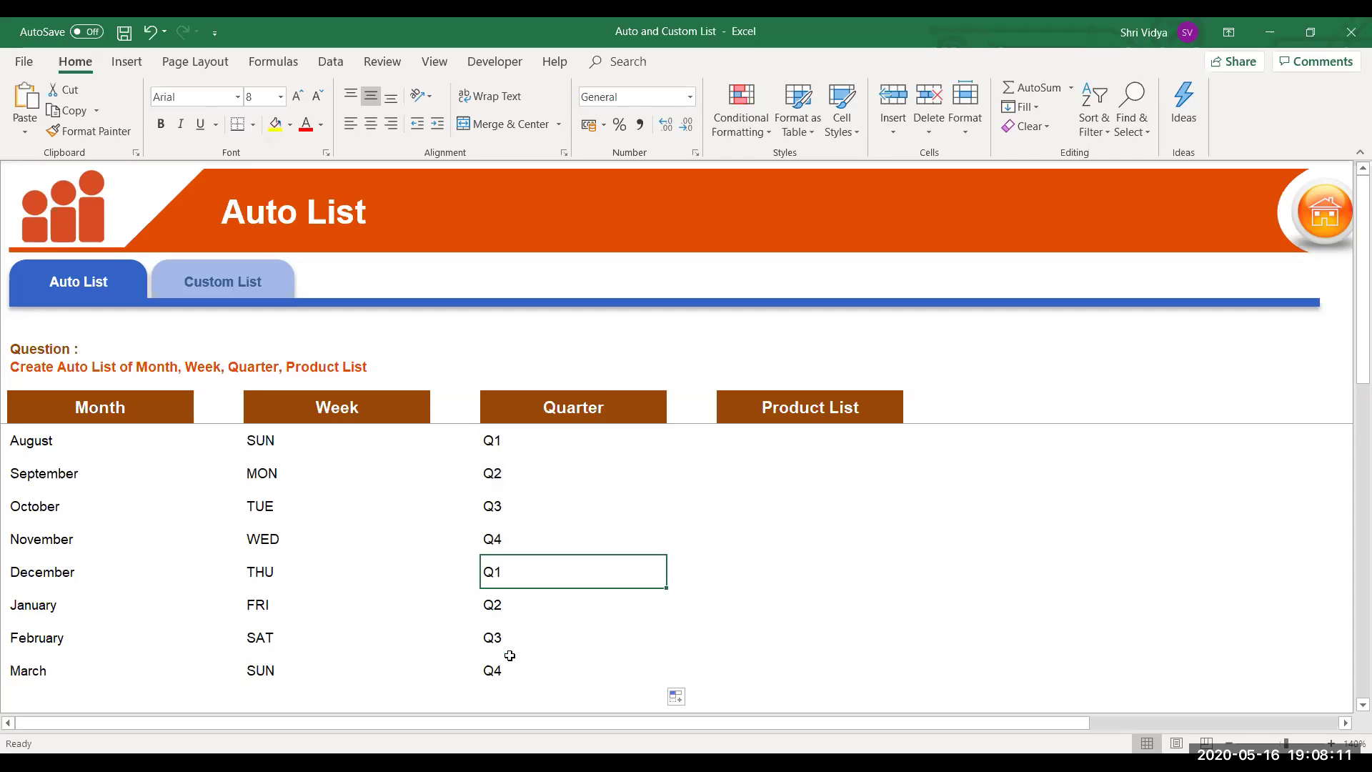
left_click_drag(505, 606, 512, 658)
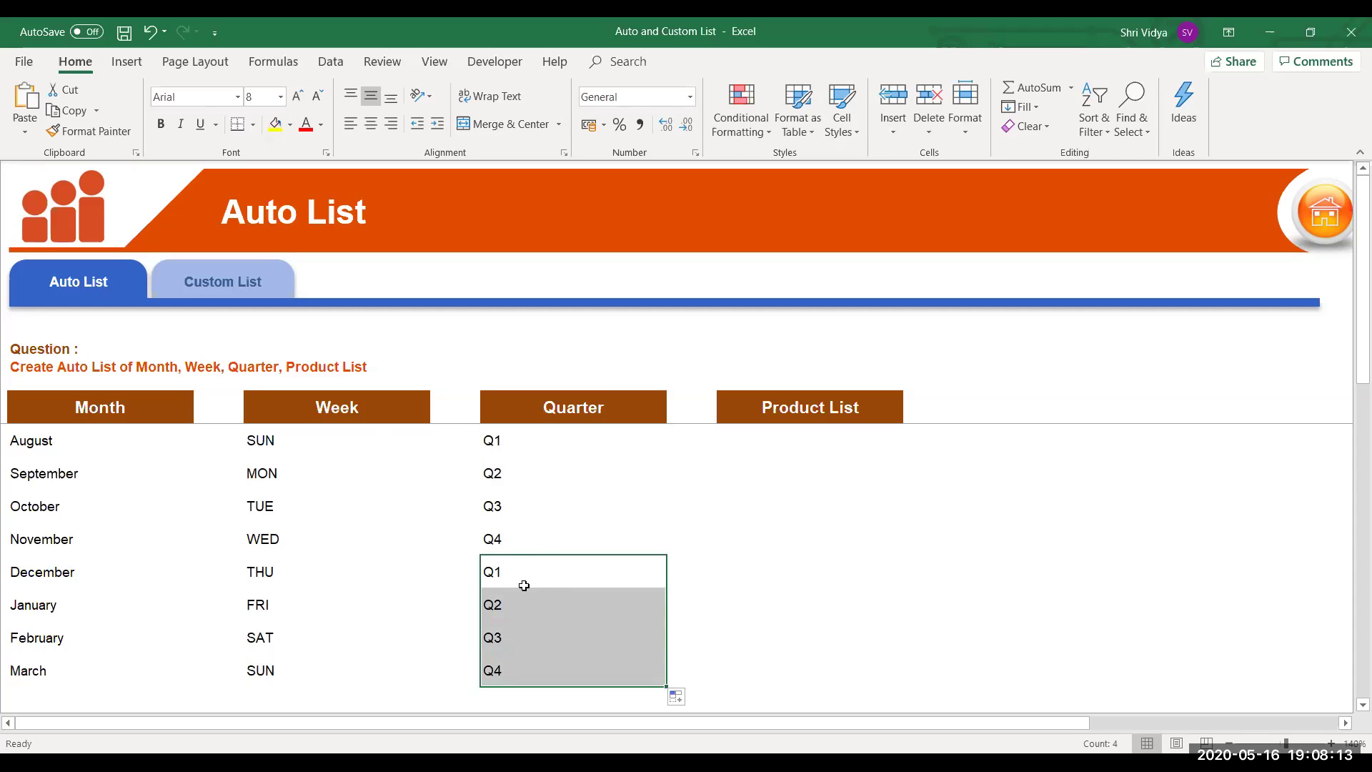
left_click(496, 545)
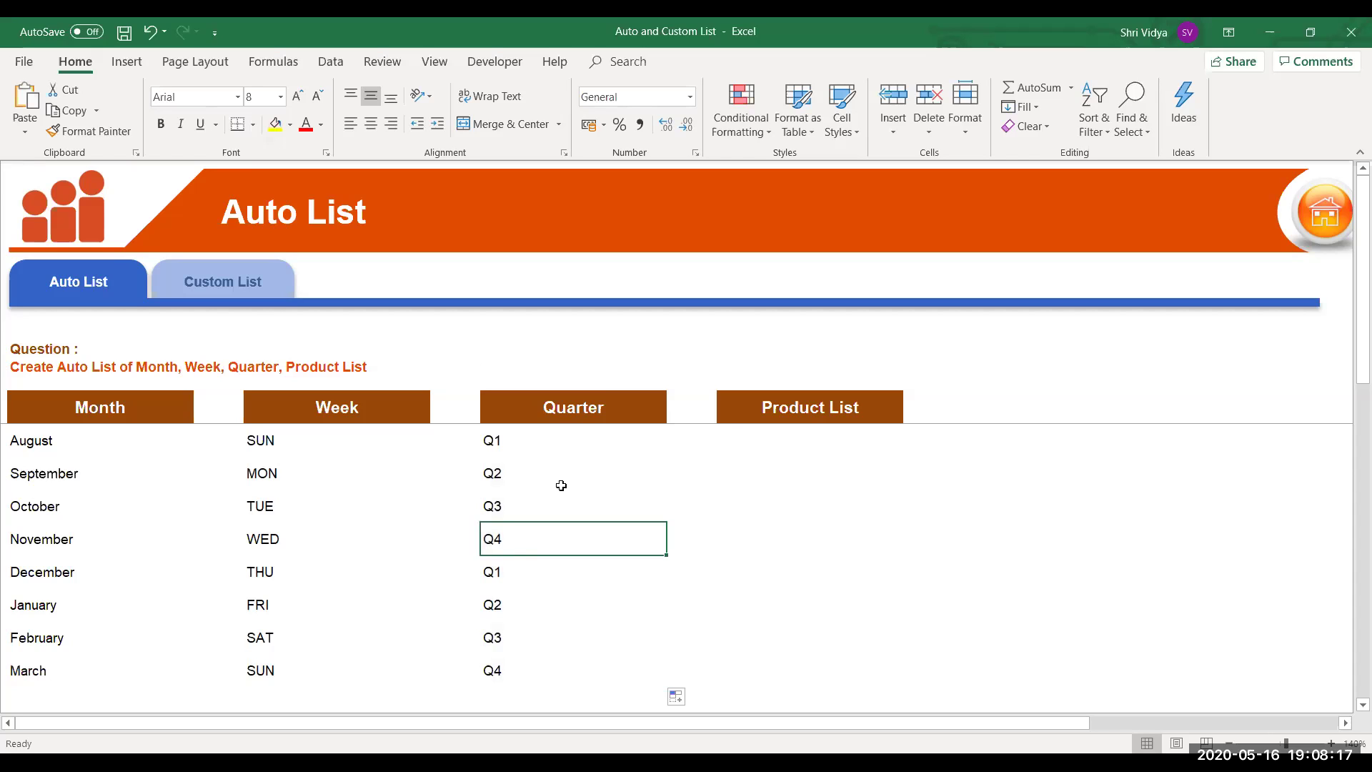
Enter Course 1 in the first cell under Product List and autofill the series down to Course 8.
left_click(806, 434)
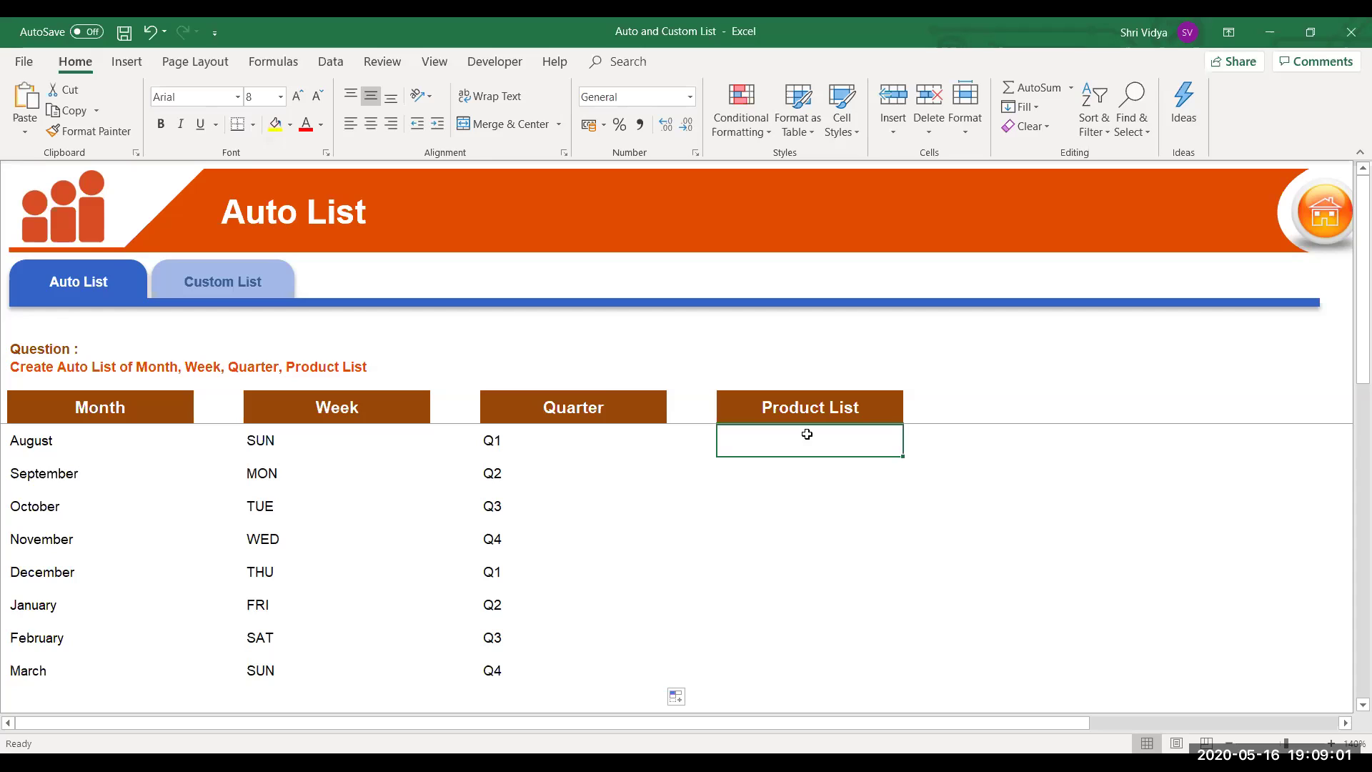
type("Co")
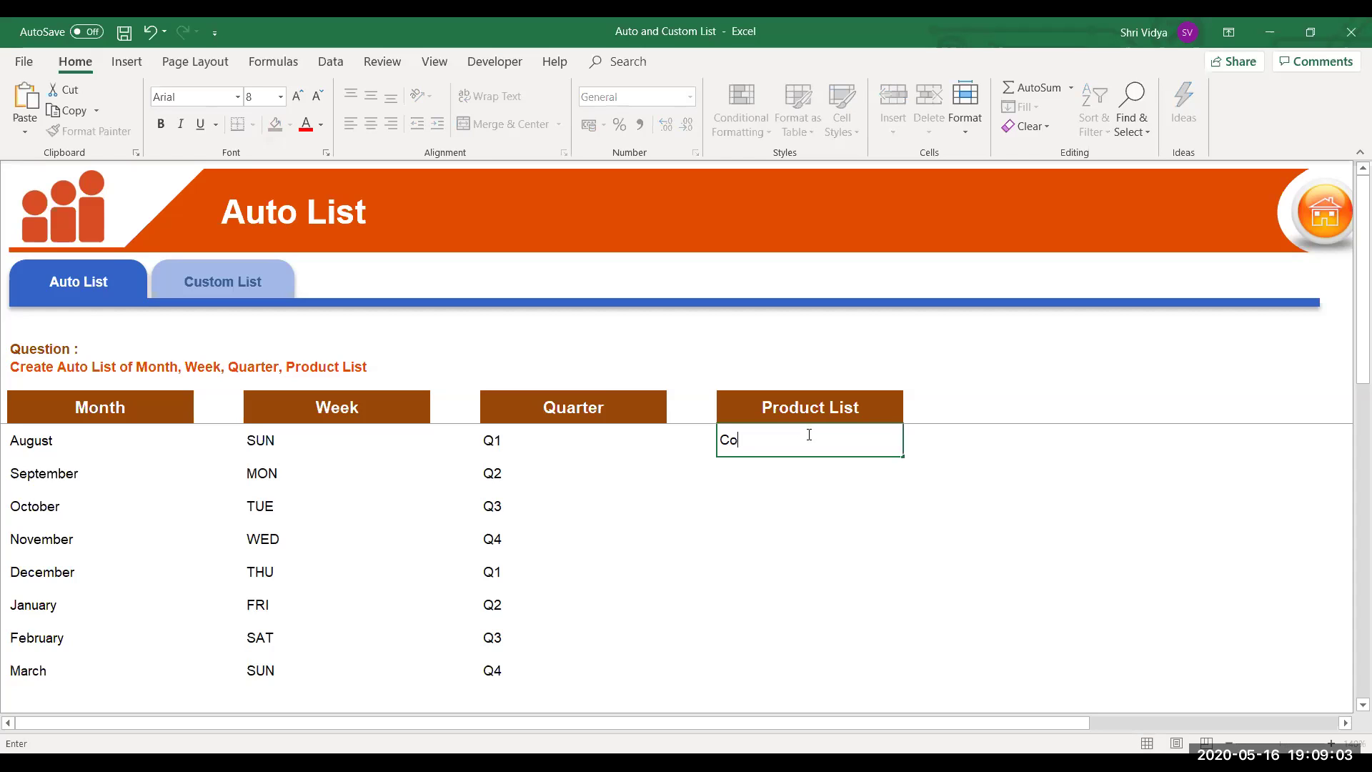
type("urse 1")
key("Return")
left_click(806, 435)
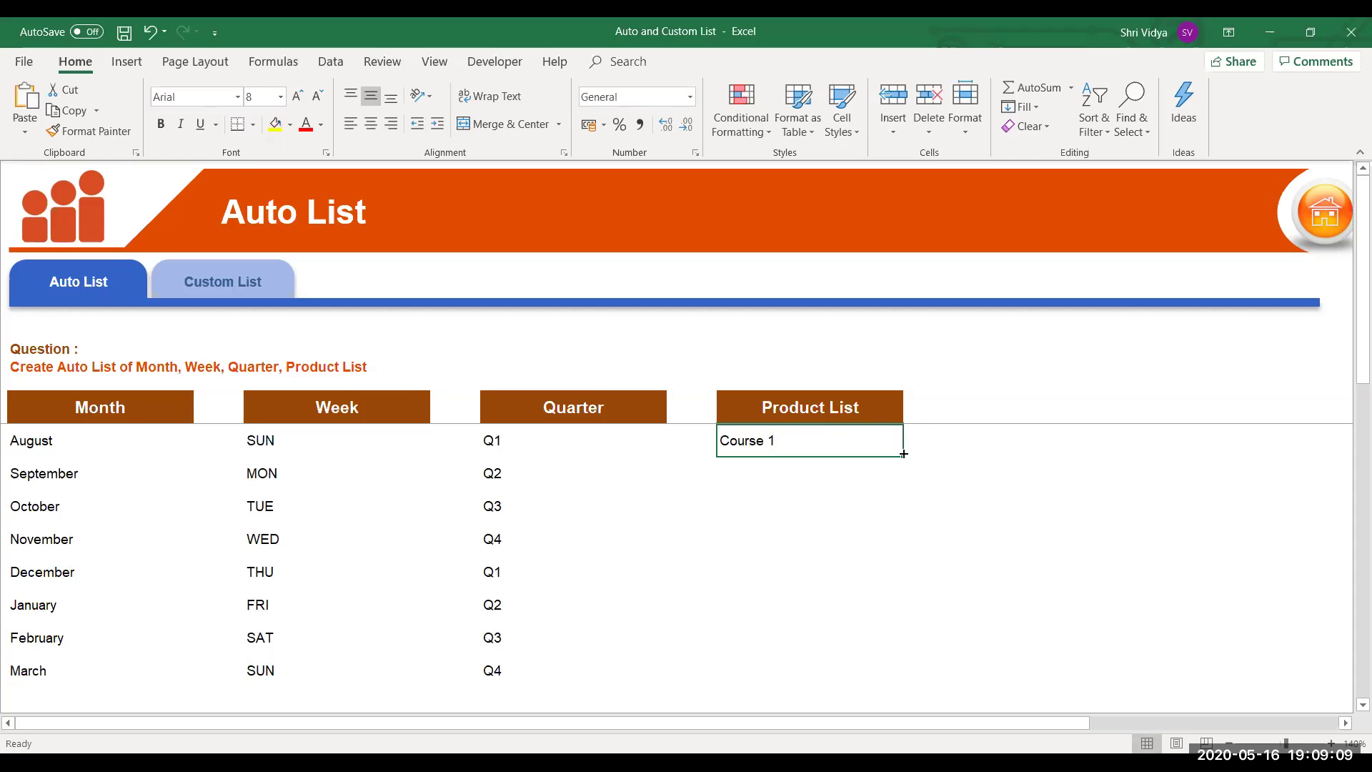
left_click_drag(903, 454, 891, 679)
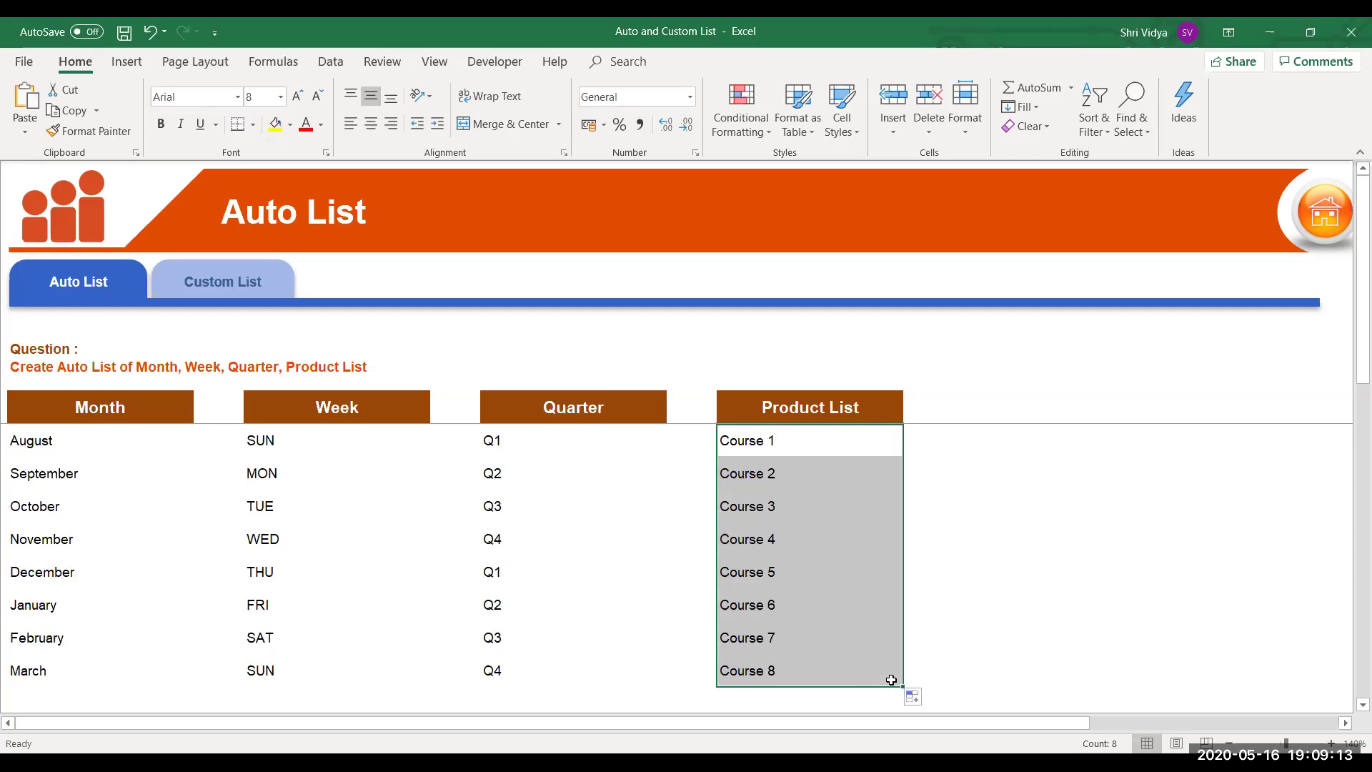
Change the first Product List entry to Course 1105 and refill the series down through Course 1112.
left_click(763, 433)
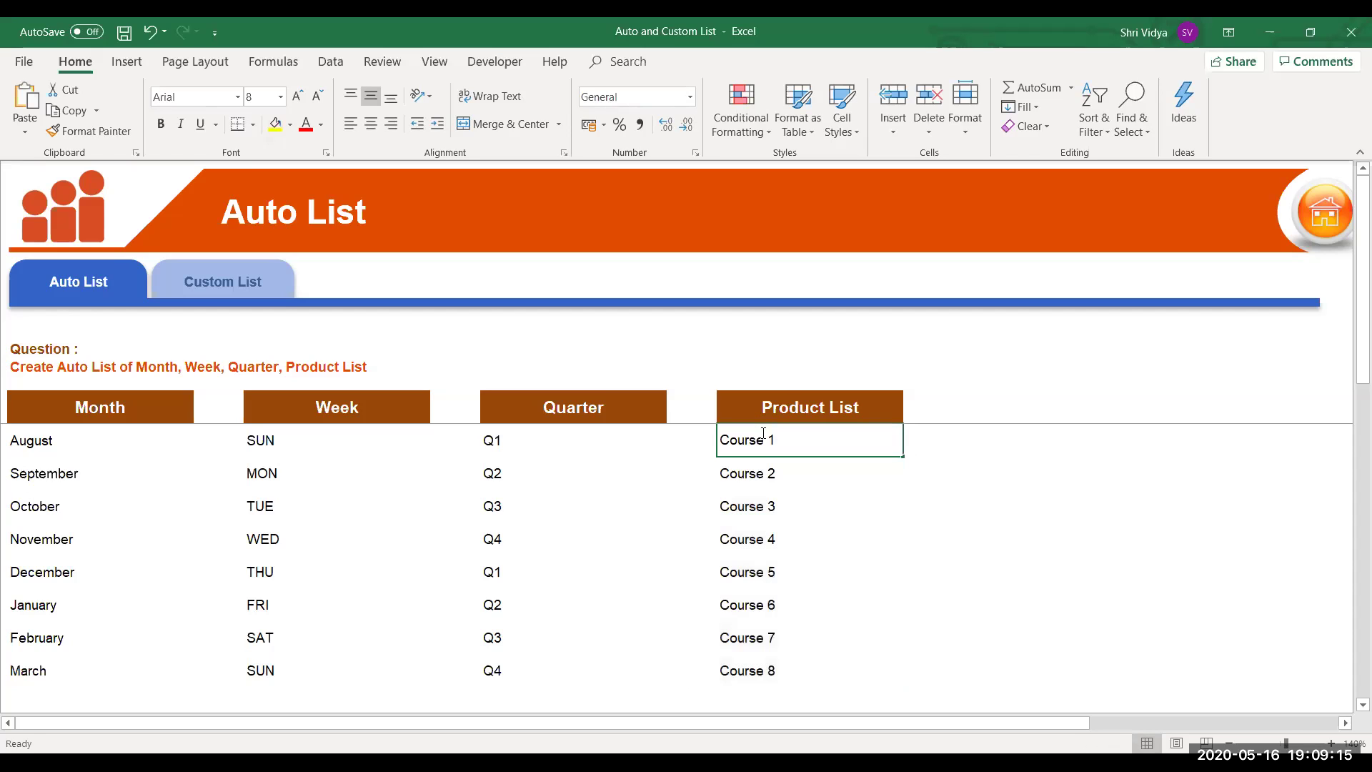
double_click(788, 438)
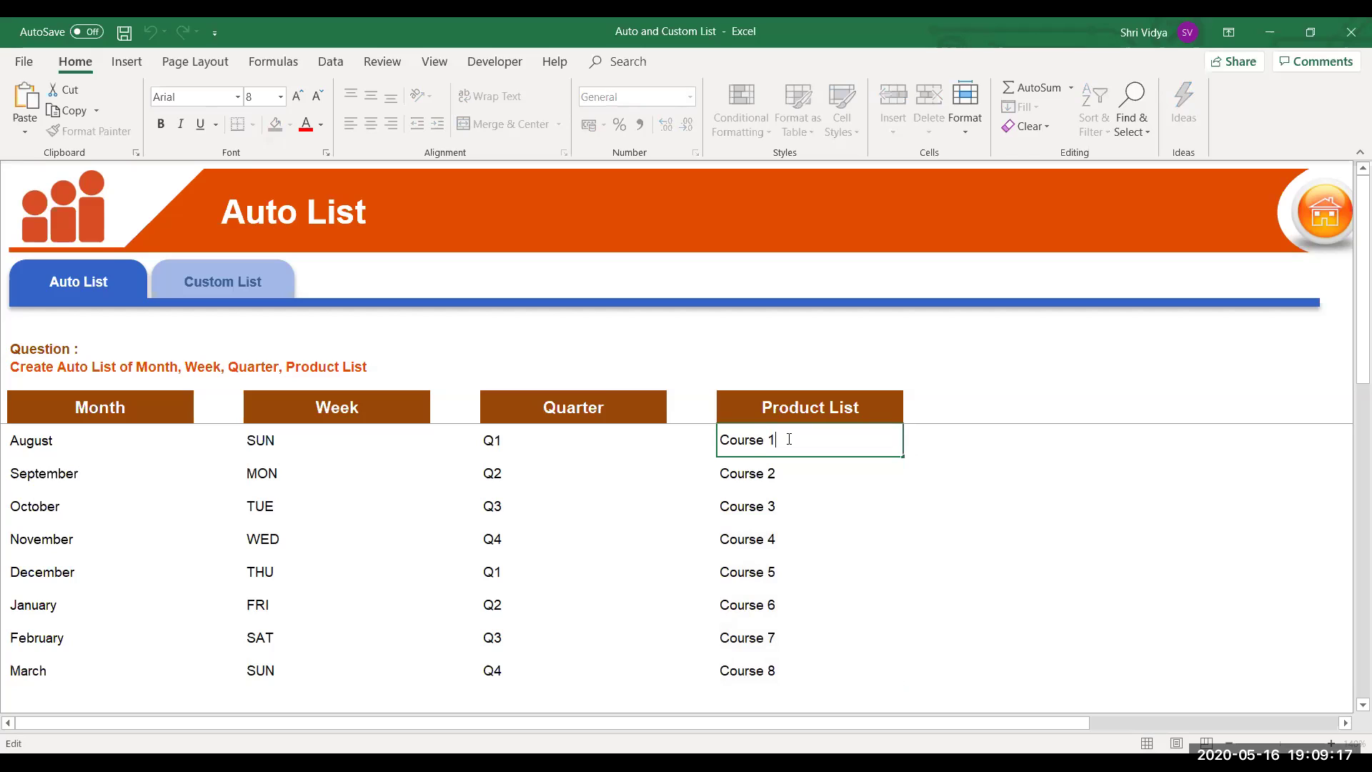
type("105")
key("Return")
left_click(857, 436)
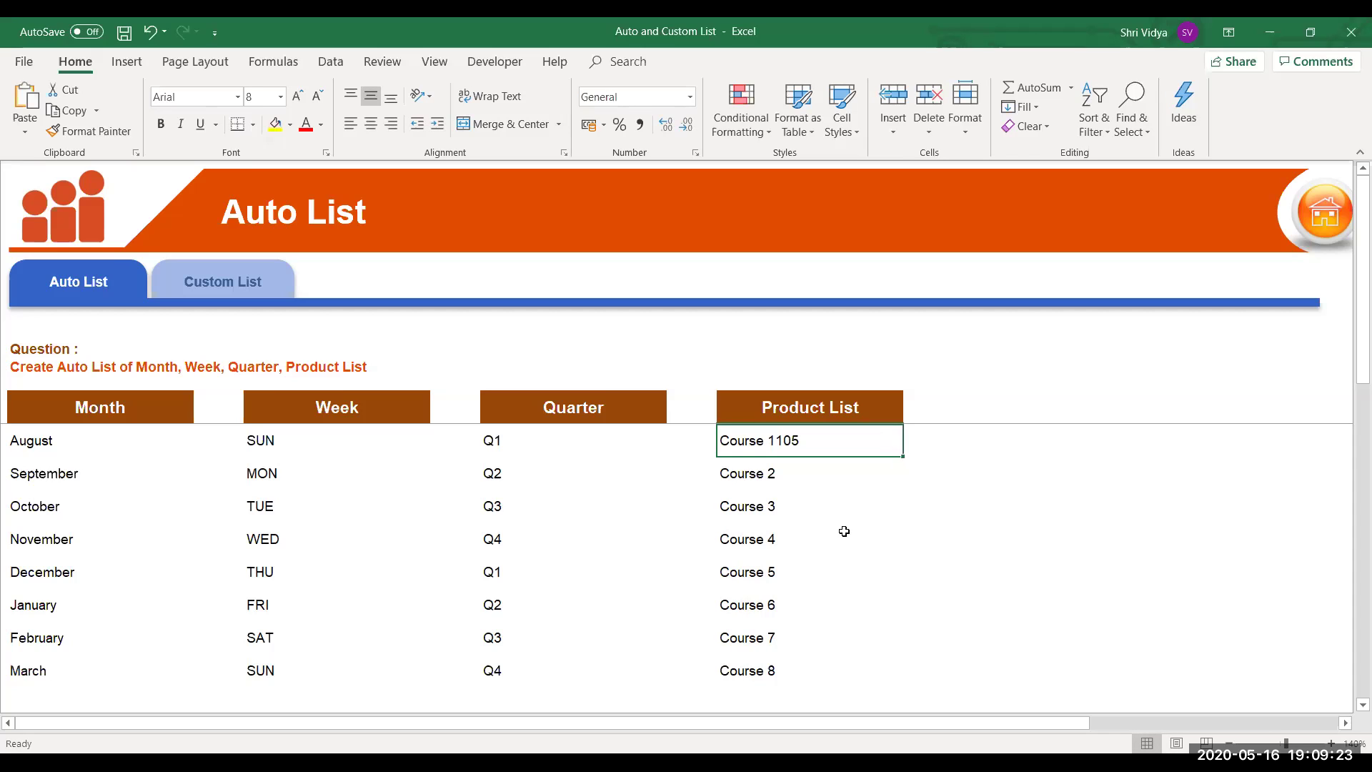
double_click(903, 456)
left_click(833, 588)
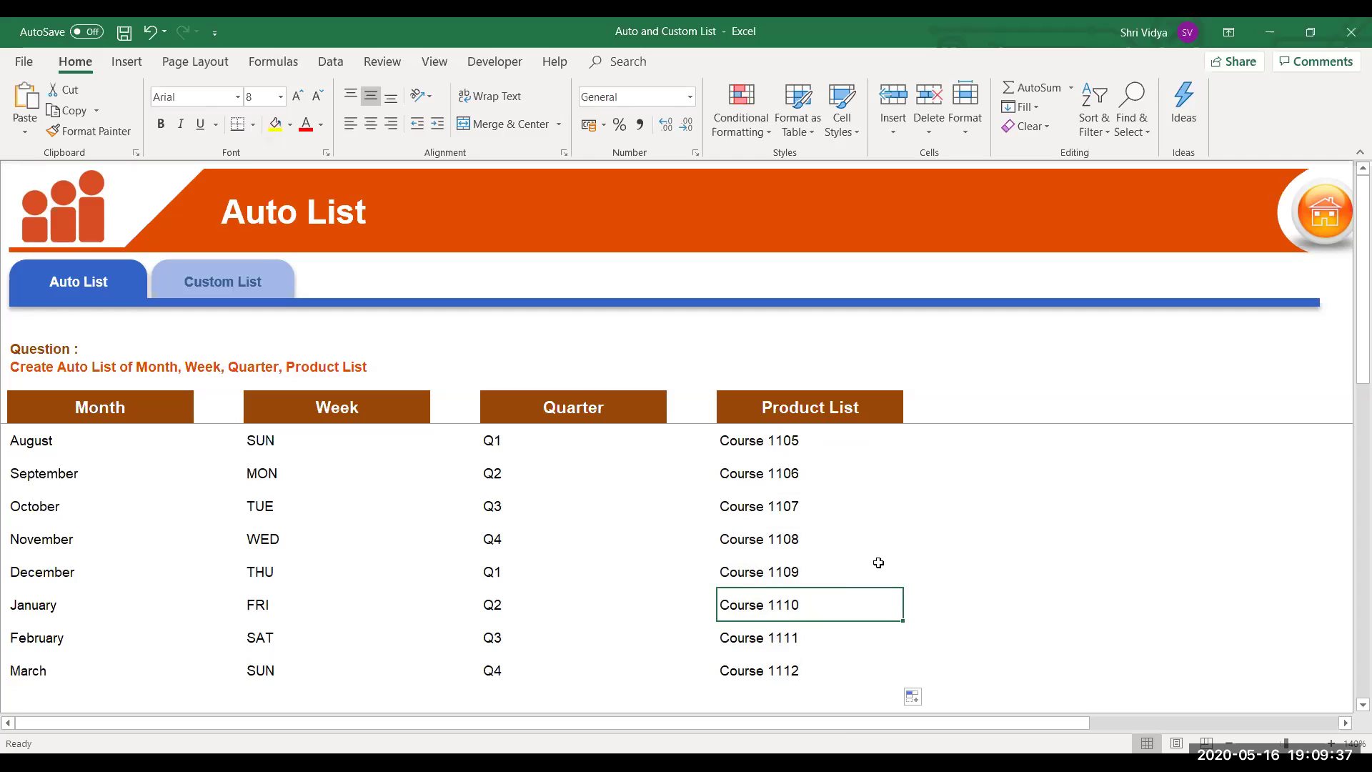
Enter 1 and 2 in consecutive cells of the blank column beyond Product List, starting in the August row.
left_click(1035, 431)
key("Up")
key("Down")
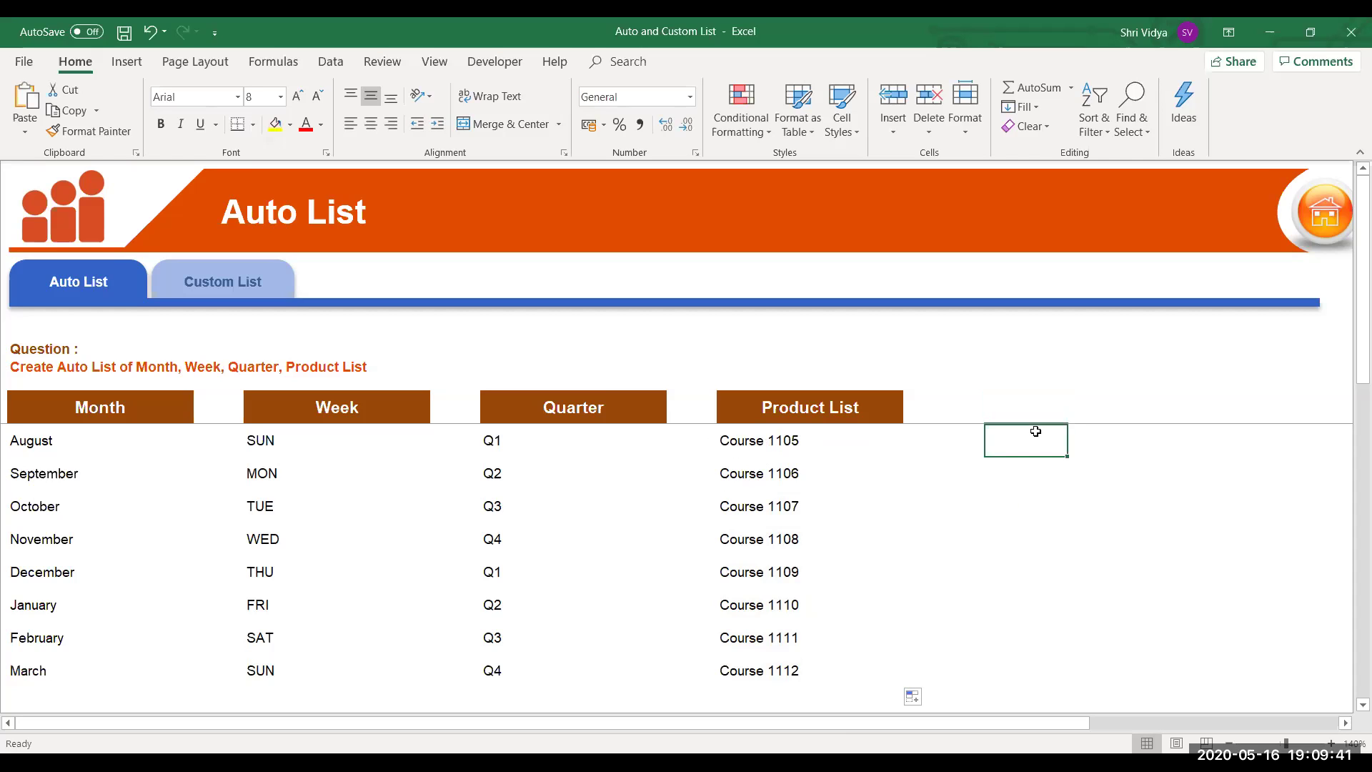
type("1")
key("Return")
type("2")
key("Return")
type("3")
key("Return")
left_click(1058, 500)
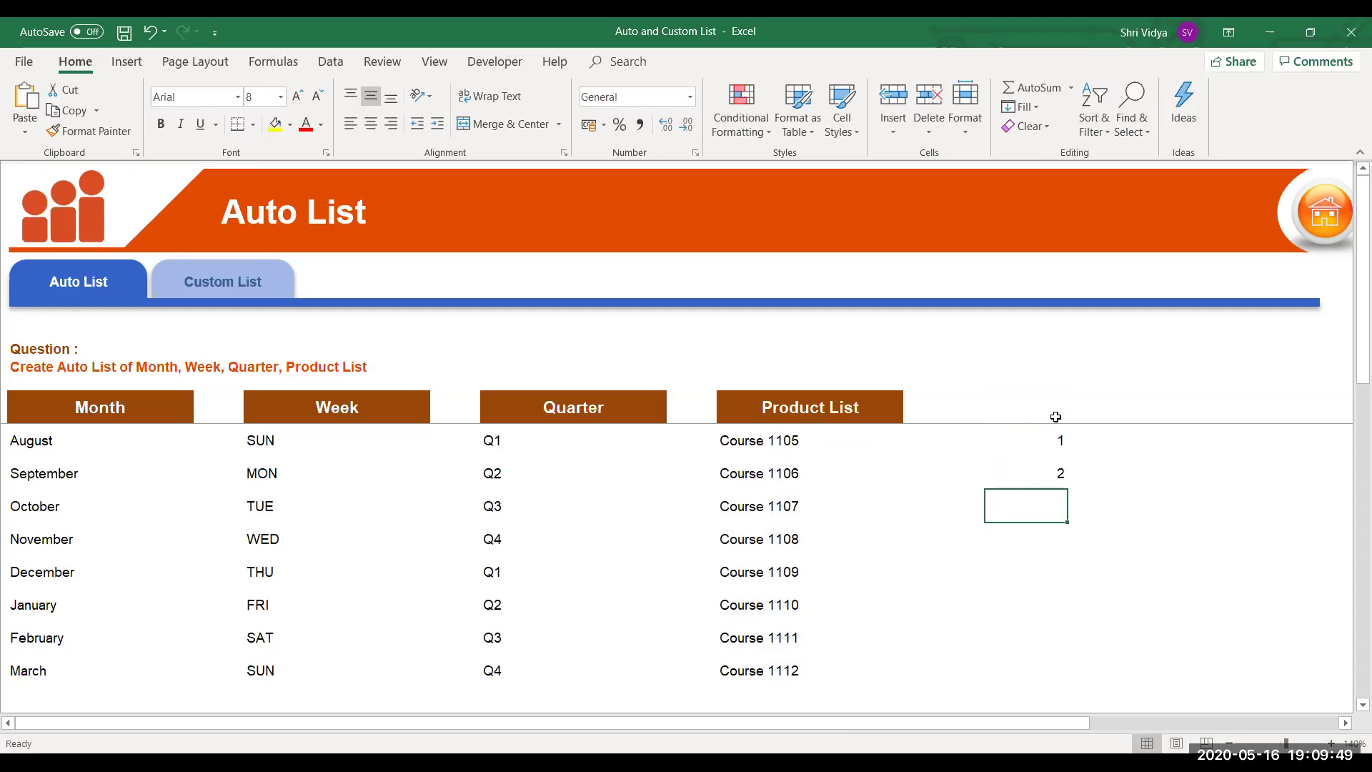
left_click(984, 440)
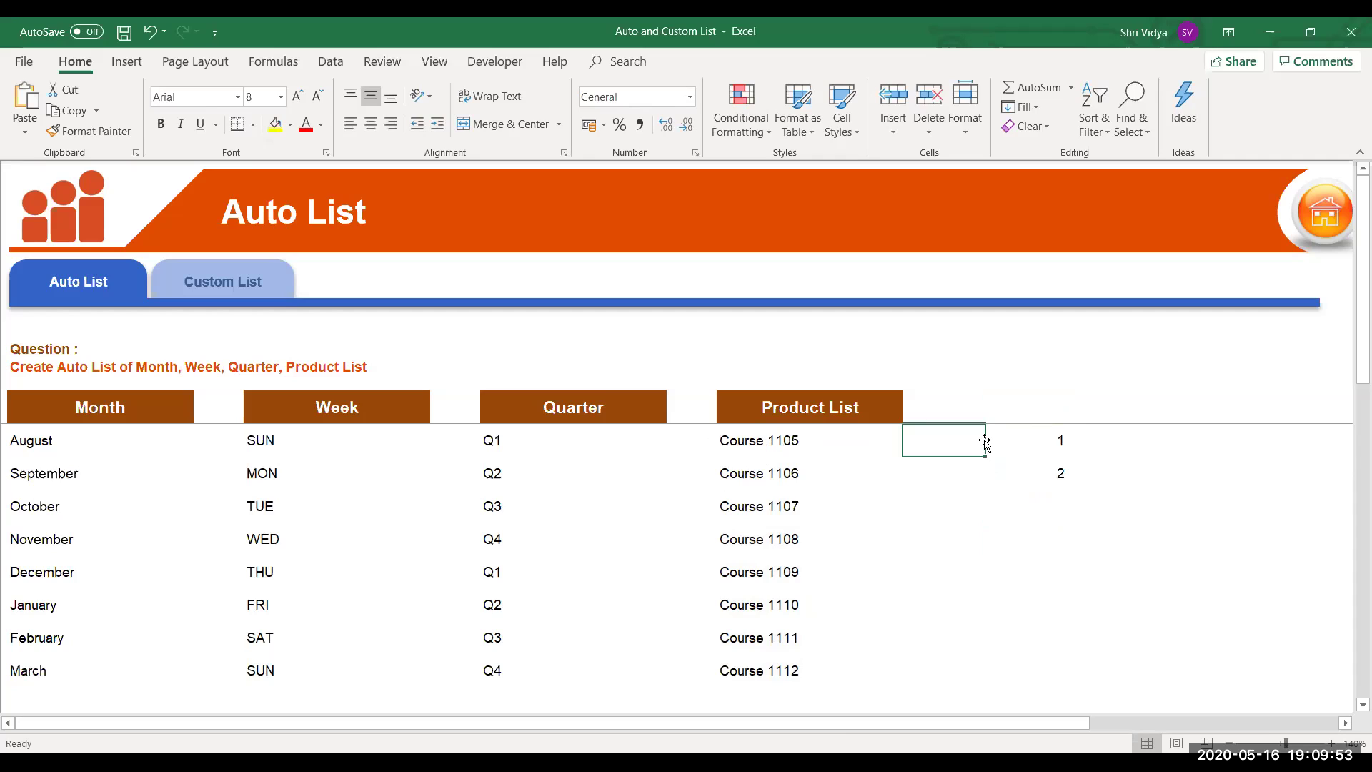
Select the cells holding 1 and 2 beyond Product List and autofill the number series down to 8 in the March row.
left_click(1060, 441)
left_click(1059, 472, "shift")
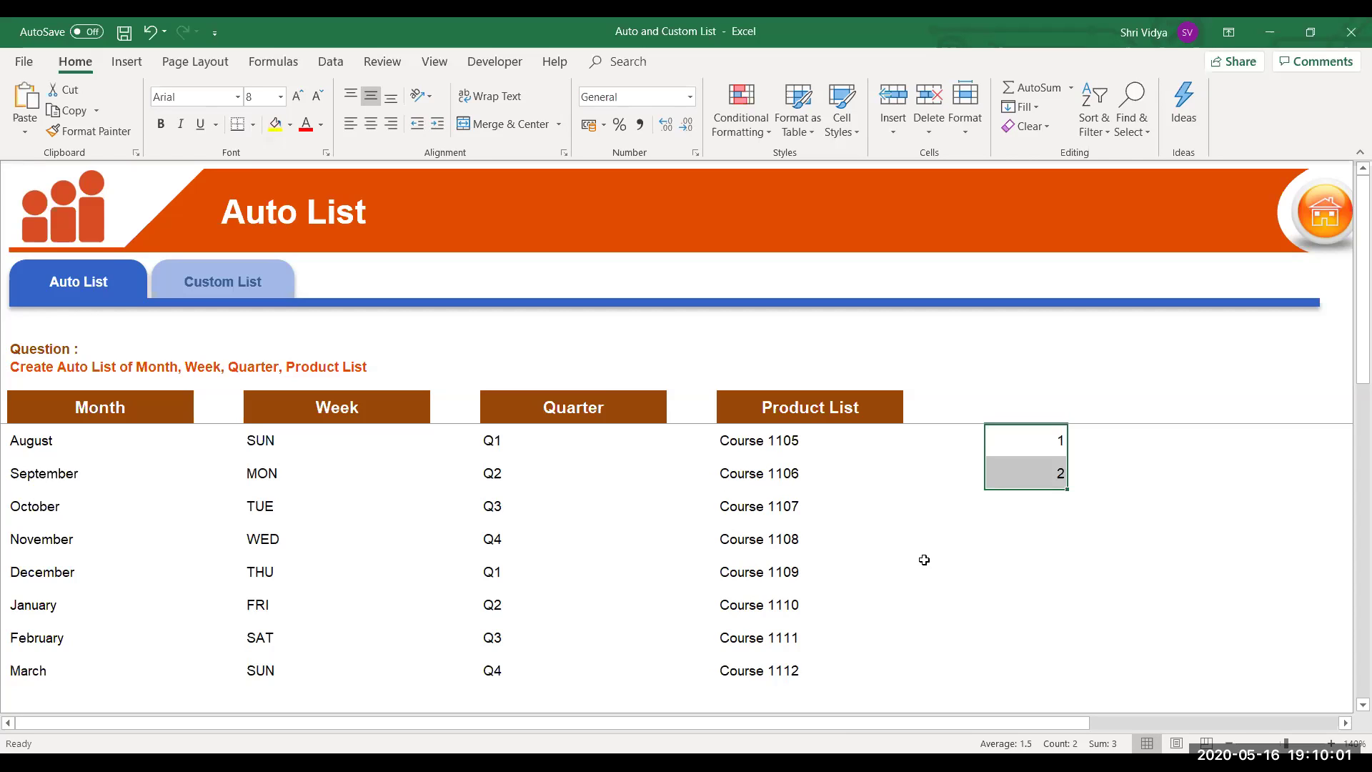
left_click(1051, 478)
left_click(1046, 447)
left_click(1047, 474)
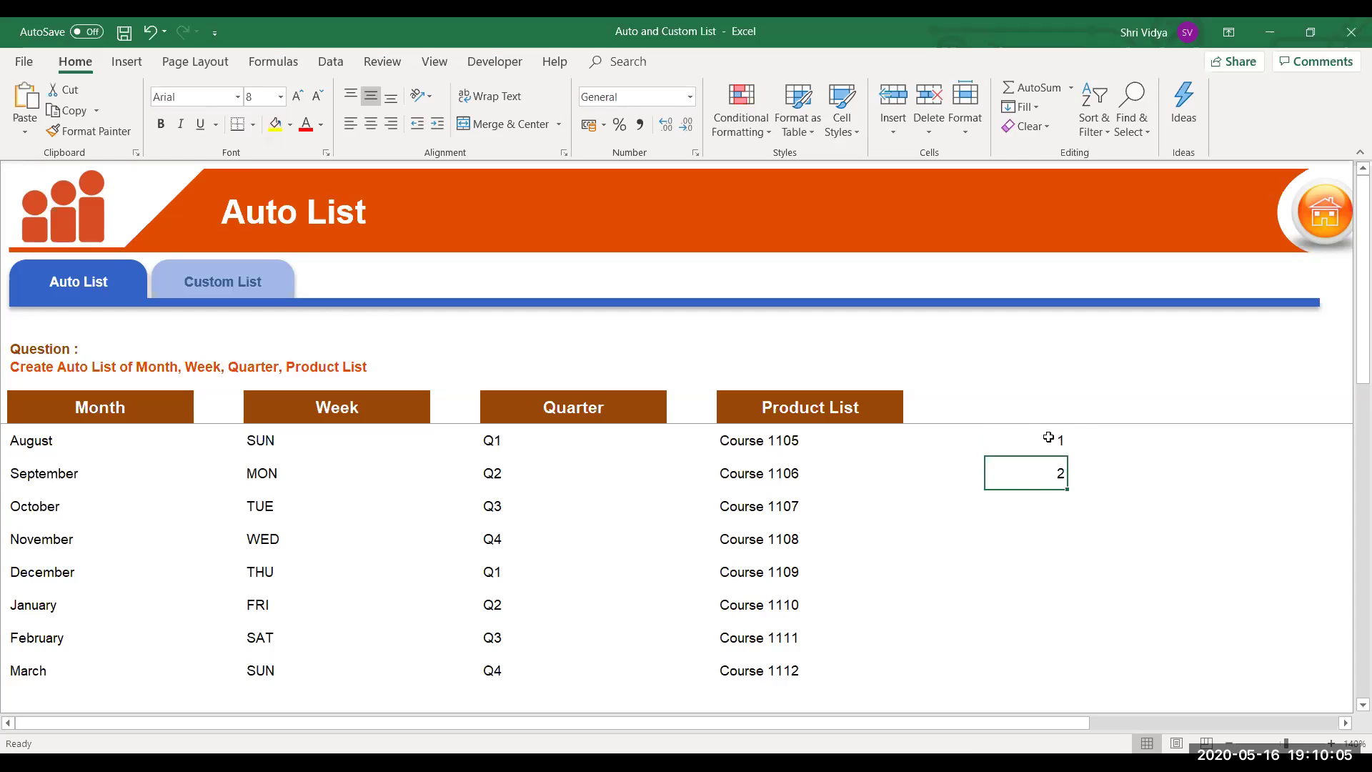
left_click_drag(1048, 443, 1055, 470)
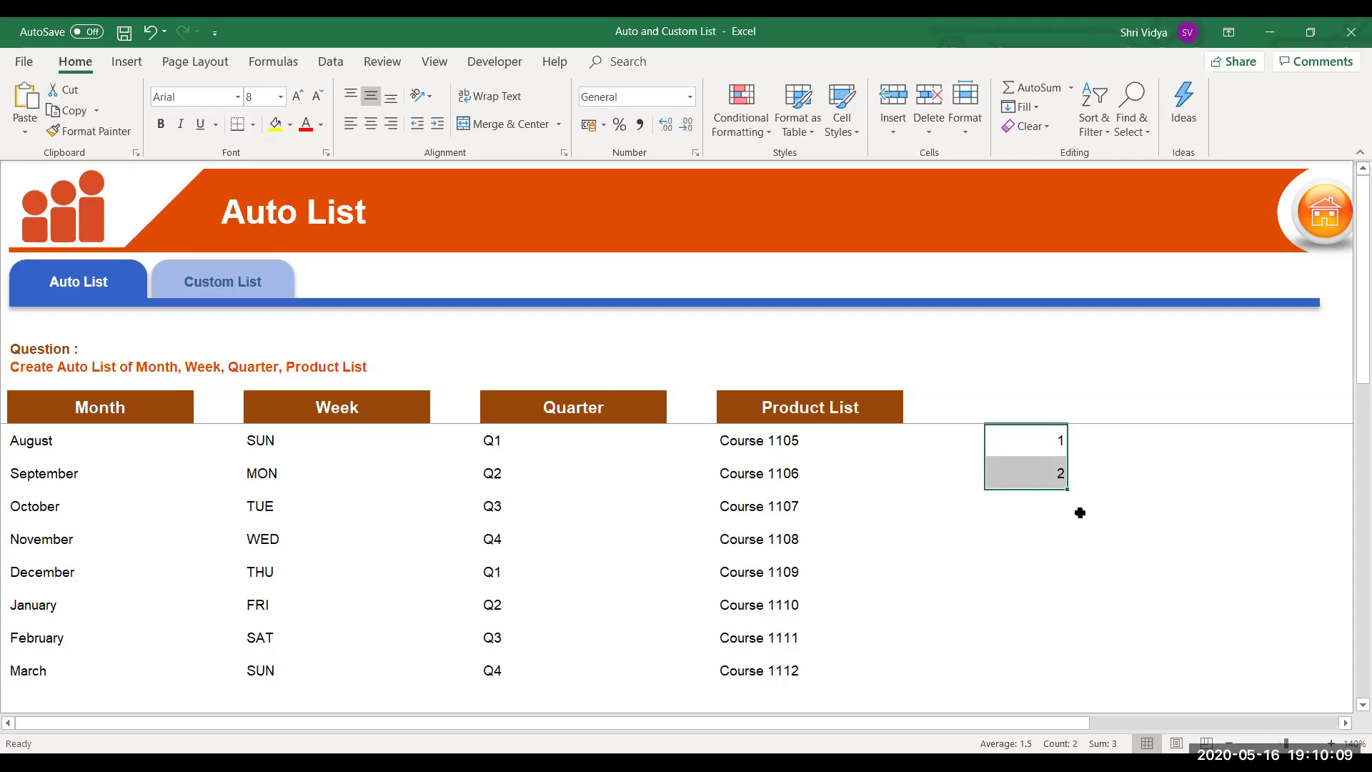
left_click_drag(1064, 492, 1088, 688)
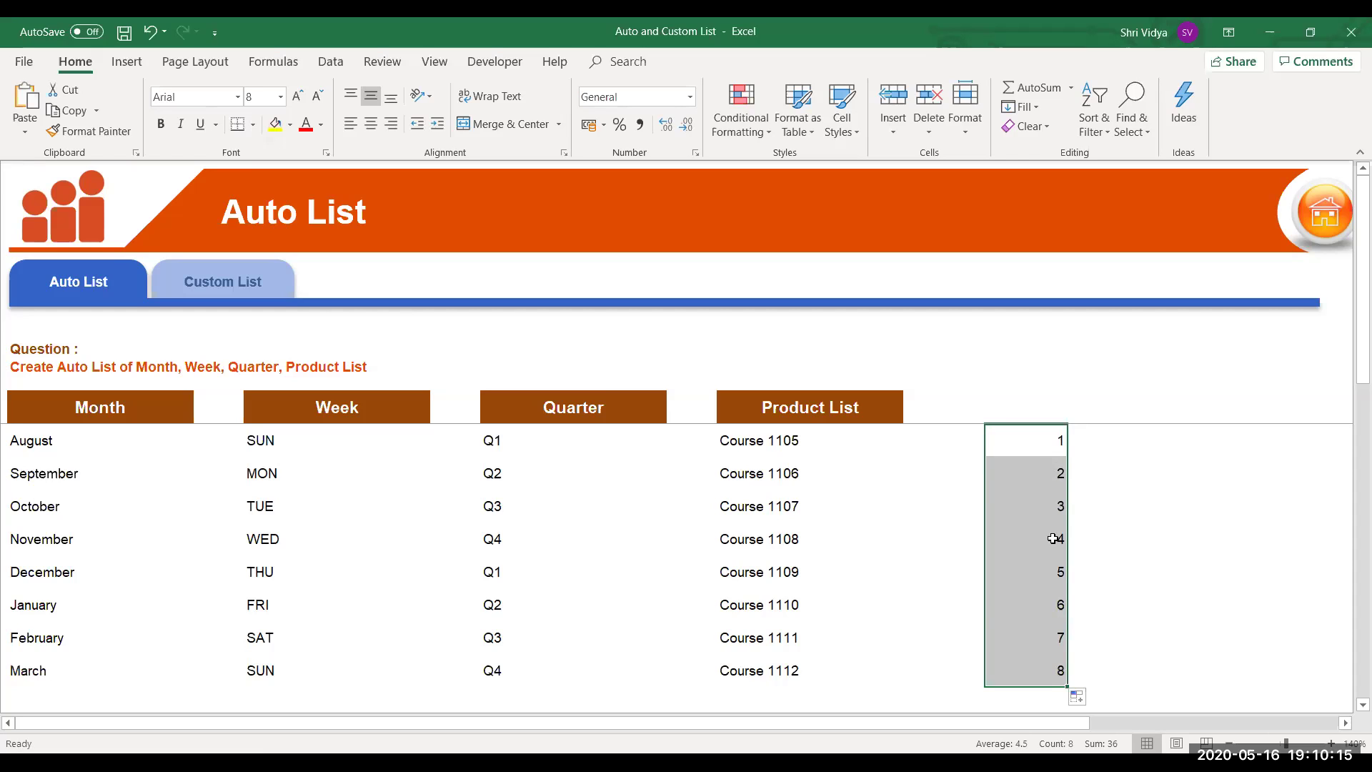
left_click(1055, 508)
left_click(1056, 478)
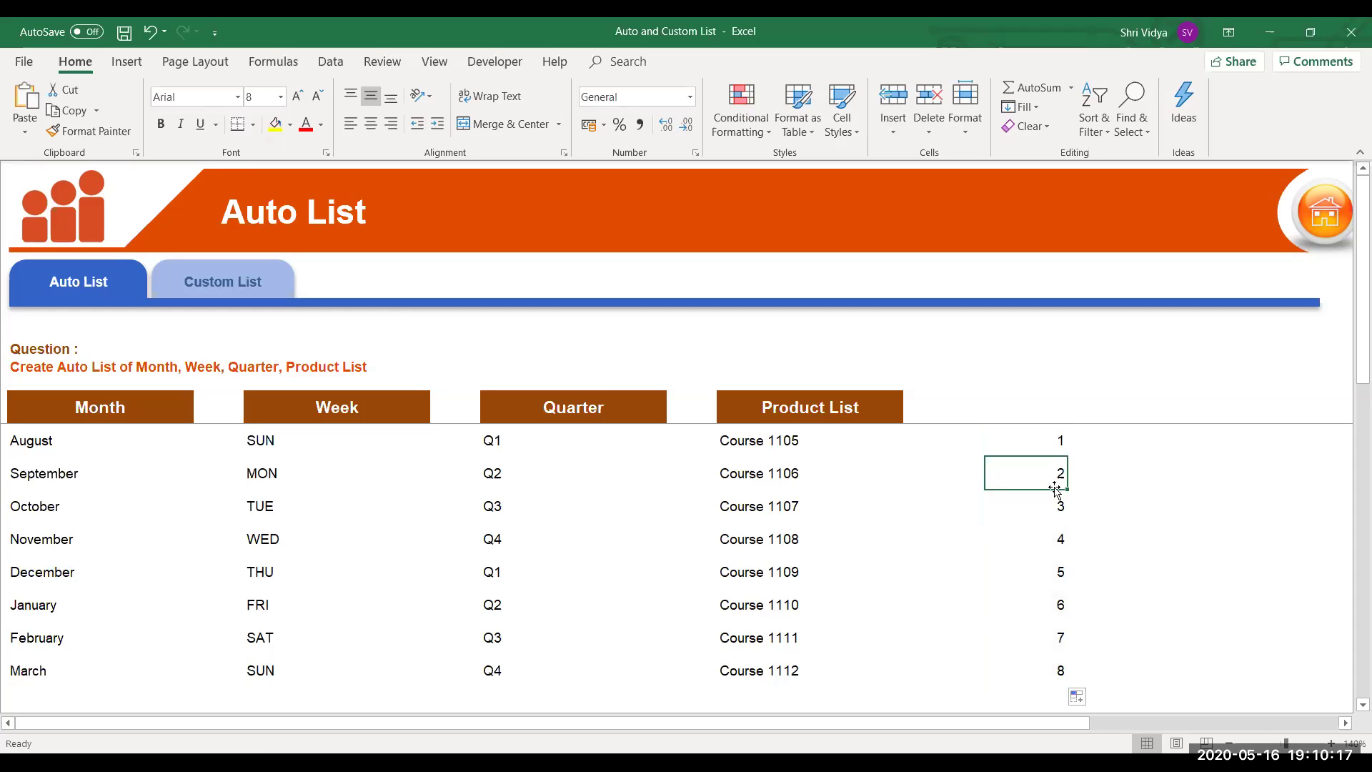
left_click_drag(1054, 537, 1053, 505)
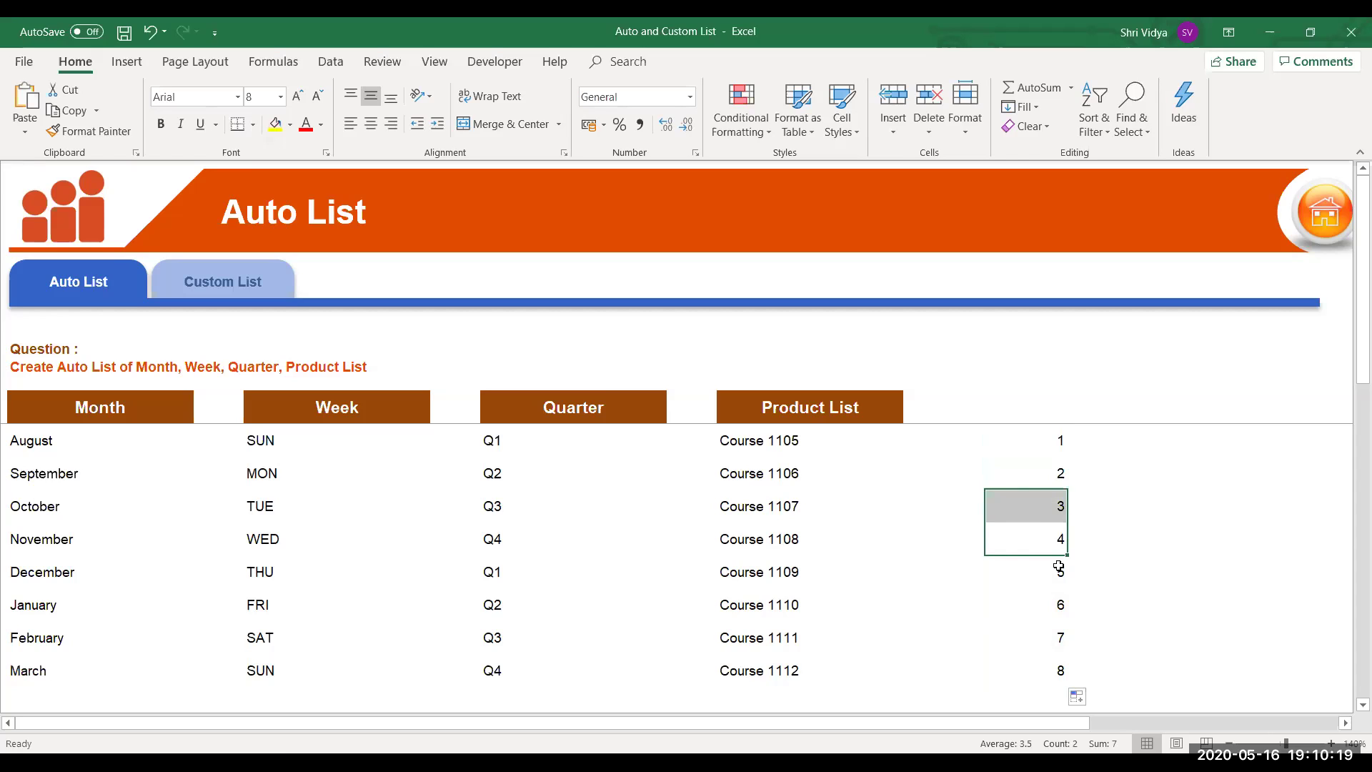
left_click_drag(1057, 567, 1057, 545)
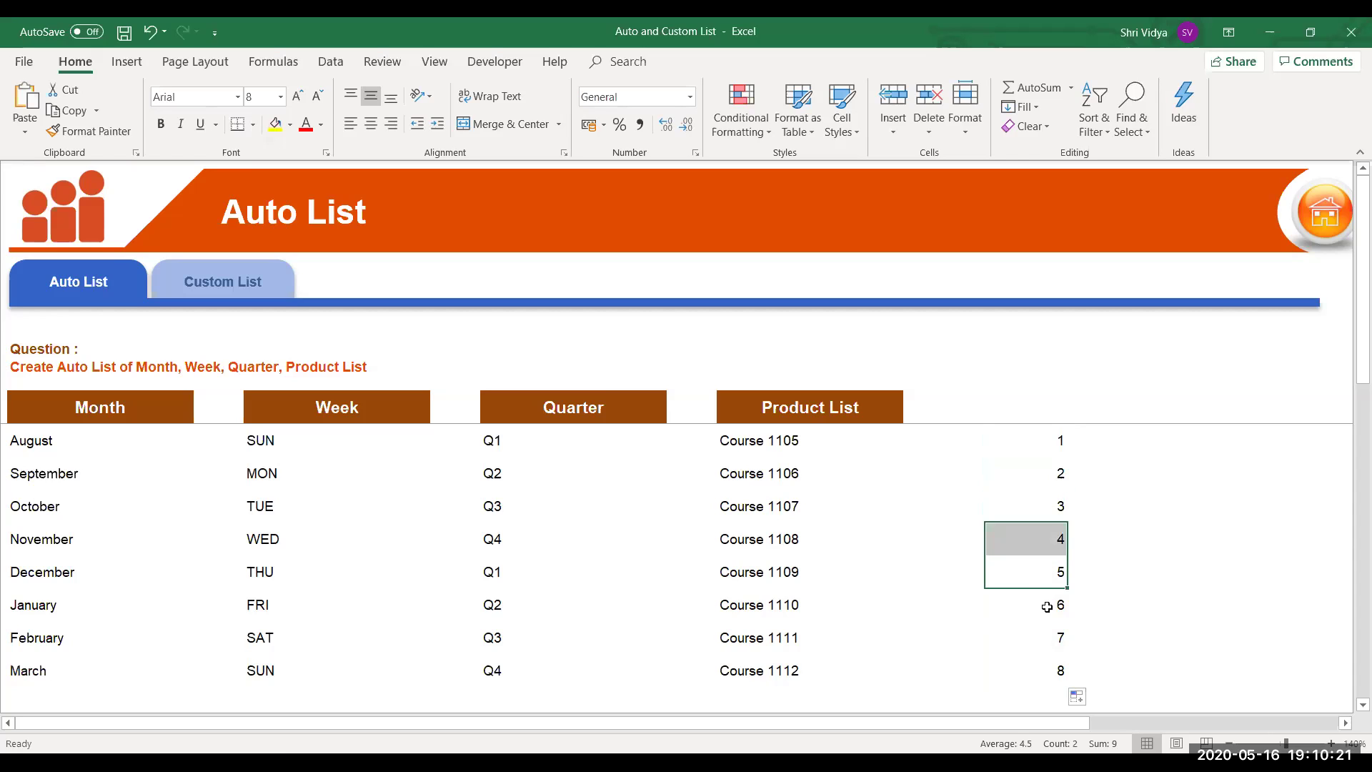
left_click_drag(1047, 605, 1046, 573)
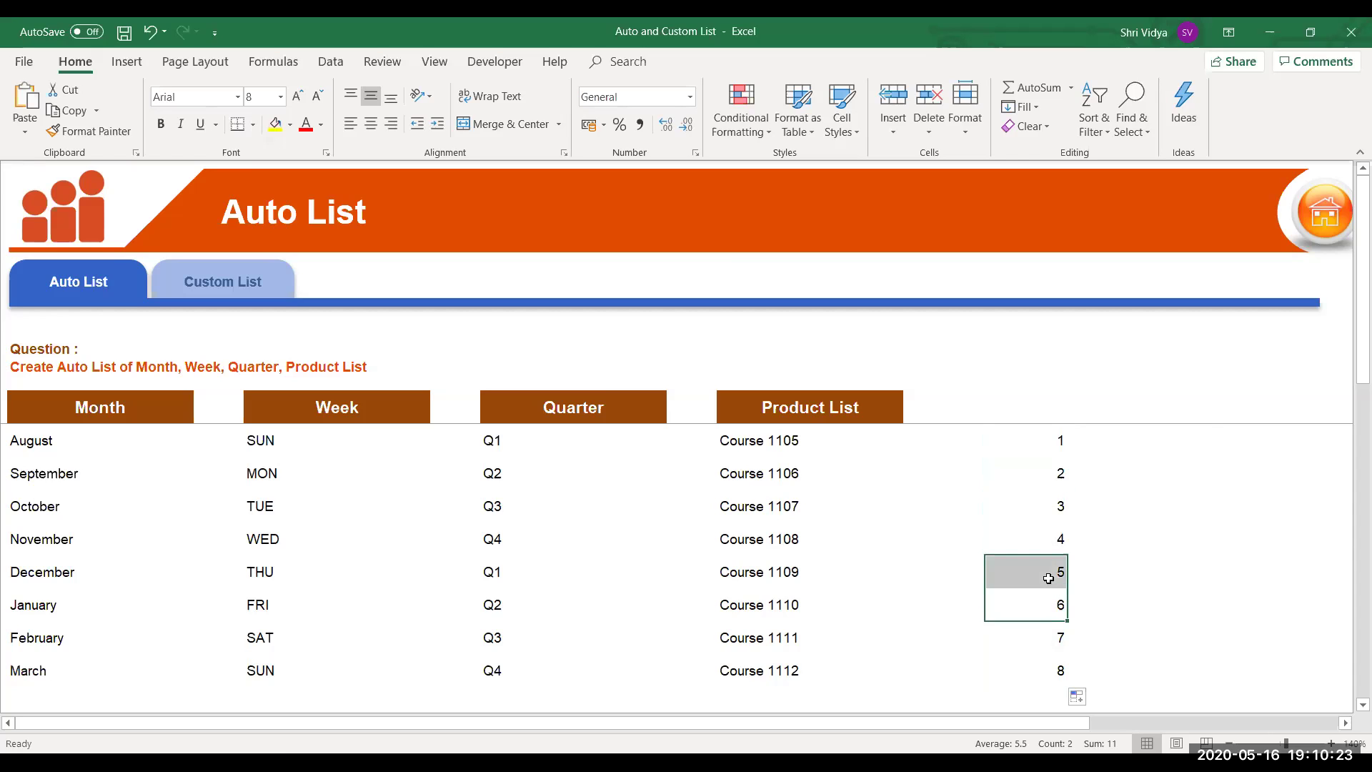
Enter 23 in the August row and 43 in the September row, two columns beyond the 1 to 8 series.
left_click(1119, 450)
key("Right")
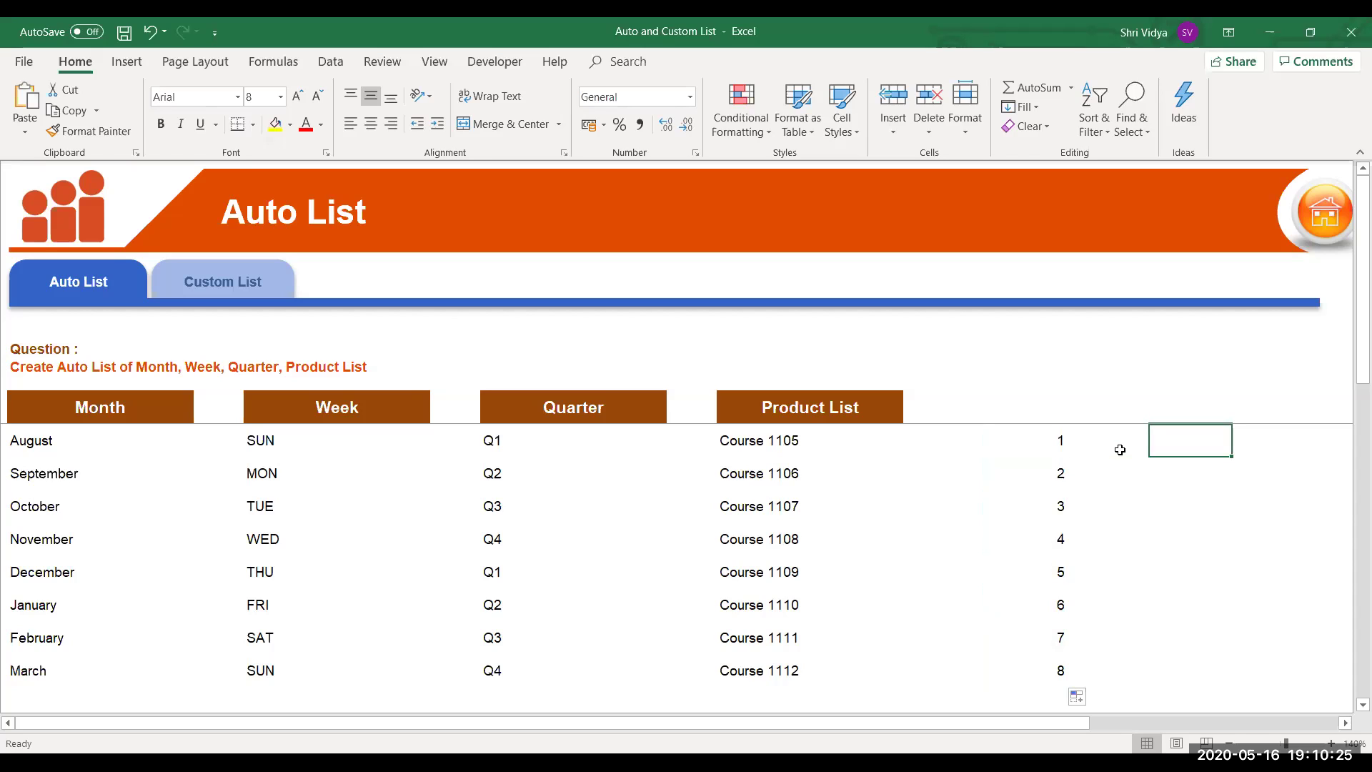
type("23")
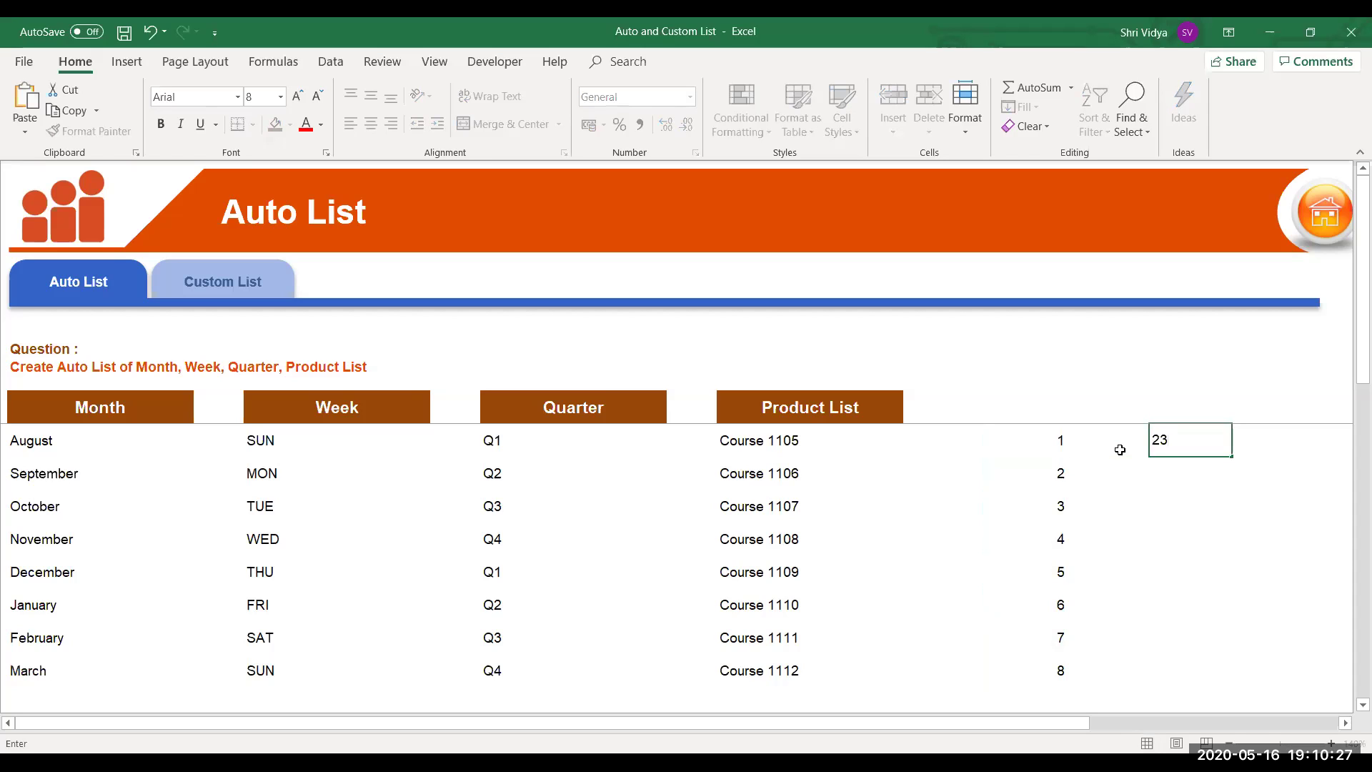
key("Return")
type("4")
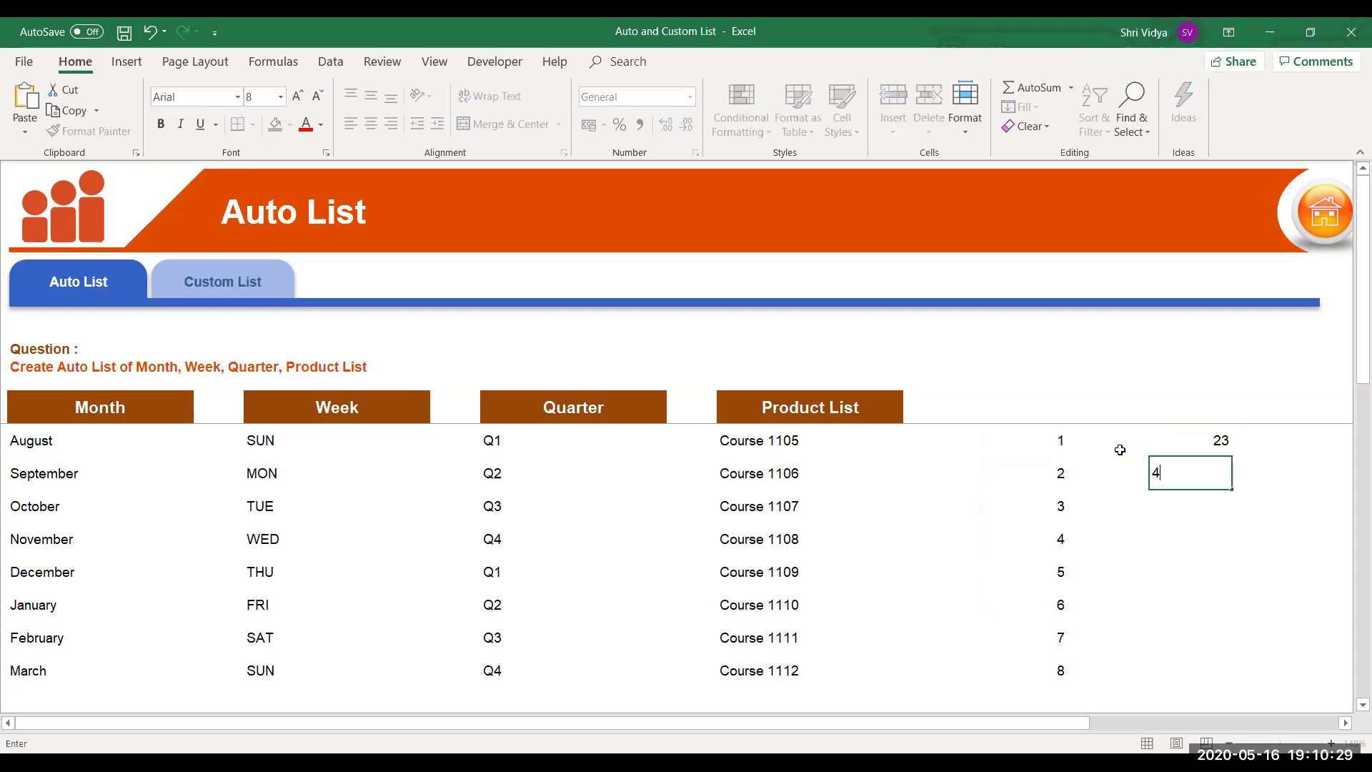
type("3")
key("Return")
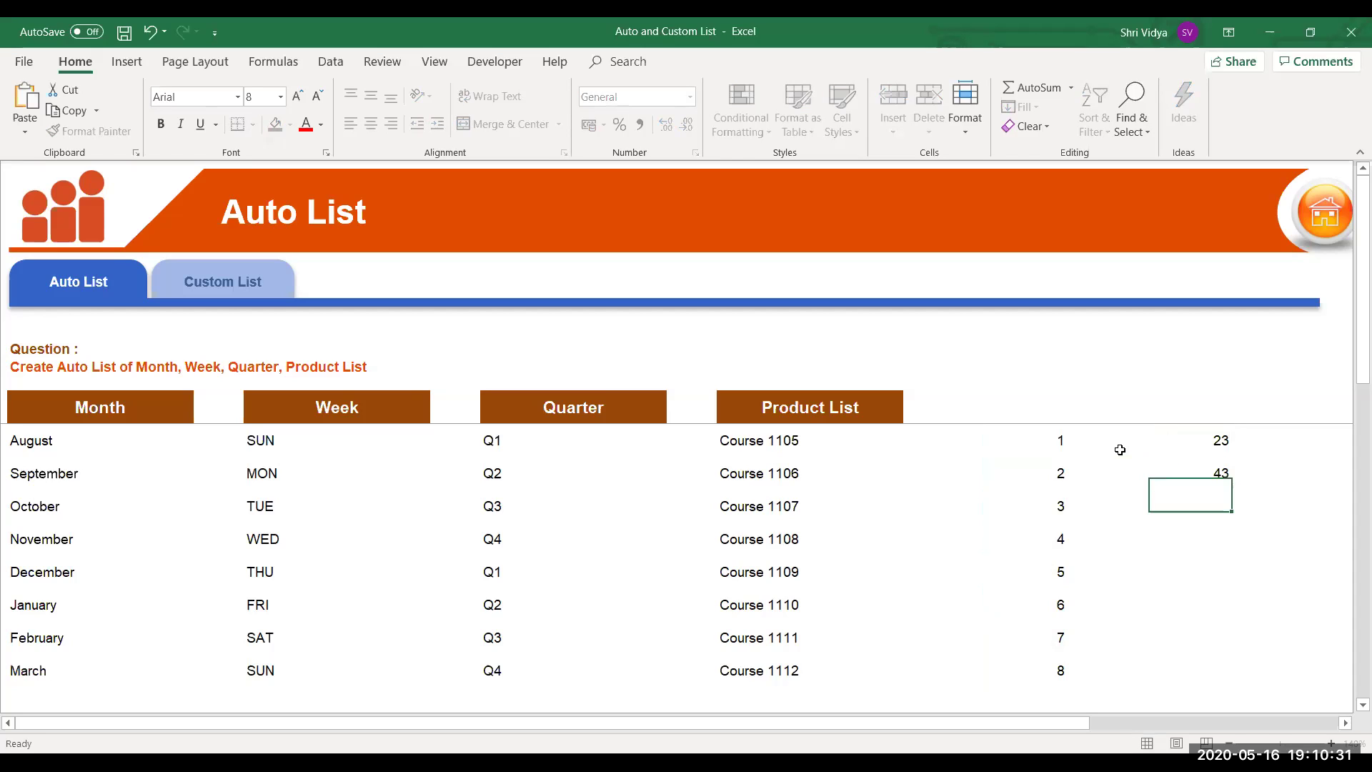
Autofill the series starting with 23 and 43 down to 163 in the March row.
left_click_drag(1223, 443, 1223, 466)
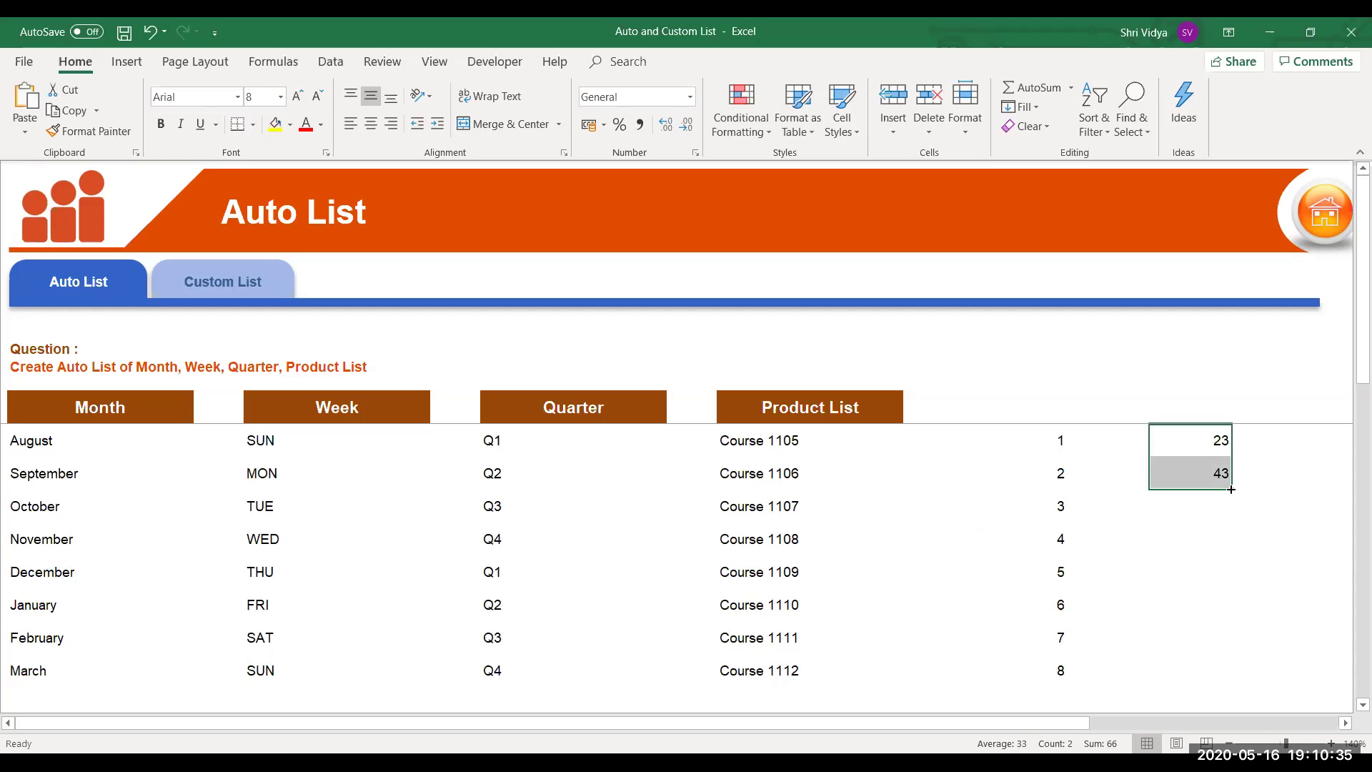
left_click_drag(1231, 489, 1232, 687)
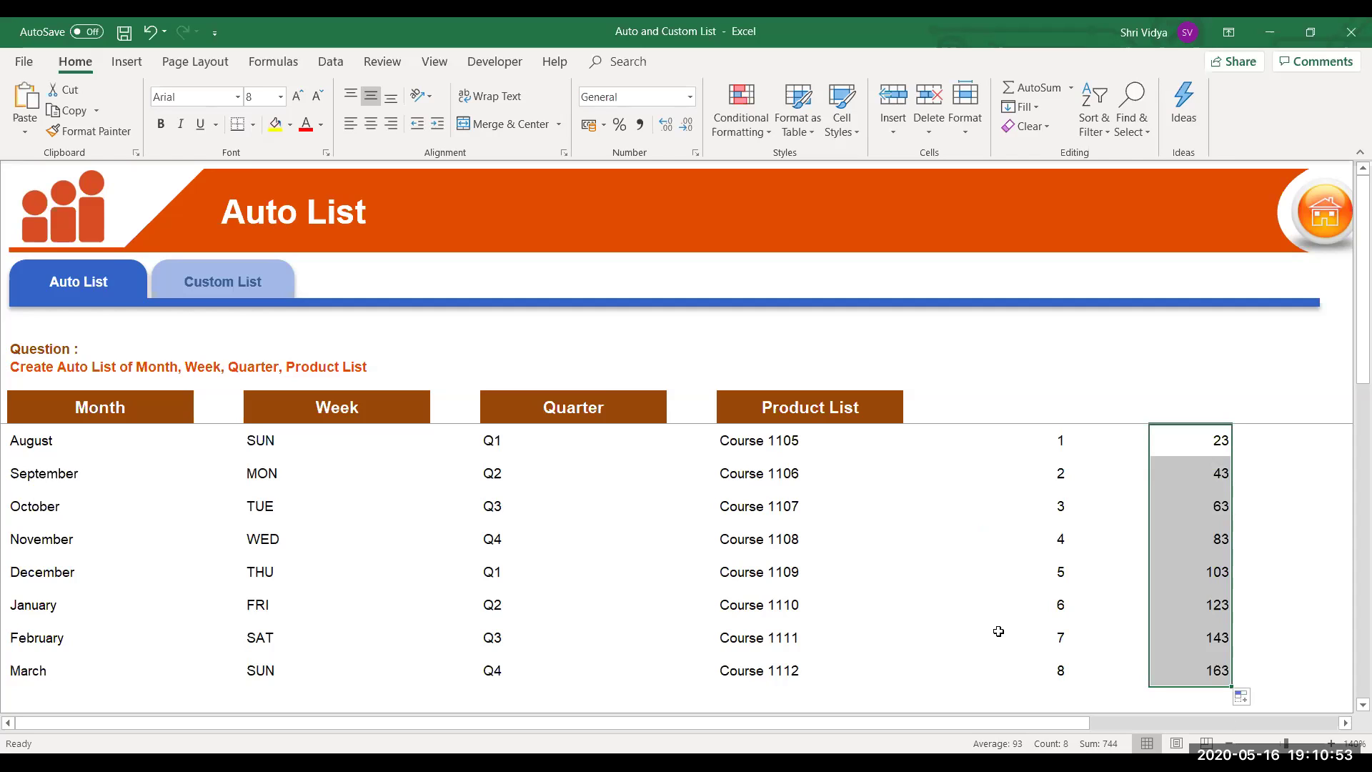
left_click(986, 613)
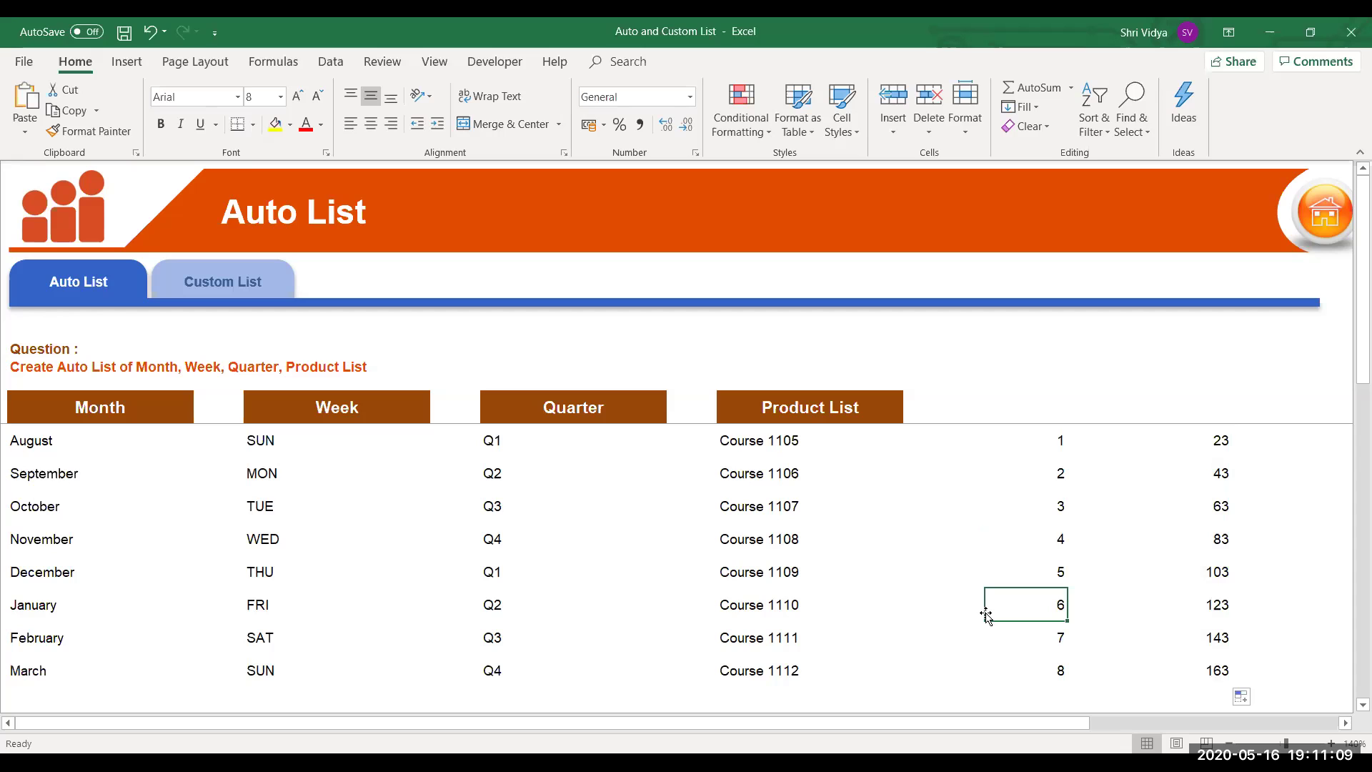
Go to the Custom List worksheet, look over the Alphabets and Country List entries, and select the first letter under Alphabets.
left_click(225, 293)
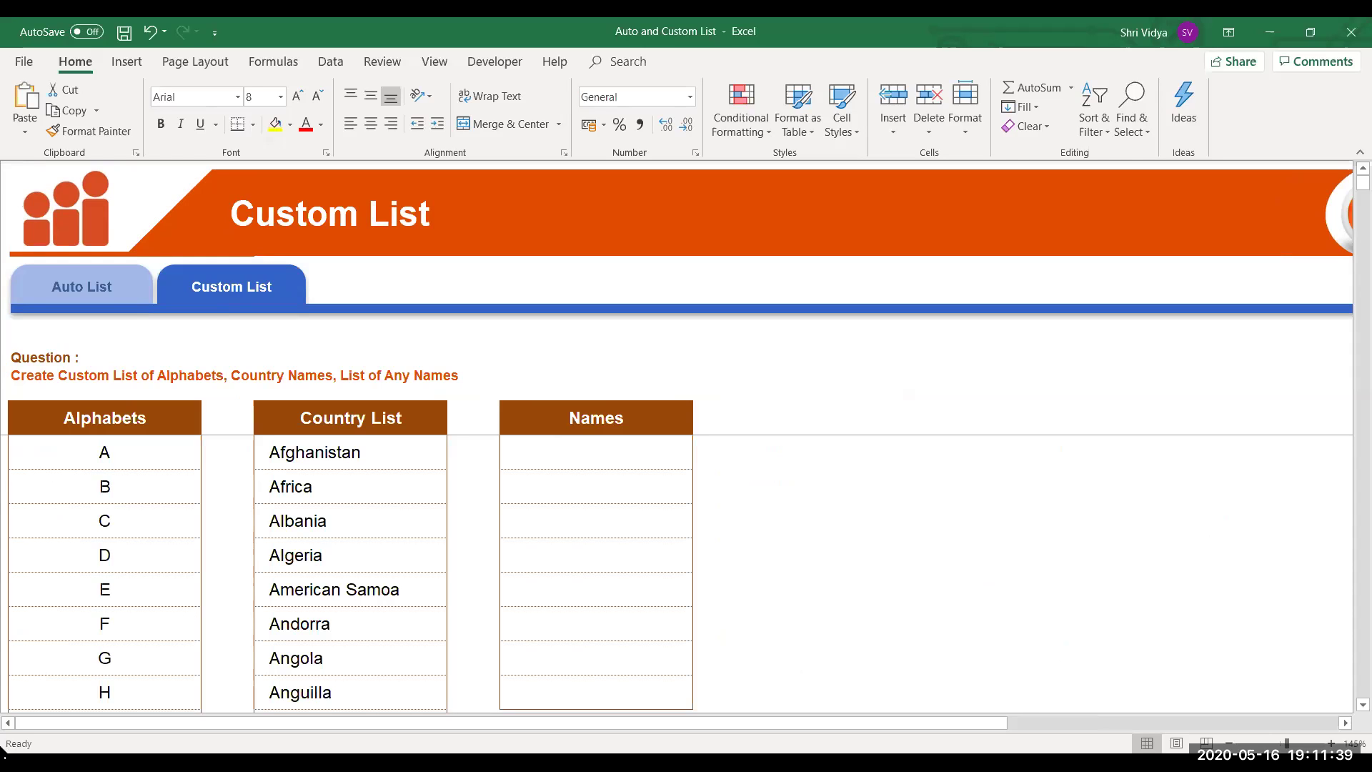
left_click(133, 425)
left_click_drag(132, 442, 147, 623)
left_click_drag(350, 450, 350, 588)
left_click(155, 528)
left_click(132, 453)
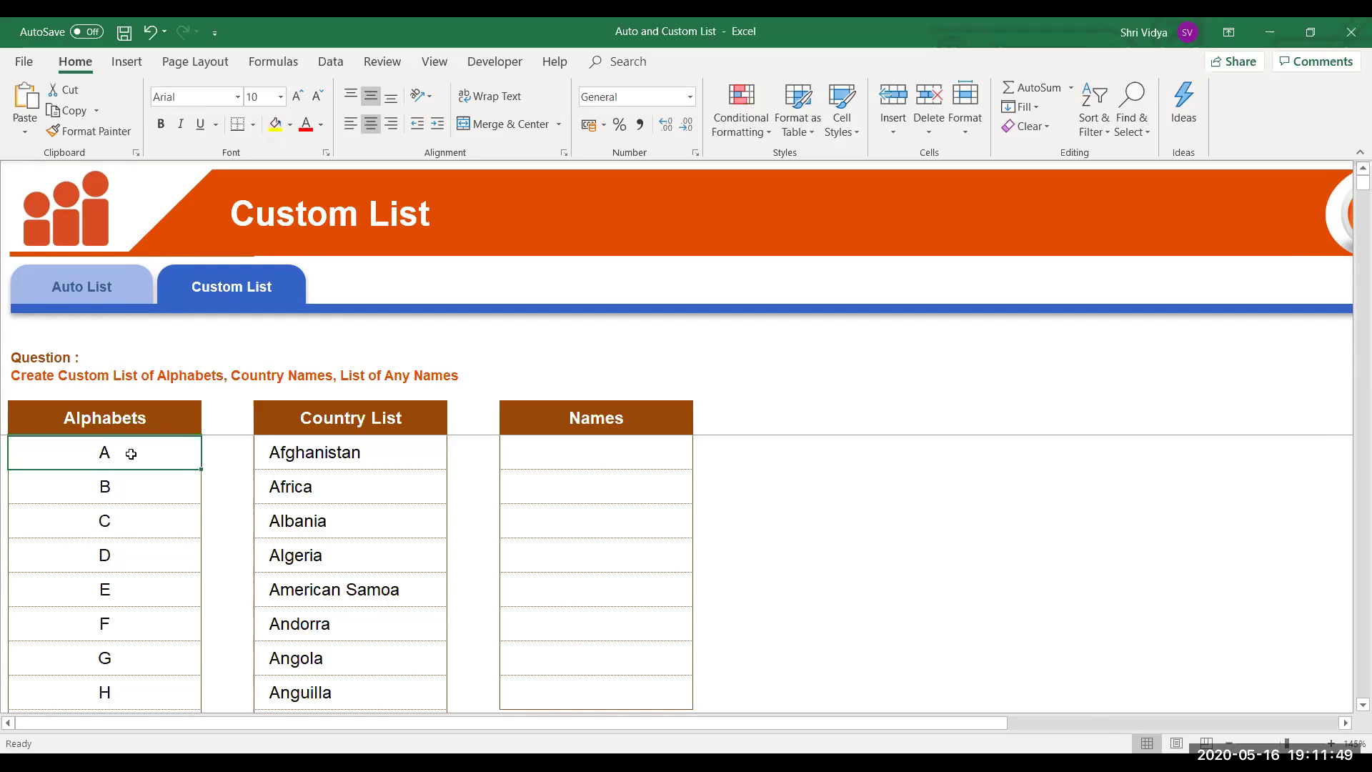
left_click(123, 273)
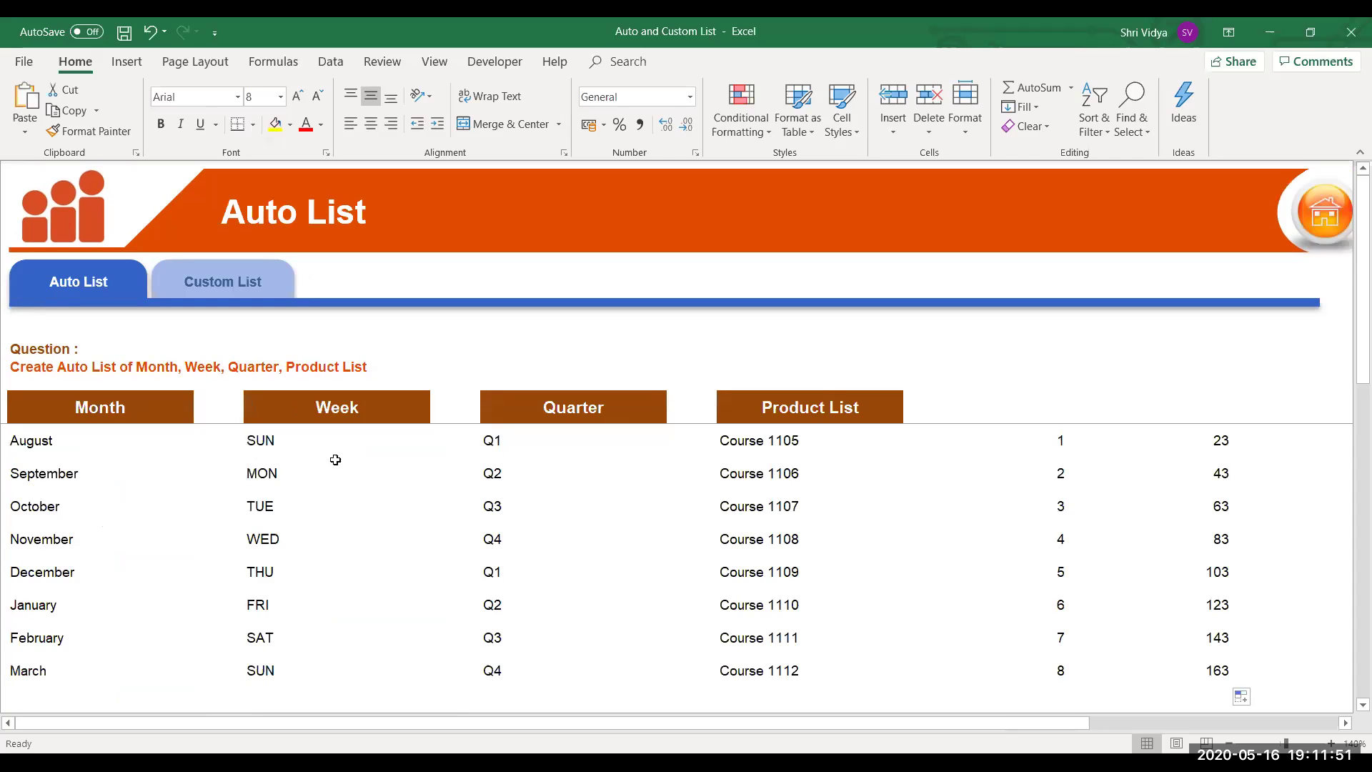
left_click(249, 286)
left_click(161, 456)
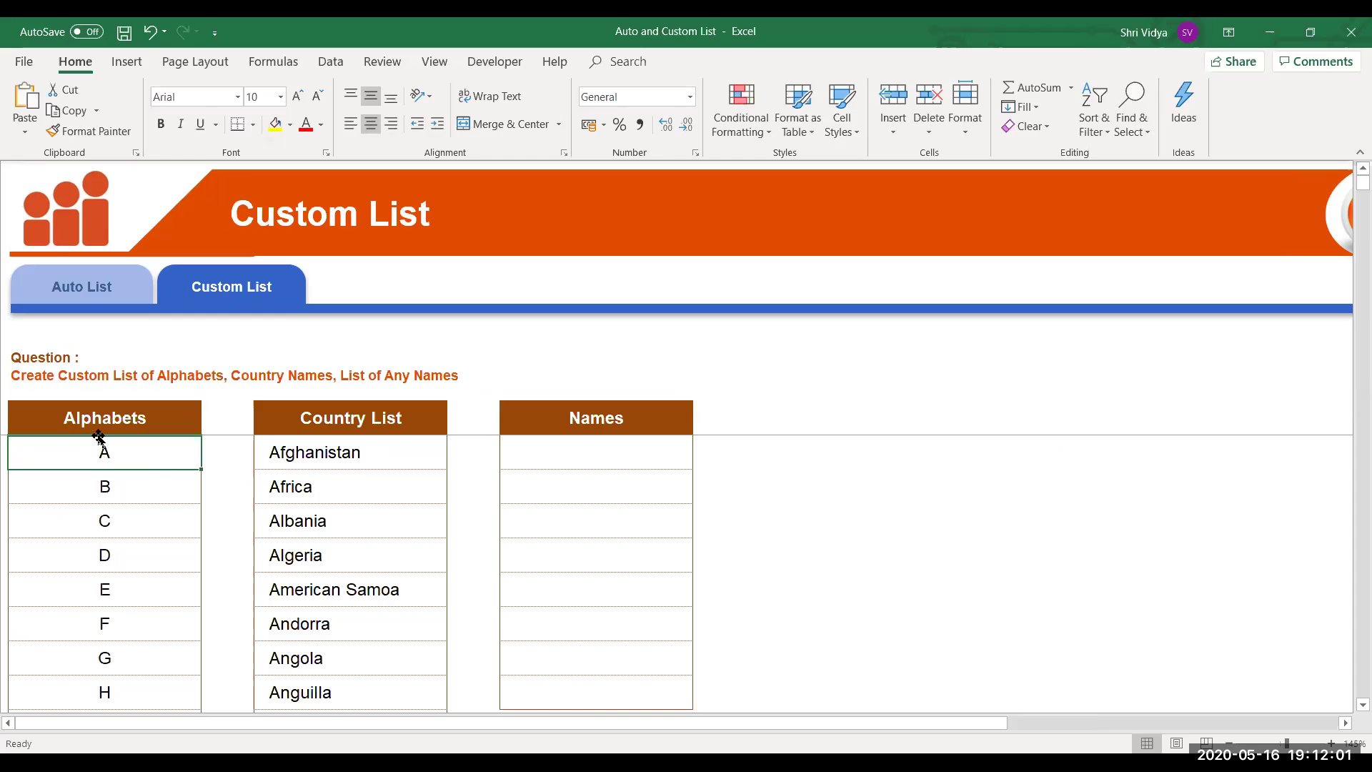
Open the Custom Lists editor from the General section of Excel's advanced options.
left_click(22, 63)
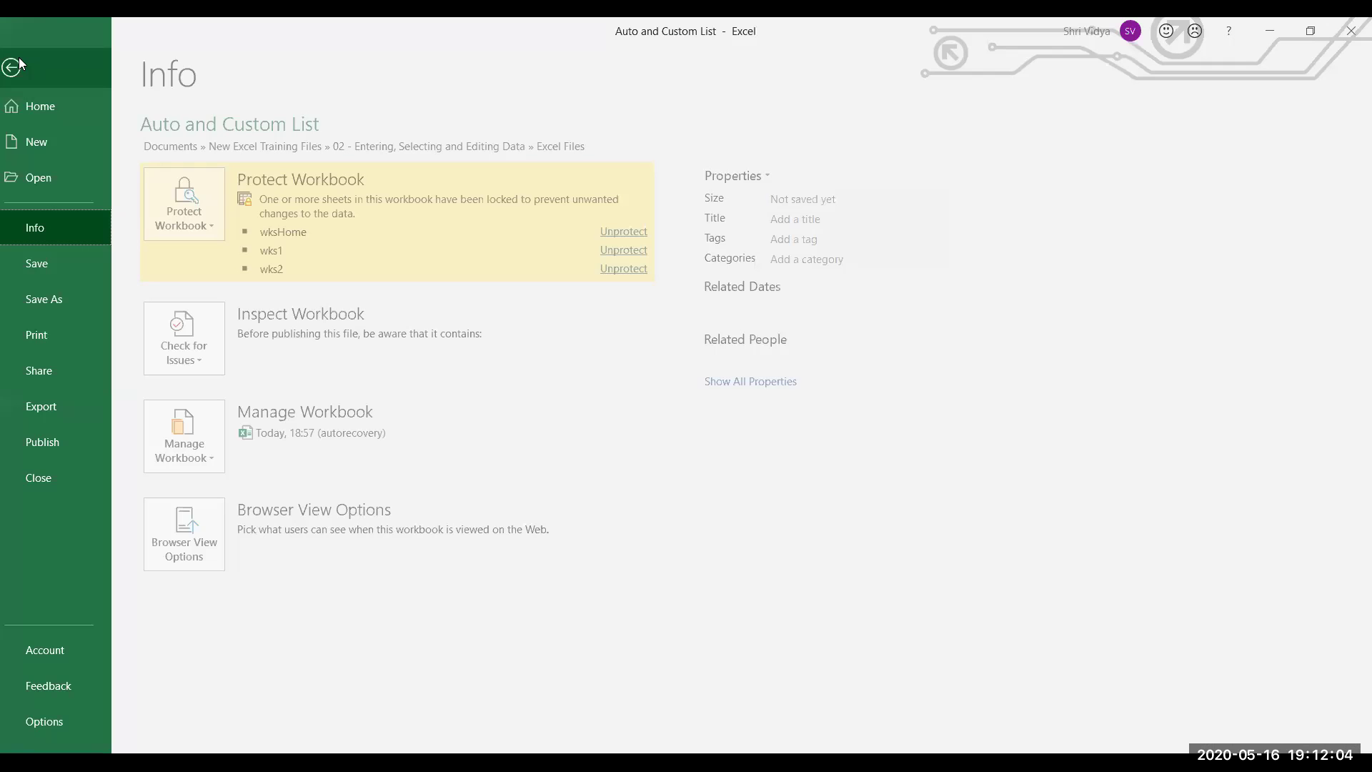
left_click(68, 727)
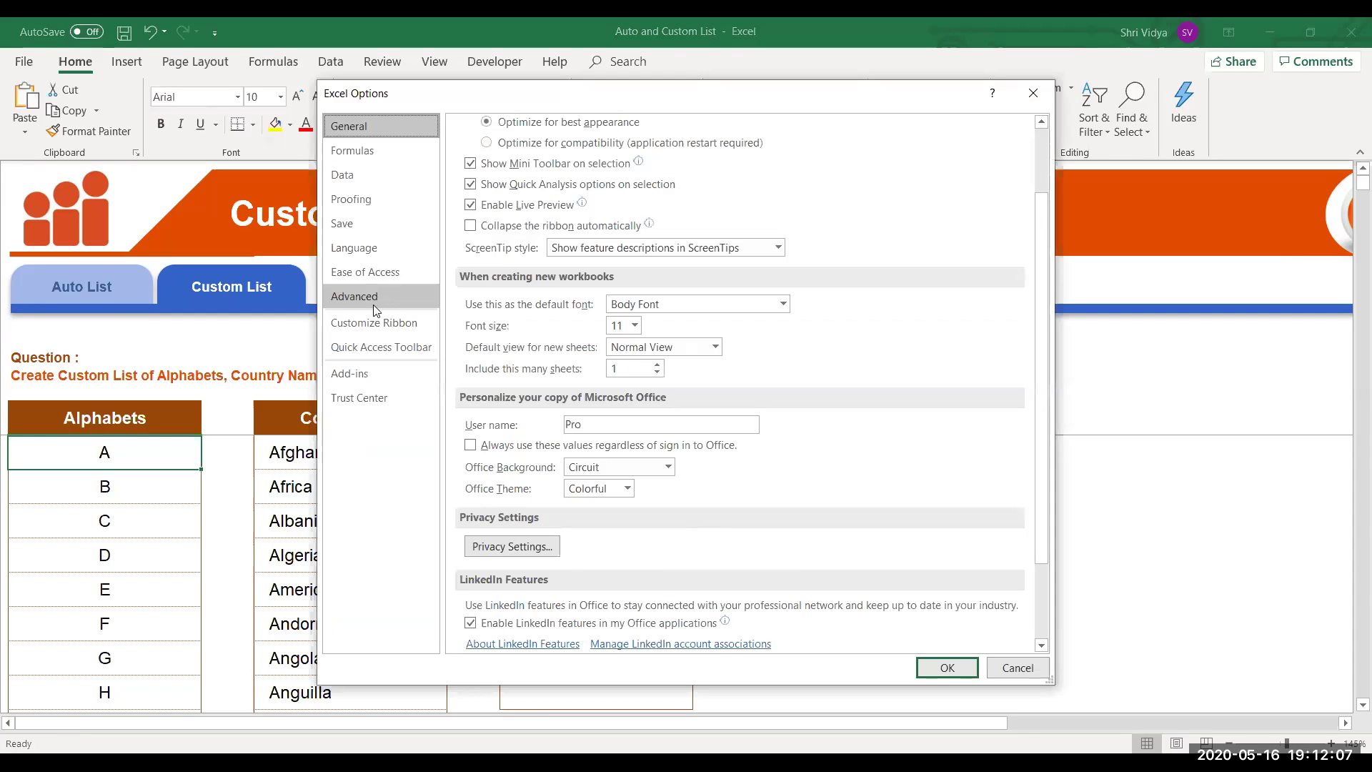
left_click(376, 310)
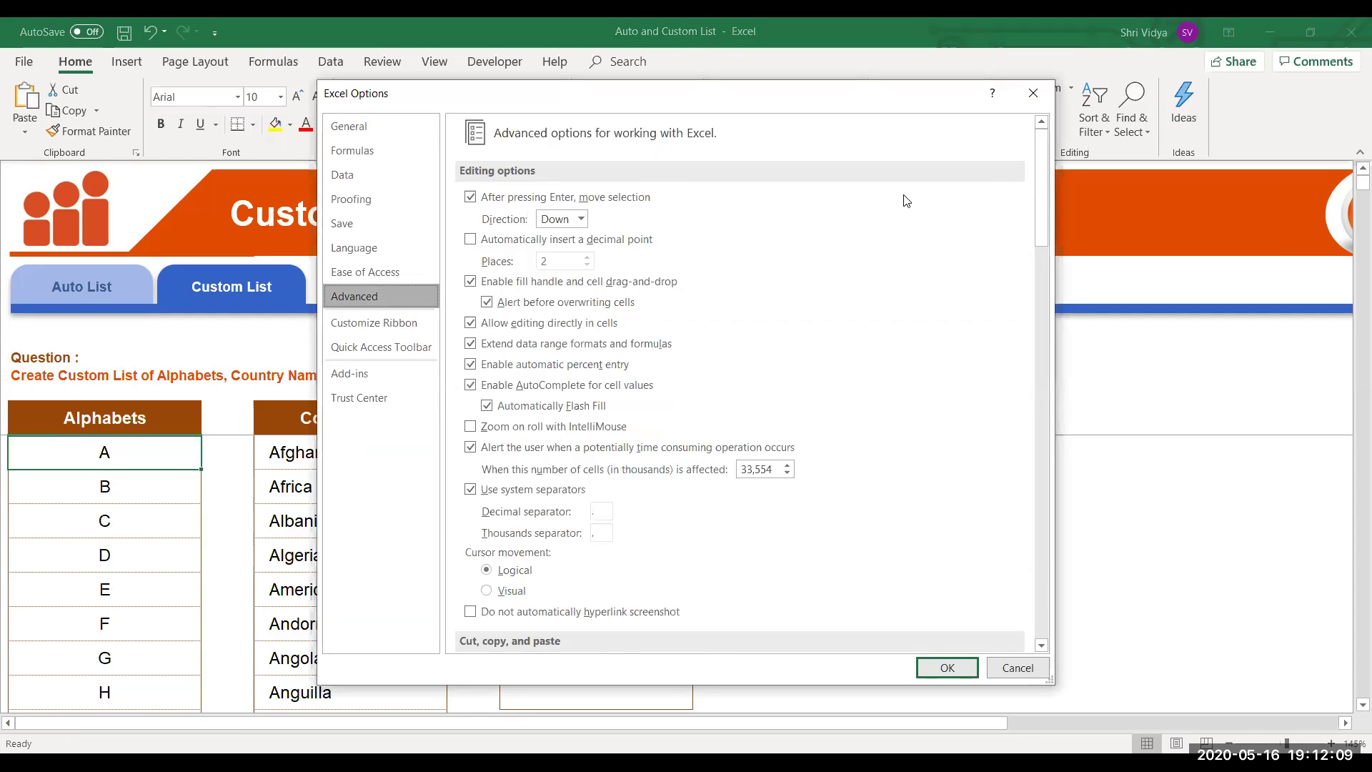
left_click_drag(1038, 171, 1068, 558)
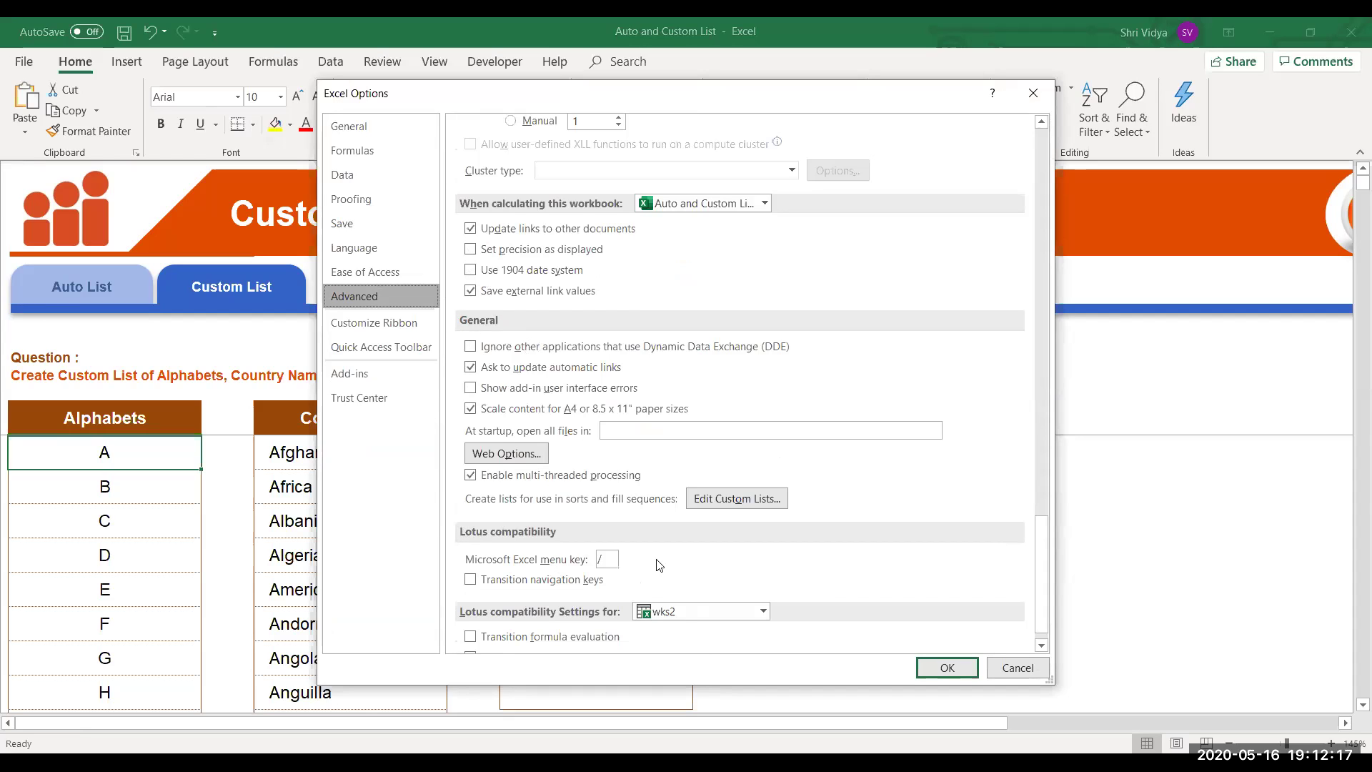
left_click(726, 503)
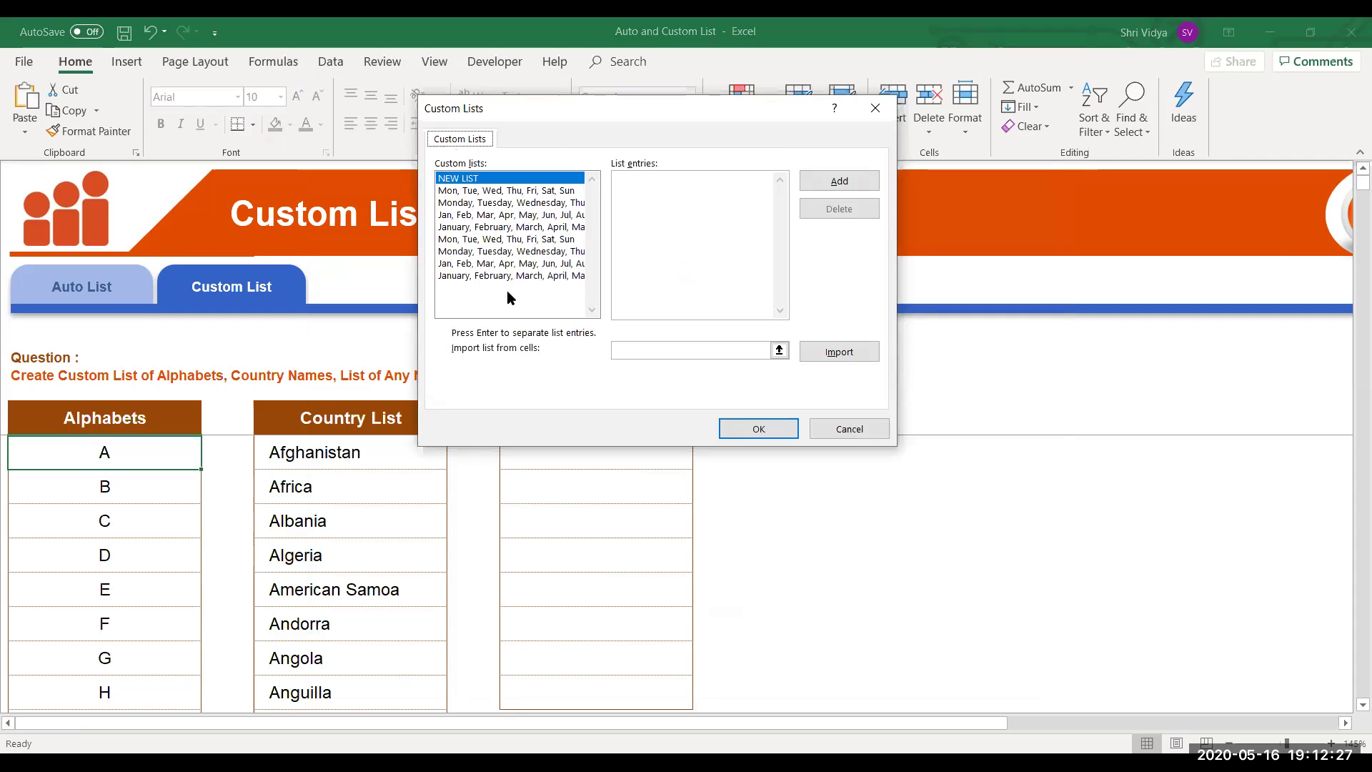
Review the entries of the built-in month and weekday lists, closing and reopening the Custom Lists editor in between.
left_click(483, 192)
left_click(483, 214)
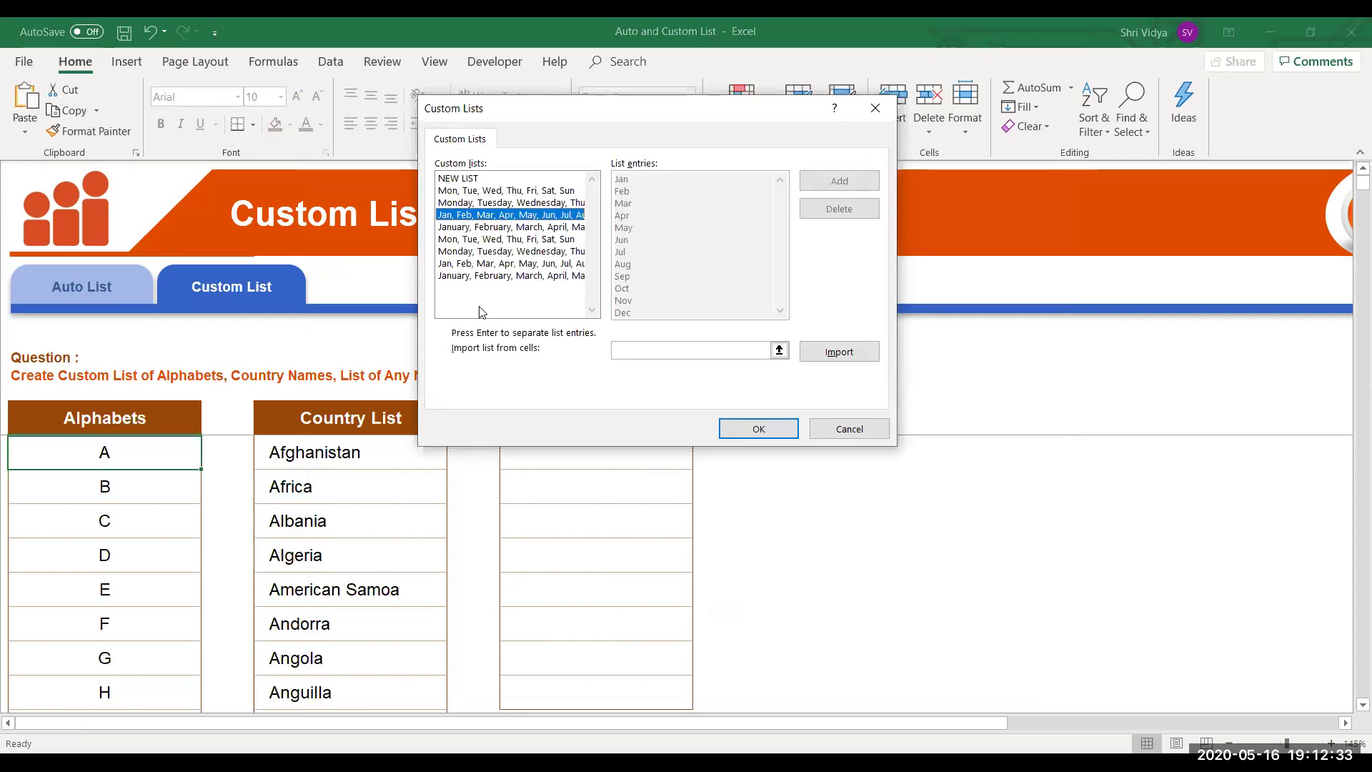
left_click(525, 241)
left_click(849, 429)
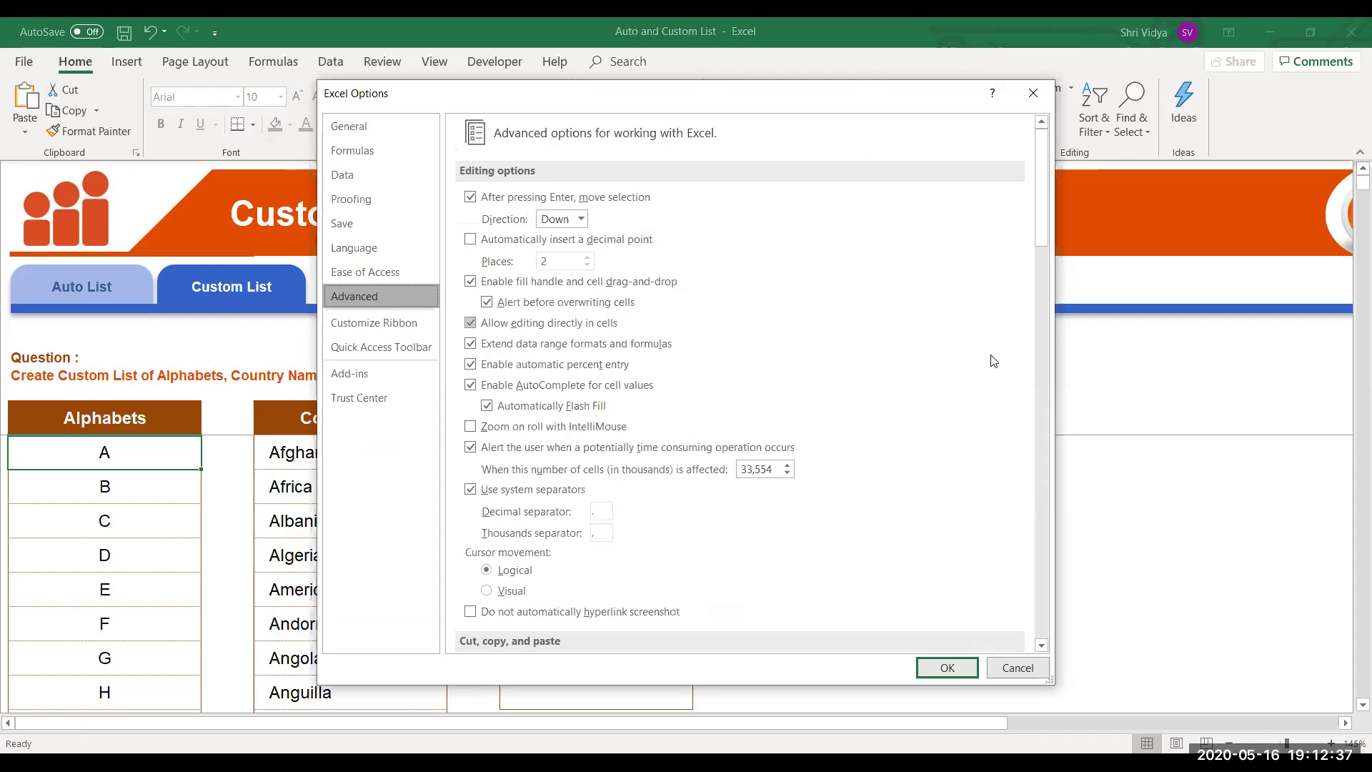
left_click_drag(1039, 235, 1070, 632)
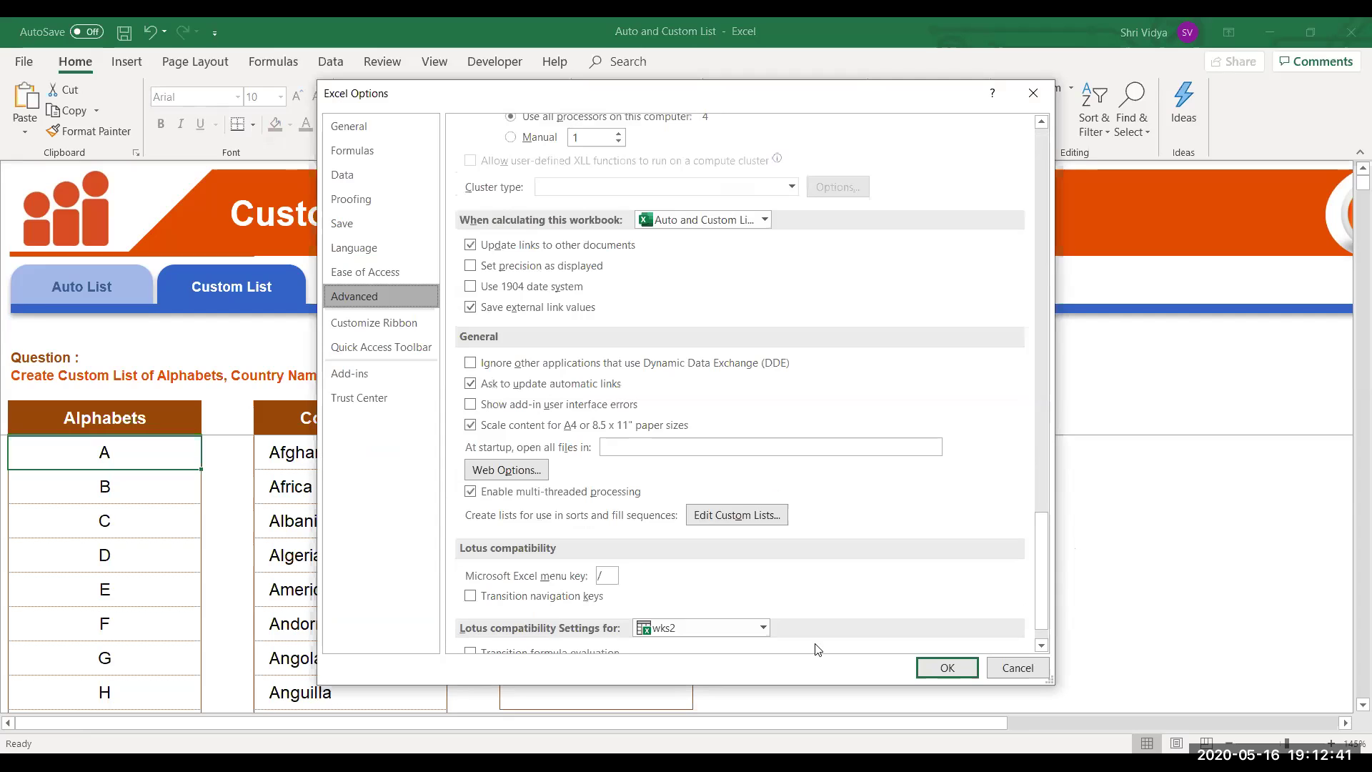
key("alt+o")
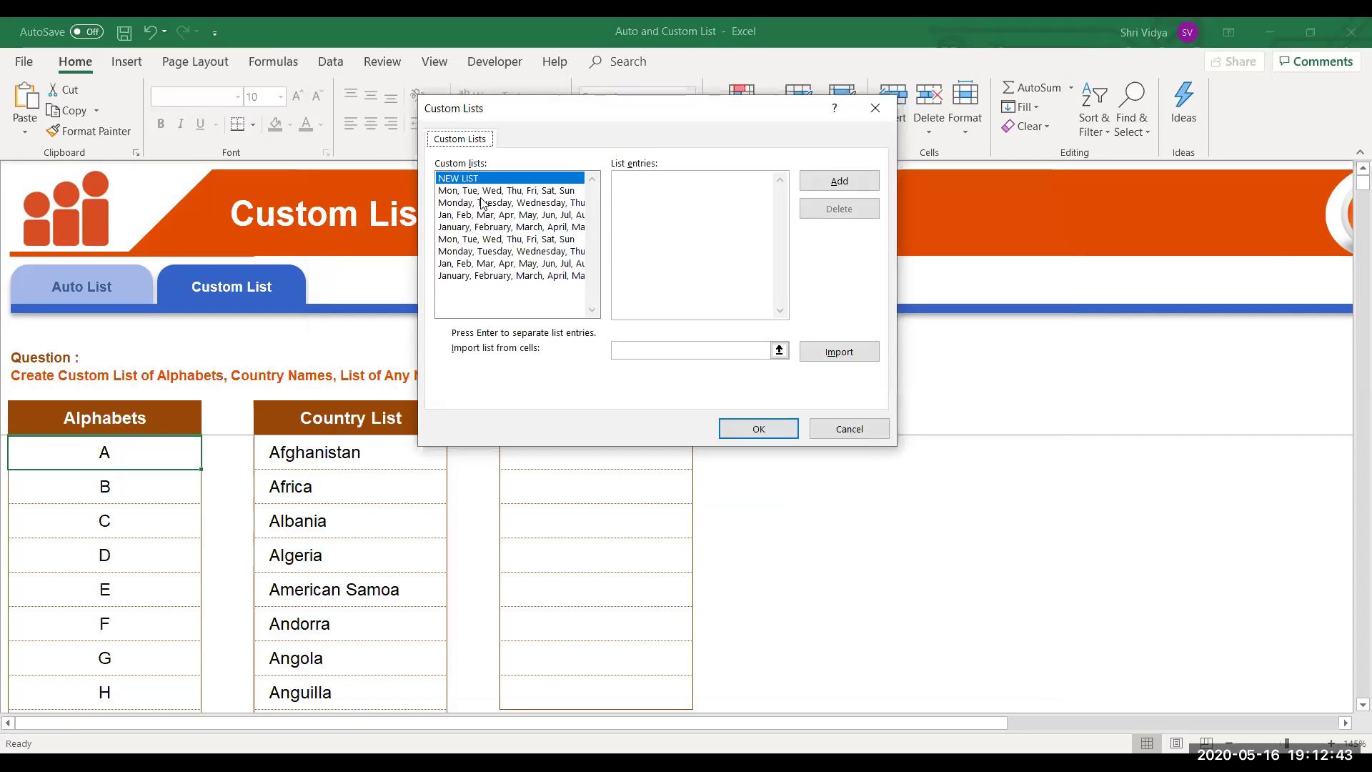
left_click(485, 204)
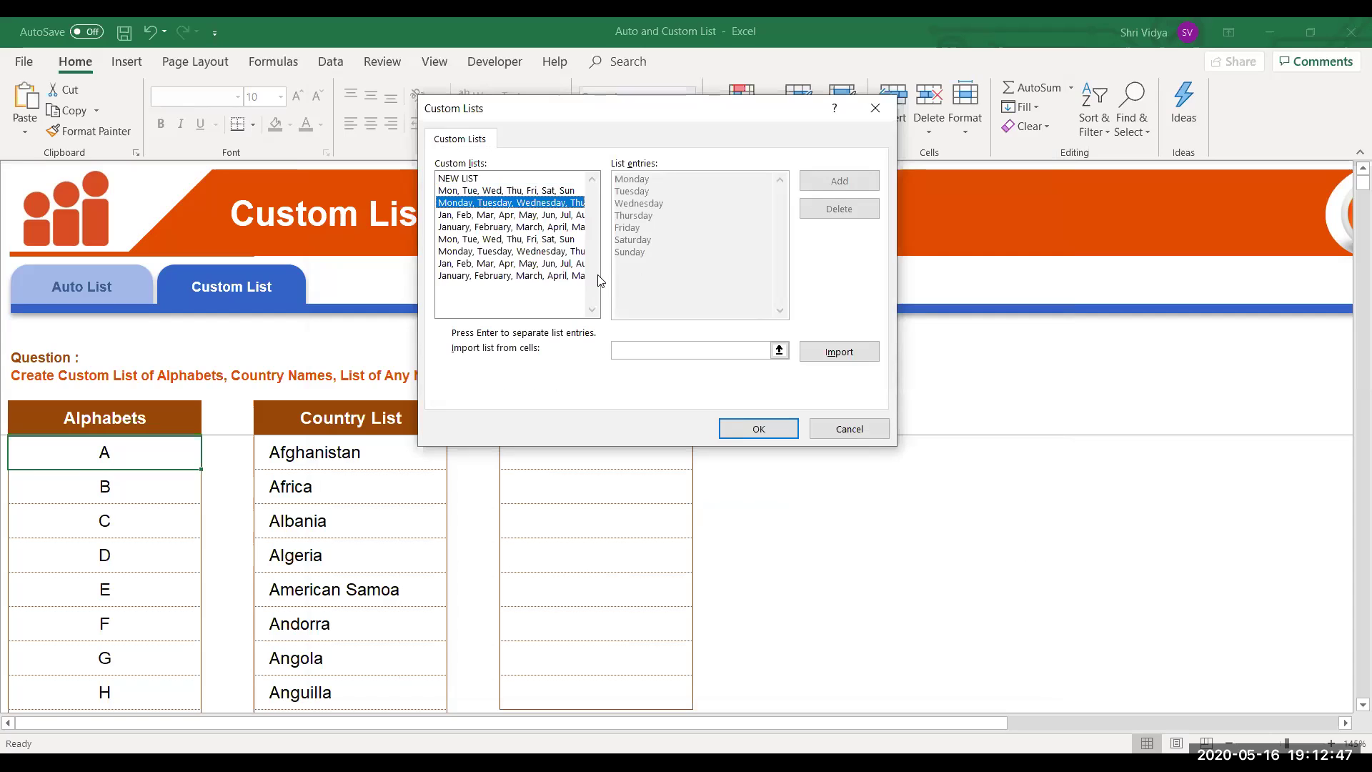
left_click(549, 254)
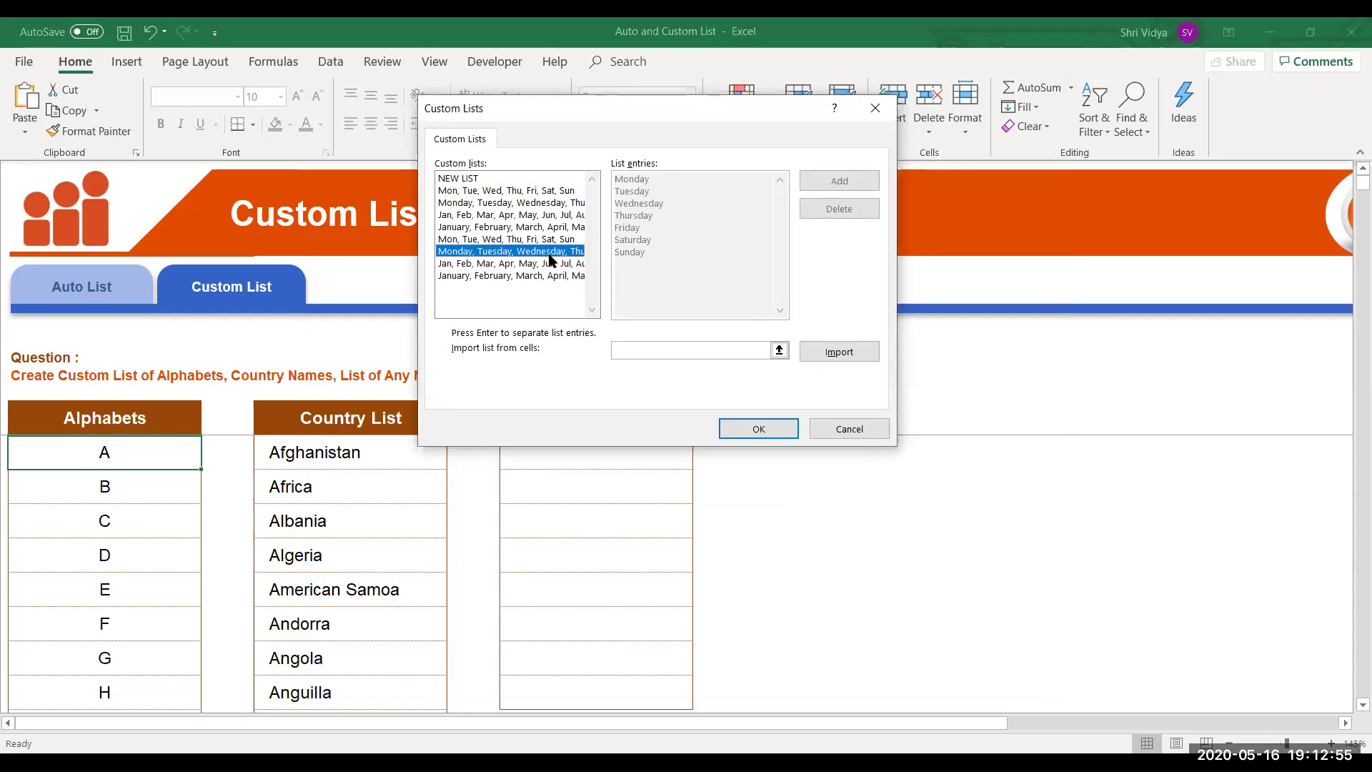
Try entering A, B and C manually as entries of a new custom list, and erase them.
left_click(469, 180)
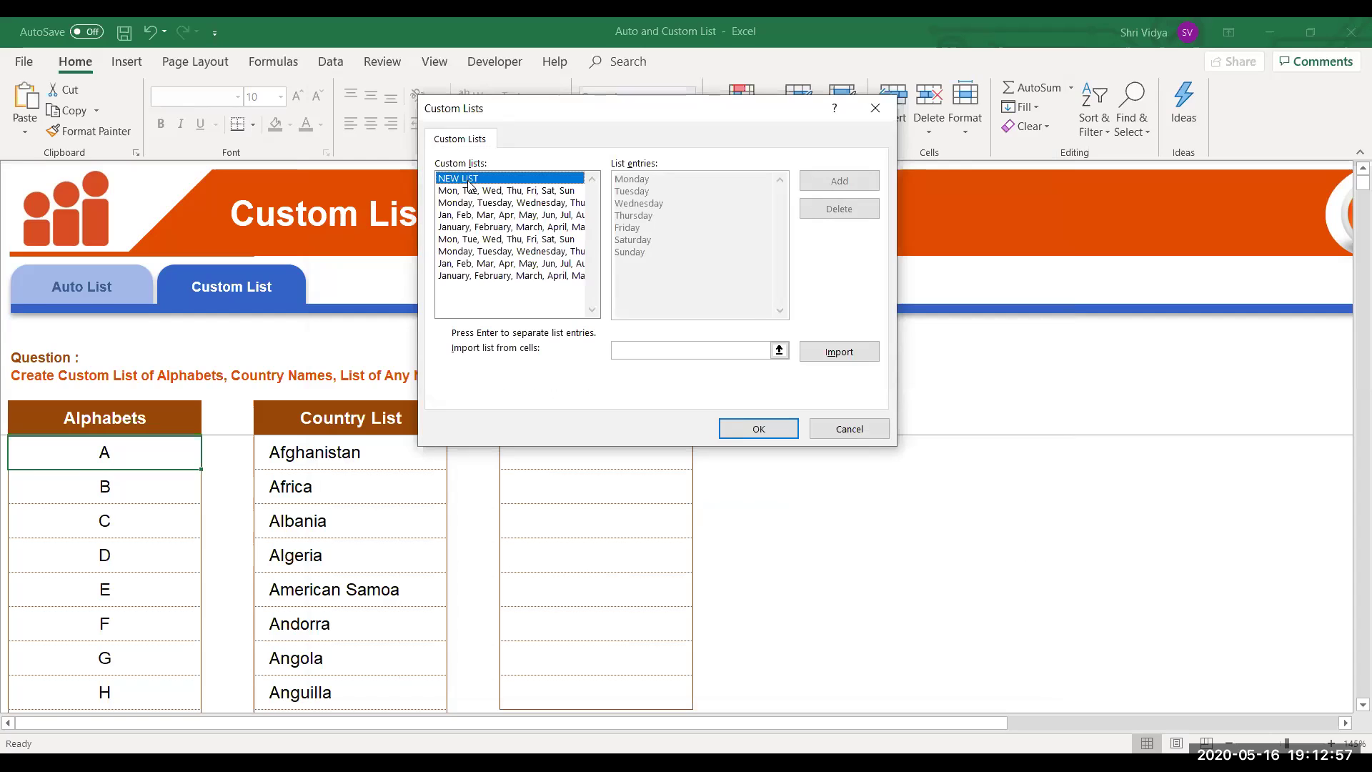
type("A ")
type("B")
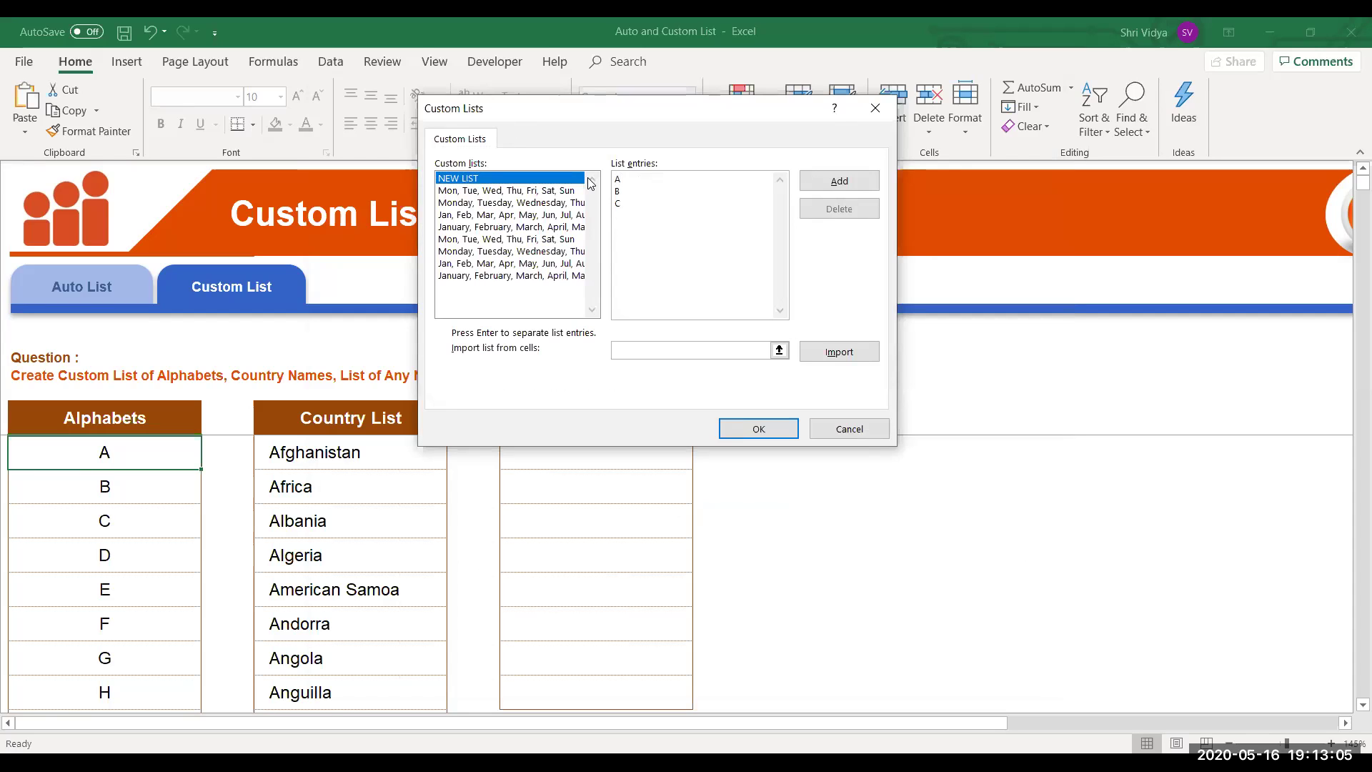
key("BackSpace")
key("BackSpace")
key("BackSpace")
key("BackSpace")
key("BackSpace")
Import the letters A to Z from the Alphabets column, cells $B$8:$B$33, as a new custom list.
left_click(779, 351)
left_click_drag(158, 452, 162, 636)
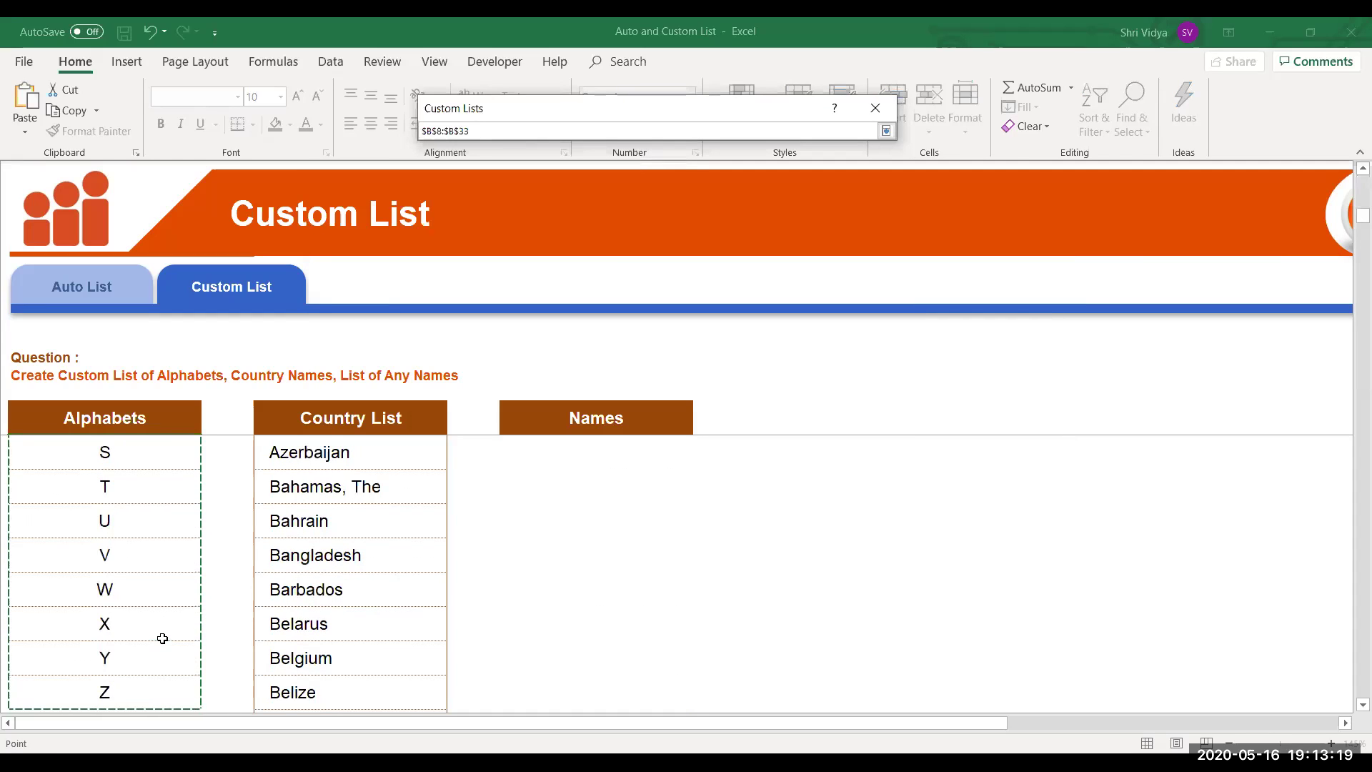
left_click(886, 131)
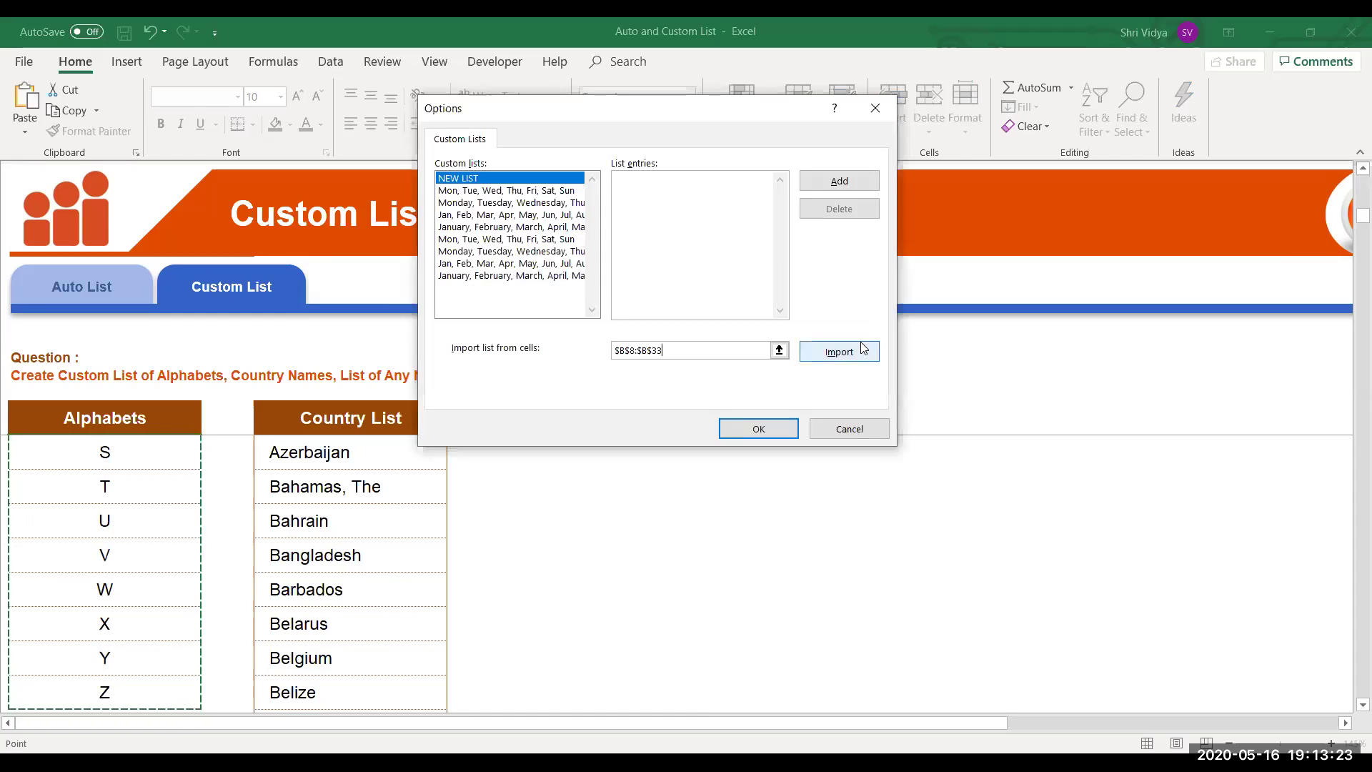
left_click(868, 350)
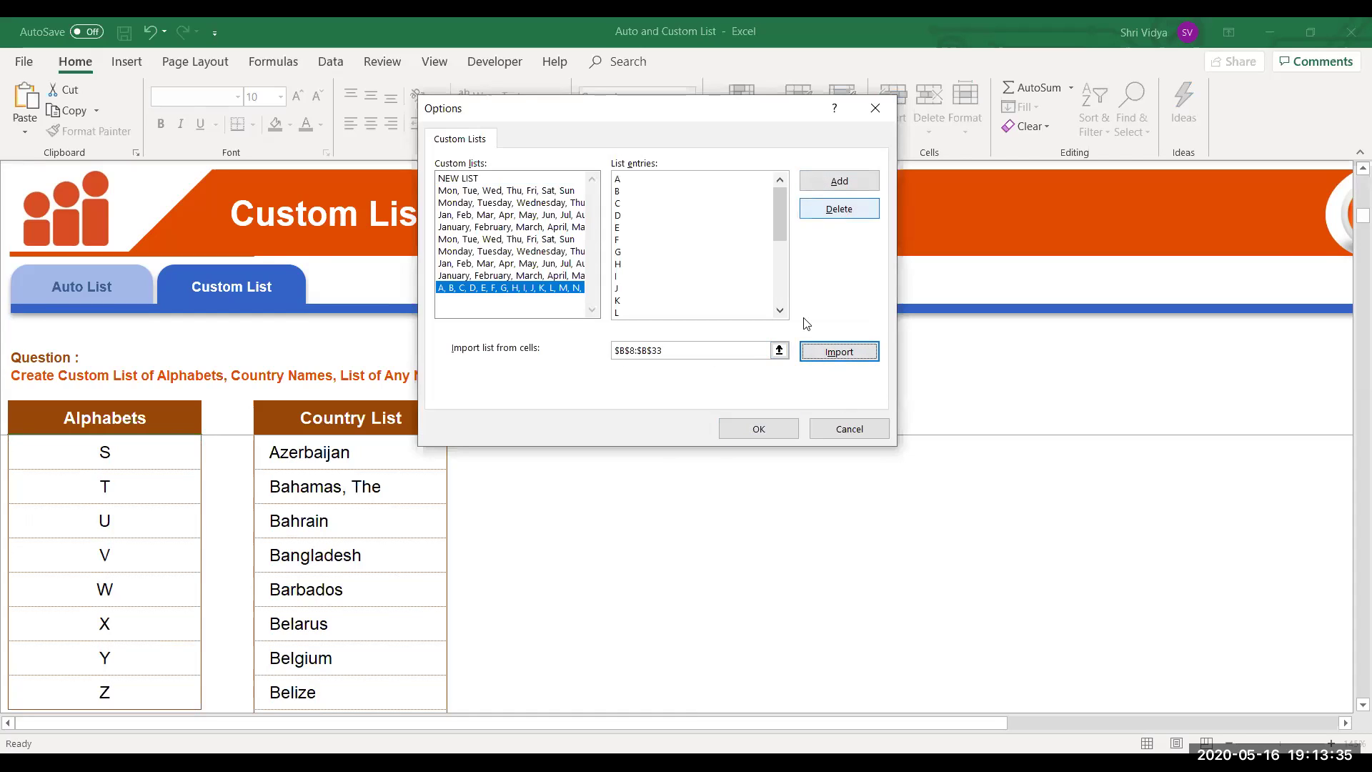
Save the imported alphabet list and close the Custom Lists editor and Excel's options.
left_click(752, 429)
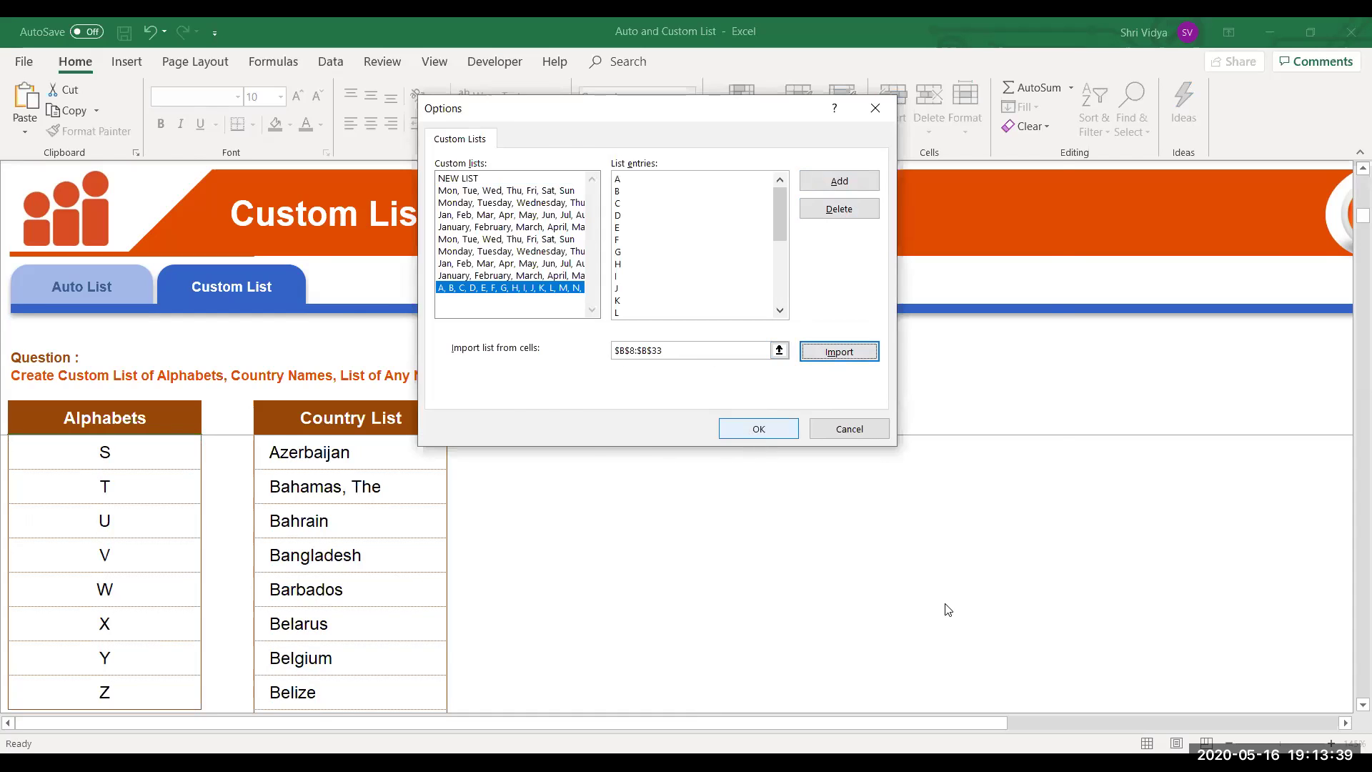
left_click(953, 665)
Test the alphabet list by entering Y in an empty cell beyond the Names column and filling it down to C.
left_click(859, 537)
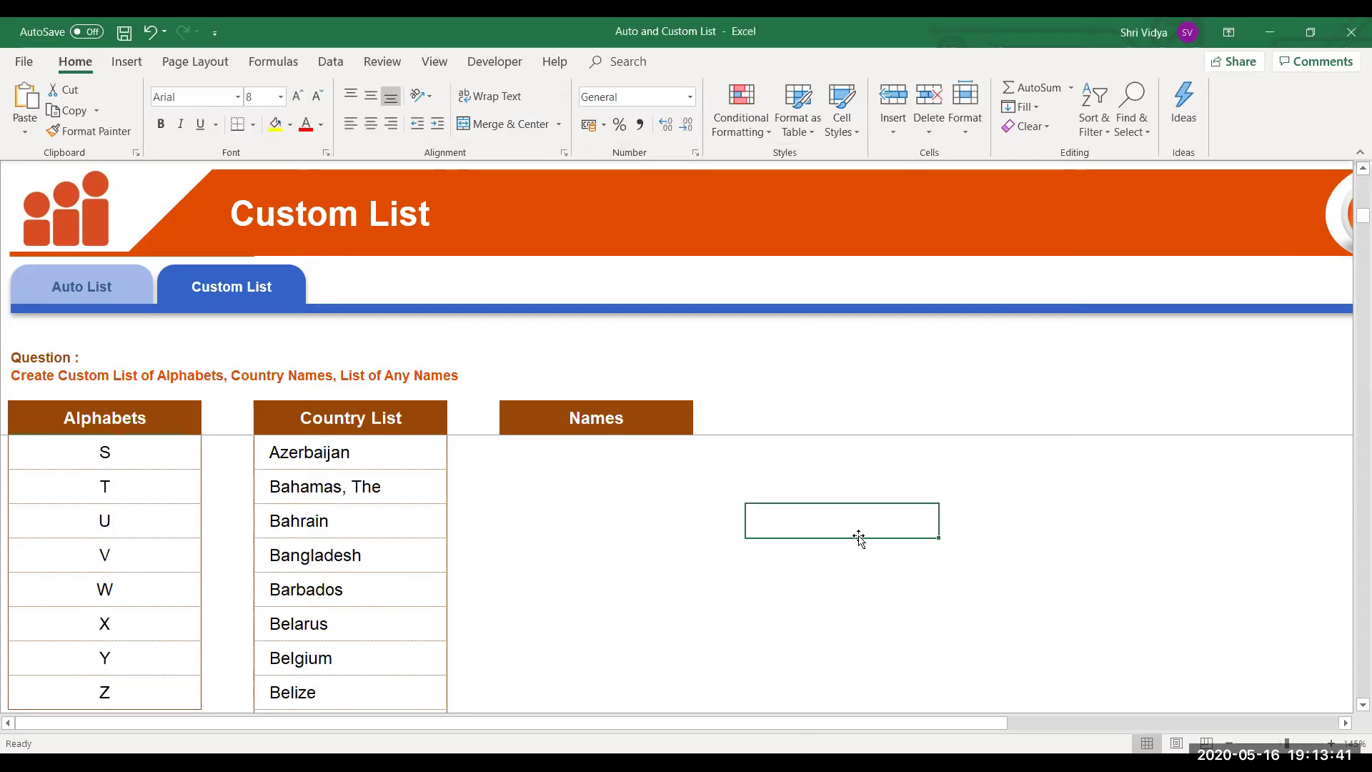
key("Up")
key("Up")
key("Up")
key("Up")
key("Up")
key("Down")
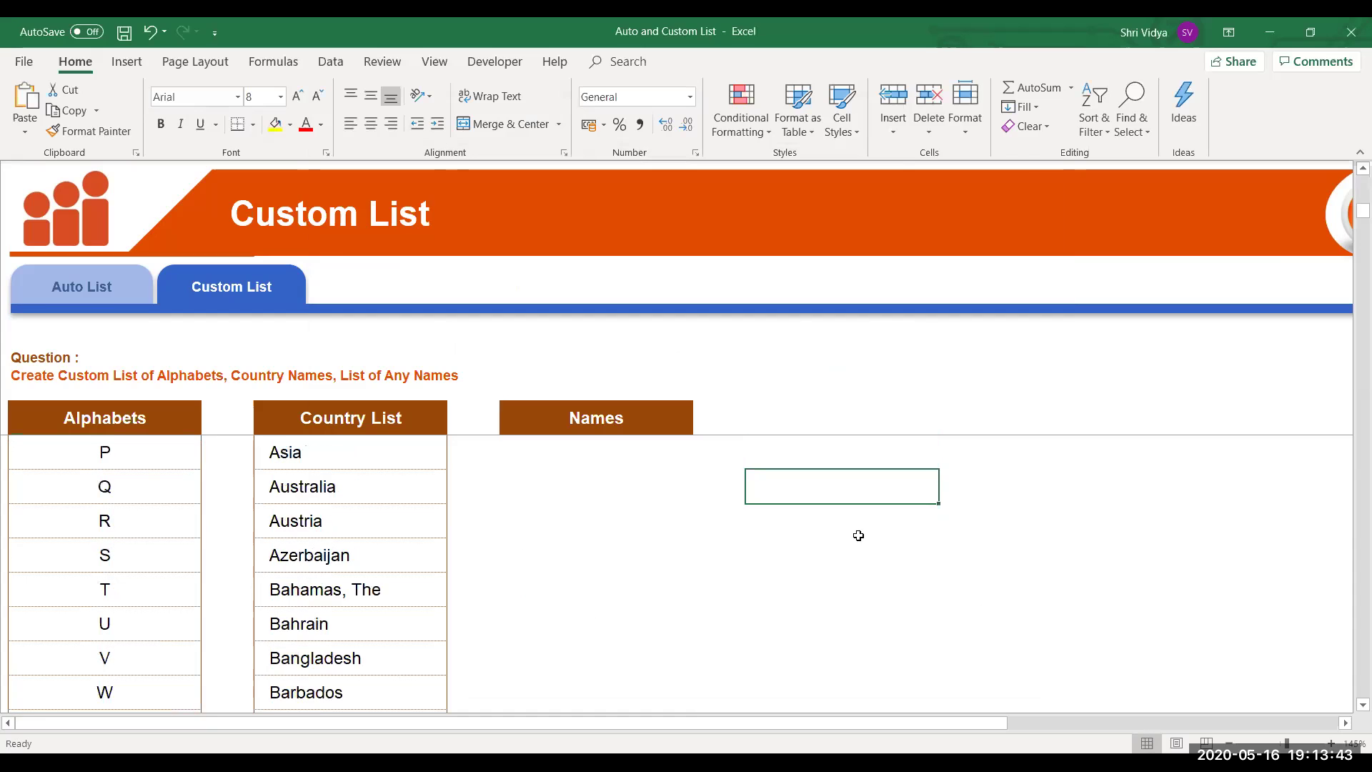
left_click(977, 416)
key("Down")
key("Down")
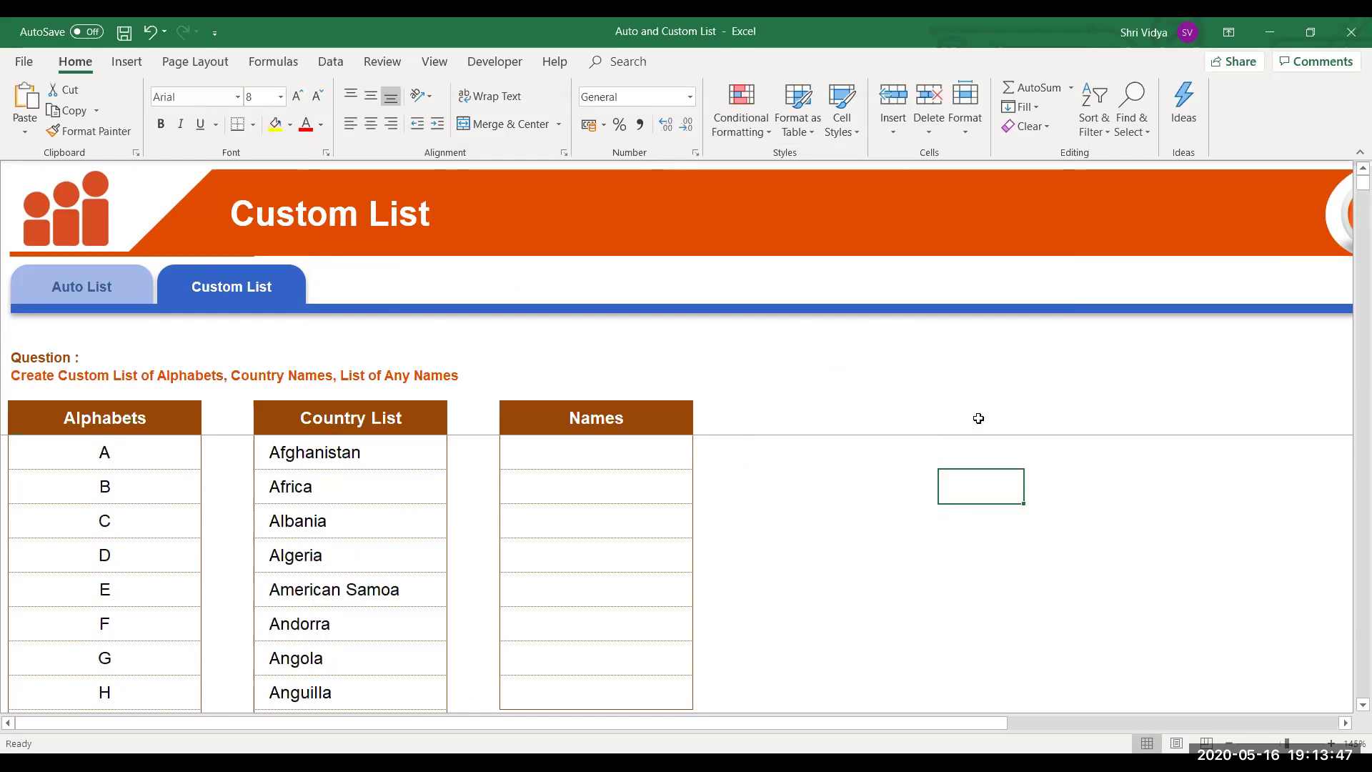
type("Y")
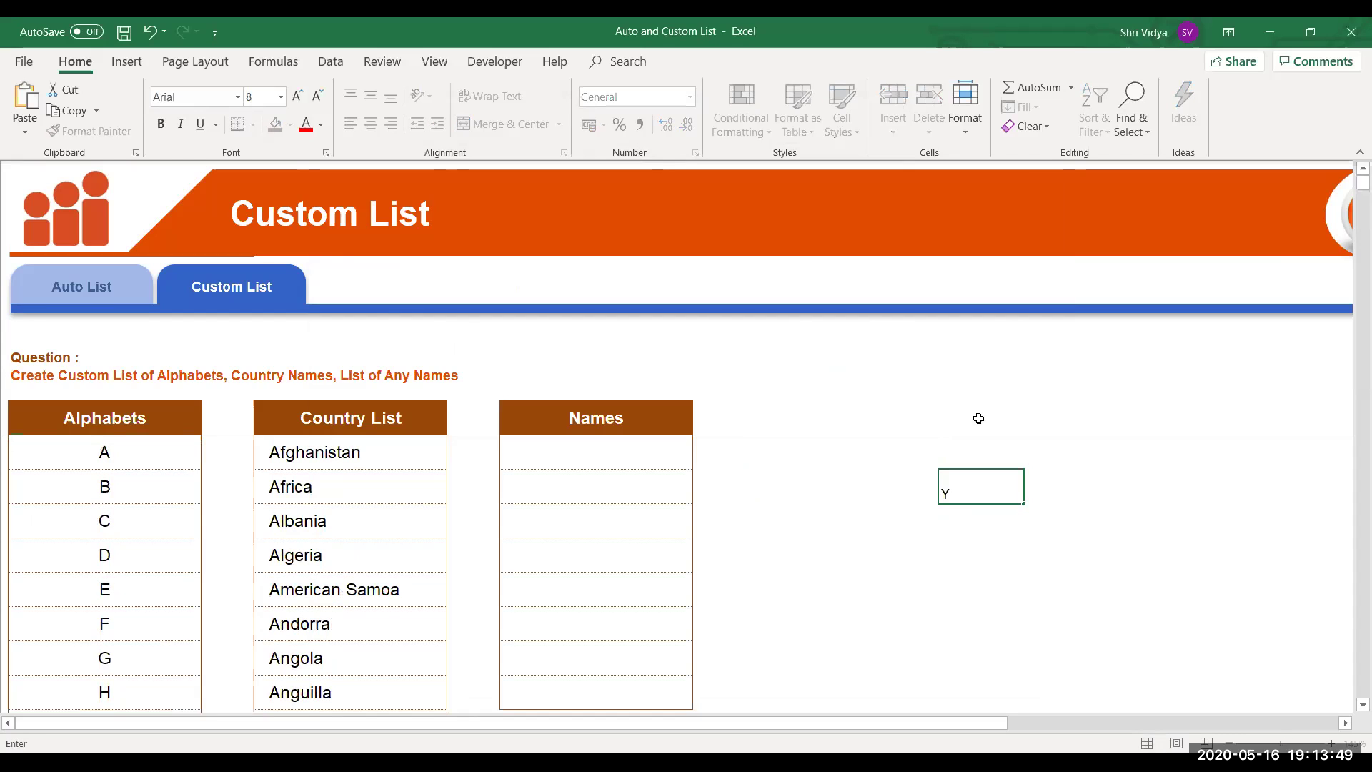
key("Return")
left_click(969, 488)
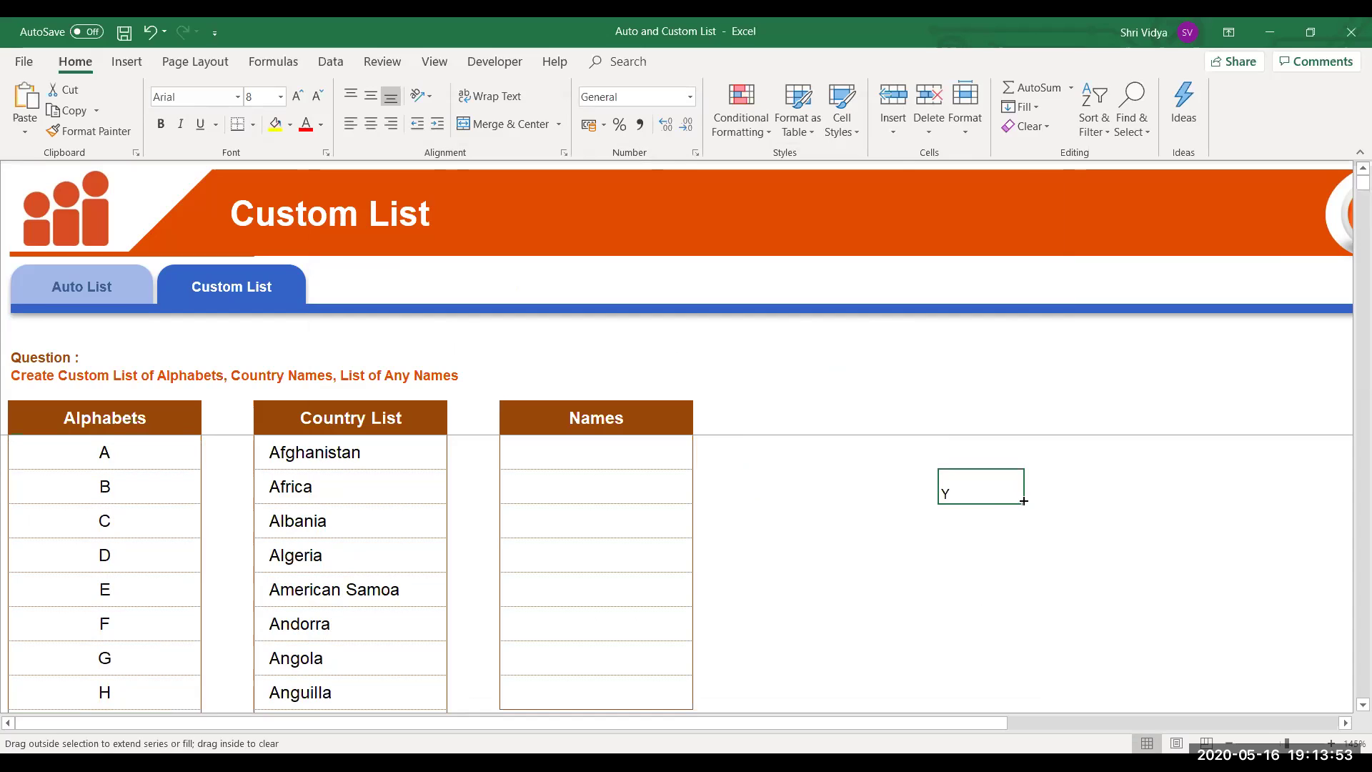
left_click_drag(1023, 501, 1016, 650)
Extend the alphabet series from the Y cell across to A, backwards to W, and upwards to U.
left_click(945, 492)
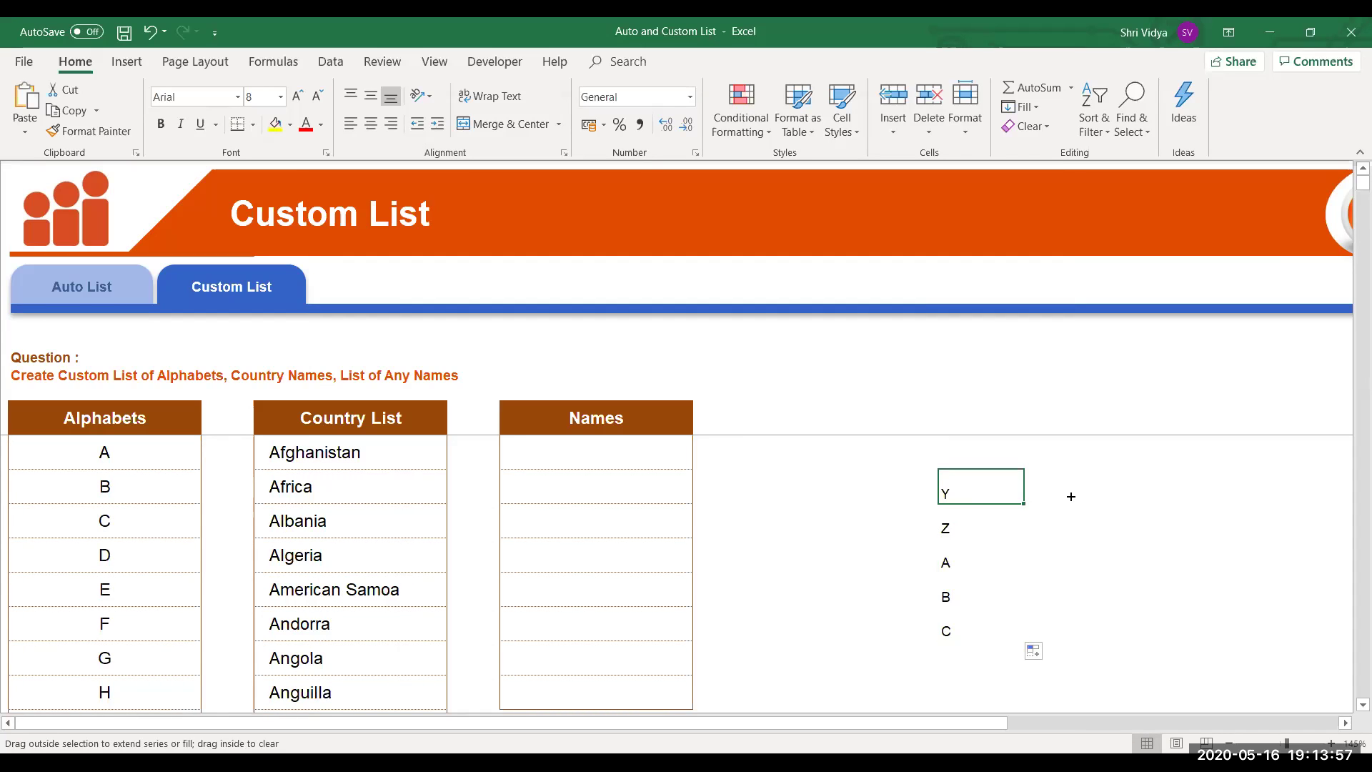
left_click_drag(1070, 495, 1158, 493)
left_click(982, 489)
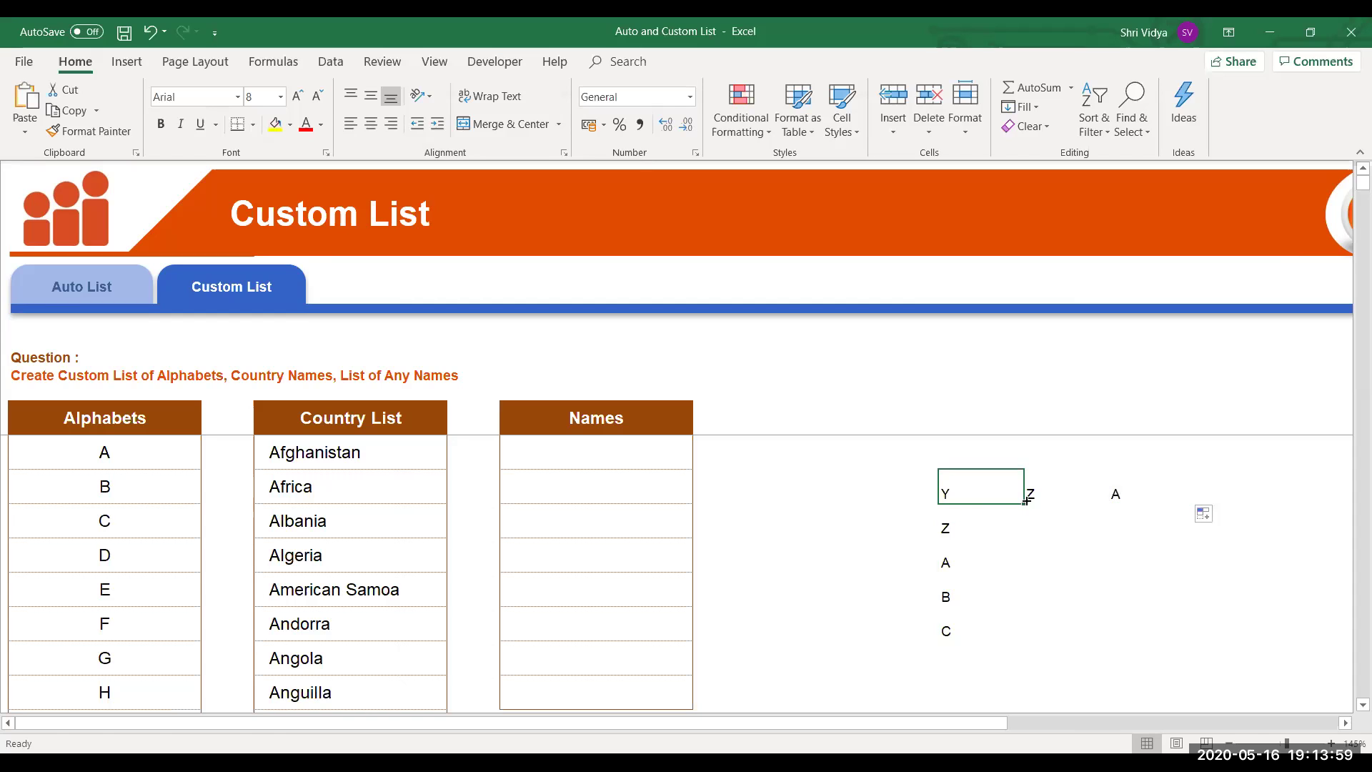
left_click_drag(1025, 501, 687, 517)
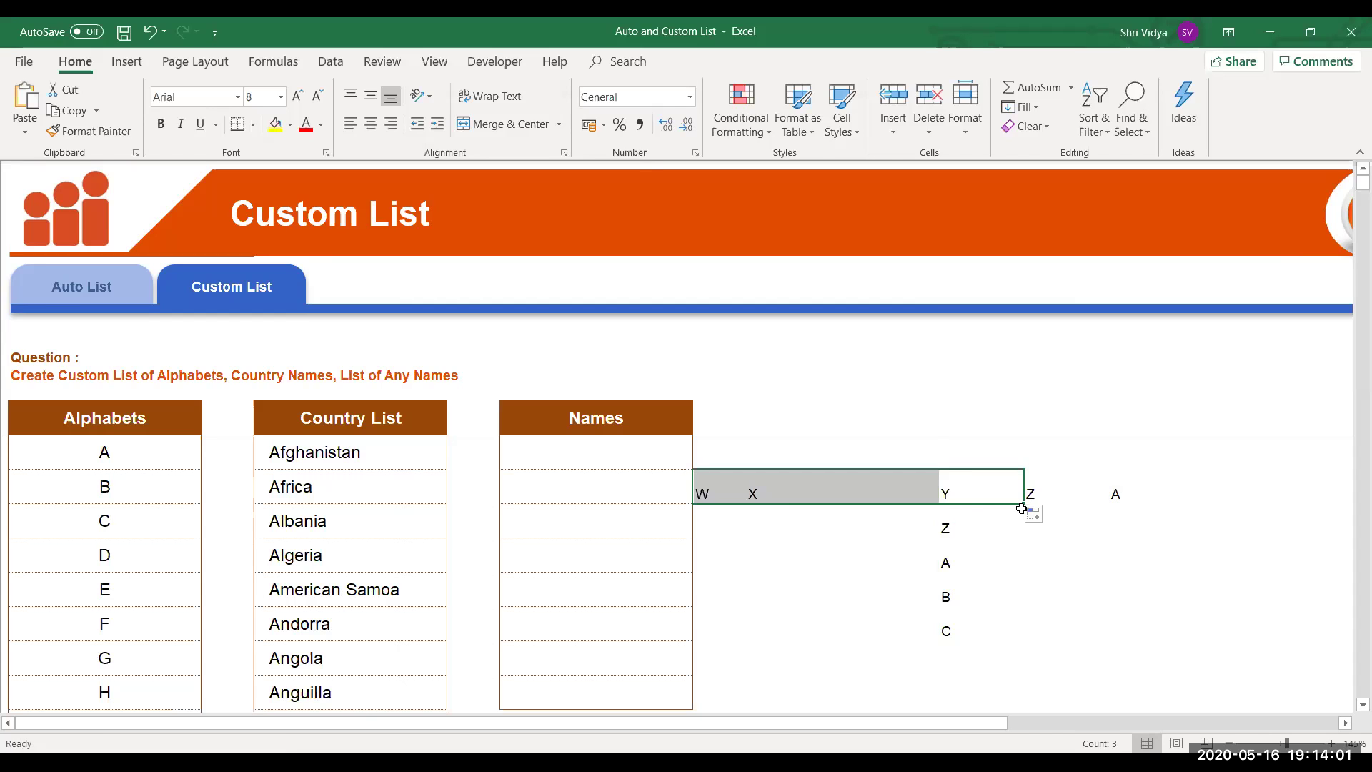
left_click(951, 481)
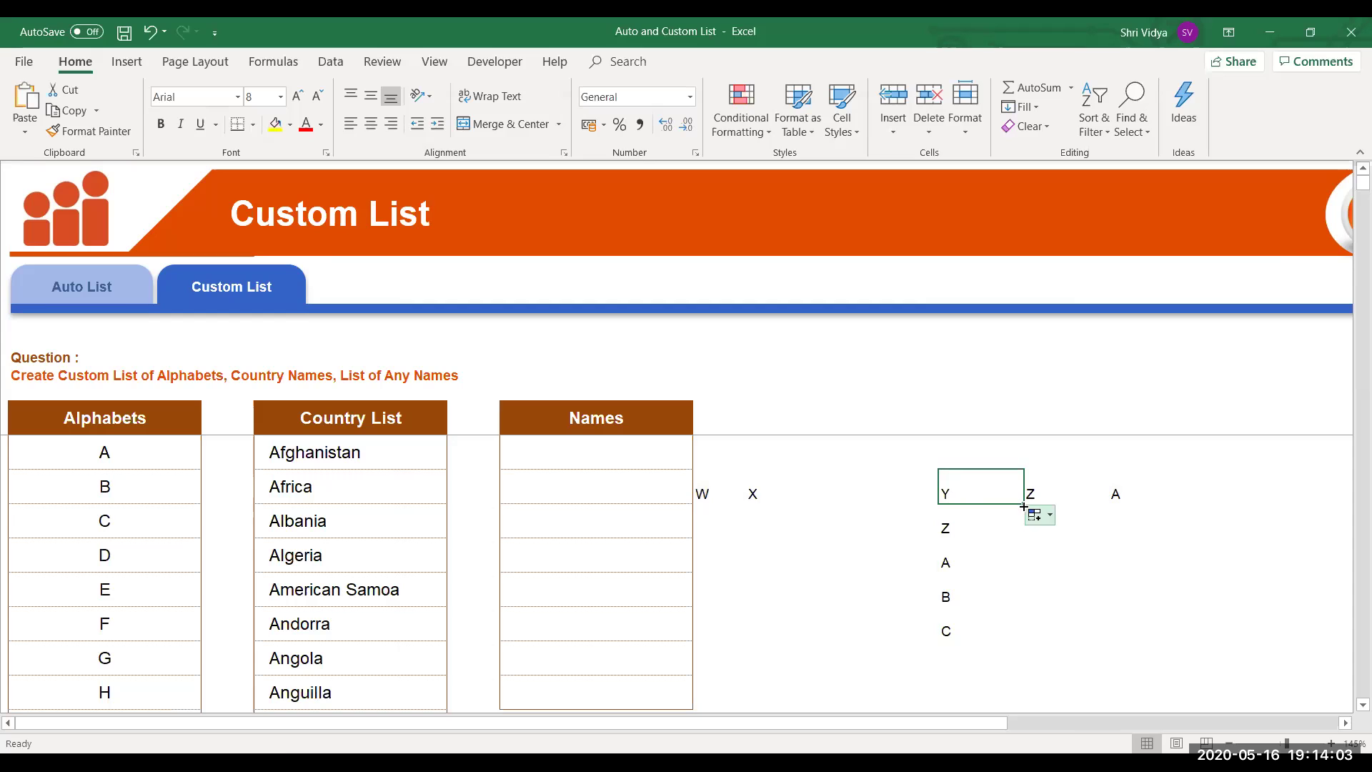
left_click_drag(1023, 504, 998, 317)
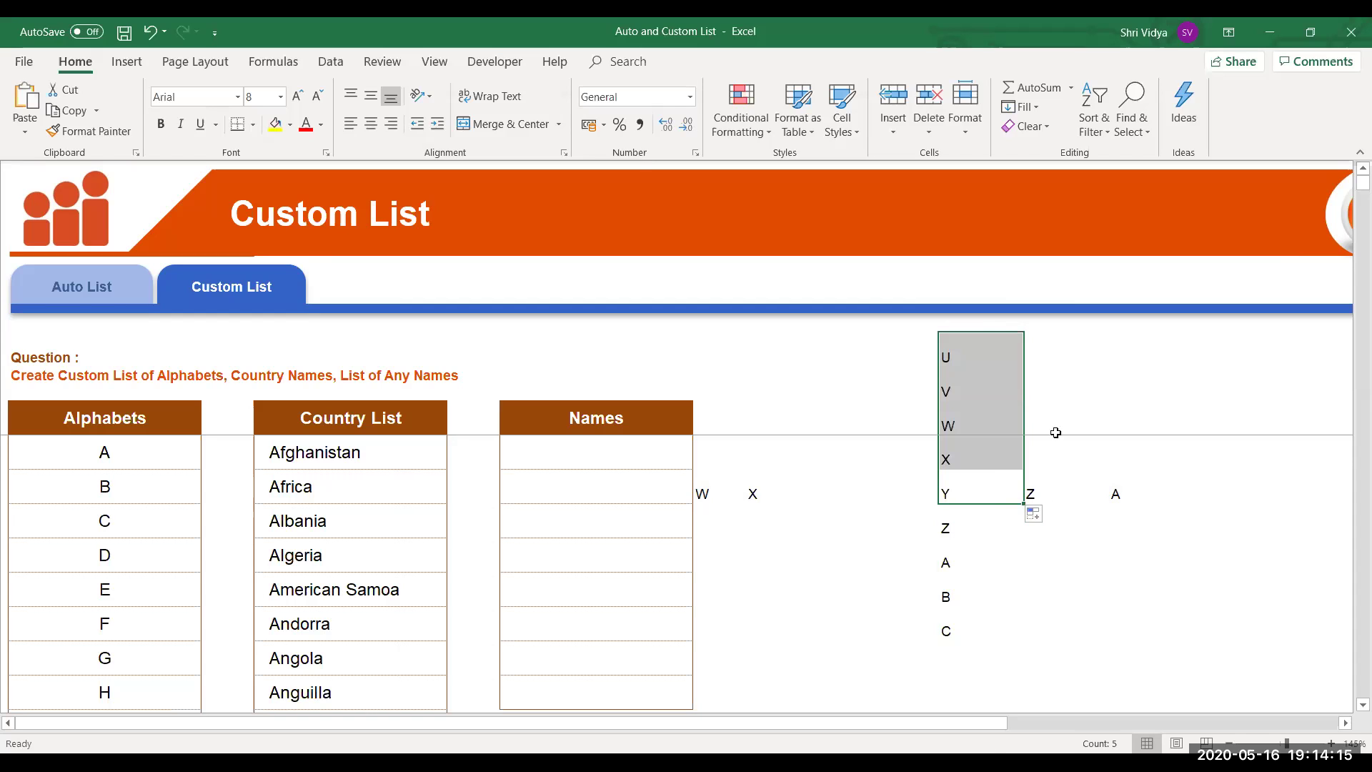
Refill the series downward from the Y cell, extending it to D.
left_click(1008, 619)
left_click(981, 486)
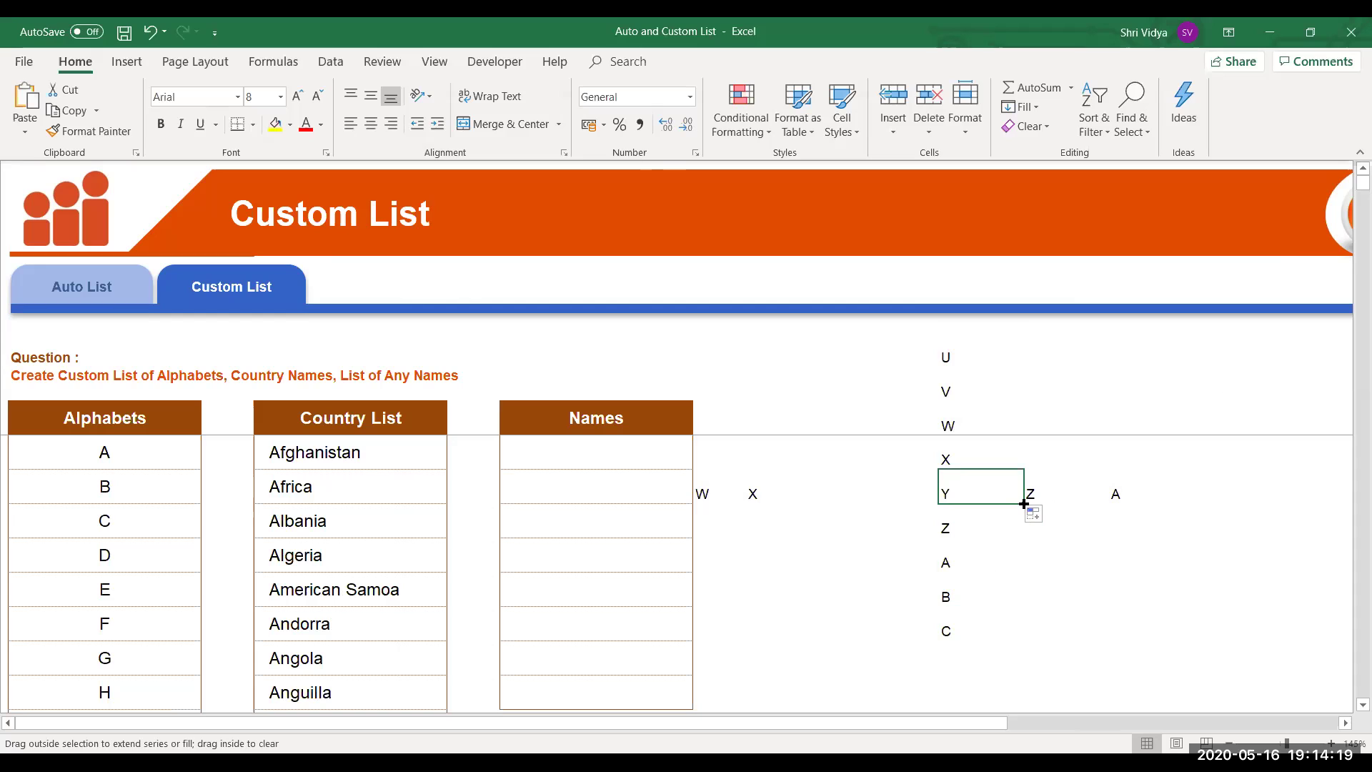
left_click_drag(1023, 503, 1010, 629)
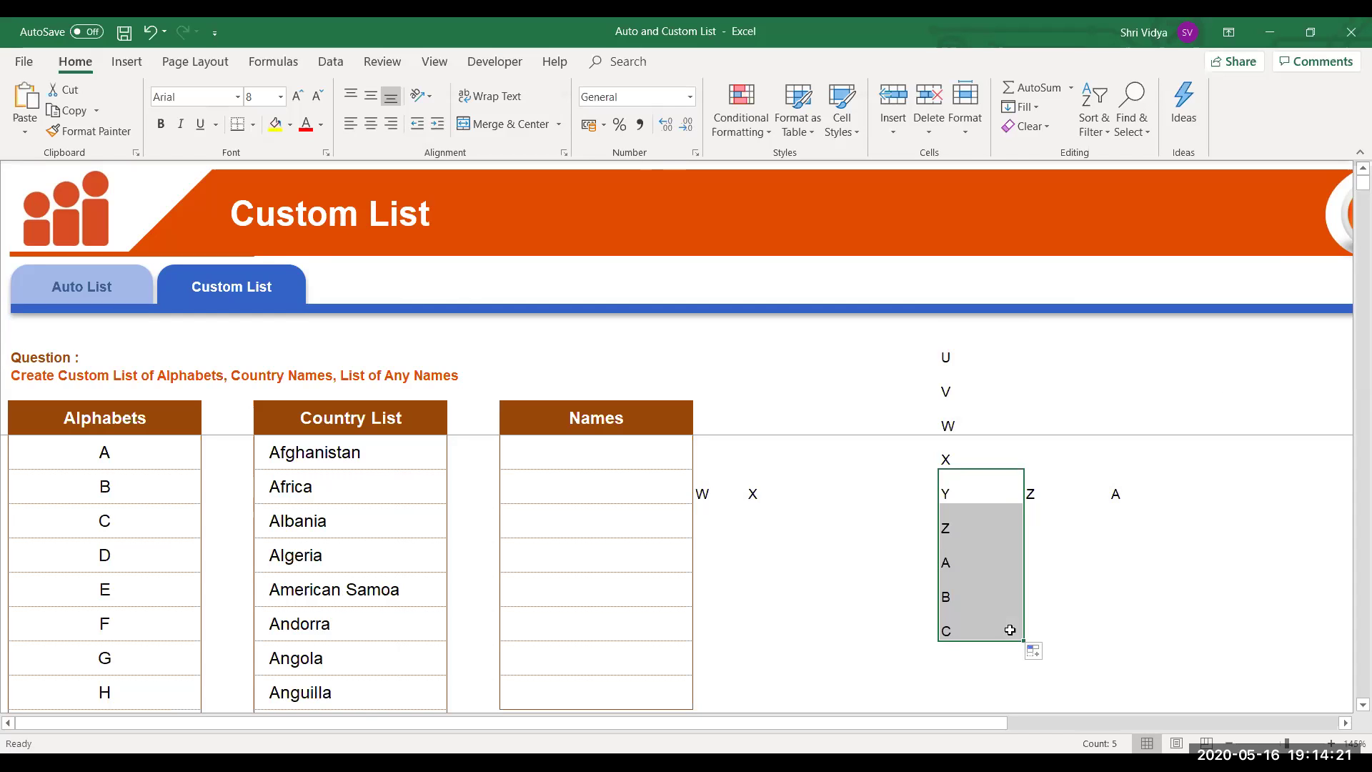
left_click(829, 580)
left_click(958, 494)
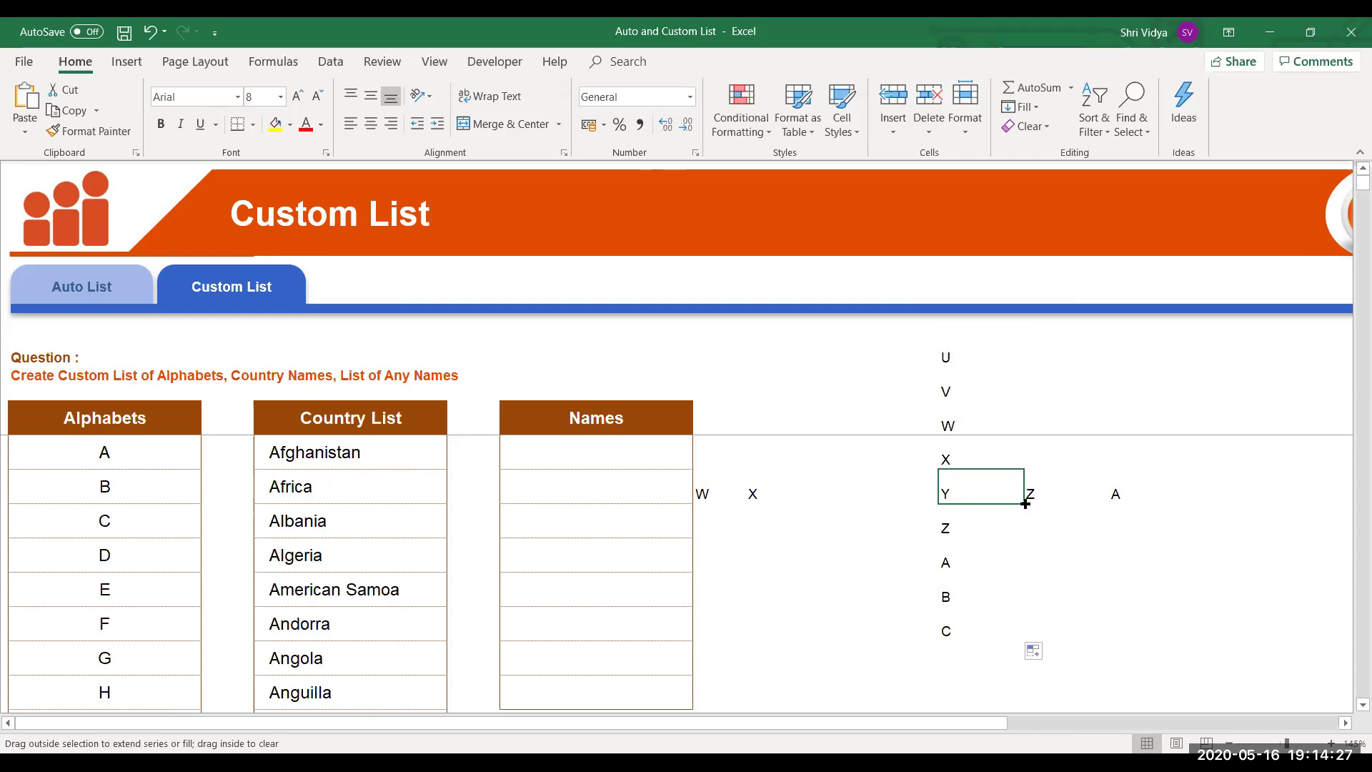
left_click_drag(1024, 503, 1023, 664)
left_click(875, 580)
Clear the test letters in the W to A row and in the U to D column.
left_click_drag(719, 493, 1117, 485)
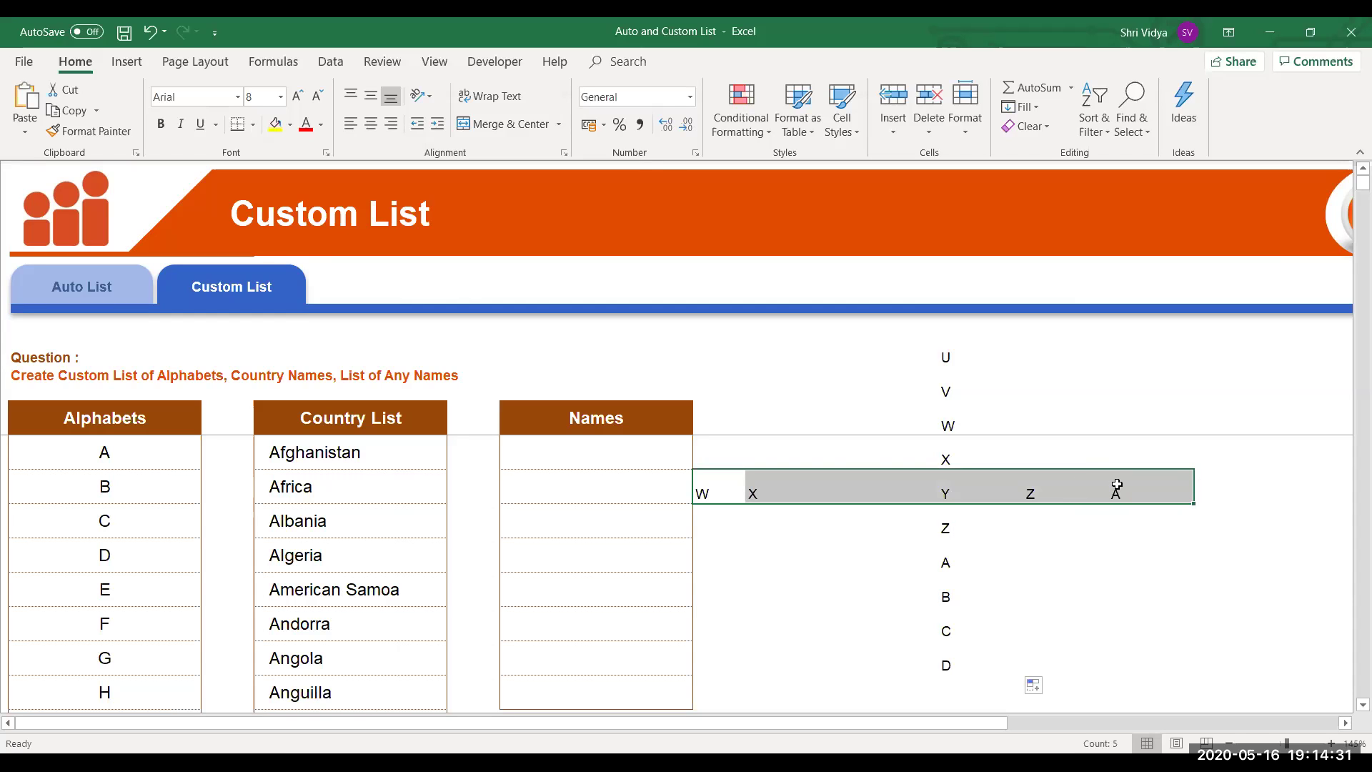
key("Delete")
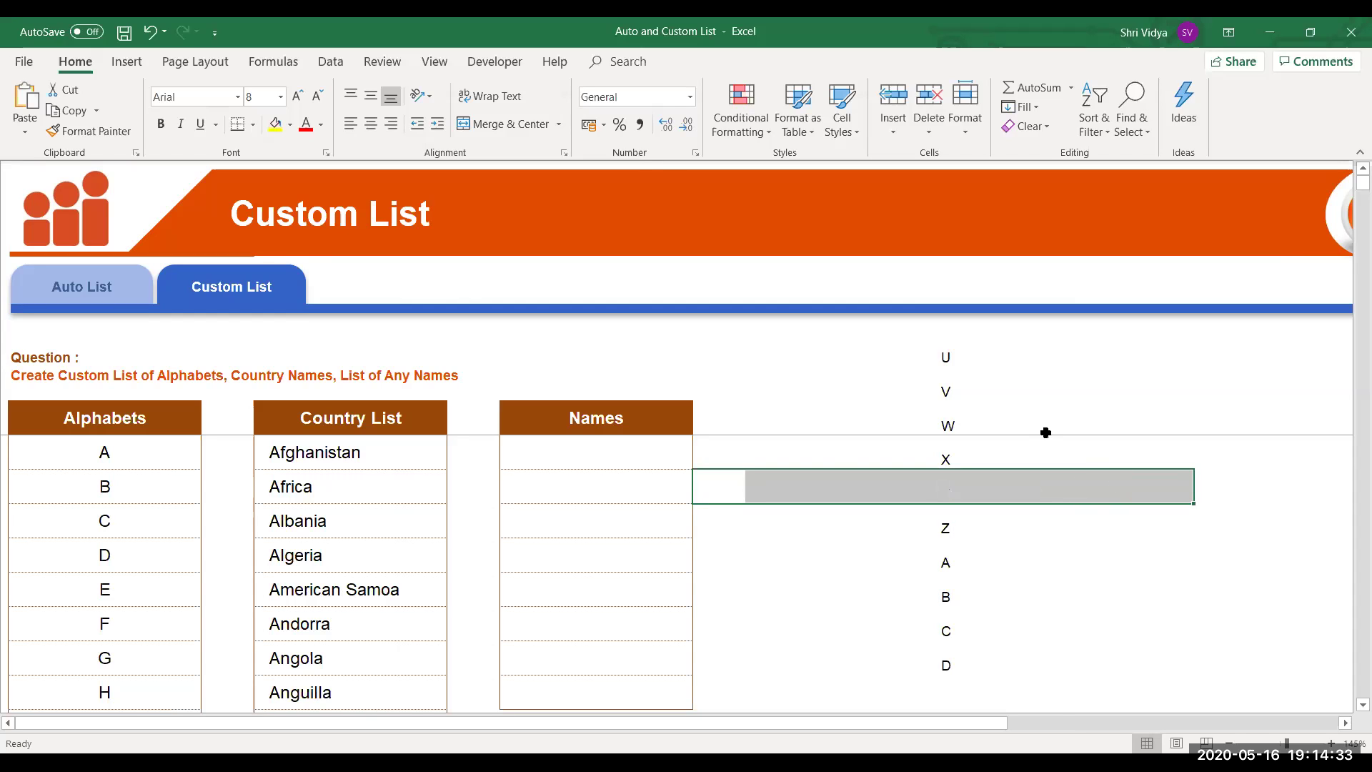
left_click(950, 356)
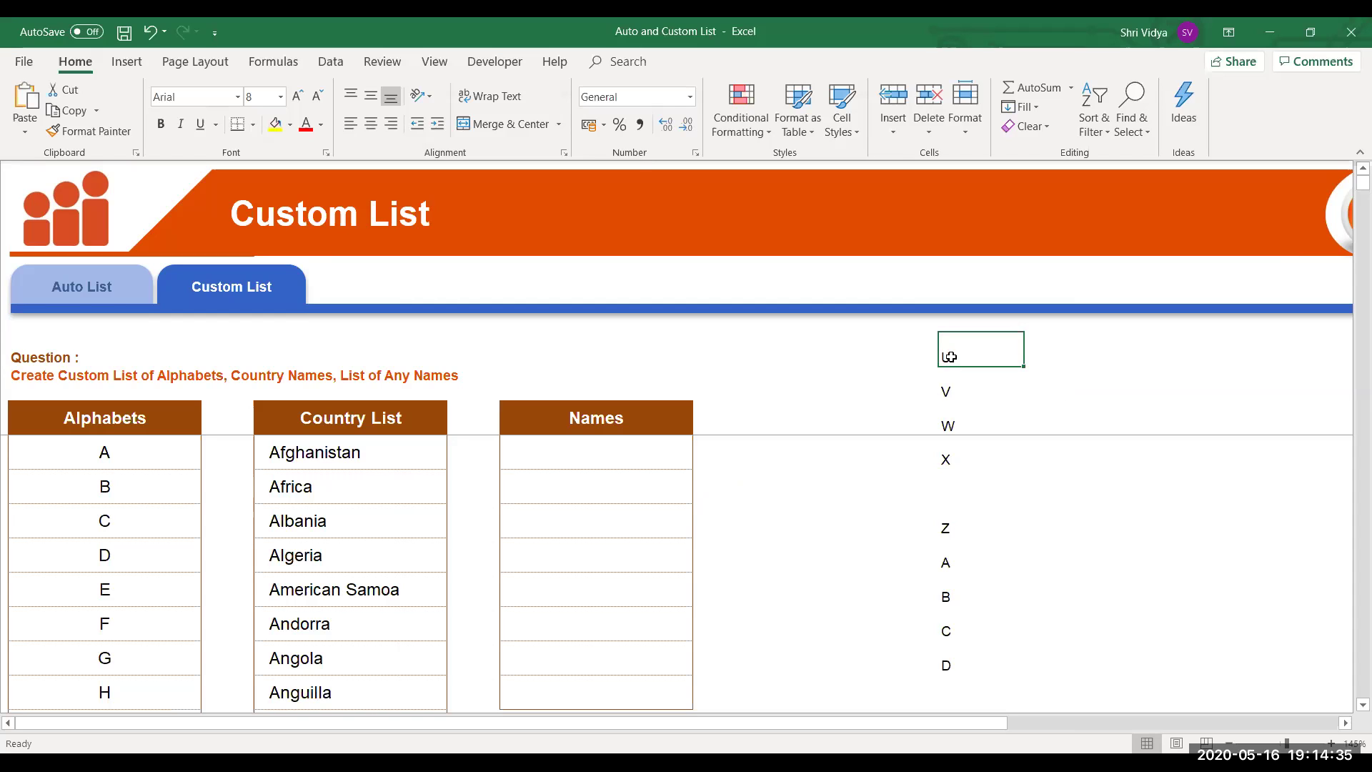
key("ctrl+shift+Down")
key("ctrl+shift+Down")
key("ctrl+shift+Down")
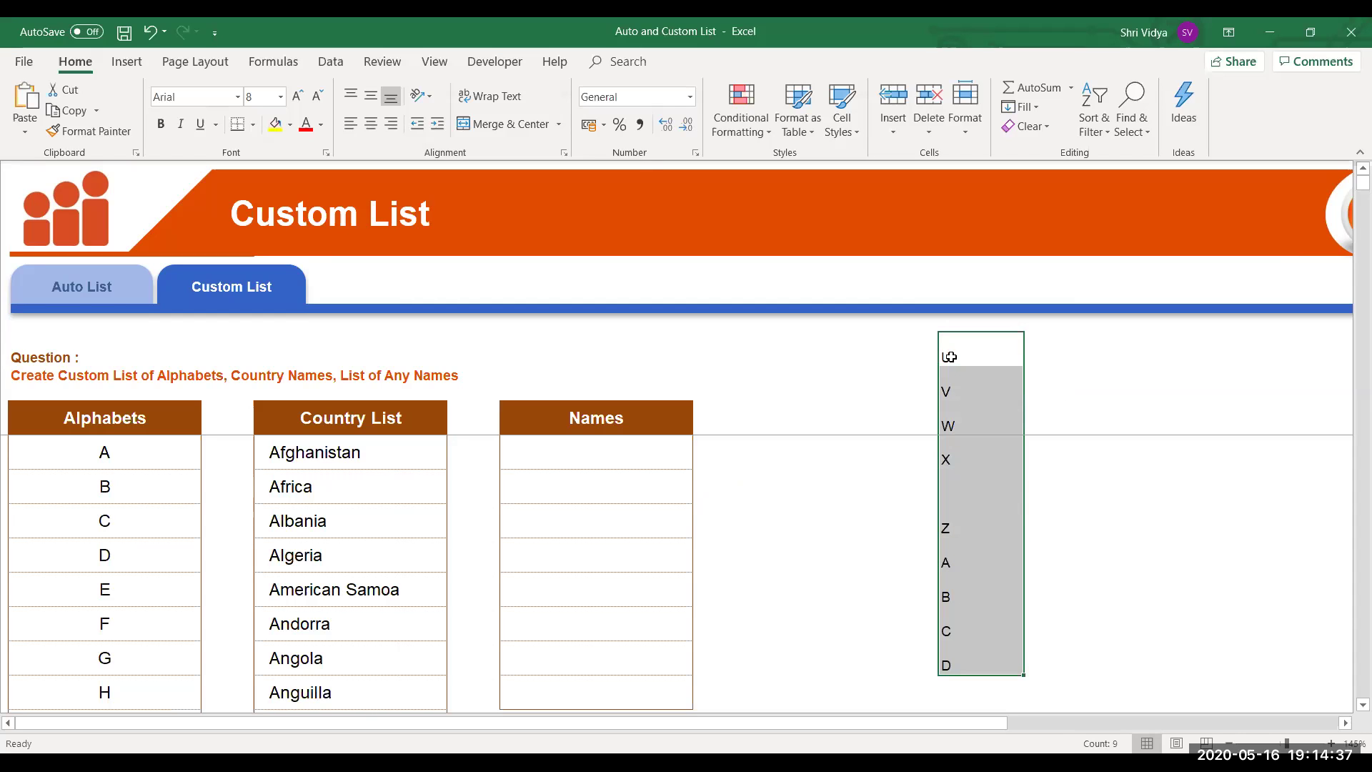
key("Delete")
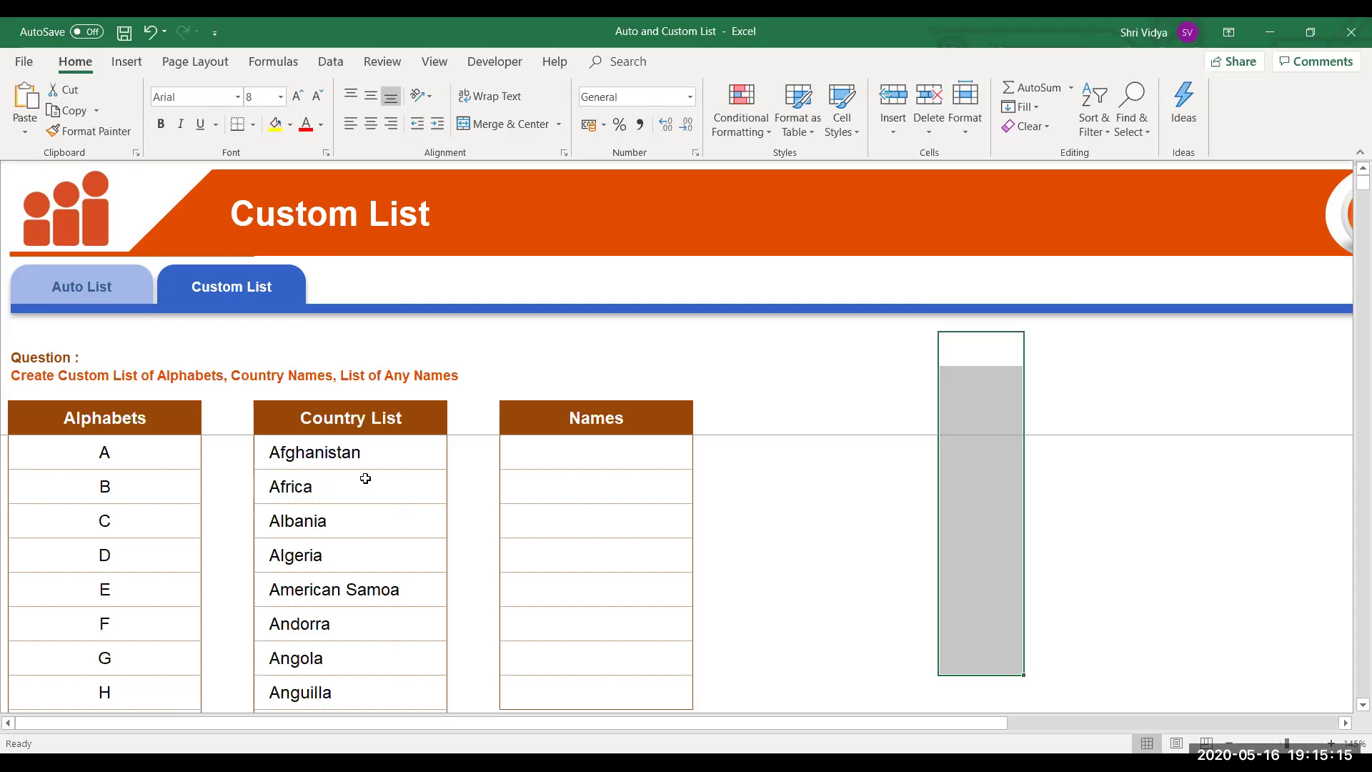
left_click(350, 520)
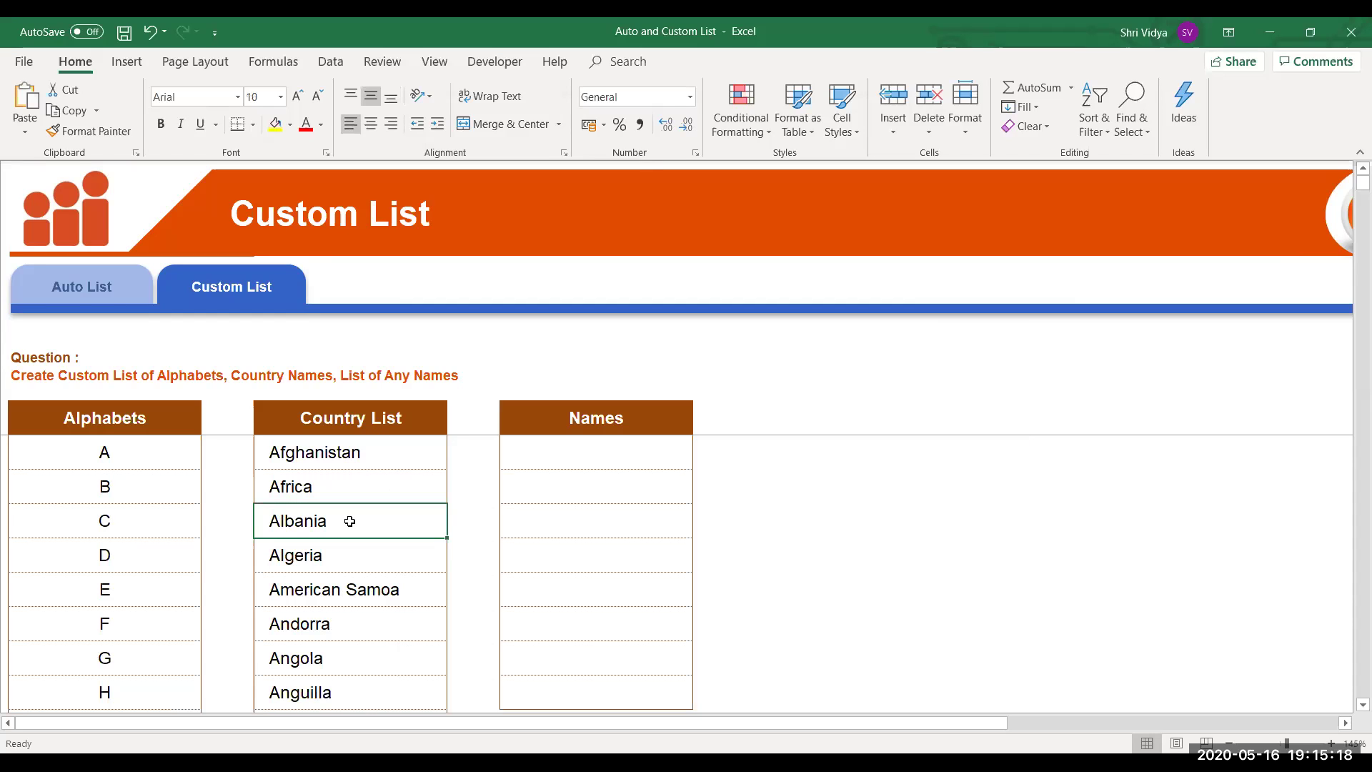
left_click(351, 453)
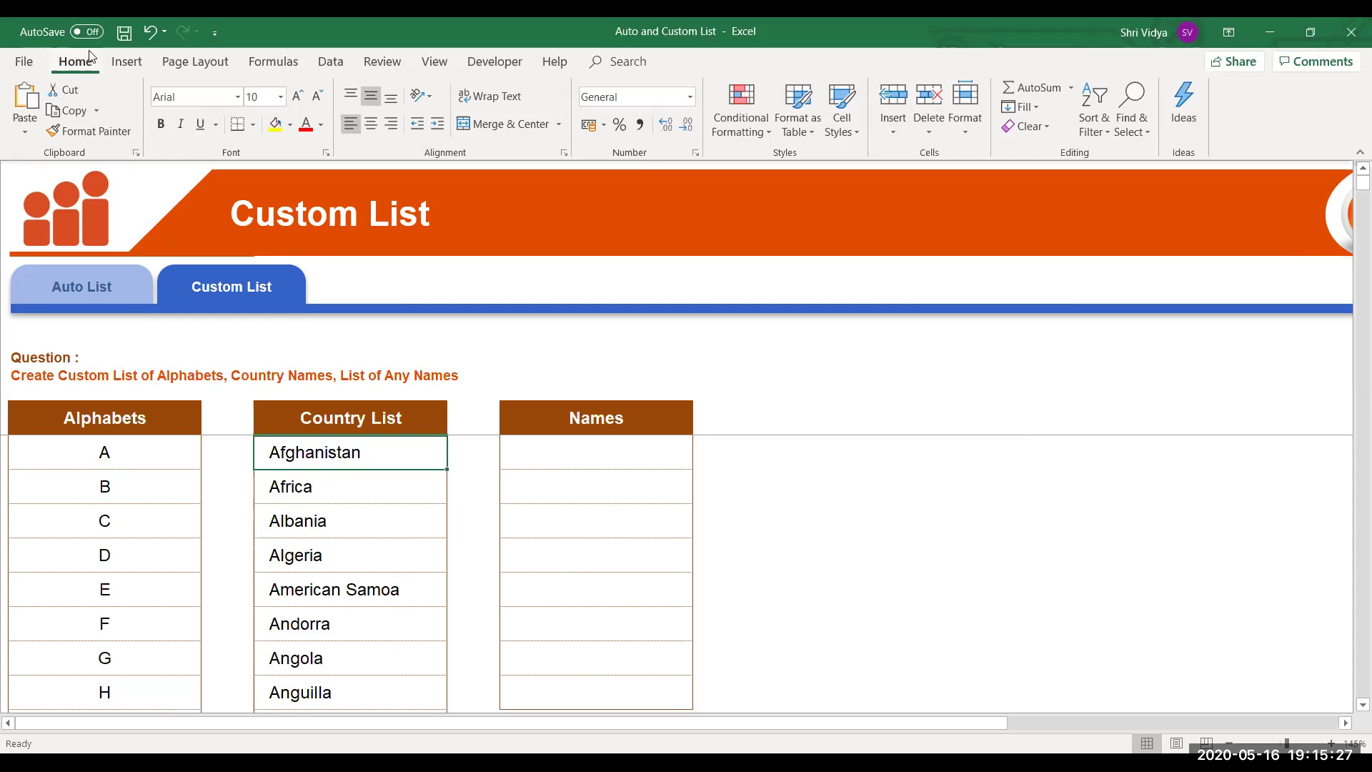
left_click(26, 62)
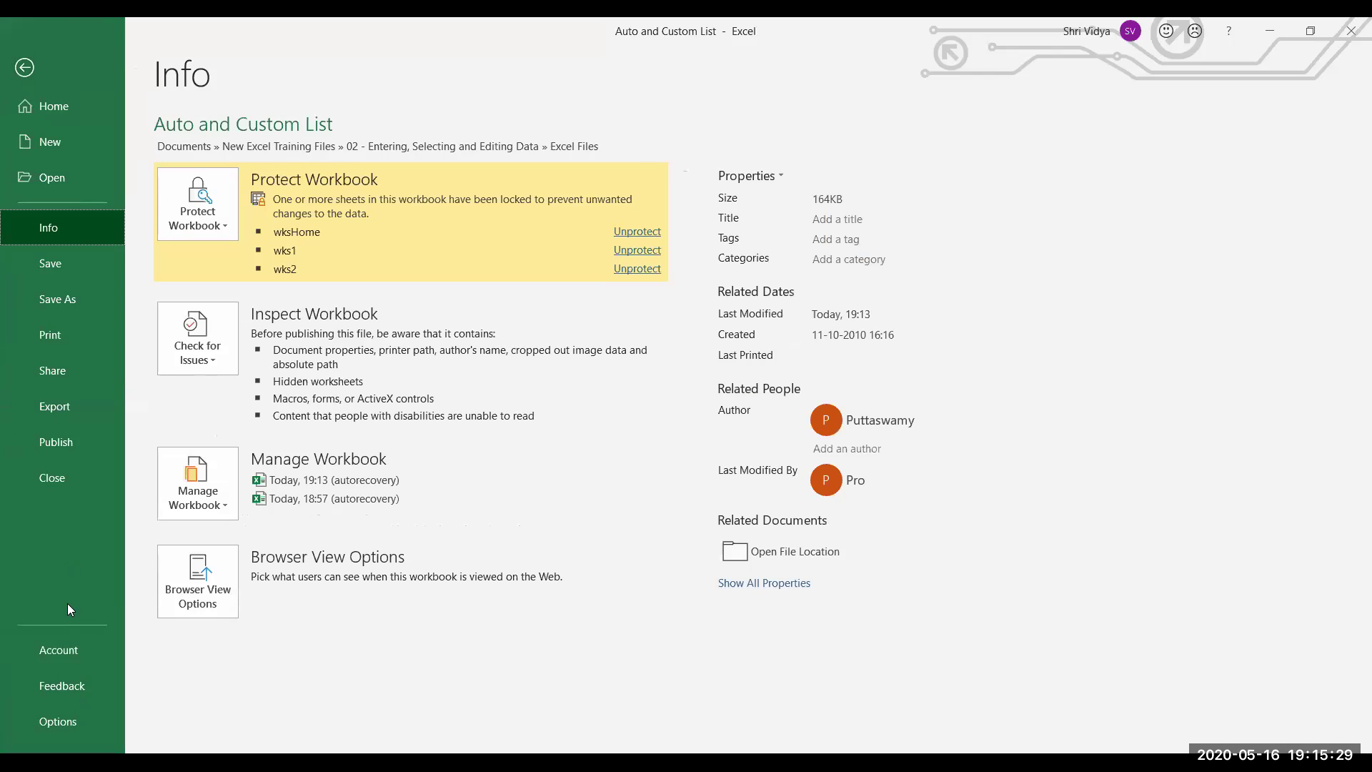
left_click(26, 74)
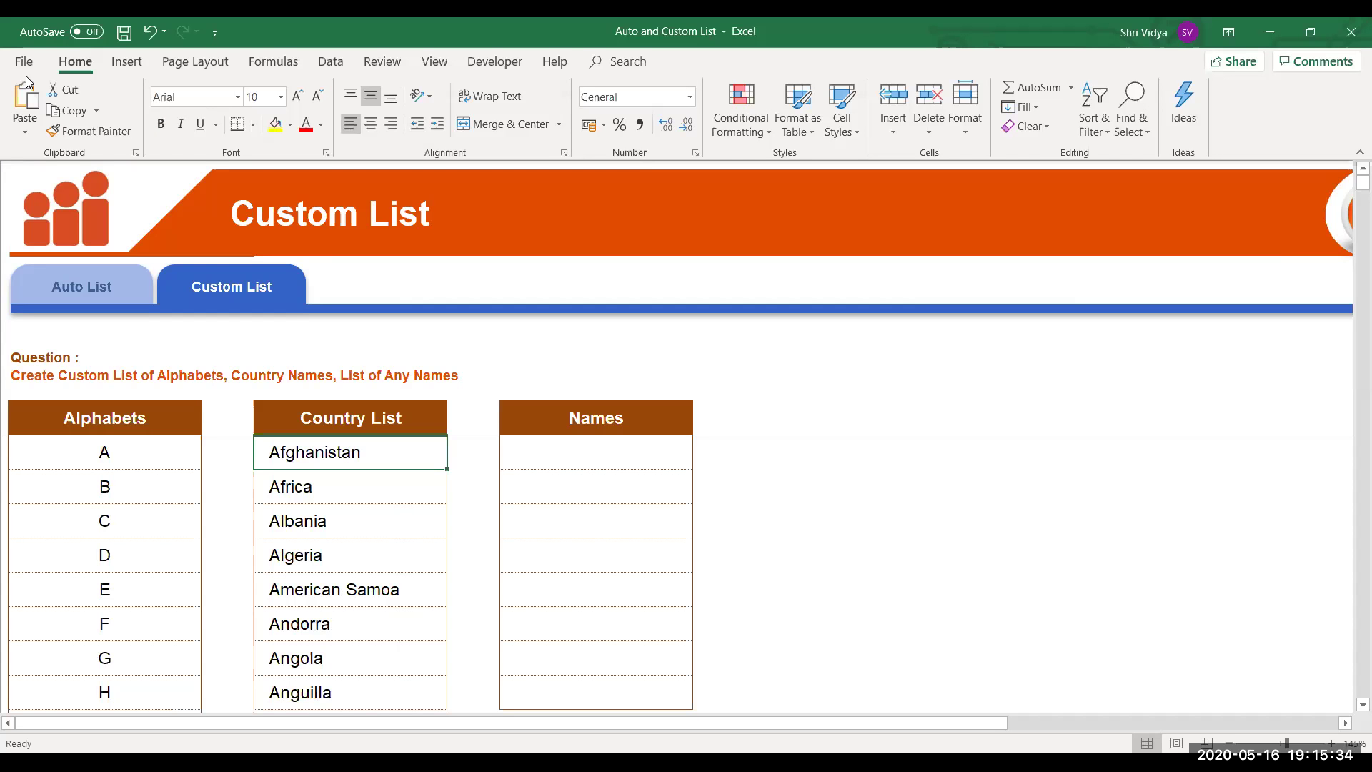
Enter the note "Alt T O" in the empty cell diagonally above the Names header.
left_click(745, 364)
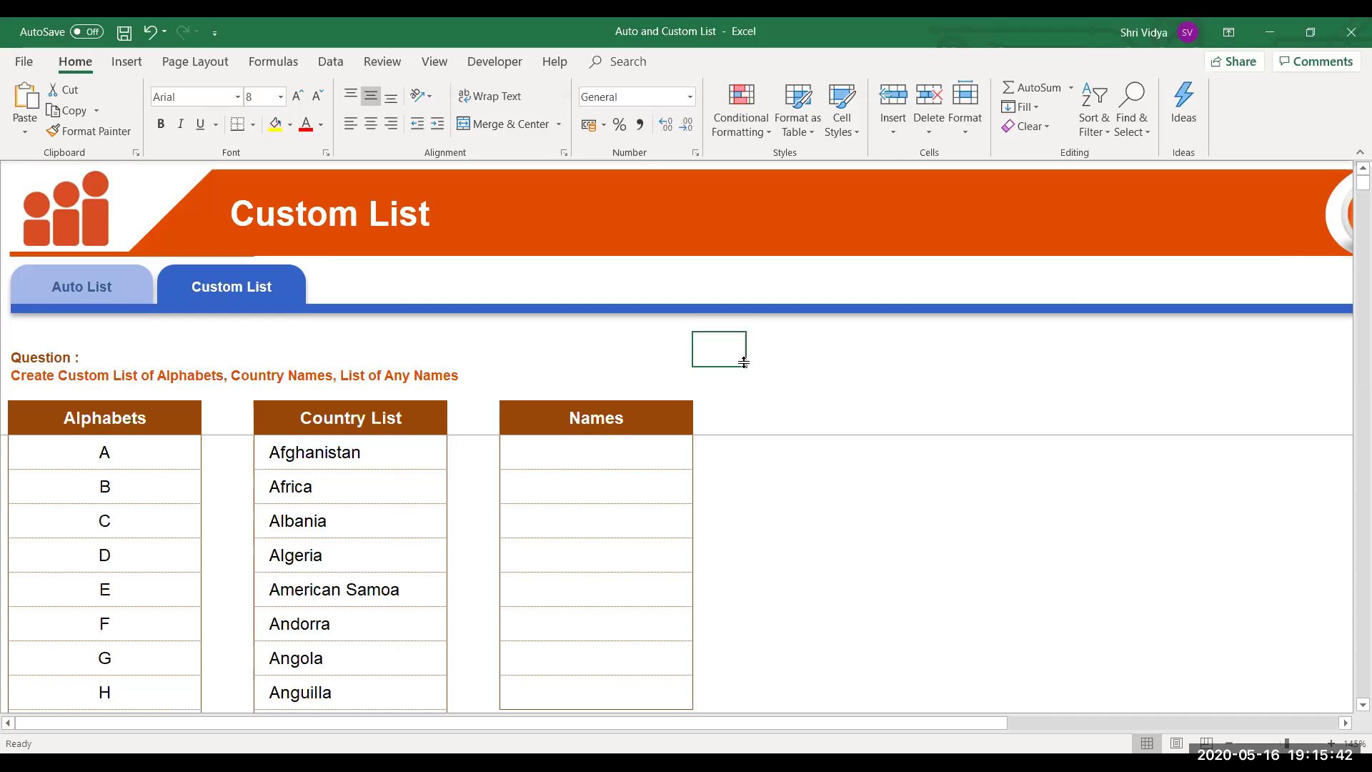
type("Alt ")
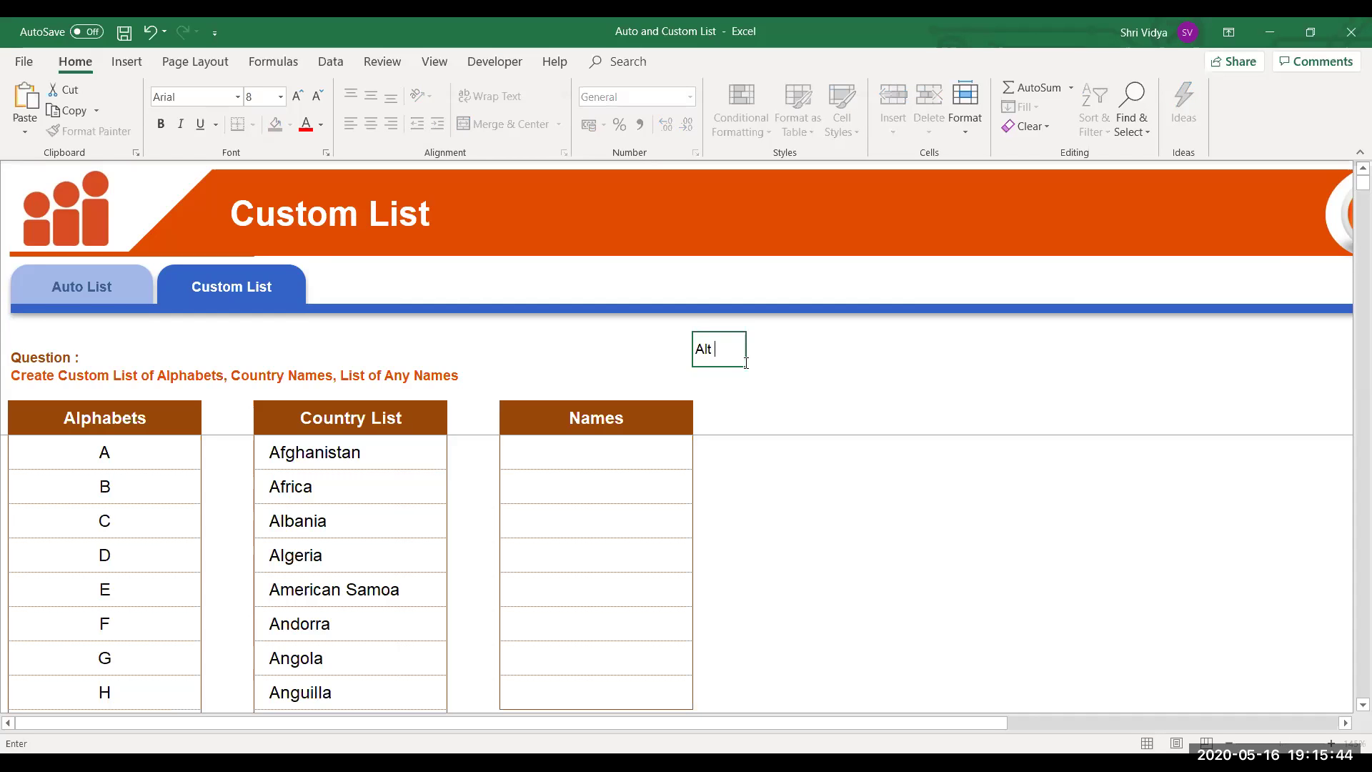
type("T O")
key("Return")
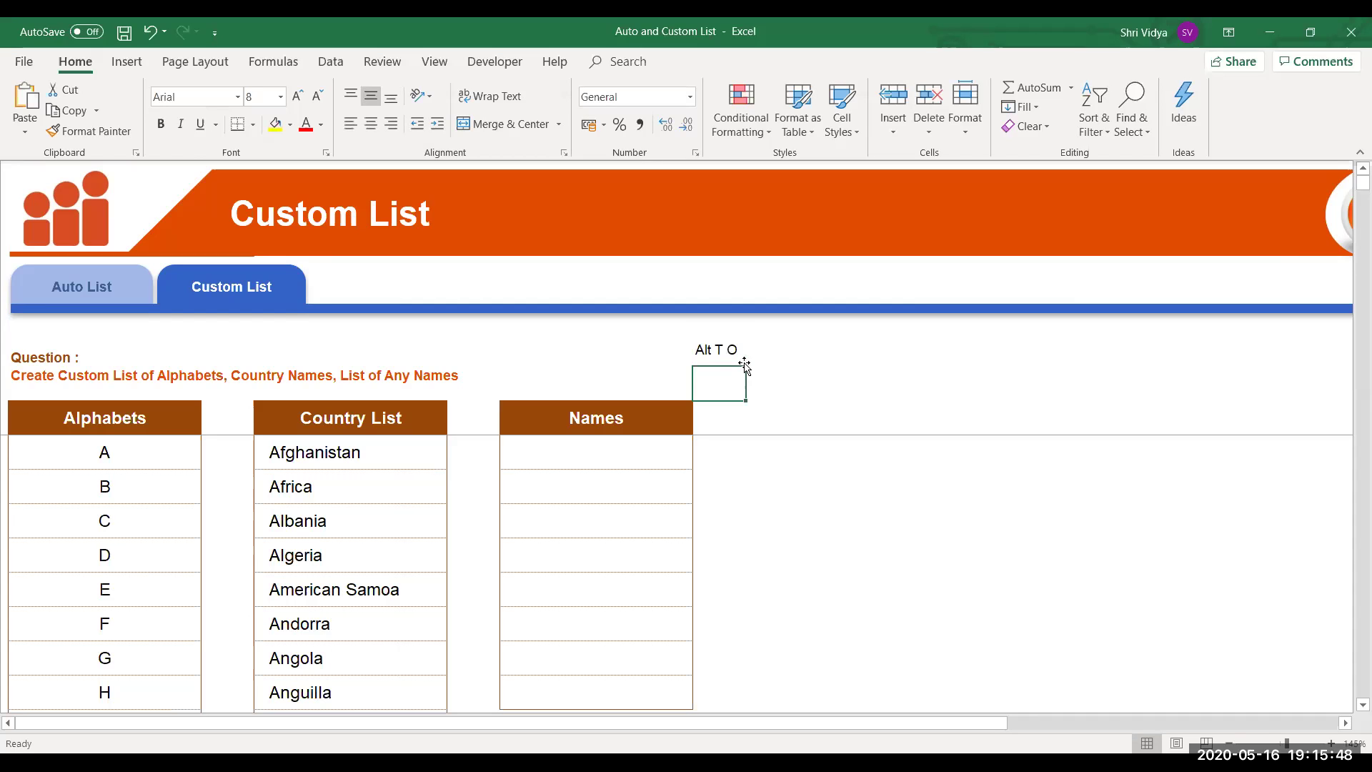
Replace the spaces in the shortcut note with commas so it reads "Alt,T,O".
left_click(720, 350)
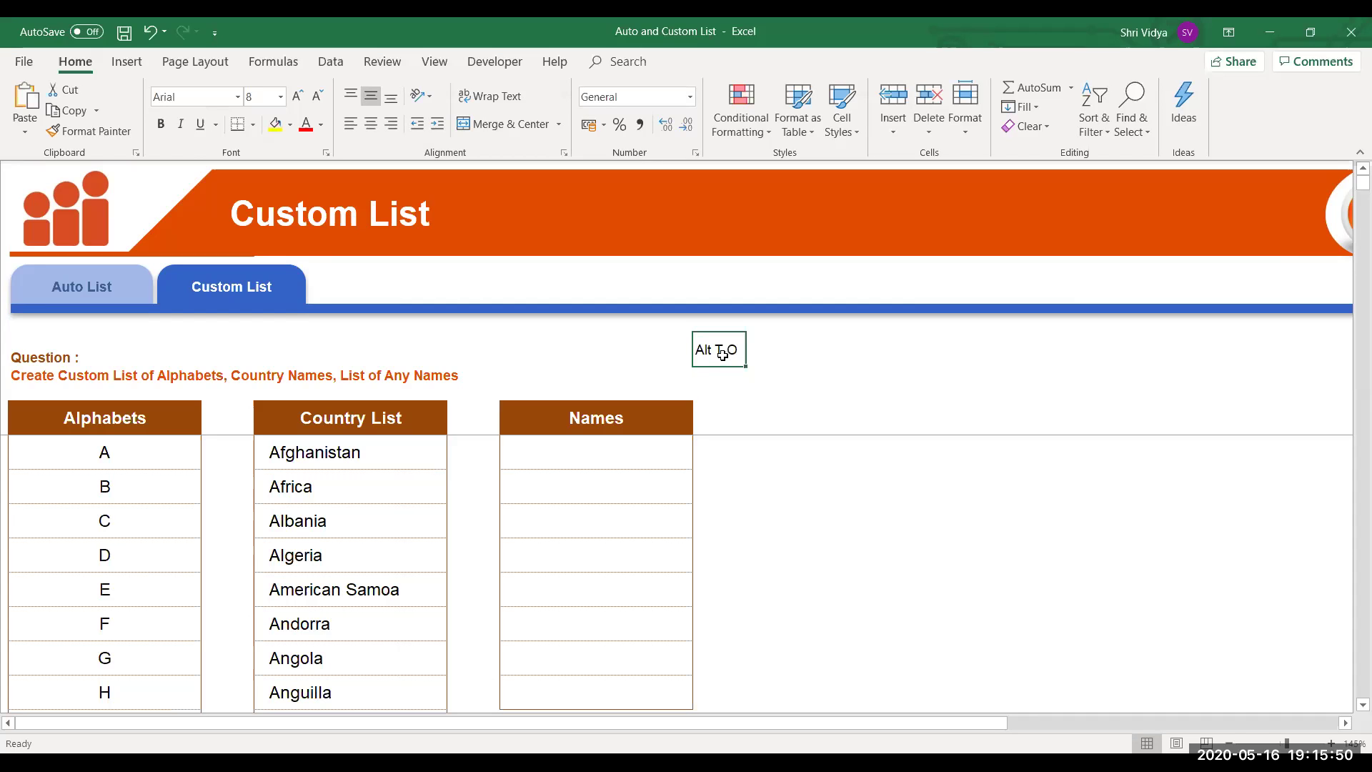
double_click(714, 351)
key("BackSpace")
type(",")
key("BackSpace")
type(",T,")
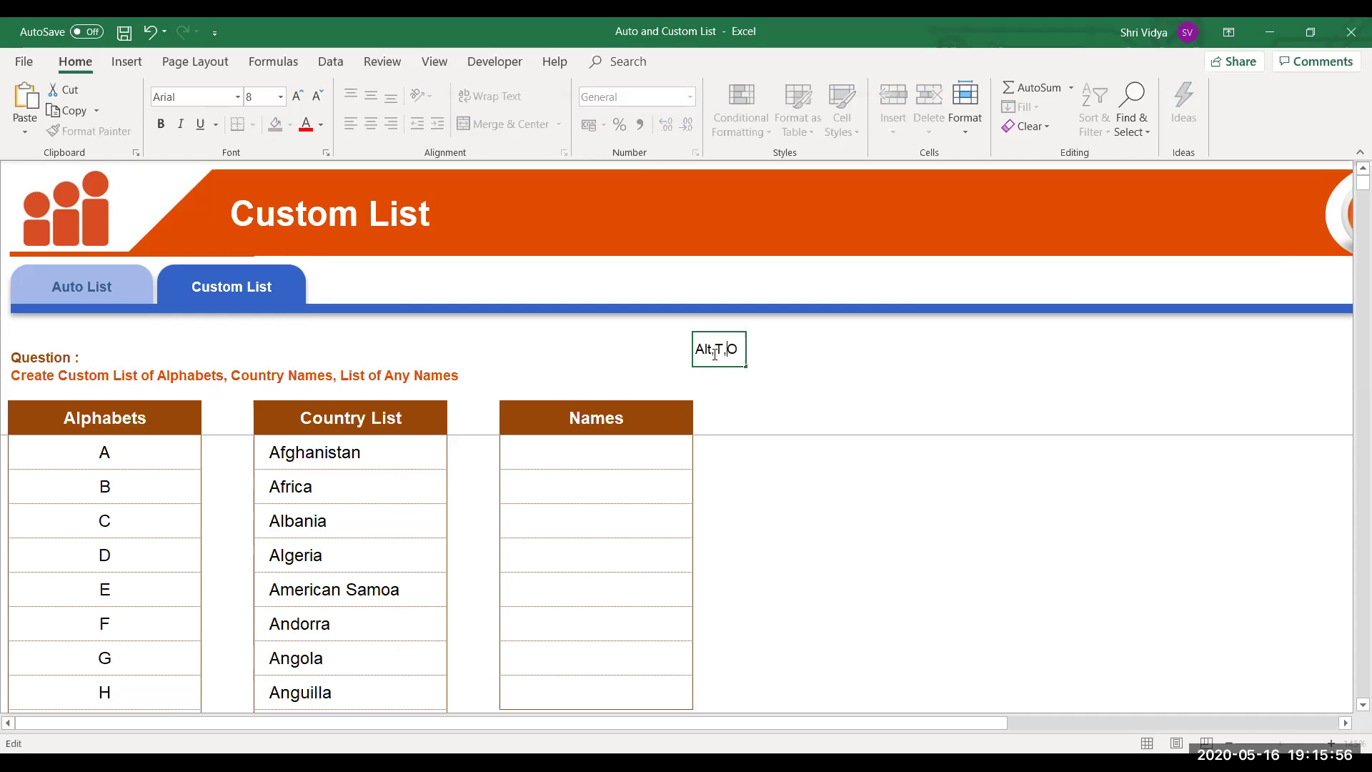
key("Return")
Open Excel's advanced options and start editing the custom lists from the General section.
left_click(553, 486)
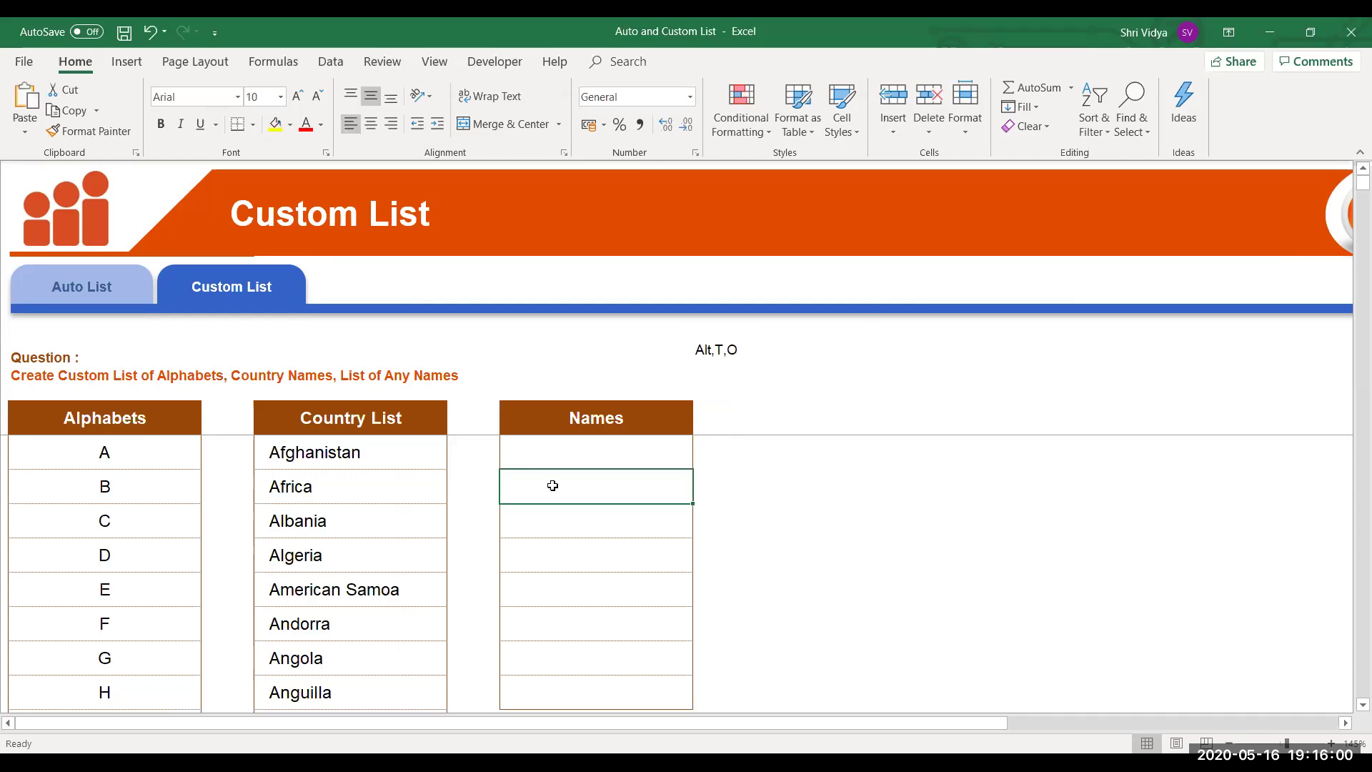
key("alt+t")
key("o")
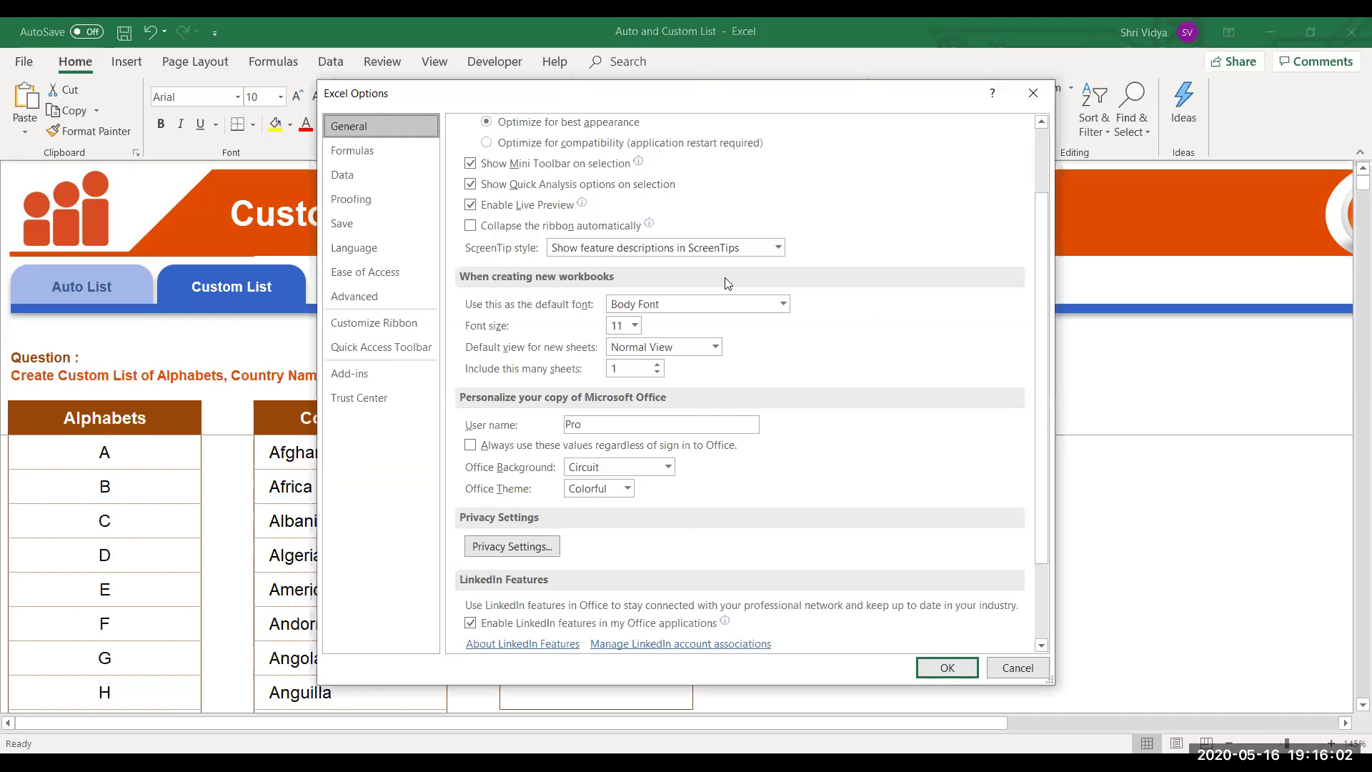
left_click(365, 289)
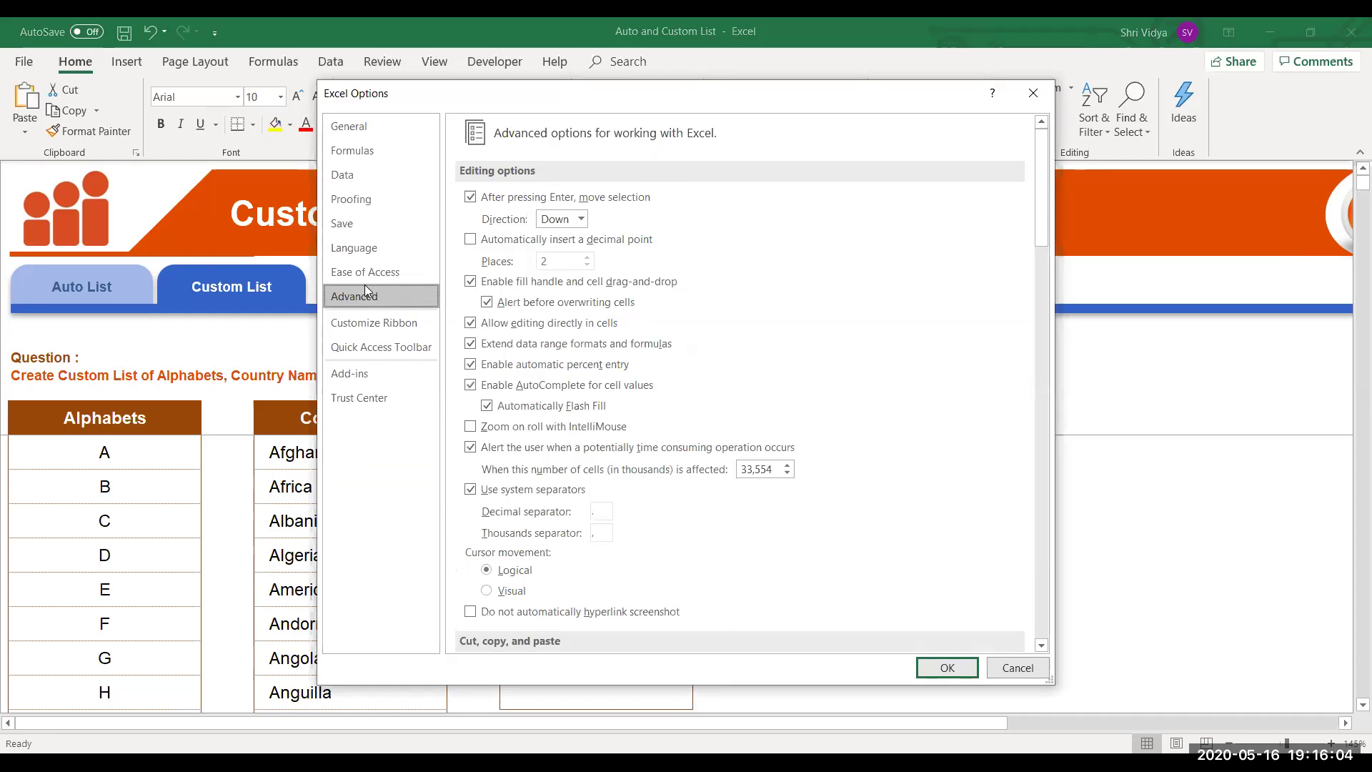
left_click_drag(1043, 169, 1074, 542)
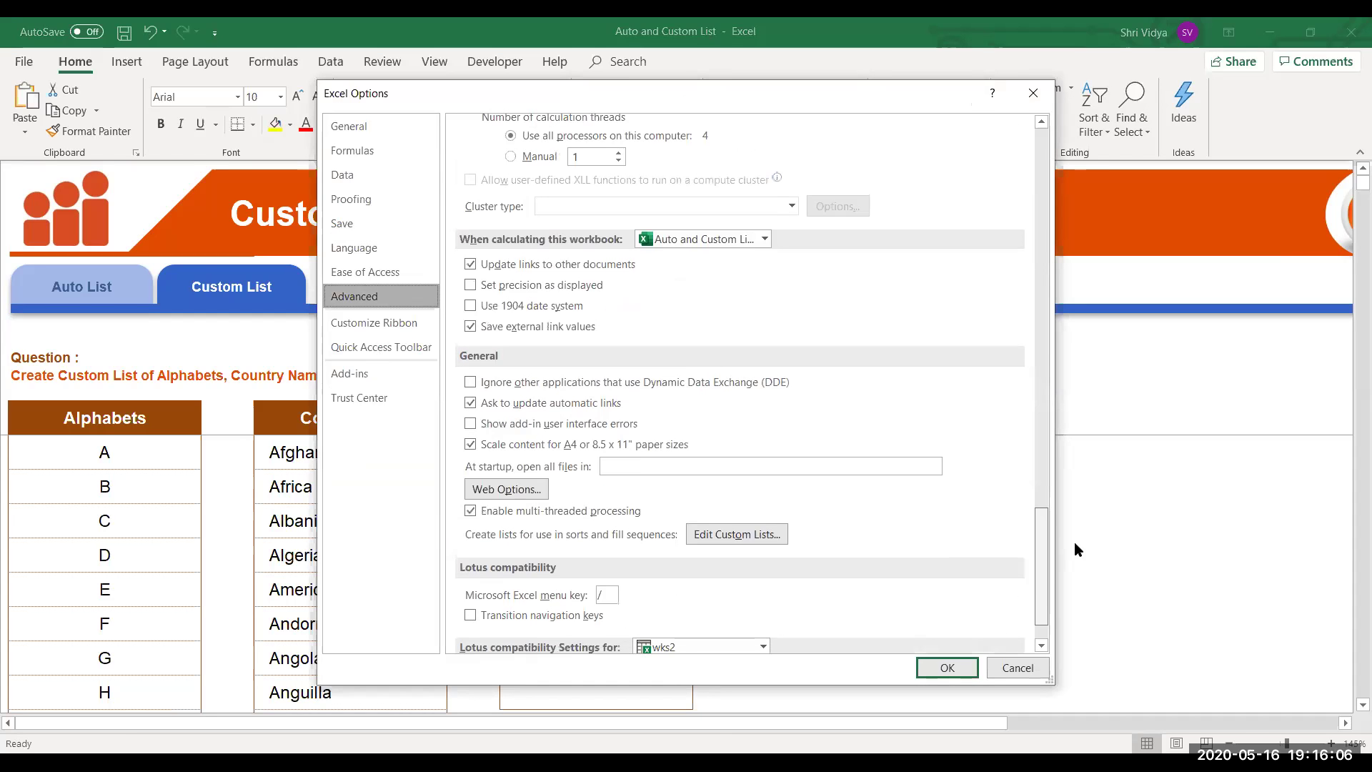
left_click(749, 539)
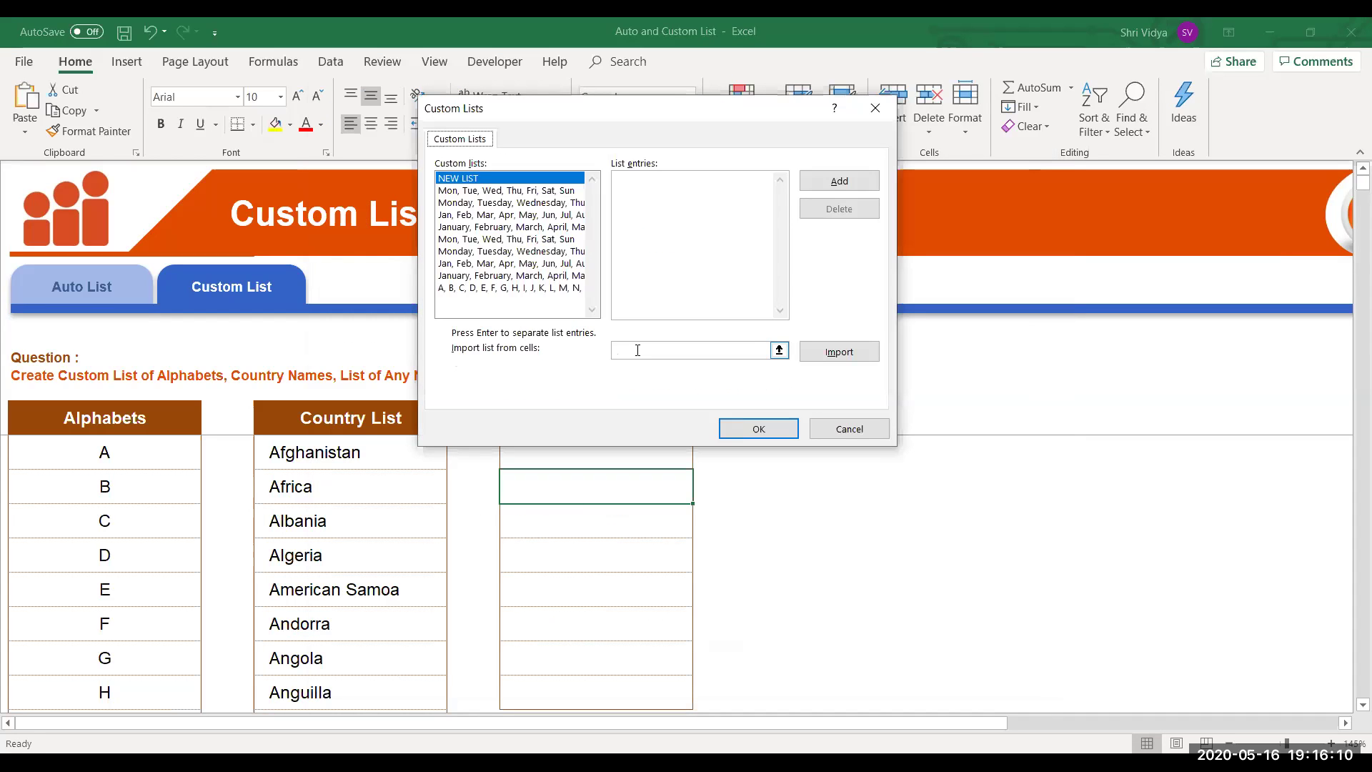
Import cells D8:D273 of the Country List as a new custom list and accept the open dialogs.
left_click(362, 447)
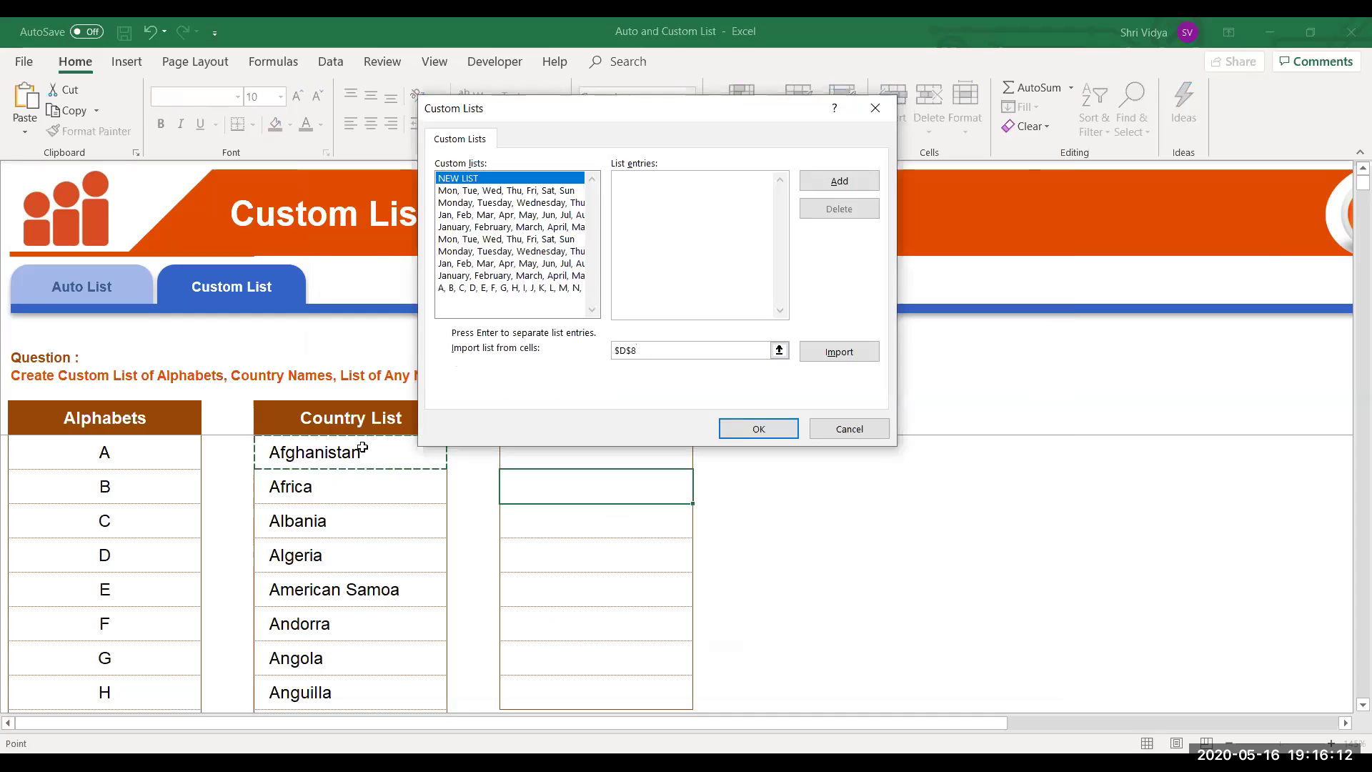
key("ctrl+shift+Down")
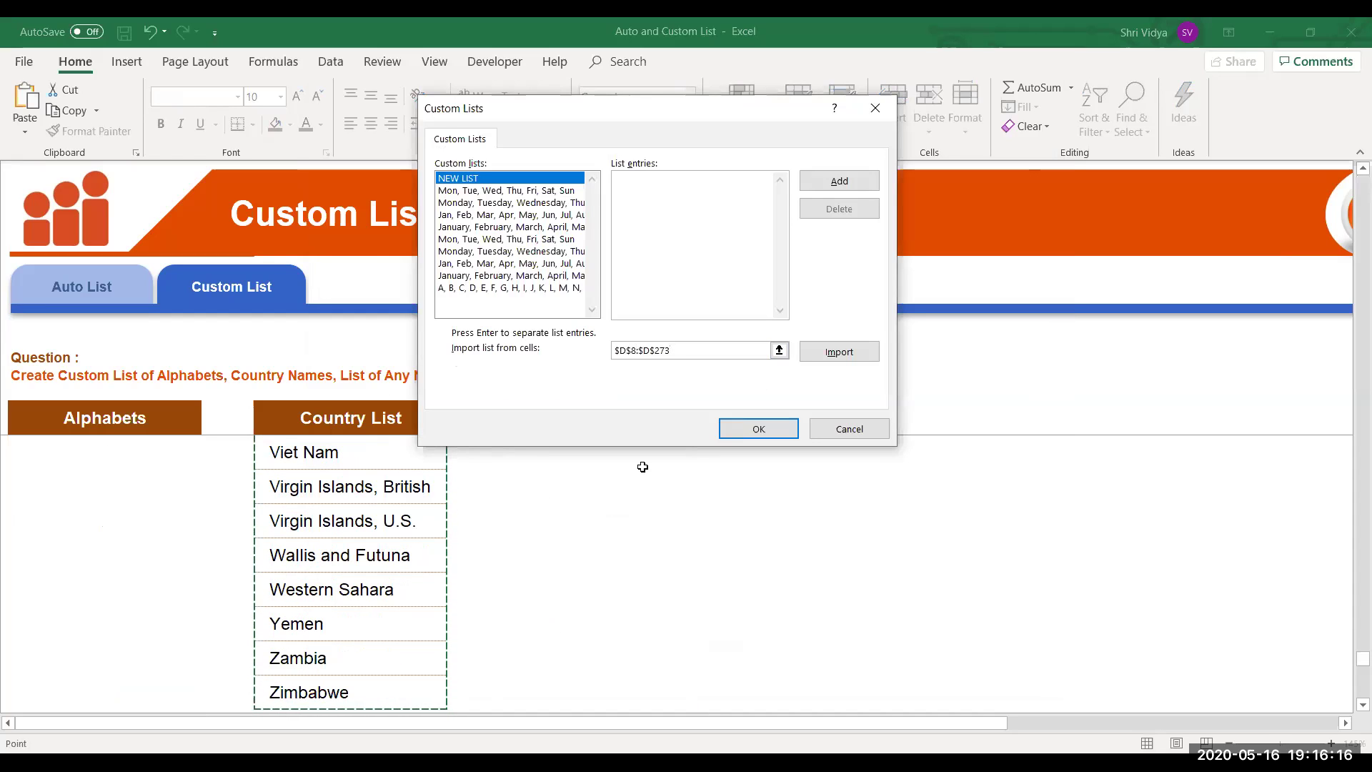
left_click(836, 352)
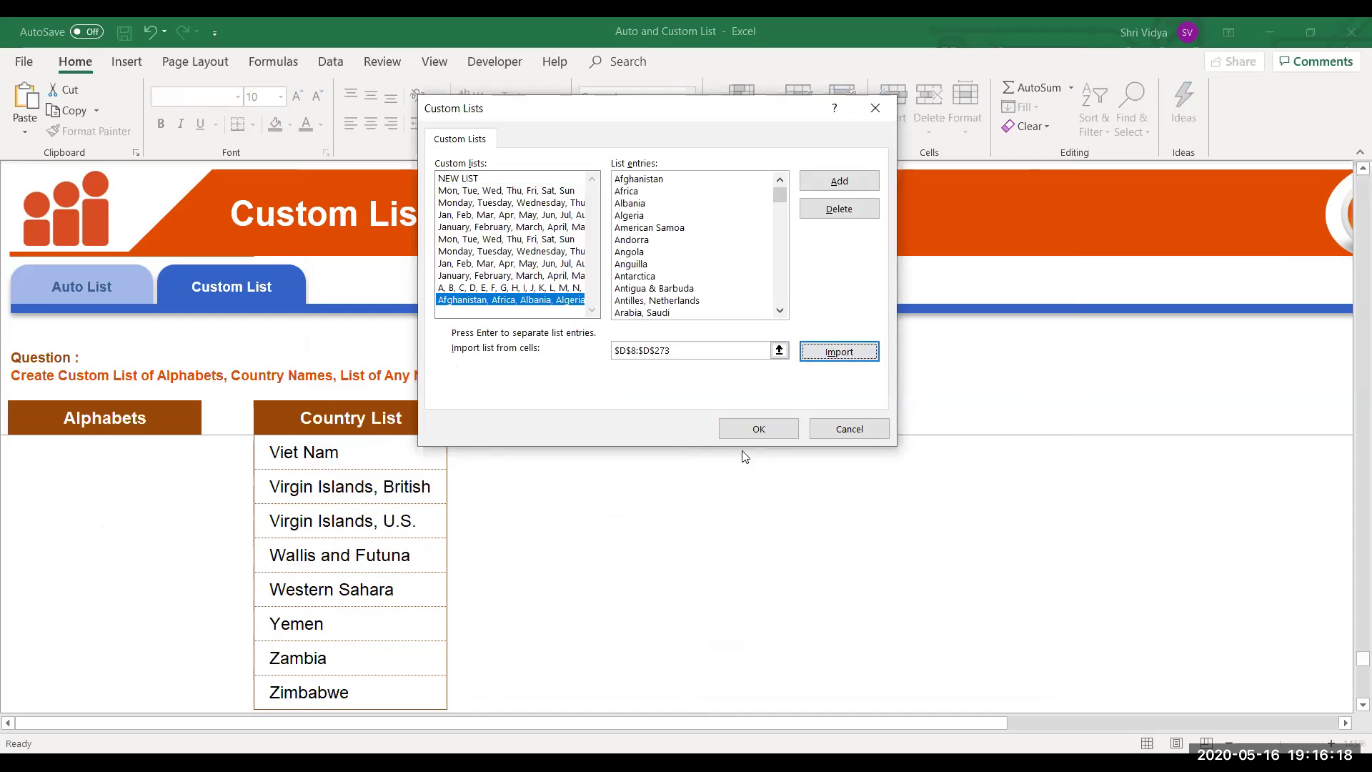
left_click(758, 428)
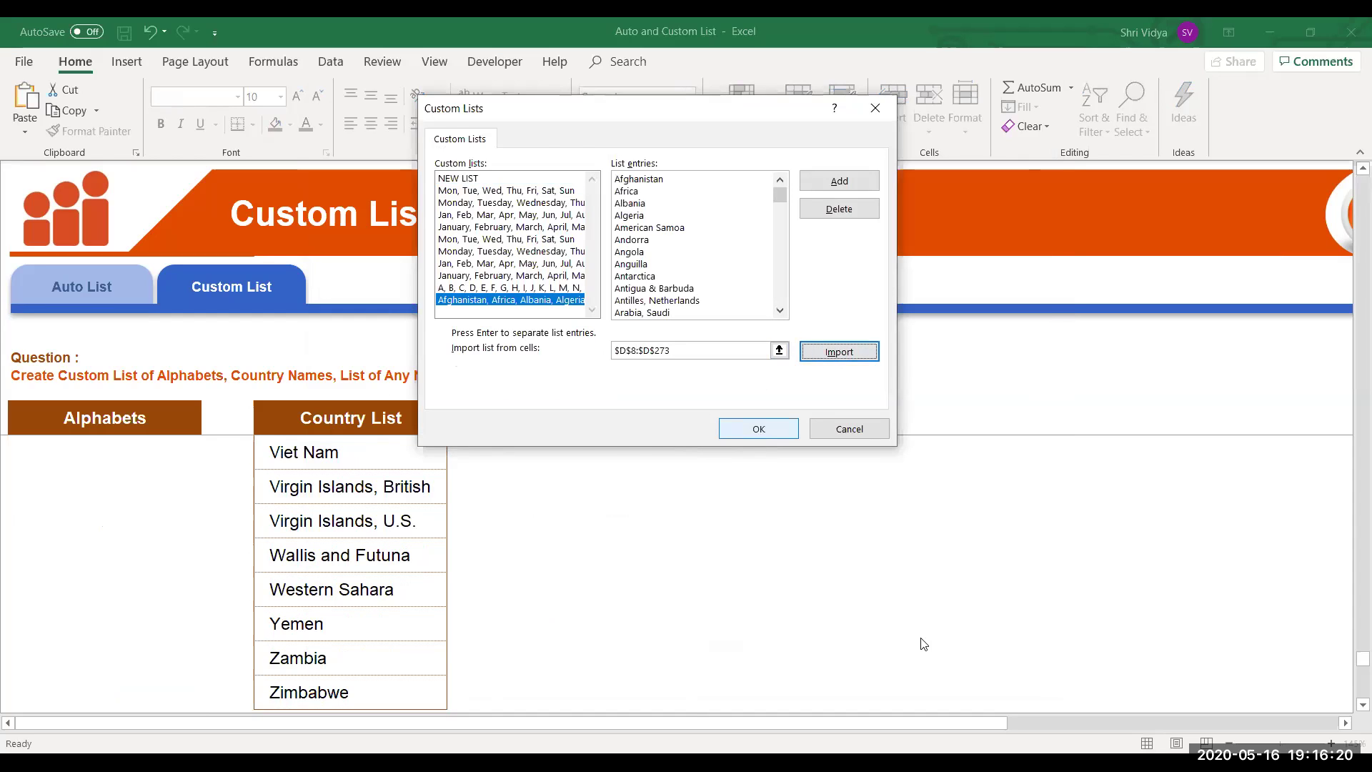
left_click(942, 669)
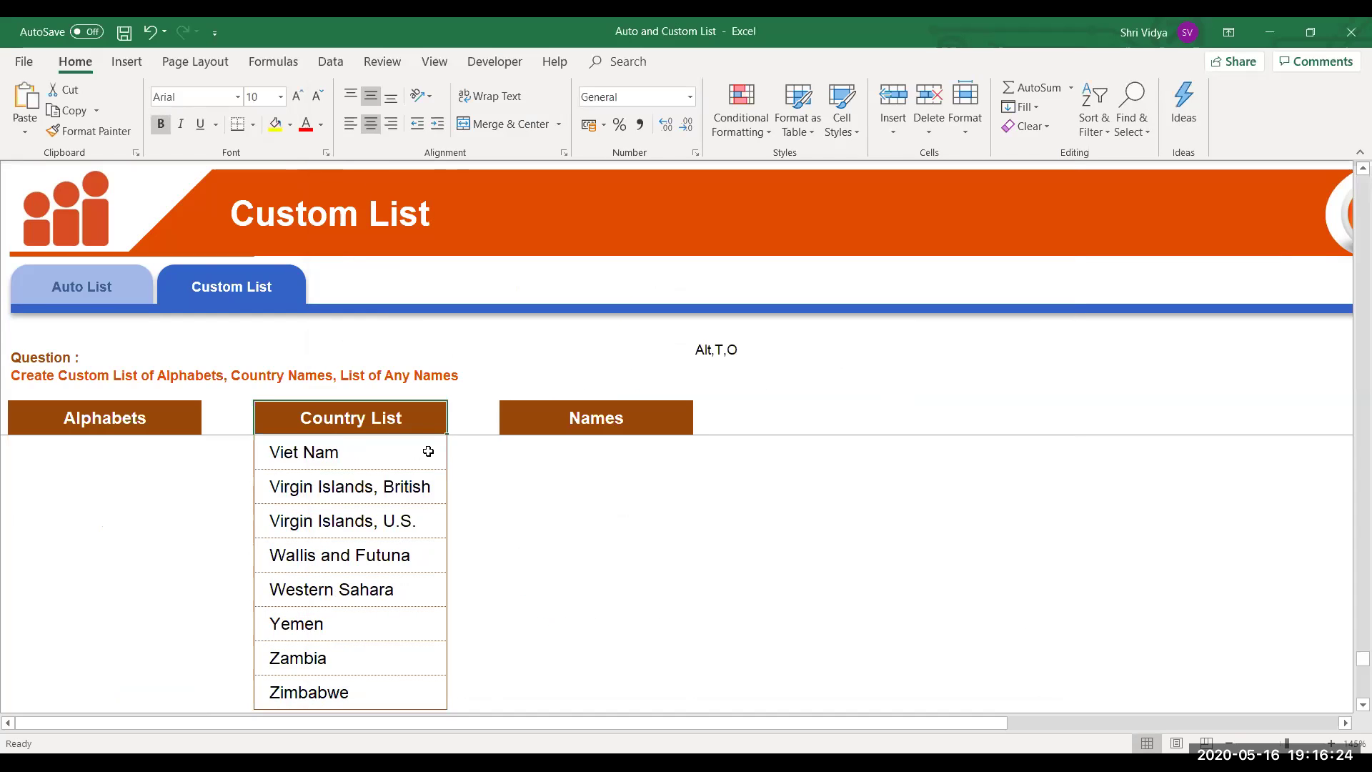
Copy Afghanistan from the Country List and paste it as a value in the first empty row of the column beyond Names.
key("ctrl+Up")
key("Right")
key("Right")
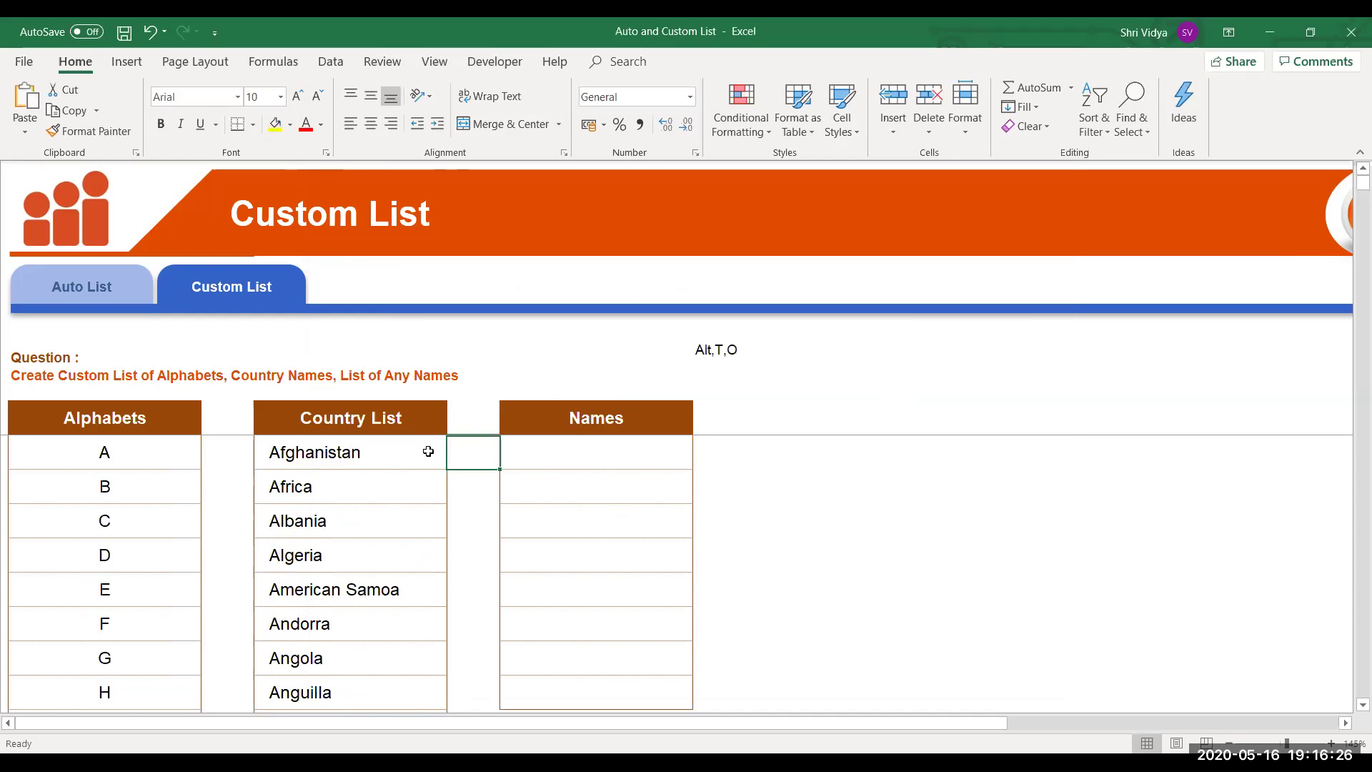
key("Right")
key("Right")
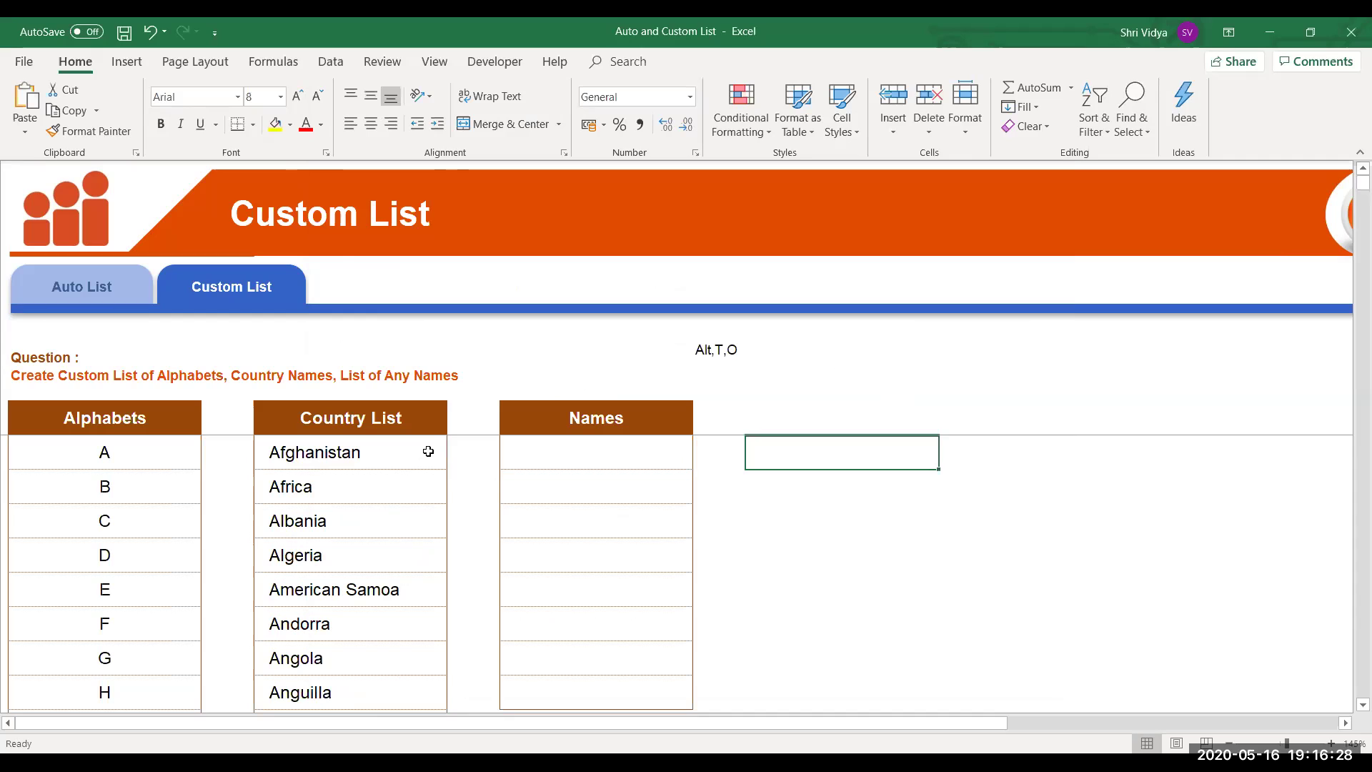
left_click(408, 455)
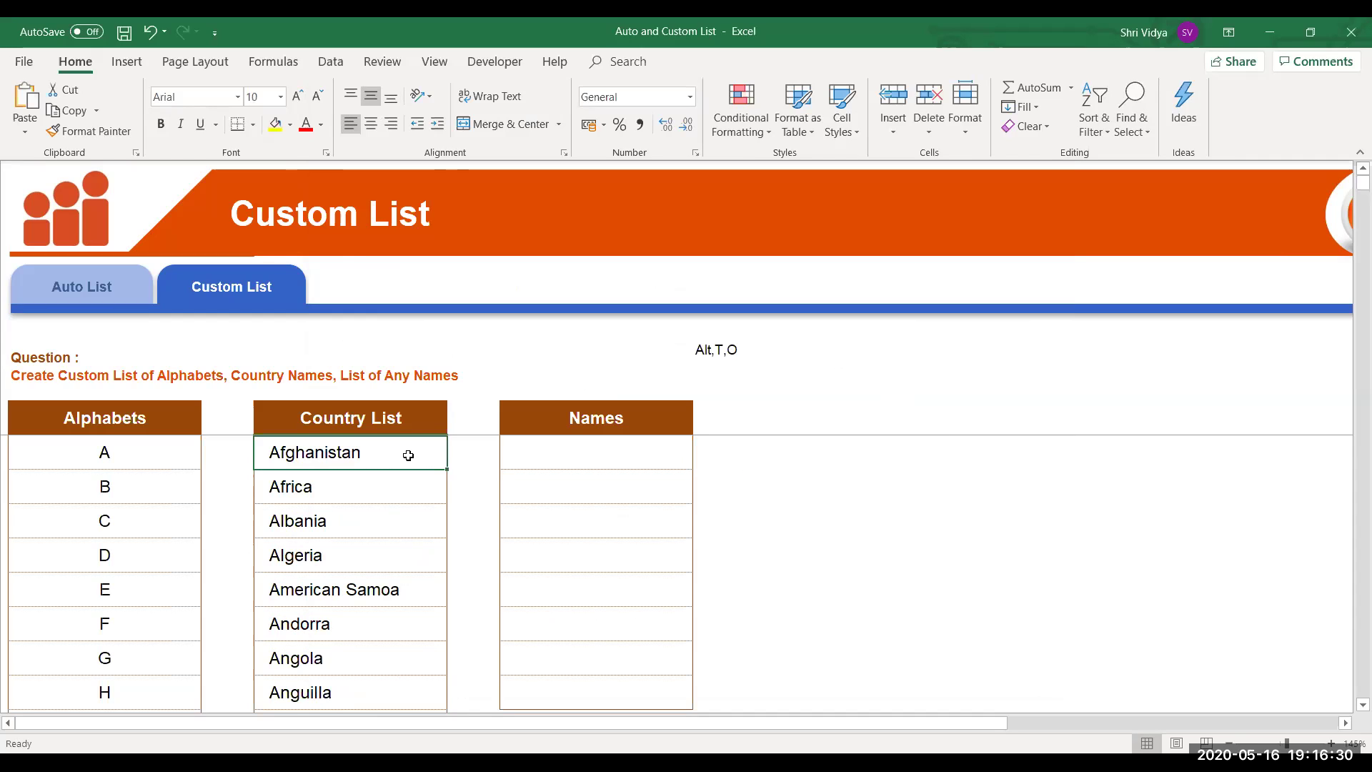
key("ctrl+c")
key("Right")
key("Right")
key("Right")
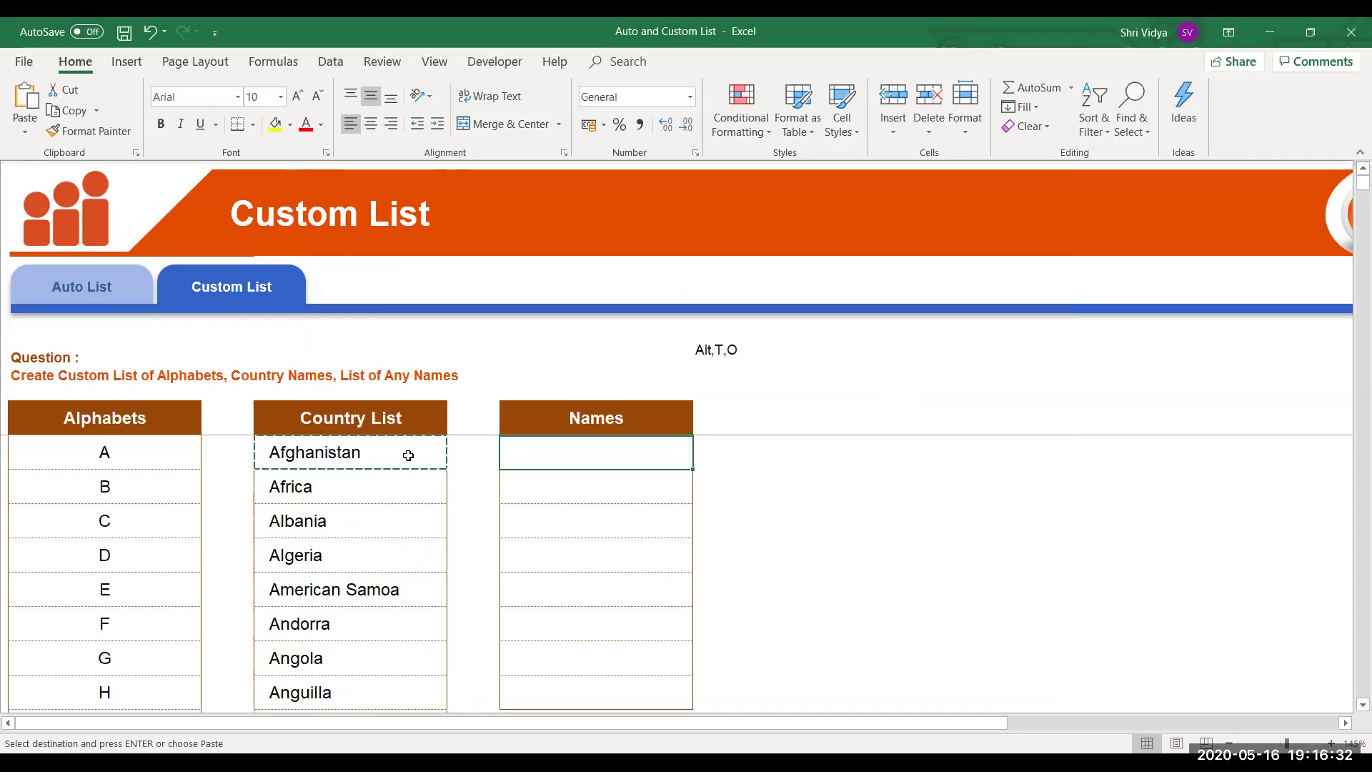
key("Right")
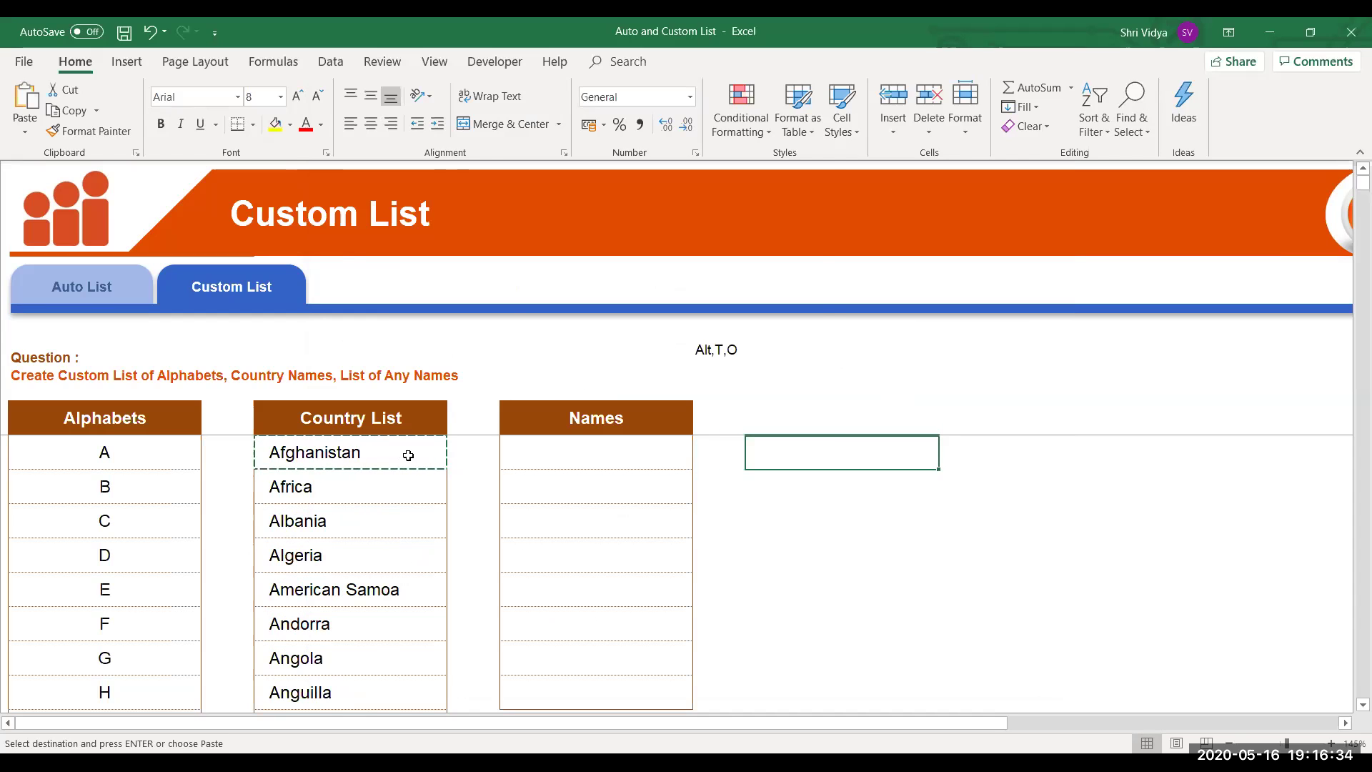
key("ctrl+alt+v")
key("v")
key("Return")
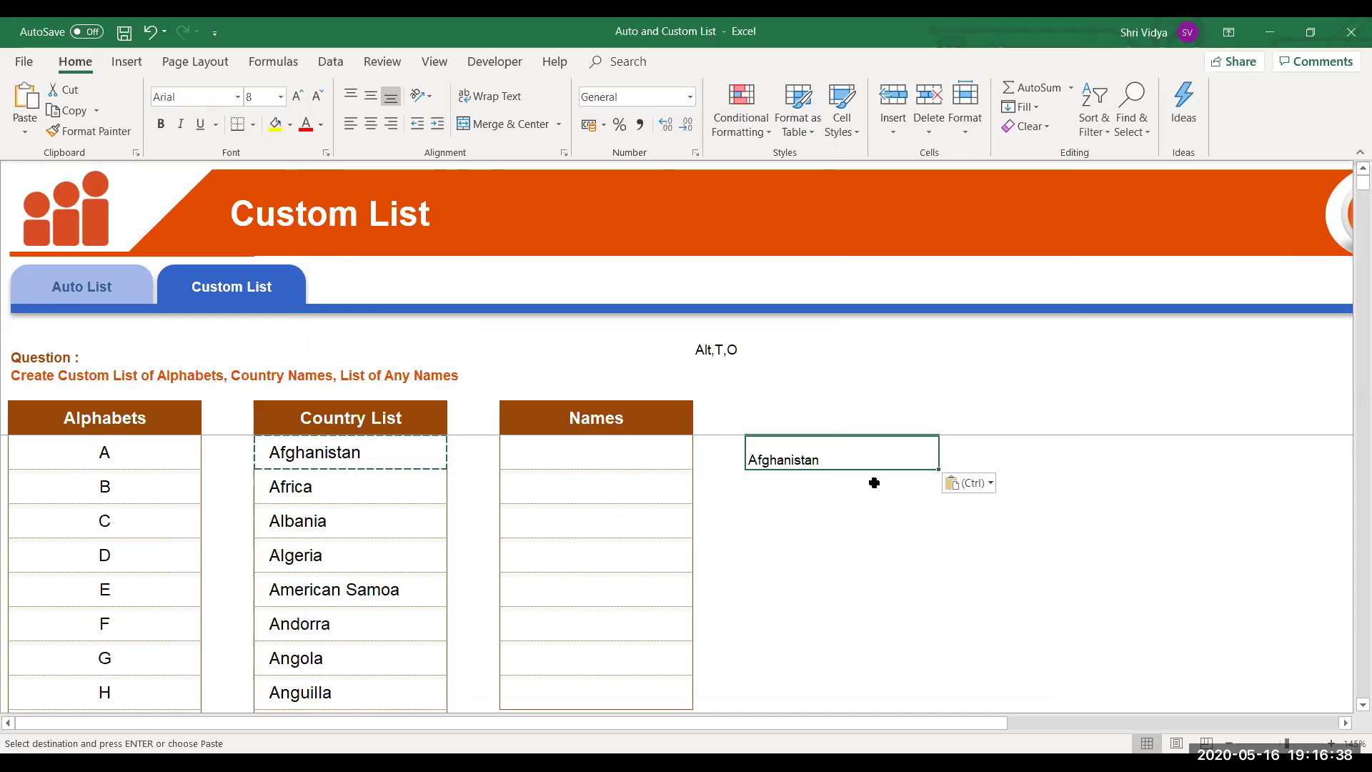
key("Escape")
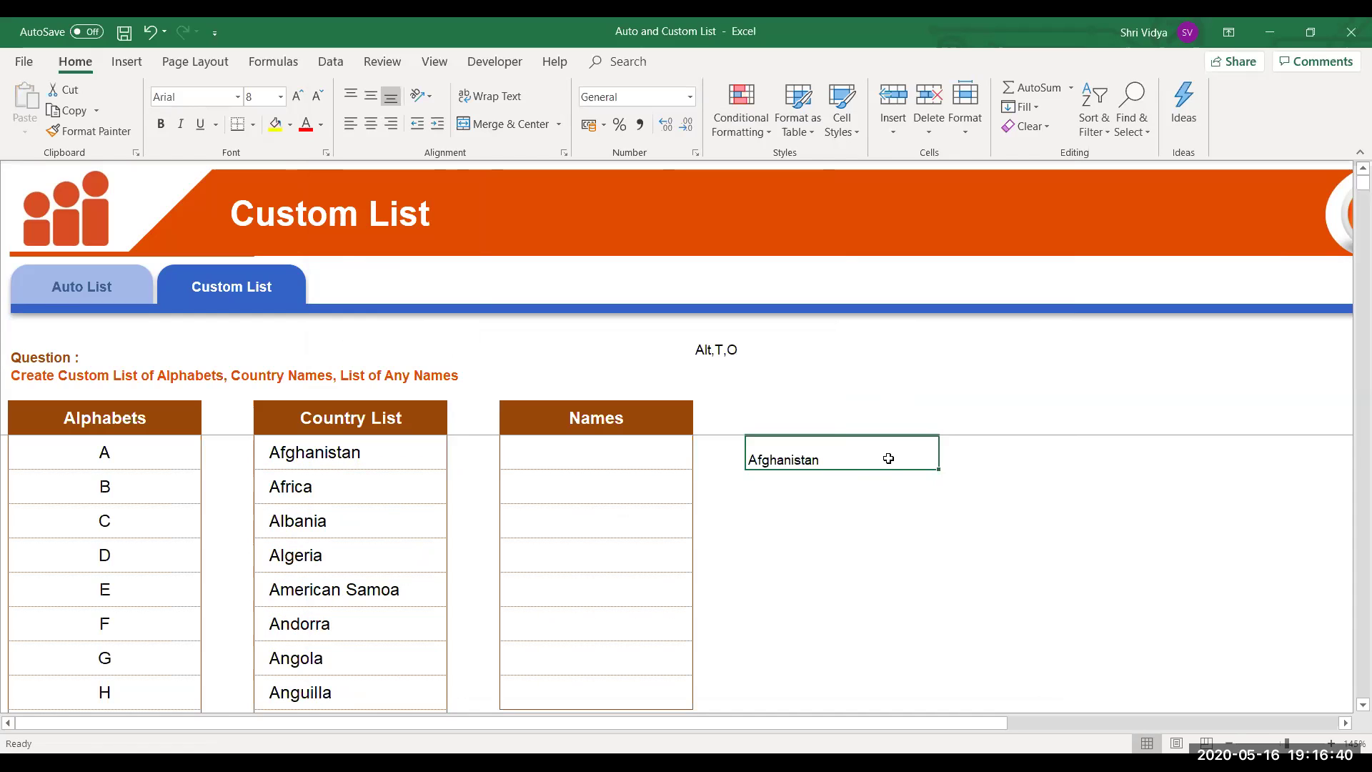
Fill the country series down from the pasted Afghanistan to the row where the Country List ends at Zimbabwe.
left_click_drag(939, 468, 918, 687)
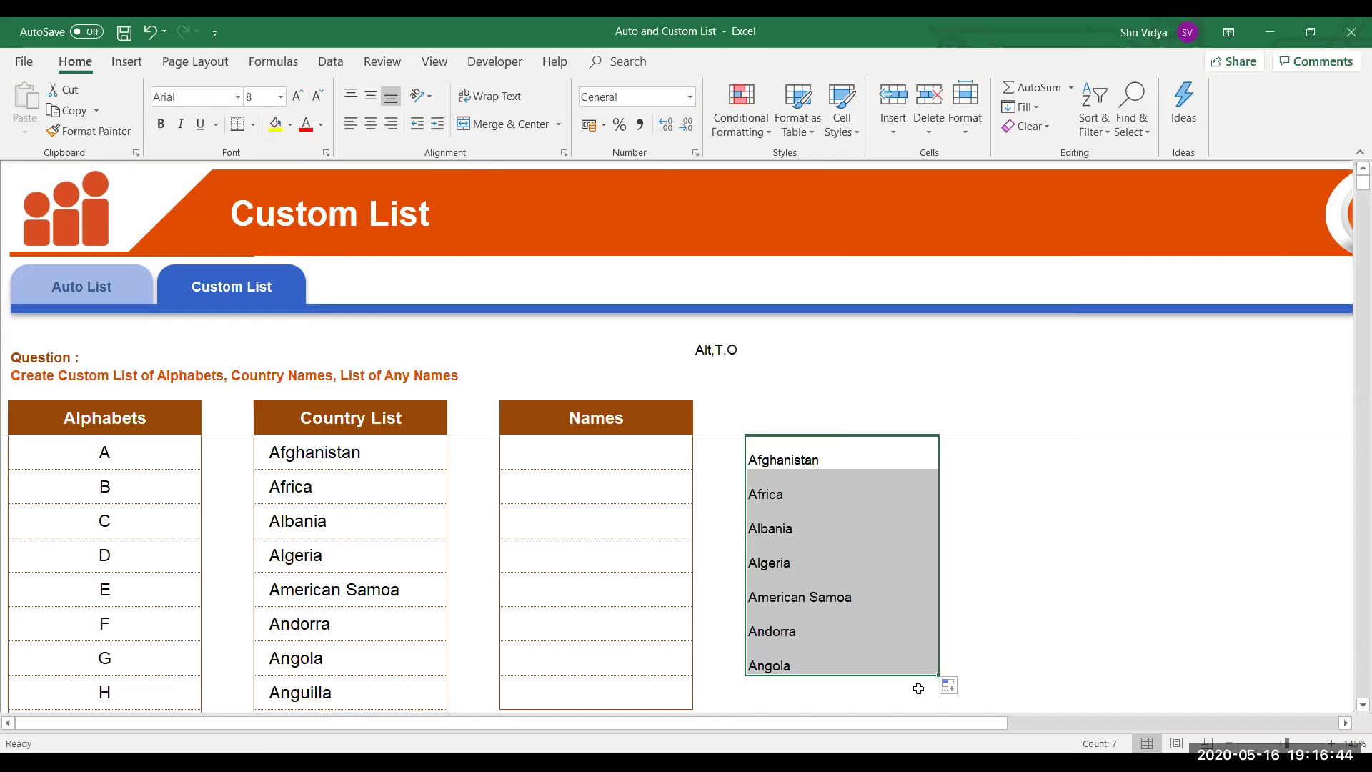
left_click(949, 686)
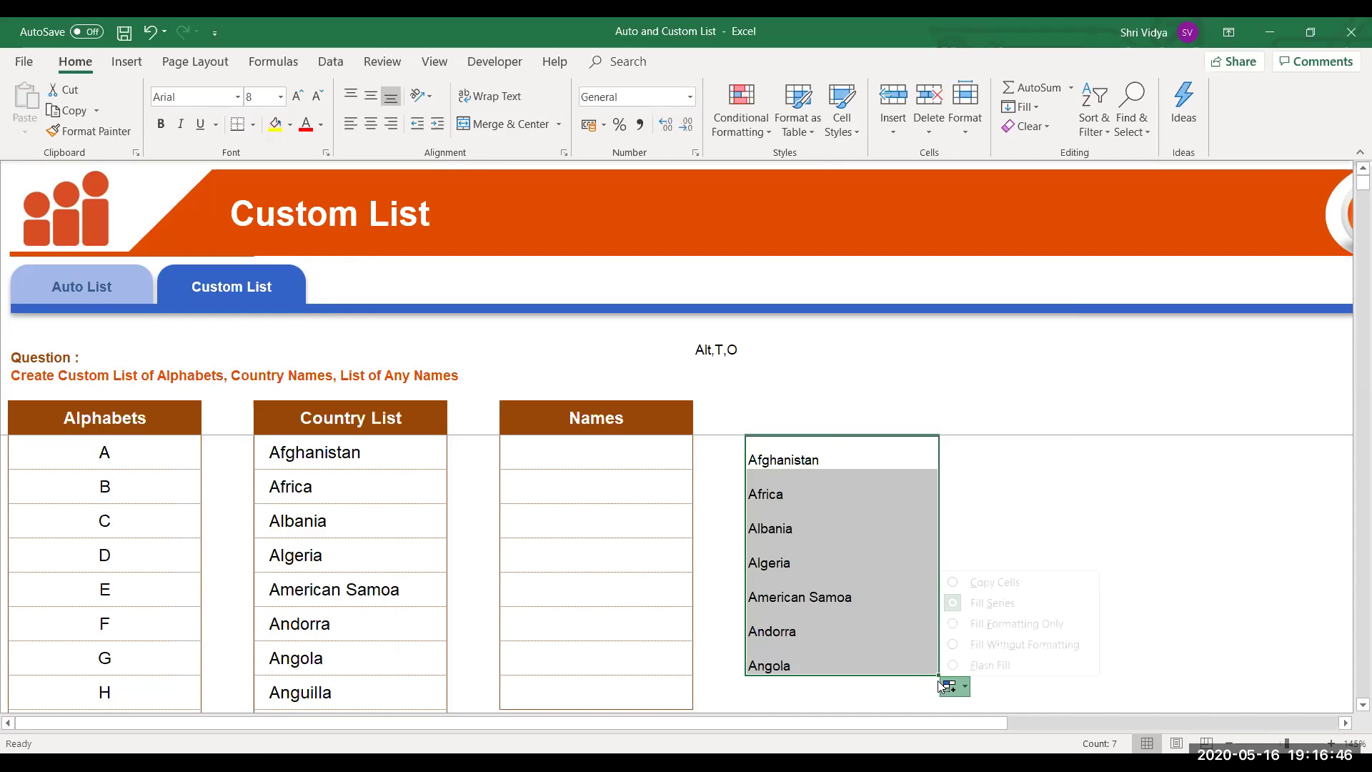
left_click(879, 593)
left_click(893, 661)
left_click_drag(939, 676, 775, 564)
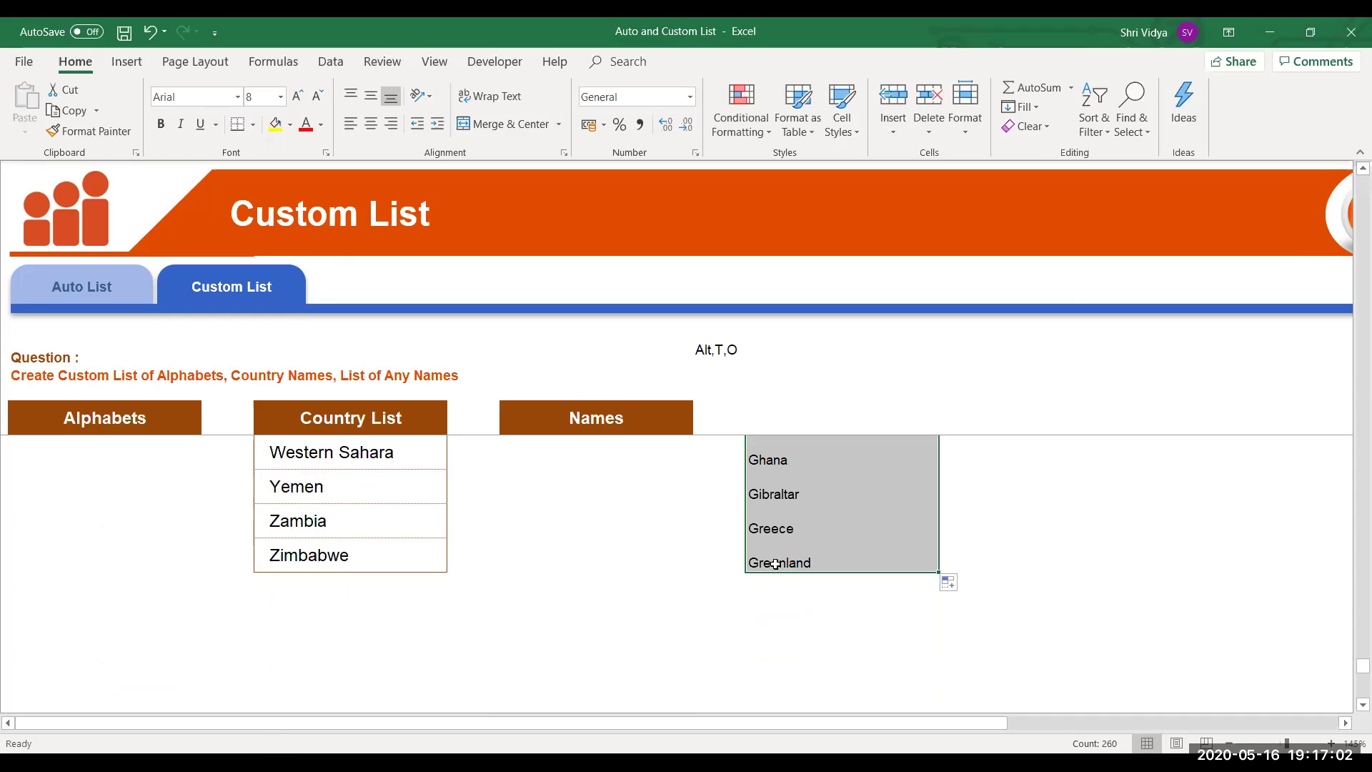
Compare the end of the filled column with the Country List and trace upward to find where the two diverge.
left_click(776, 561)
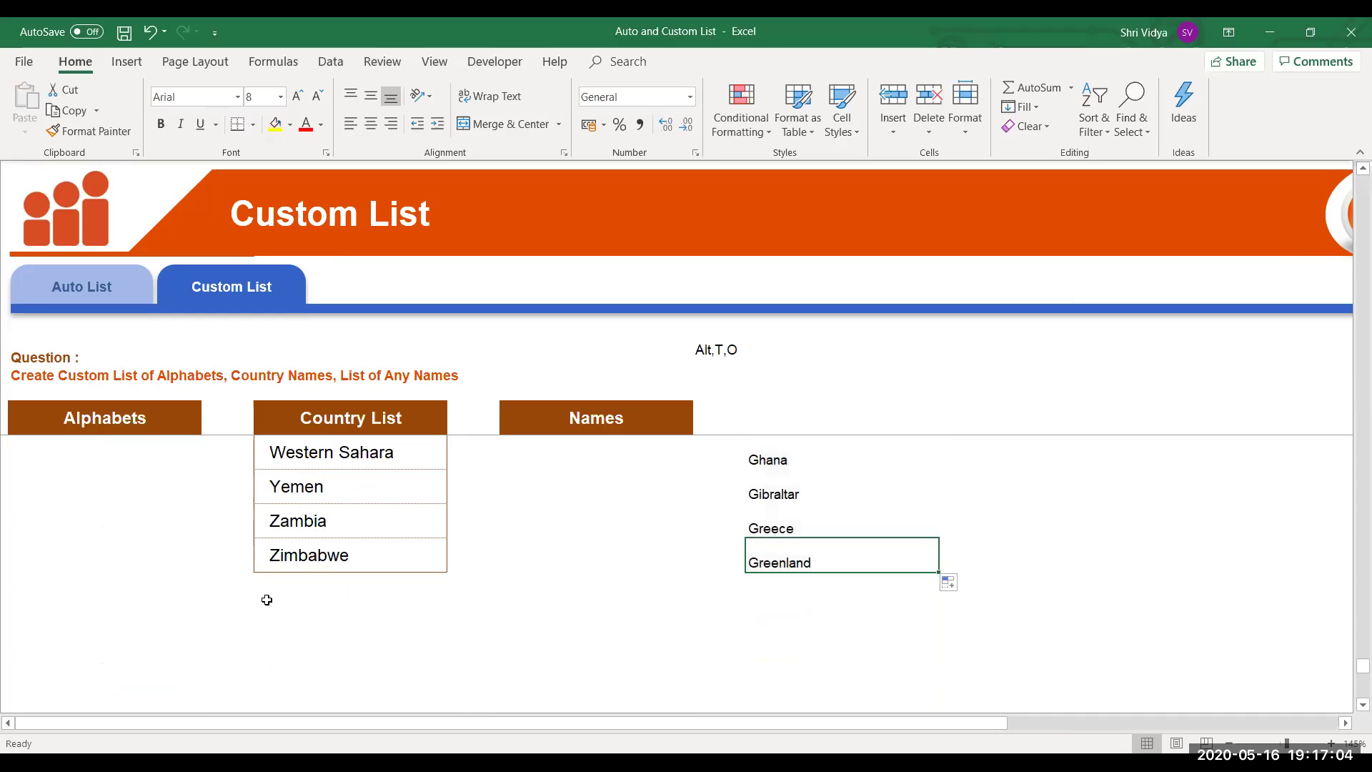
left_click(373, 551)
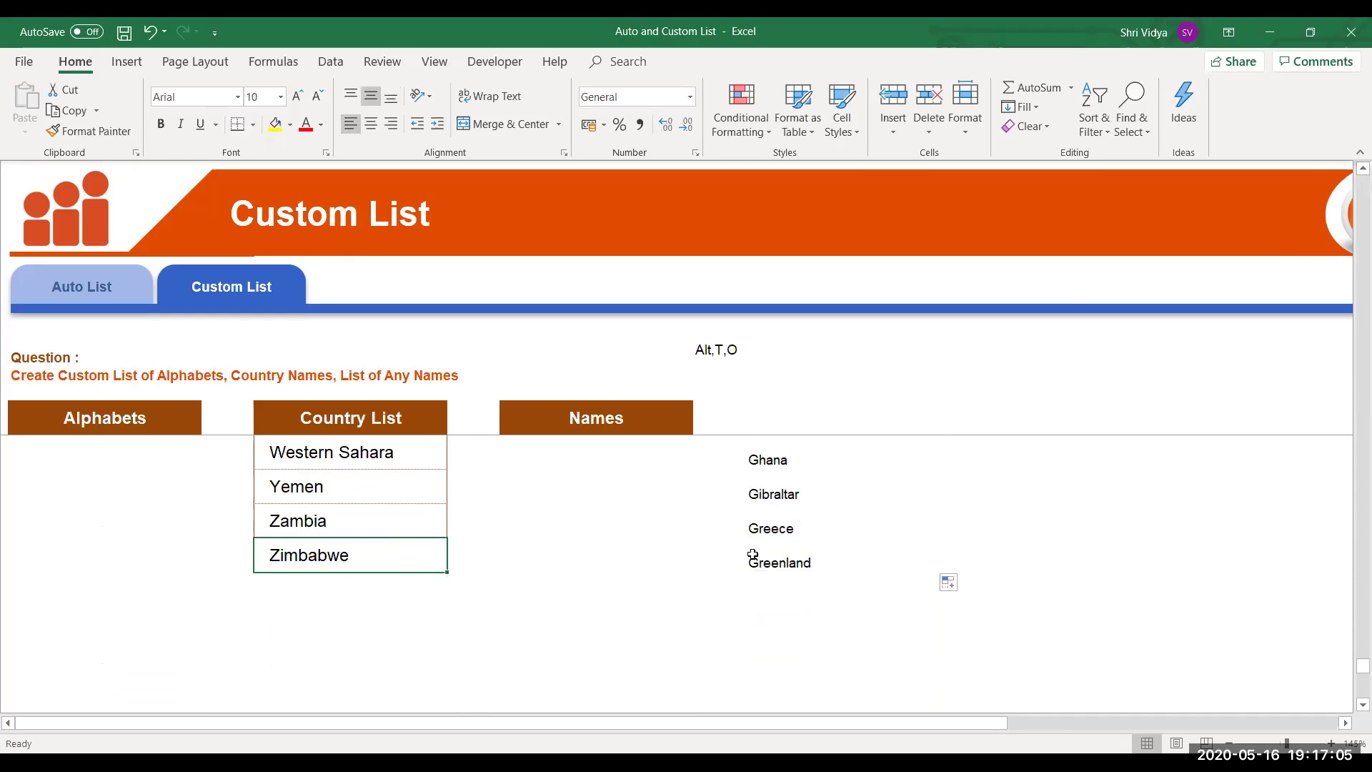
left_click(803, 570)
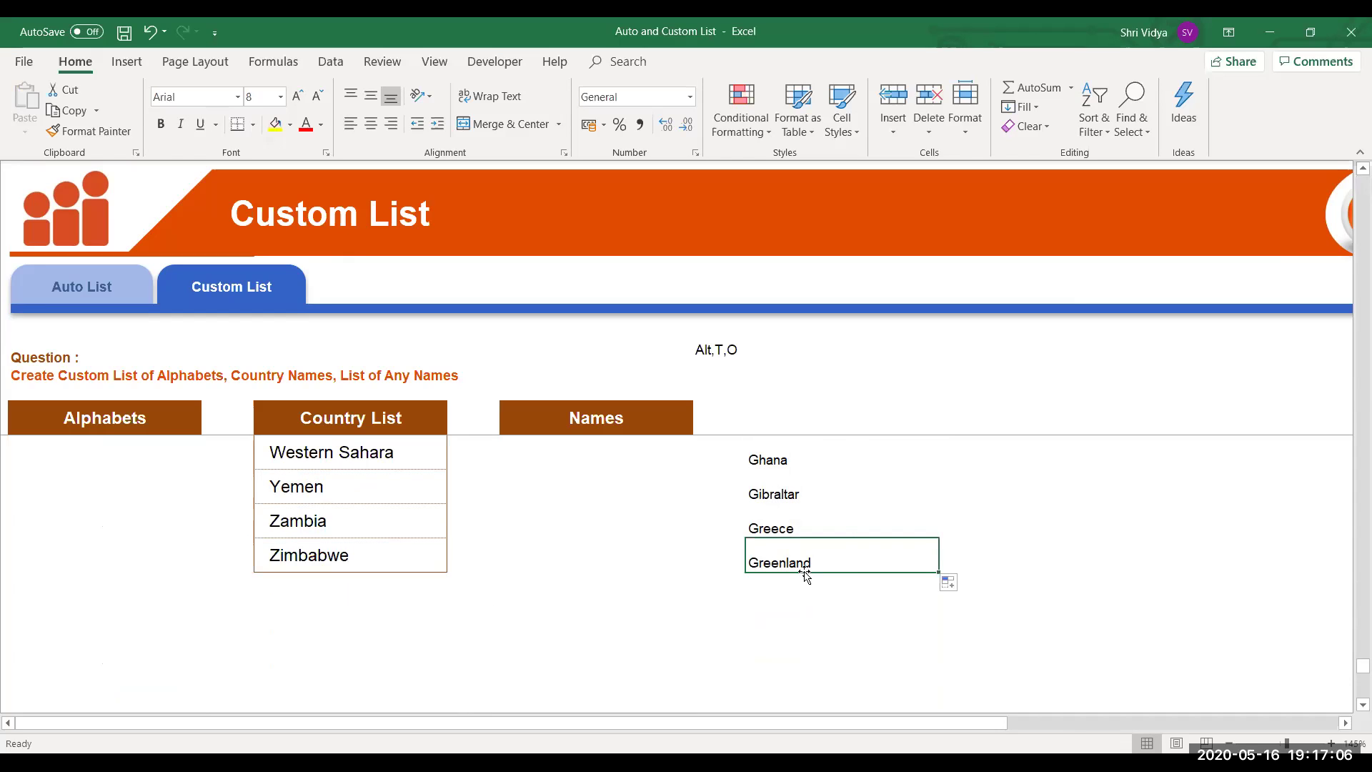
left_click(315, 482)
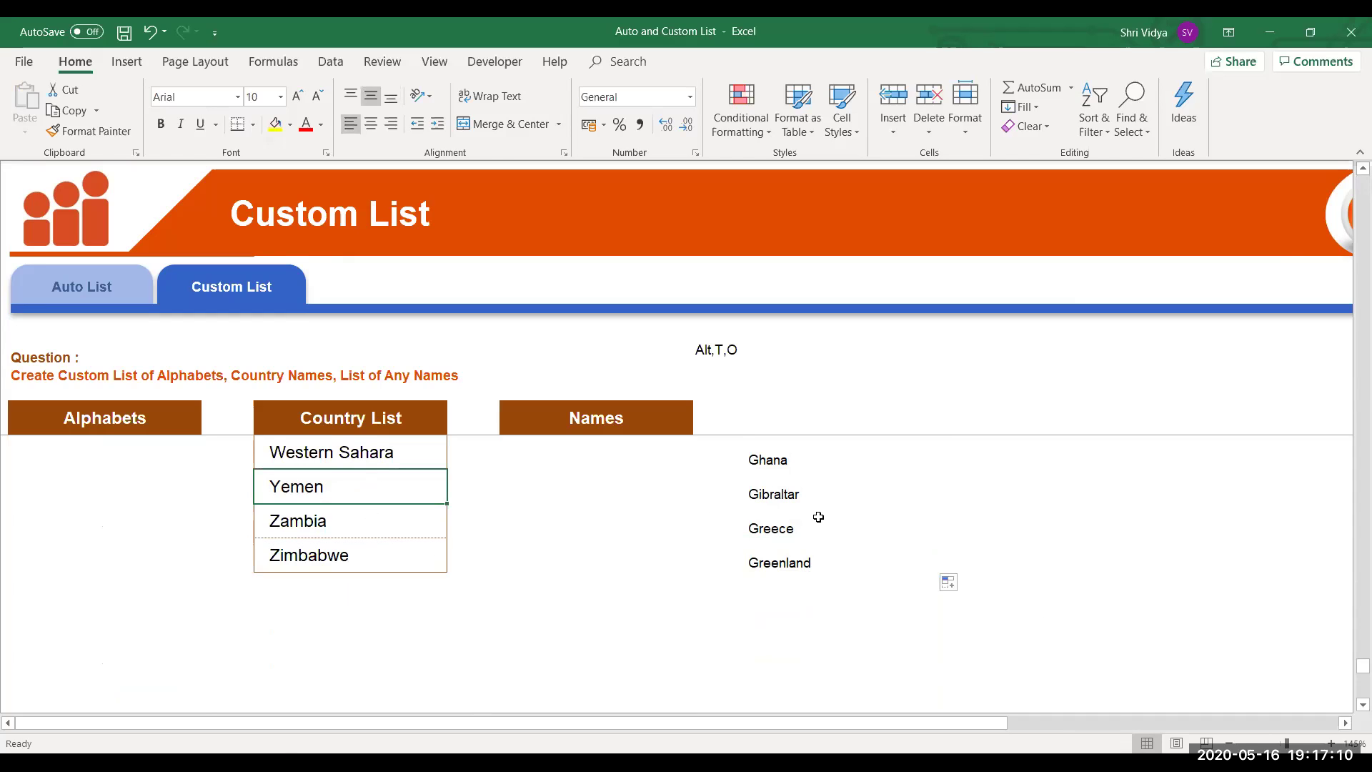
left_click(779, 494)
key("Up")
key("Up")
key("Up")
key("Up")
key("Up")
key("Up")
key("Up")
key("Up")
key("Up")
key("Up")
key("Up")
key("Up")
key("Up")
key("Up")
key("Up")
key("Up")
key("Up")
key("Up")
key("Up")
key("Up")
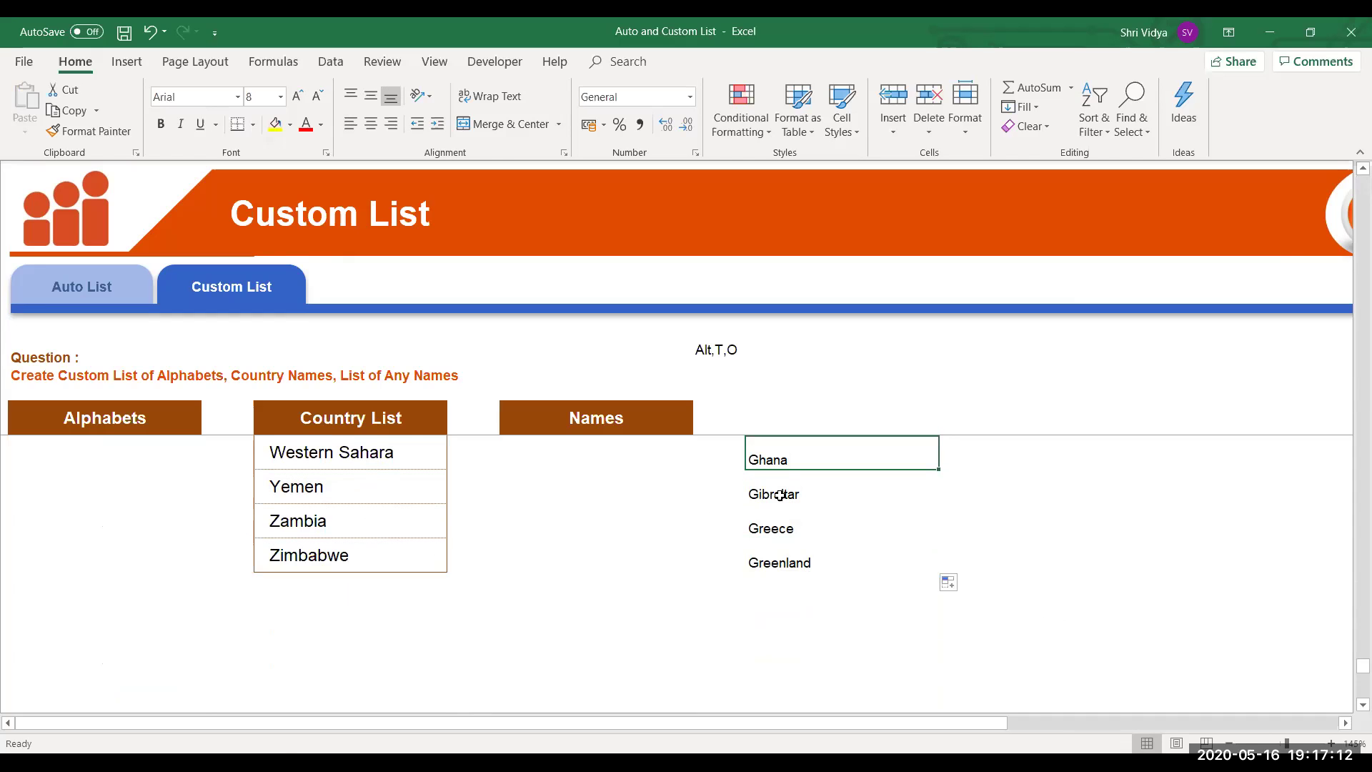
key("Up")
key("Up")
key("Up")
key("Up")
key("Up")
key("Up")
key("Up")
key("Up")
key("Up")
key("Up")
key("Up")
key("Up")
key("Up")
key("Up")
key("Up")
key("Up")
key("Up")
key("Up")
key("Up")
key("Up")
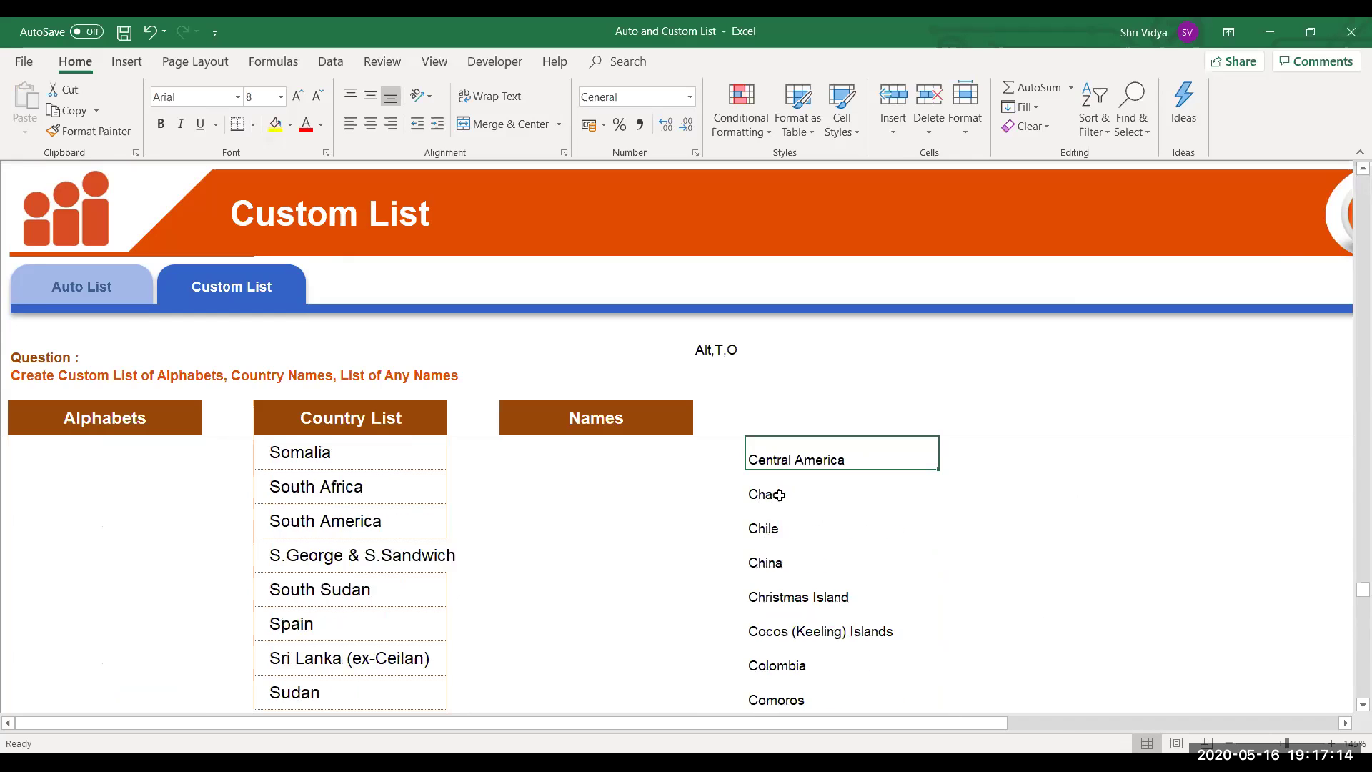
key("Up")
key("Up")
key("Up")
key("Up")
key("Up")
key("Up")
key("Up")
key("Up")
key("Up")
key("Up")
key("Up")
key("Up")
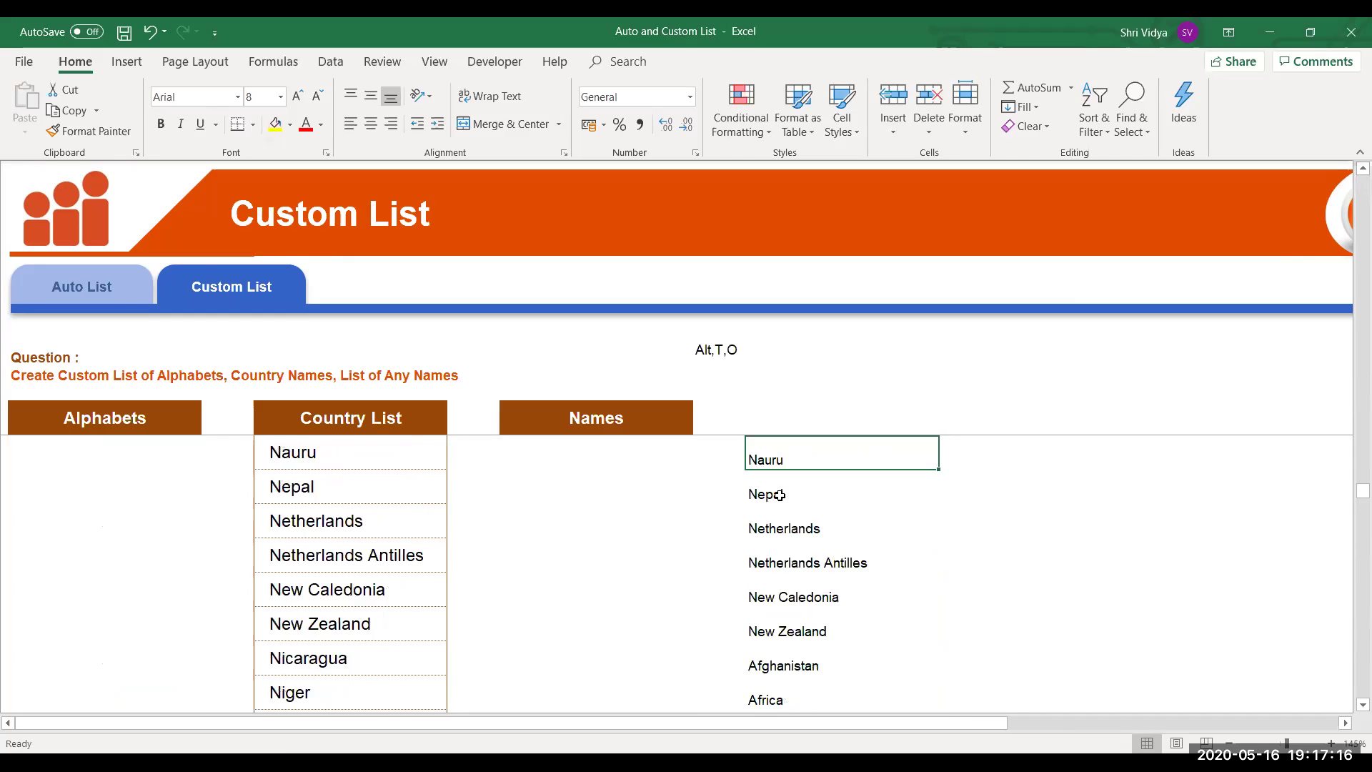
key("Down")
key("Down")
key("Down")
key("Down")
key("Down")
key("Down")
key("Down")
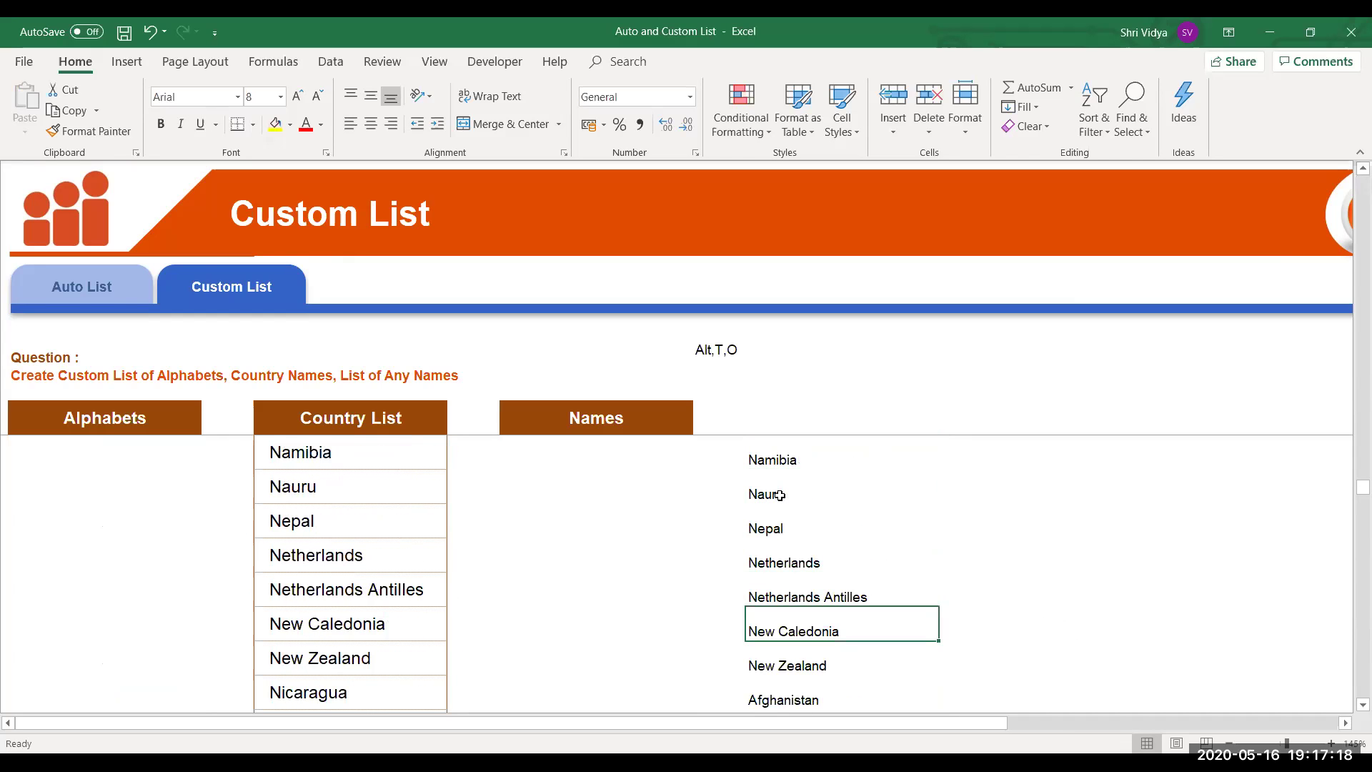
key("Up")
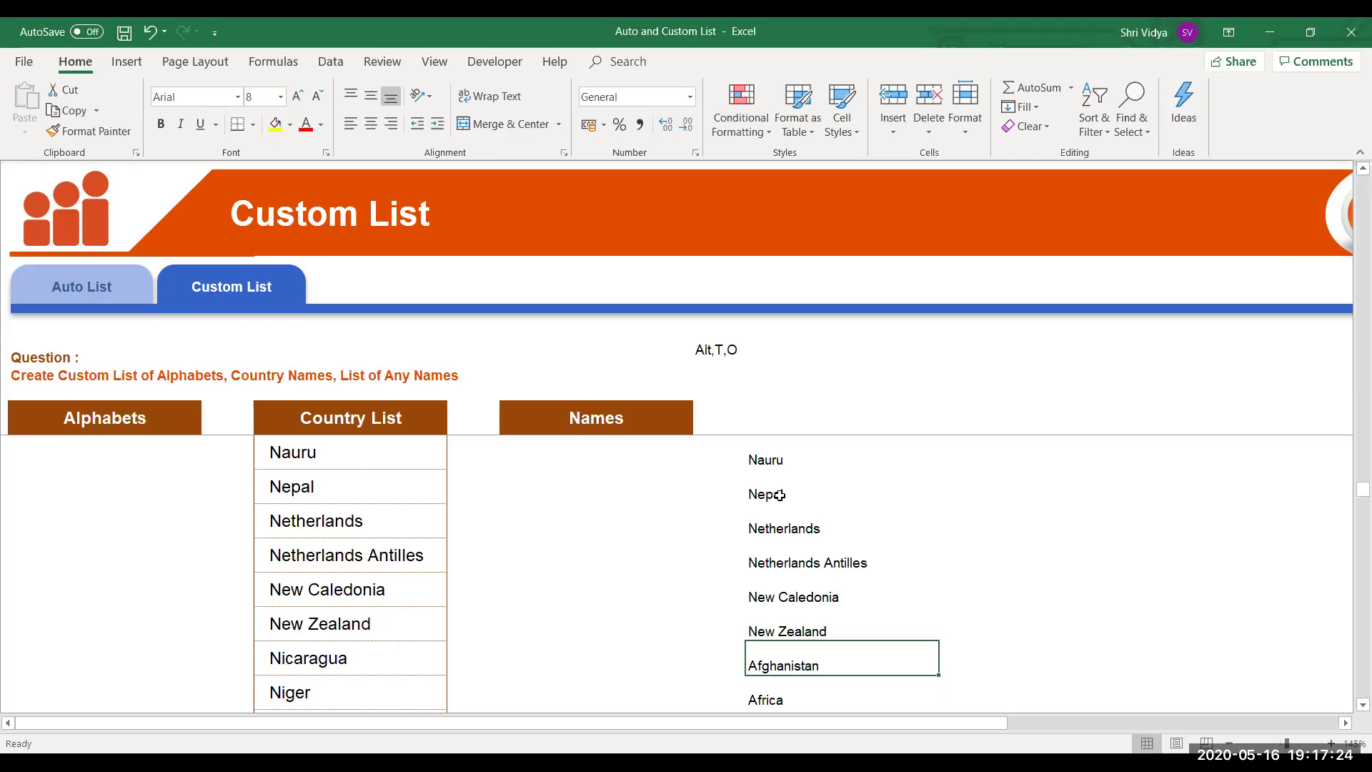
key("Up")
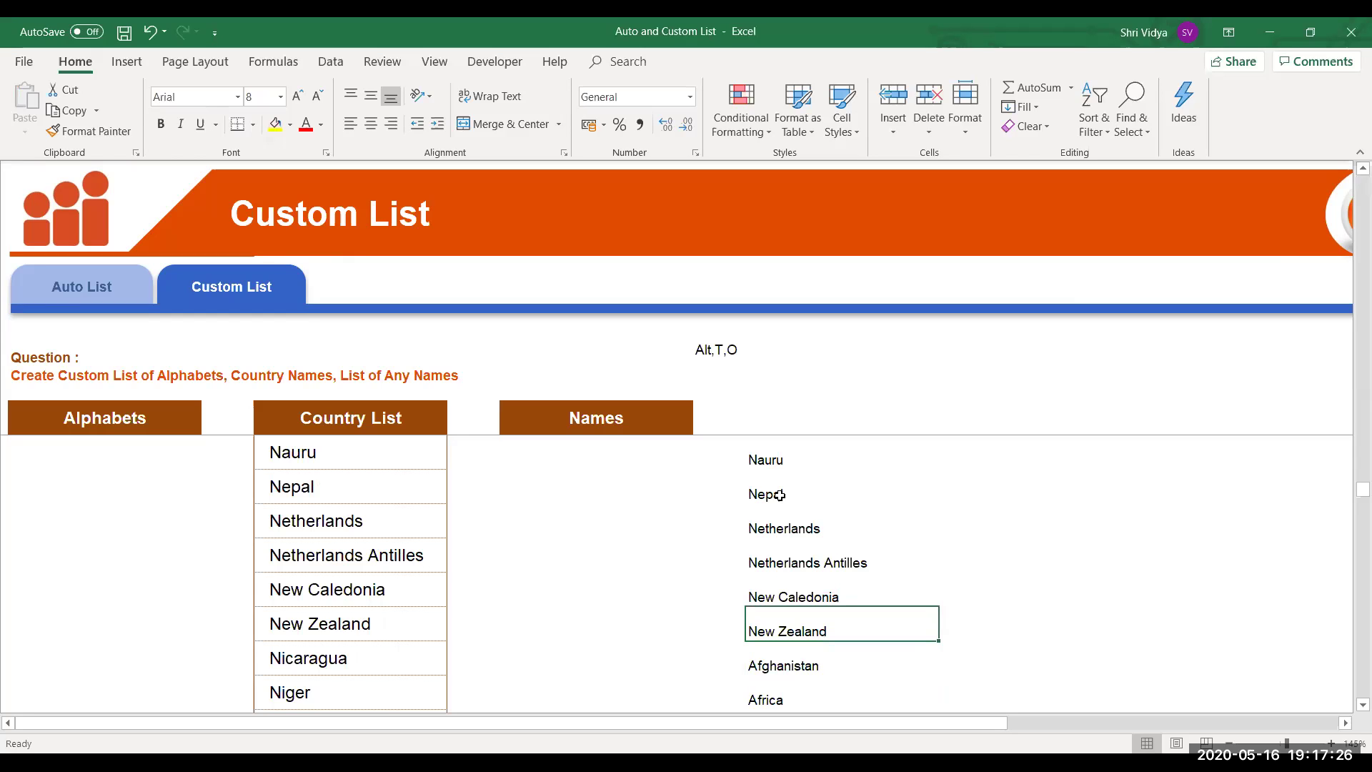
Select the Country List entries from New Zealand up to Afghanistan, leaving out the header, to count them.
left_click(372, 615)
key("ctrl+shift+Up")
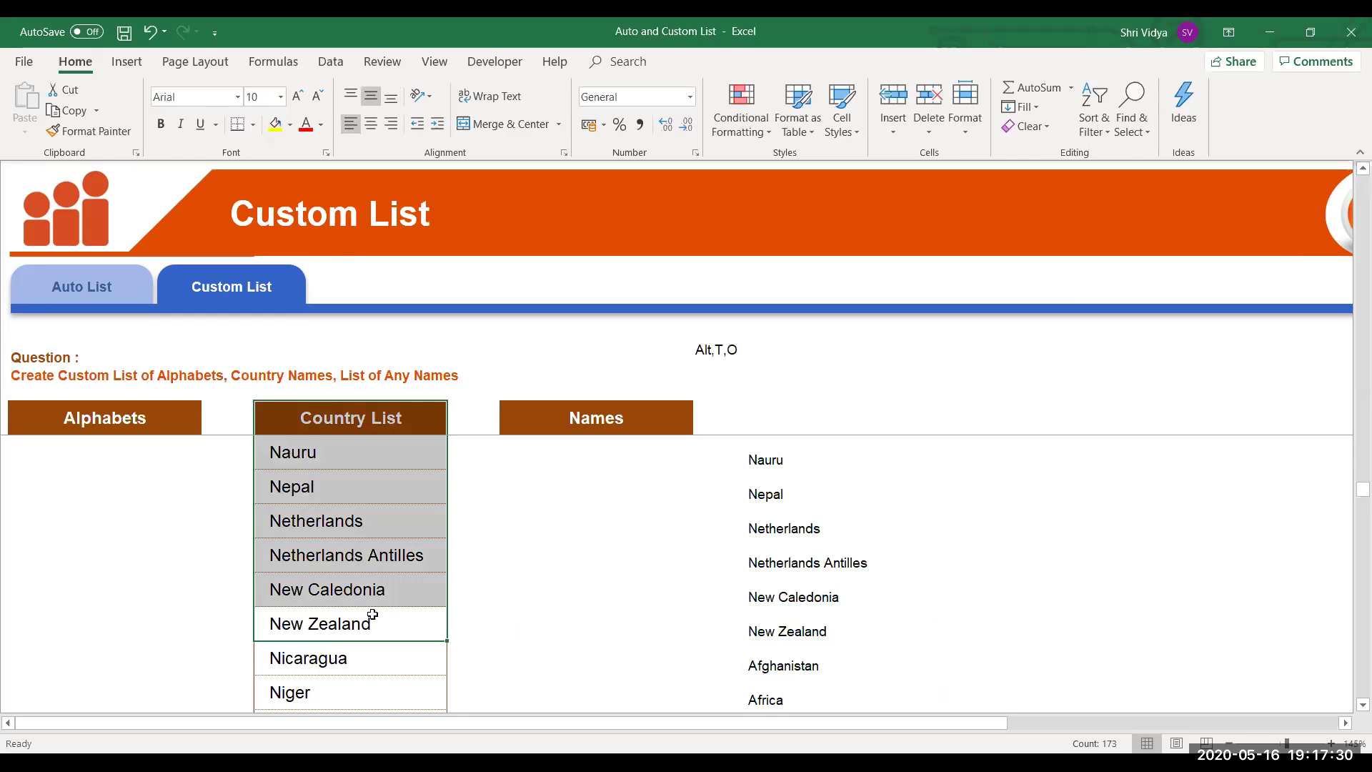
key("shift+Down")
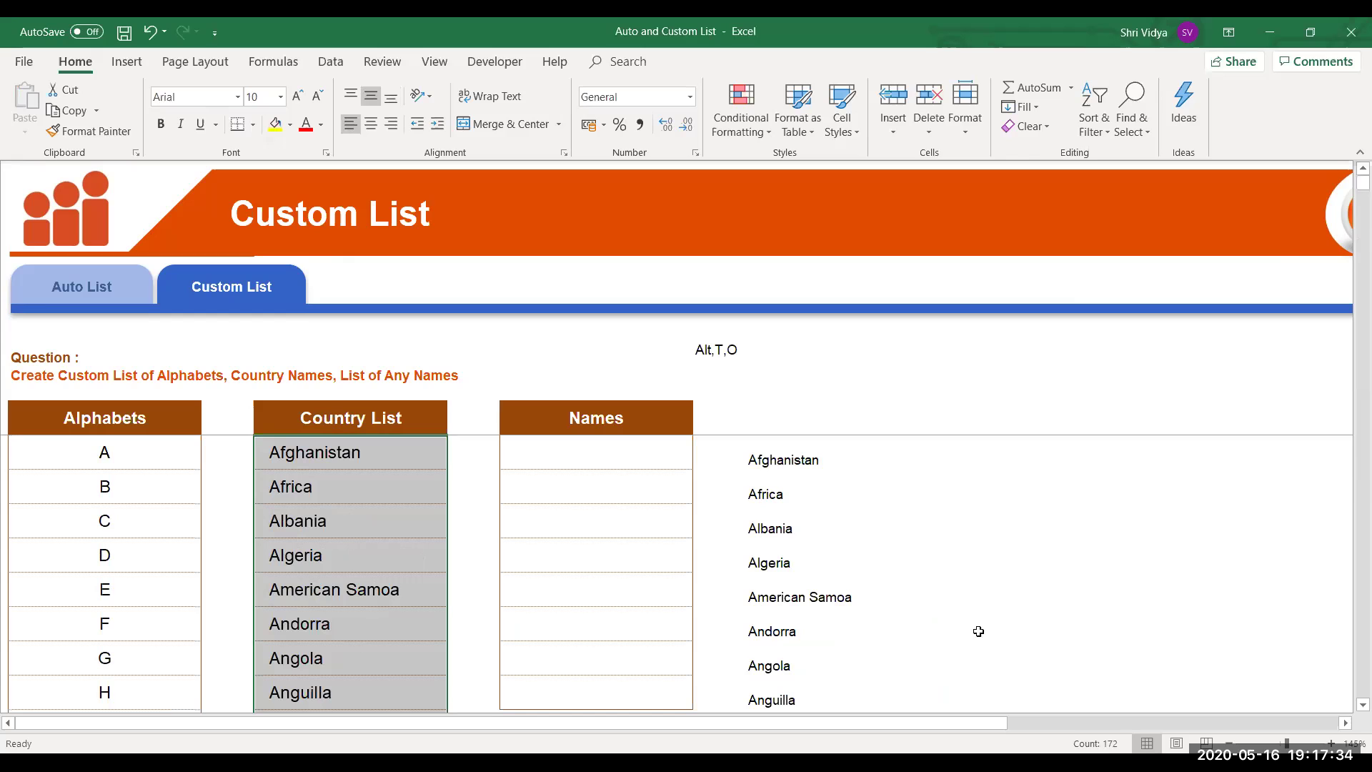
Clear the whole filled test column of countries and return to its first row.
left_click(974, 531)
left_click(808, 460)
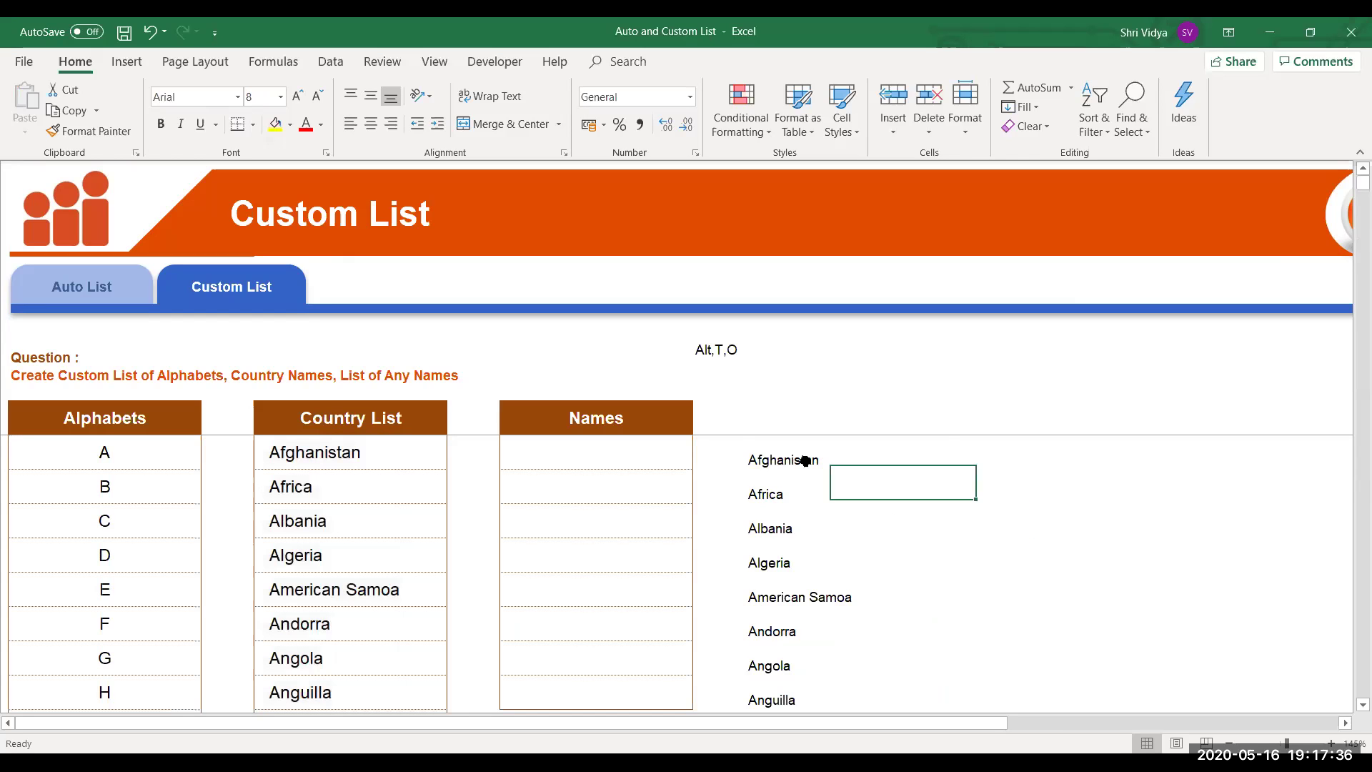
key("ctrl+shift+Down")
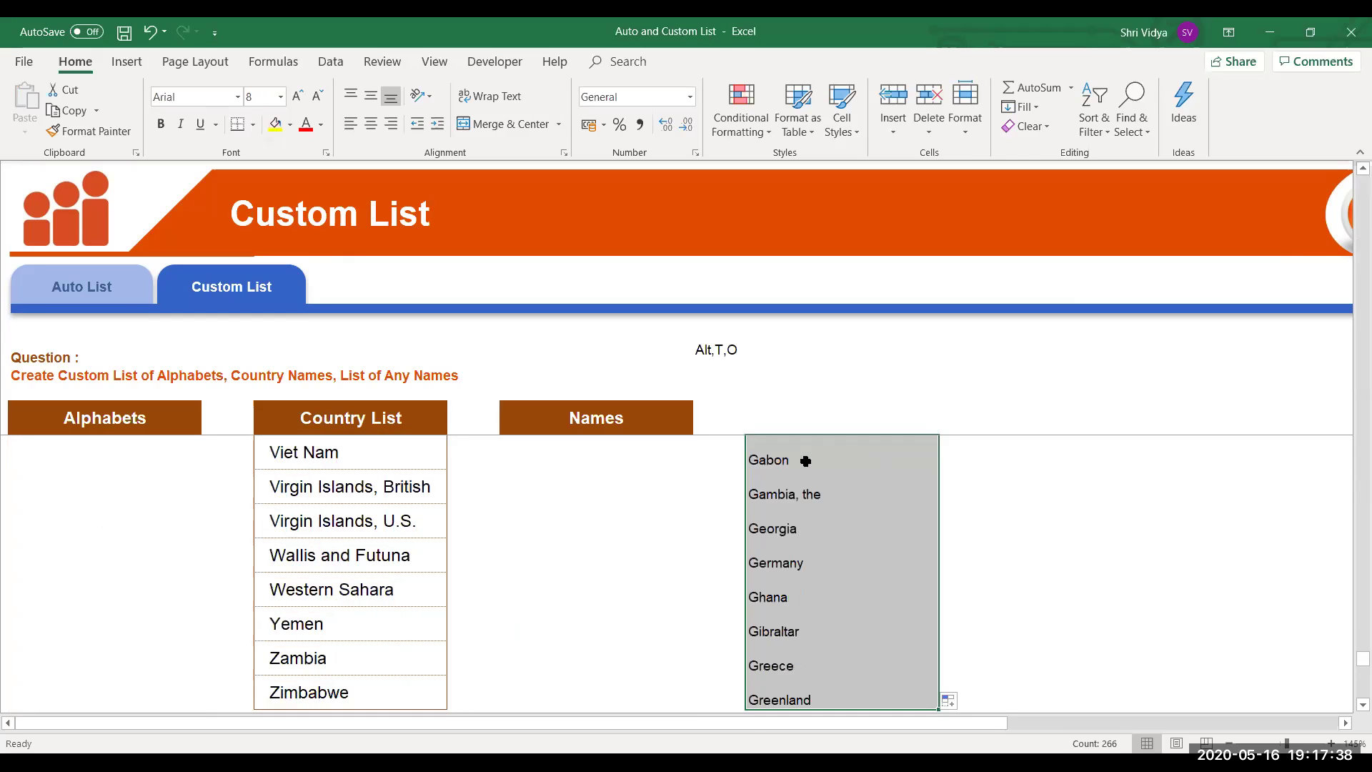
key("Delete")
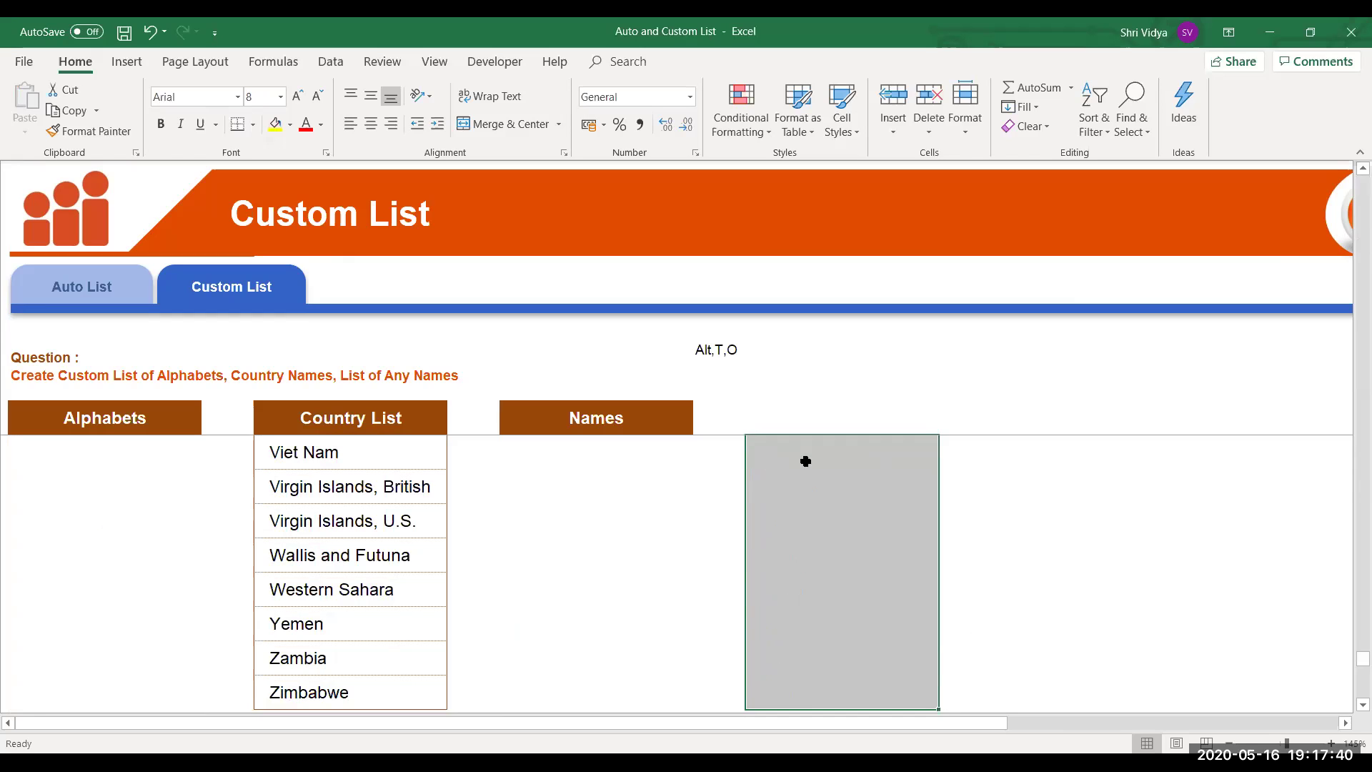
key("Up")
key("Down")
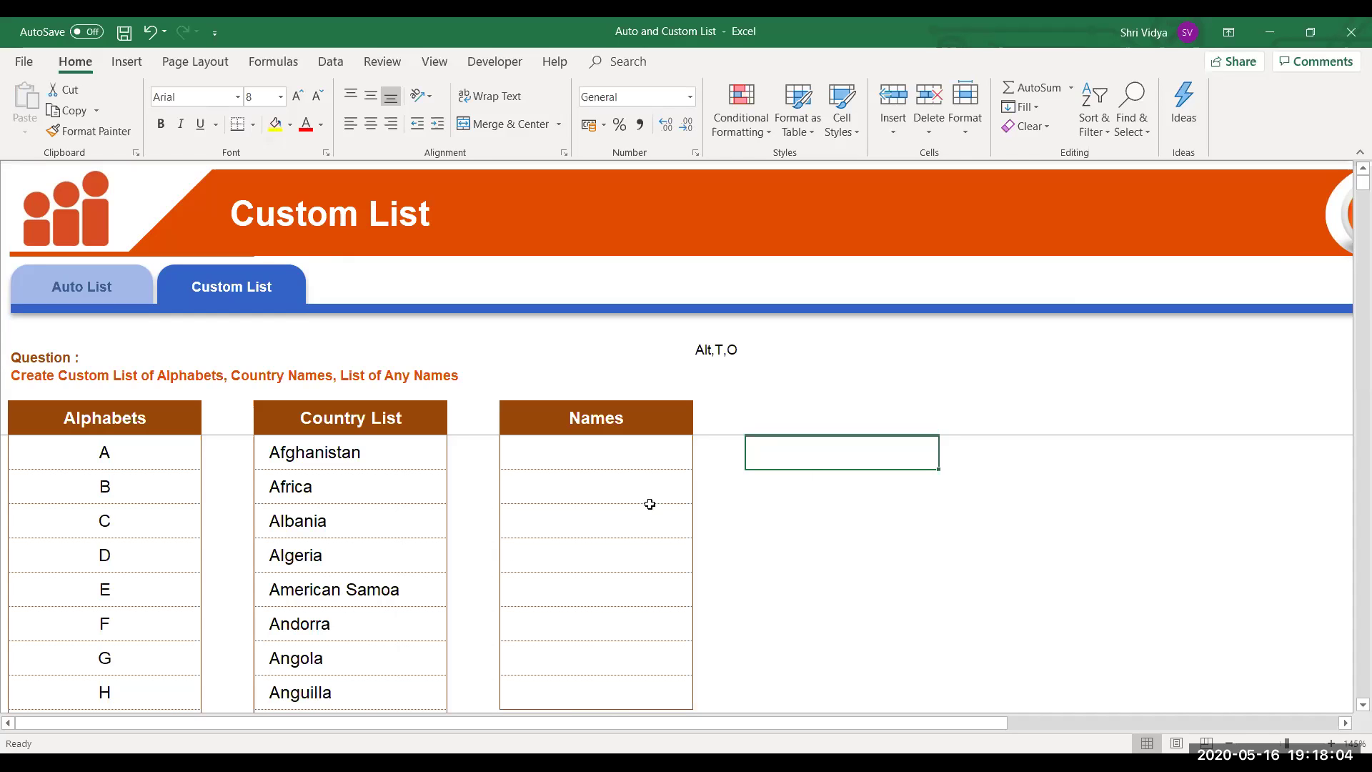
left_click(644, 461)
left_click_drag(643, 461, 648, 701)
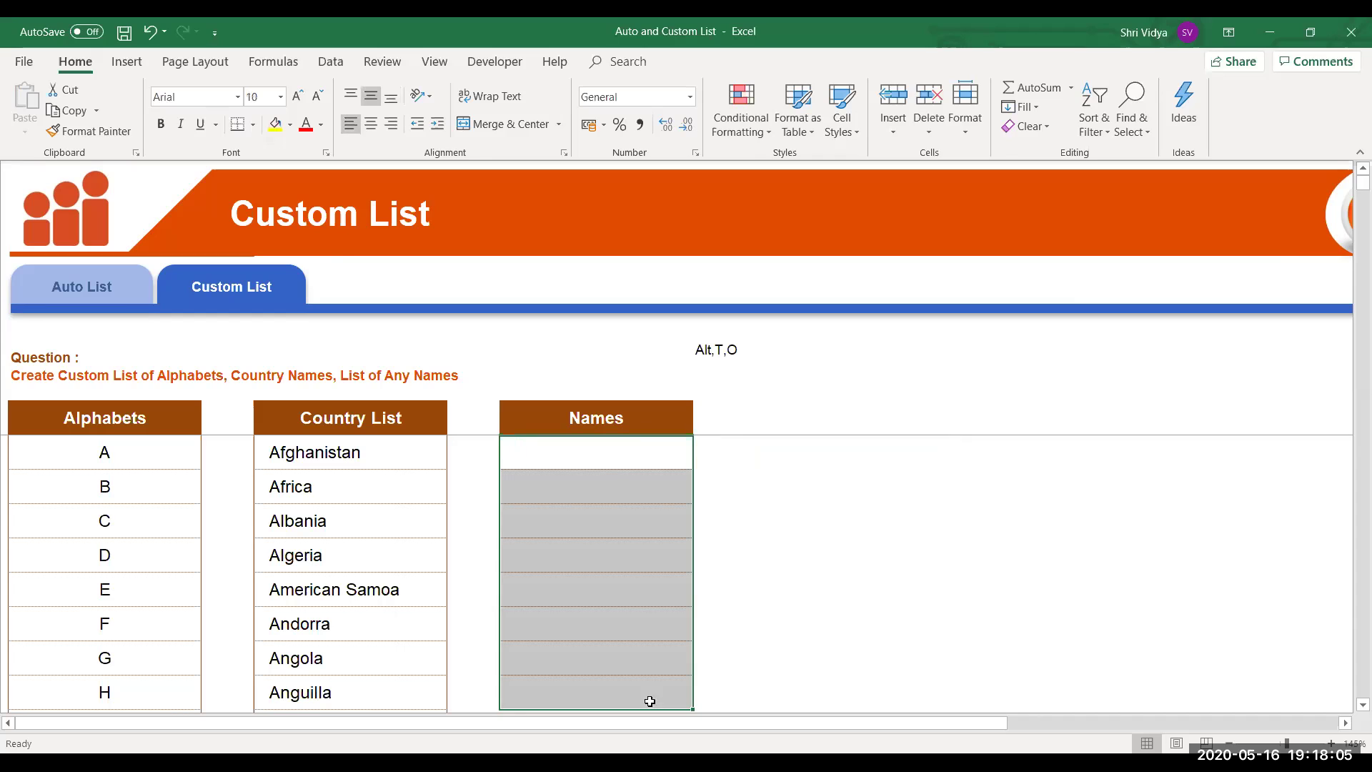
left_click(643, 513)
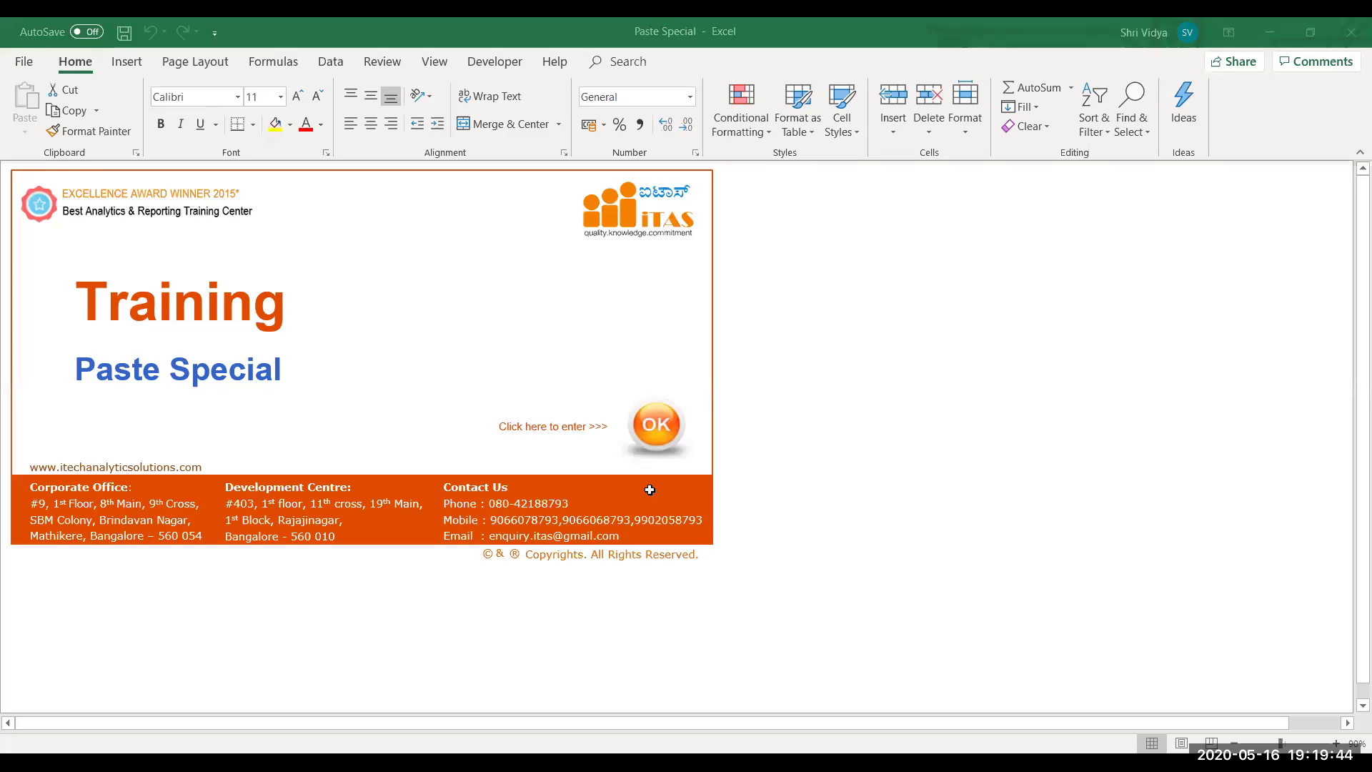
Enter the Paste Special training workbook from its cover page to reach the Paste Values worksheet.
left_click(657, 424)
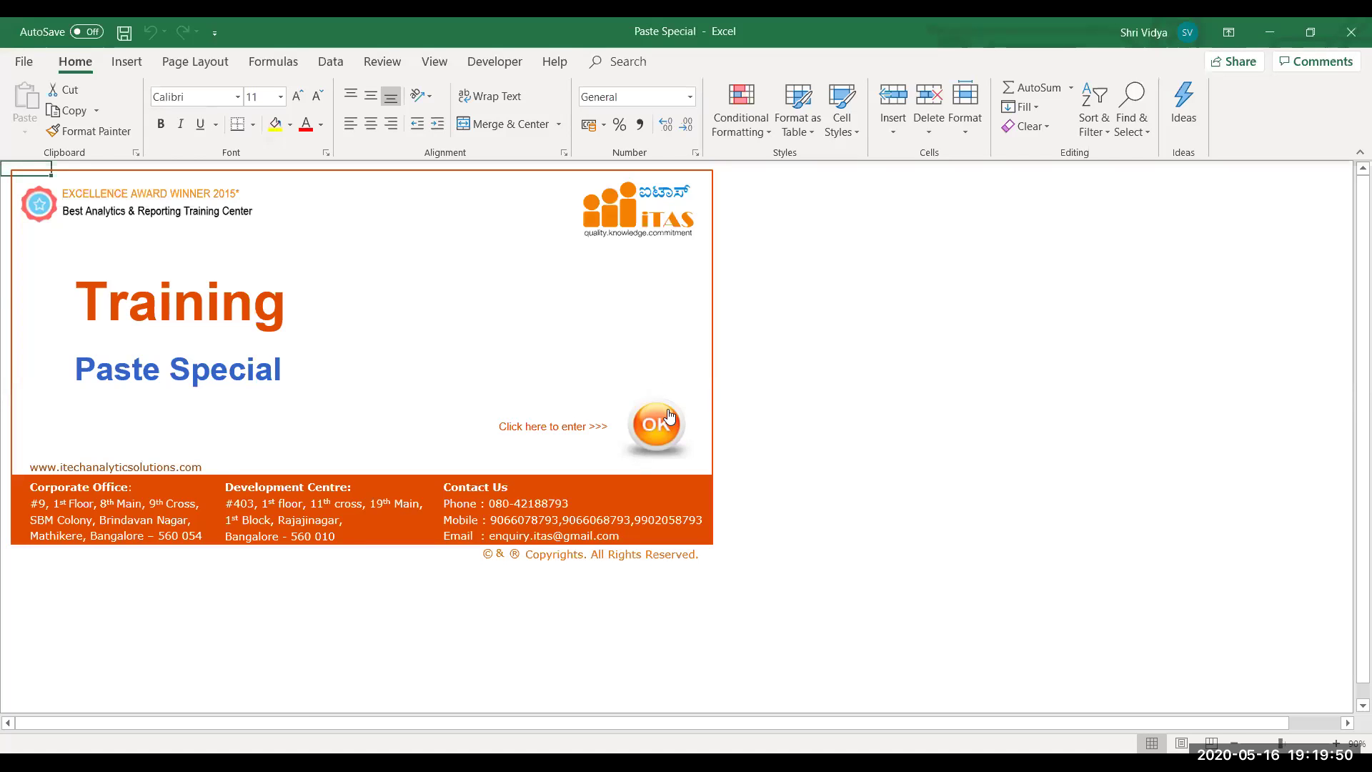
left_click(659, 423)
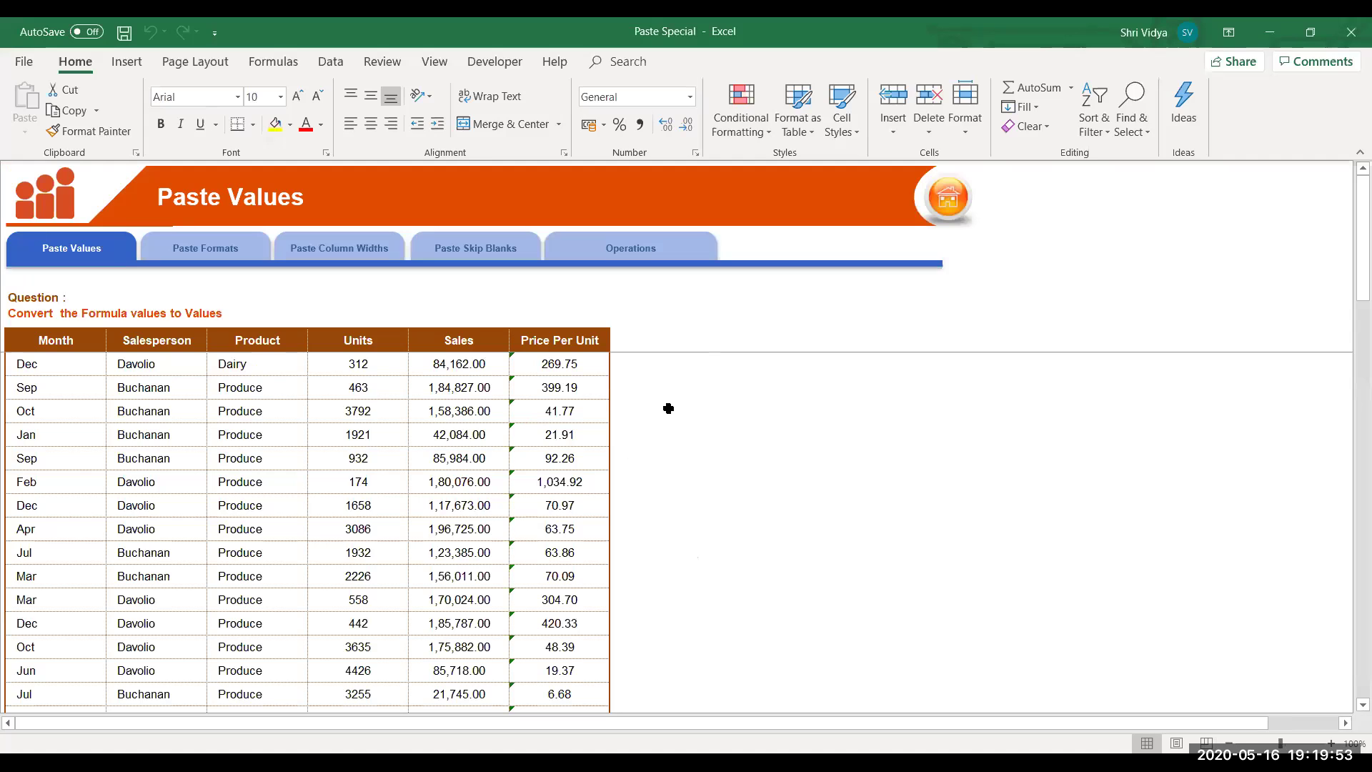
Copy the whole sales table, headers included, from Month through Price Per Unit down to its last row.
left_click(1331, 743)
left_click(1331, 744)
left_click_drag(428, 491, 408, 463)
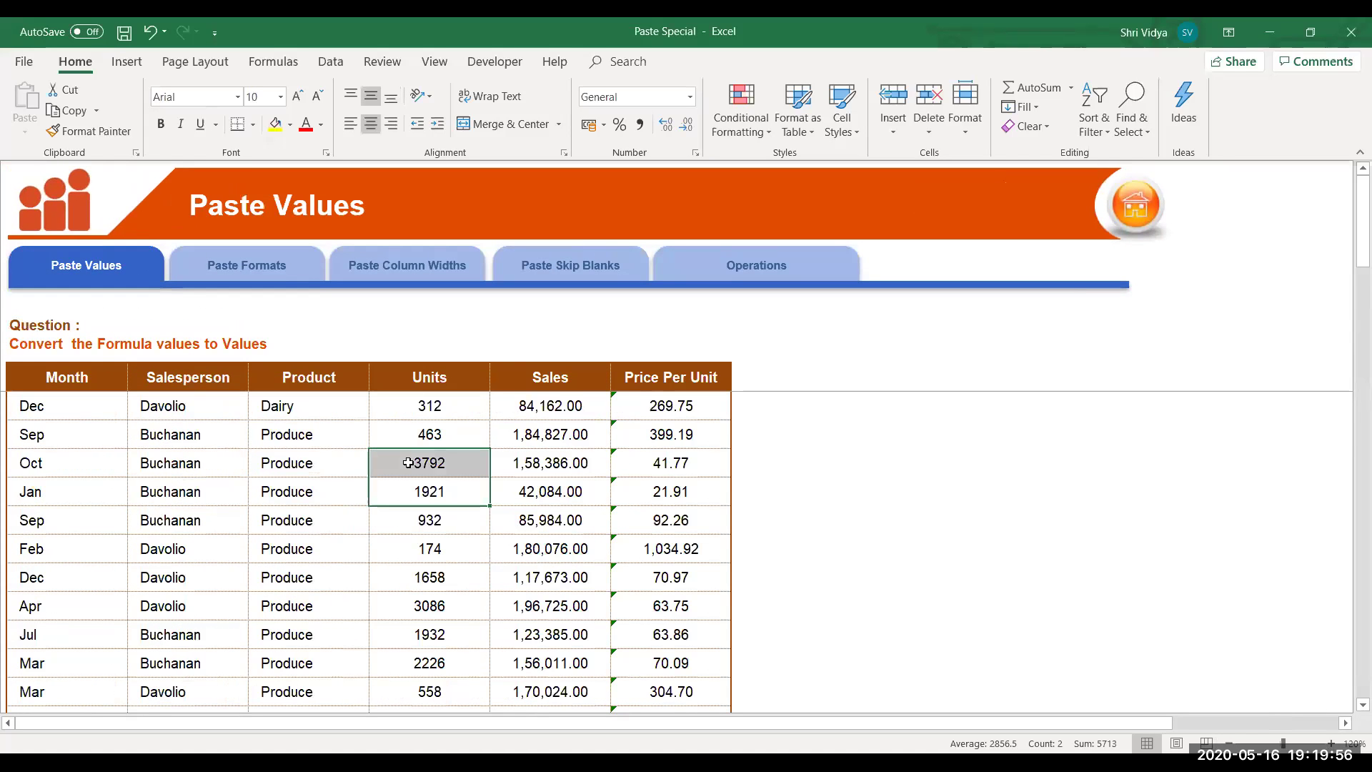
left_click(215, 415)
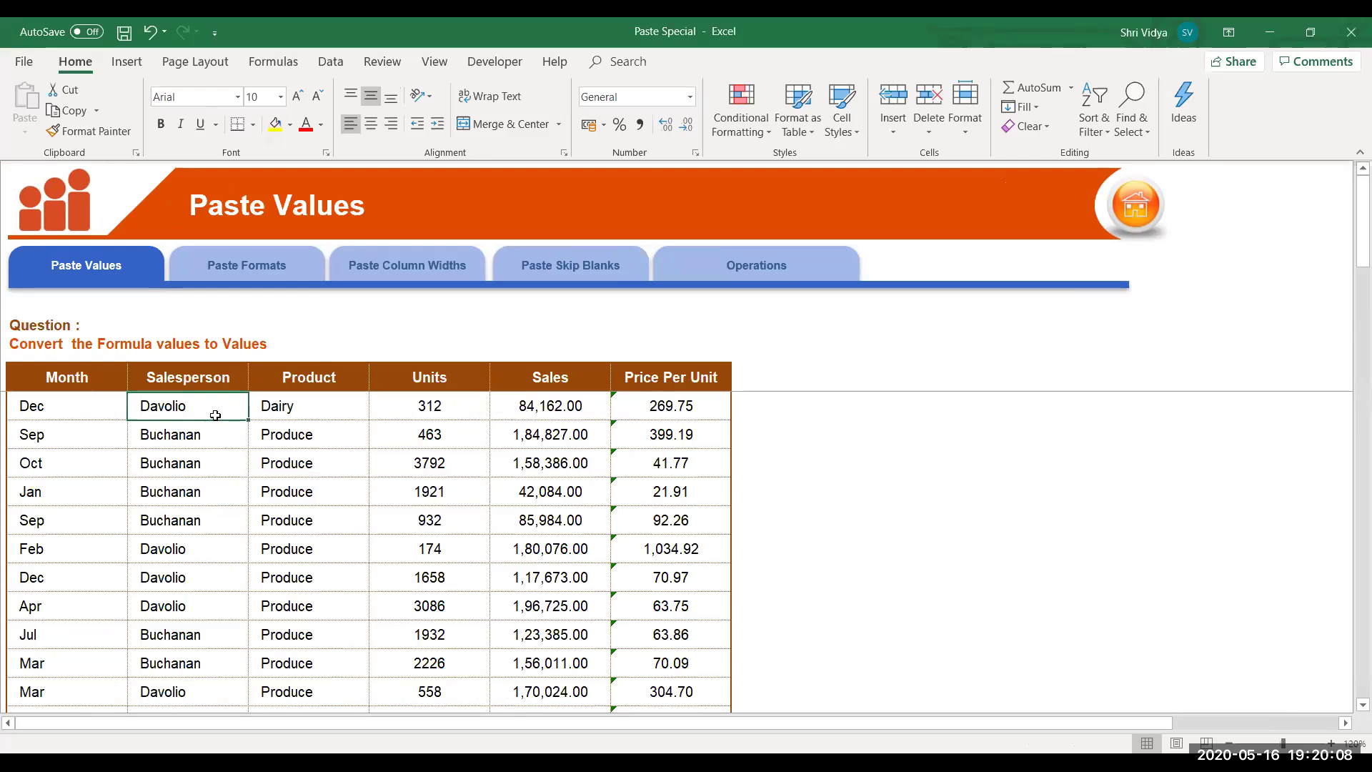
left_click(79, 376)
key("ctrl+shift+Right")
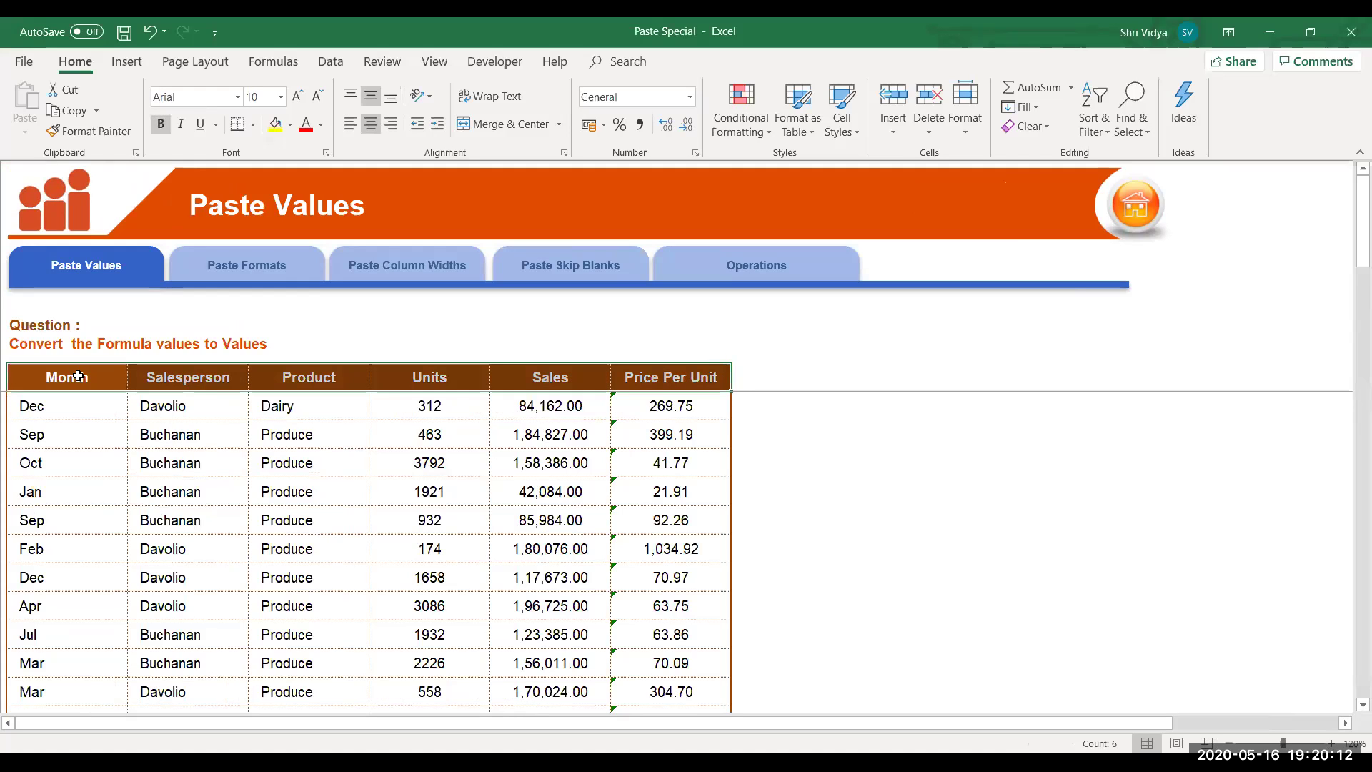
key("ctrl+shift+Down")
key("ctrl+c")
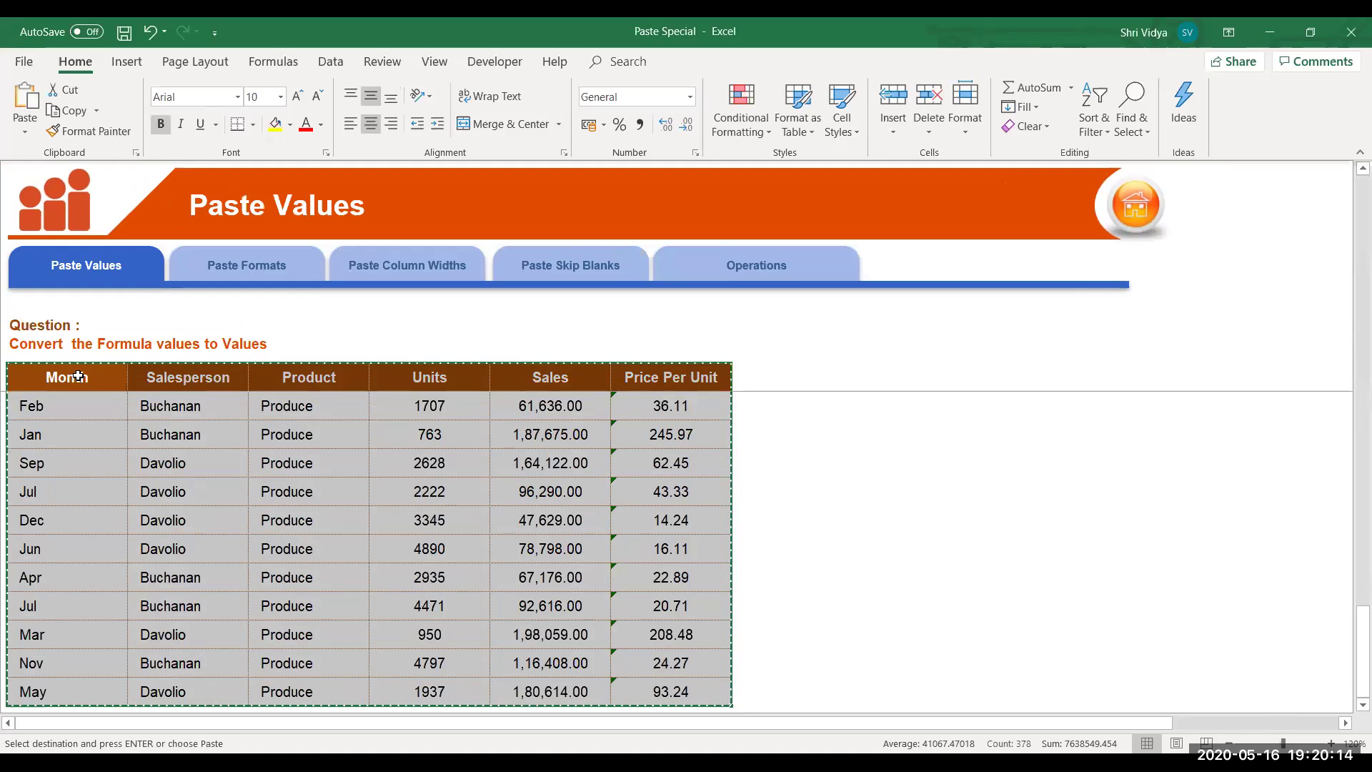
Paste the copied sales table normally at cell I7, leaving one blank column beside the original.
key("Right")
key("Right")
key("Right")
key("Right")
key("Right")
key("Right")
key("Right")
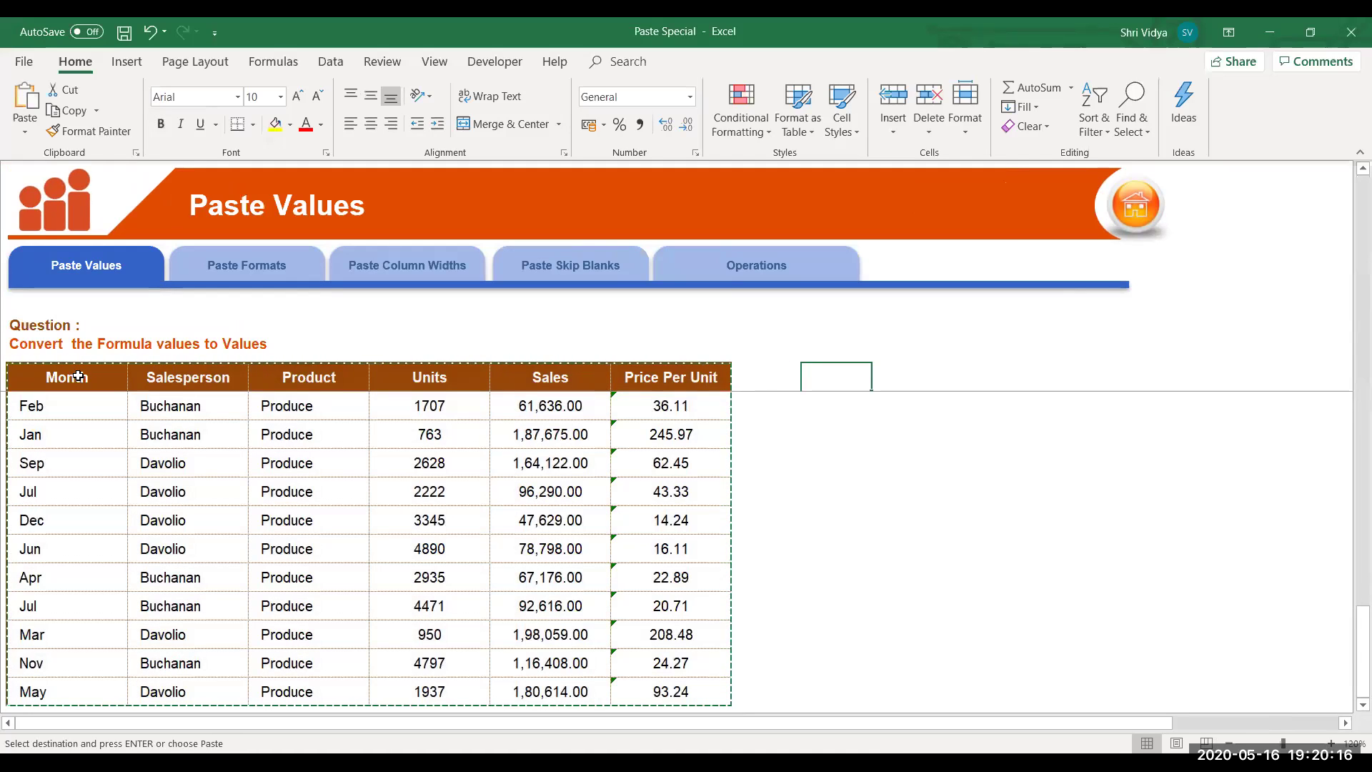
key("ctrl+v")
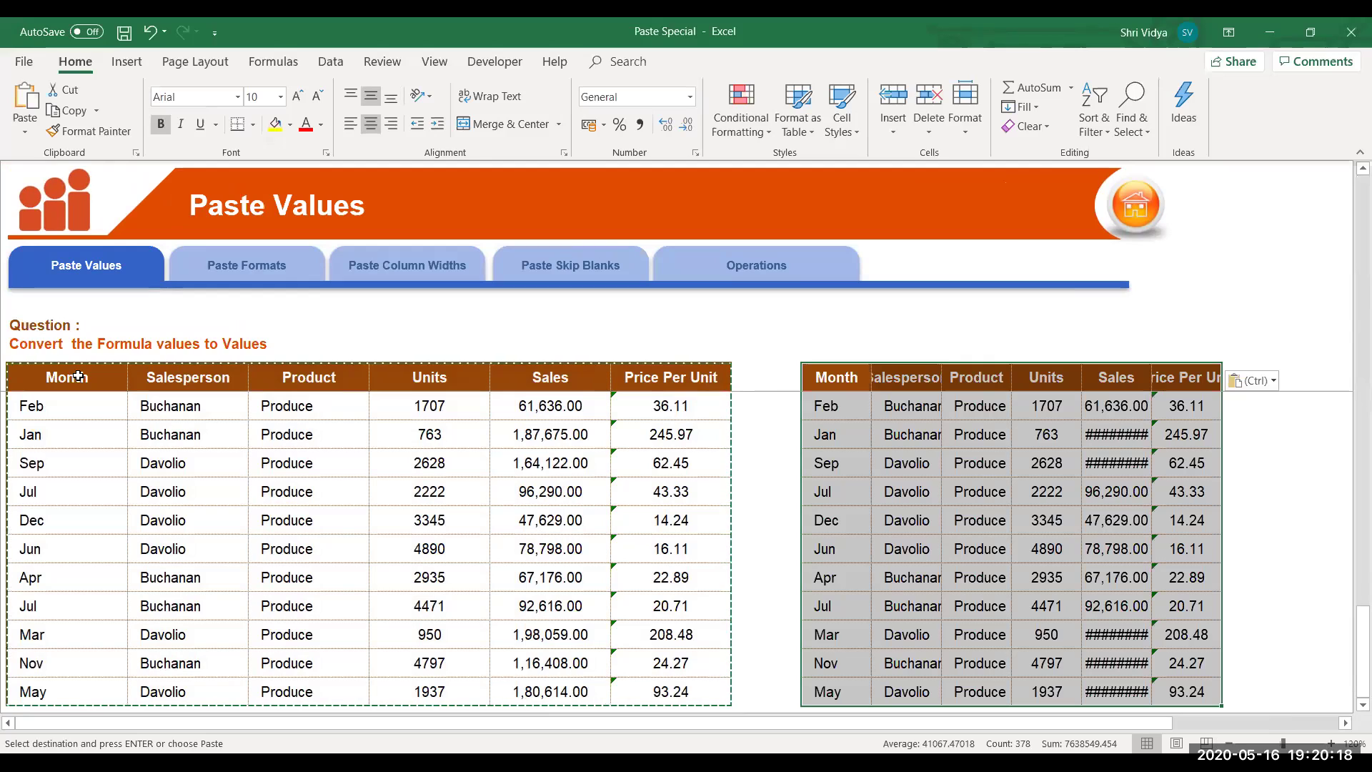
Undo the normal paste of the sales table, cancel the copy selection and return to the original table.
key("Escape")
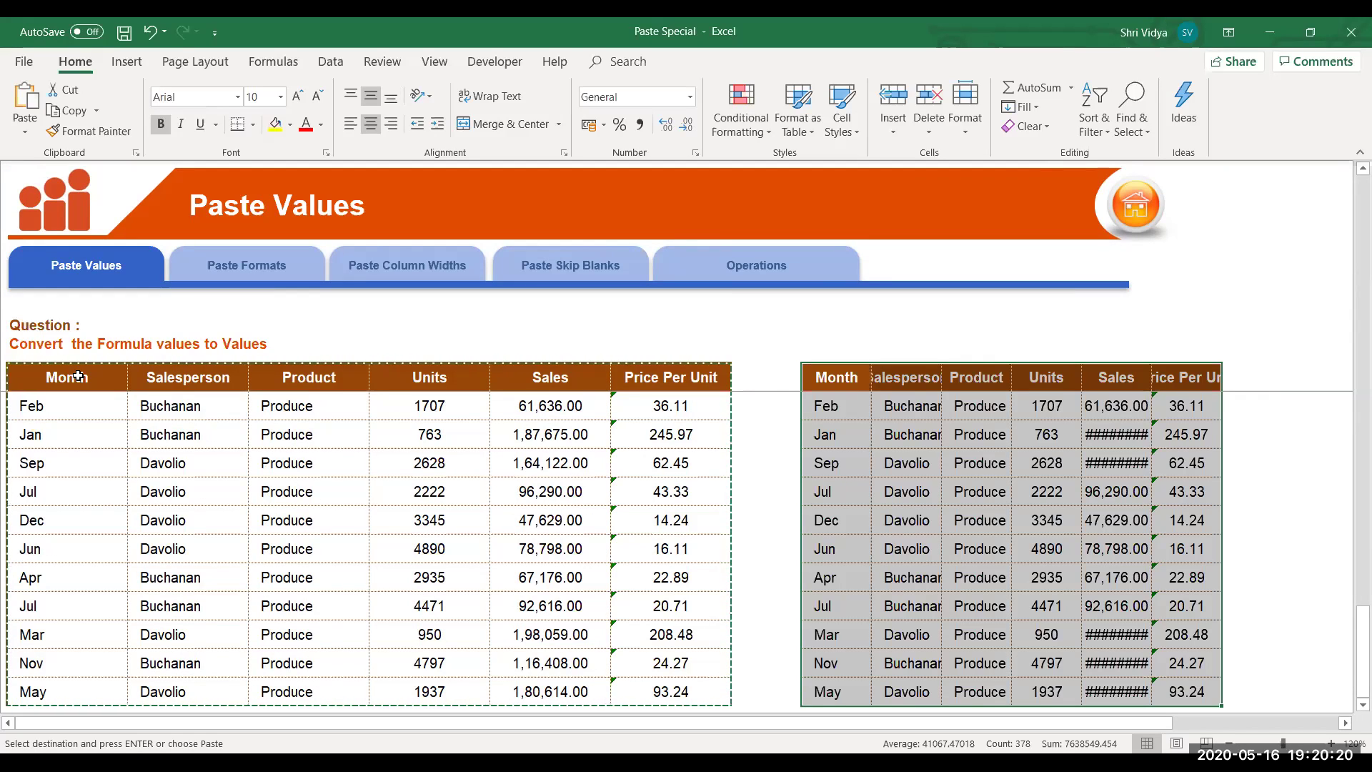
key("ctrl+z")
key("Escape")
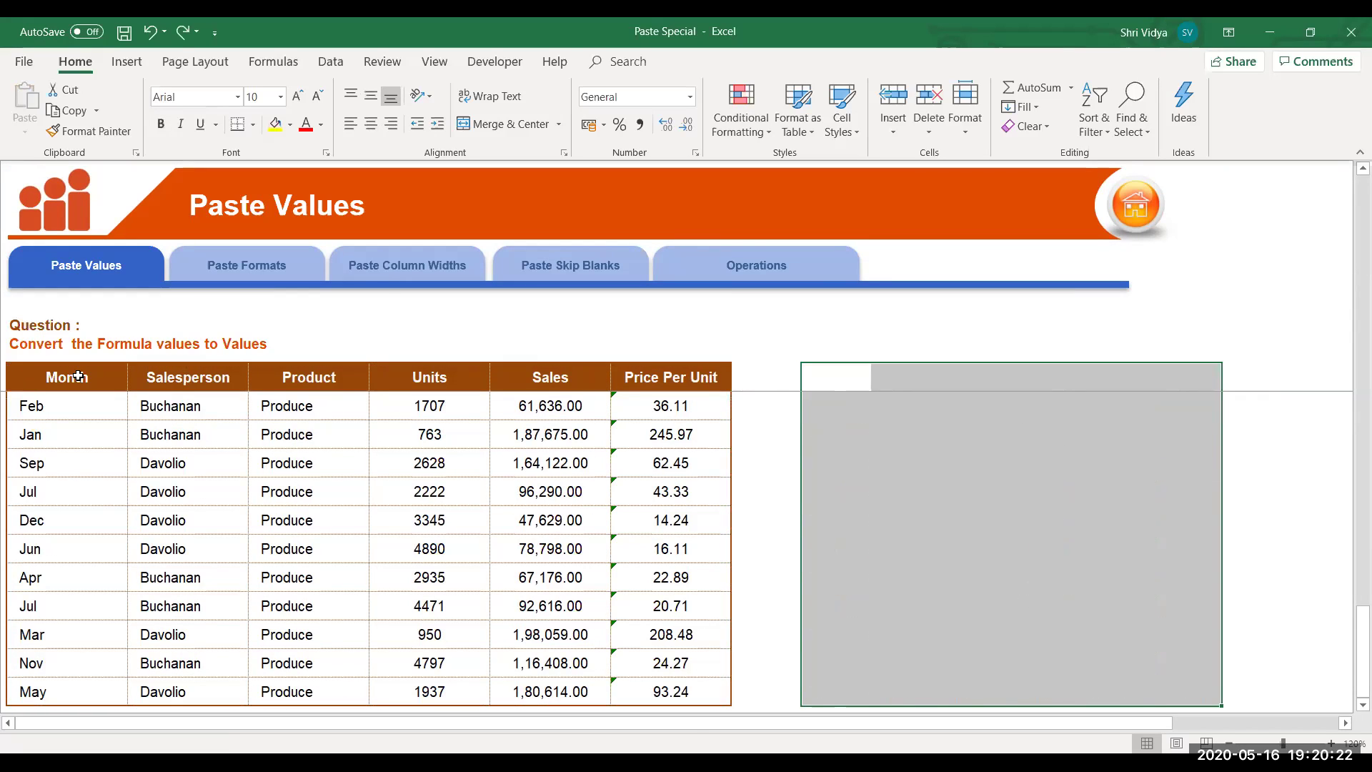
key("Left")
key("Left")
key("Left")
key("Home")
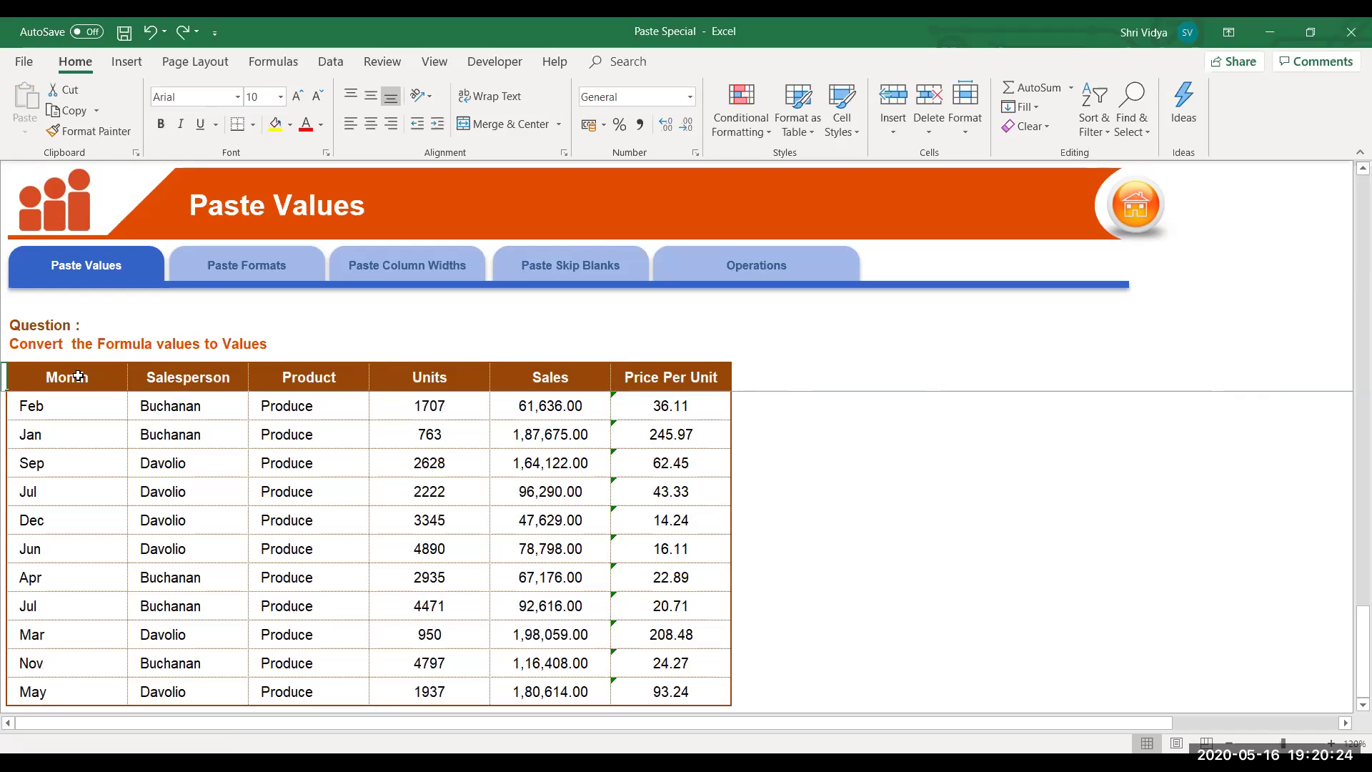
key("Down")
key("Up")
key("Right")
key("Up")
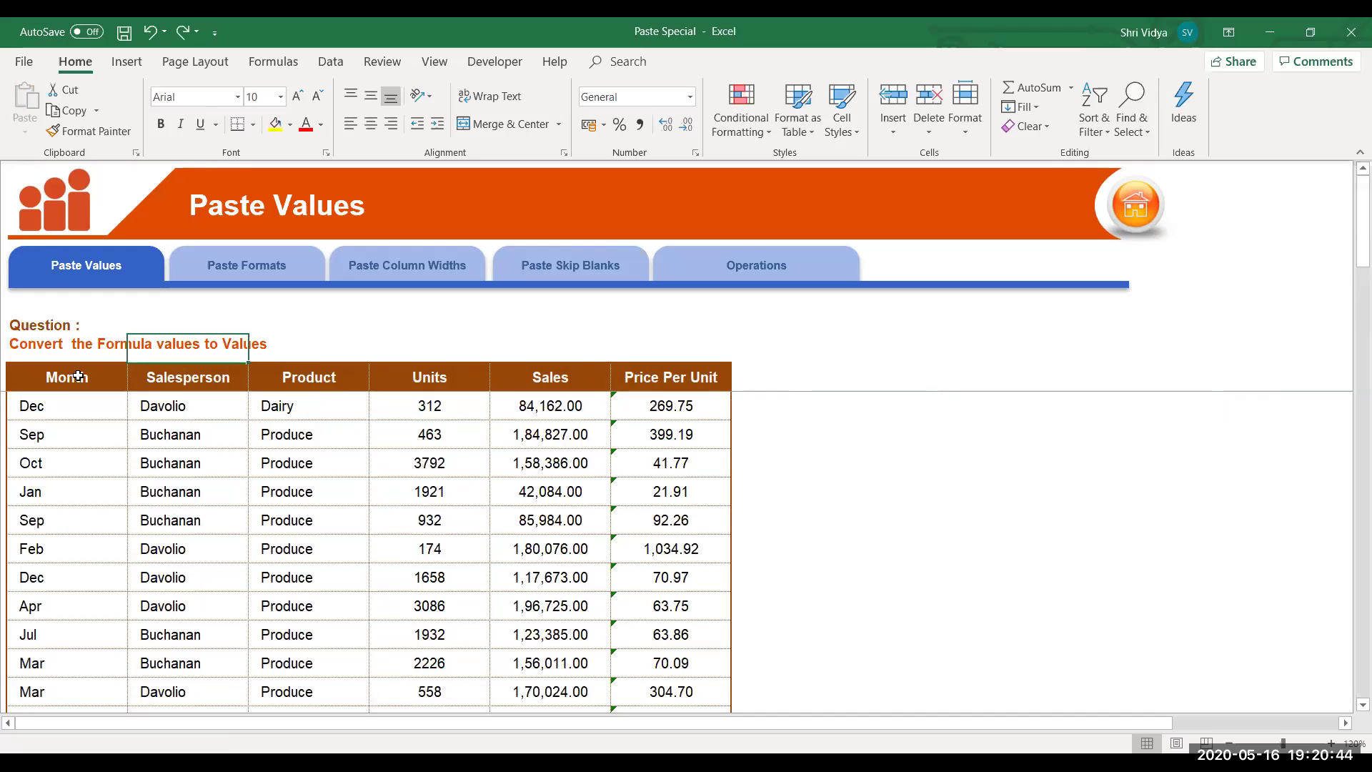
Copy the complete sales table again, from the Month header to the last Price Per Unit row.
left_click(76, 377)
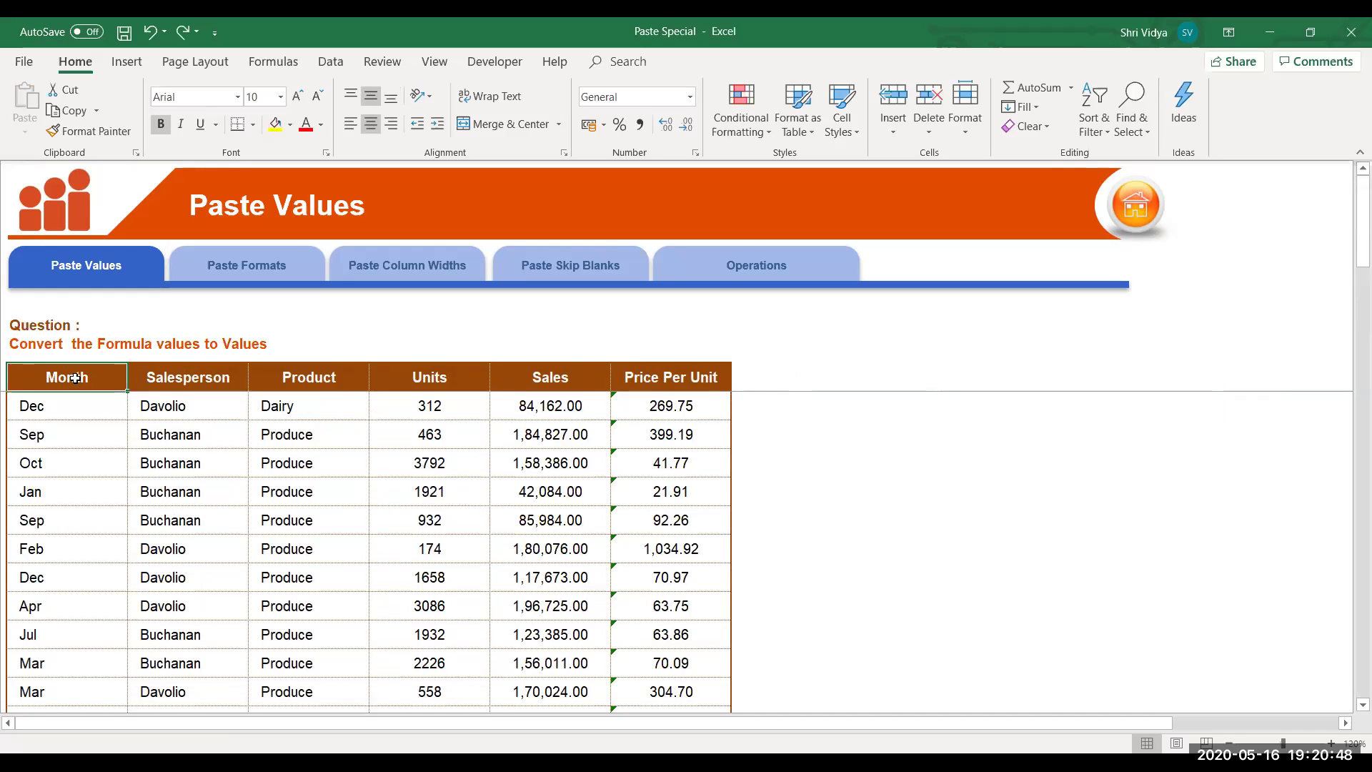
key("ctrl+shift+Down")
key("ctrl+shift+Right")
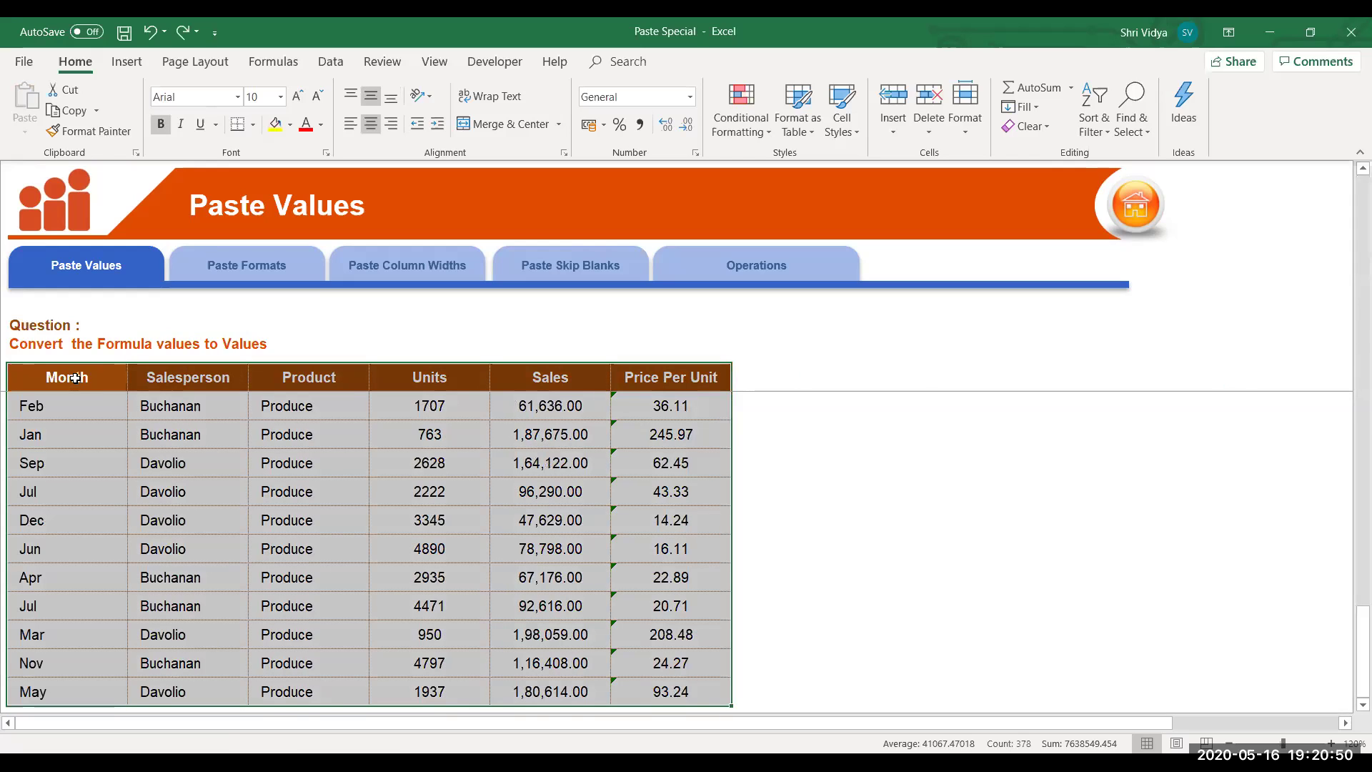
key("ctrl+c")
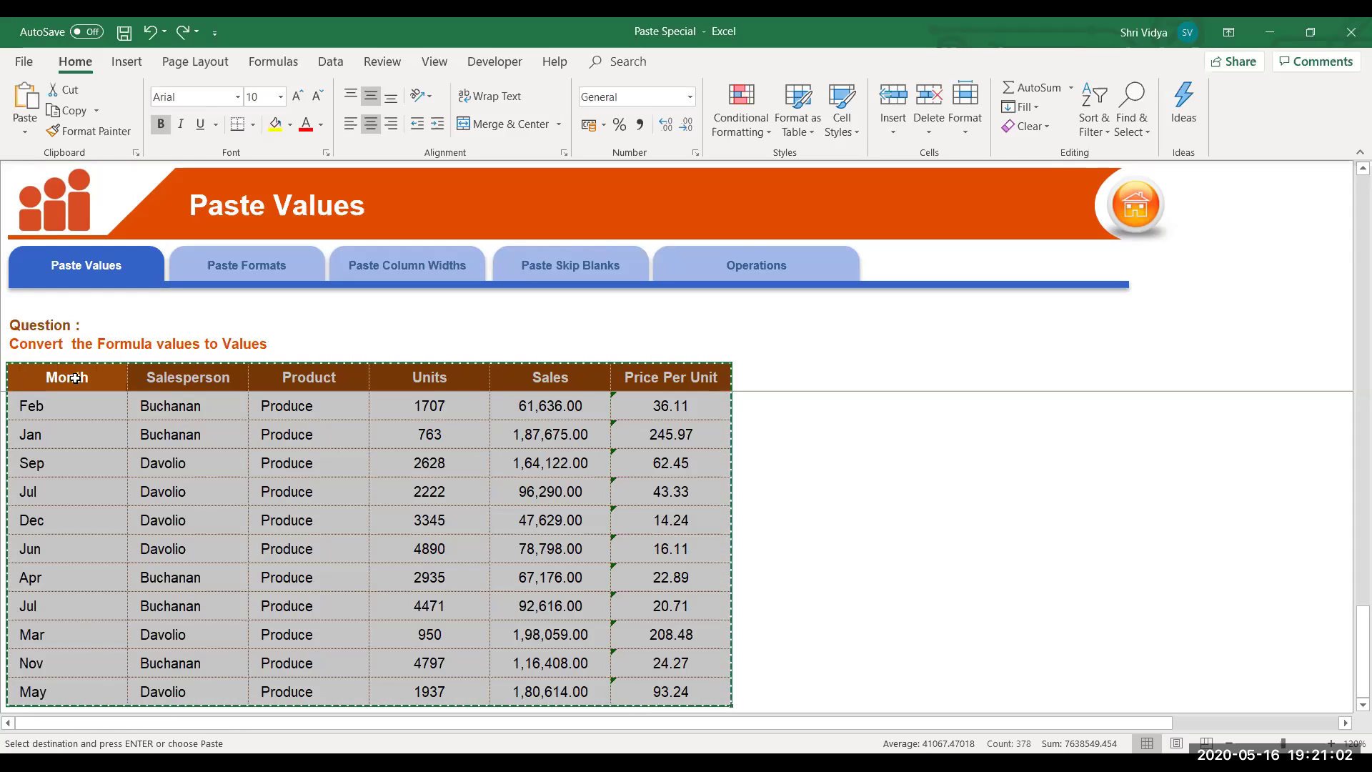
Paste only the formulas of the copied table at cell I7 using Paste Special.
key("Right")
key("Right")
key("Right")
key("Right")
key("Right")
key("Right")
key("Right")
key("Right")
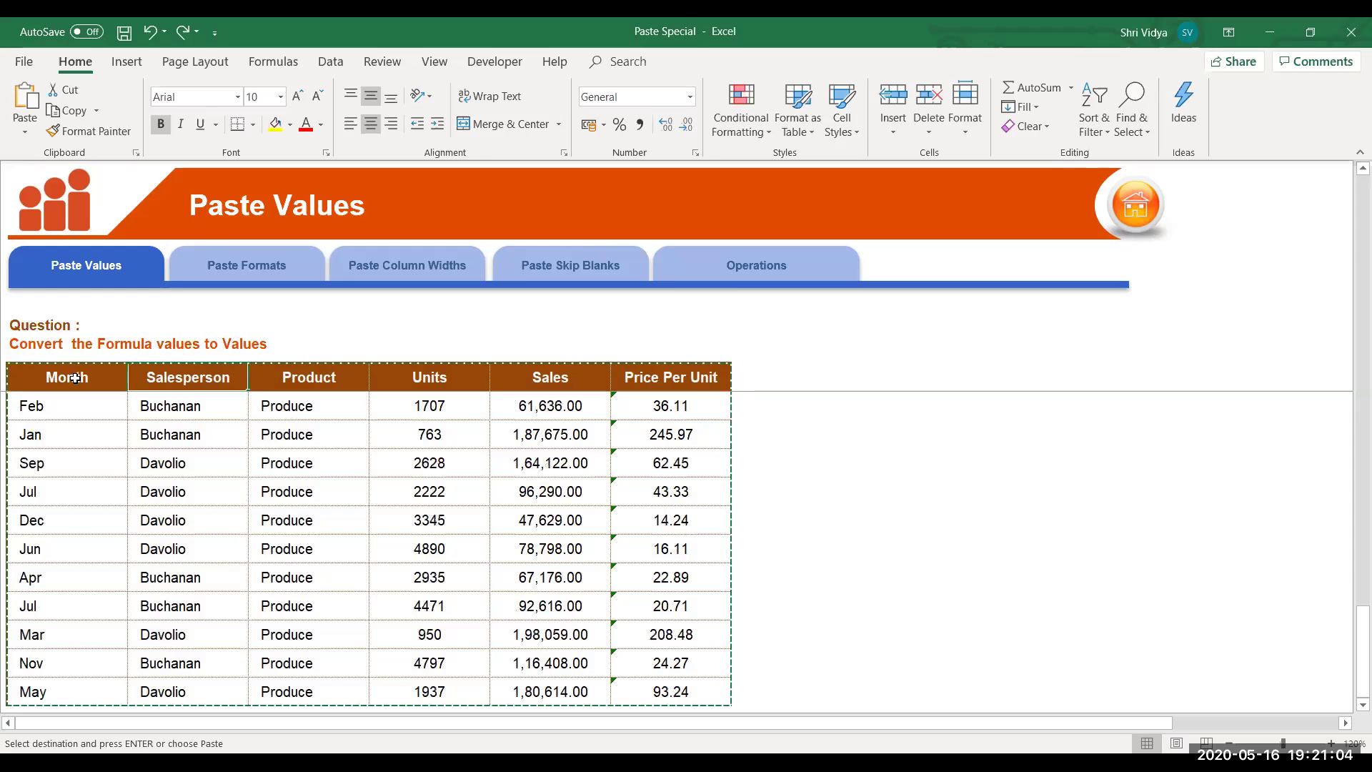
key("Left")
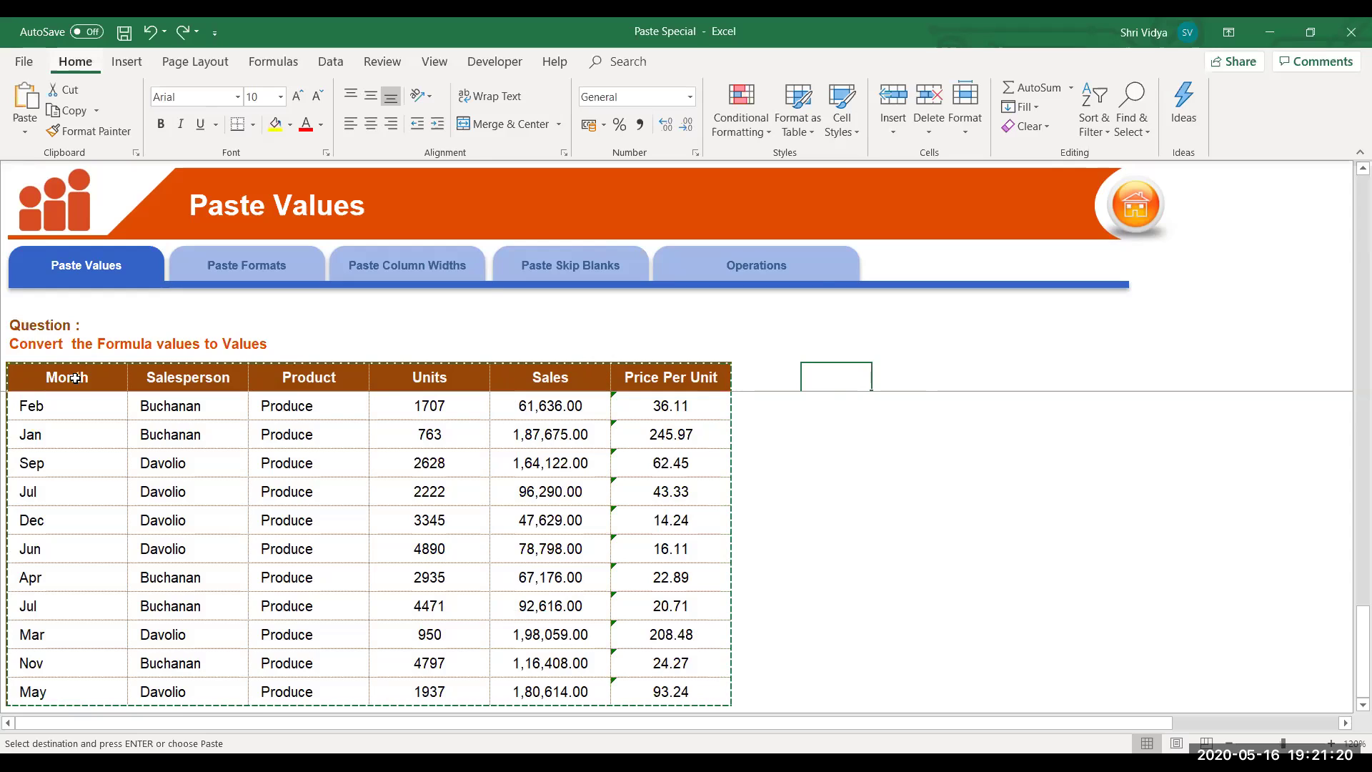
key("ctrl+alt+v")
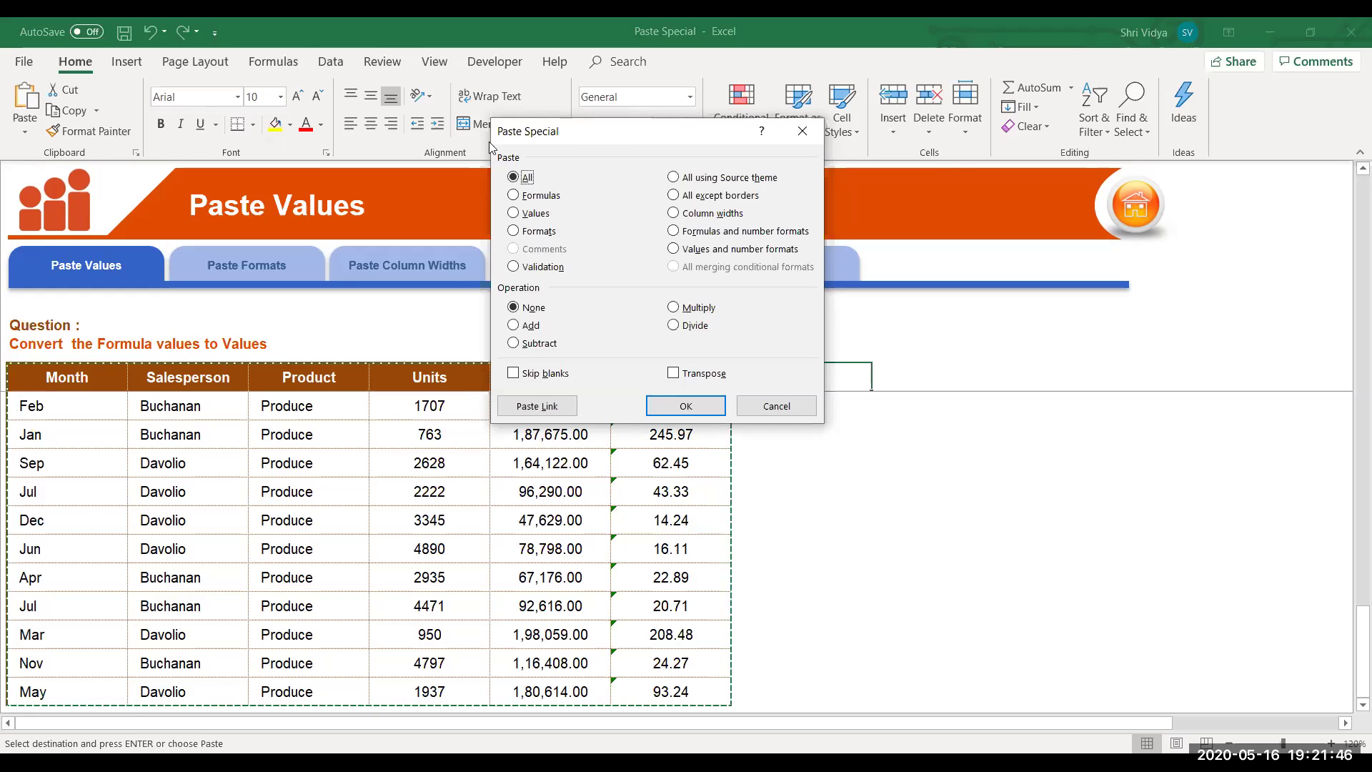
left_click_drag(619, 142, 489, 148)
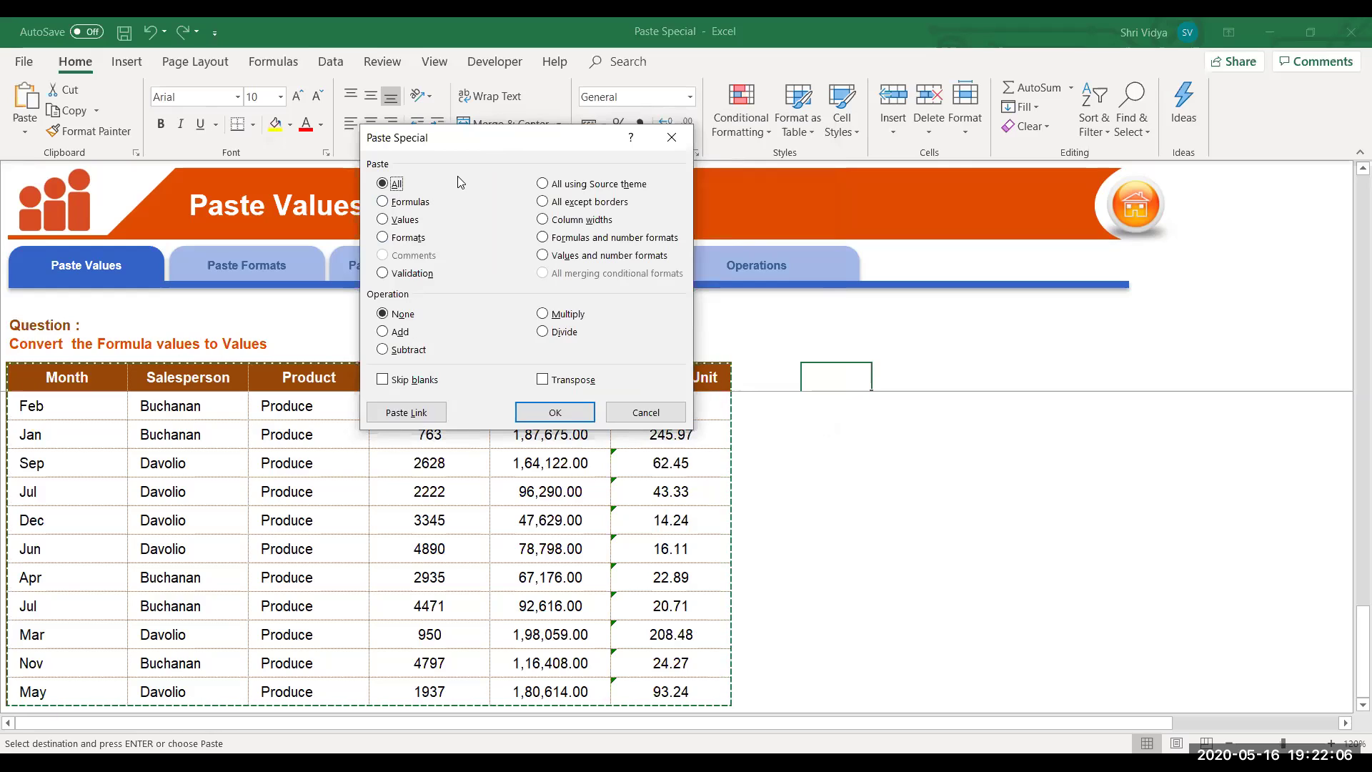
left_click(392, 207)
key("alt+w")
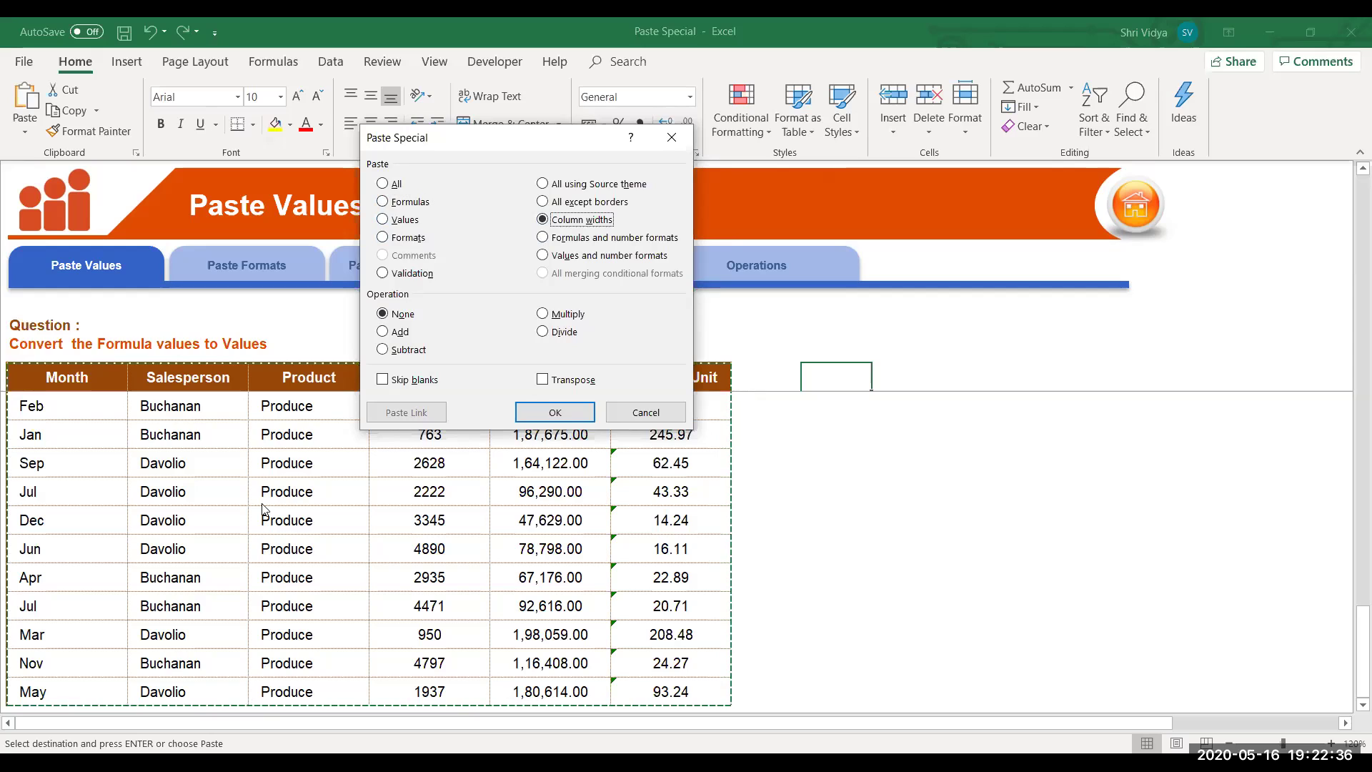
key("f")
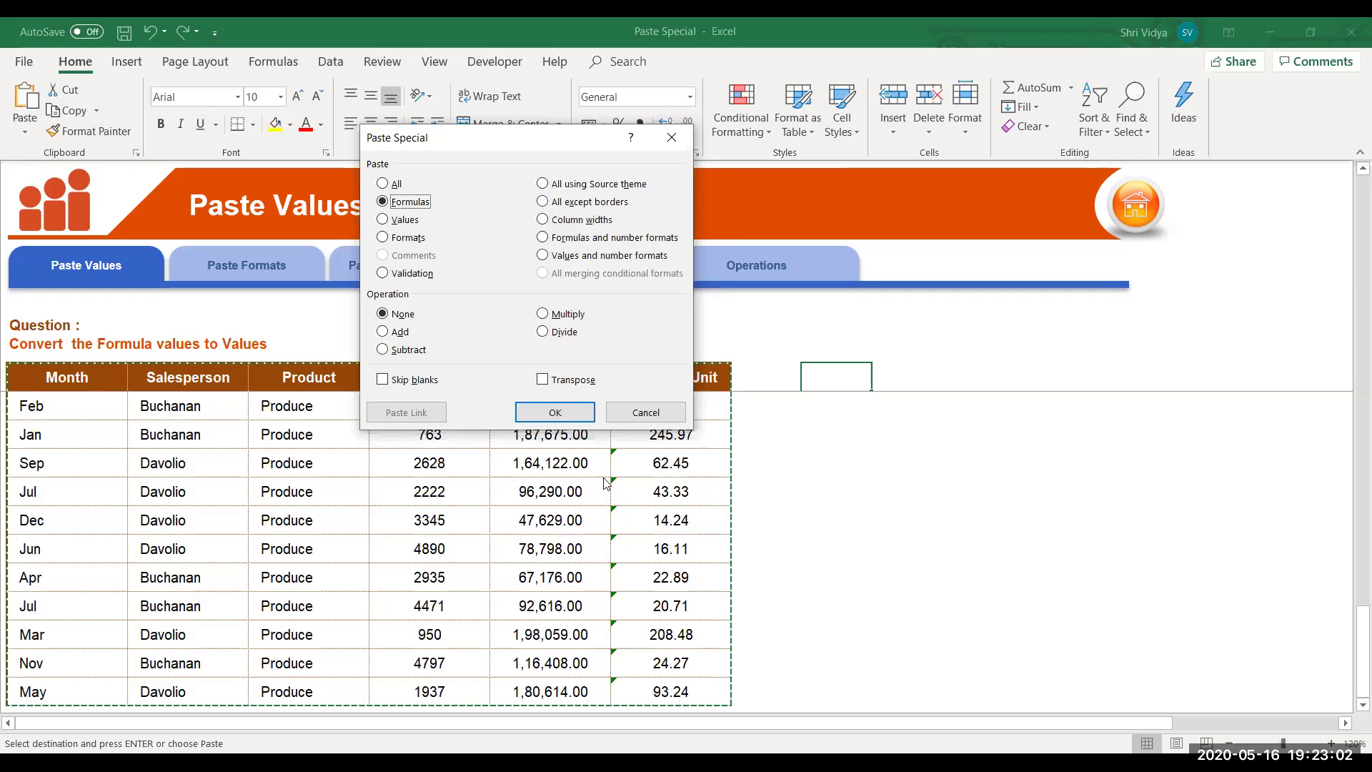
left_click(555, 412)
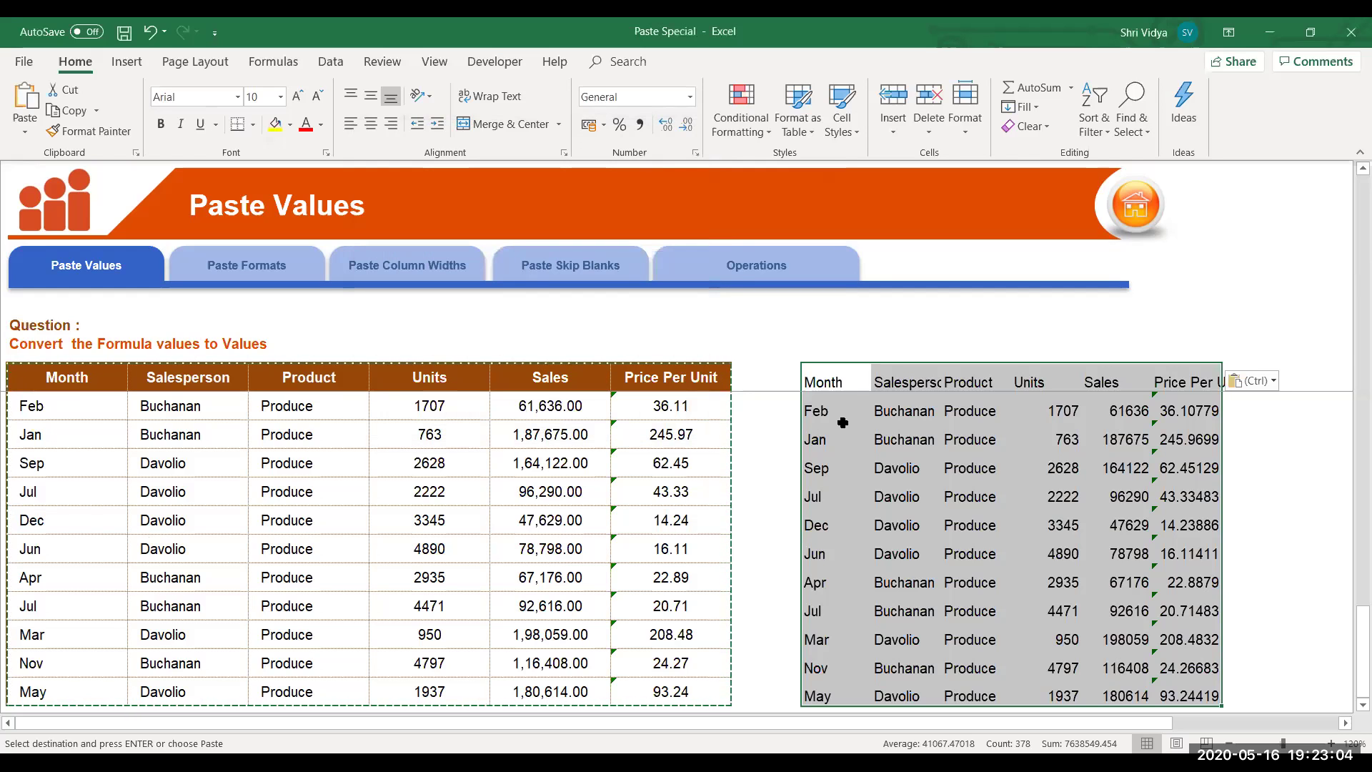
Show the formula bar and inspect the formula in the first visible Price Per Unit cell of the pasted copy.
left_click(952, 428)
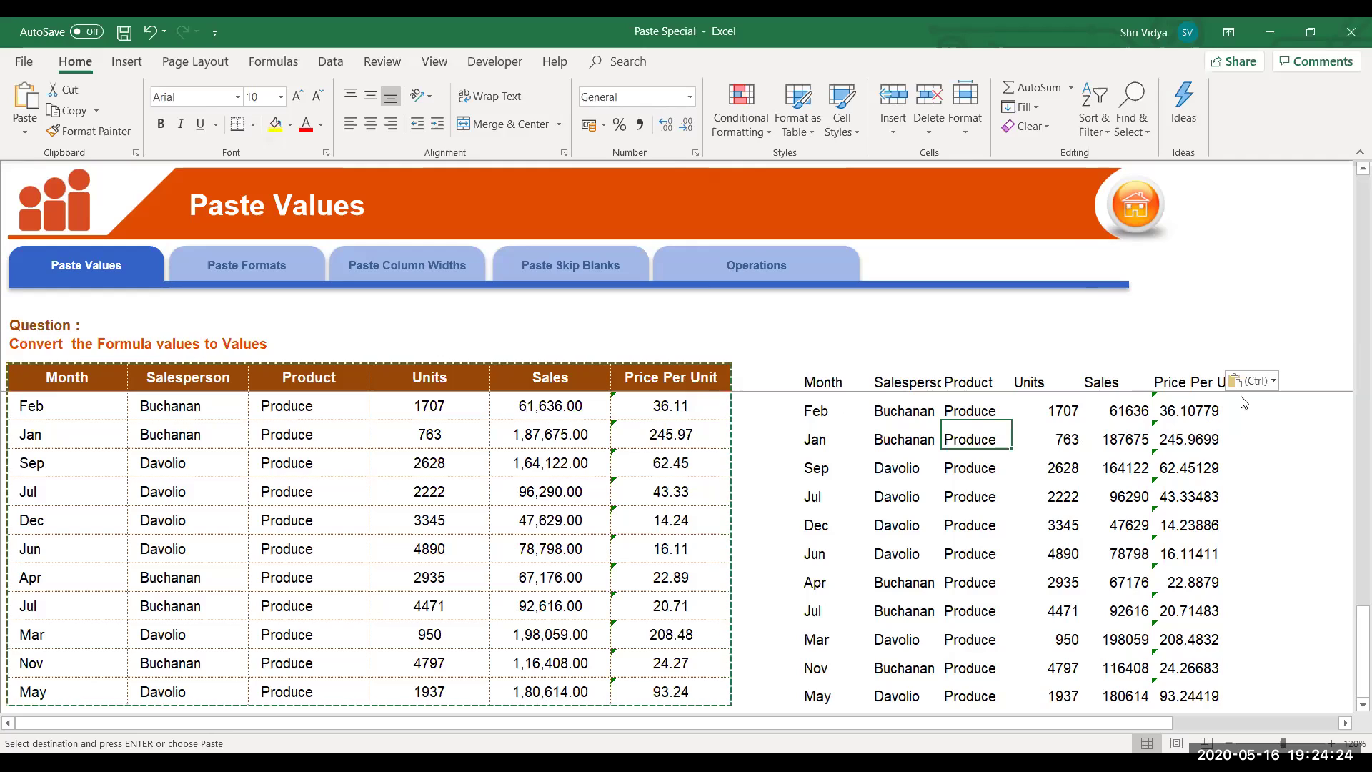
left_click(1179, 410)
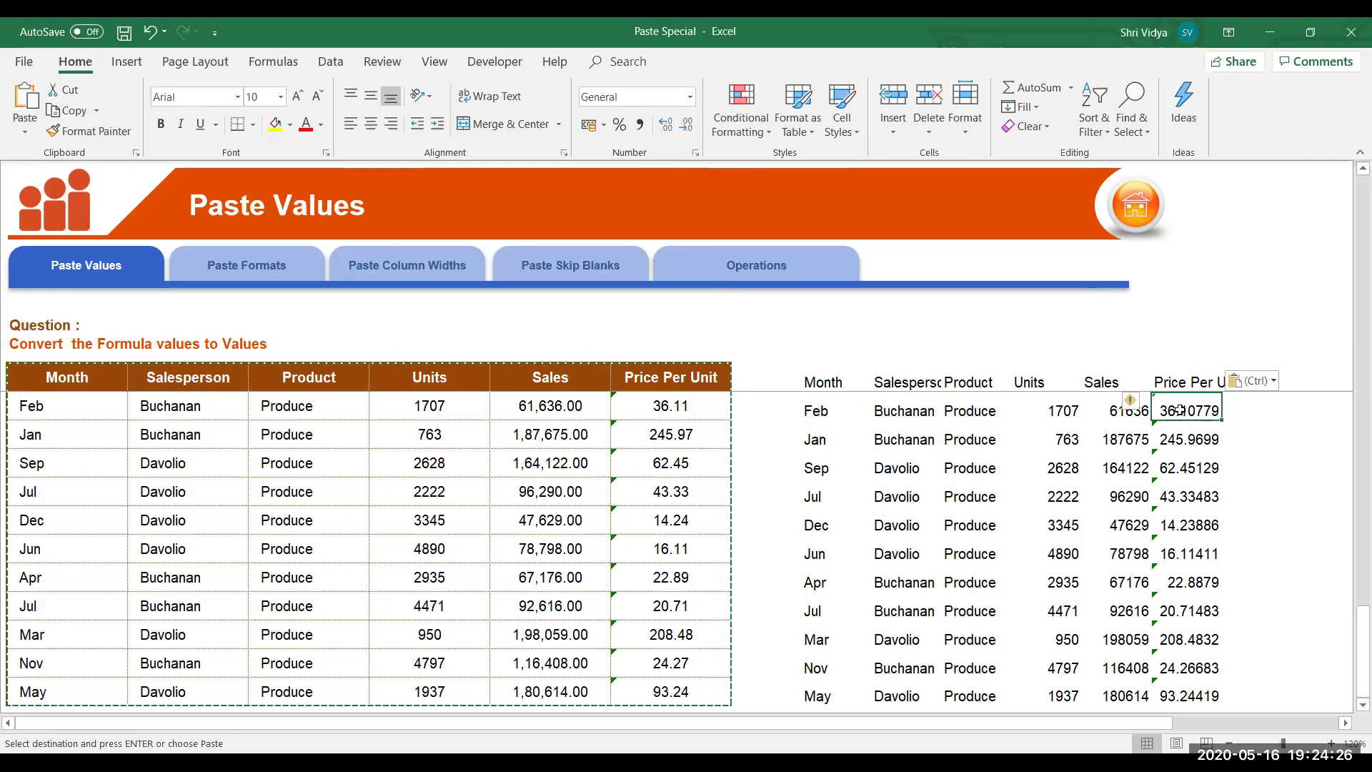
left_click(434, 62)
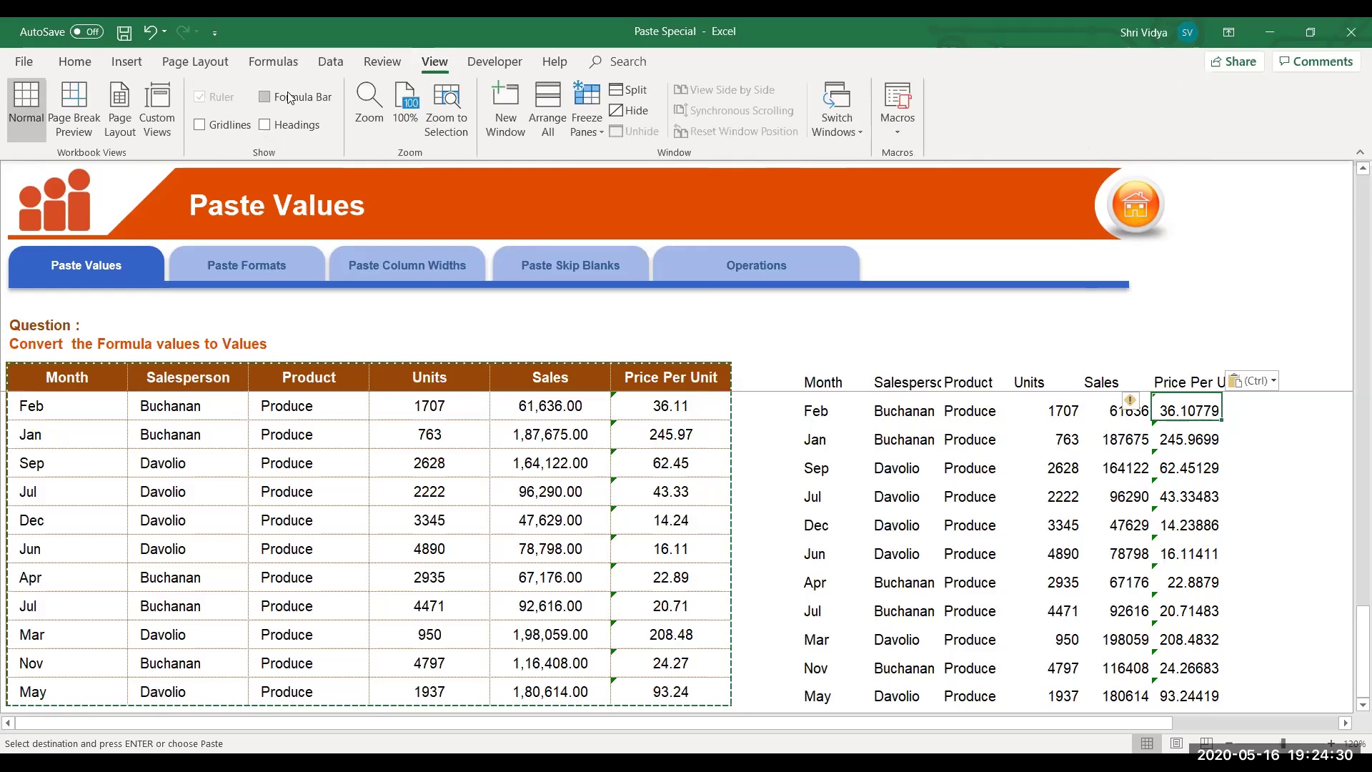
left_click(265, 97)
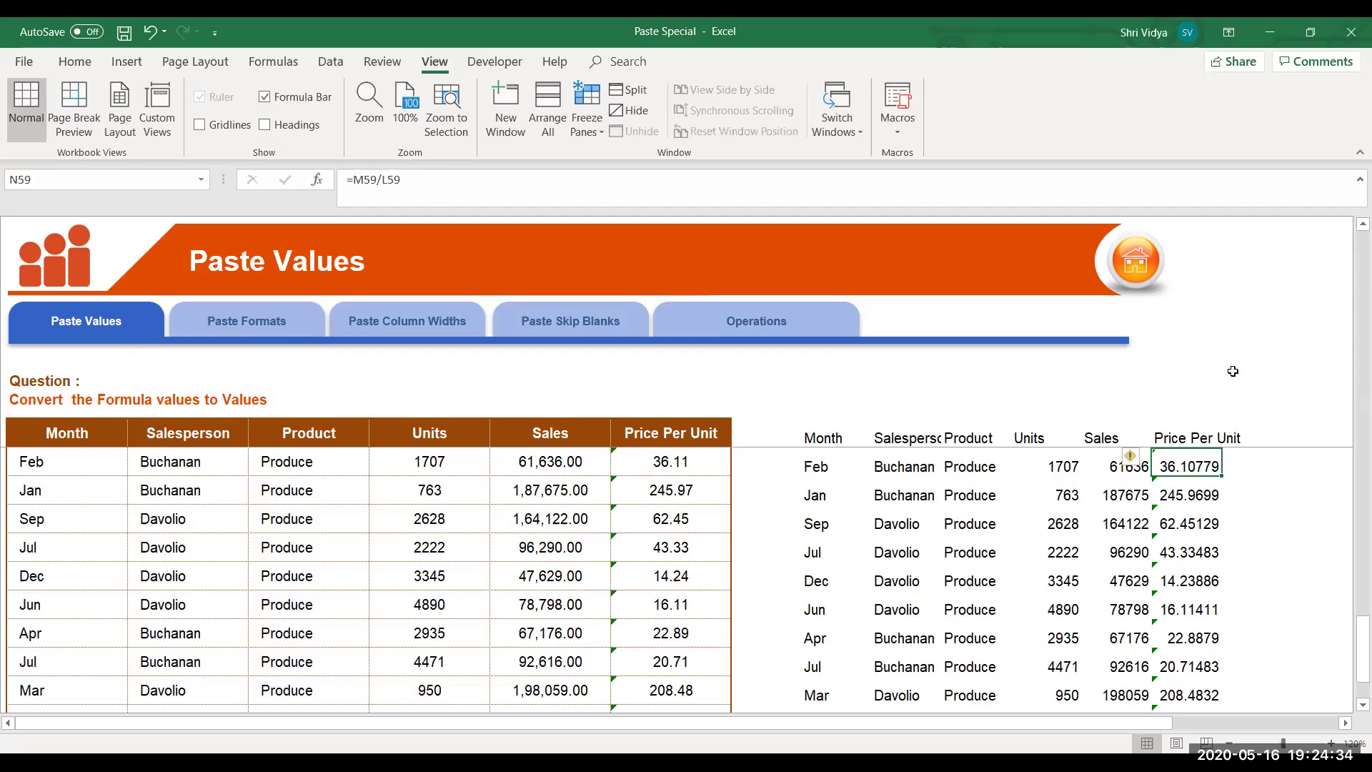
Check the contents of the Sales cell and the first visible Month-to-Sales rows in the formulas-only copy.
left_click(1094, 473)
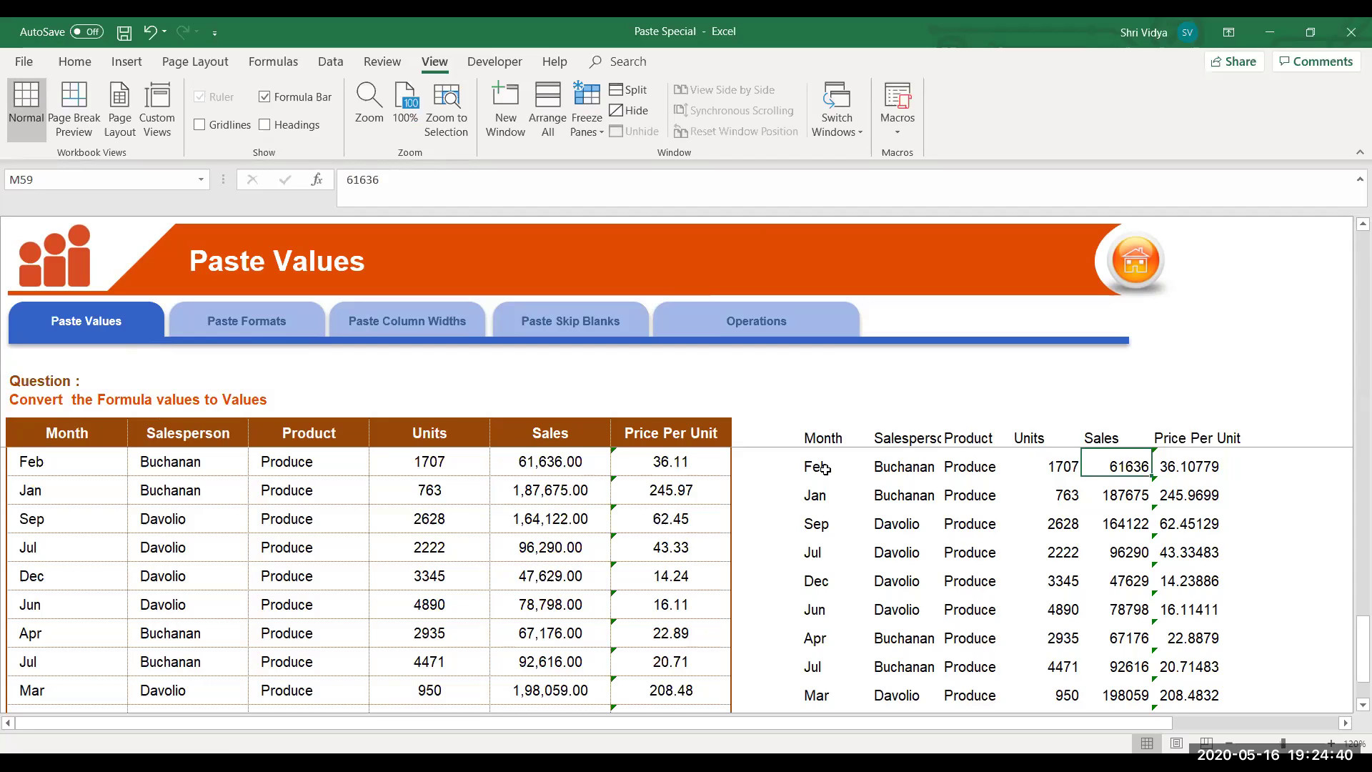
left_click_drag(825, 465, 1125, 518)
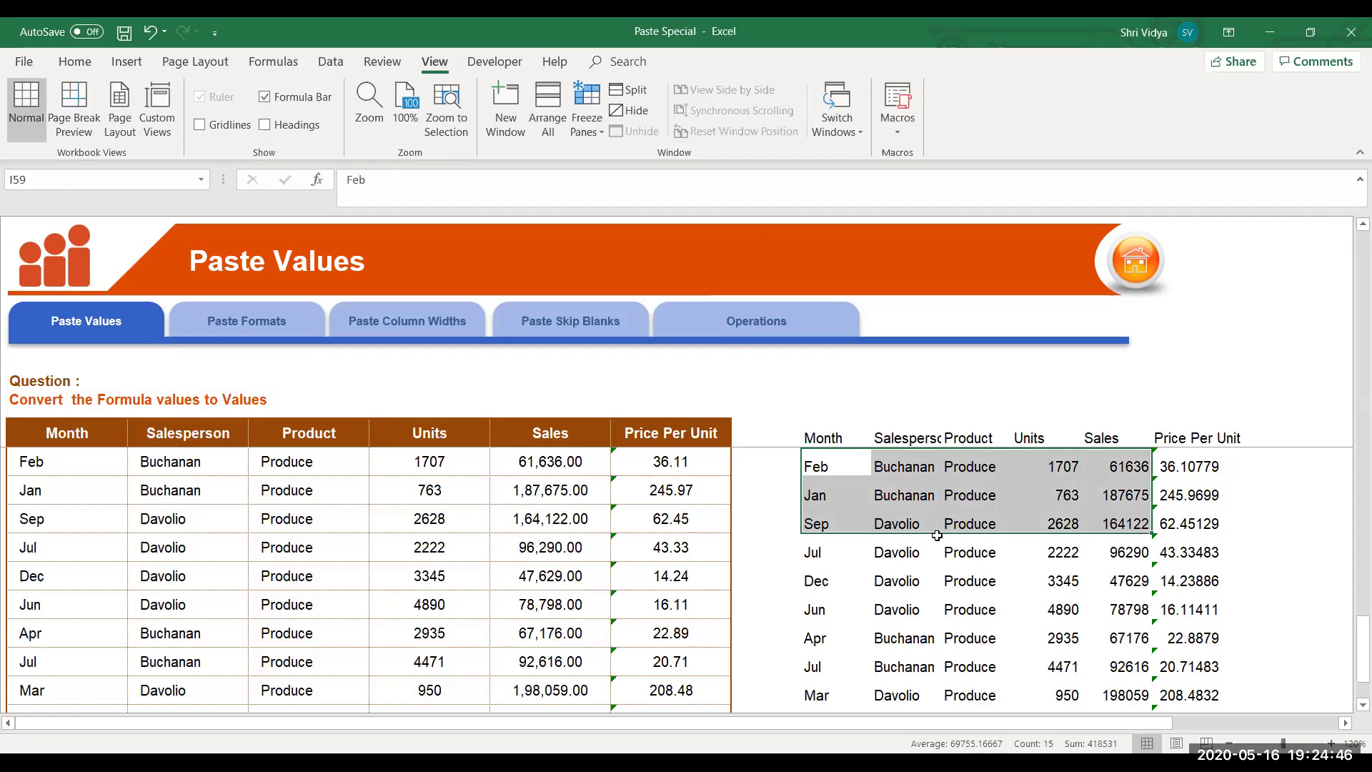
left_click(1299, 435)
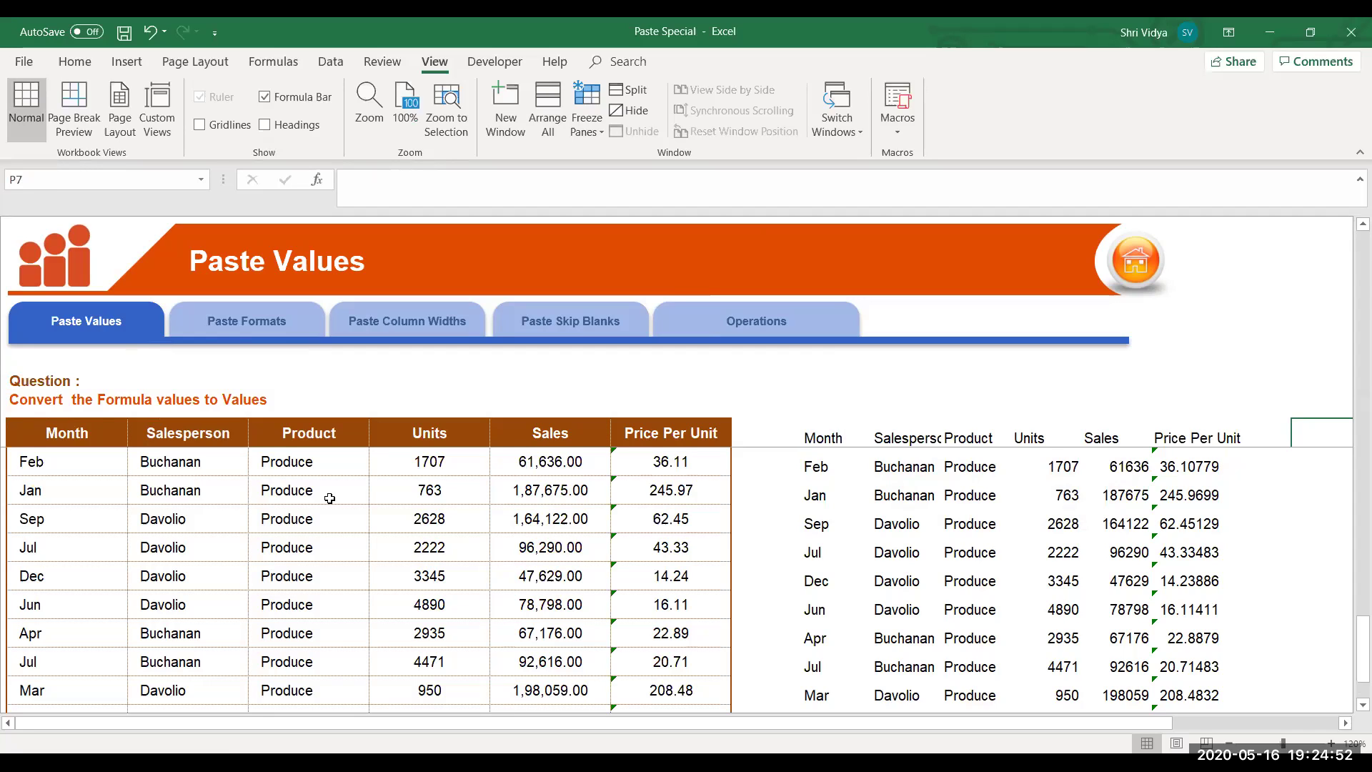
Select the original sales table from the Month header across and down to its end, and copy it.
left_click(100, 429)
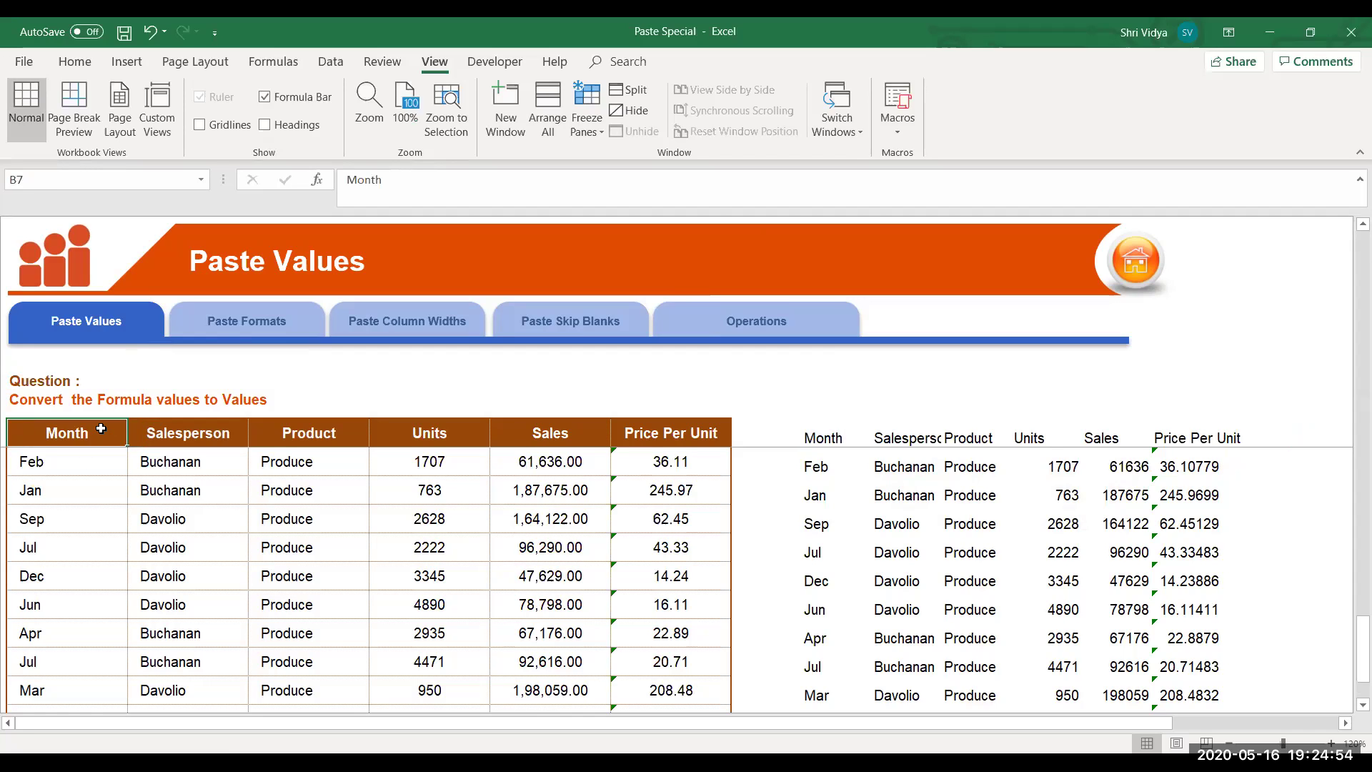
key("ctrl+shift+Right")
key("ctrl+shift+Down")
key("ctrl+c")
Paste only the values of the copied table at cell P7, beside the formulas-only copy, using Paste Special.
key("Right")
key("Right")
key("Right")
key("Right")
key("Right")
key("Right")
key("Right")
key("Right")
key("Right")
key("Right")
key("Right")
key("Right")
key("Right")
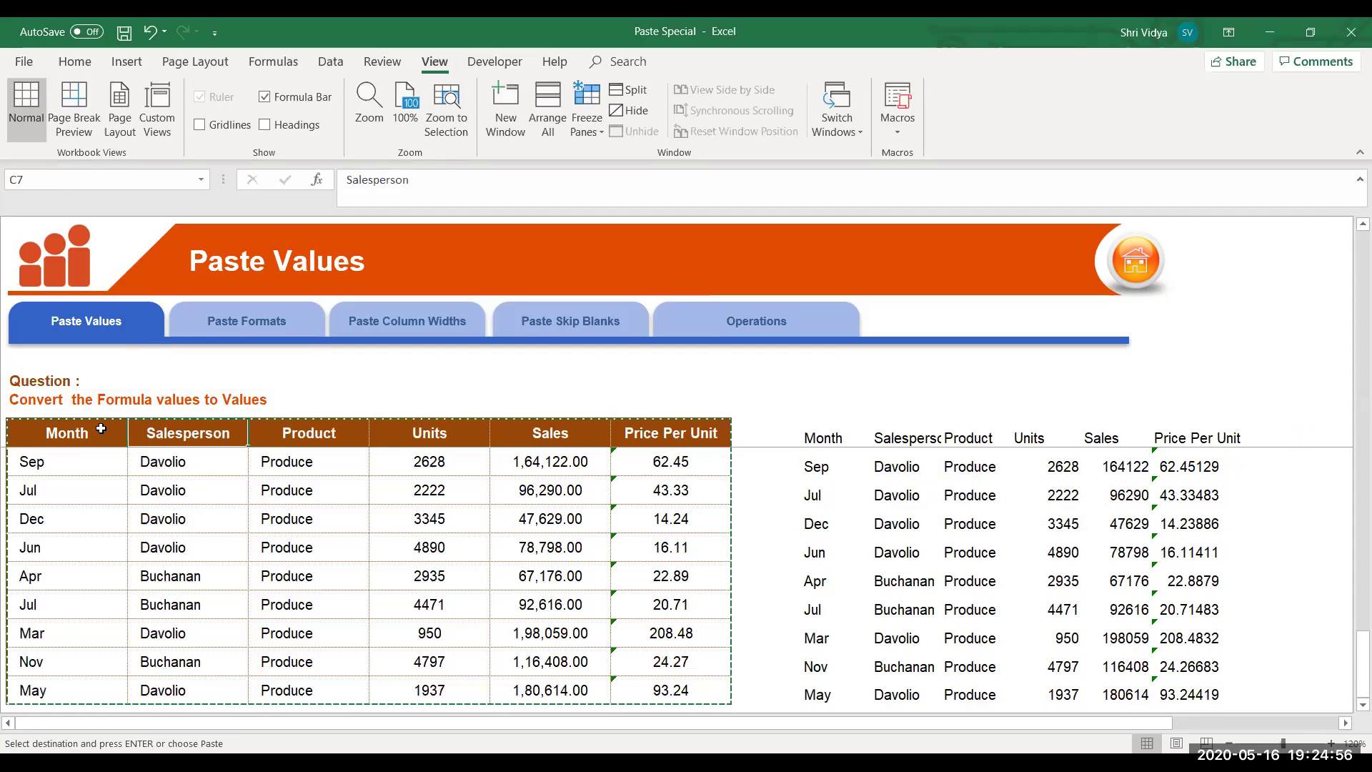
key("Right")
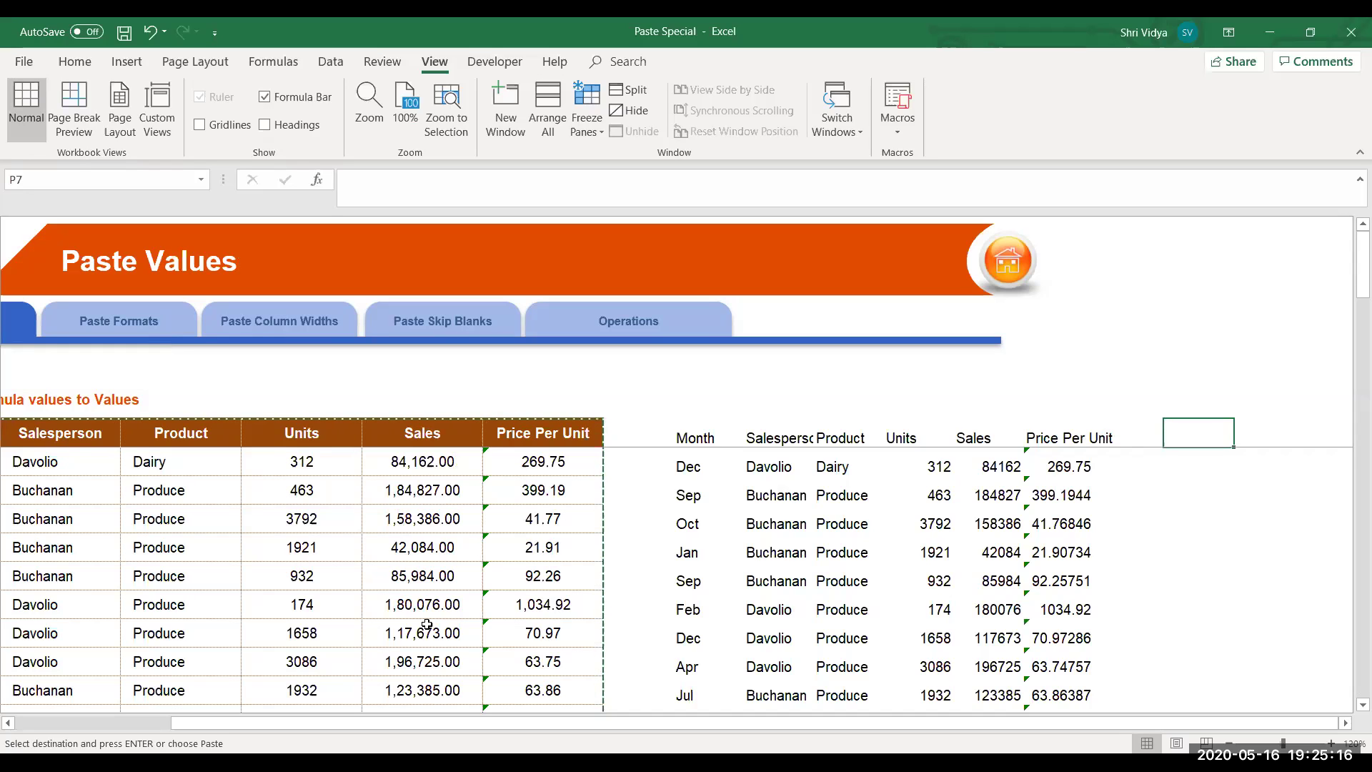
key("ctrl+alt+v")
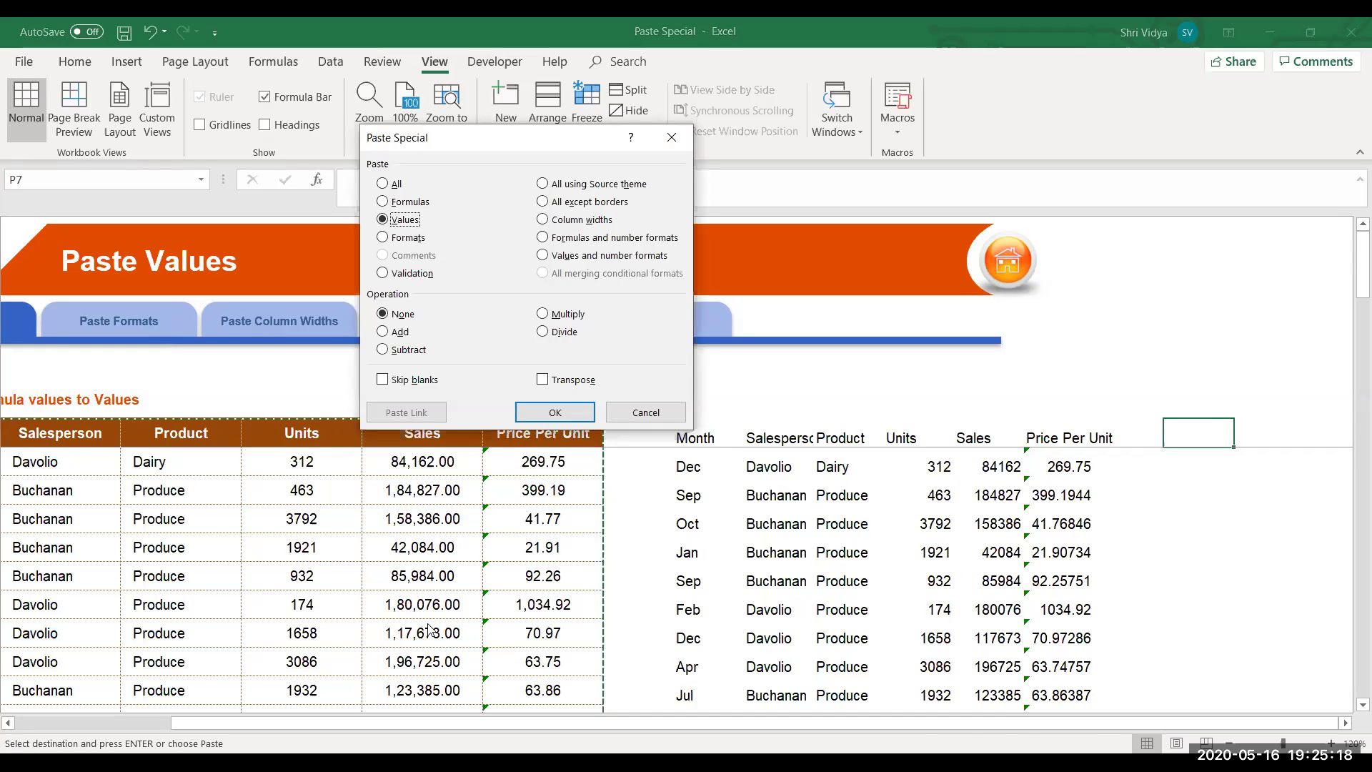
key("Return")
Compare the first Price Per Unit cell of the values-only copy with its counterpart in the formulas-only copy, then select cell W7.
key("Right")
key("Right")
key("Right")
key("Right")
key("Right")
key("Right")
key("Right")
key("Right")
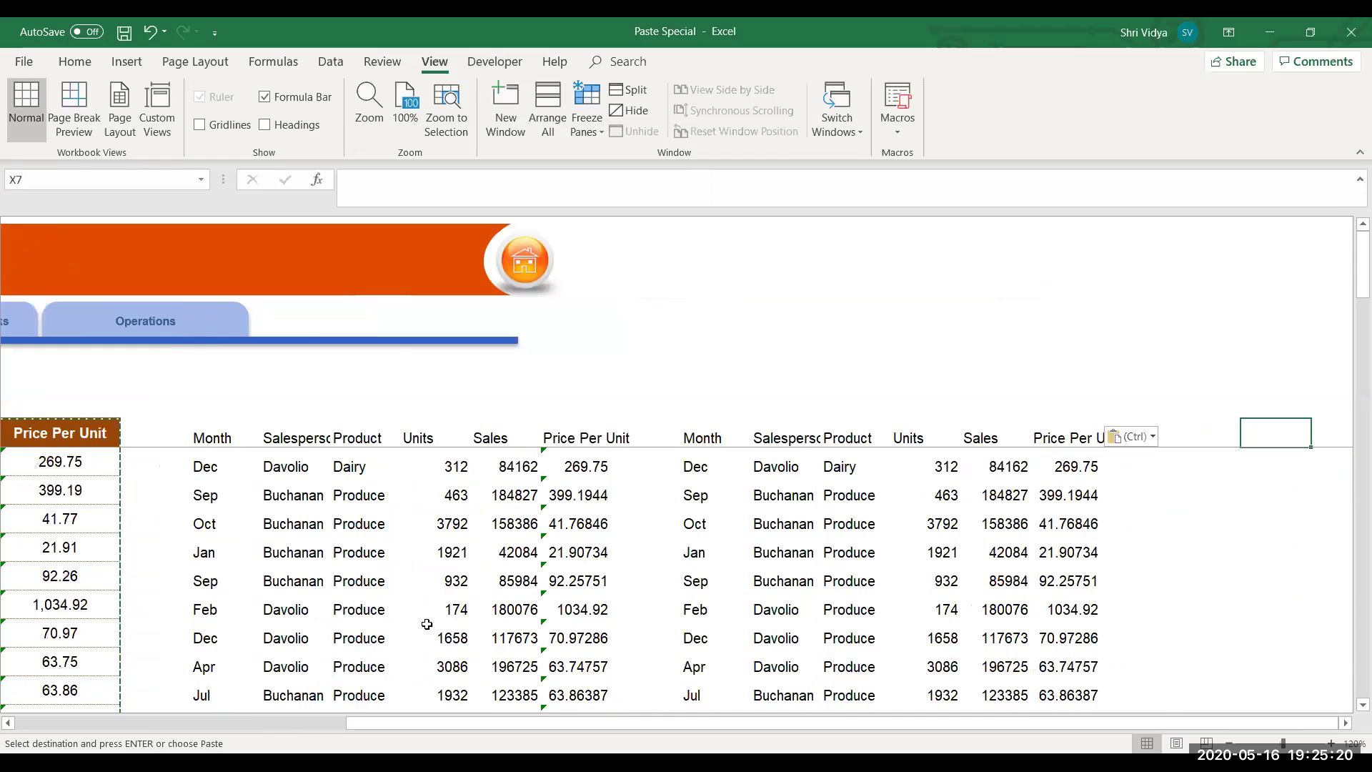
left_click(1084, 460)
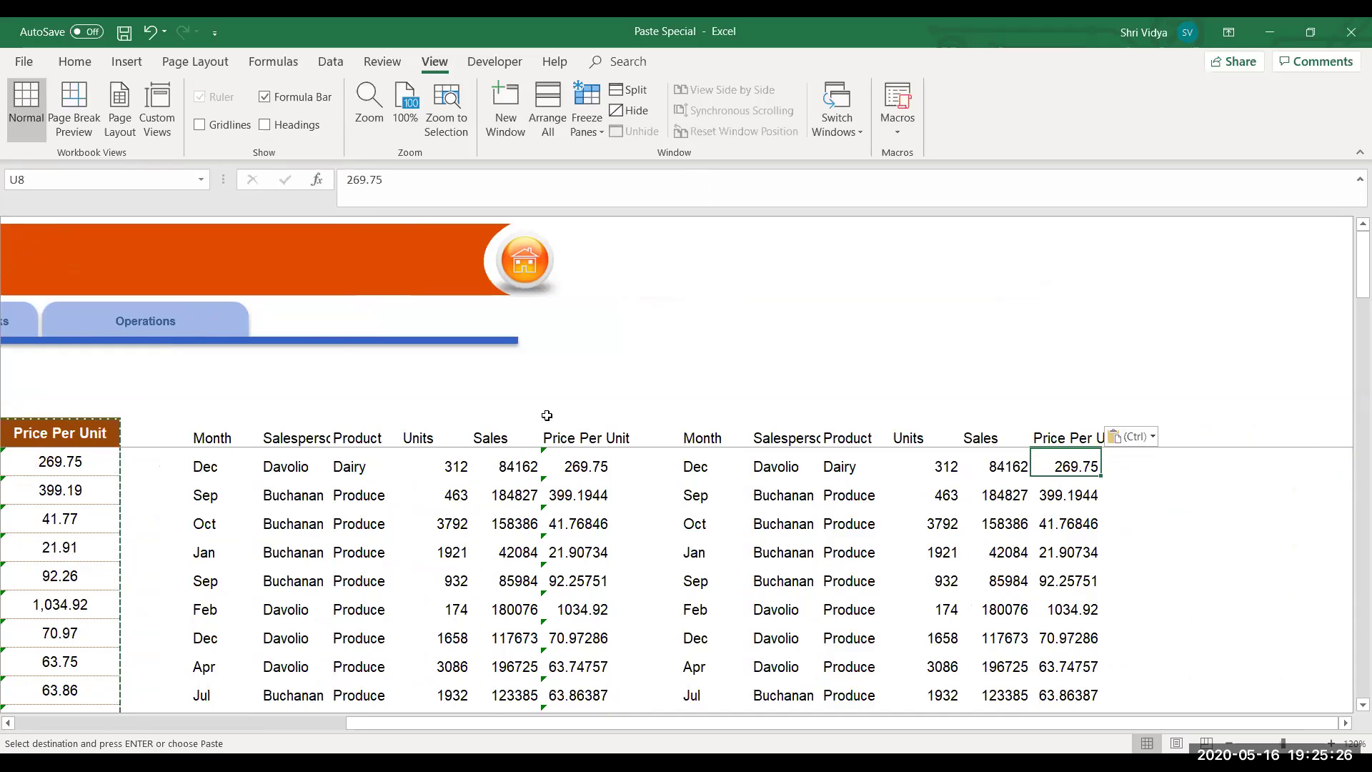
key("Left")
key("Left")
left_click(581, 475)
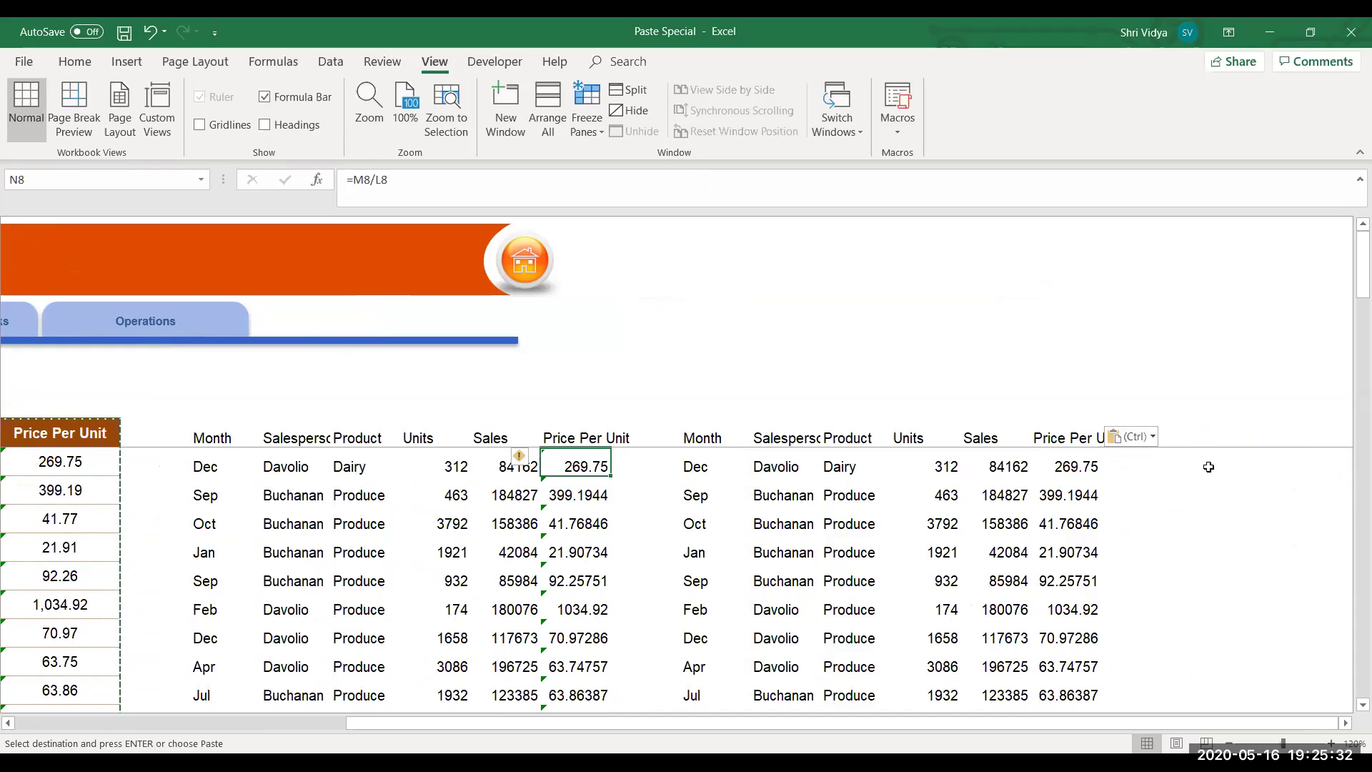
left_click(1192, 442)
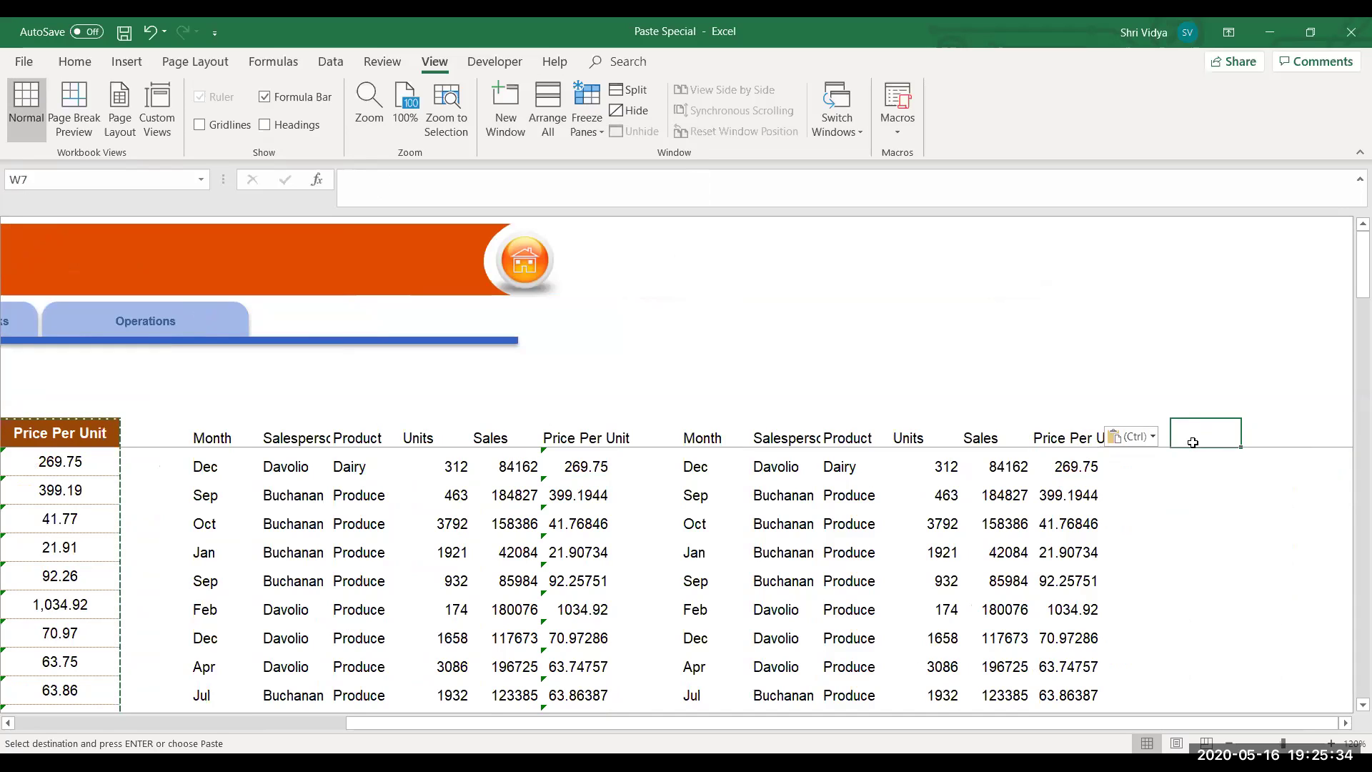
Paste only the formats of the copied sales table at cell W7, beside the values-only copy, using Paste Special.
key("ctrl+alt+v")
key("t")
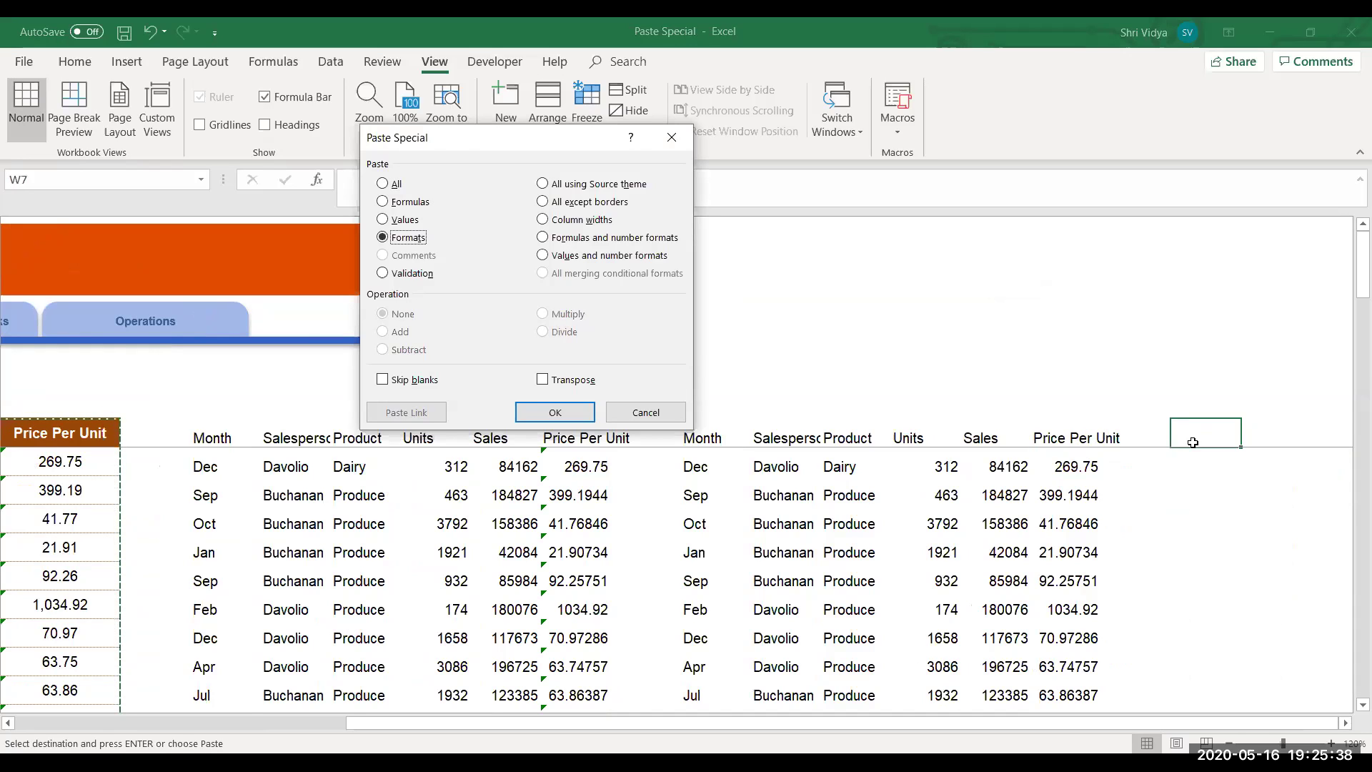
key("Return")
key("Right")
key("Right")
key("Right")
key("Right")
key("Right")
key("Right")
key("Right")
key("Right")
key("Right")
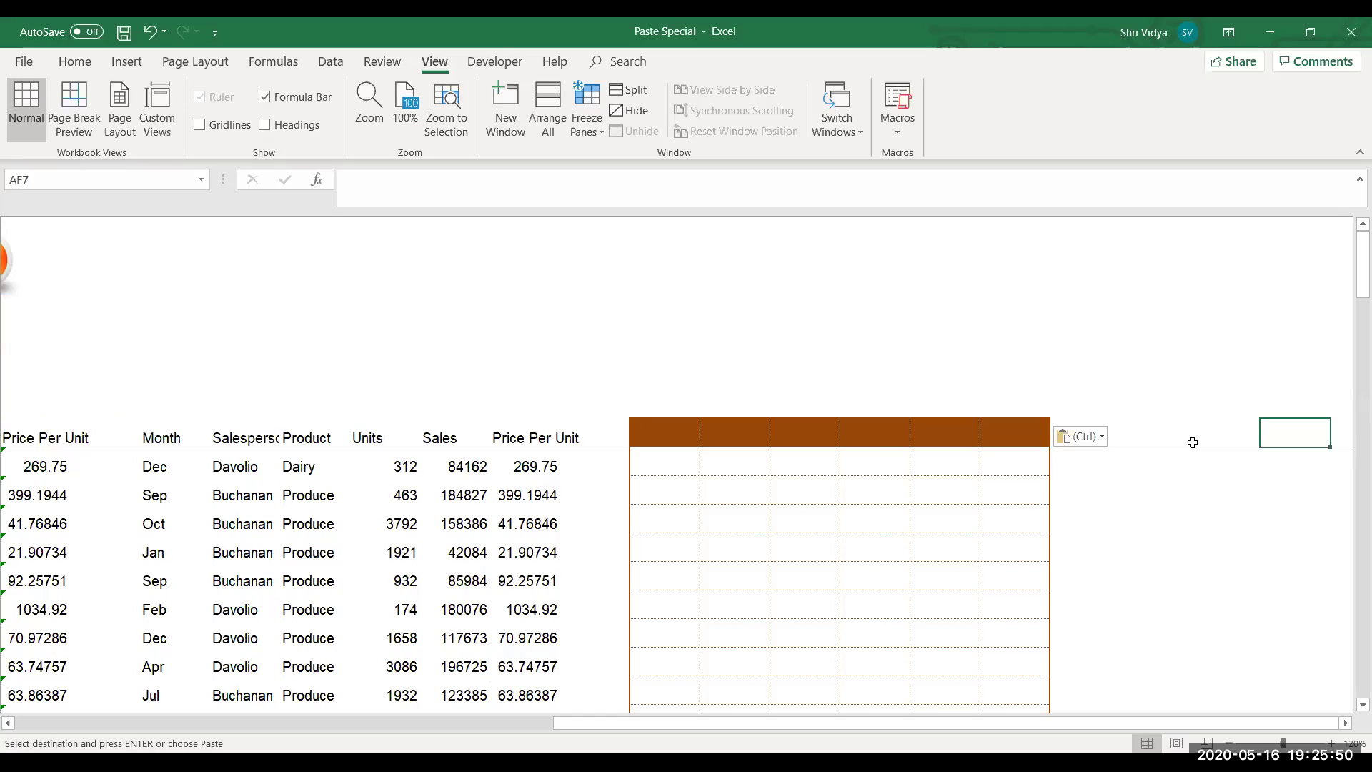
Test the pasted number formats by entering 123445 in AA8 and 234.98 in AB8, and clear both cells.
left_click(938, 471)
type("123445")
key("Return")
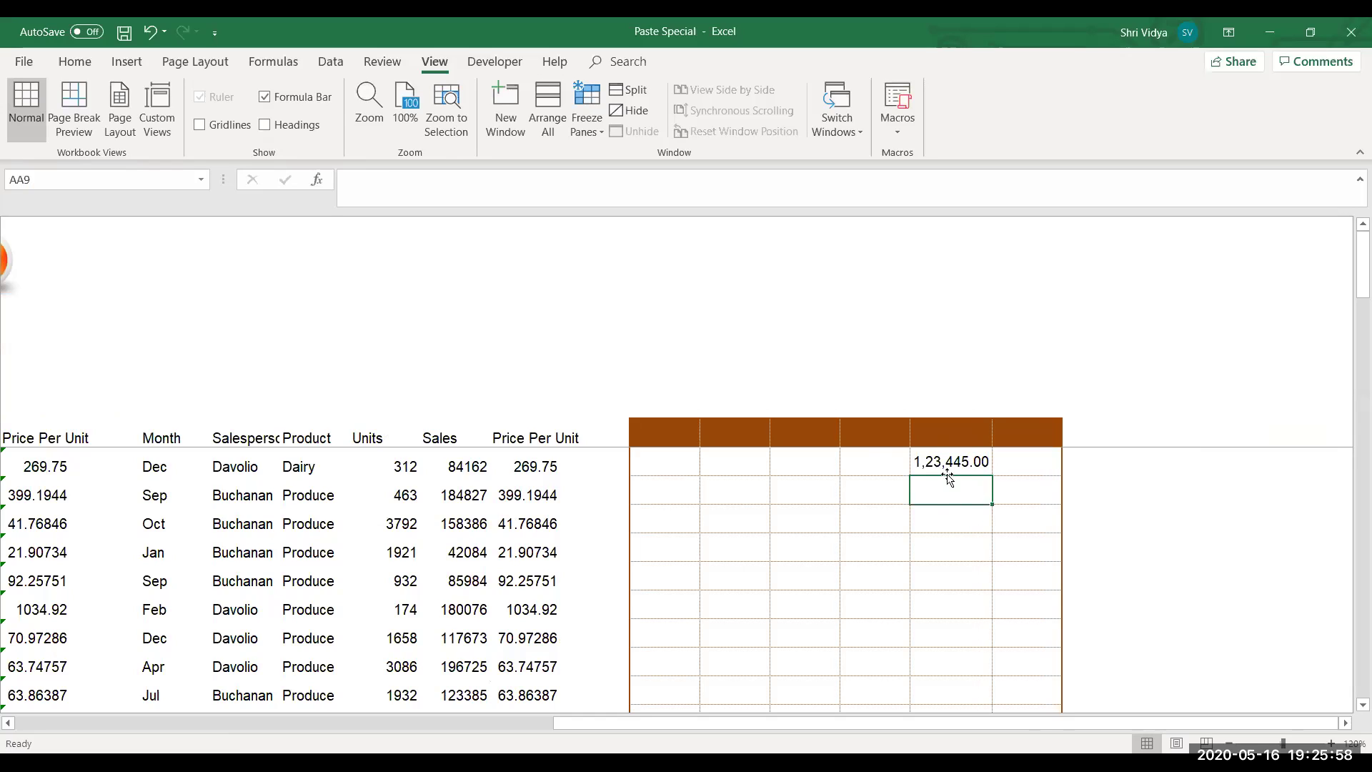
left_click(1017, 465)
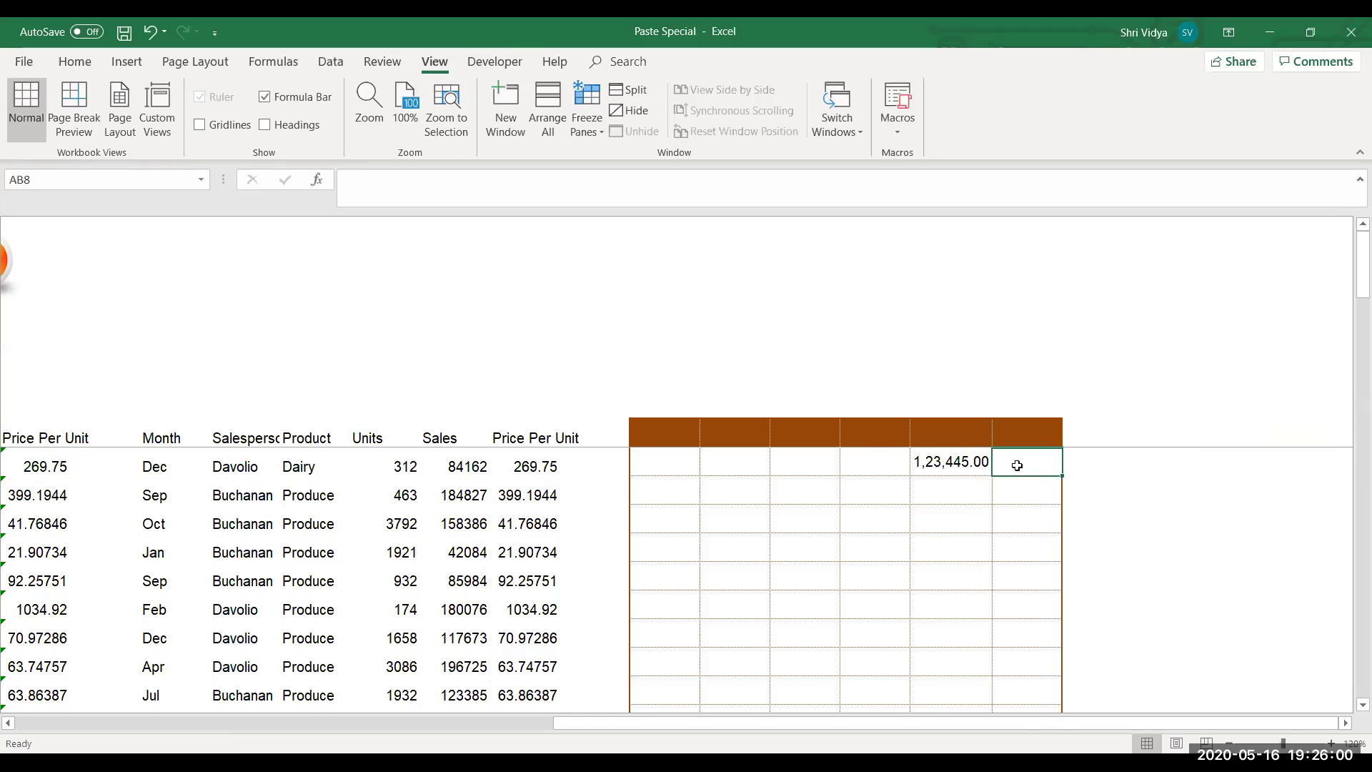
type("234.98")
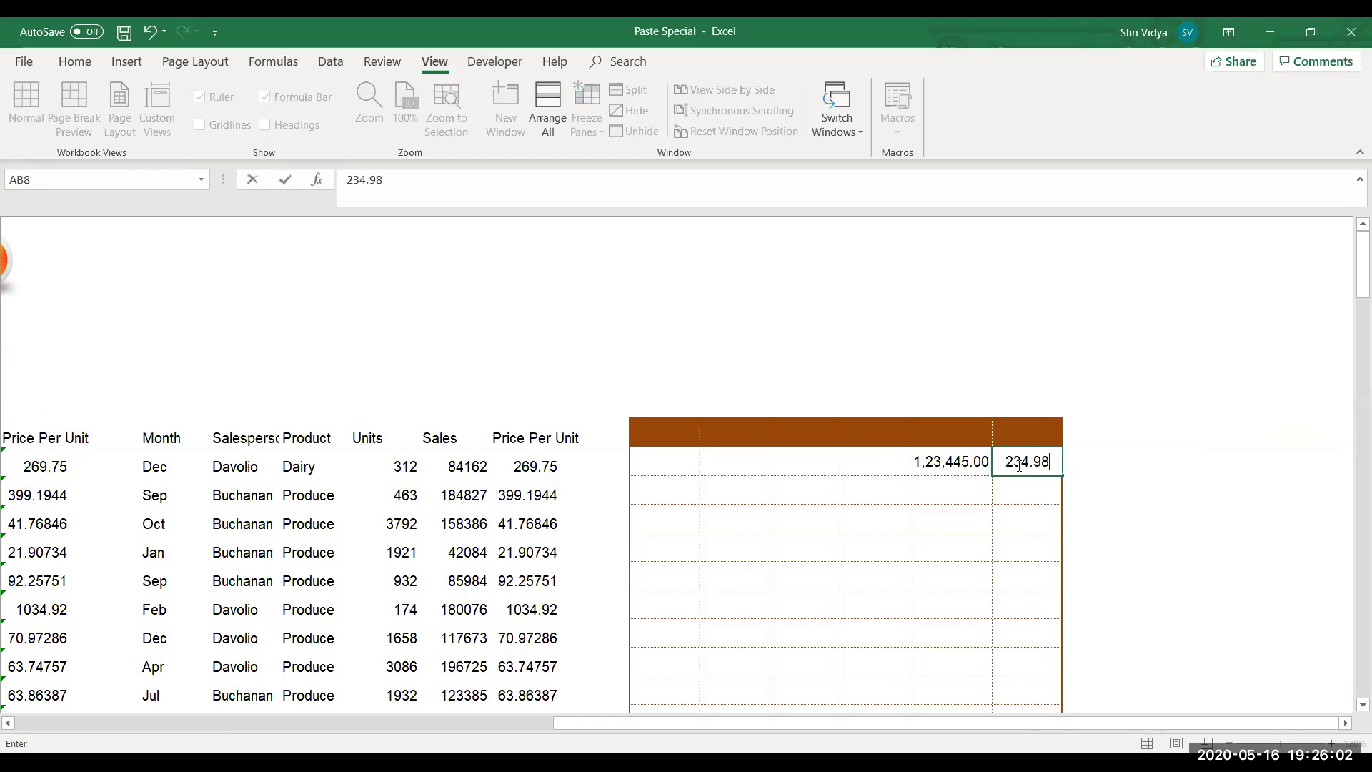
key("Return")
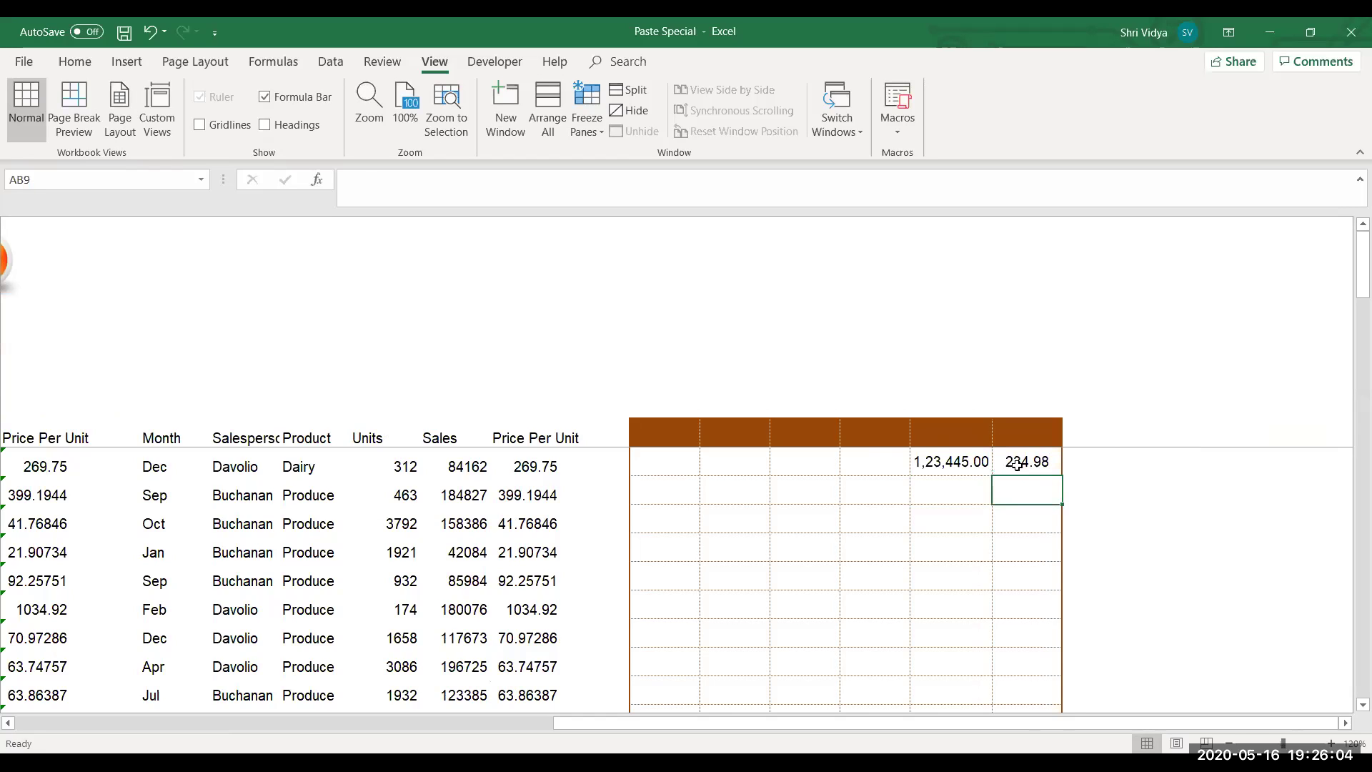
left_click_drag(966, 461, 1015, 461)
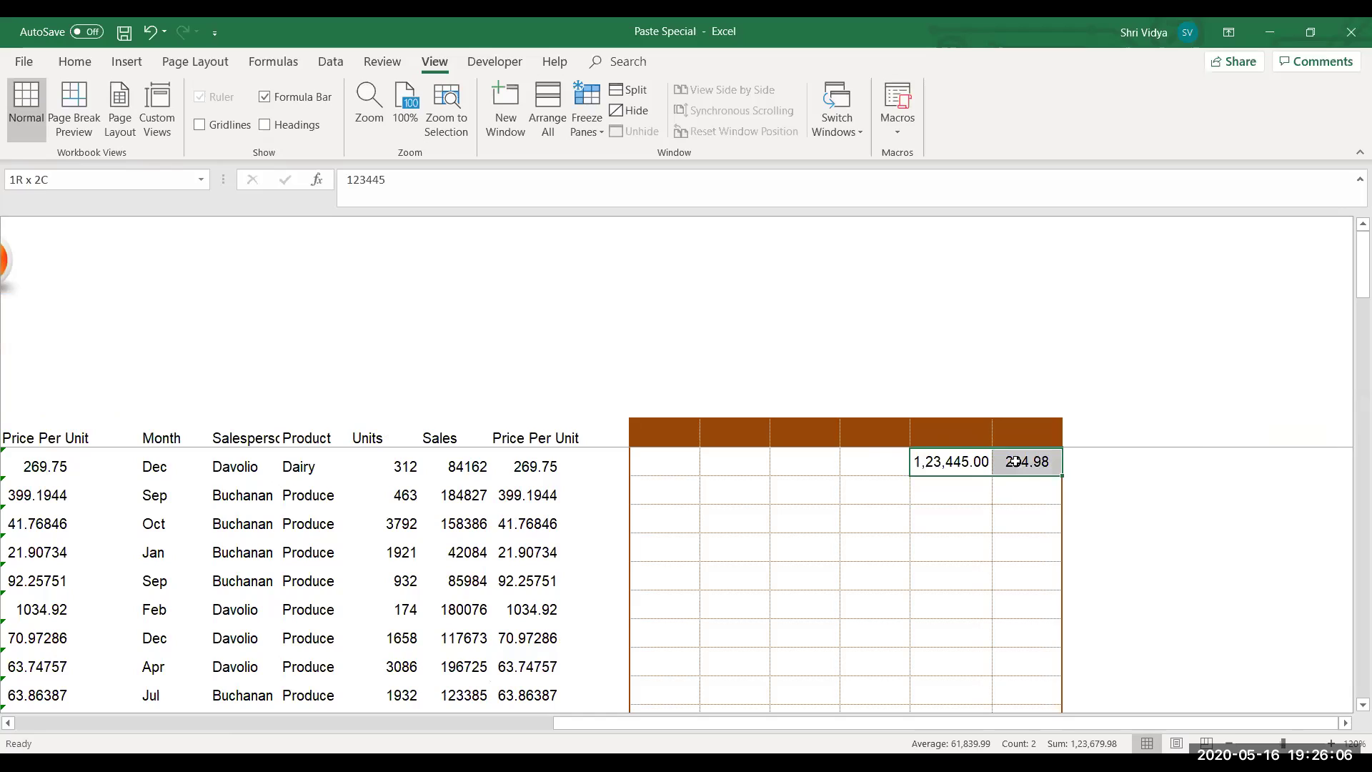
key("Delete")
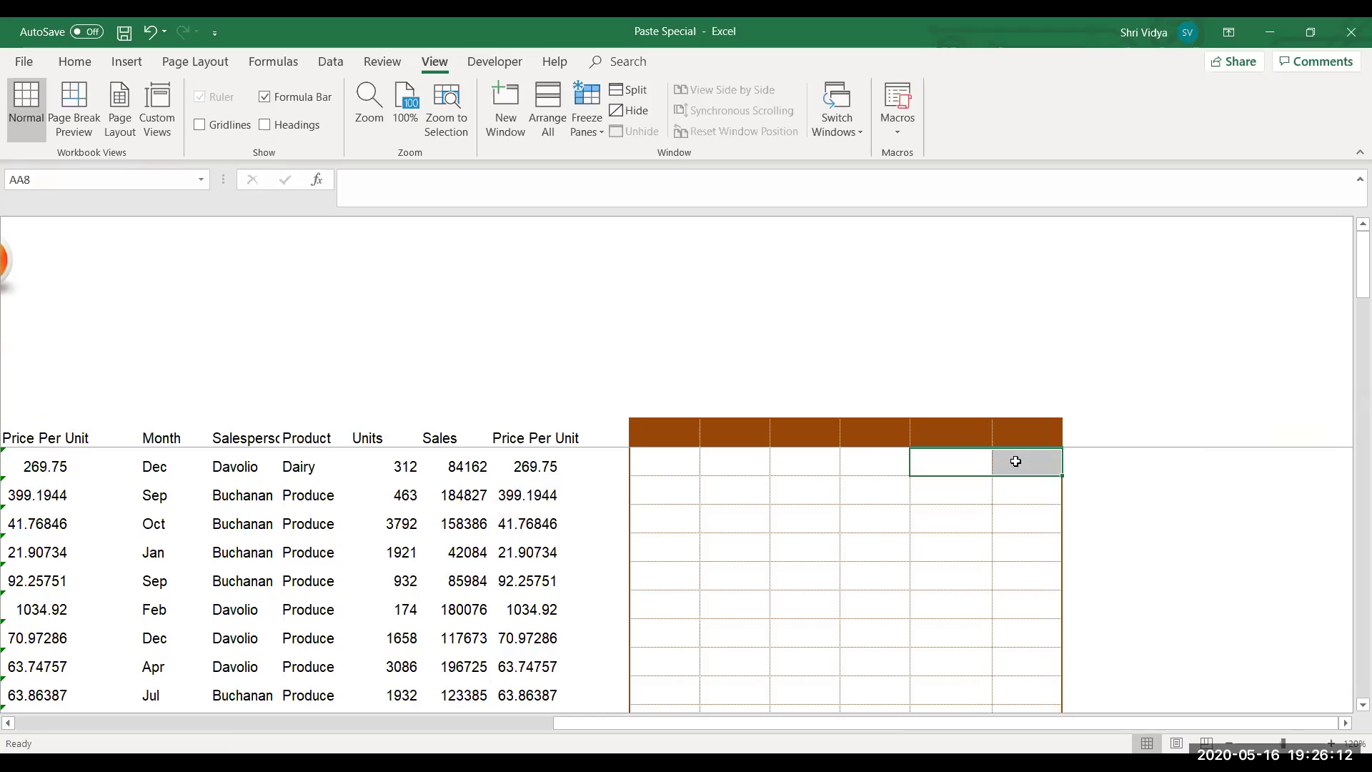
key("Left")
key("Left")
key("Left")
key("Left")
key("Left")
key("Left")
key("Left")
key("Left")
key("Left")
key("Left")
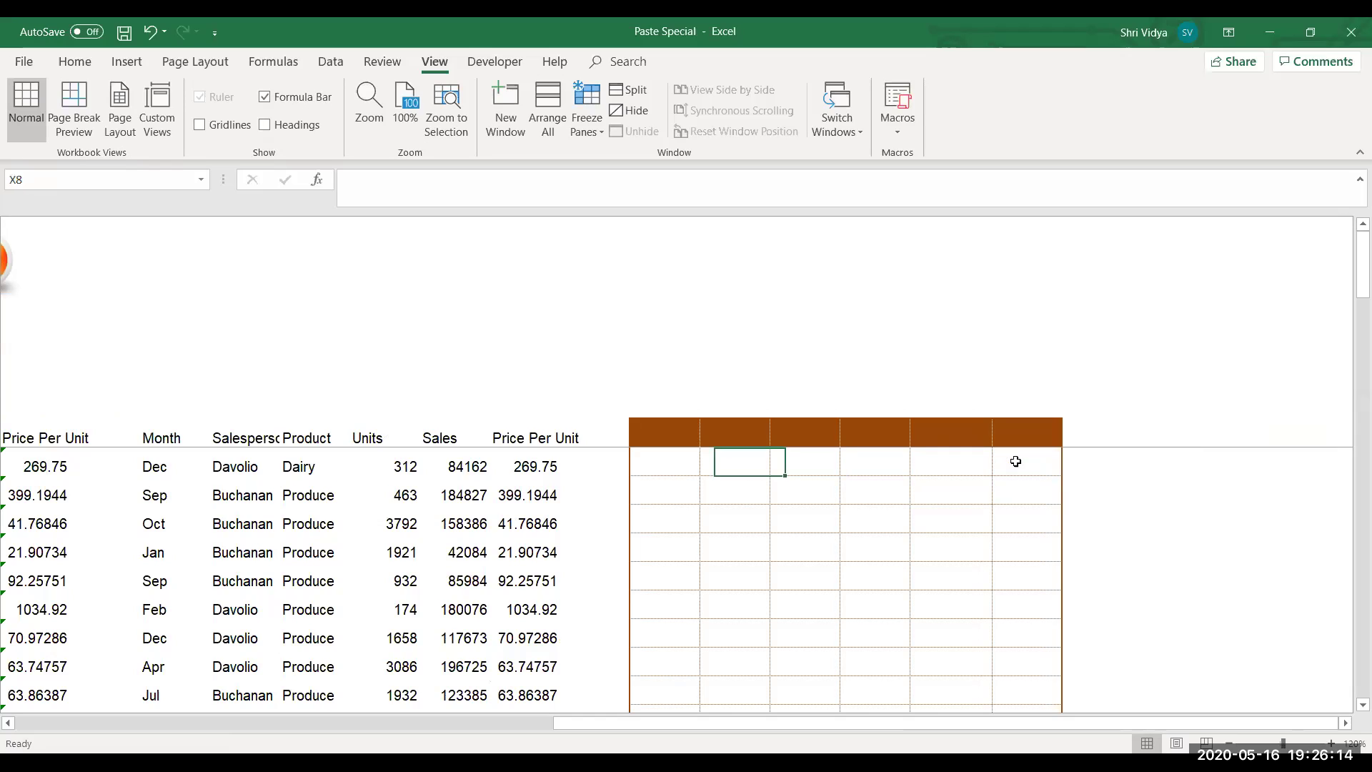
key("Right")
key("Right")
key("Right")
key("Right")
key("Right")
key("Right")
key("Right")
key("Right")
key("Right")
key("Right")
key("Right")
key("Right")
key("Right")
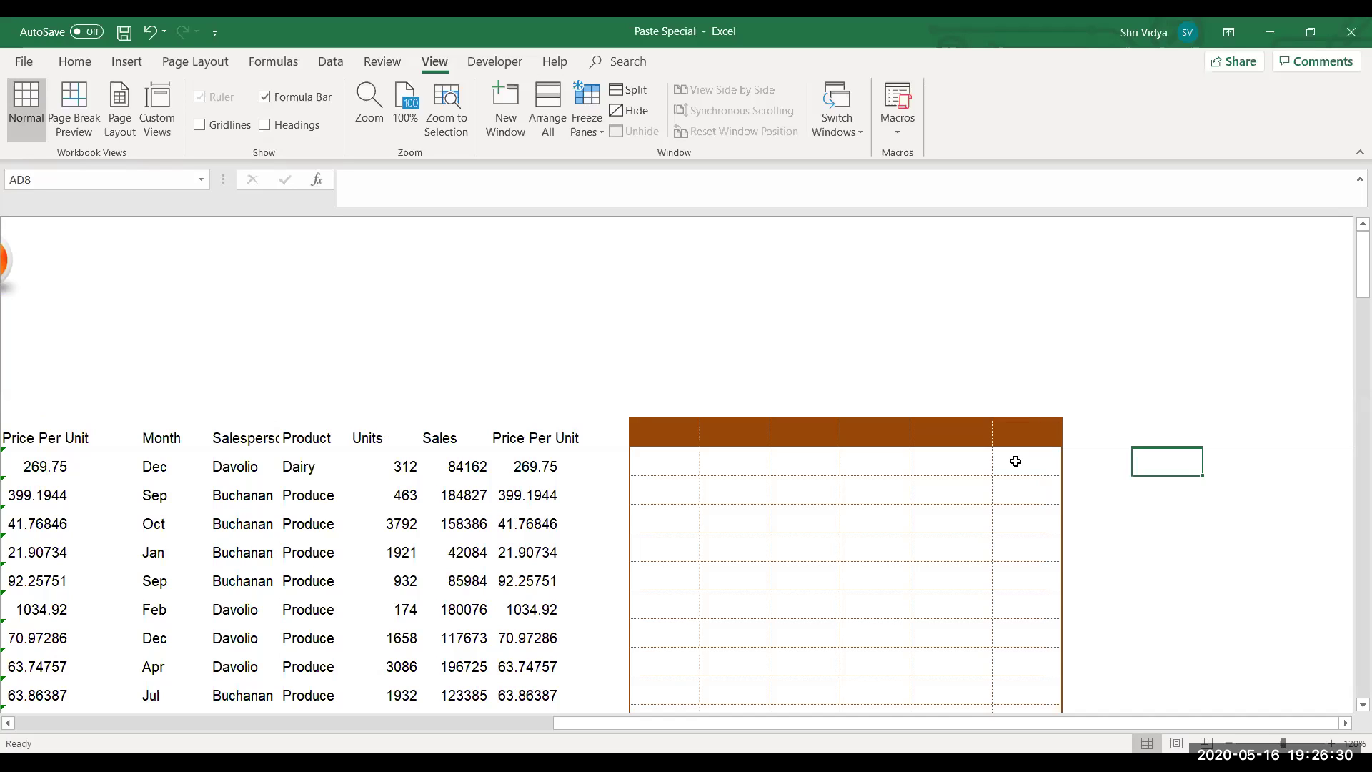
key("Up")
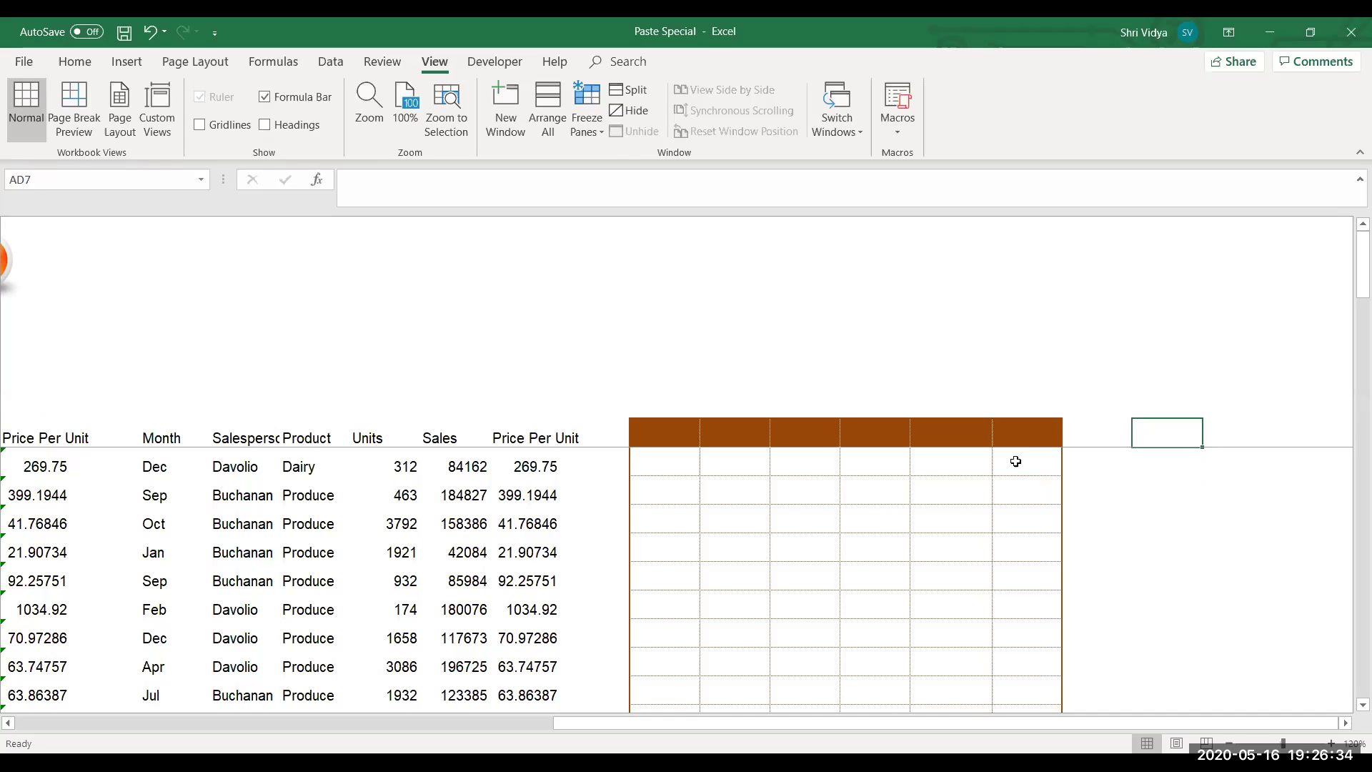
Select the whole original sales table, starting from its Month header in B7, and copy it.
key("ctrl+Home")
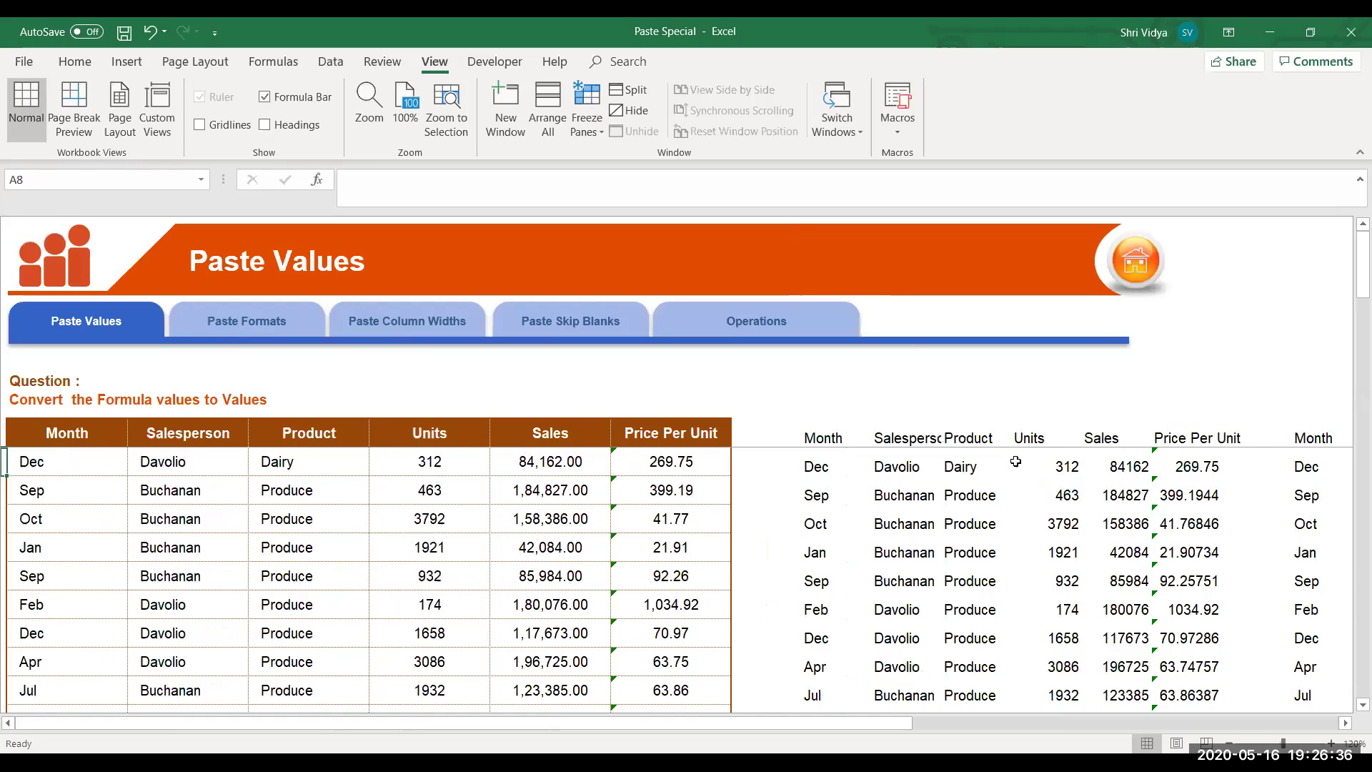
key("Up")
key("Right")
key("ctrl+shift+Right")
key("ctrl+shift+Down")
key("ctrl+c")
Paste the copied table at cell AD7, beside the formats-only copy, using the Paste Special option All except borders.
key("Right")
key("Right")
key("Right")
key("Right")
key("Right")
key("Right")
key("Right")
key("Right")
key("Right")
key("Right")
key("Right")
key("Right")
key("Right")
key("Right")
key("Right")
key("Right")
key("Right")
key("Right")
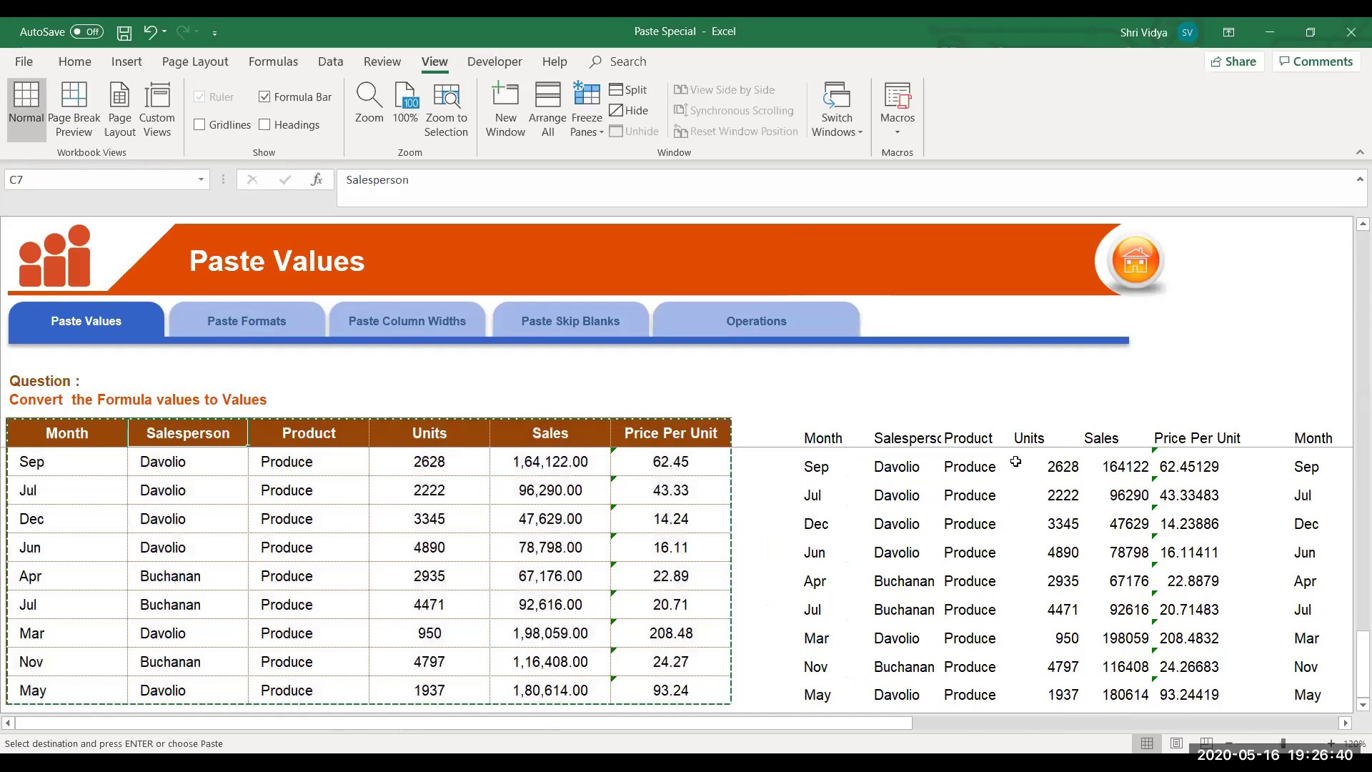
key("Right")
key("Right")
key("Right")
key("Right")
key("Right")
key("Right")
key("Right")
key("Right")
key("Right")
key("Right")
key("Right")
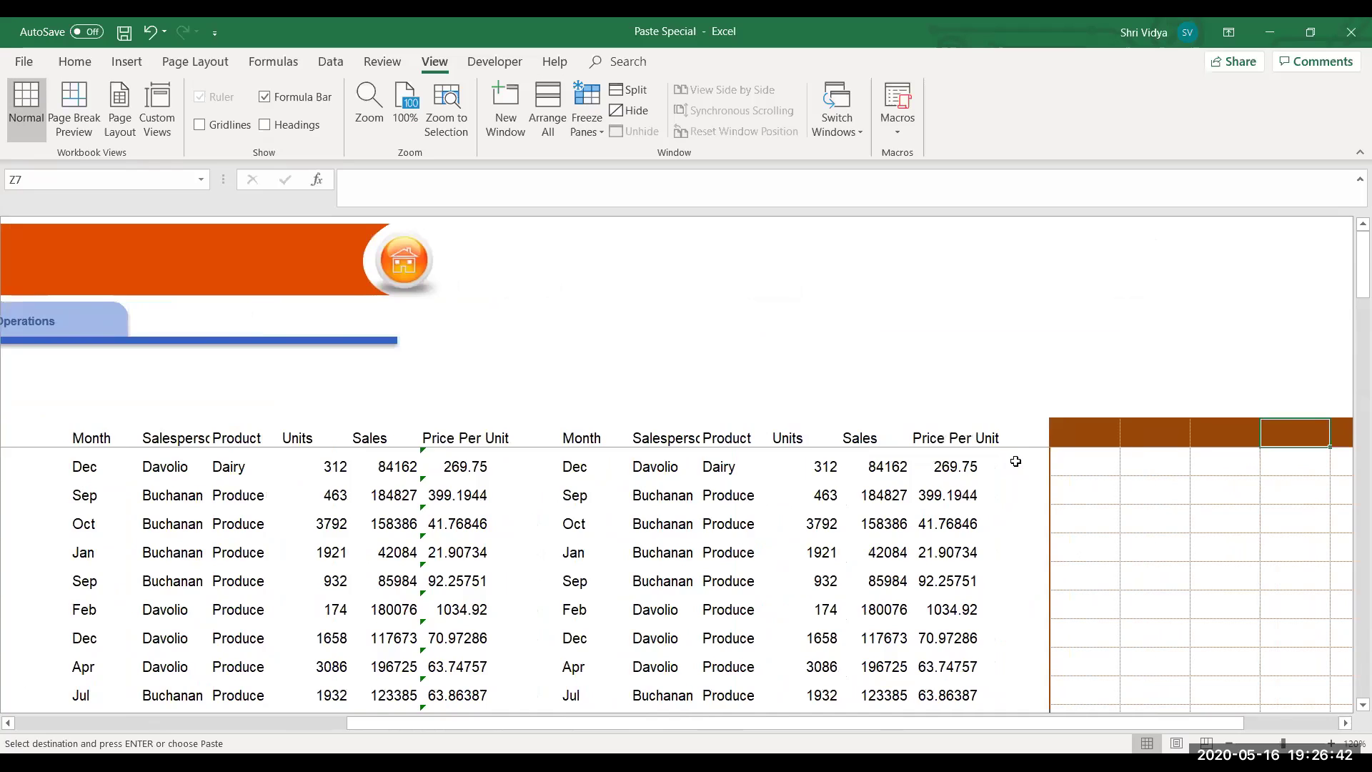
key("Left")
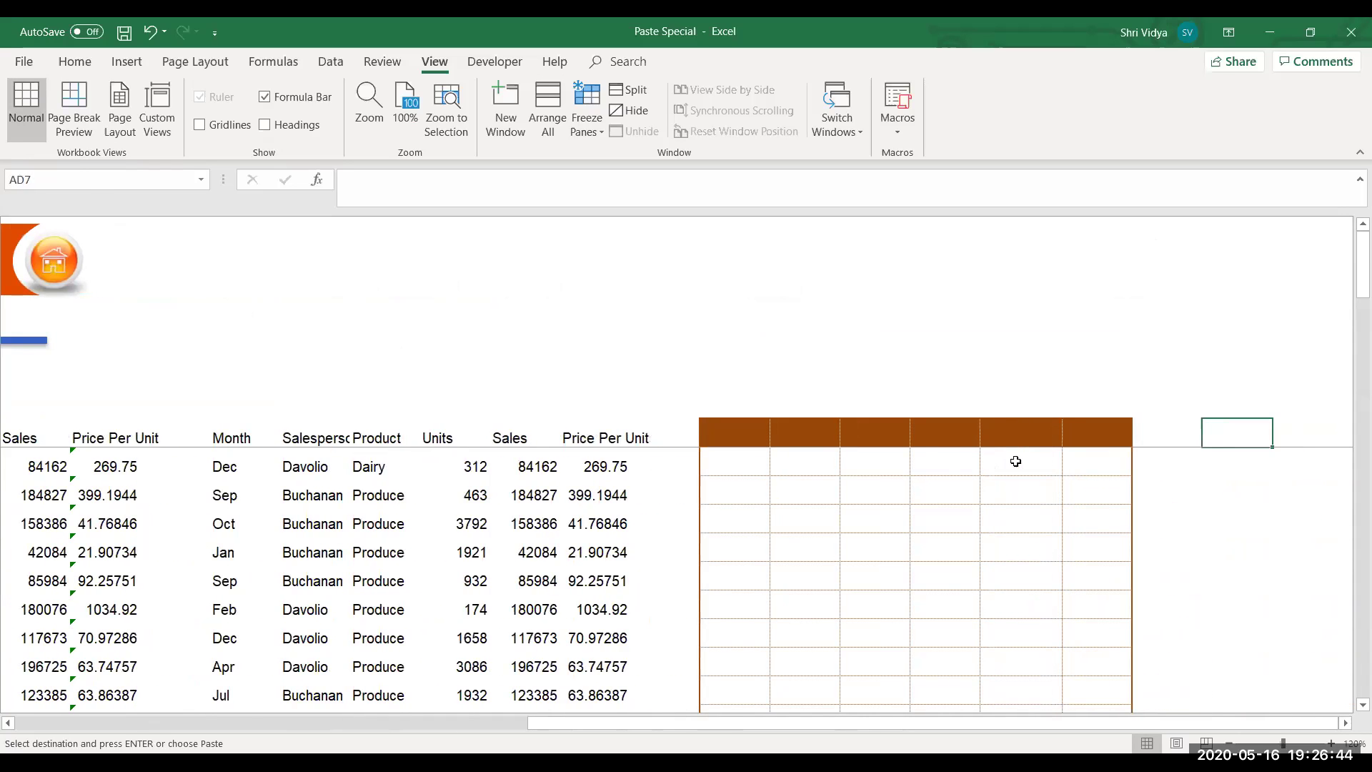
key("ctrl+alt+v")
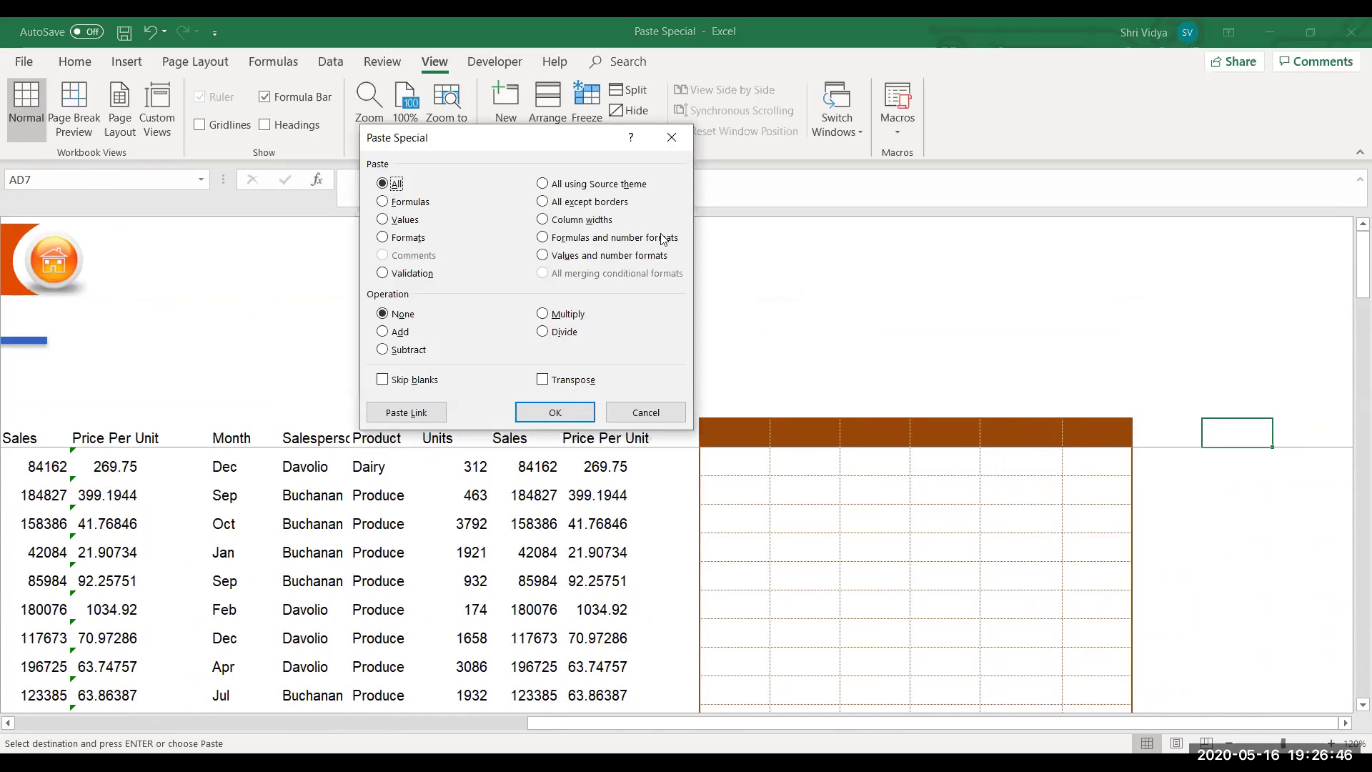
left_click(570, 203)
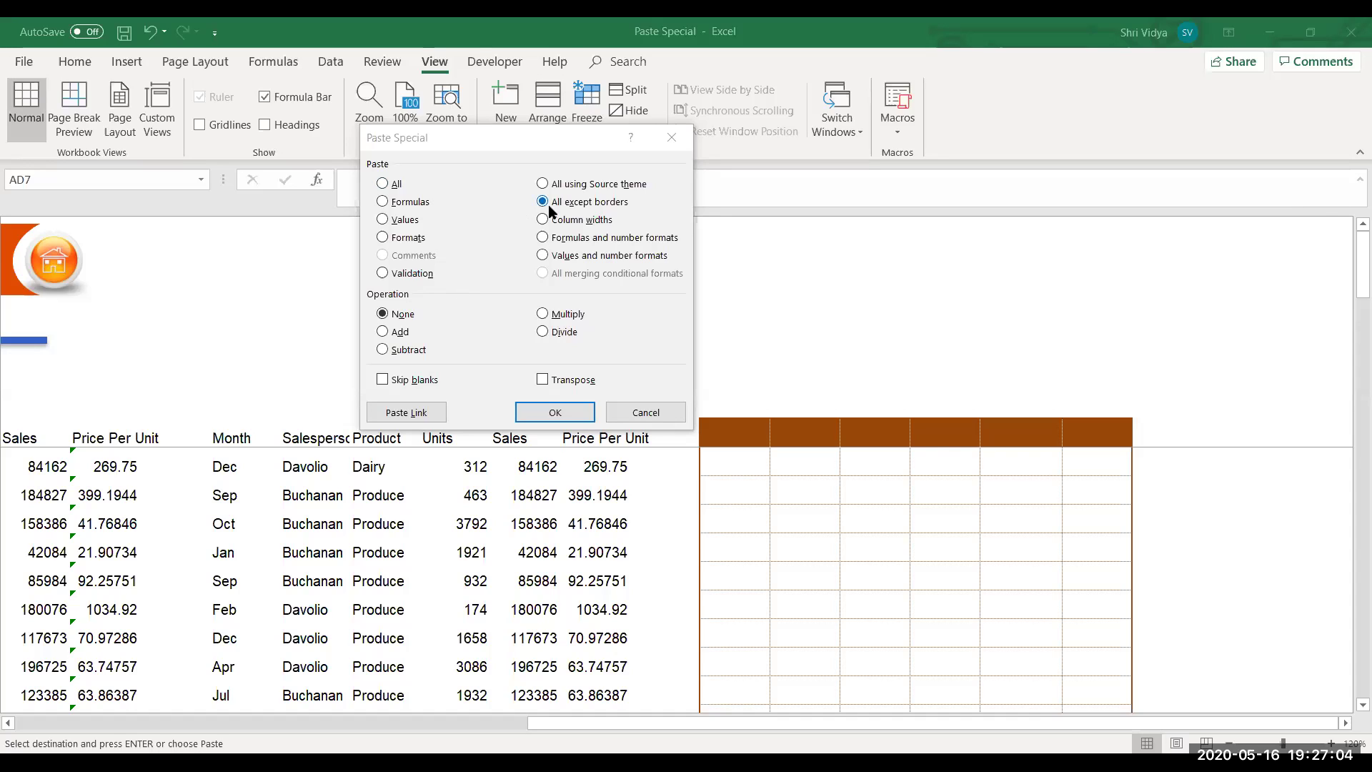
left_click(555, 410)
Examine the header row of the borderless copy from Month to Price Per Unit.
key("Right")
key("Right")
key("Right")
key("Right")
key("Right")
key("Right")
key("Right")
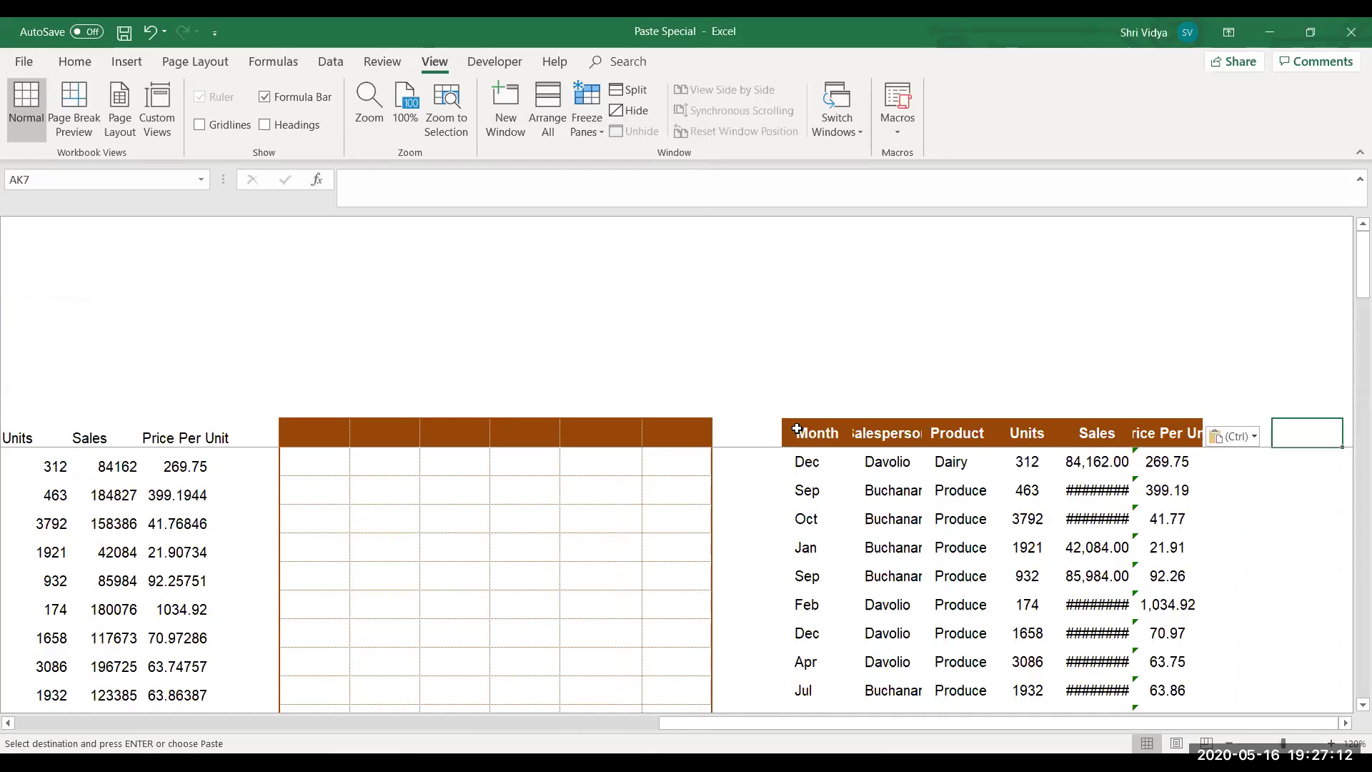
left_click_drag(808, 432, 1162, 424)
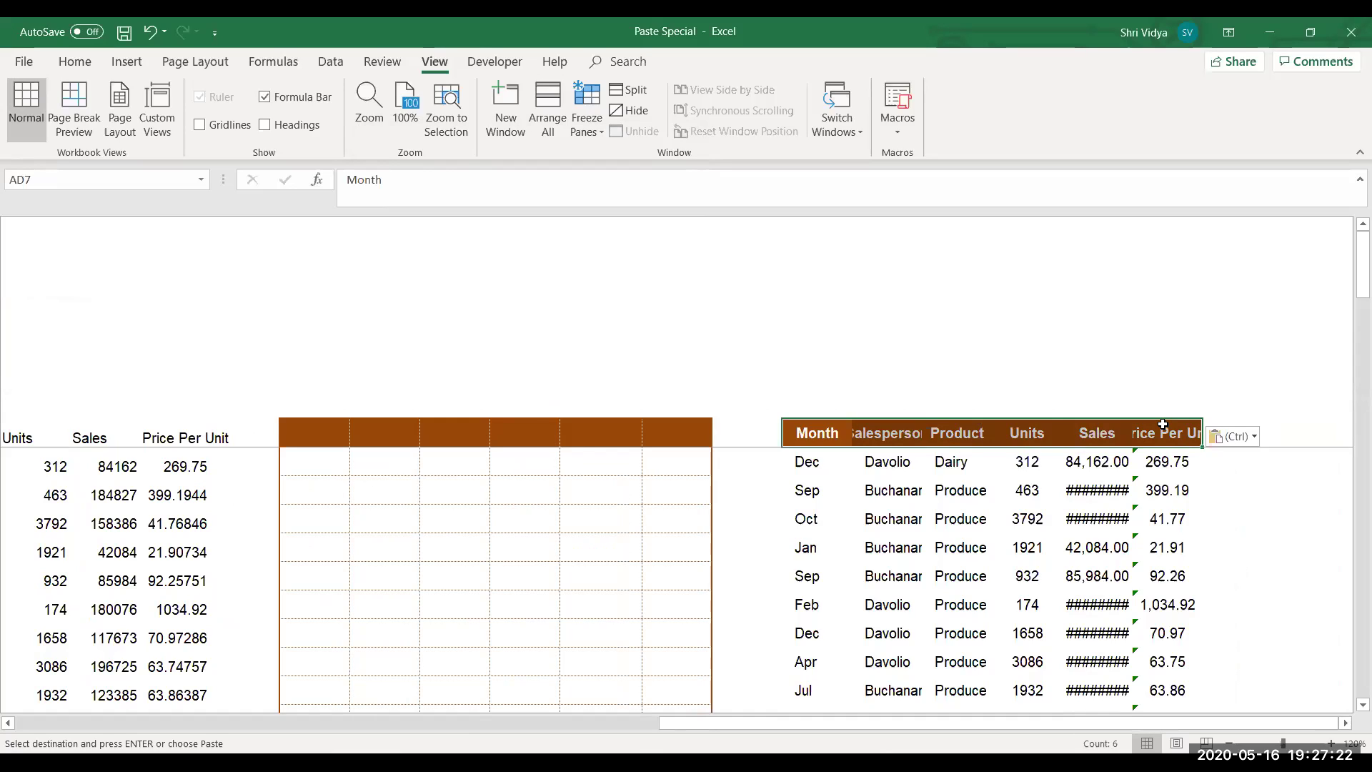
Compare the original sales table's column widths and borders with those of the borderless copy starting at AD7.
key("Left")
key("Left")
key("Left")
key("Left")
key("Left")
key("Left")
key("Left")
key("Left")
key("Left")
key("Left")
key("Left")
key("Left")
key("Left")
key("Left")
key("Left")
key("Left")
key("Left")
key("Left")
key("Left")
key("Left")
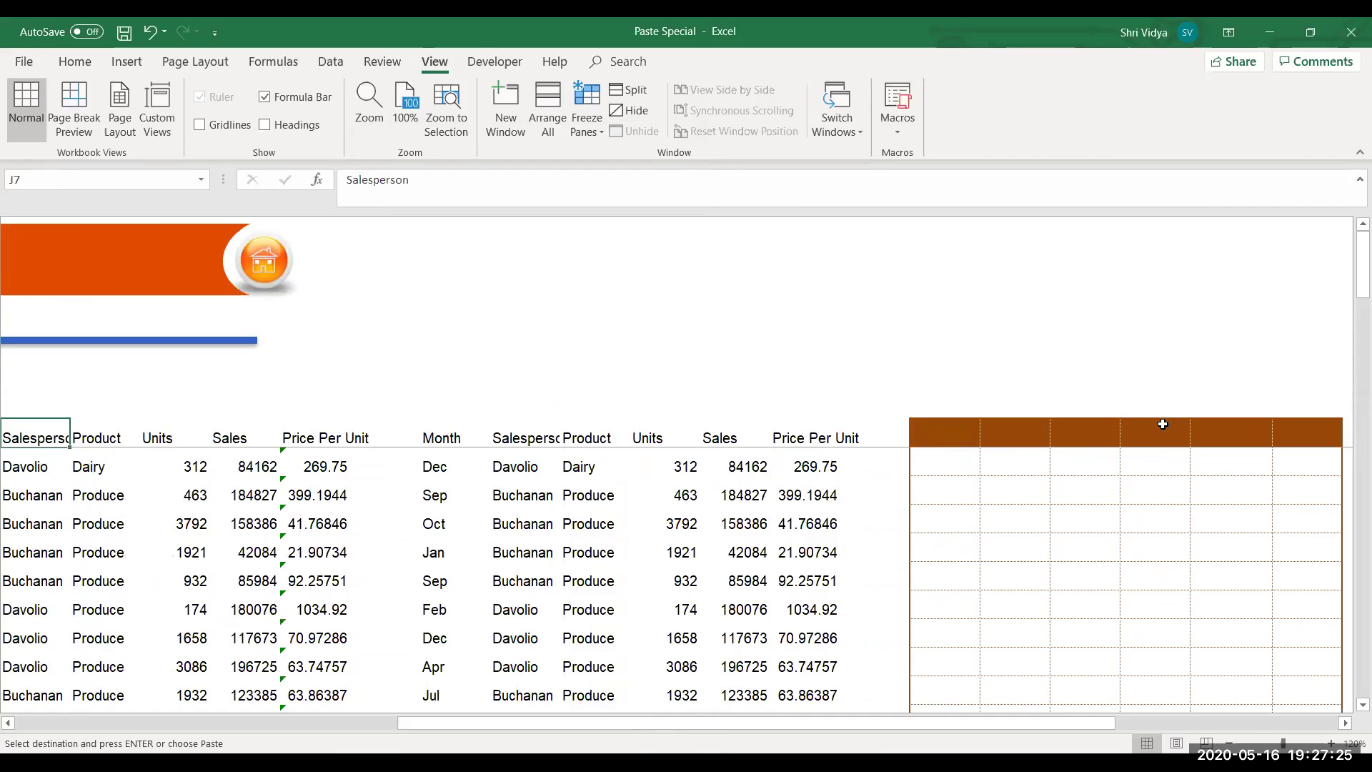
key("Right")
key("Right")
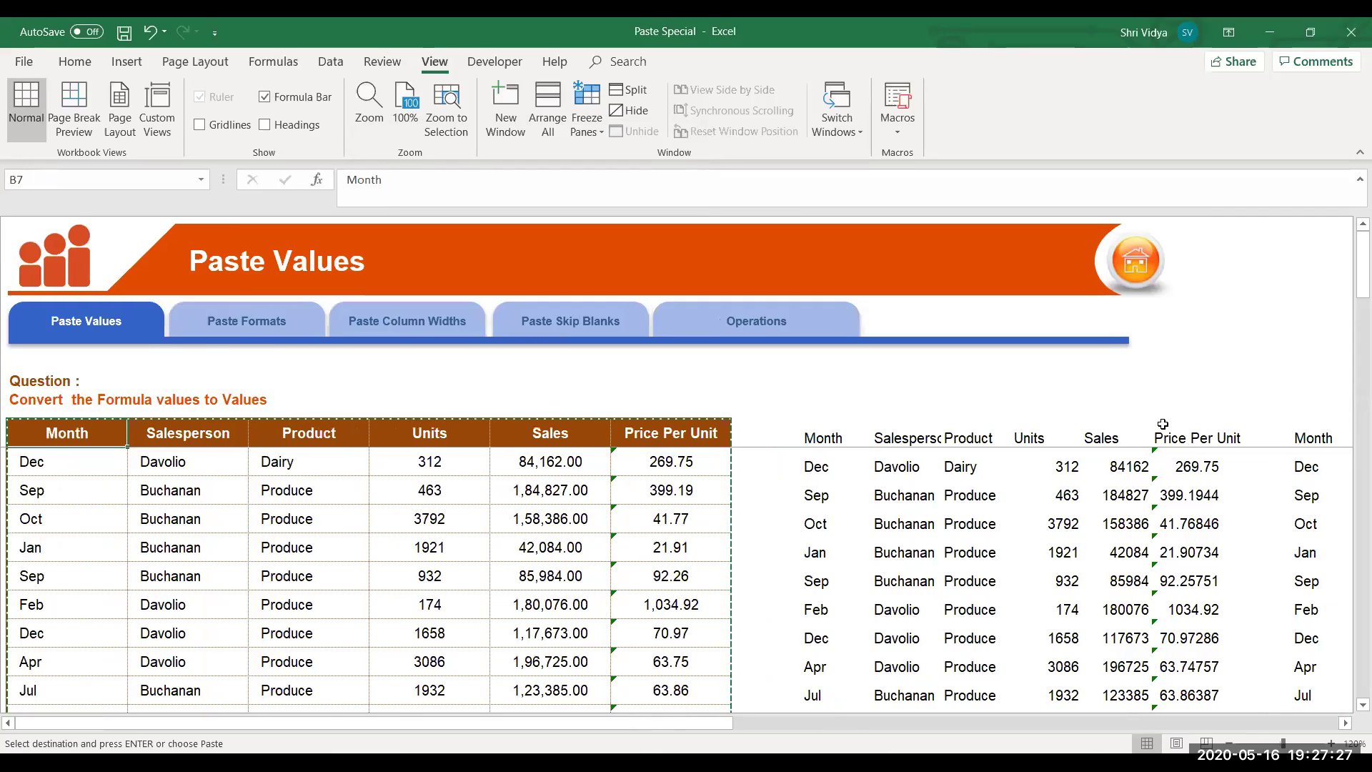
key("Right")
key("Right")
key("Right")
key("Right")
key("Right")
key("Right")
key("Right")
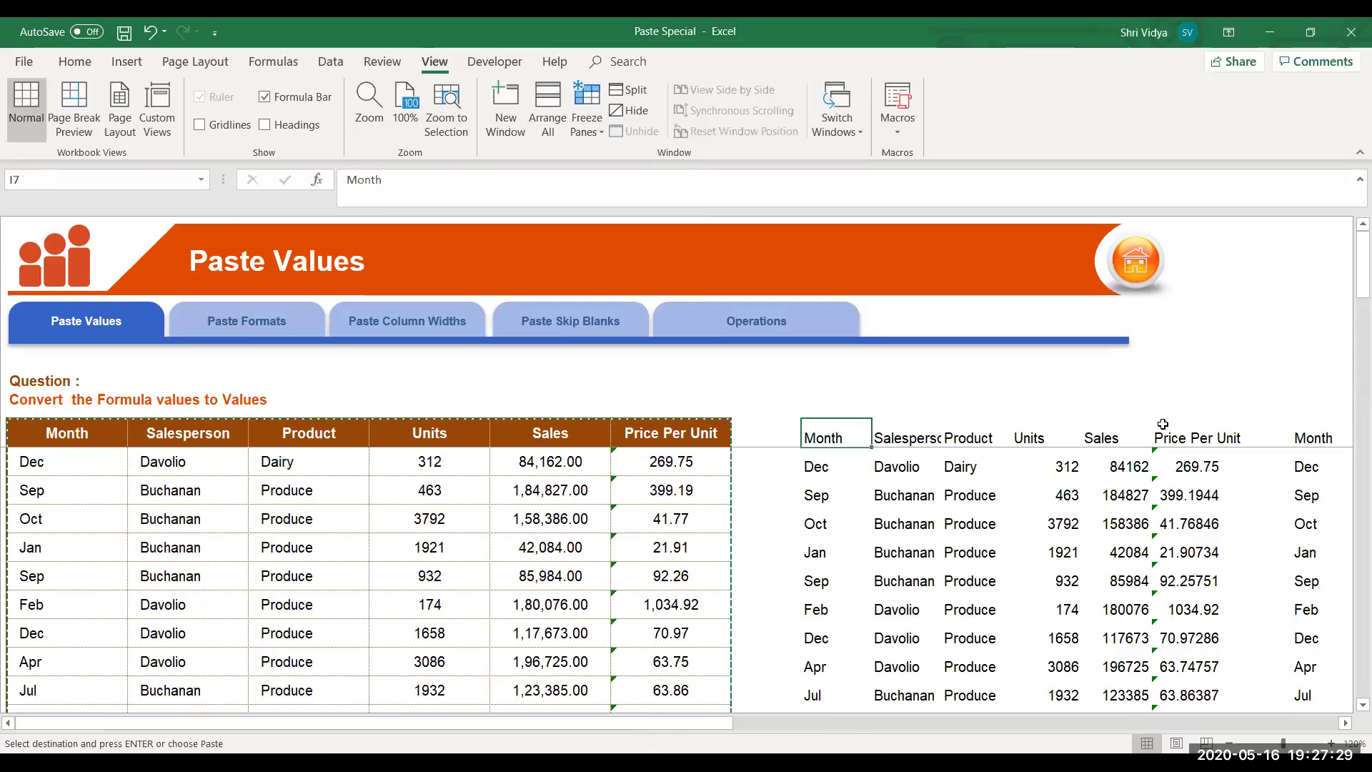
key("Right")
key("Right")
key("Right")
key("Right")
key("Right")
key("Right")
key("Right")
key("Right")
key("Right")
key("Right")
key("Right")
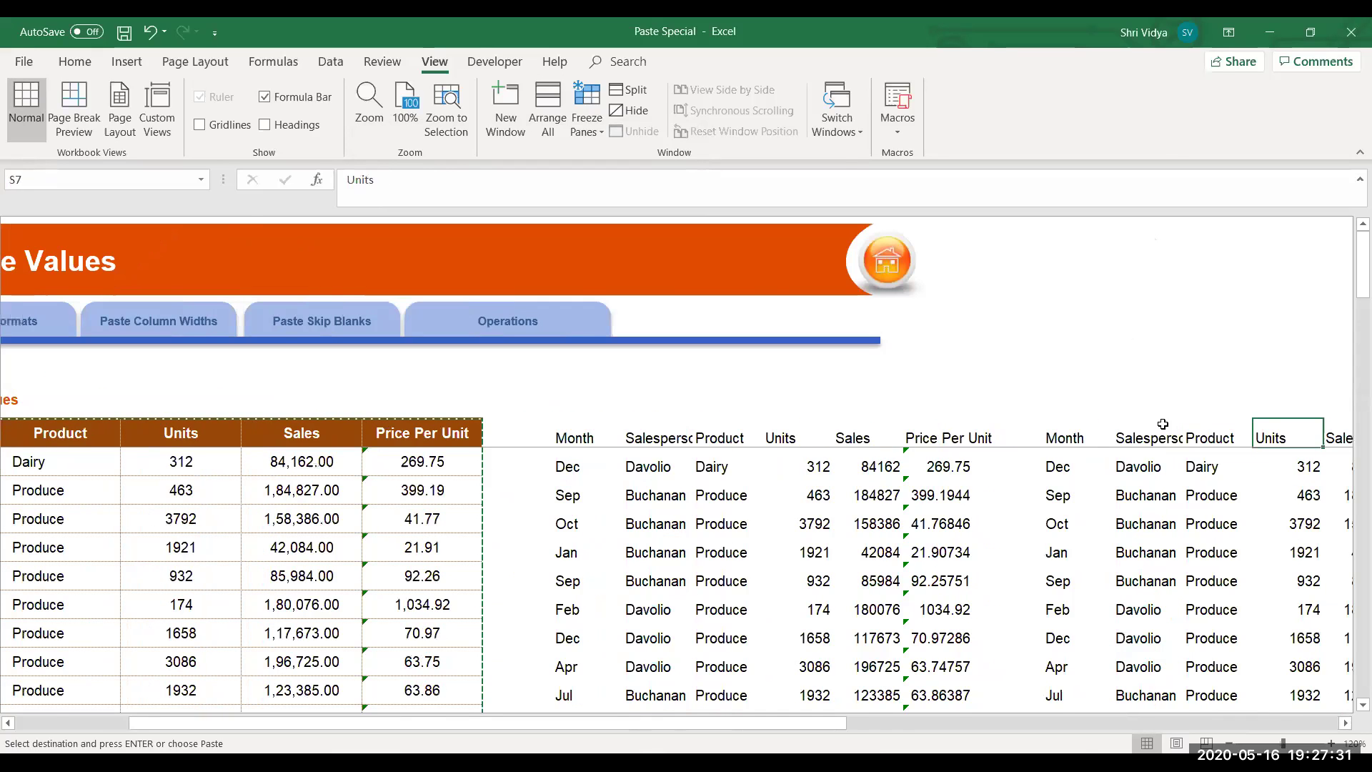
key("Right")
key("Right")
key("Right")
key("Right")
key("Right")
key("Right")
key("Right")
key("Right")
key("Right")
key("Right")
key("Right")
key("Right")
key("Right")
key("Right")
key("Right")
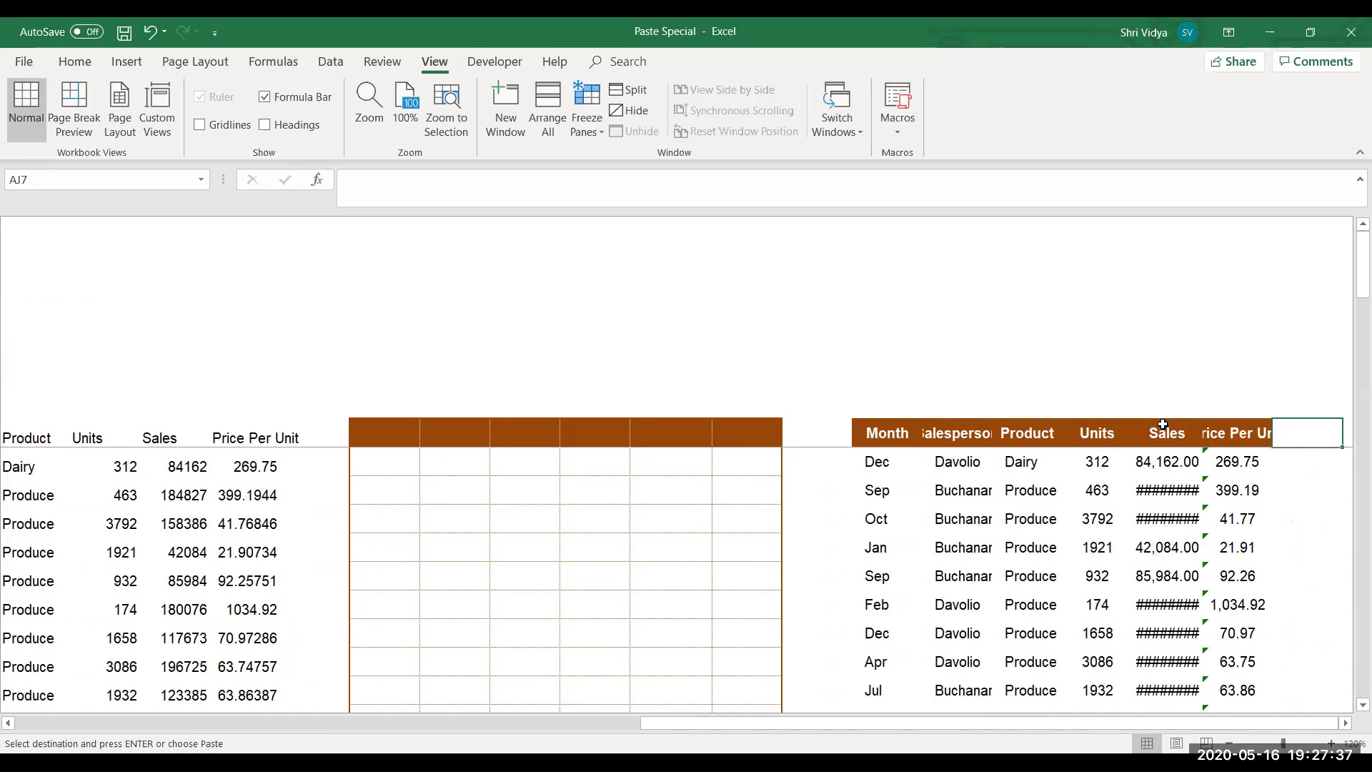
Apply the original table's column widths to the borderless copy at AD7 using Paste Special.
left_click(901, 430)
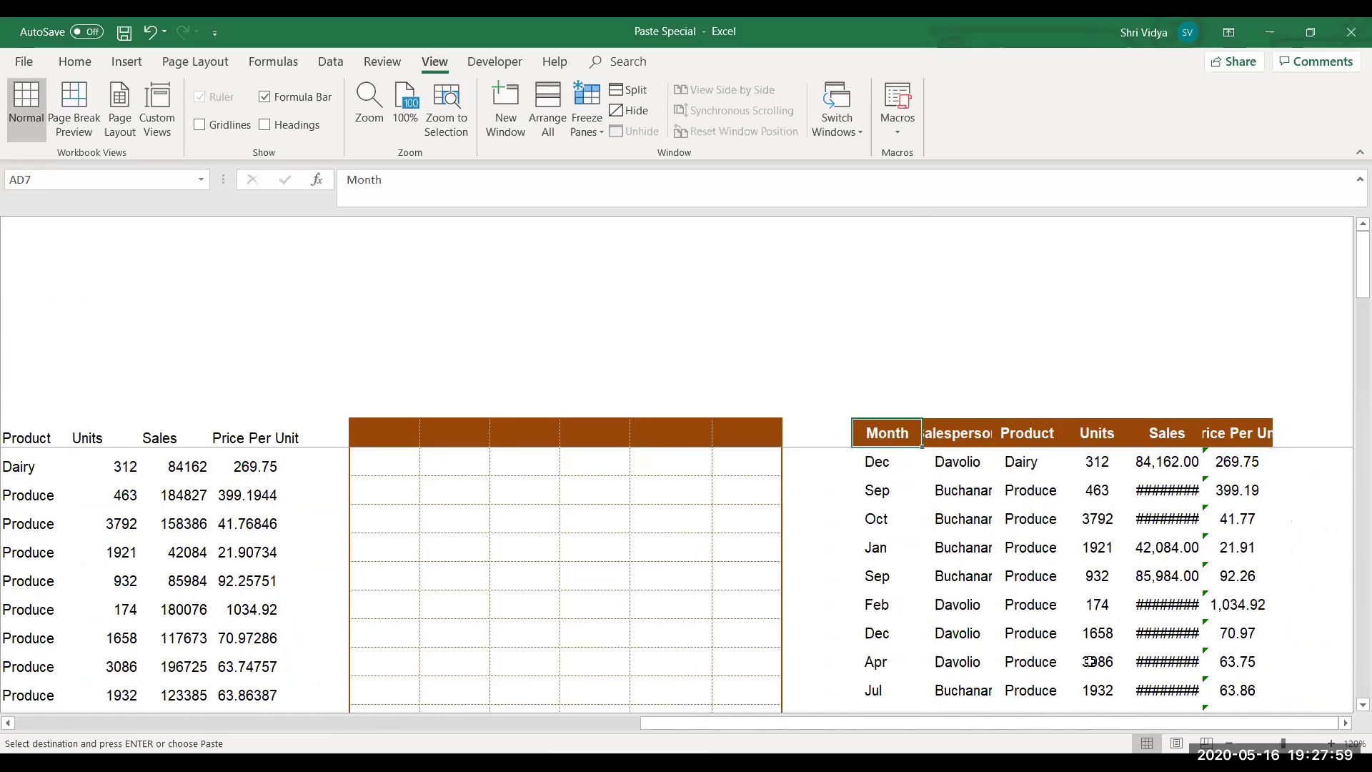
key("ctrl+alt+v")
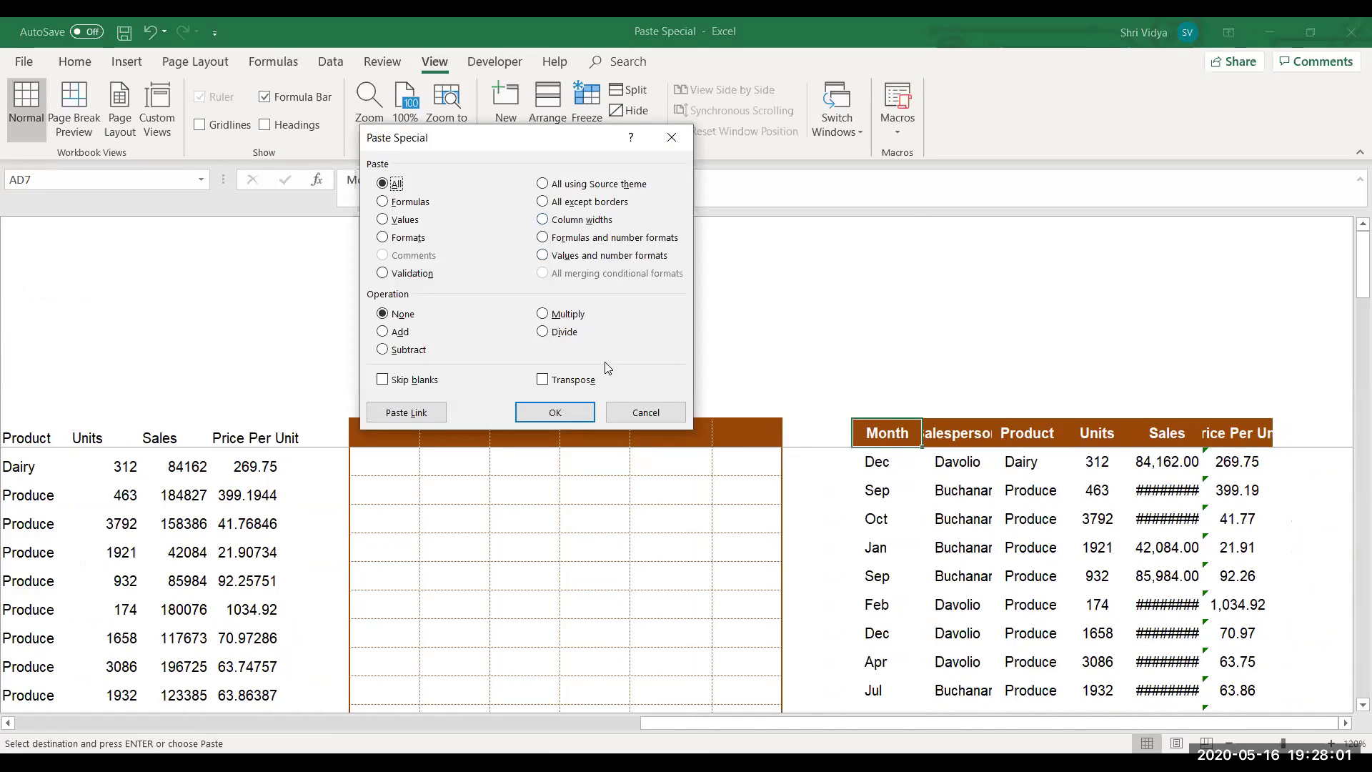
key("w")
left_click(589, 413)
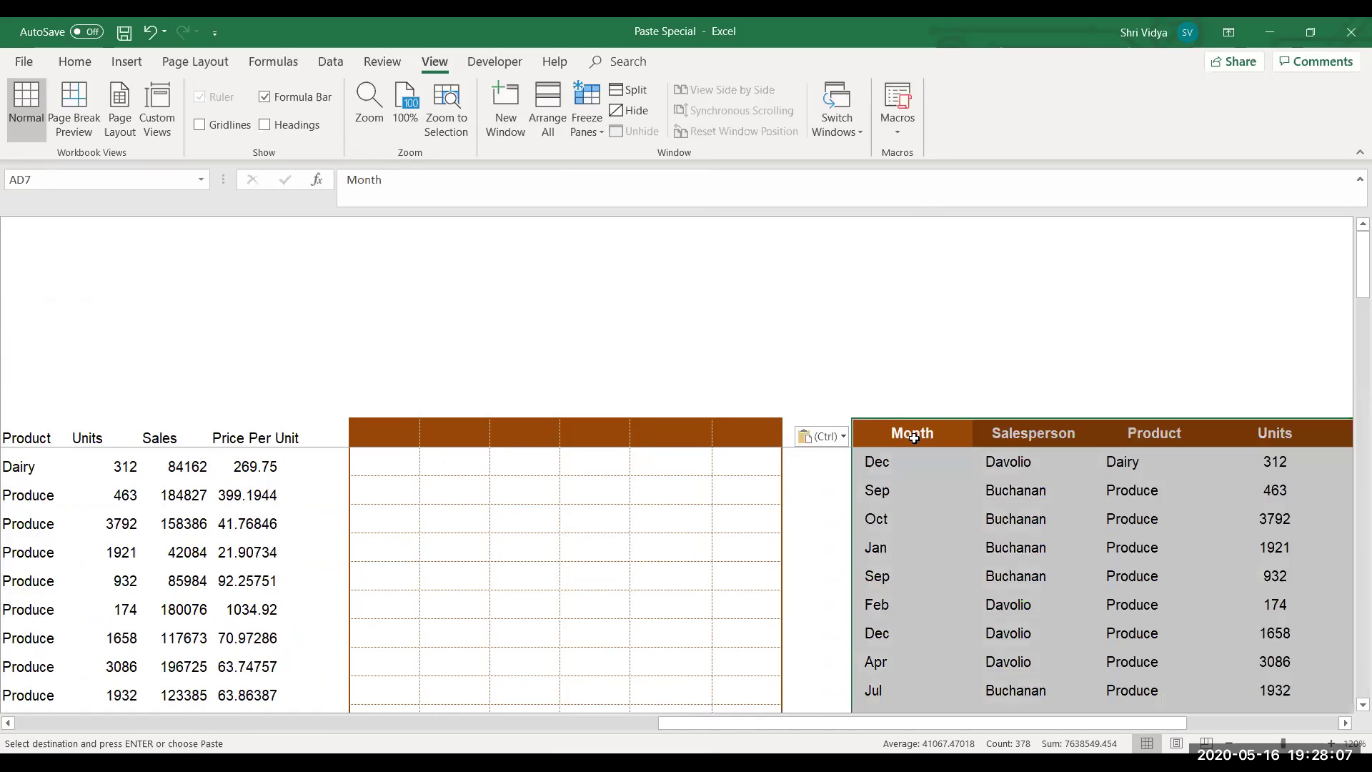
Review the headers and first rows of the resized borderless copy, and check the Price Per Unit formula in AI12.
key("Right")
key("Right")
key("Right")
key("Right")
key("Right")
key("Right")
key("Right")
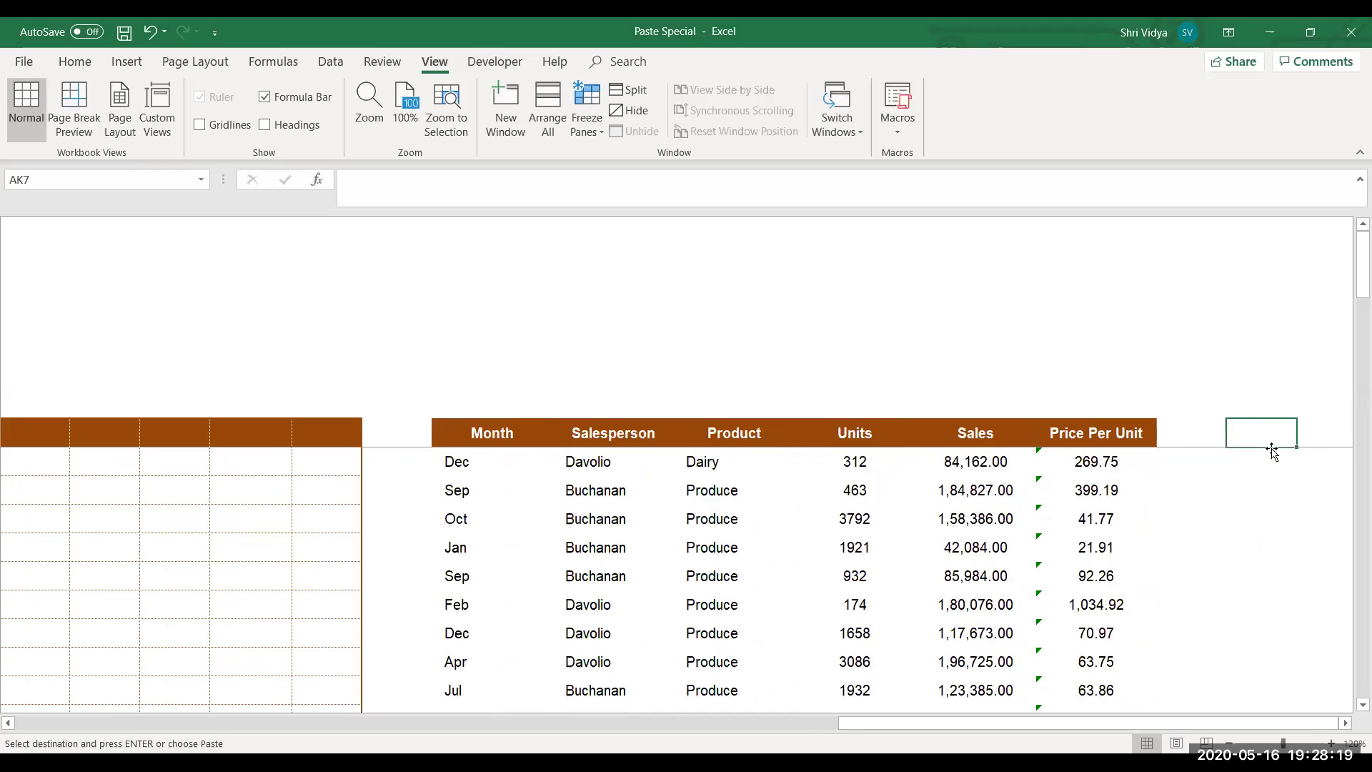
left_click(483, 431)
left_click_drag(482, 431, 861, 523)
left_click(1039, 586)
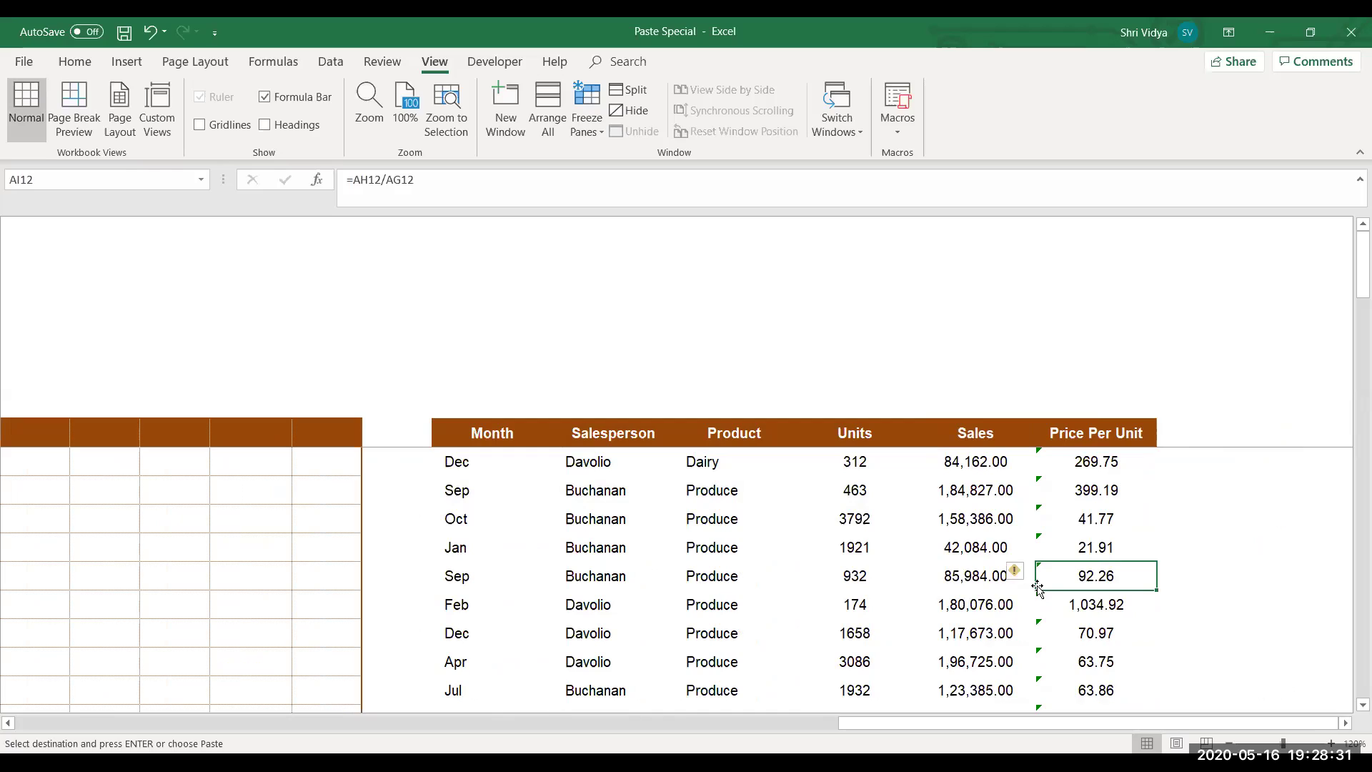
Paste the copied sales table at AK7 as formulas and number formats using Paste Special.
key("Up")
key("Up")
key("Up")
key("Up")
key("Up")
key("Right")
key("Right")
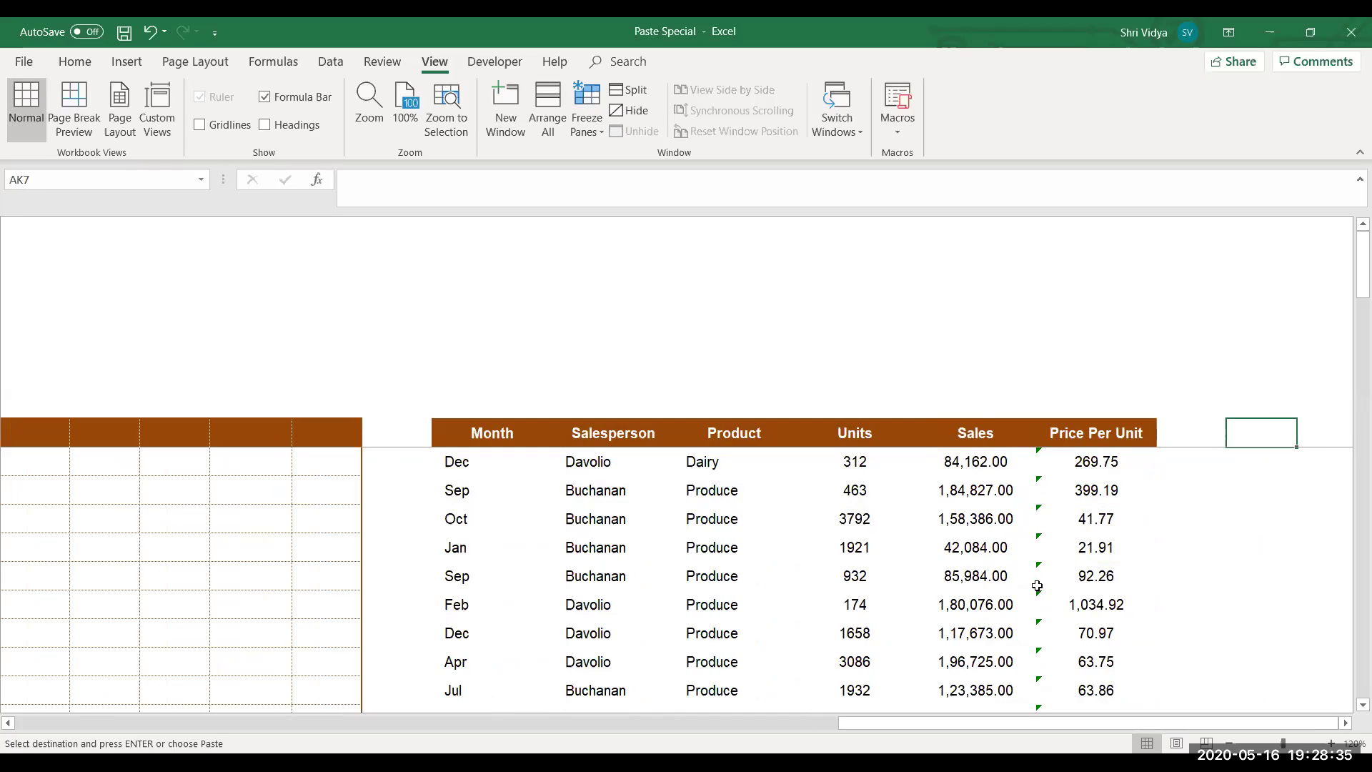
key("ctrl+alt+v")
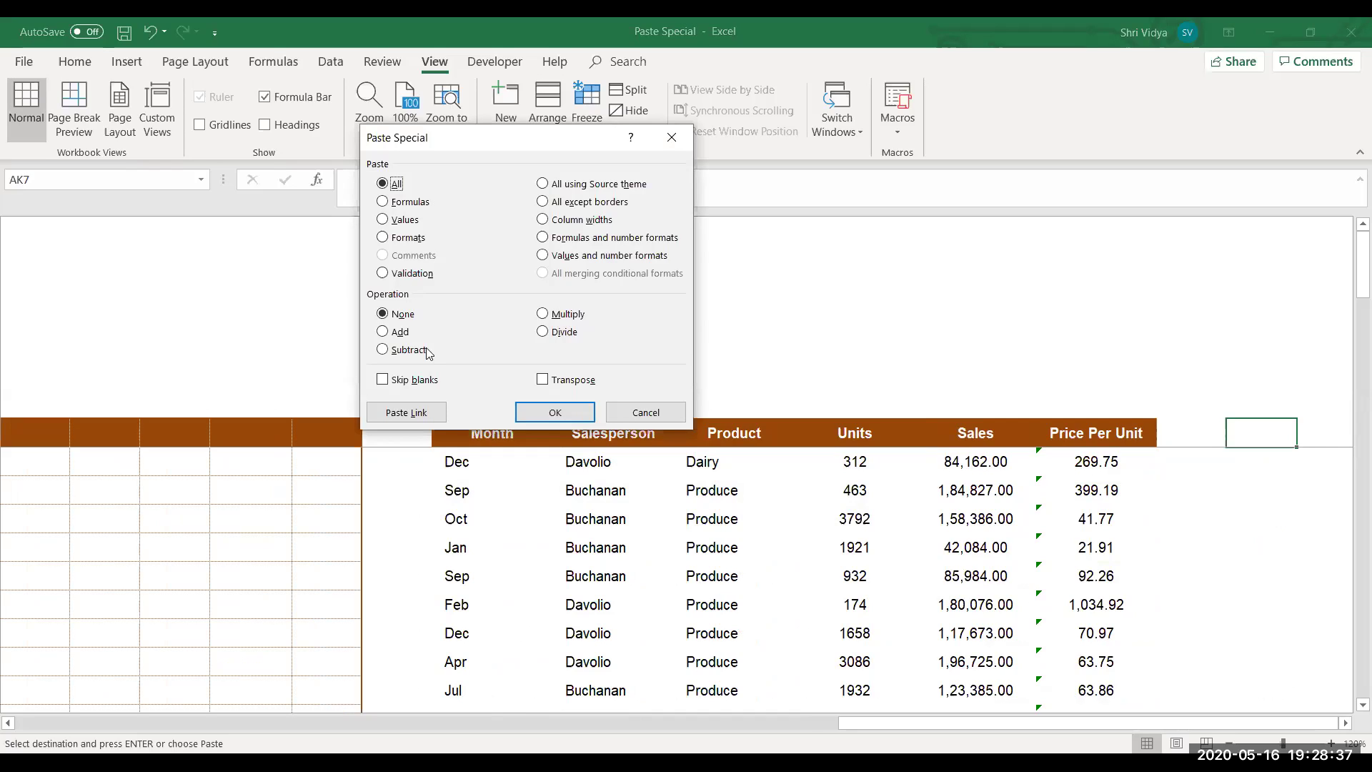
left_click(596, 241)
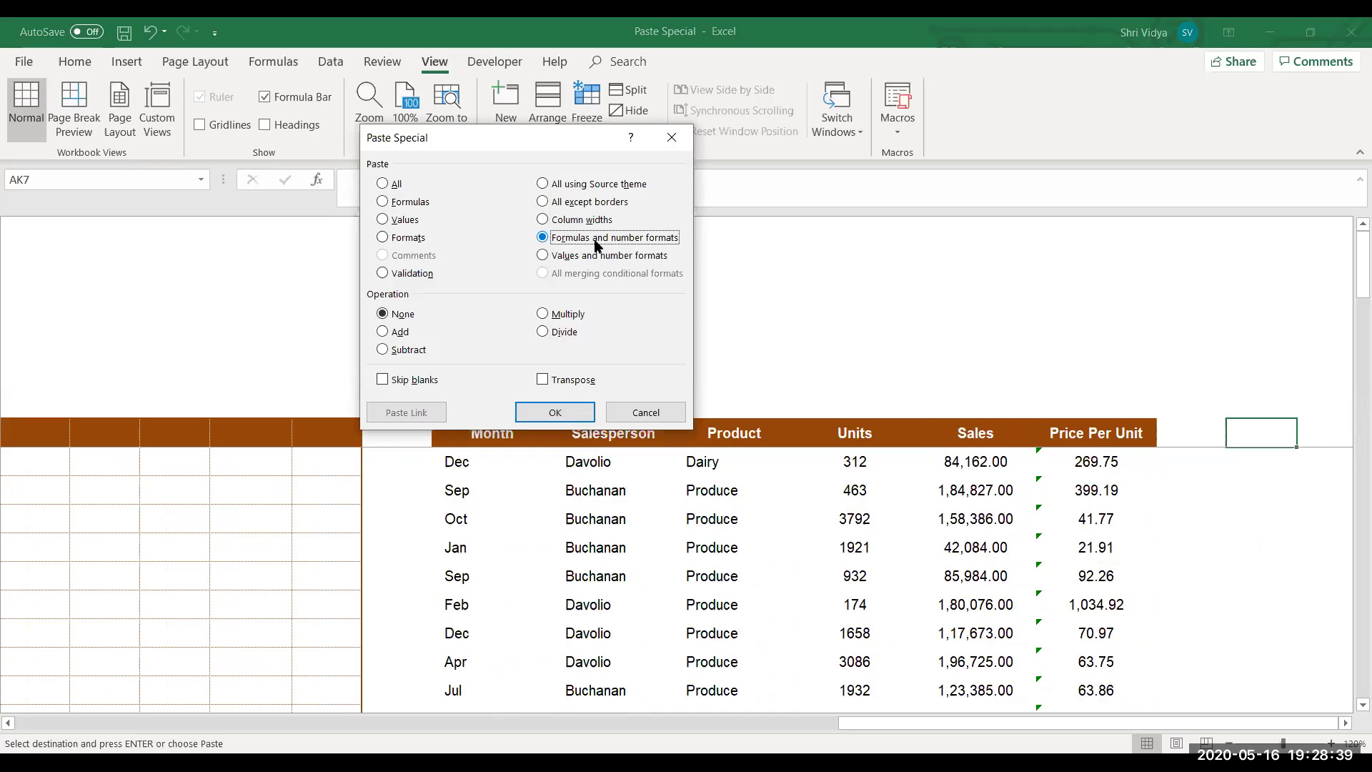
left_click(555, 413)
Examine the header row and column widths of the formulas-and-number-formats copy, from Month to Price Per Unit.
left_click(1014, 443)
key("Right")
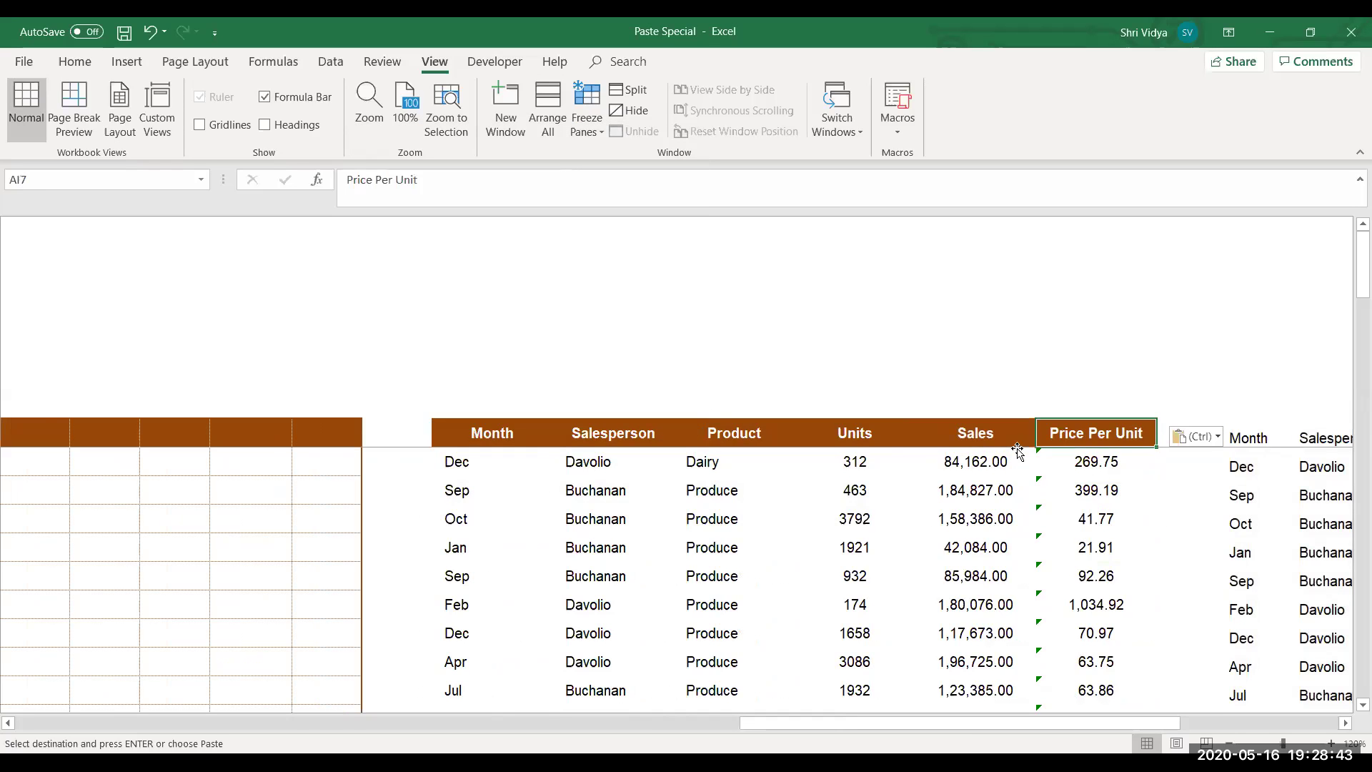
key("Right")
key("Right")
key("Right")
key("Right")
key("Right")
key("Right")
key("Right")
key("Right")
key("Right")
key("Right")
key("Right")
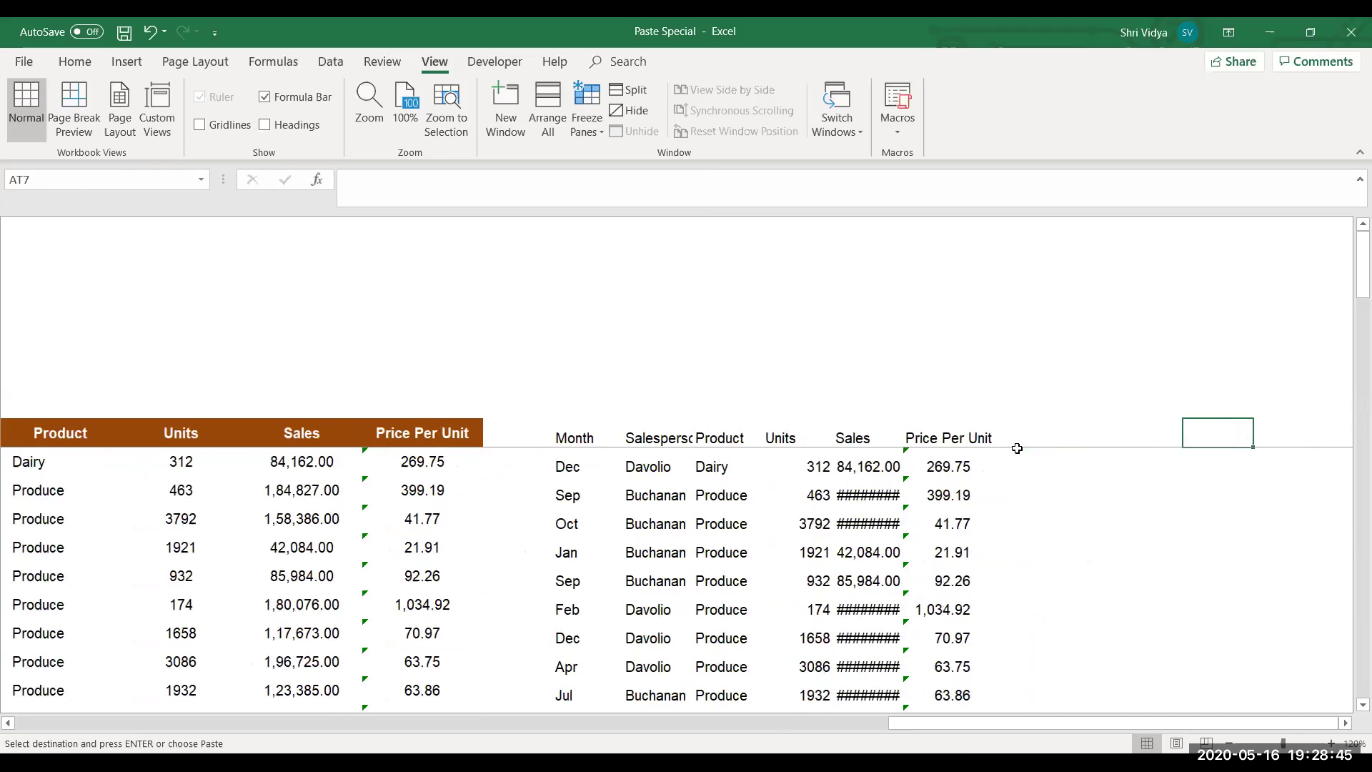
Apply the original table's column widths to the copy at AK7 using Paste Special.
left_click(578, 433)
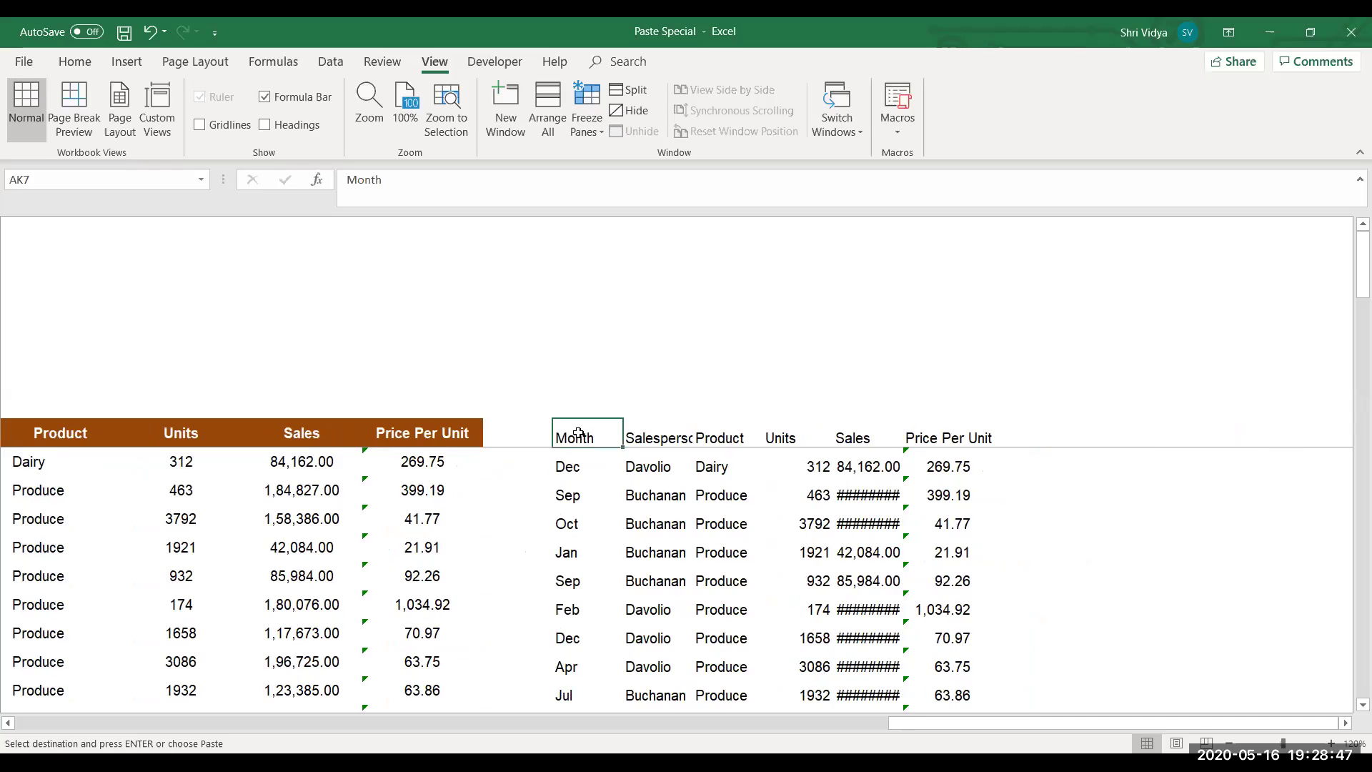
key("ctrl+alt+v")
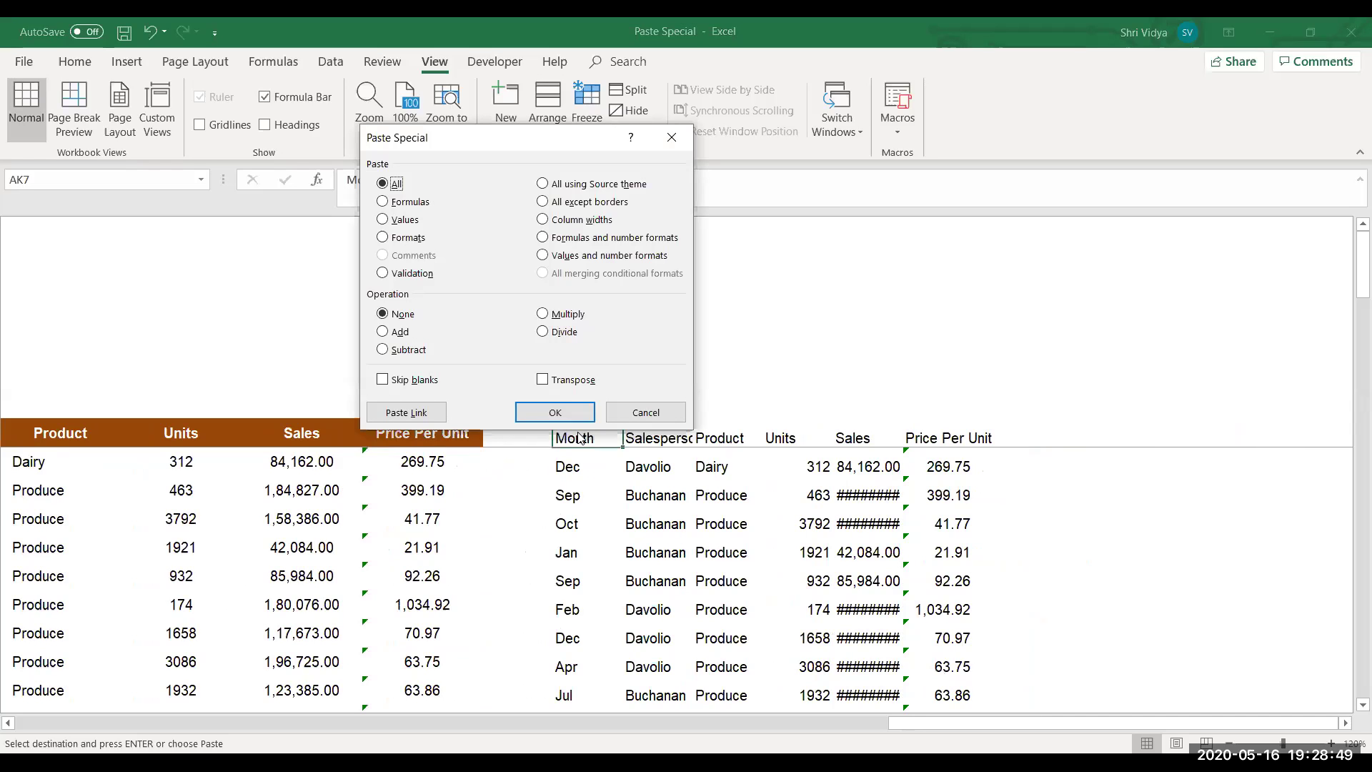
key("Down")
key("Down")
key("w")
key("Return")
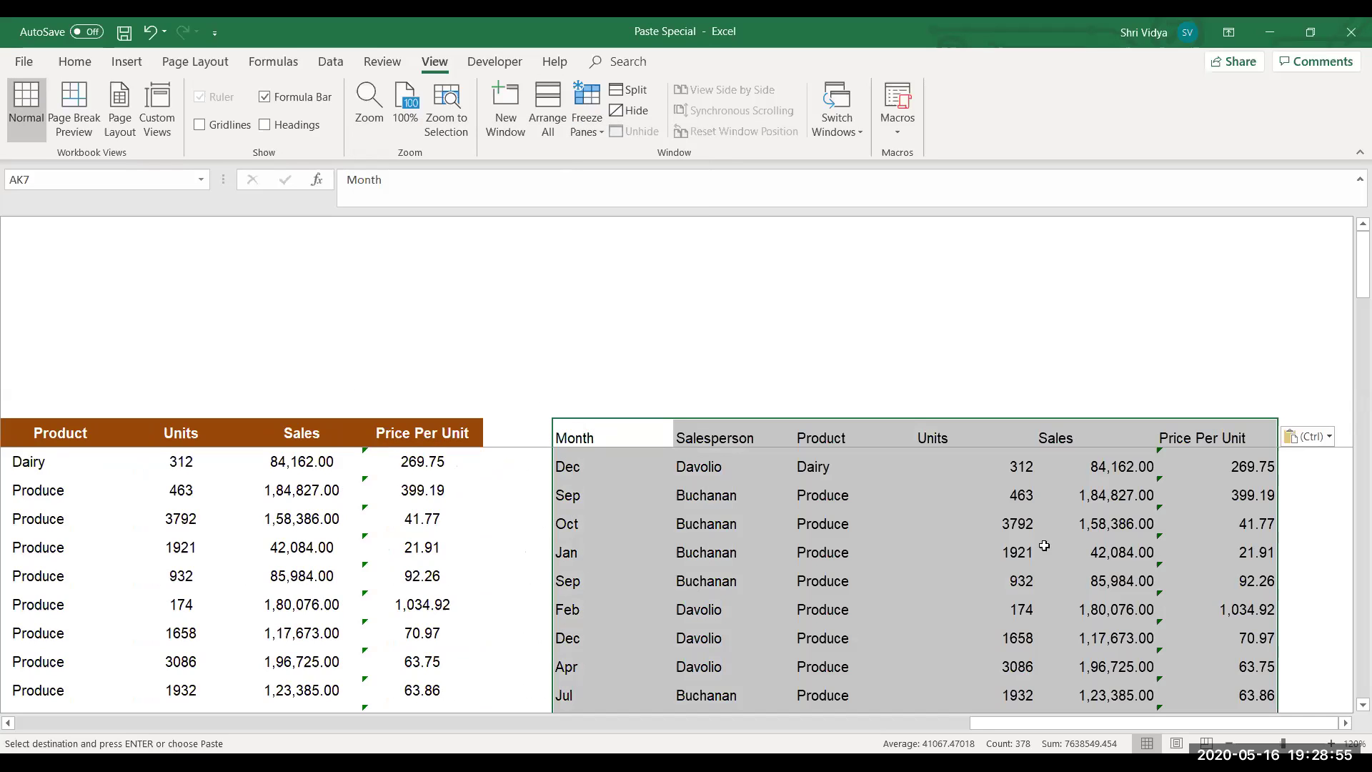
Check the Price Per Unit formula in AP8 and the Sales and Units number formats in the resized copy.
left_click(1094, 491)
left_click(1229, 463)
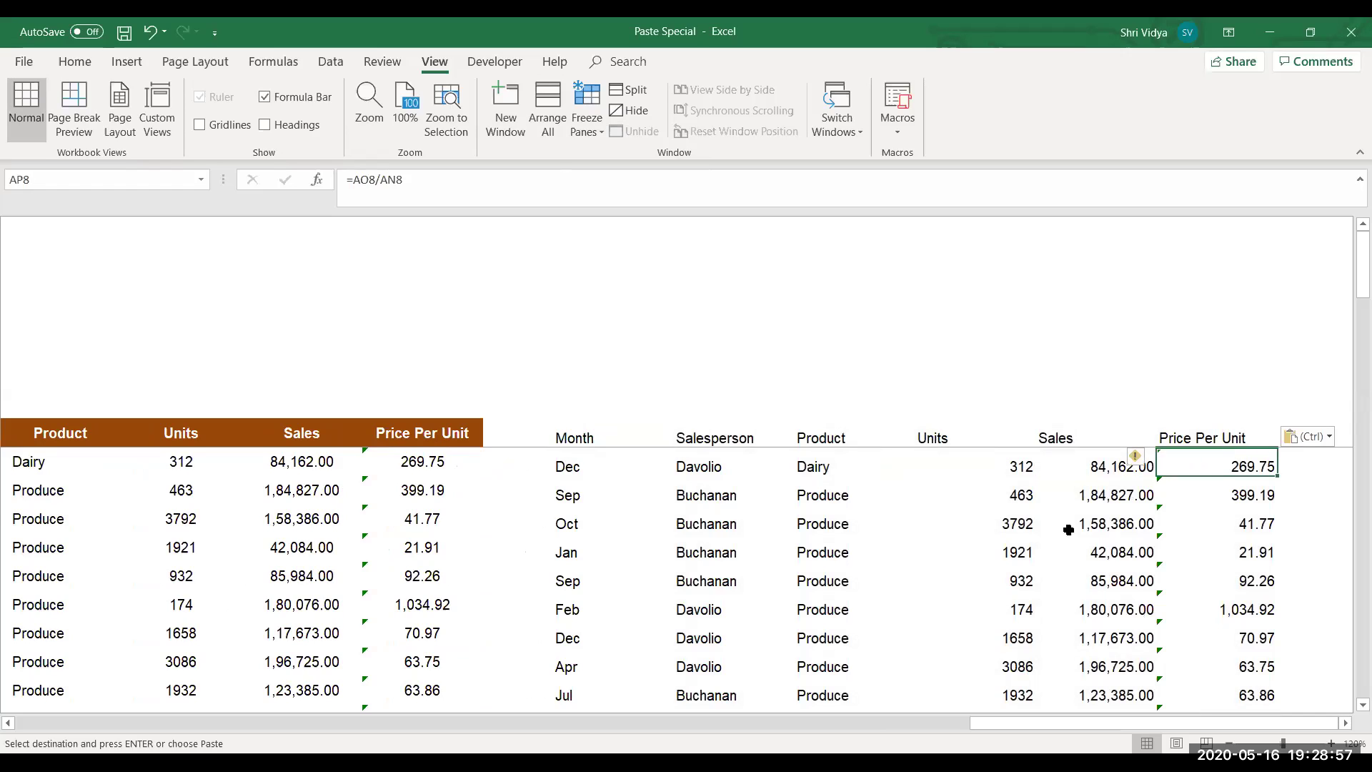
left_click_drag(1115, 468, 1078, 626)
left_click(986, 624)
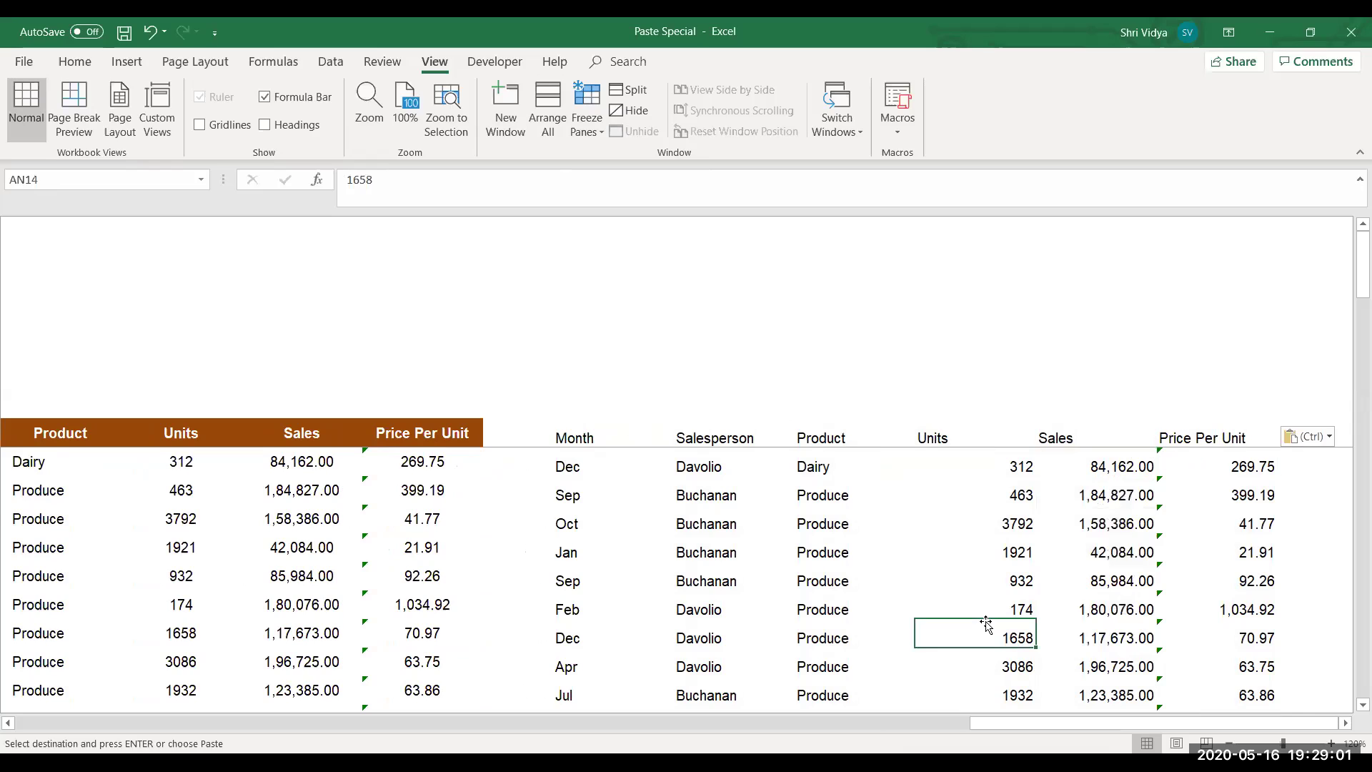
Paste the copied sales table at AR7 as values and number formats using Paste Special.
key("Right")
key("Right")
key("Right")
key("Right")
key("Right")
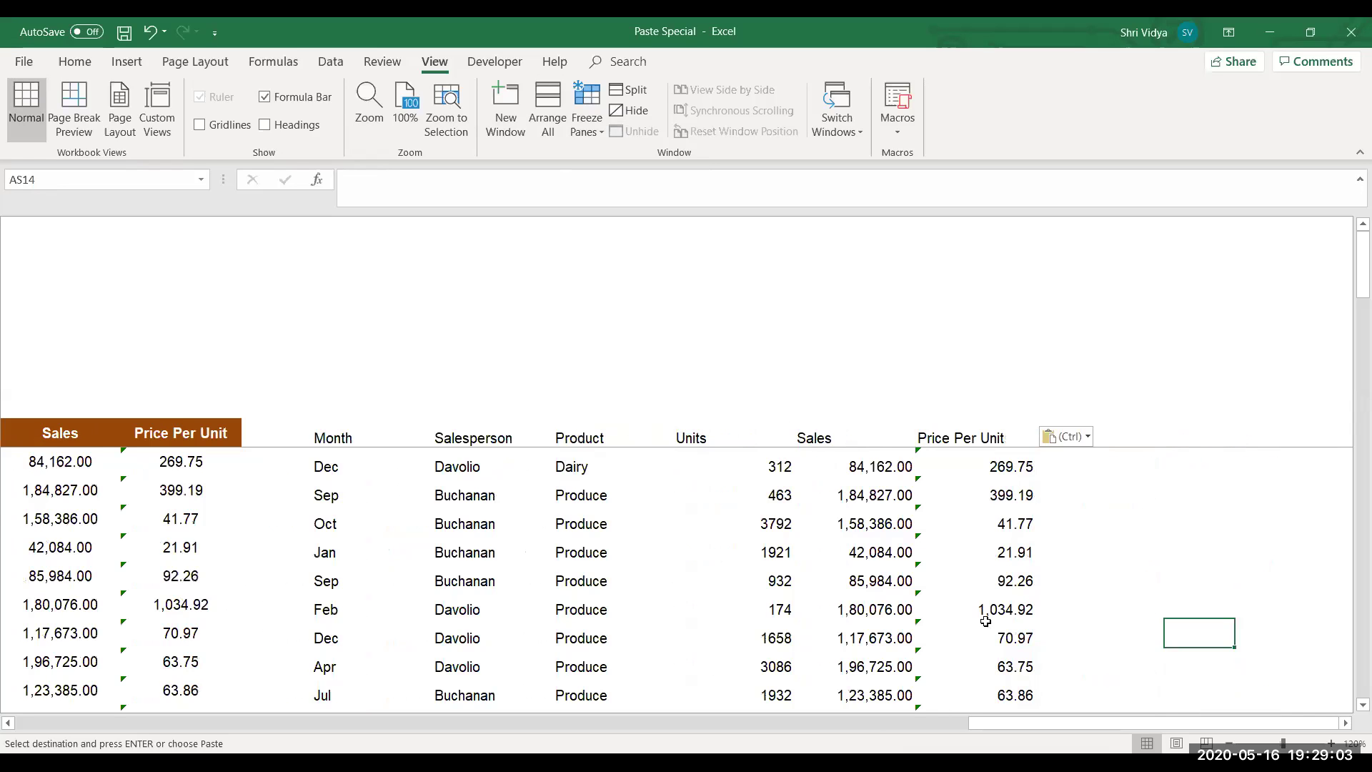
left_click(1139, 438)
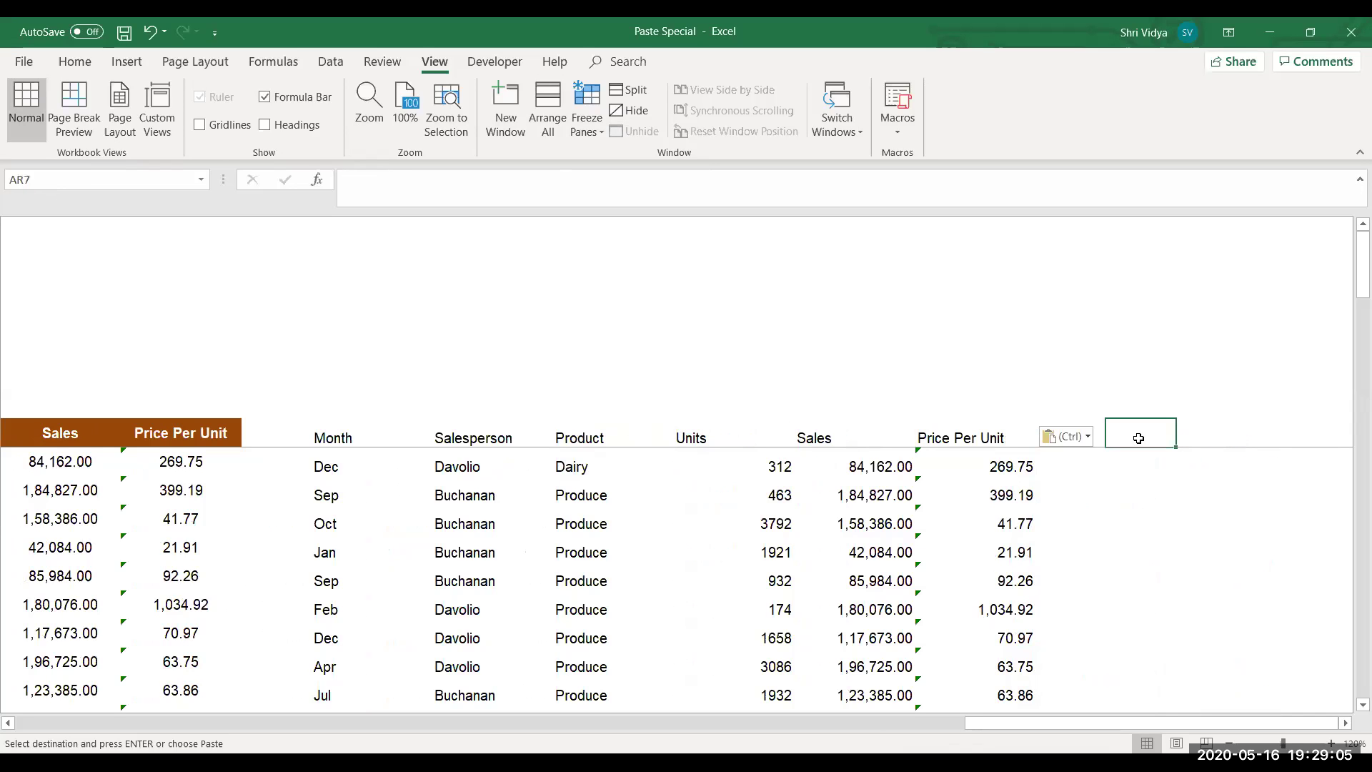
key("ctrl+alt+v")
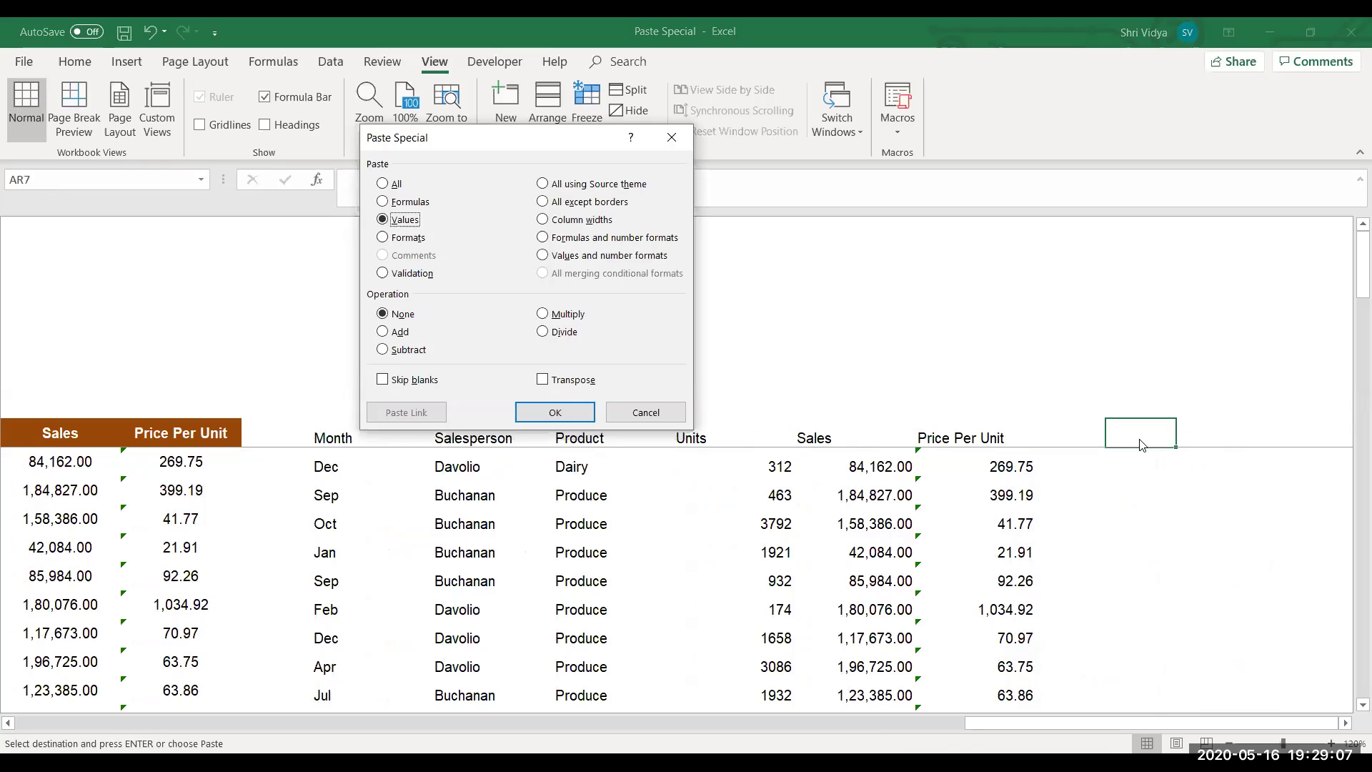
key("u")
key("Return")
Apply the original table's column widths to the values-and-number-formats copy at AR7.
key("Right")
key("Right")
key("Right")
key("Right")
key("Right")
key("Right")
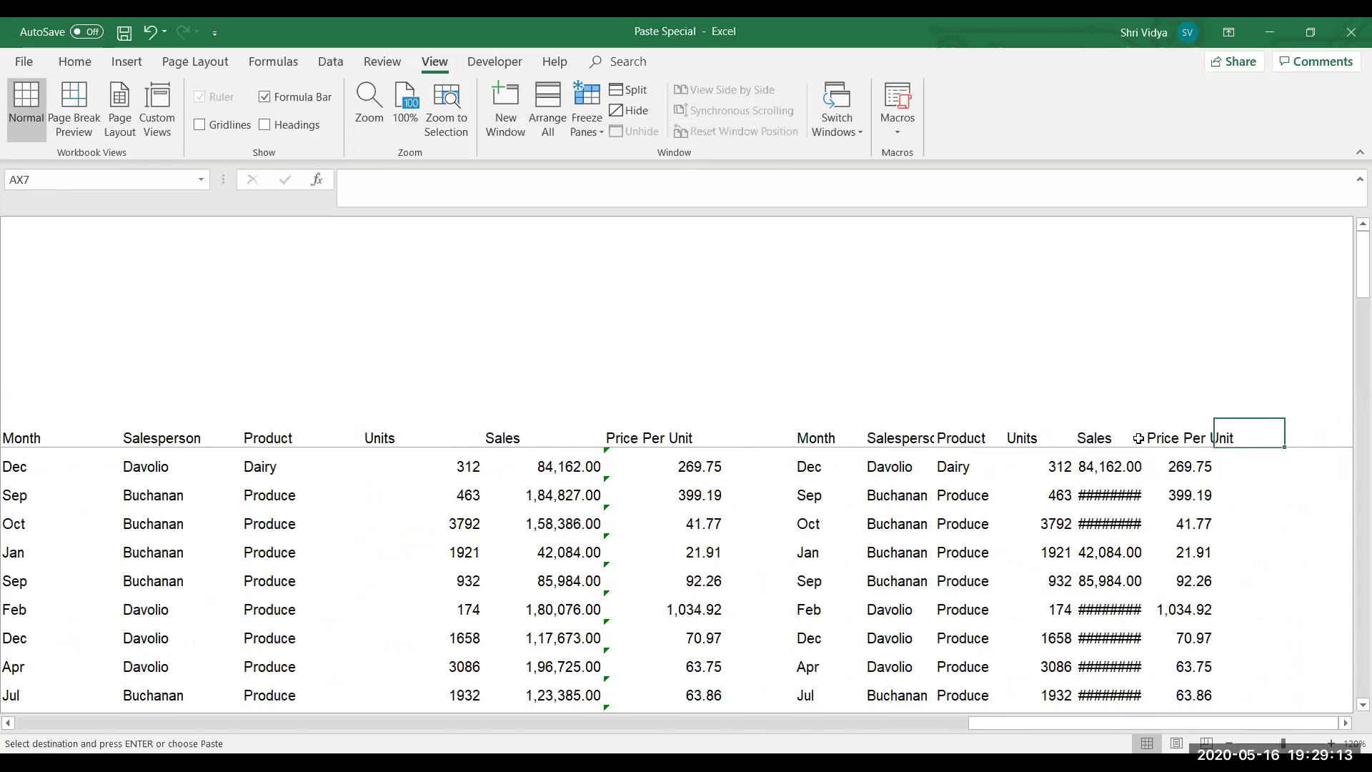
left_click(801, 434)
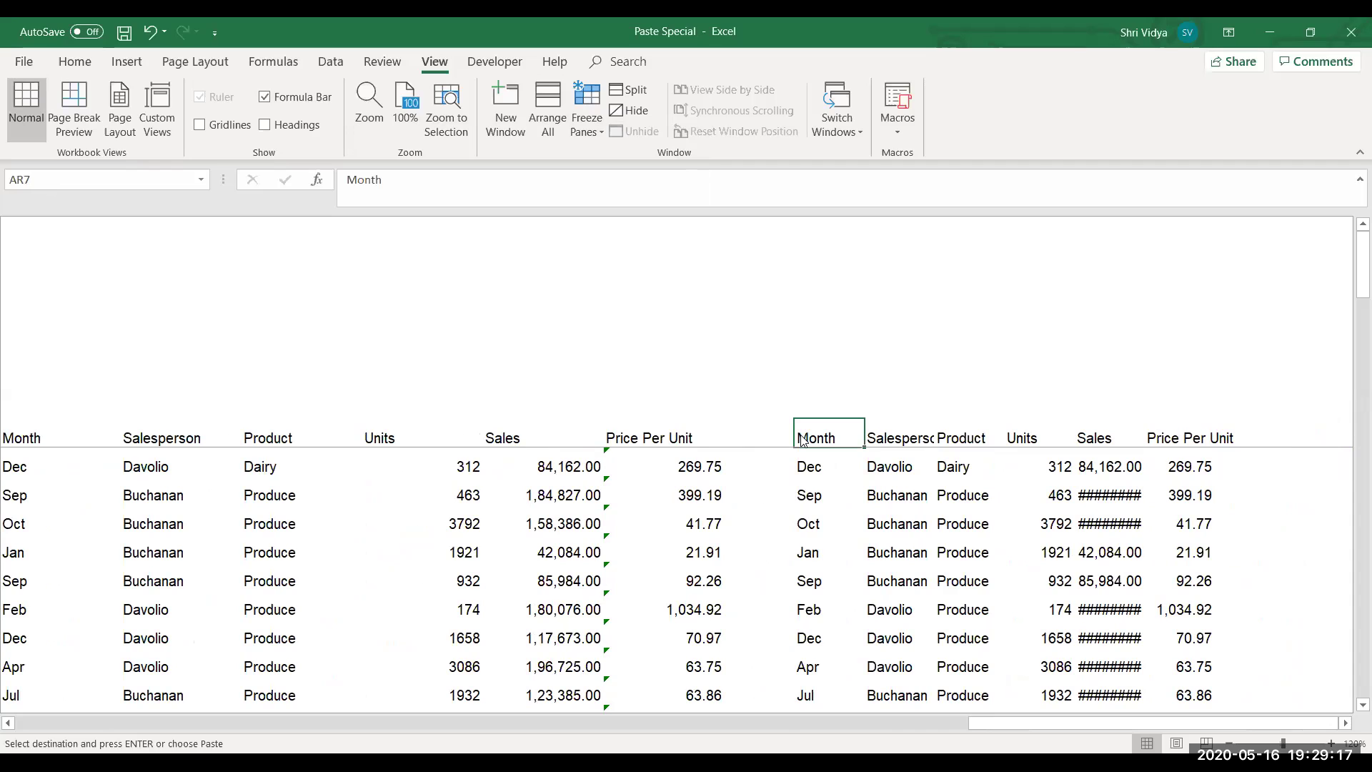
key("ctrl+alt+v")
key("w")
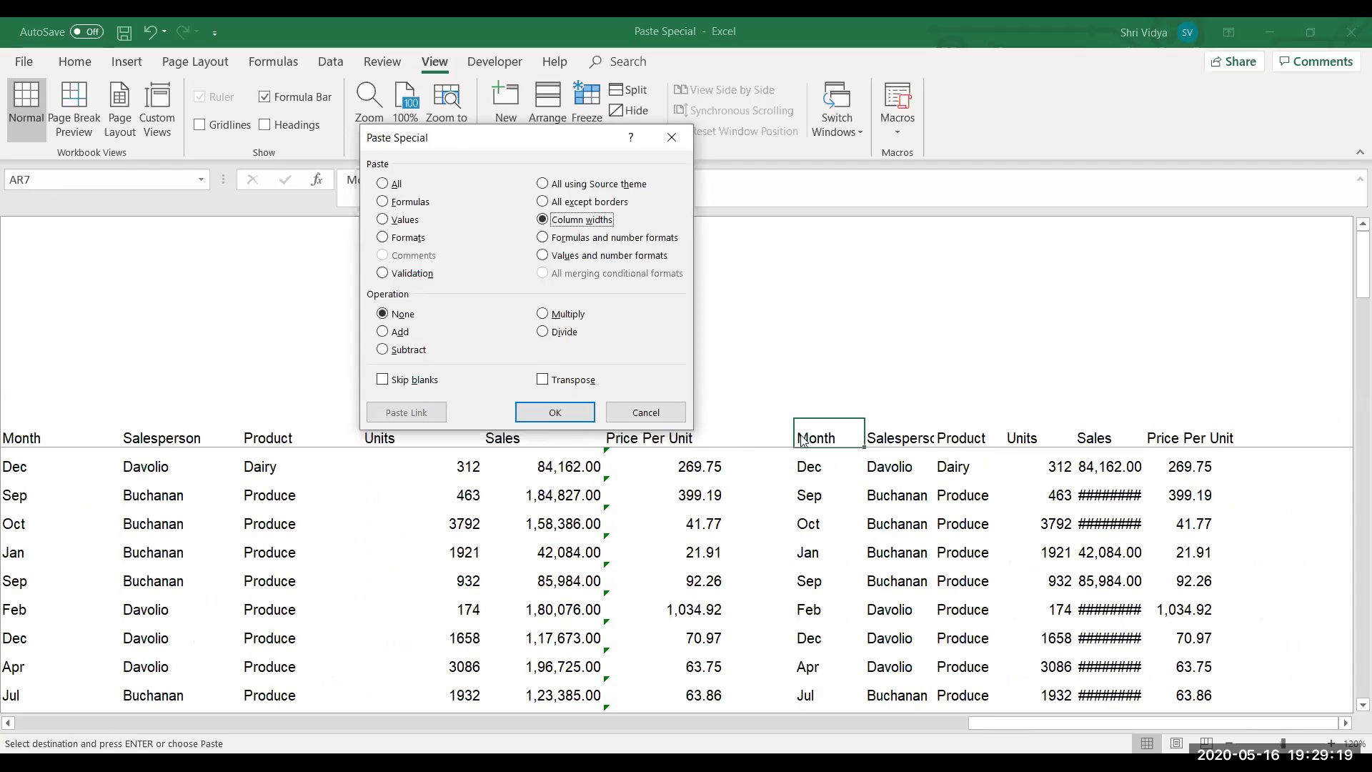
key("Return")
Review all the pasted copies along row 7 back to the original sales table, and clear the copy selection.
key("Right")
key("Right")
key("Right")
key("Right")
key("Right")
key("Right")
key("Right")
key("Right")
key("Right")
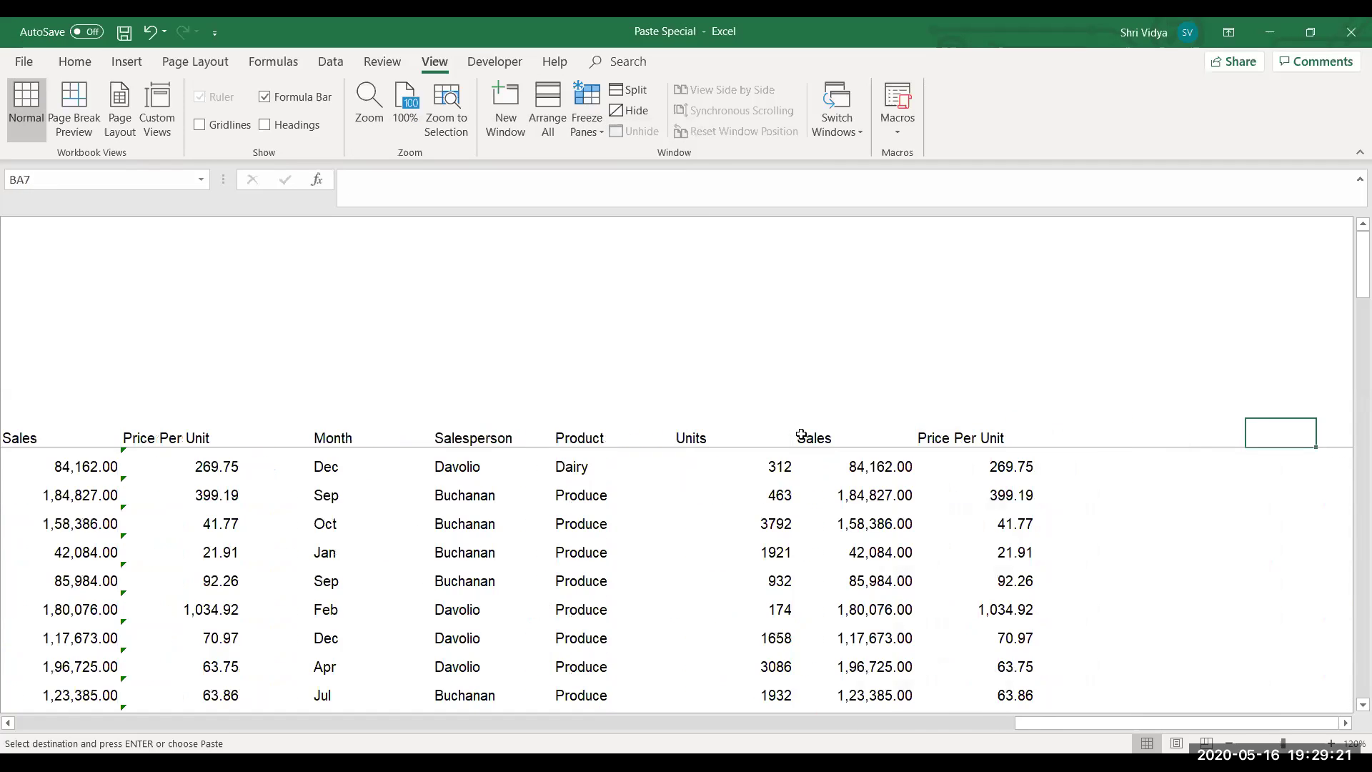
key("Left")
key("Left")
key("Left")
key("Left")
key("Left")
key("Left")
key("Left")
key("Left")
key("Left")
key("Left")
key("Left")
key("Left")
key("Left")
key("Left")
key("Left")
key("Left")
key("Left")
key("Left")
key("Left")
key("Left")
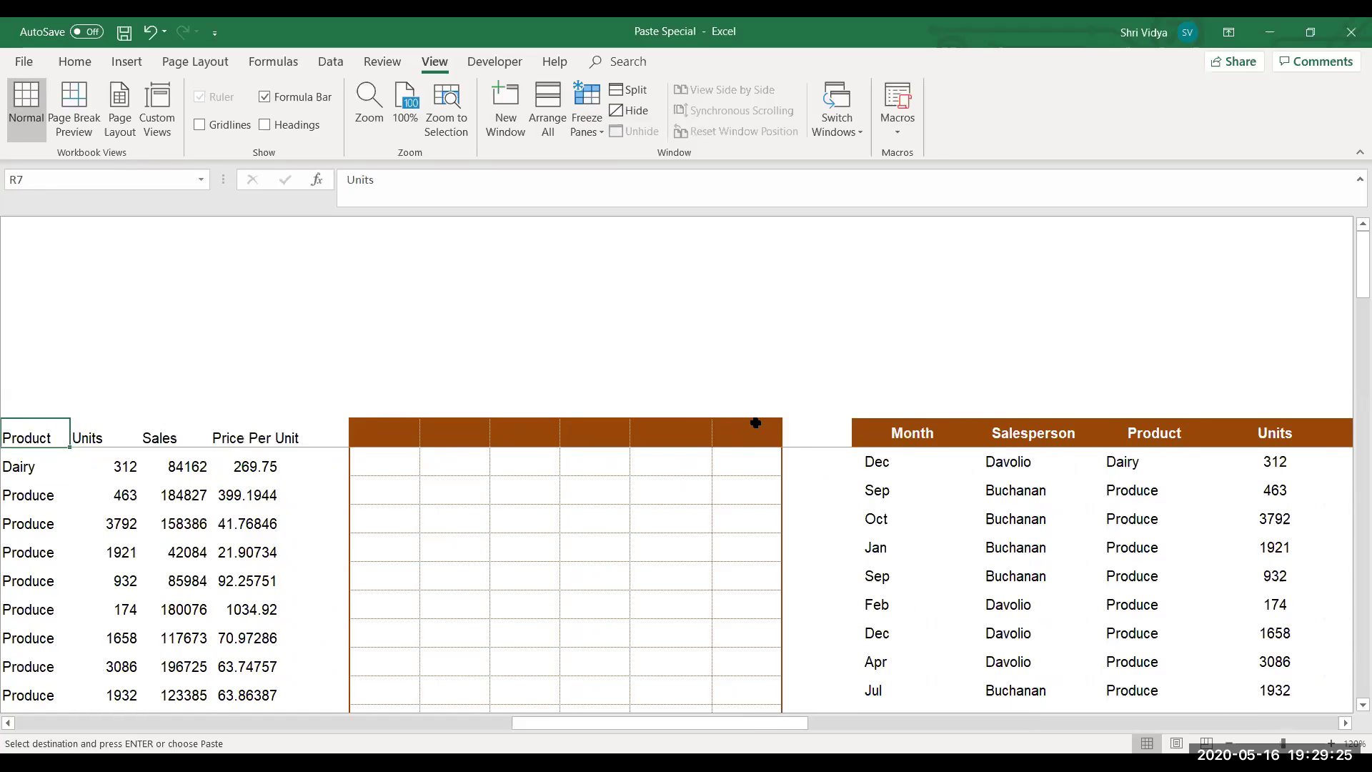
key("Left")
key("Left")
key("Left")
key("Left")
key("Left")
key("Left")
key("Left")
key("Left")
key("Left")
key("Left")
key("Left")
key("Left")
key("Left")
key("Left")
key("Left")
key("Left")
key("Left")
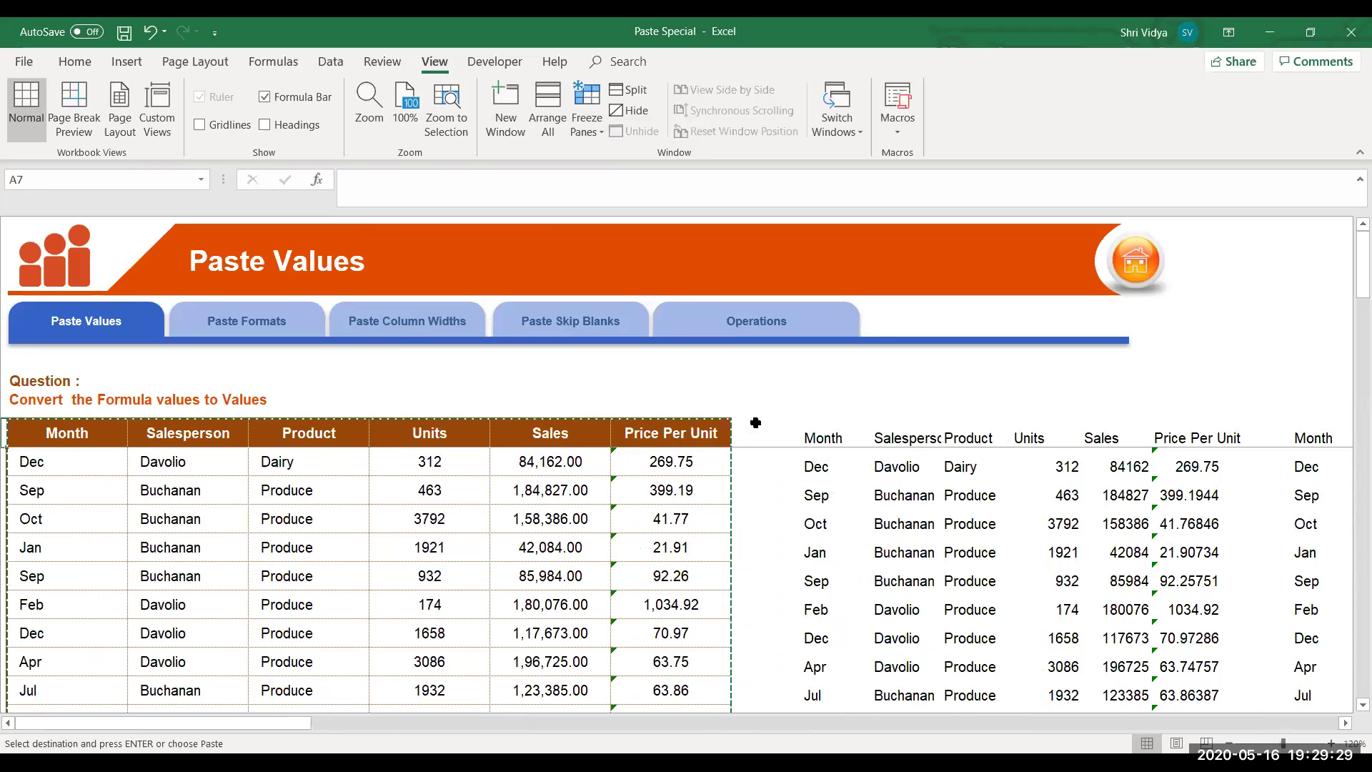
key("Escape")
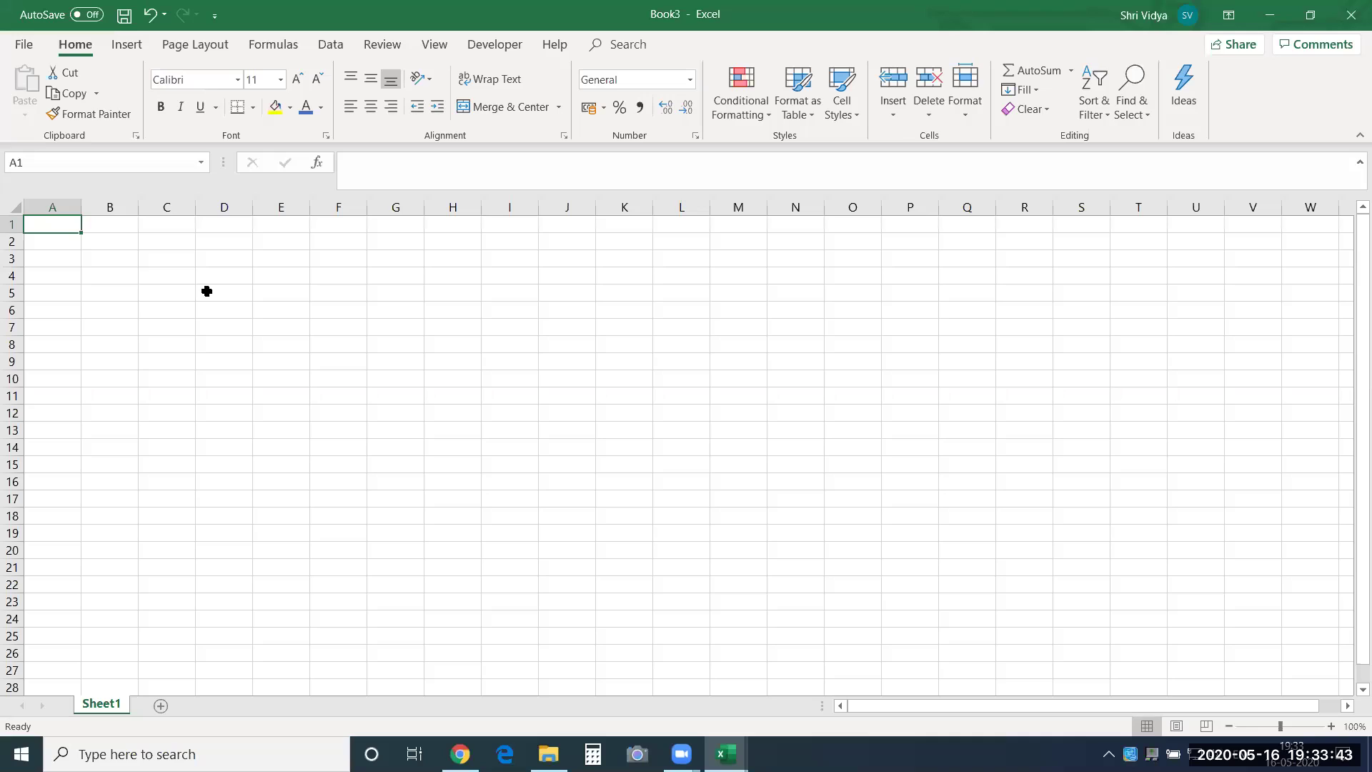
In the blank workbook Book3, fill every cell of the range D5:I19 with the text iTAS.
left_click(218, 288)
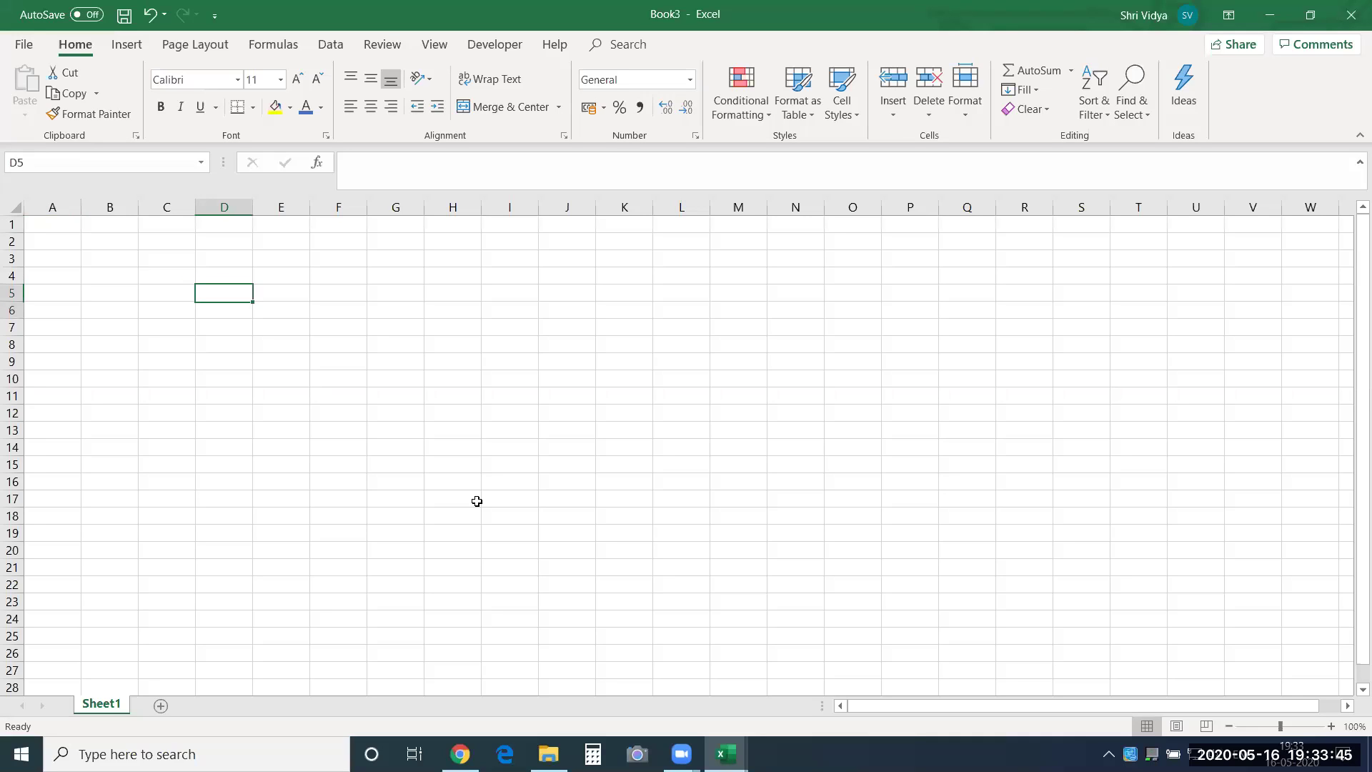
left_click(501, 521, "shift")
left_click_drag(501, 521, 529, 536)
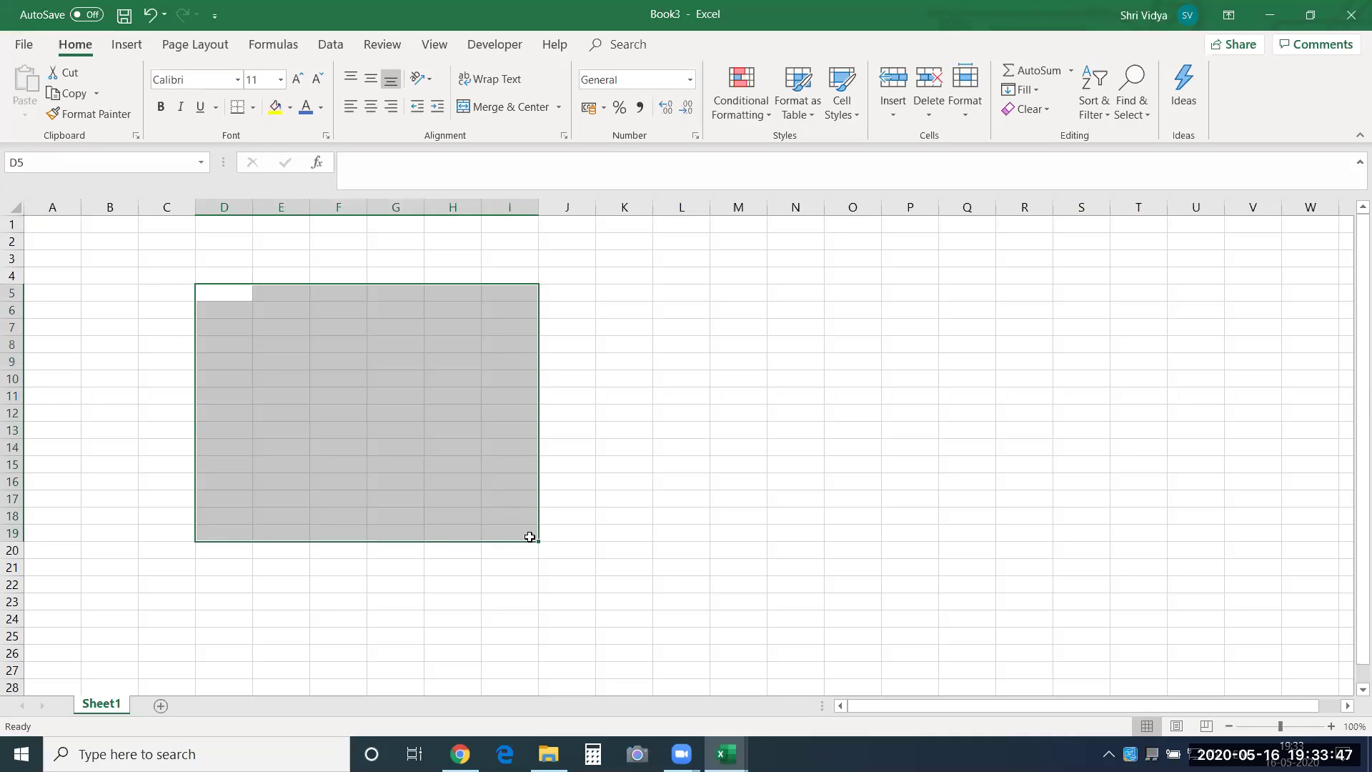
type("iTAS")
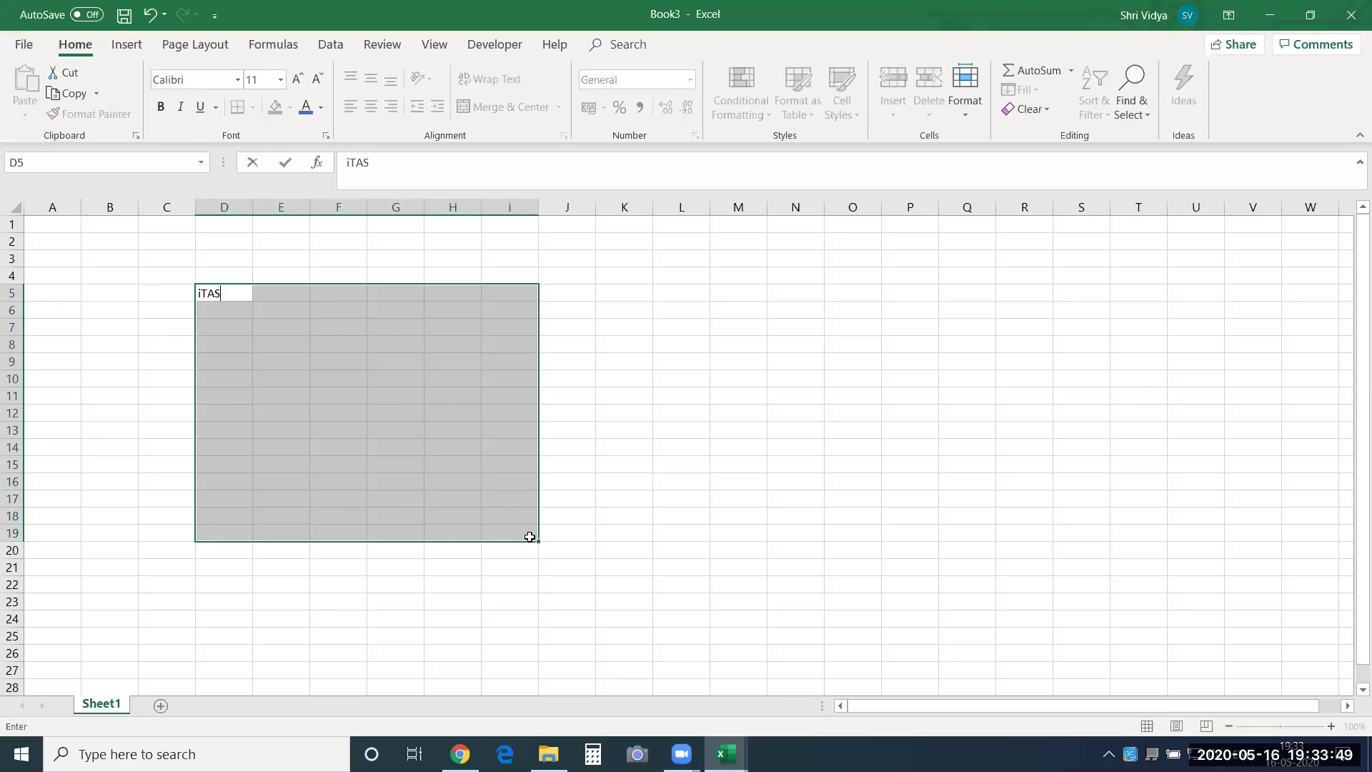
key("ctrl+Return")
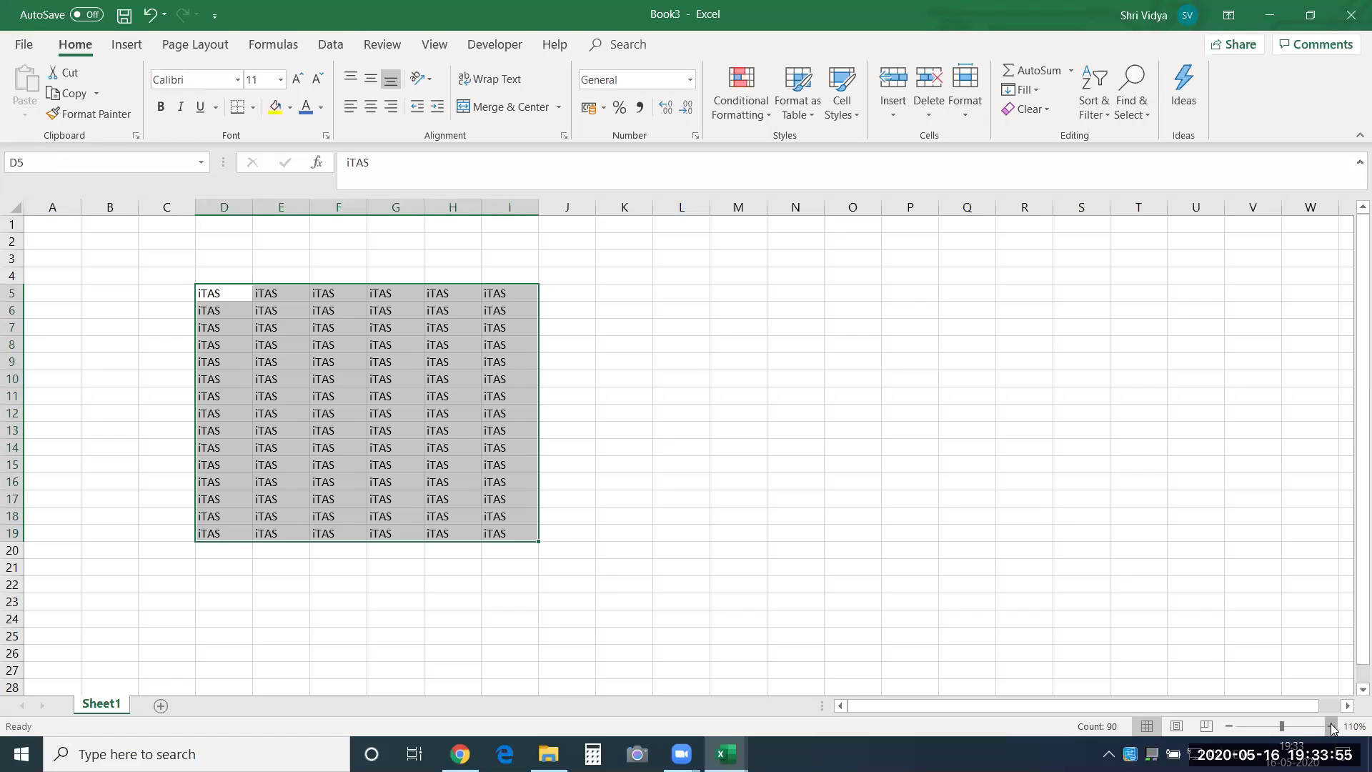
left_click(1331, 726)
left_click(1330, 726)
left_click(1331, 726)
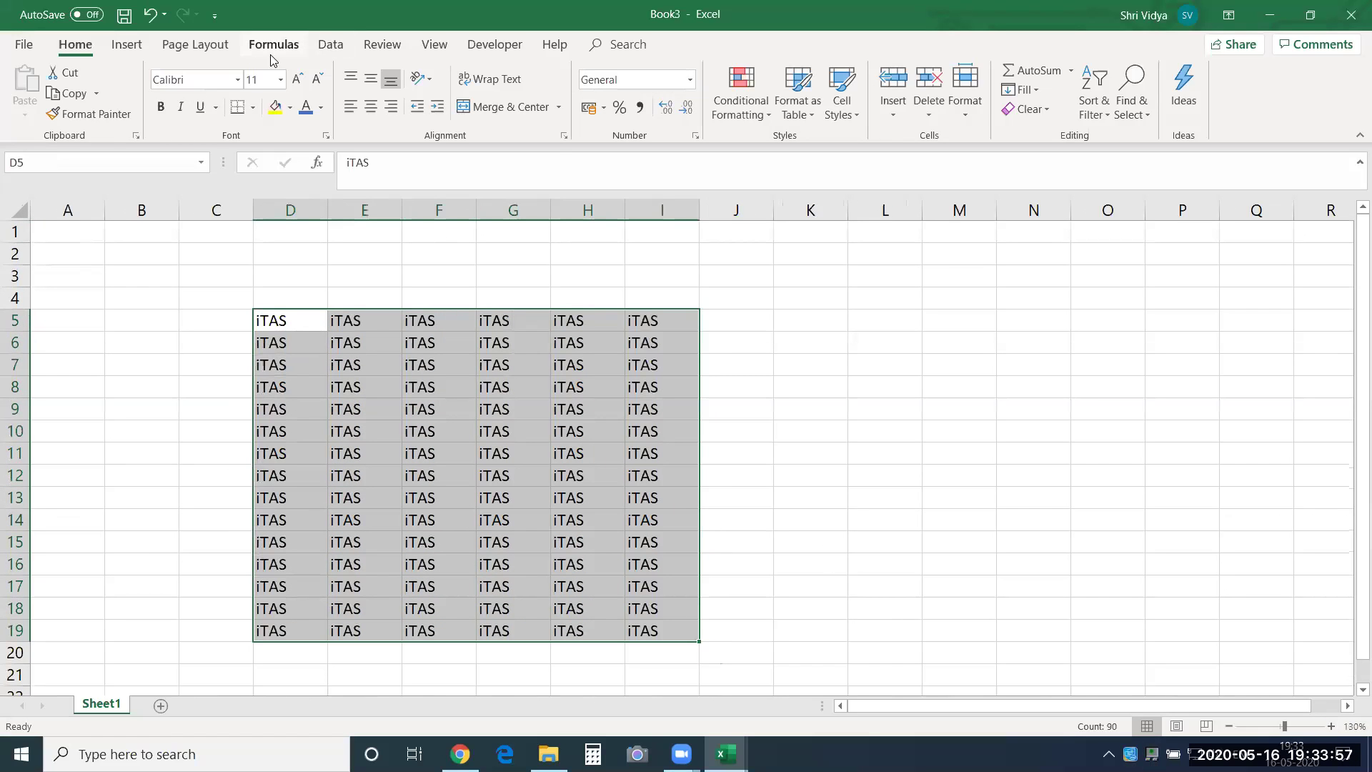
Set the font color of the iTAS block D5:I19 to the darkest orange theme shade.
left_click(321, 107)
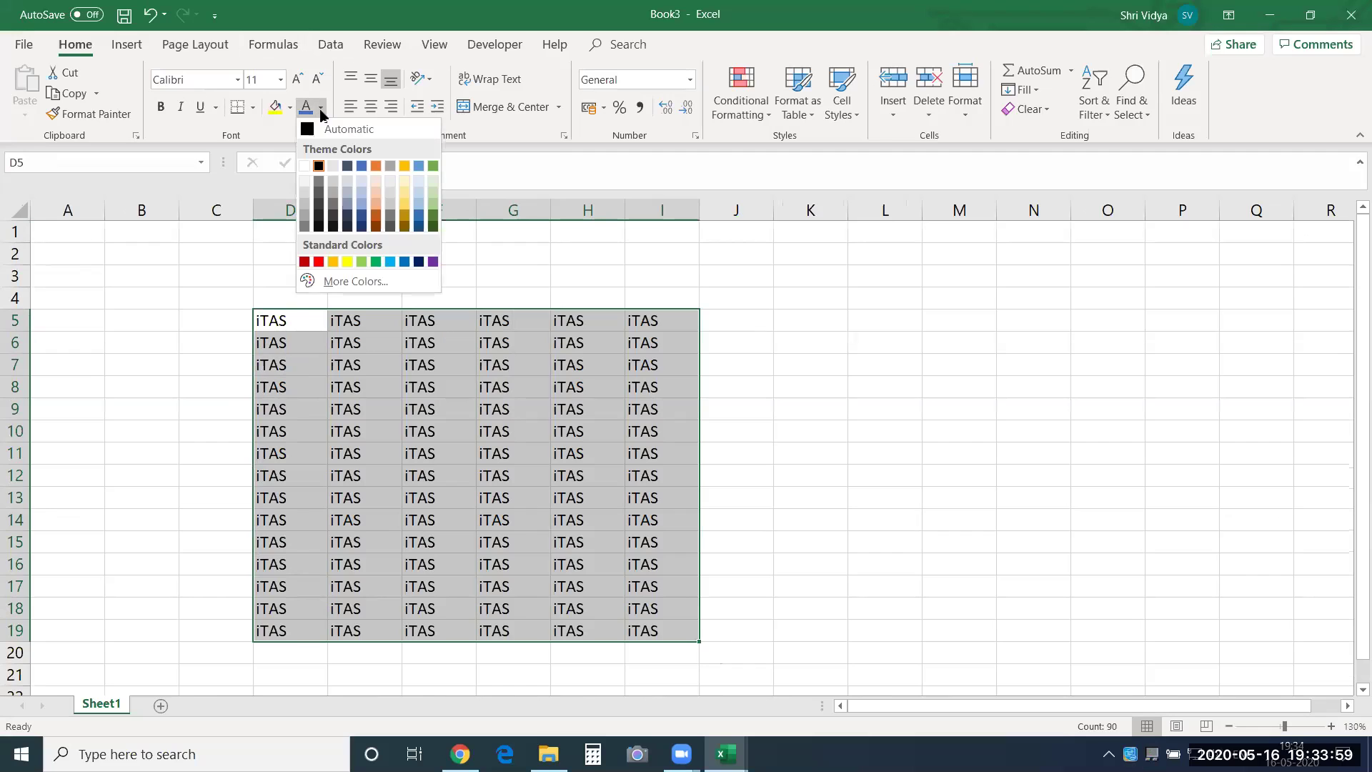
left_click(376, 223)
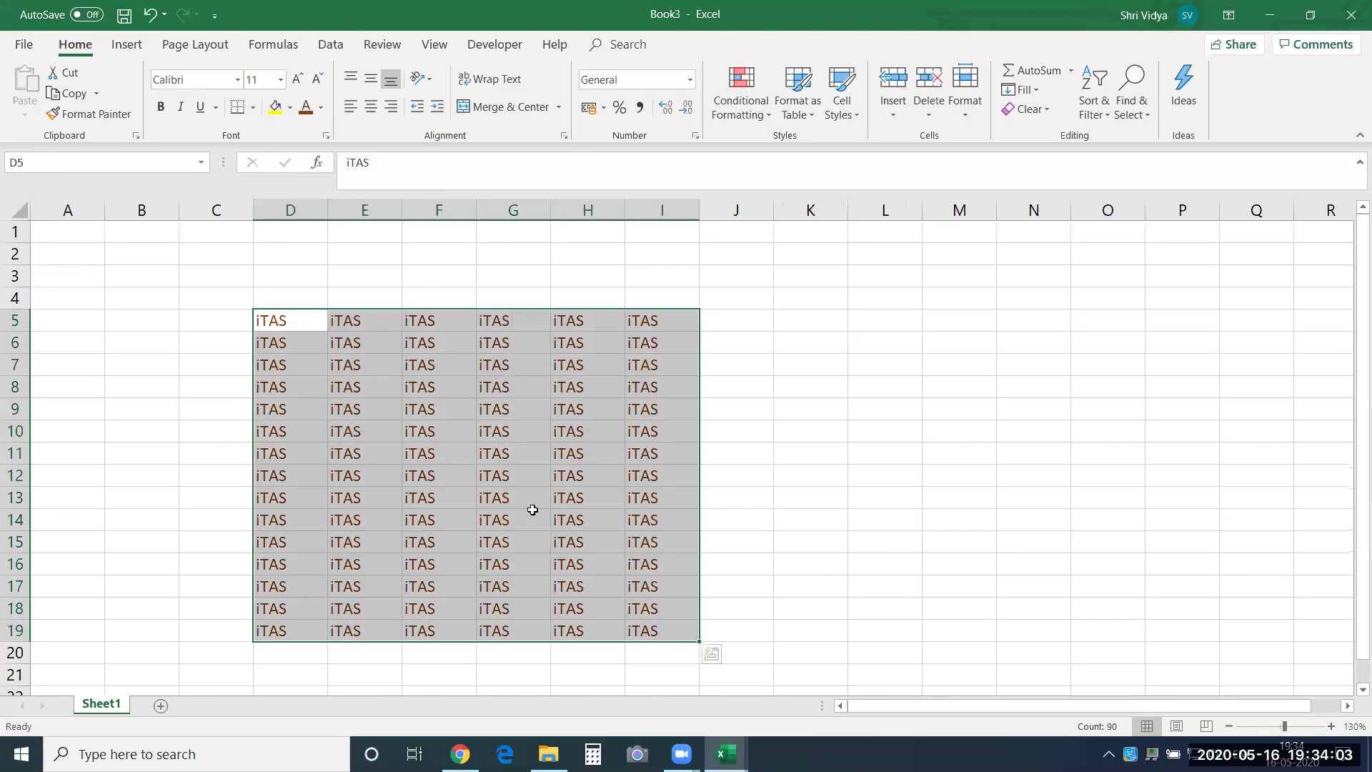
left_click(534, 510)
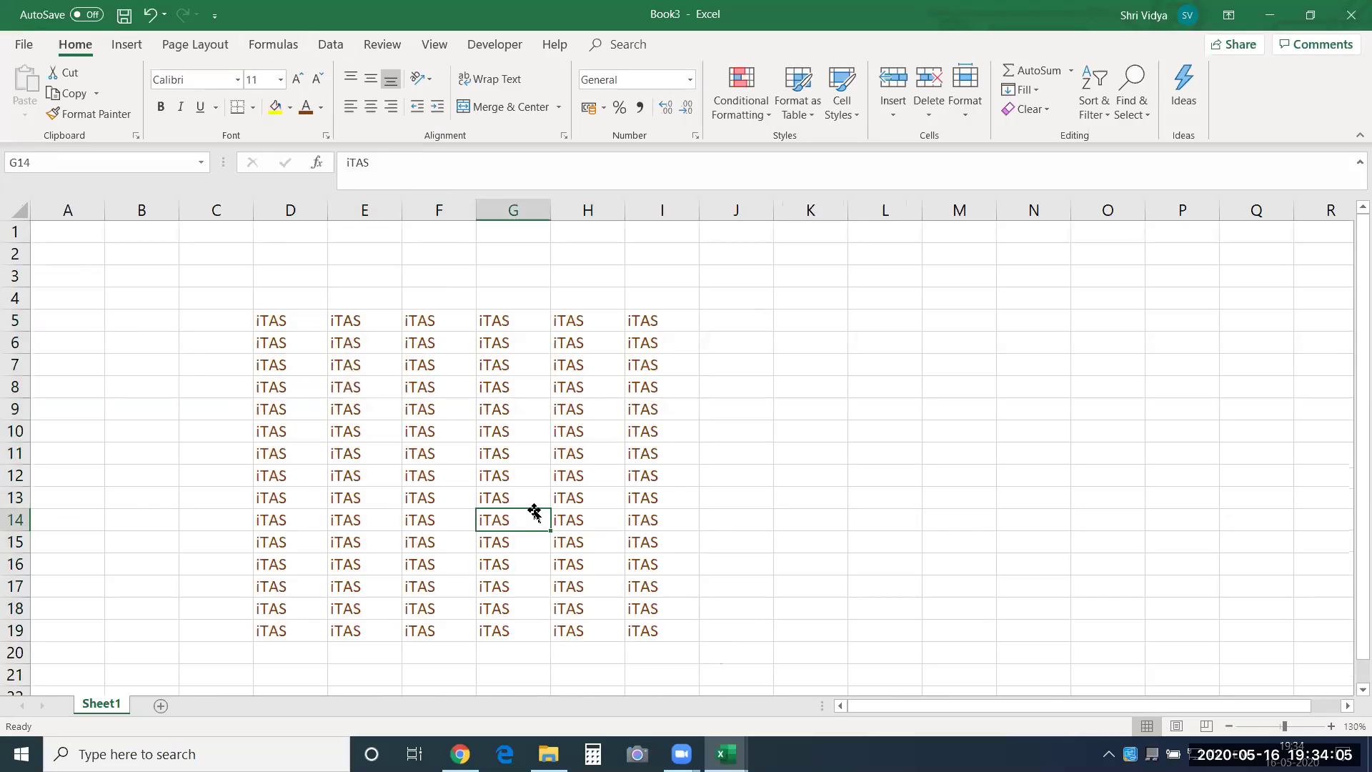
Create a new blank workbook and apply the Banded theme to it.
key("ctrl+n")
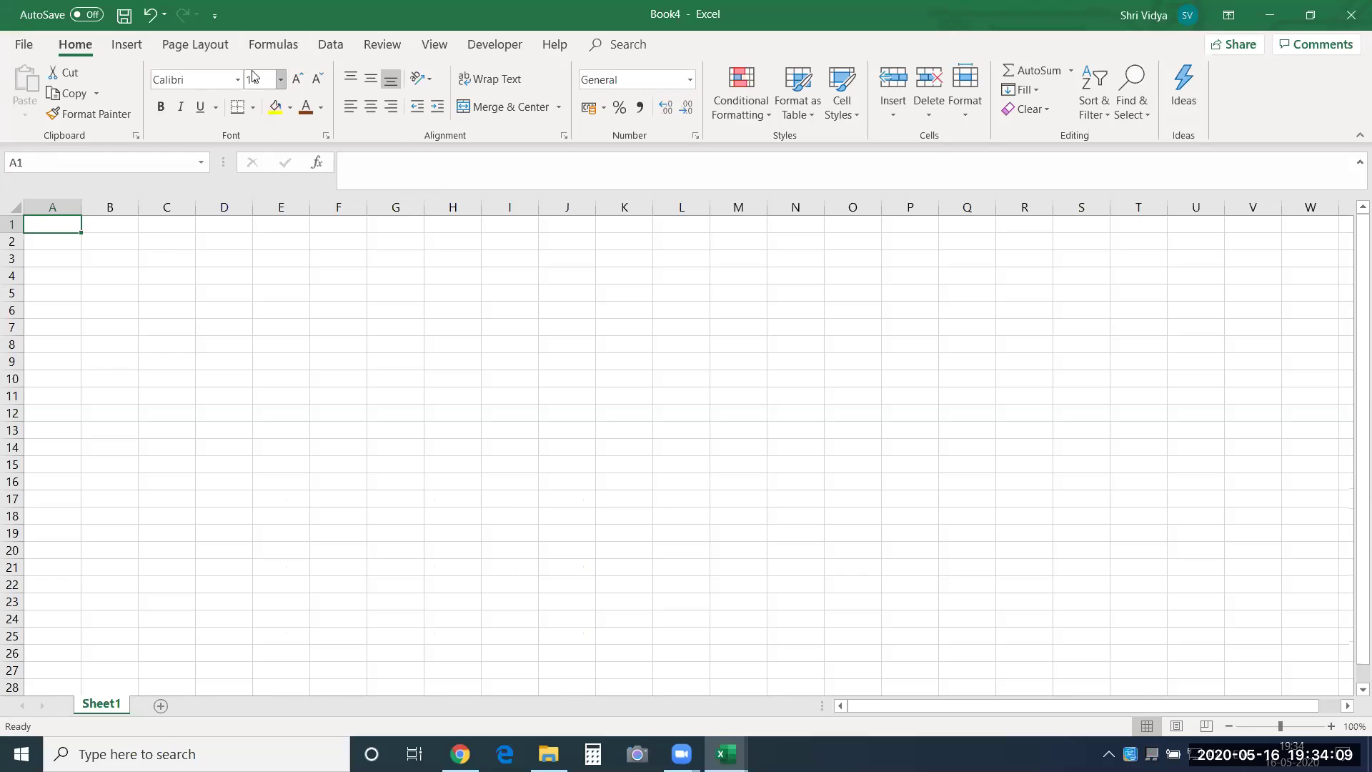
left_click(181, 47)
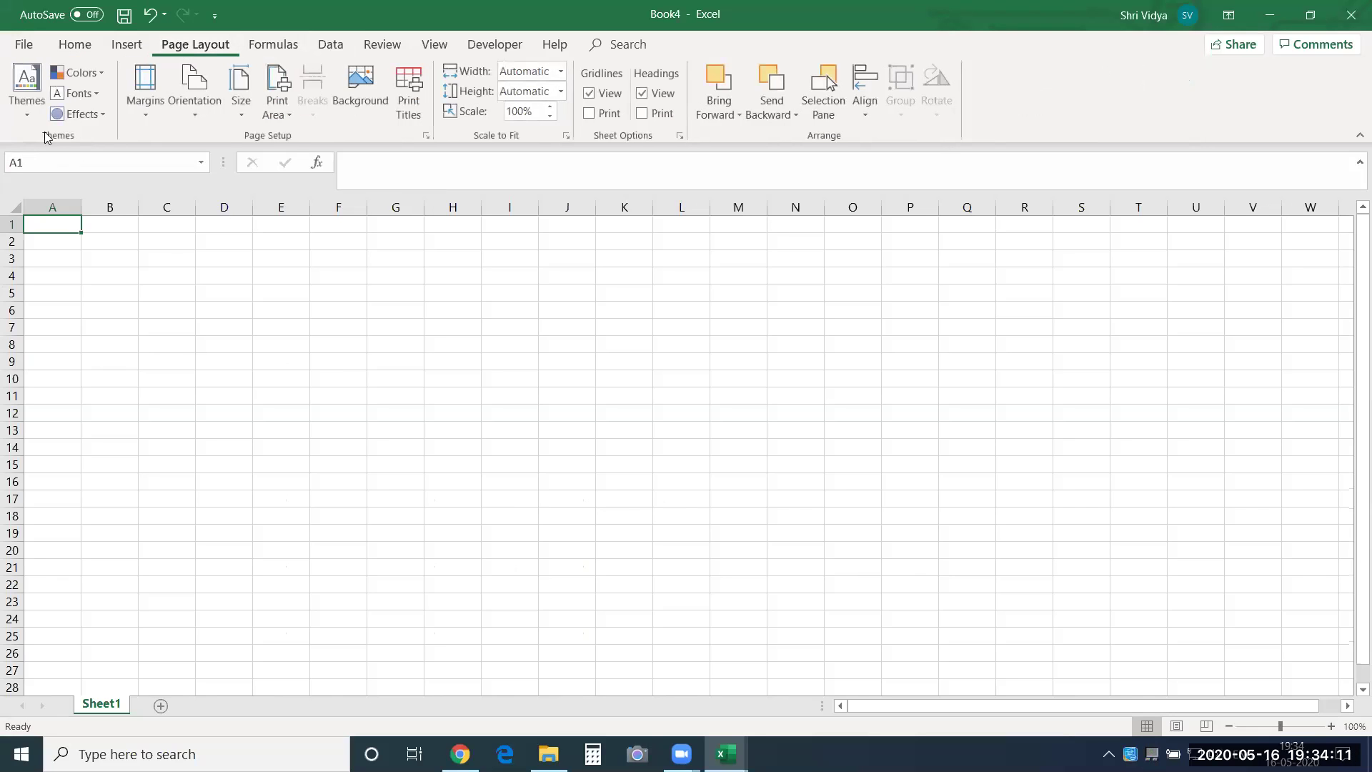
left_click(30, 100)
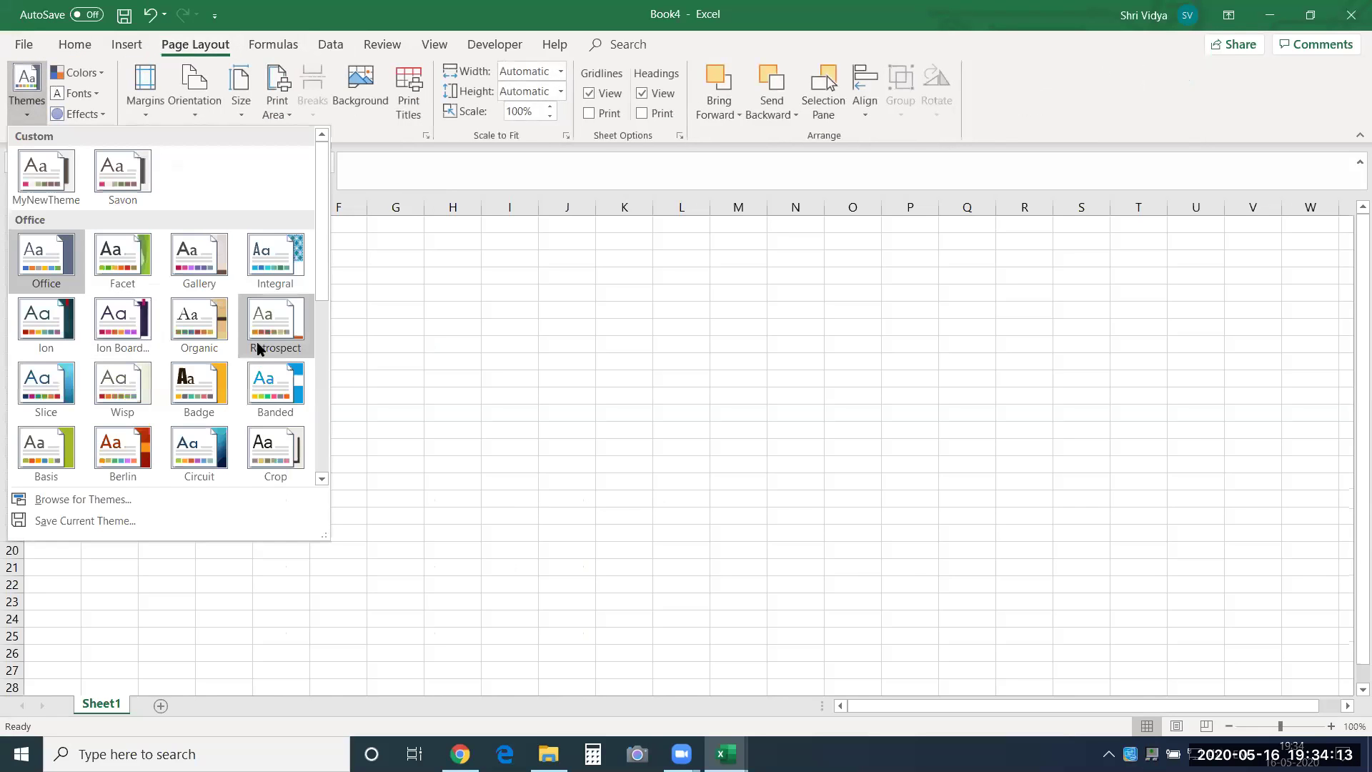
left_click(273, 382)
left_click(382, 367)
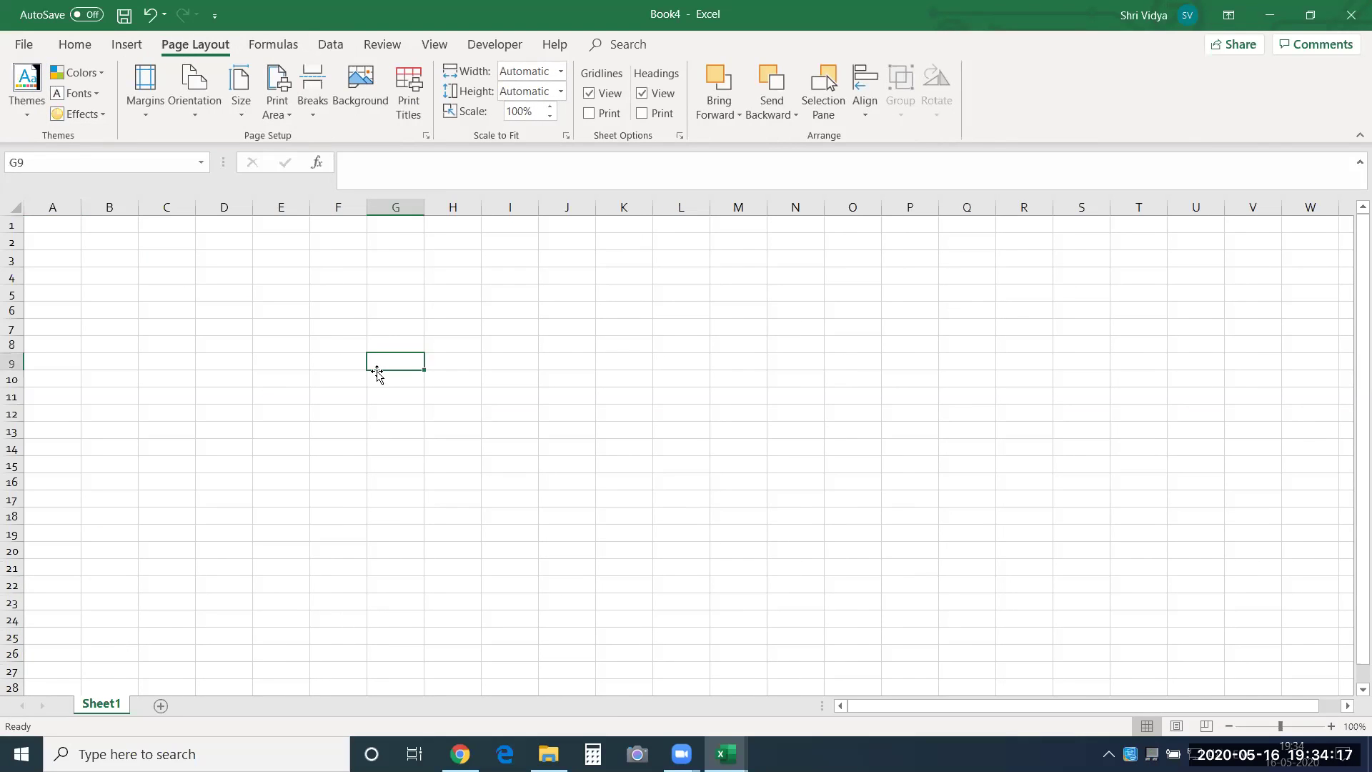
left_click(104, 72)
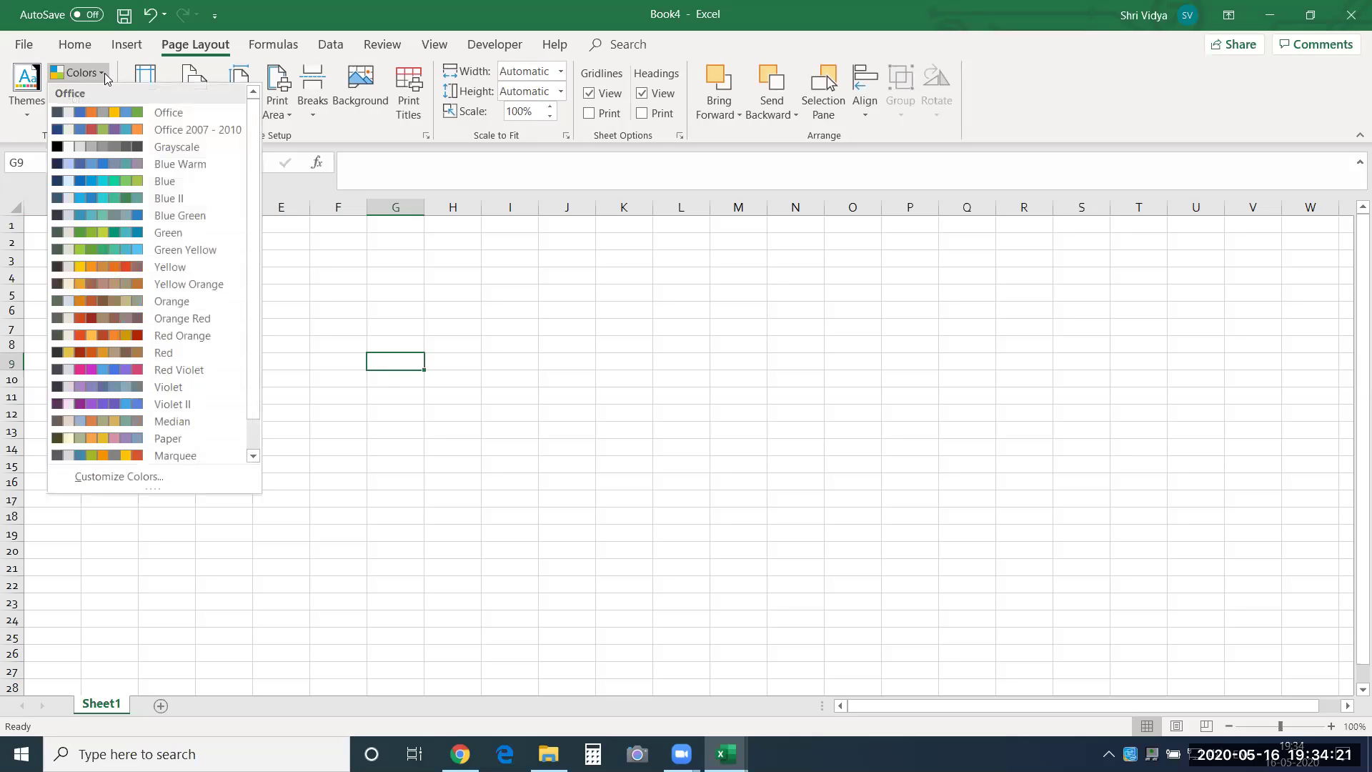
left_click(104, 73)
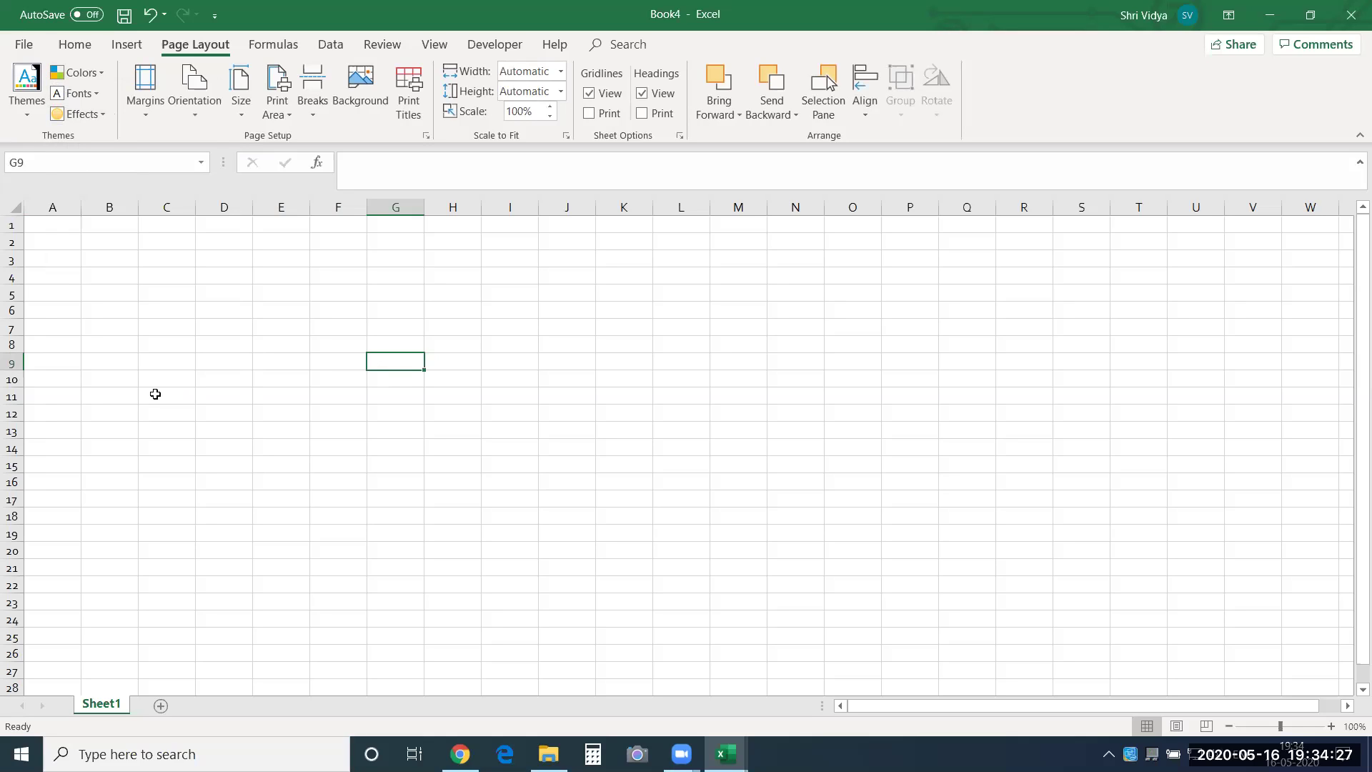
left_click(207, 308)
left_click_drag(447, 517, 343, 374)
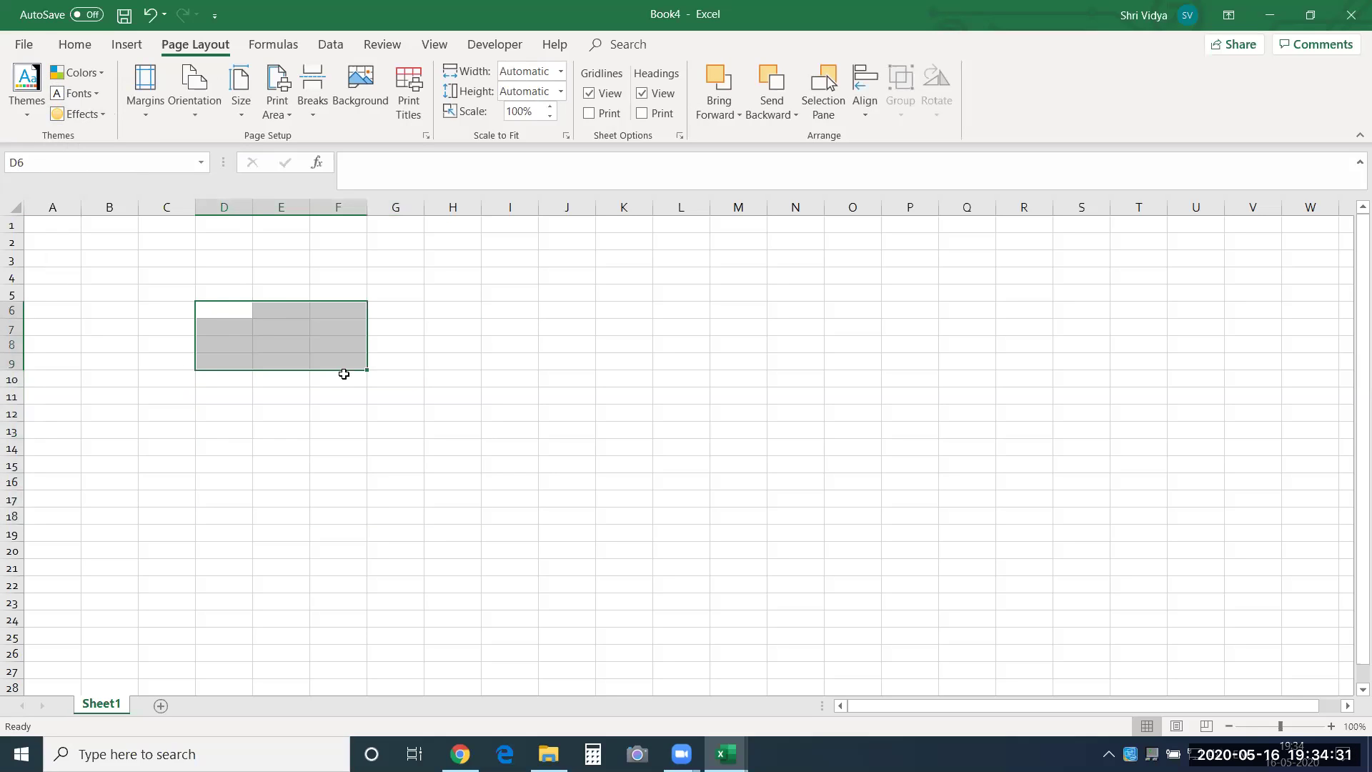
Enter iTAS in cell E4 of the new workbook.
left_click(264, 267)
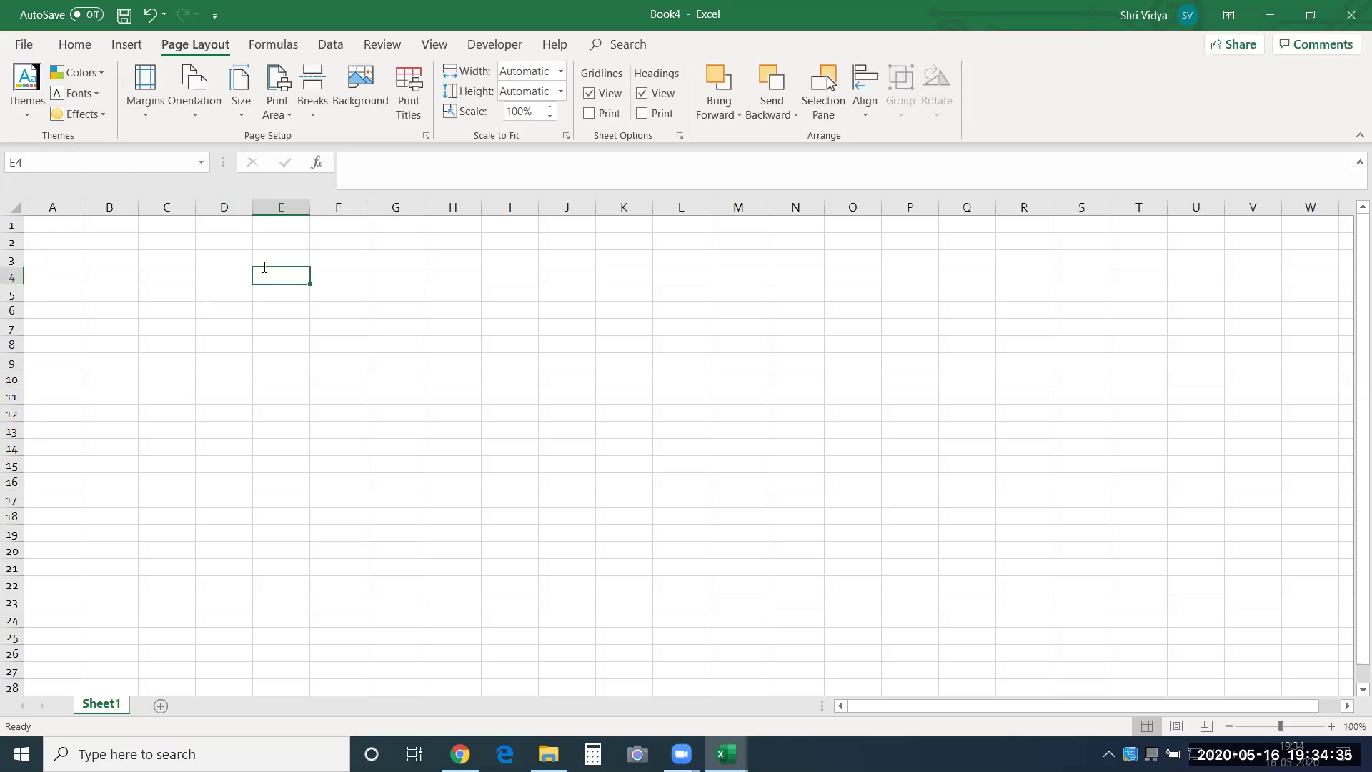
type("iTAS")
key("ctrl+Return")
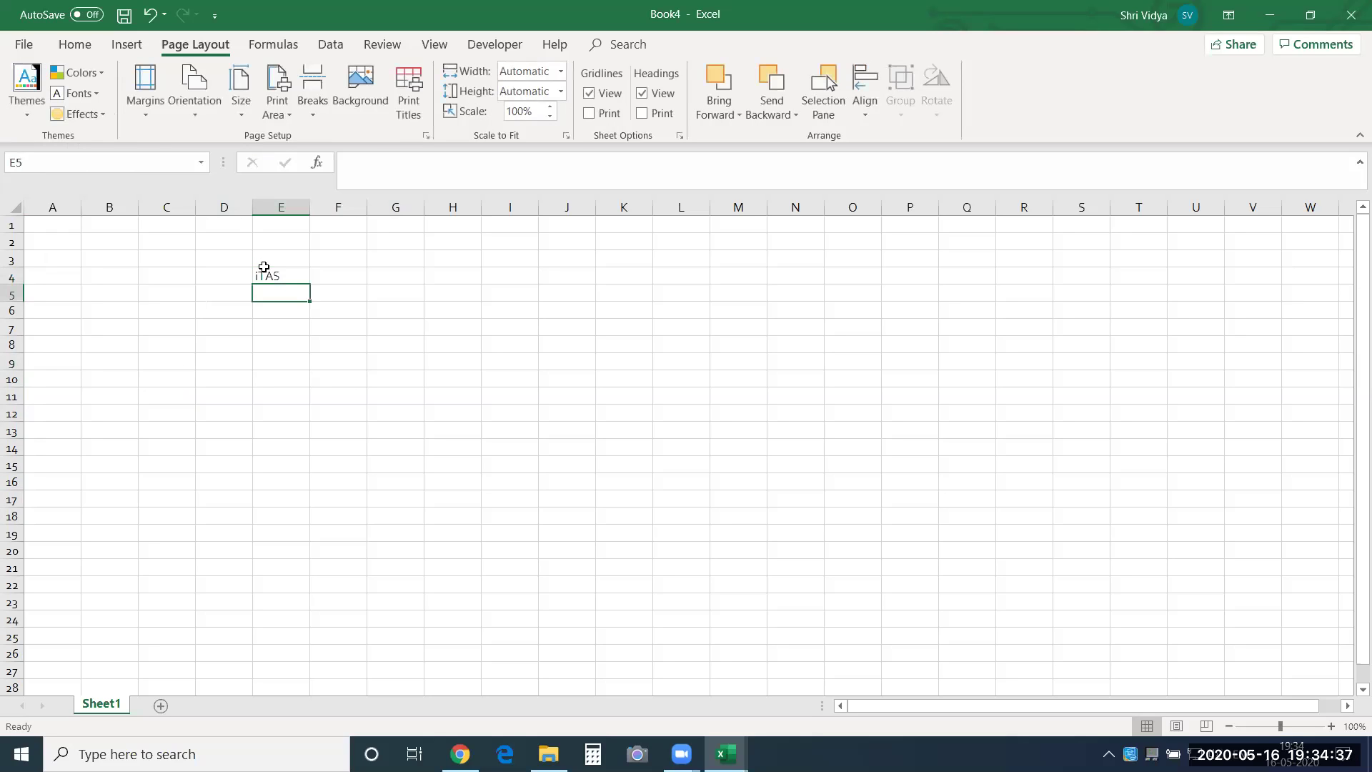
left_click(75, 45)
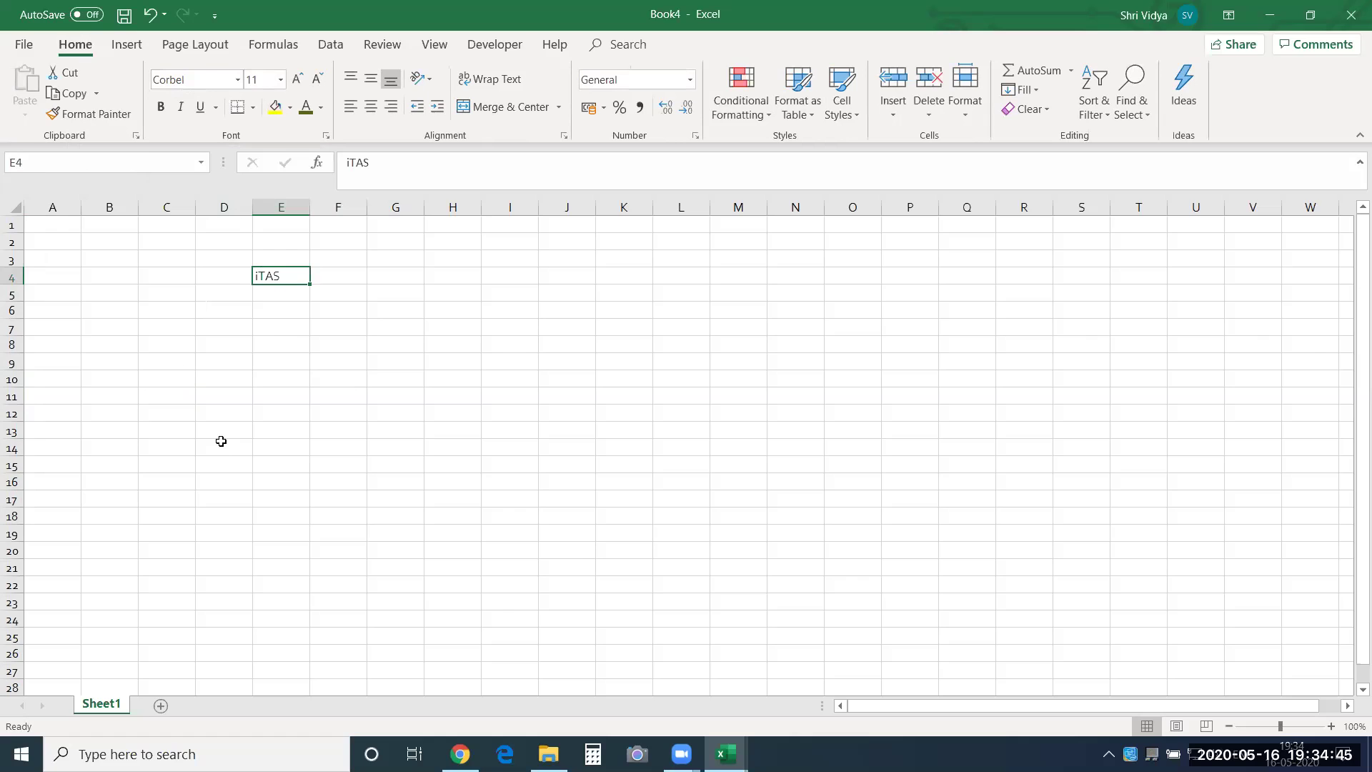
Copy the iTAS block D5:I19 from Book3 and paste it into Book4 starting at cell E7.
key("alt+Tab")
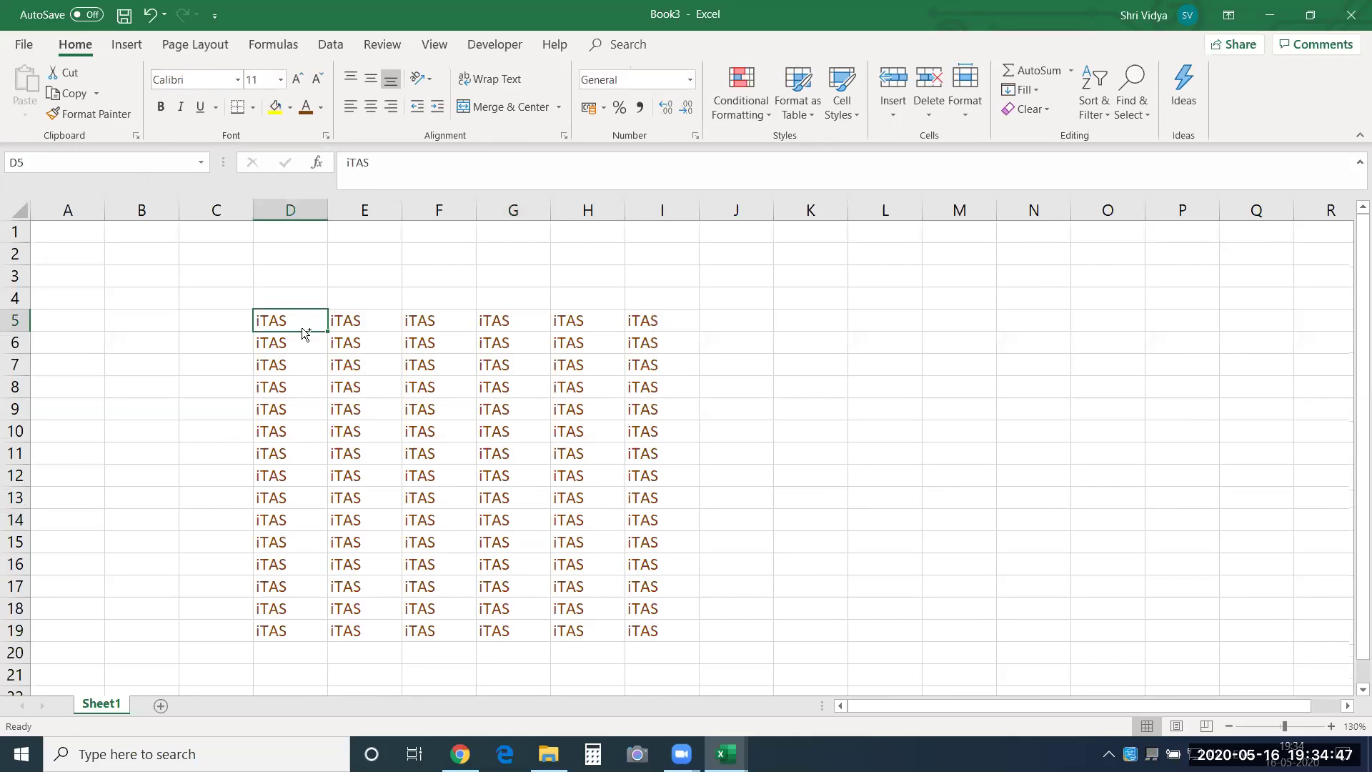
key("ctrl+a")
key("ctrl+c")
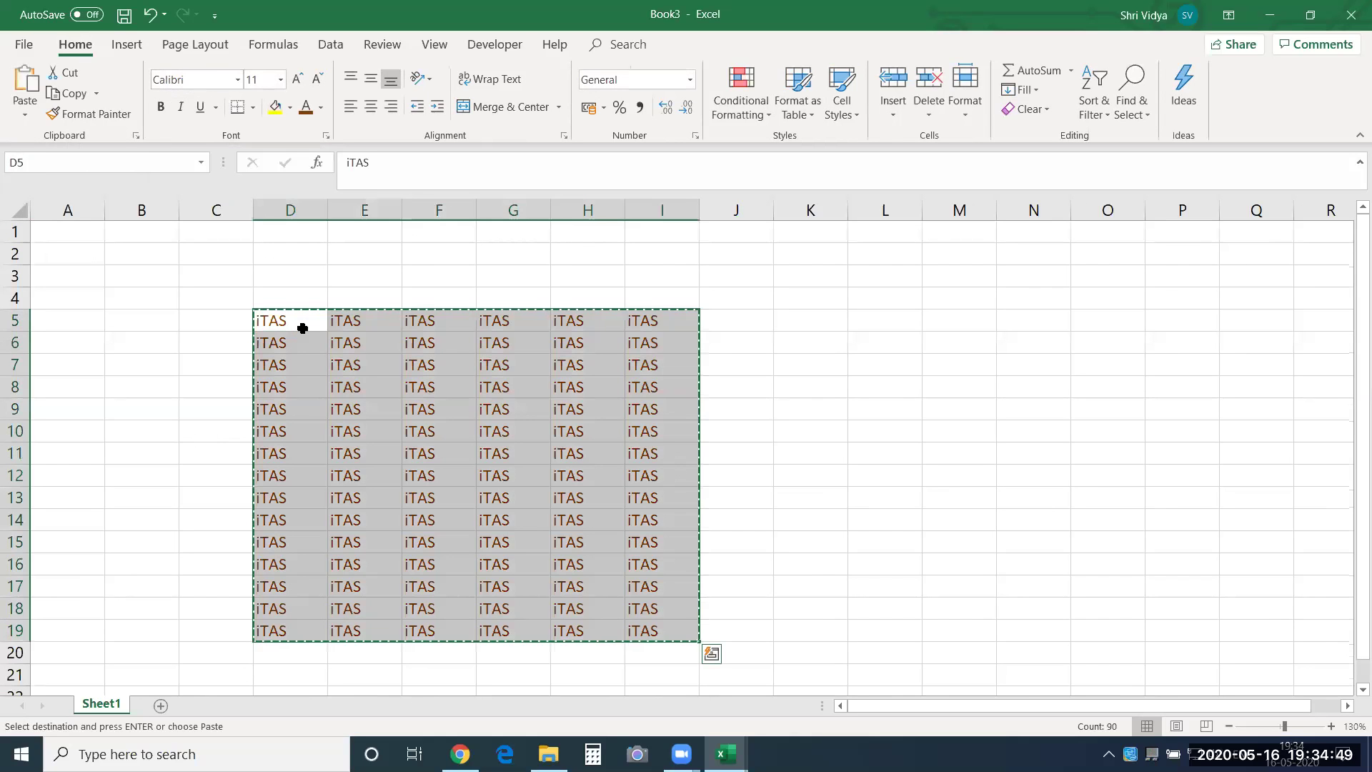
key("alt+Tab")
key("Down")
key("Down")
key("Down")
key("Return")
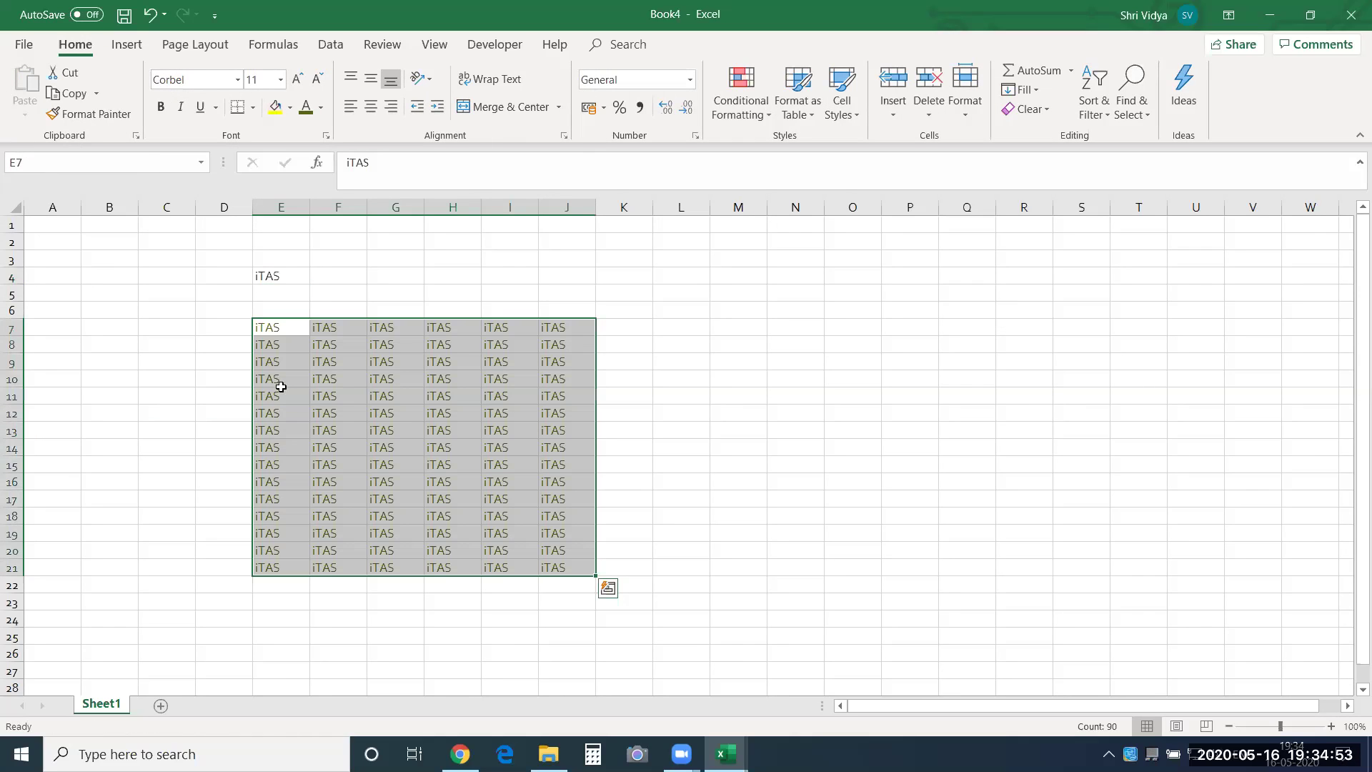
Inspect the theme font colors available for cell G9 in the pasted block.
left_click(683, 474)
left_click(399, 360)
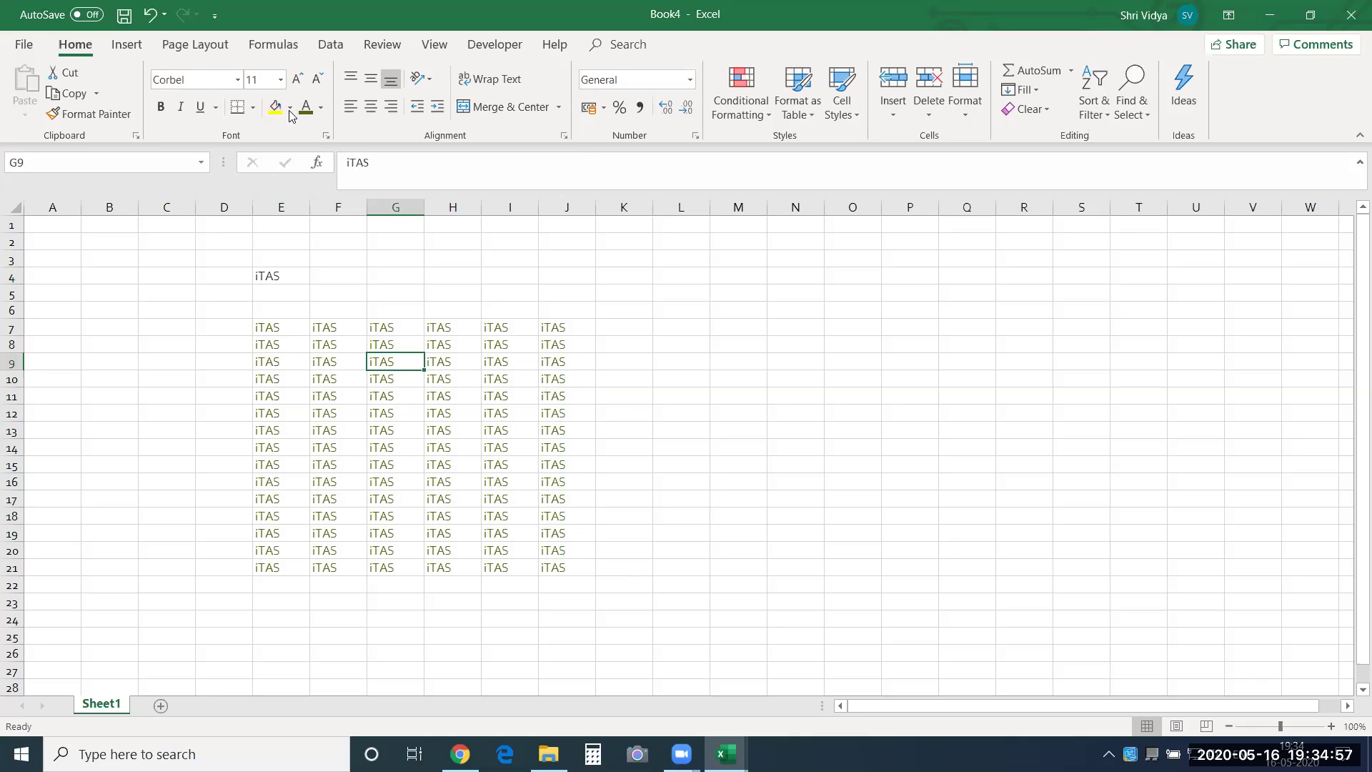
left_click(321, 107)
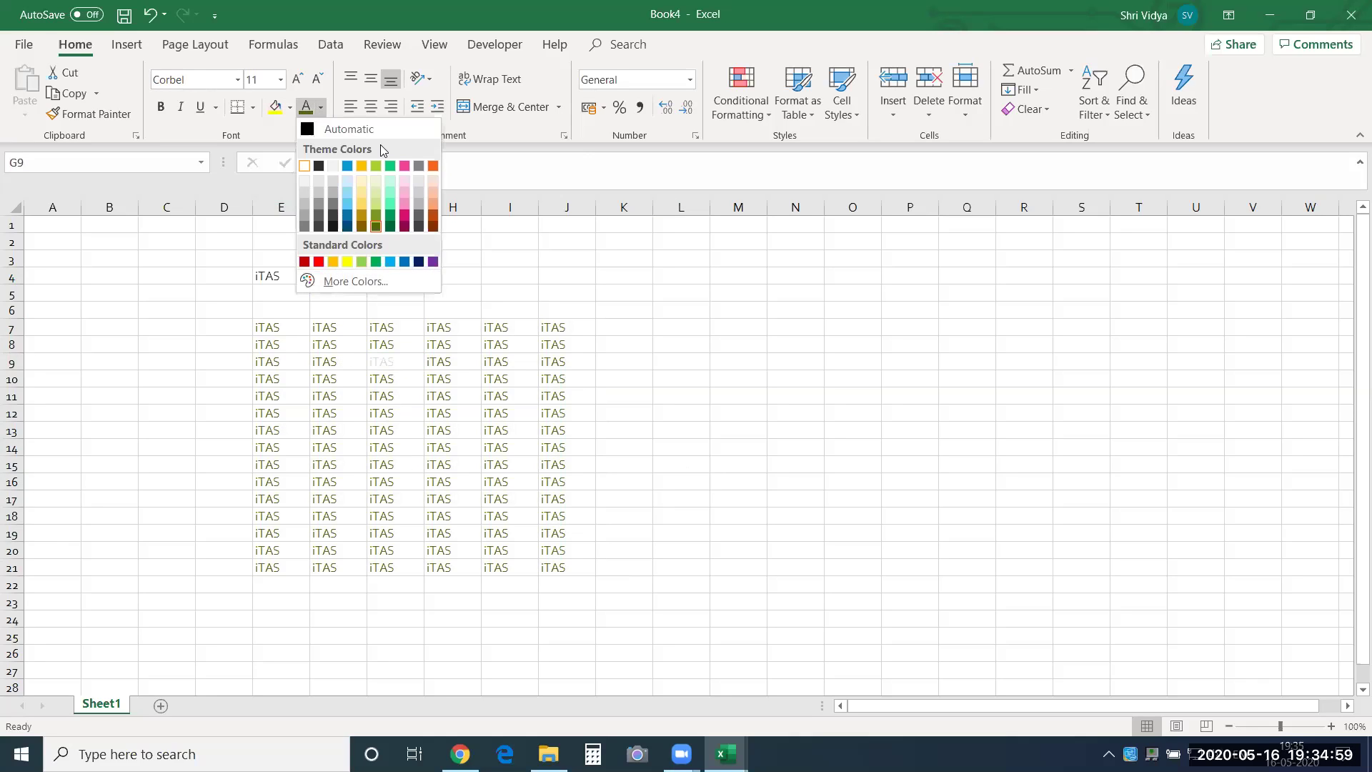
left_click(614, 361)
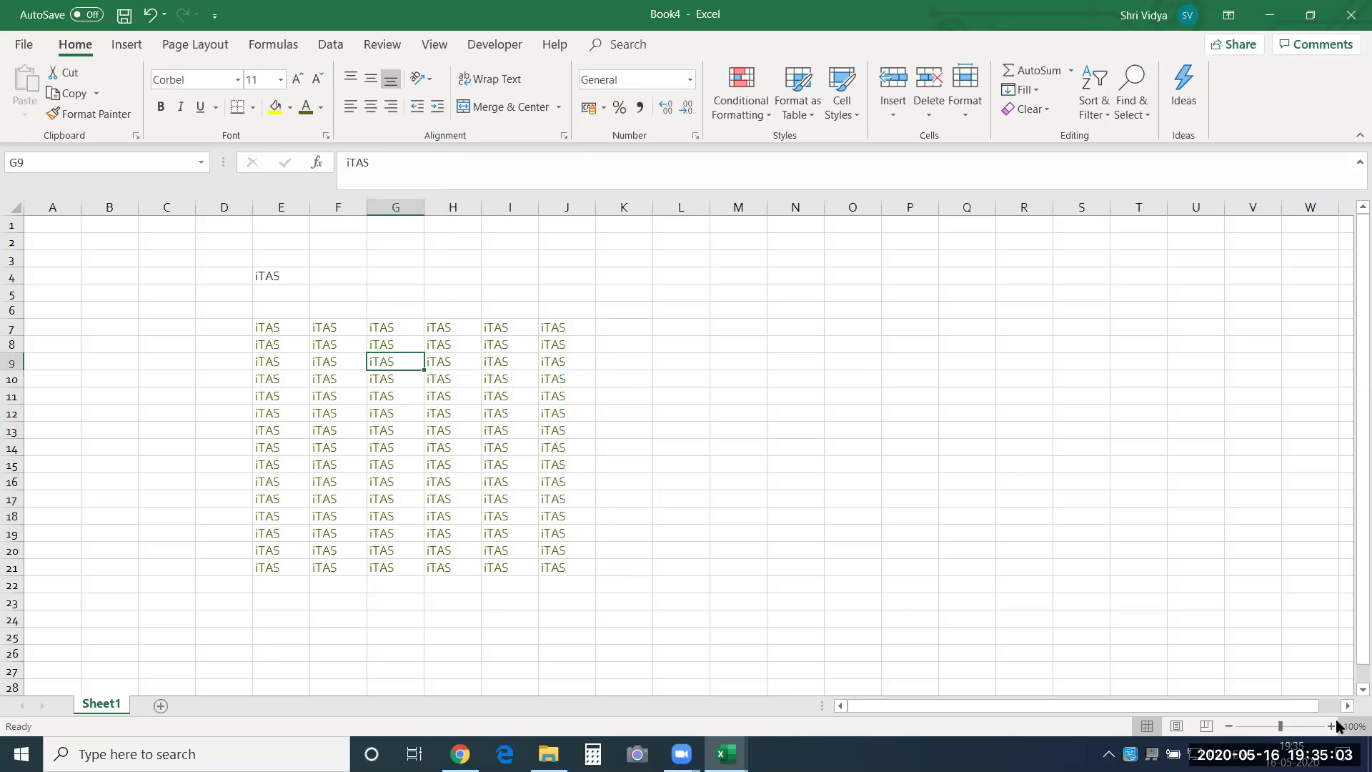
Copy Book3's iTAS block D5:I19 again and paste it at L7 of Book4 with Paste Special's All using Source theme option.
left_click(1332, 726)
left_click(1331, 726)
left_click(1331, 726)
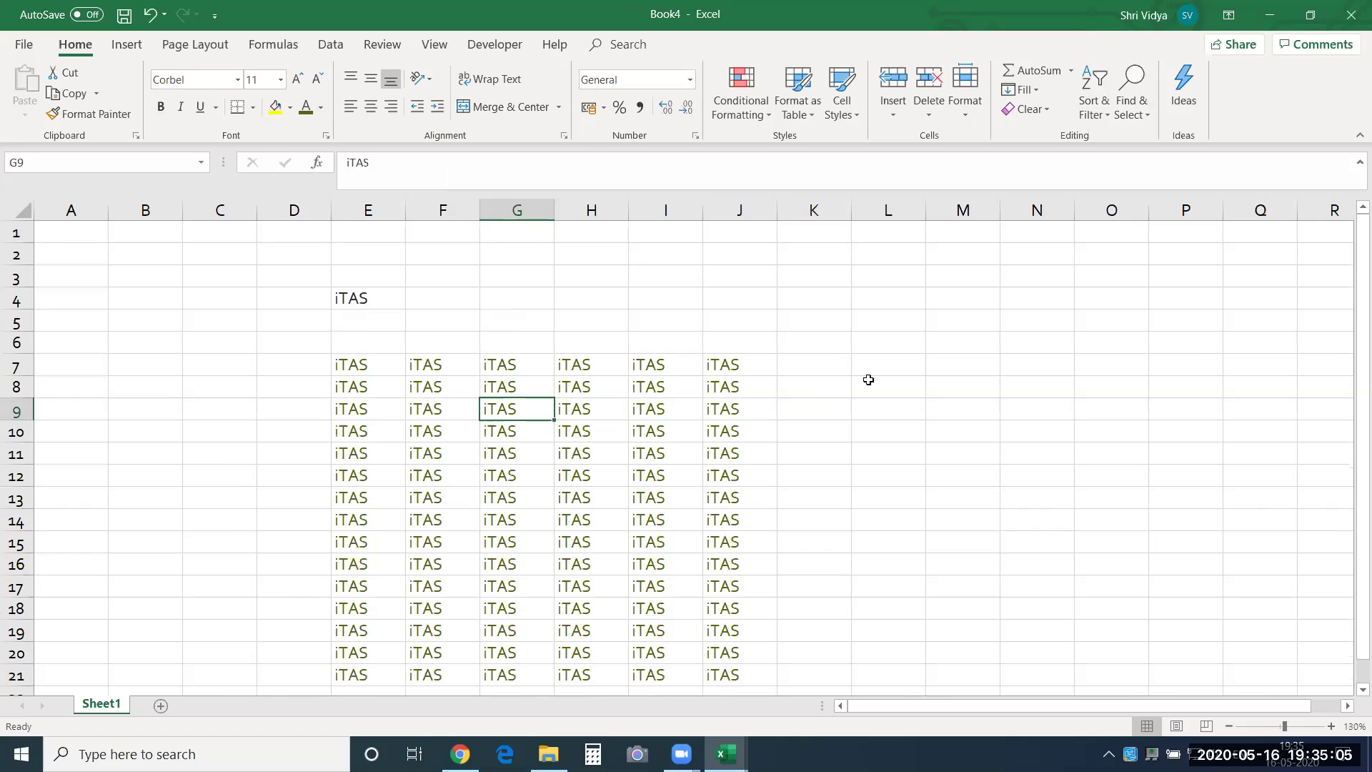
left_click(899, 367)
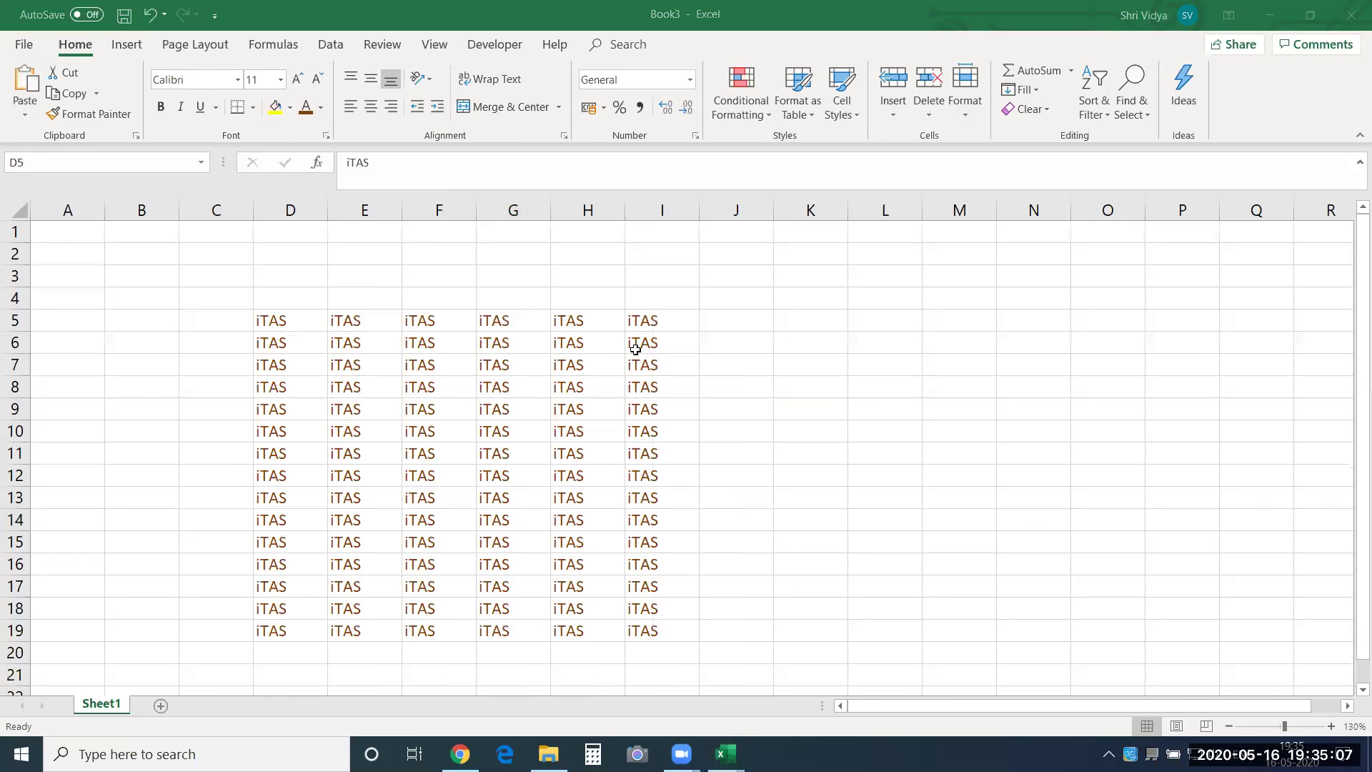
key("ctrl+v")
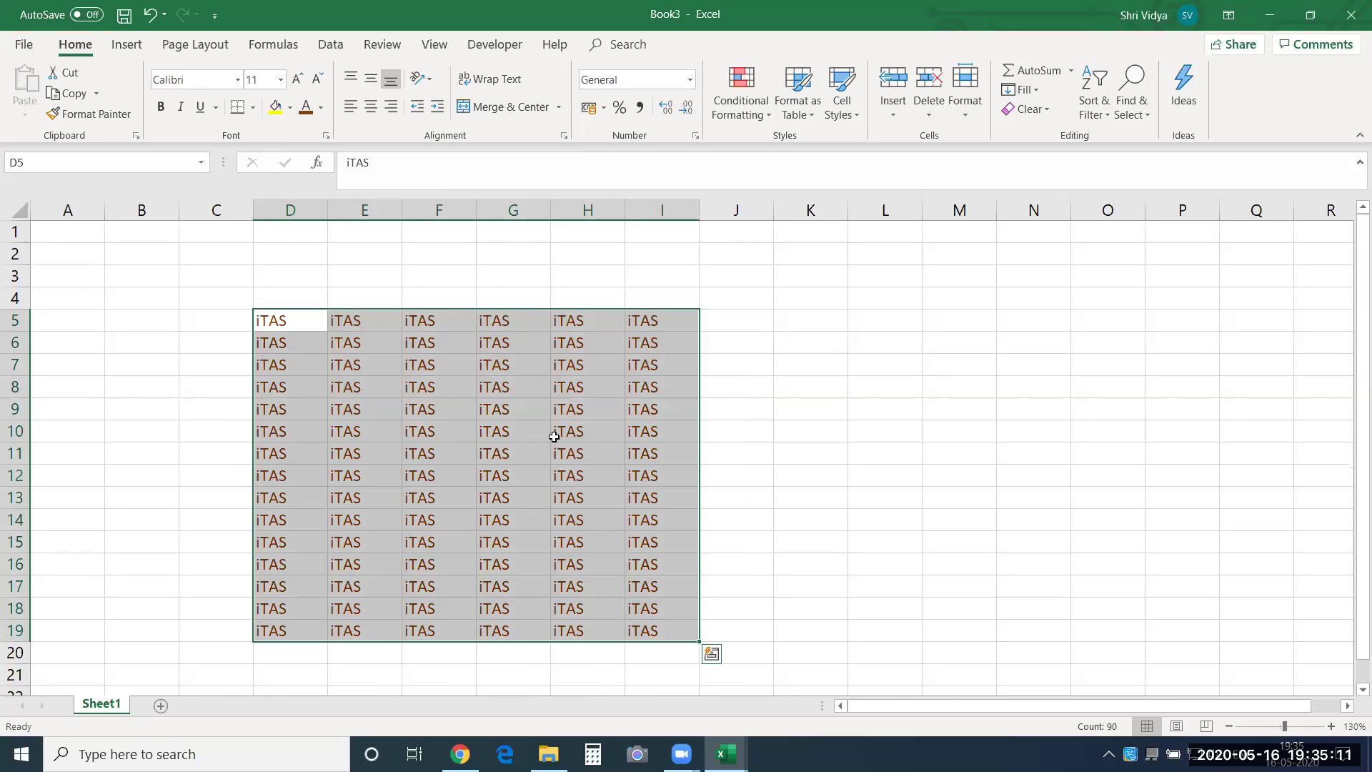
key("ctrl+c")
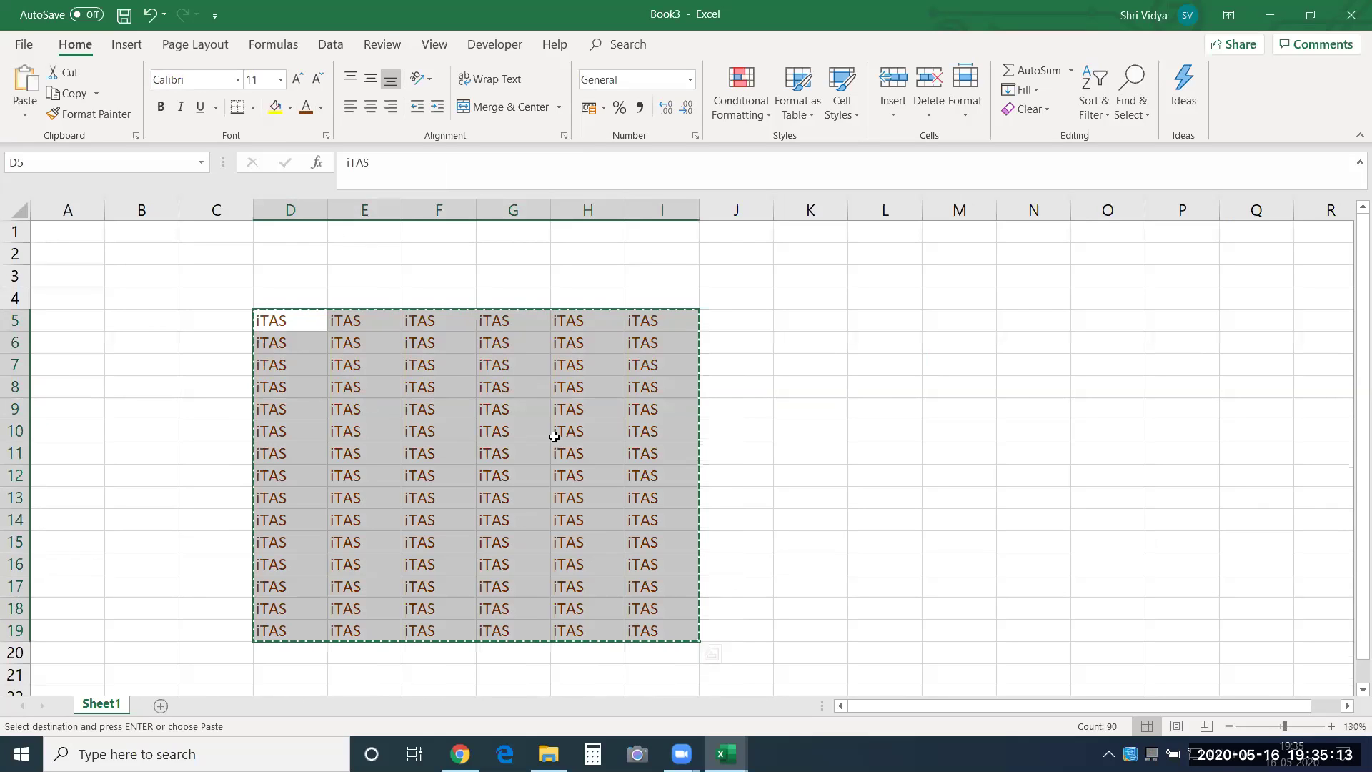
key("alt+Tab")
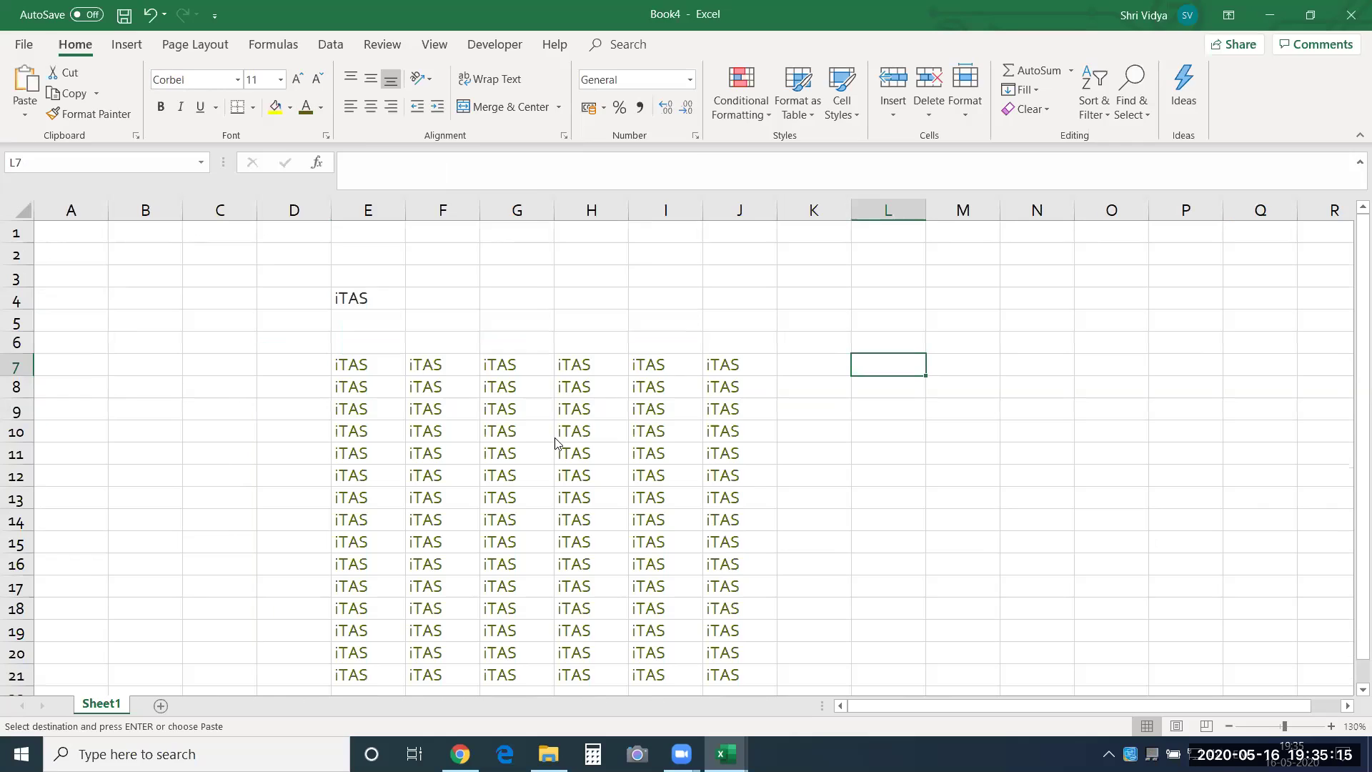
key("ctrl+alt+v")
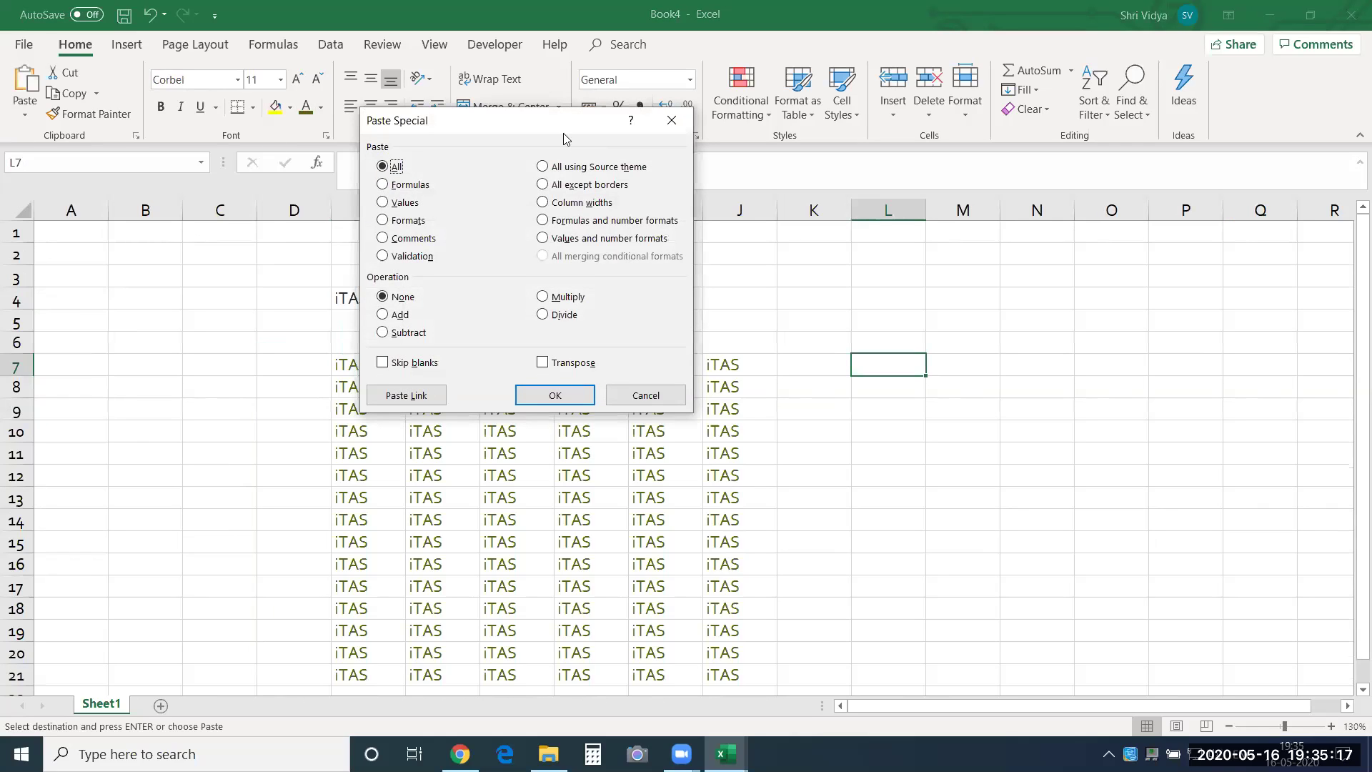
left_click(580, 168)
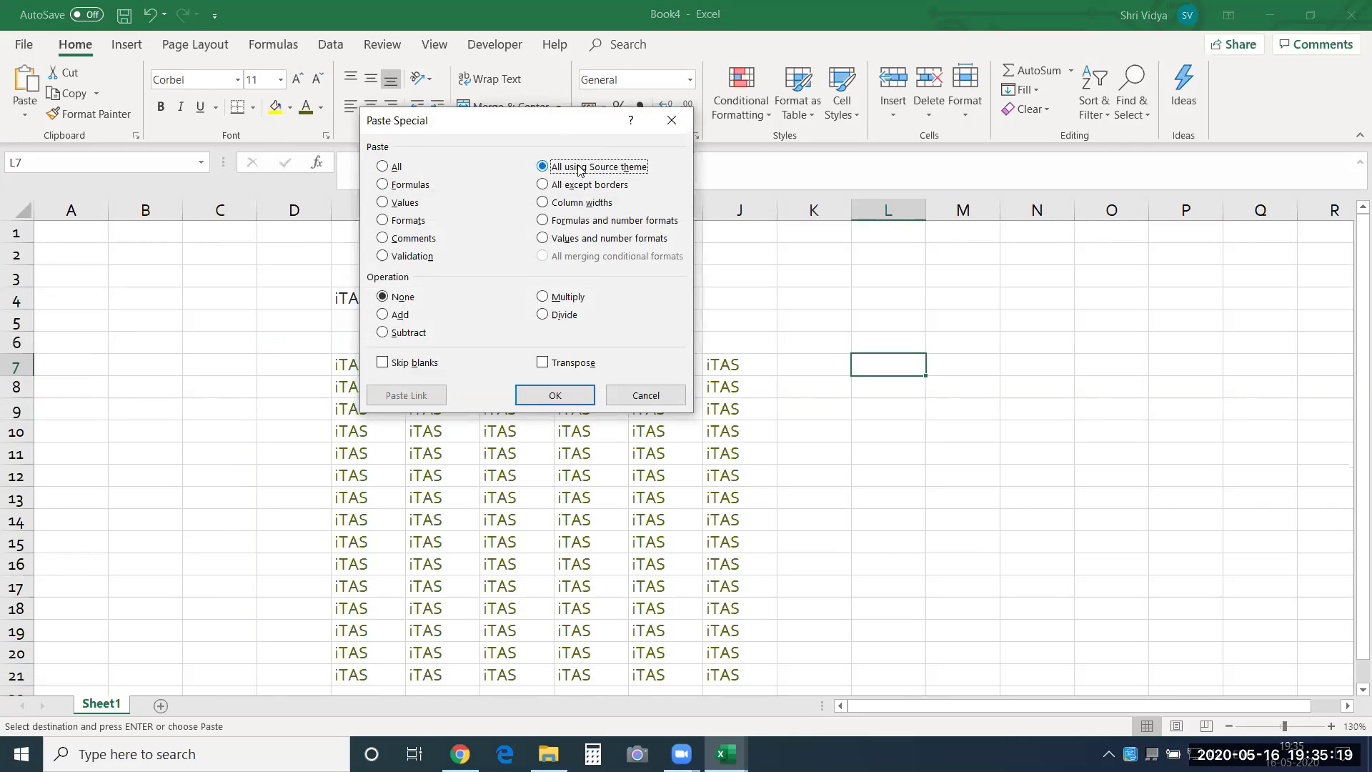
left_click(578, 395)
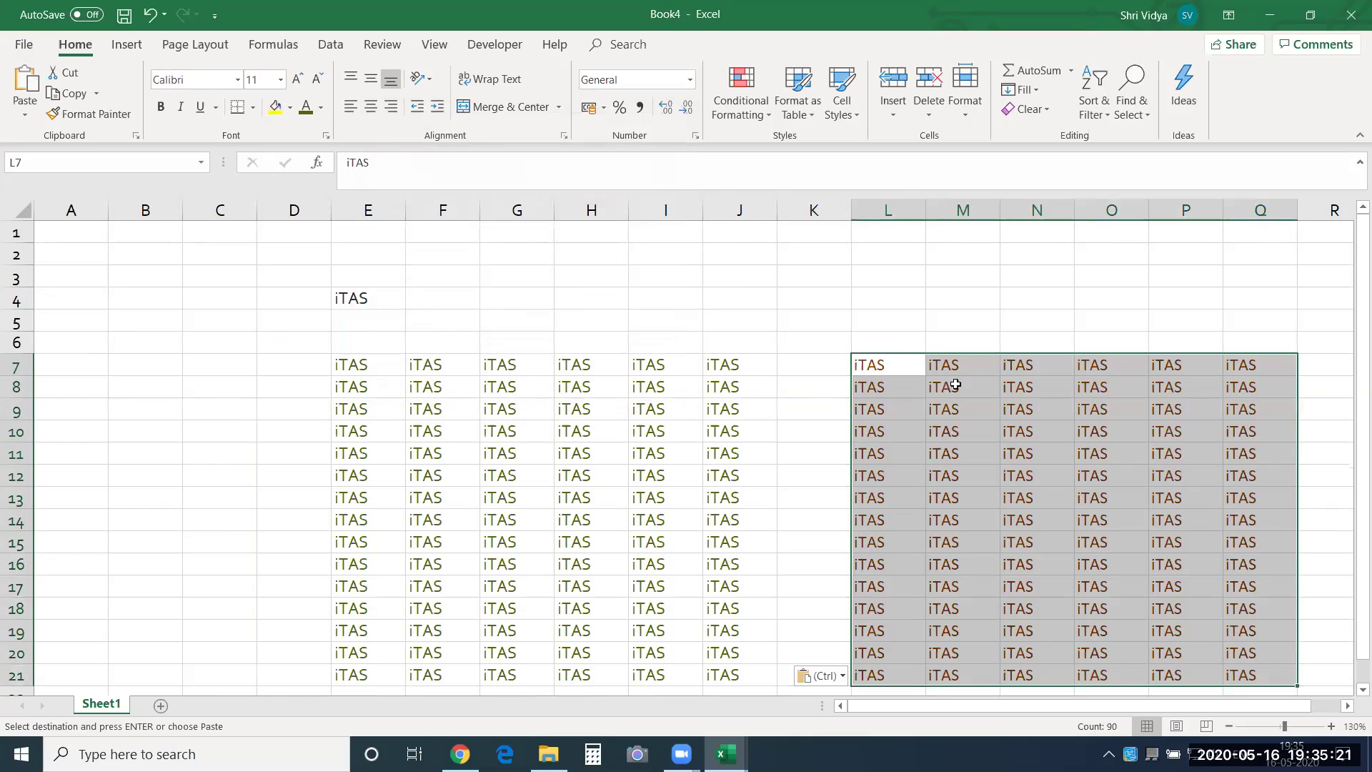
left_click(986, 425)
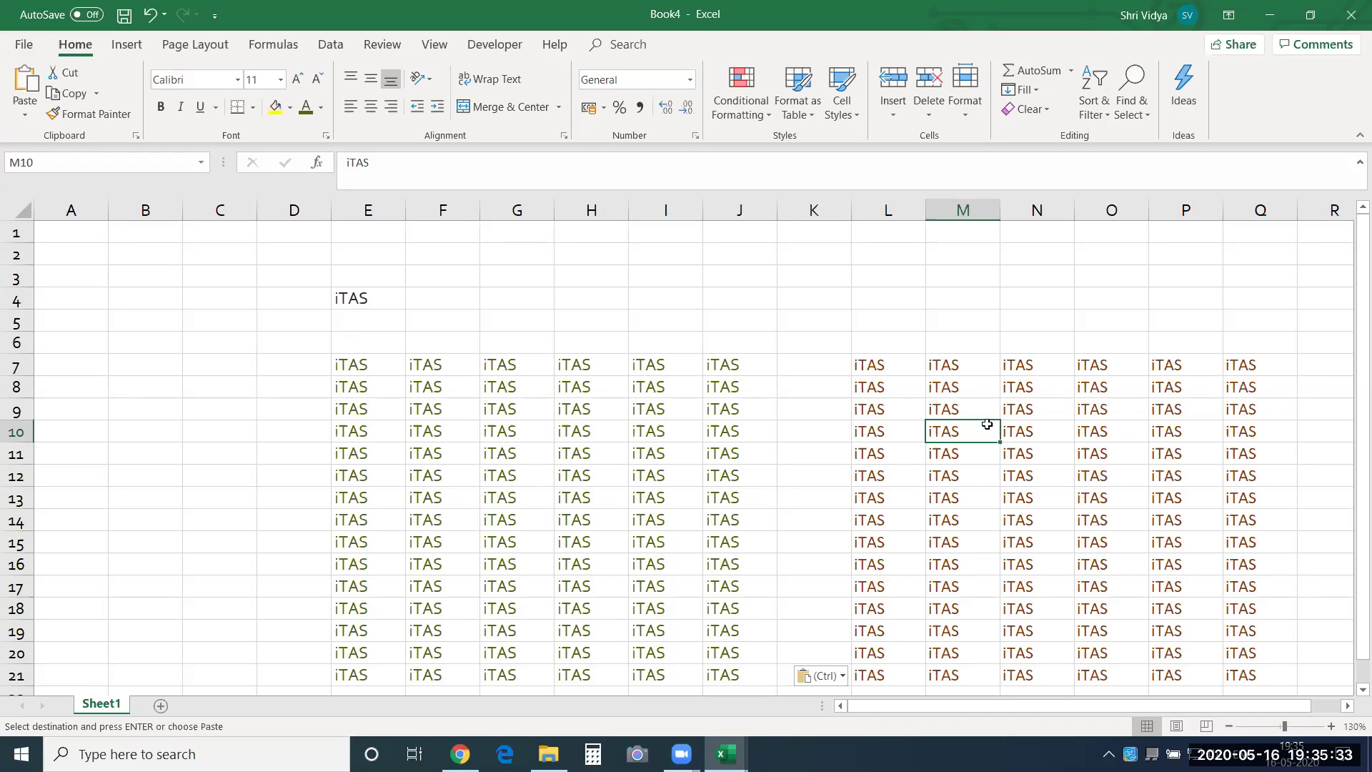
Close the Book4 and Book3 workbooks without saving their changes.
left_click(1350, 9)
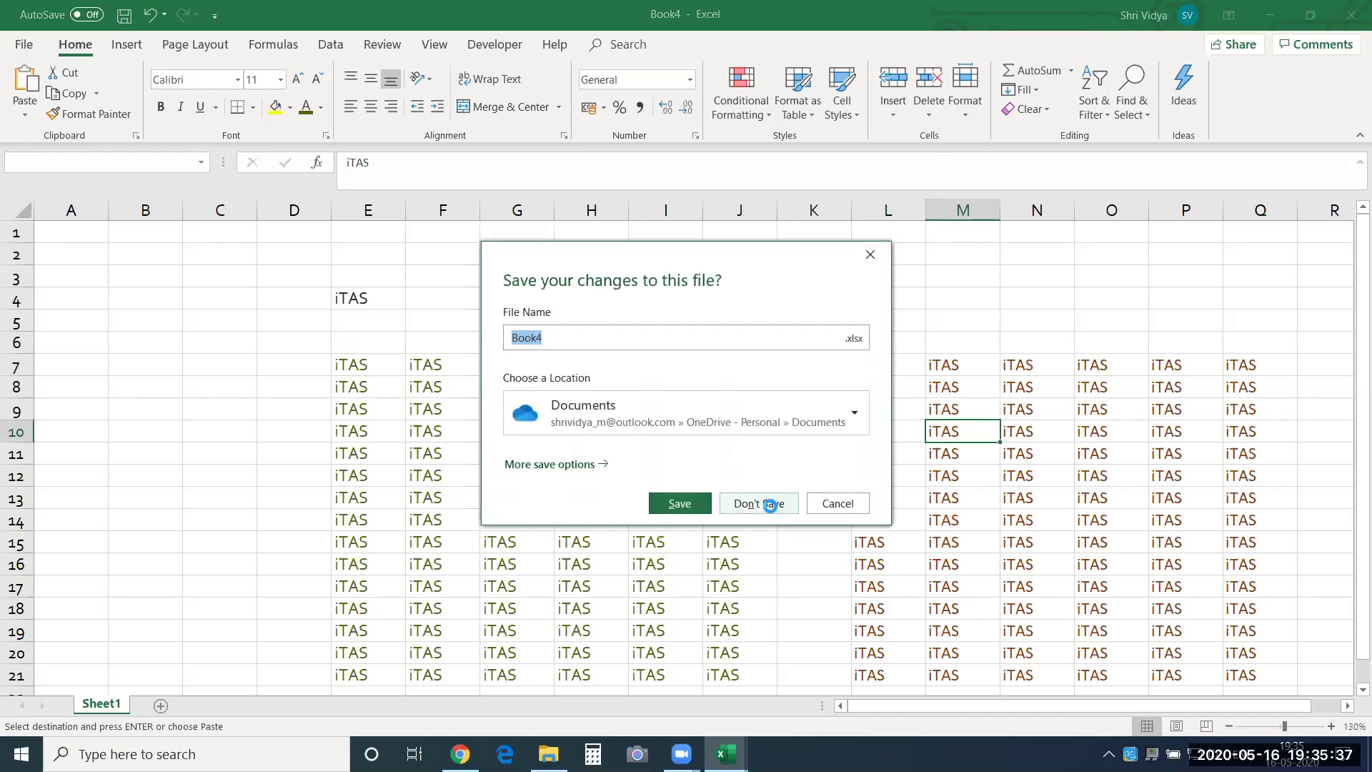
left_click(770, 505)
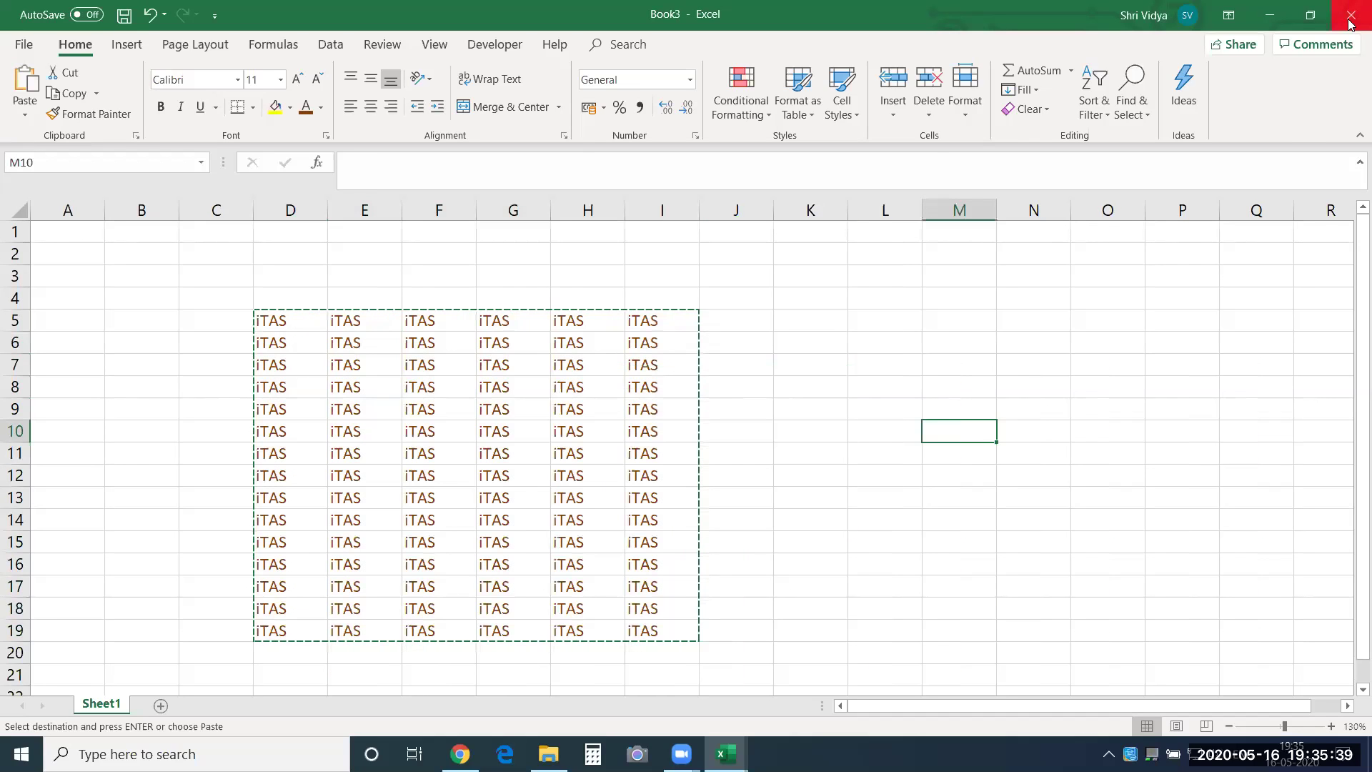
left_click(1350, 20)
left_click(776, 504)
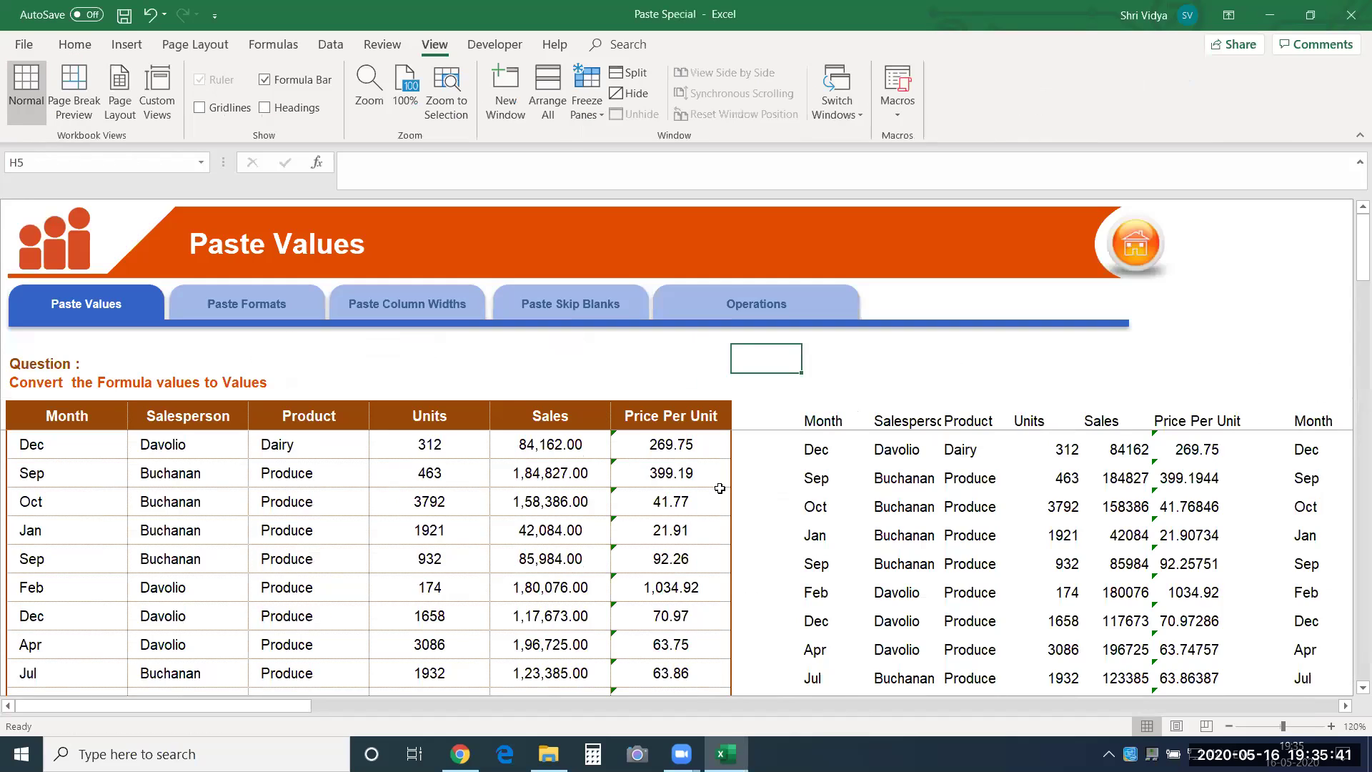
Open the Operations sheet of the Paste Special workbook and enlarge its Forecast and Actual table to 130%.
left_click(767, 475)
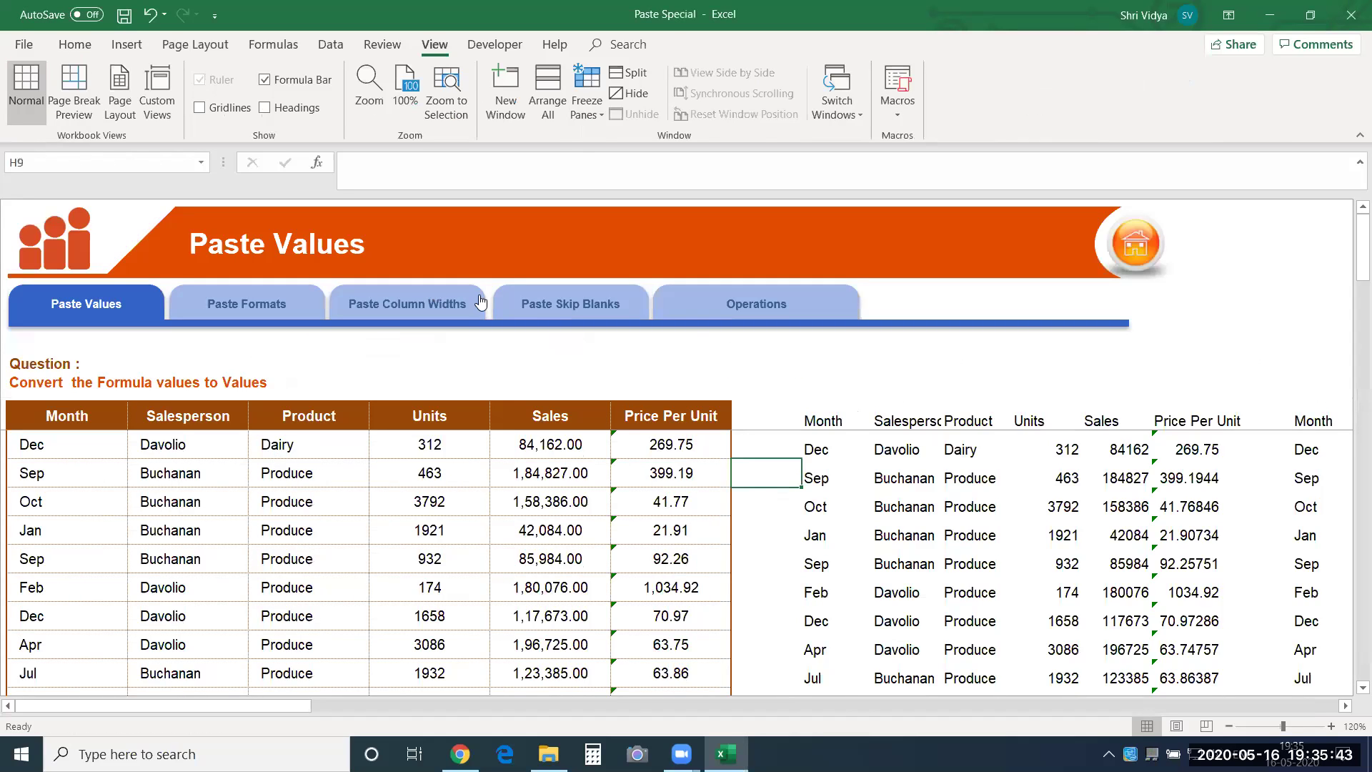
left_click(699, 305)
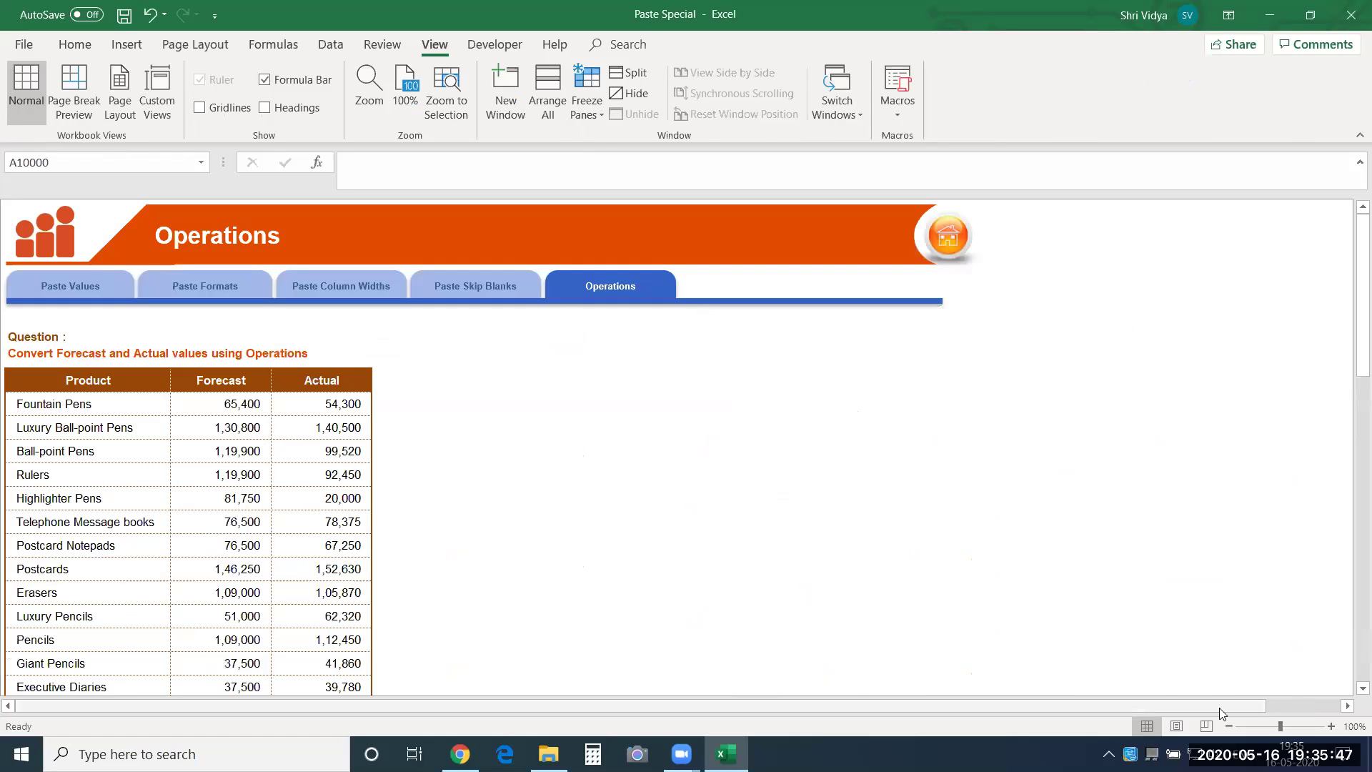
left_click(1331, 726)
left_click(1331, 726)
left_click(1331, 726)
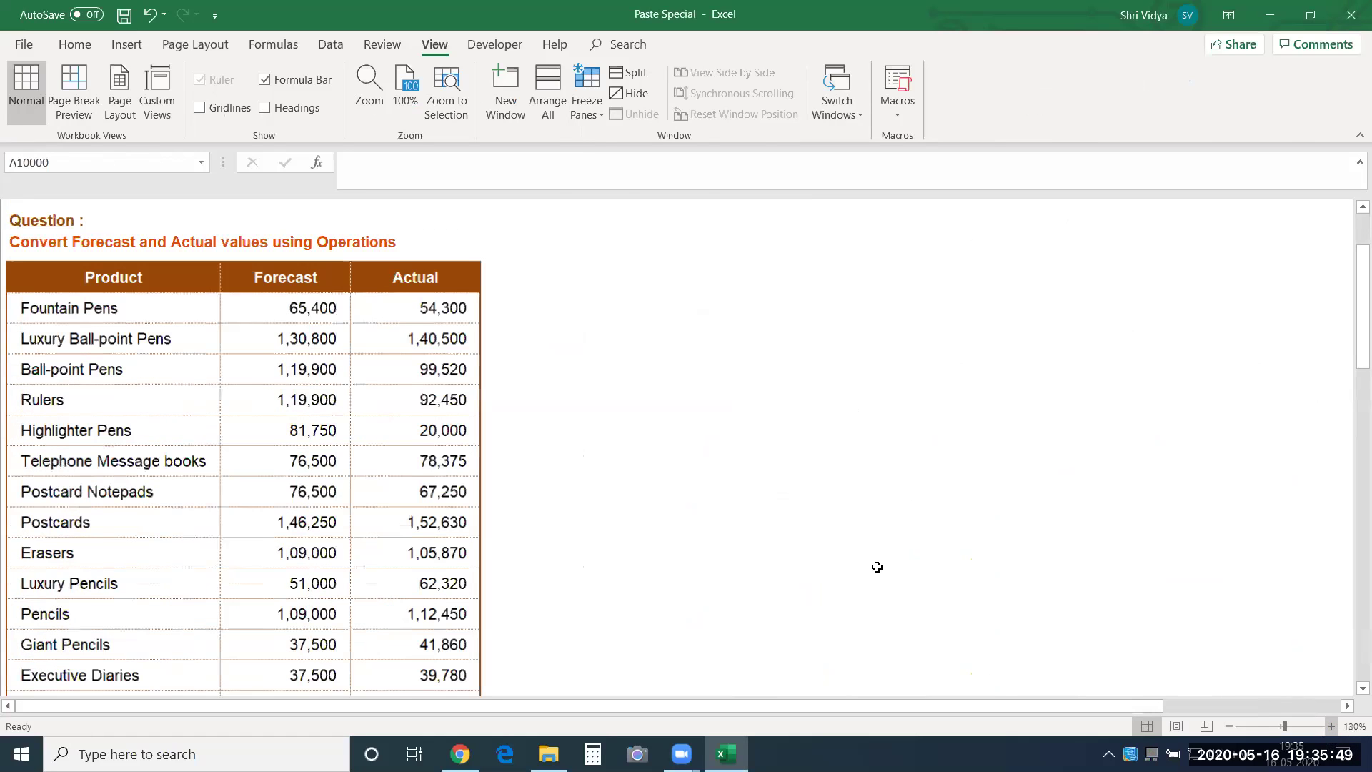
left_click(875, 522)
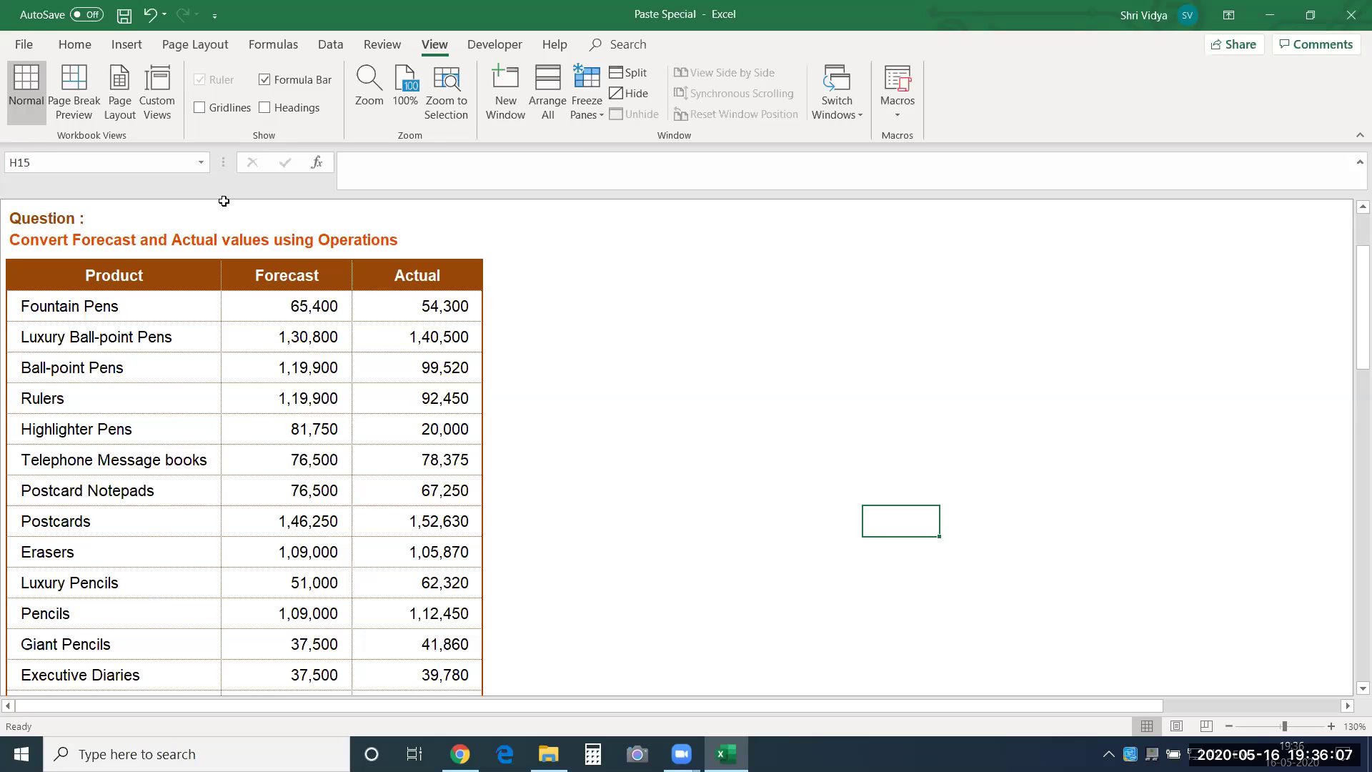
Copy the whole Product, Forecast and Actual table B7:D25 and paste it at F7 with Paste Special's All option.
left_click(169, 283)
key("ctrl+shift+End")
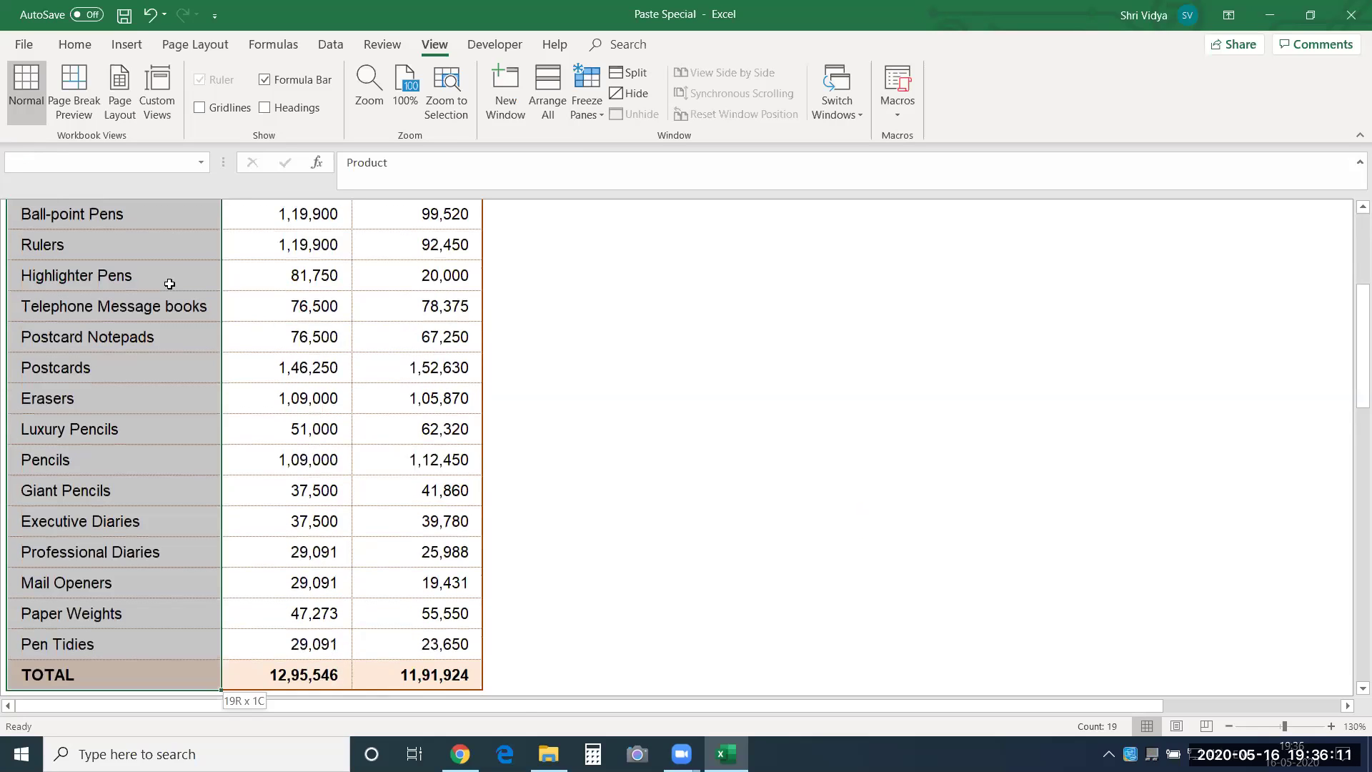
key("ctrl+c")
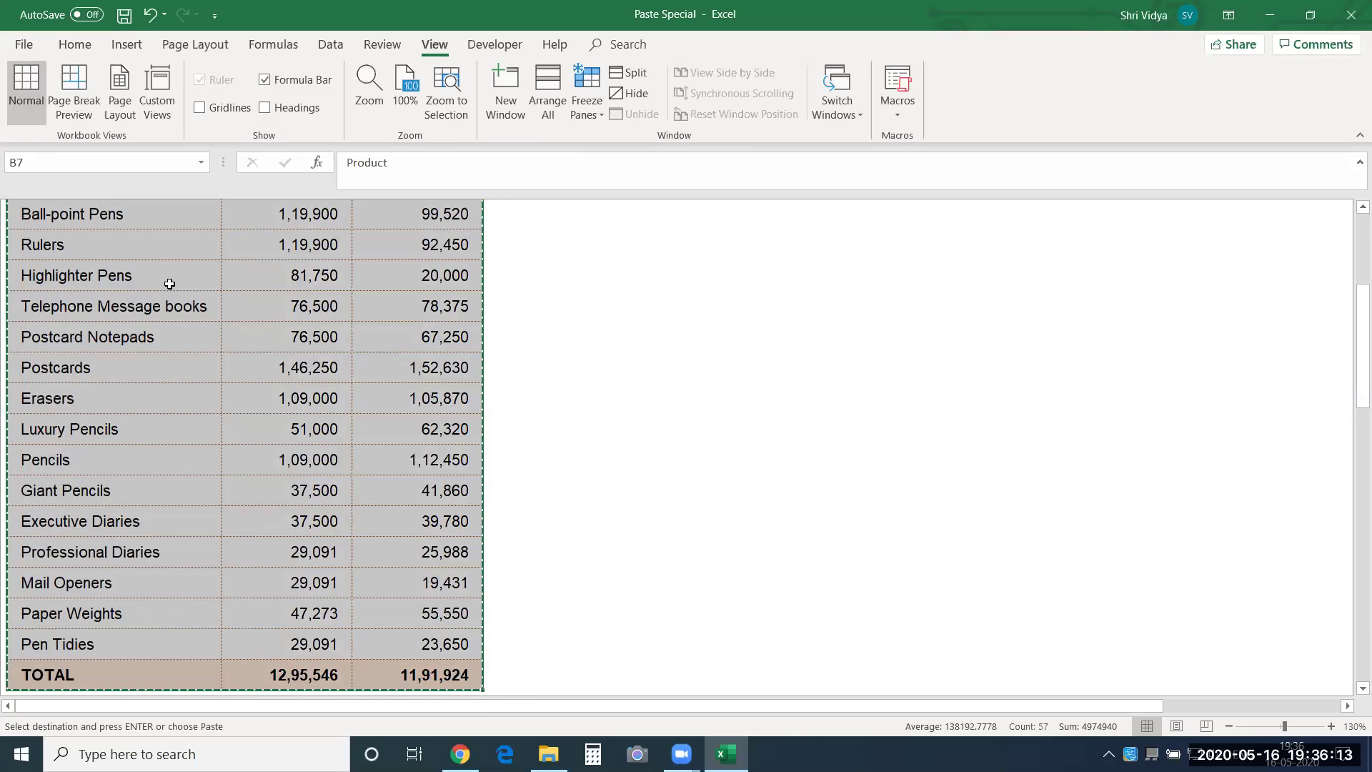
key("Right")
key("Right")
key("Right")
scroll(170, 284, "up", 1)
key("Right")
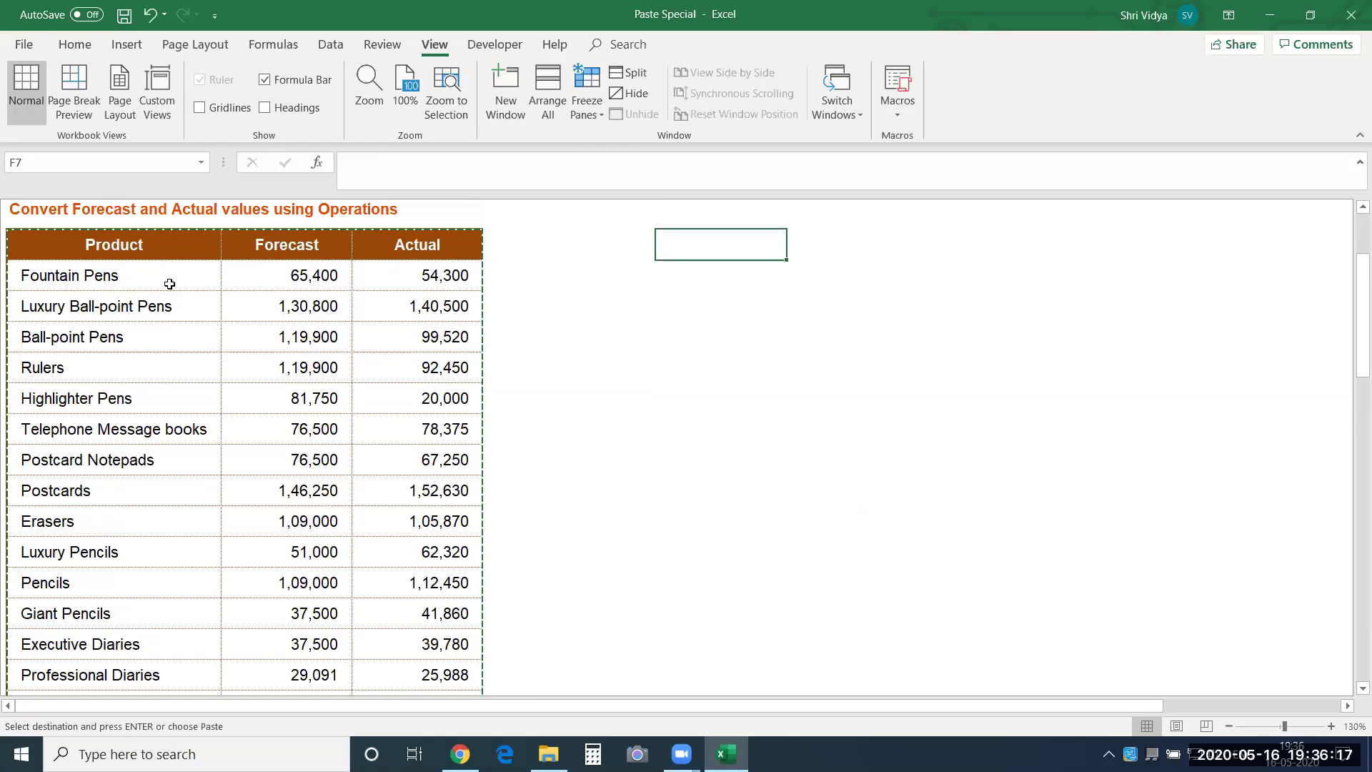
key("ctrl+alt+v")
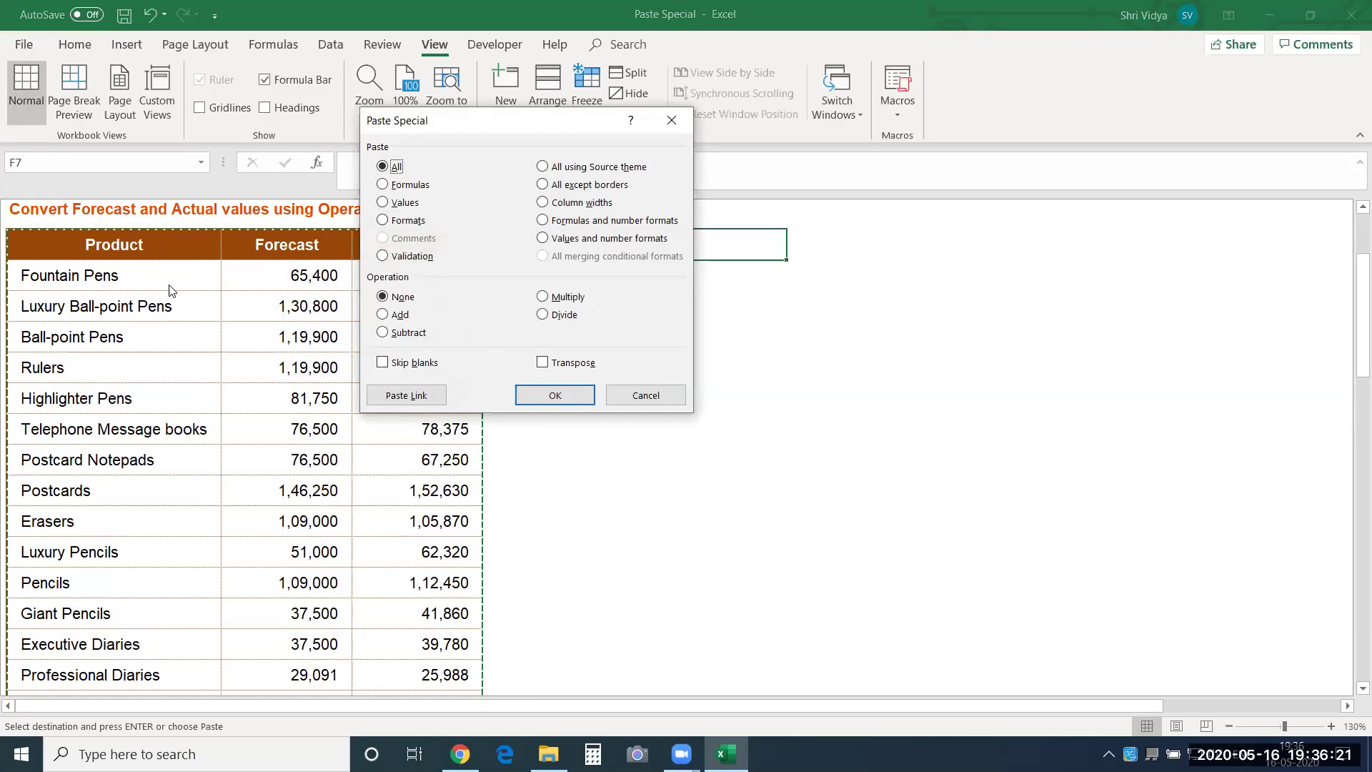
key("Return")
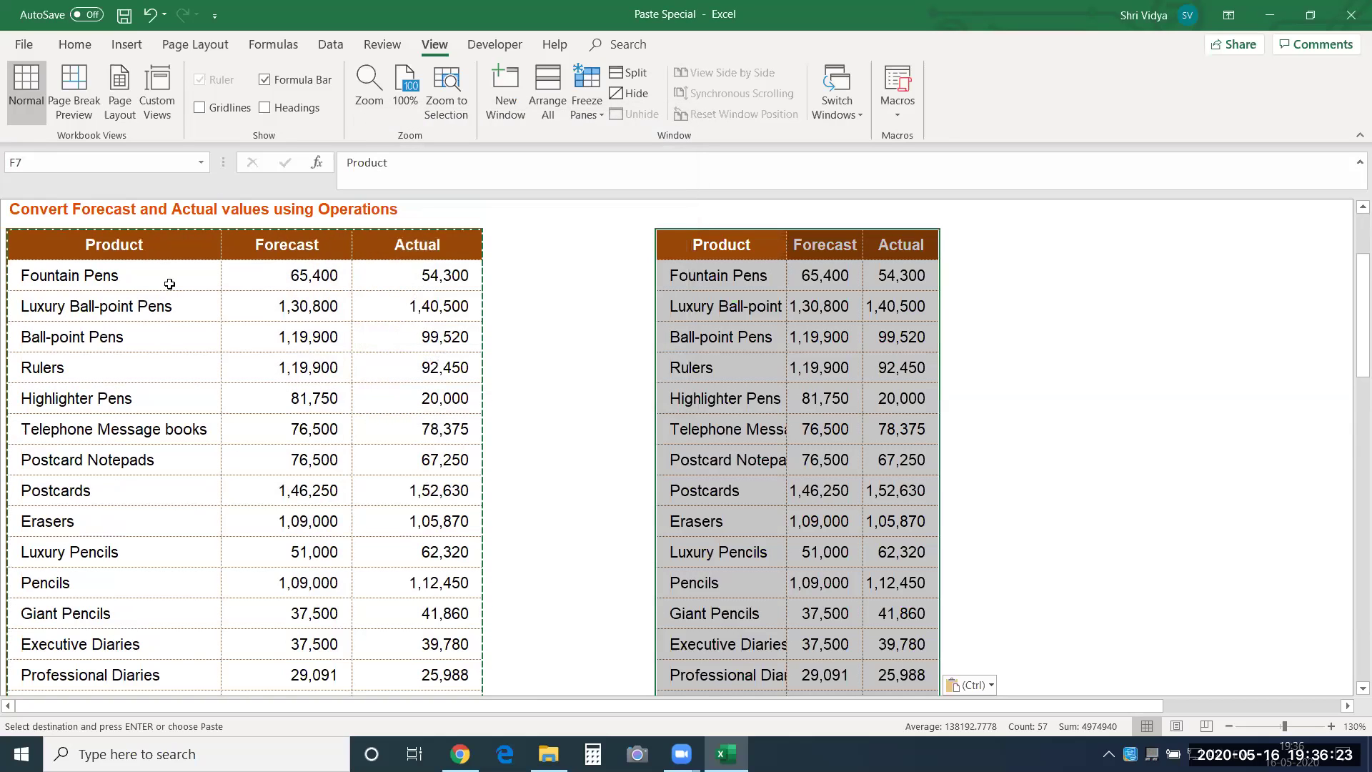
Apply the source table's column widths to the pasted copy at F7 using Paste Special.
key("ctrl+alt+v")
key("w")
key("Return")
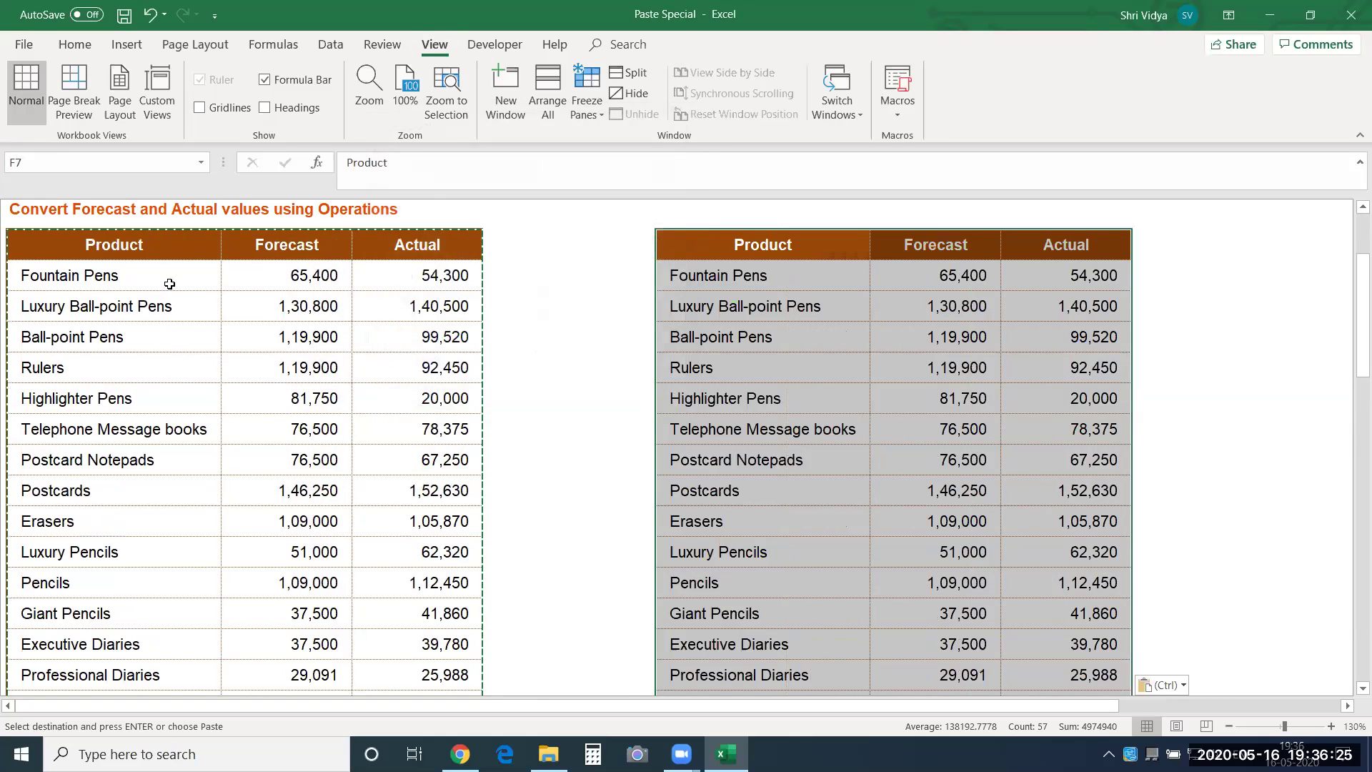
left_click(514, 575)
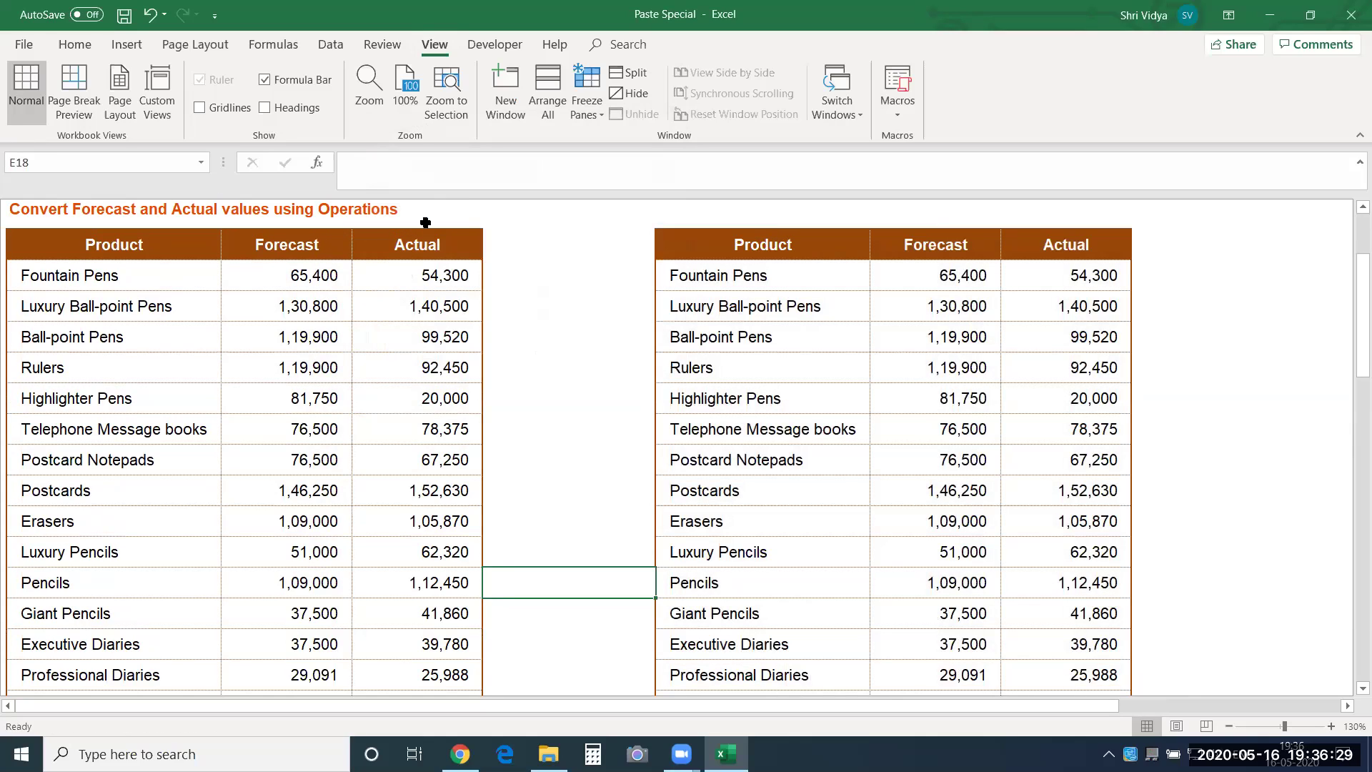
Enter 15% in G6 above the copied Forecast column and 100 in H6 above the Actual column.
left_click(914, 222)
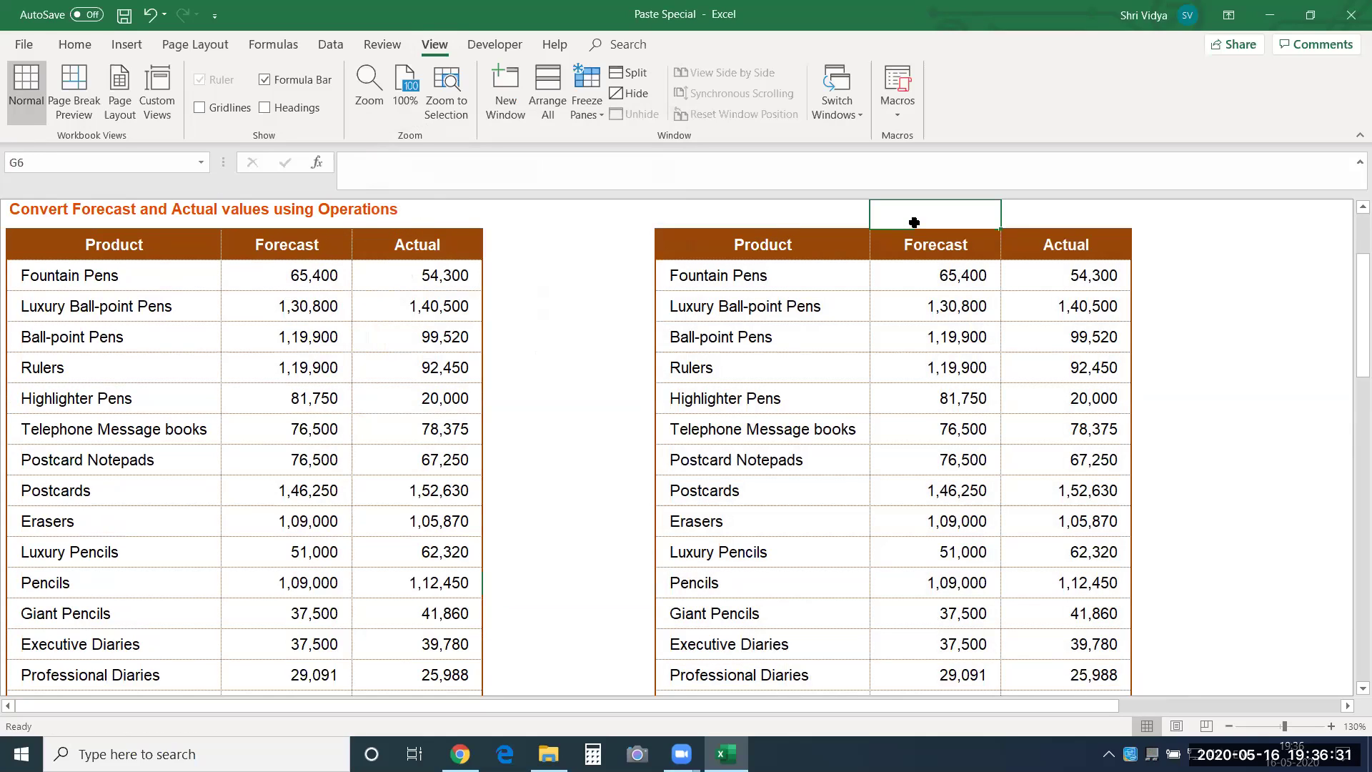
type("1")
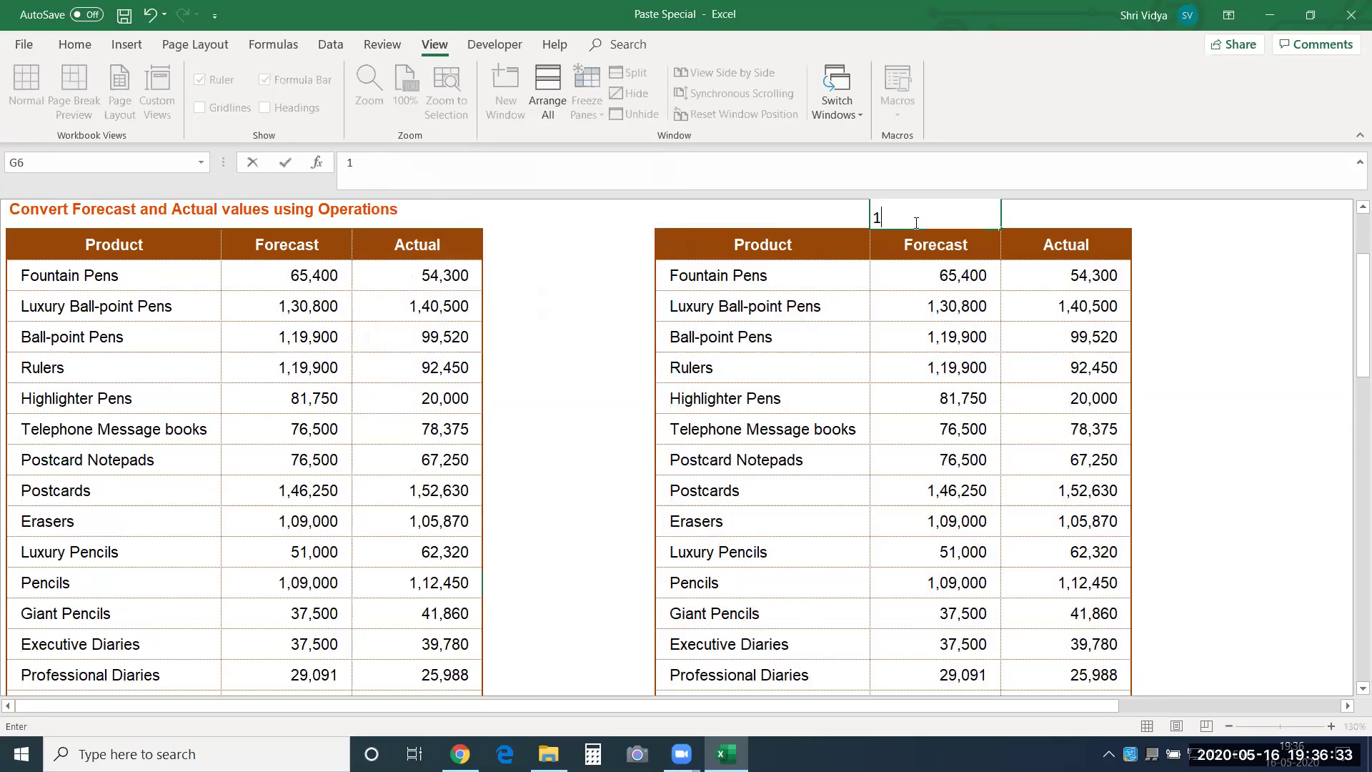
type("5%")
key("Return")
key("Up")
key("Right")
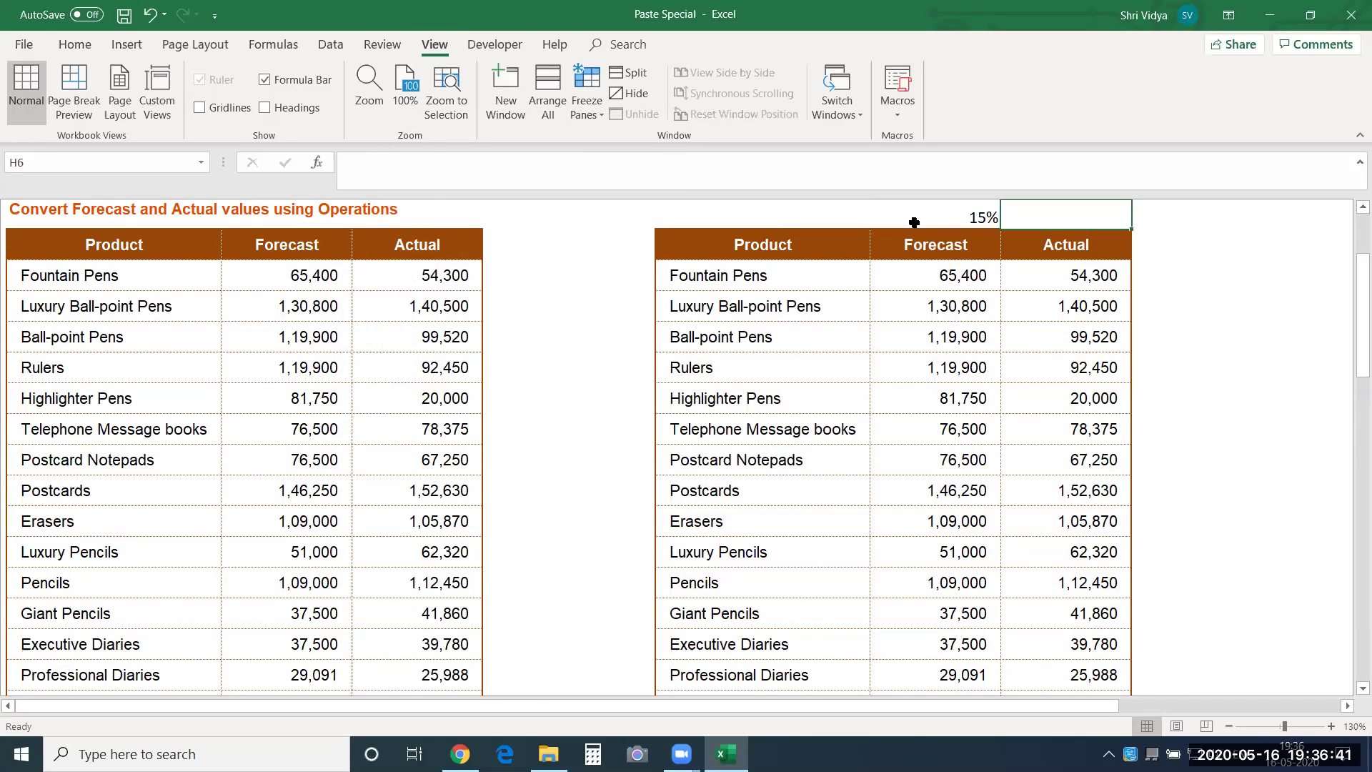
type("100")
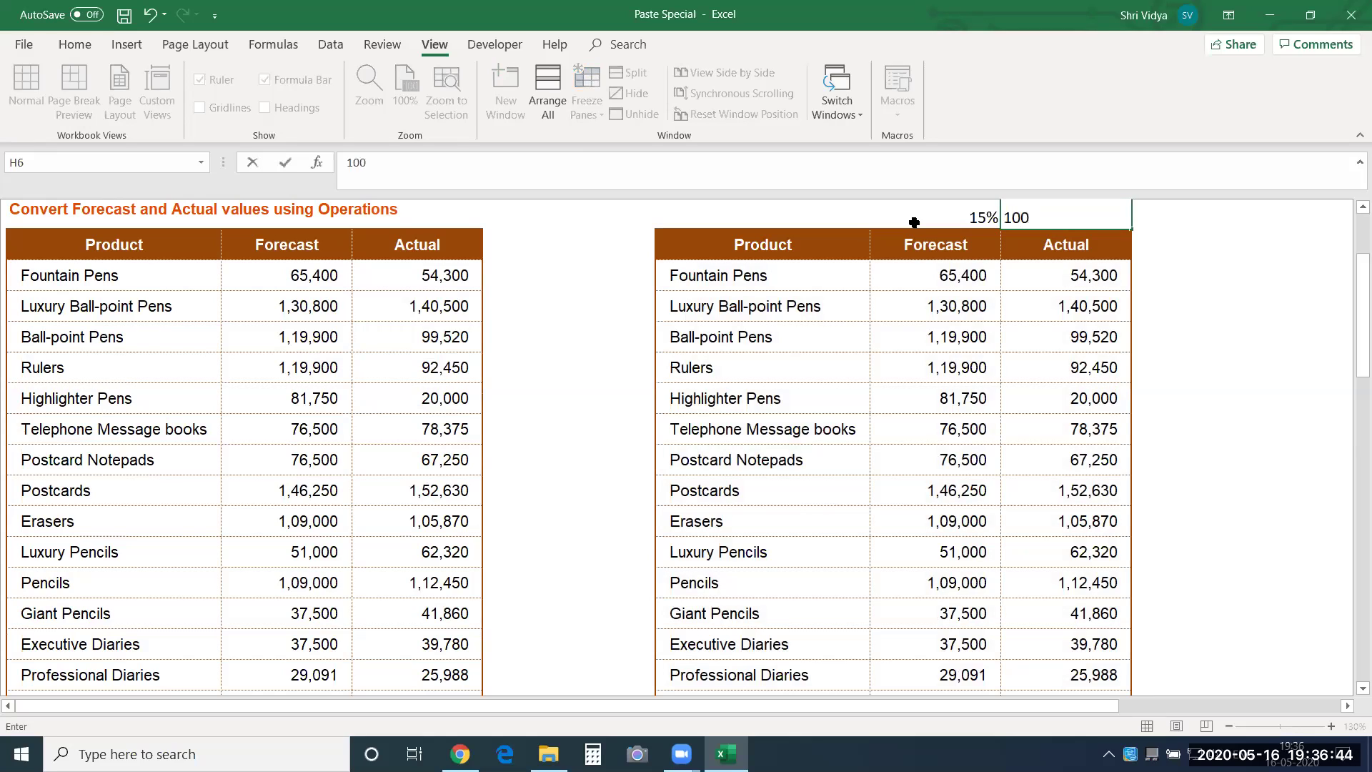
key("Return")
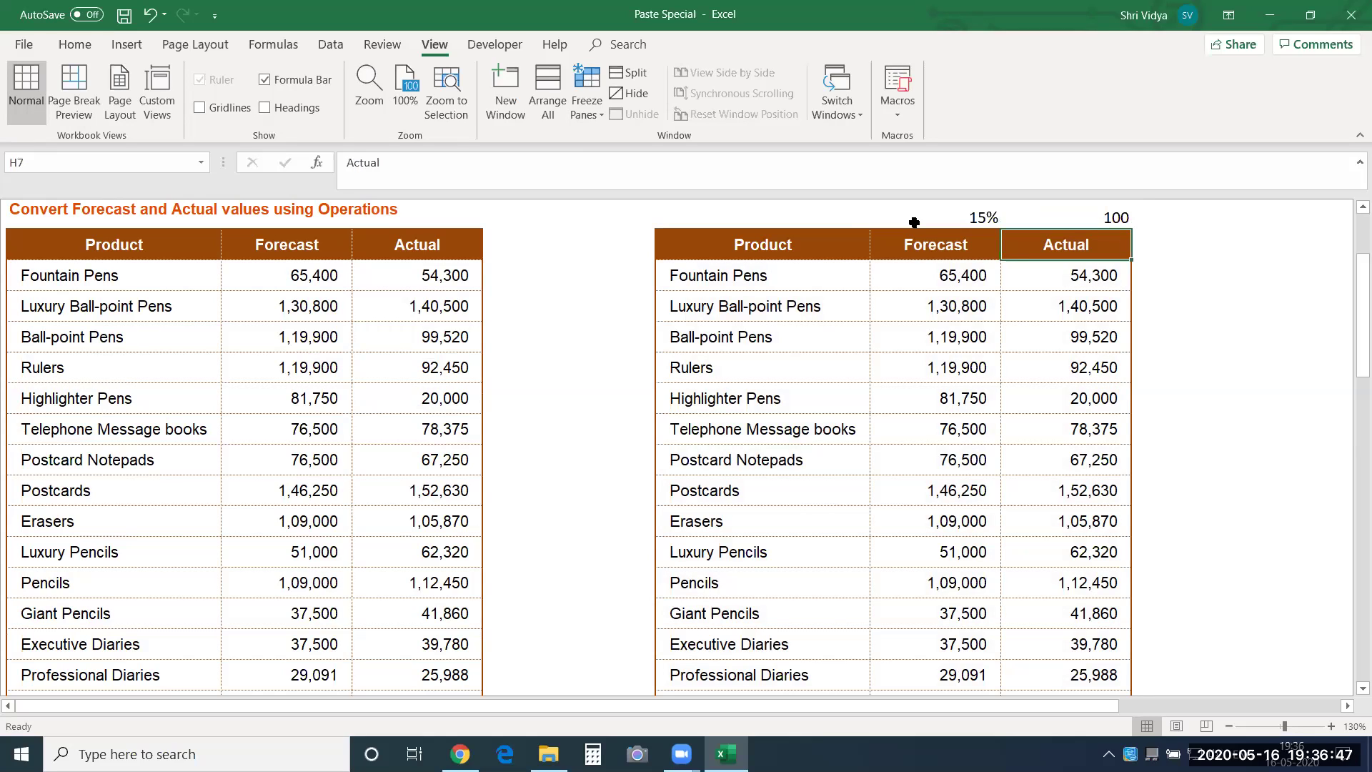
left_click(945, 215)
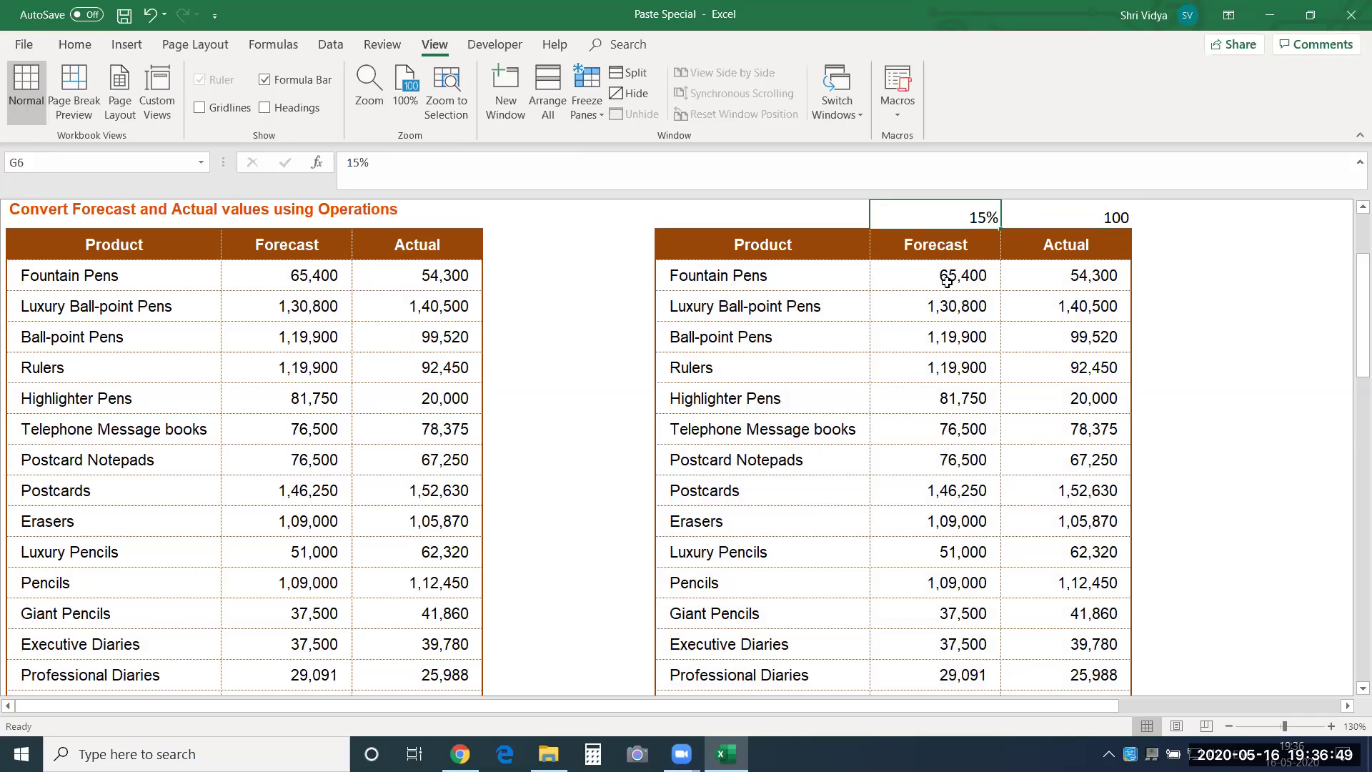
left_click_drag(934, 276, 943, 619)
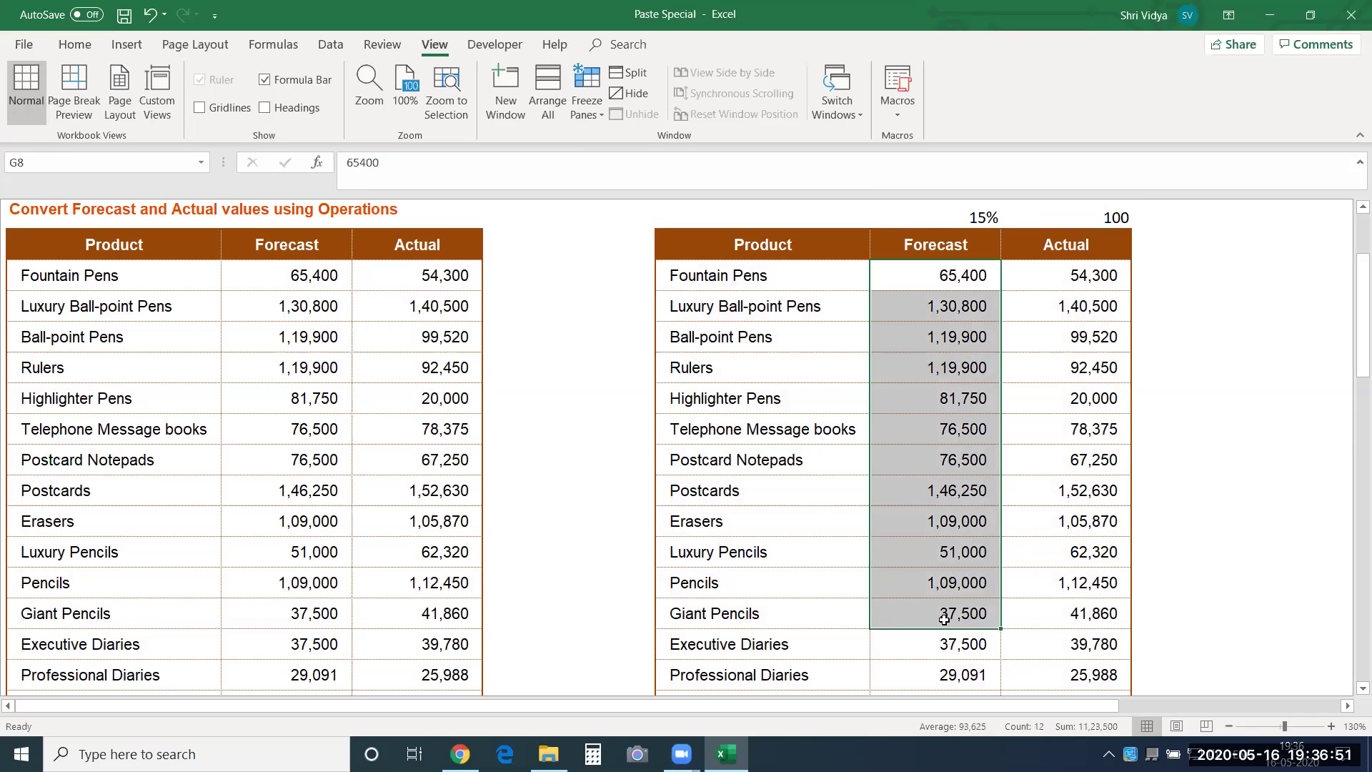
left_click(903, 275)
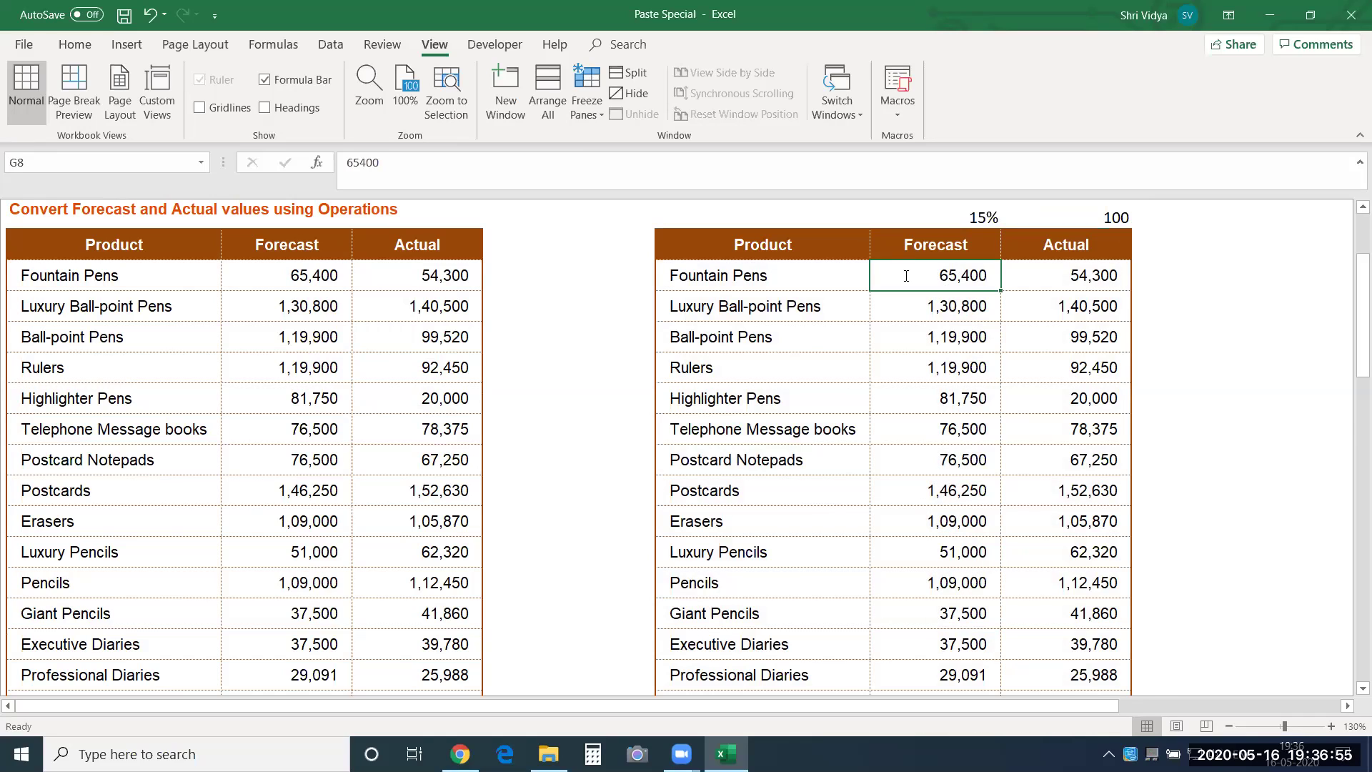
type("=")
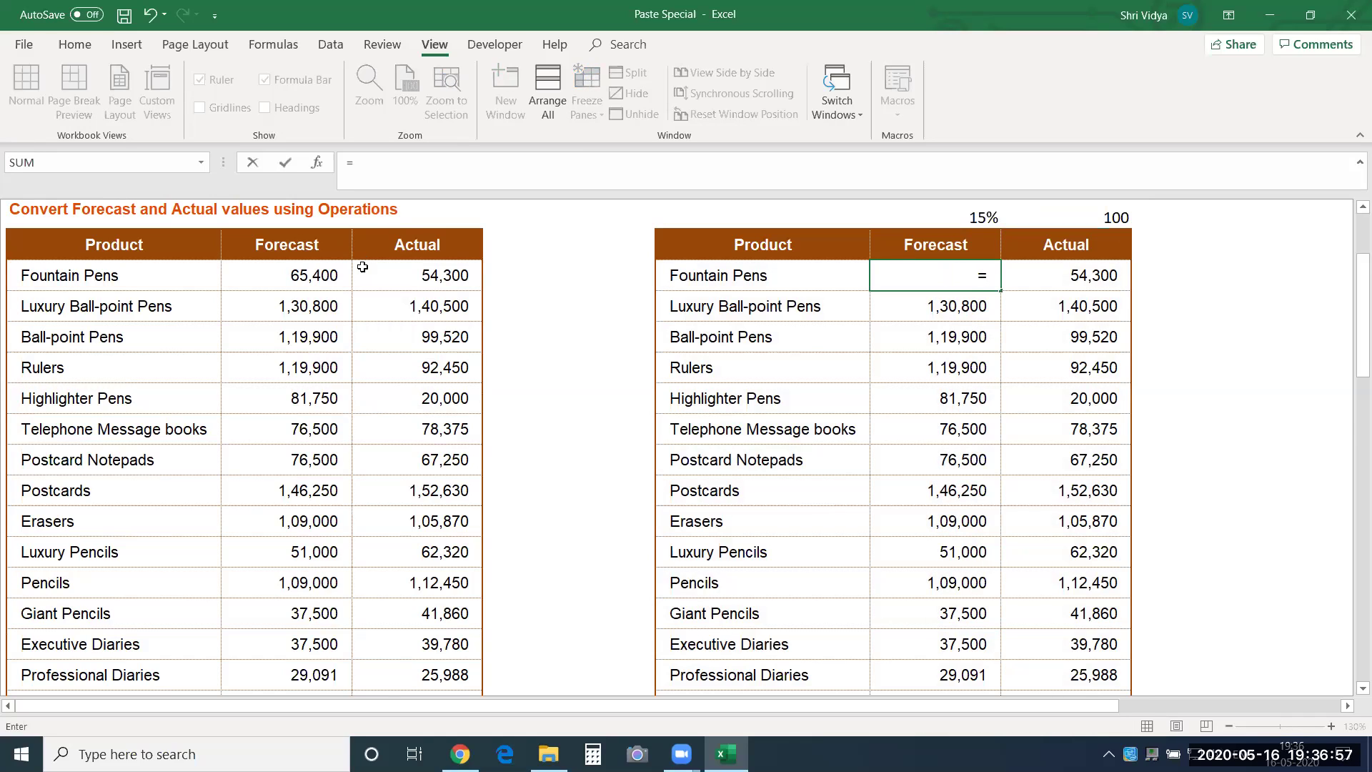
left_click(304, 283)
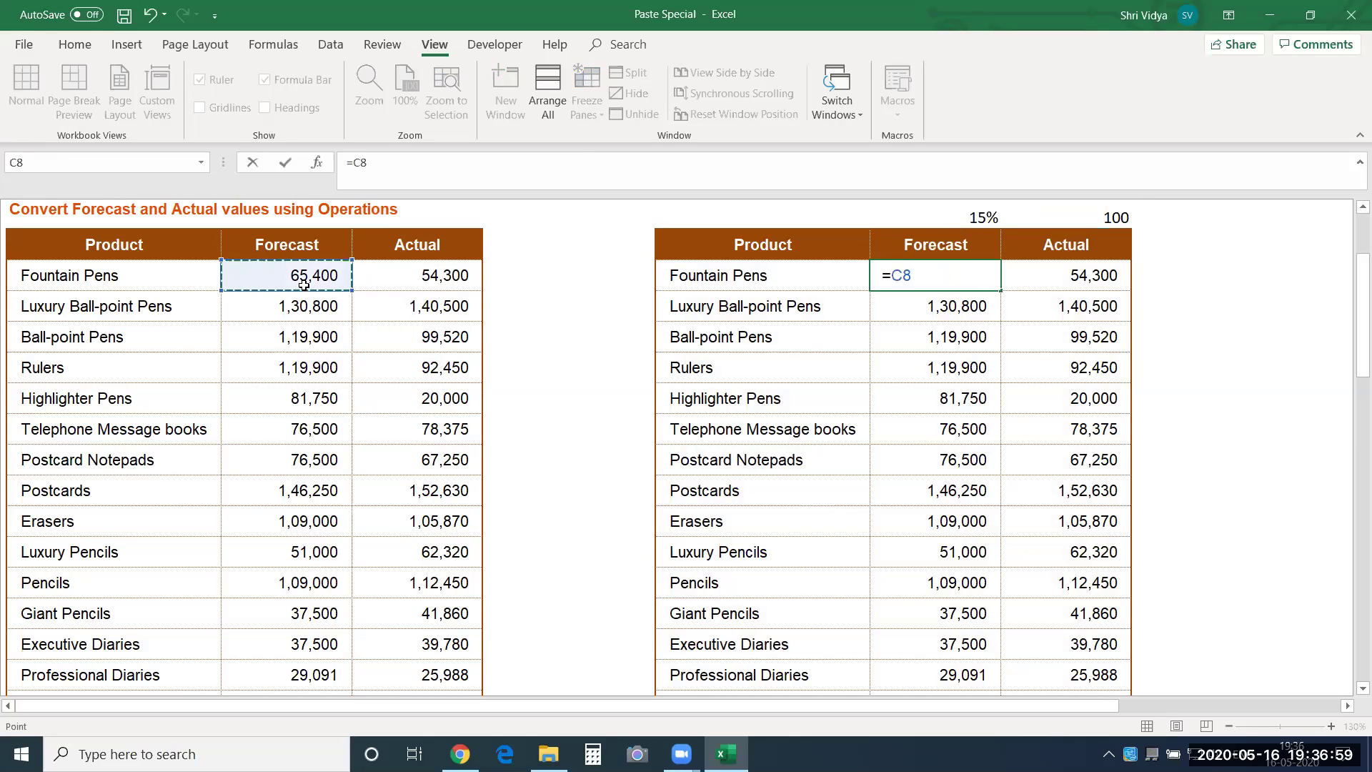
type("*")
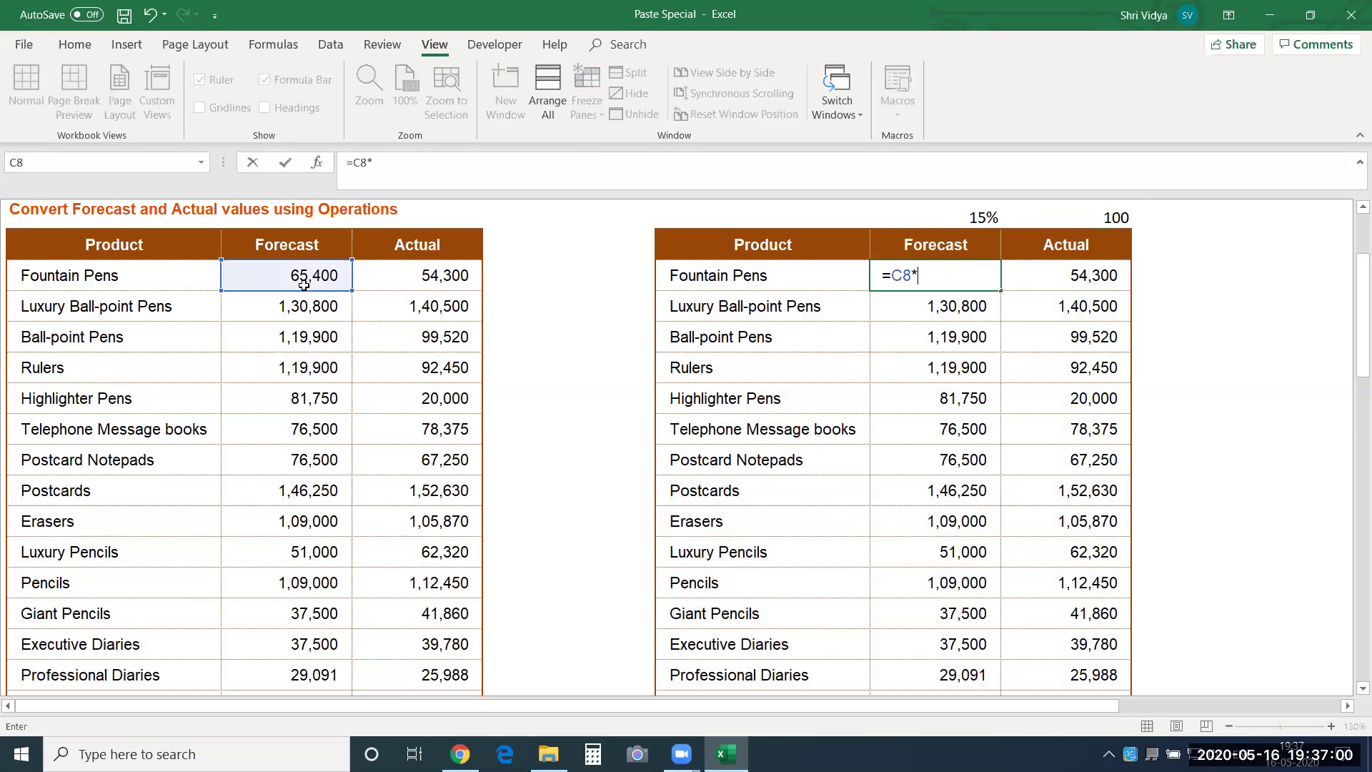
left_click(893, 221)
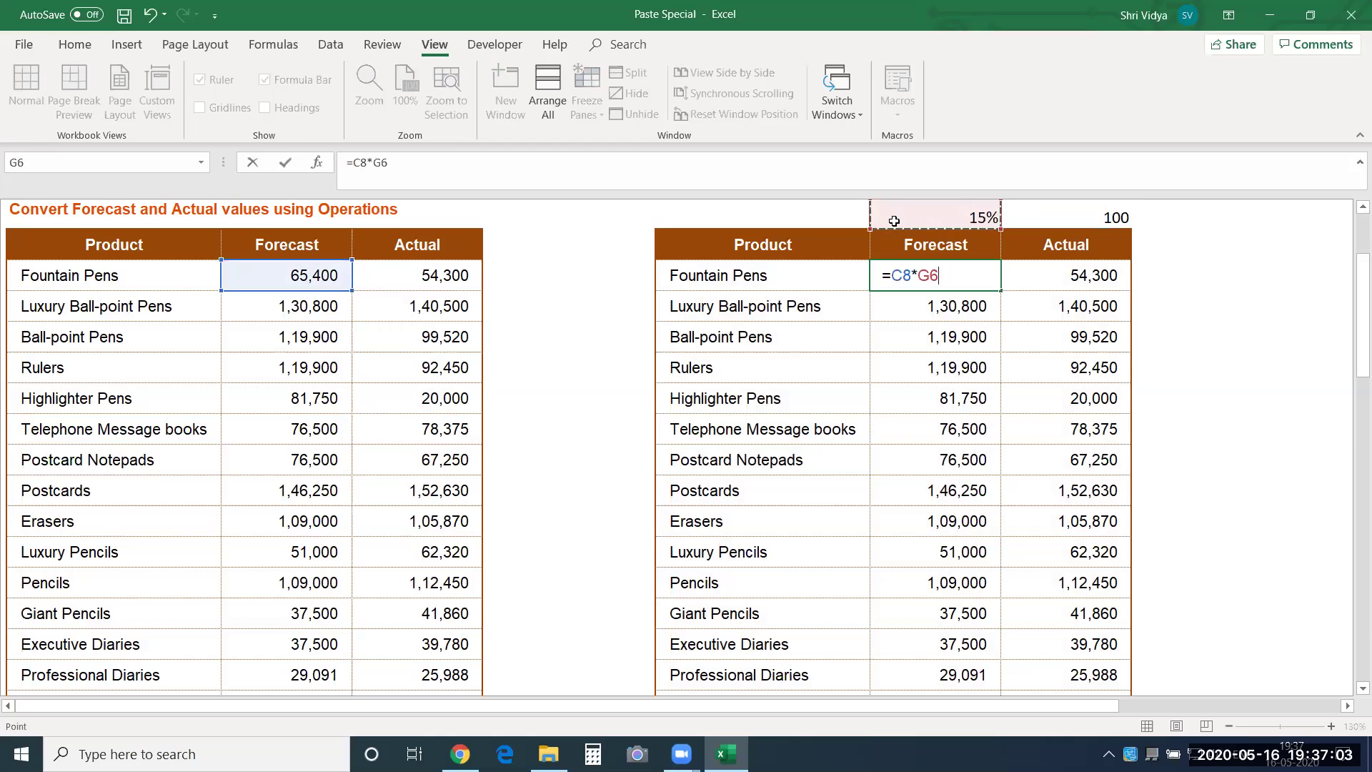
key("Escape")
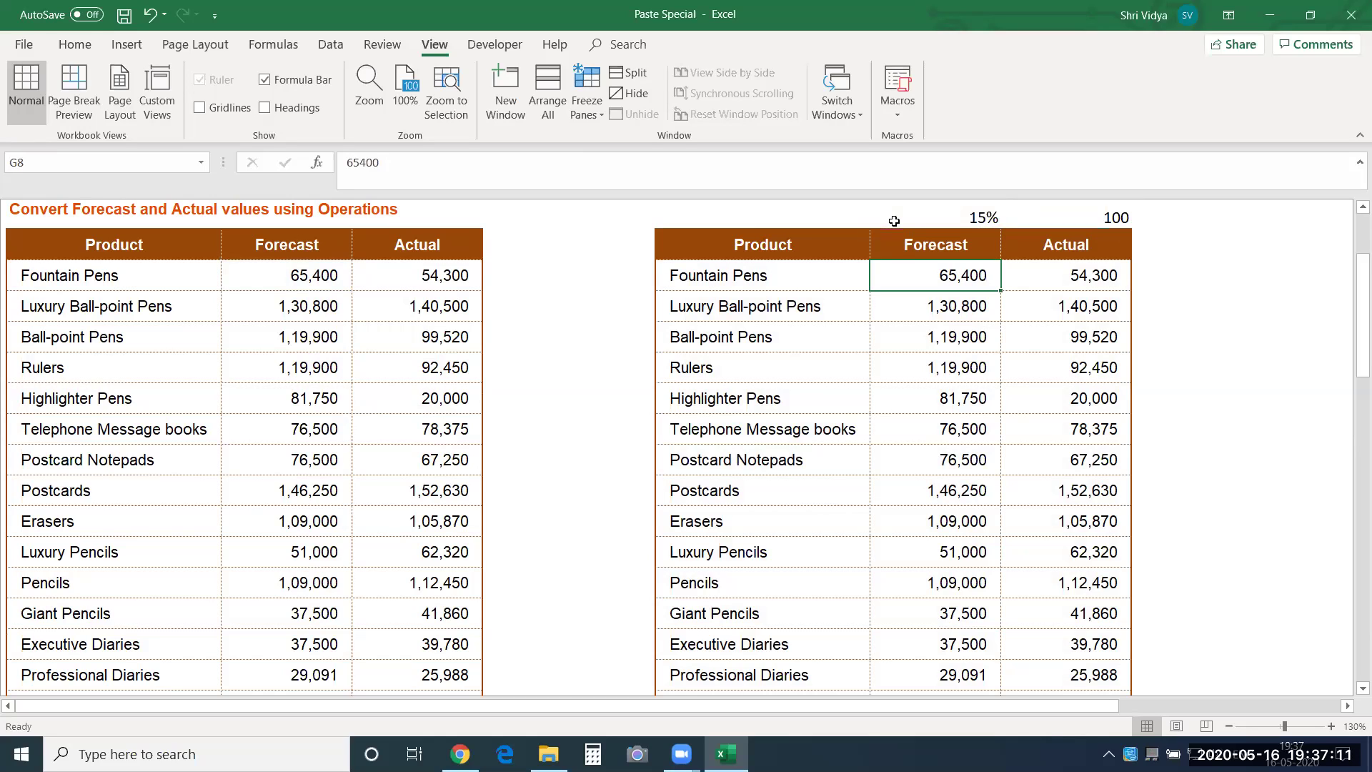
Copy the 15% in G6 and select the copied table's Forecast values G8:G24, excluding the total, as the paste target.
left_click(964, 224)
left_click_drag(964, 224, 1091, 217)
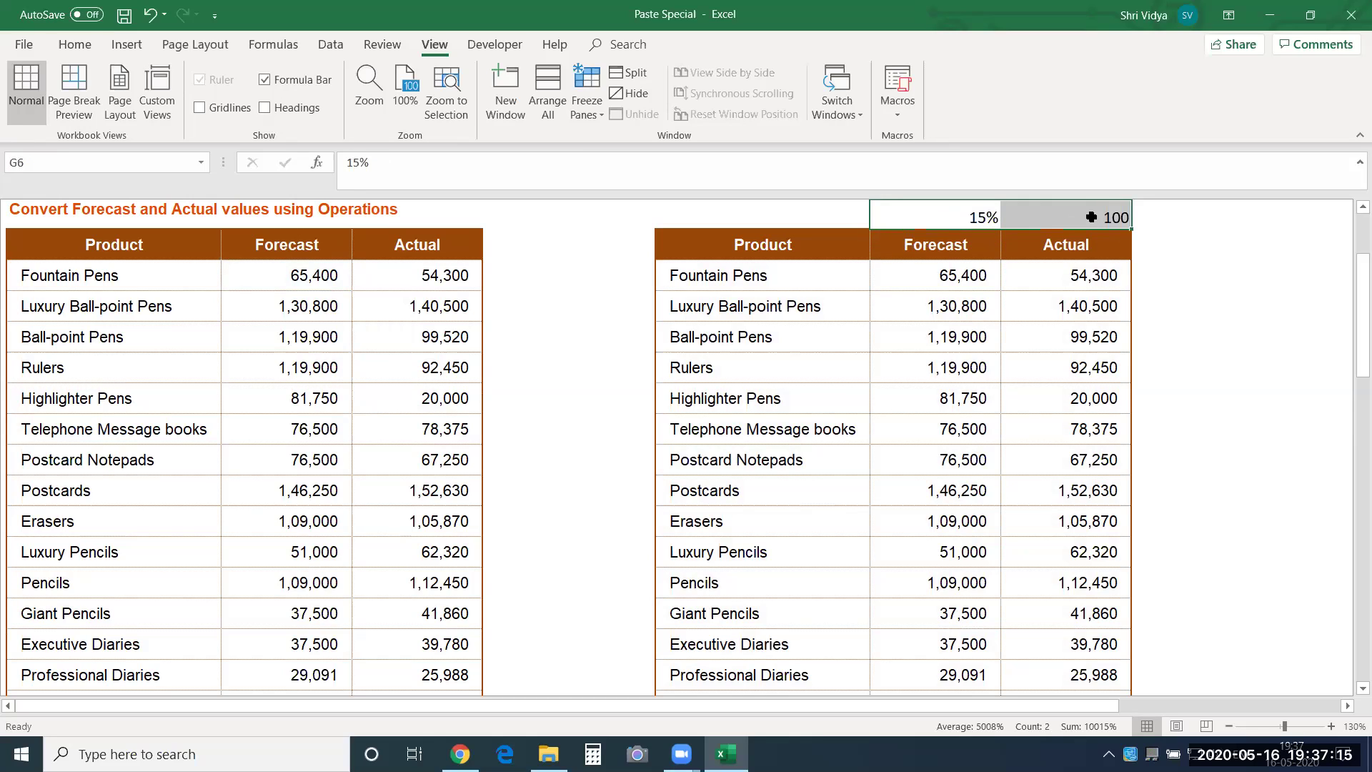
left_click(918, 218)
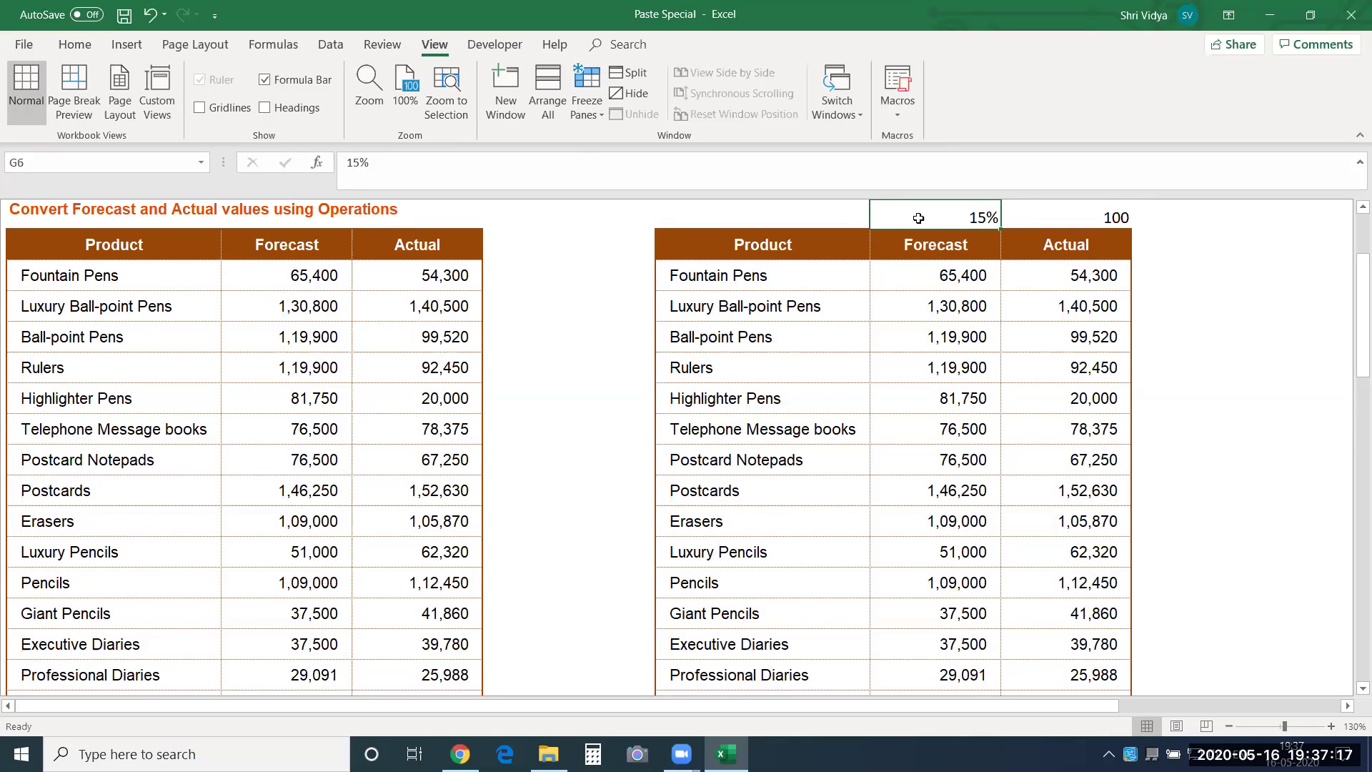
key("ctrl+c")
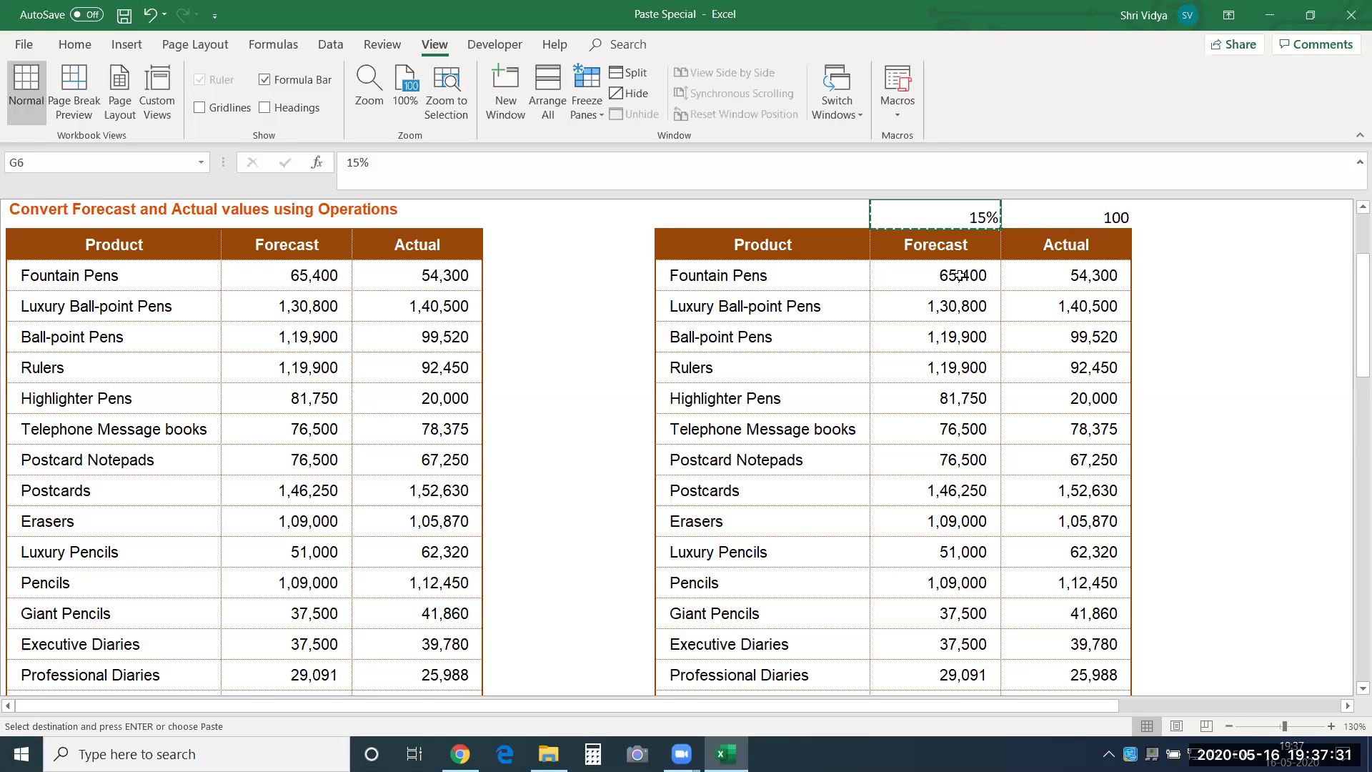
left_click_drag(960, 275, 974, 636)
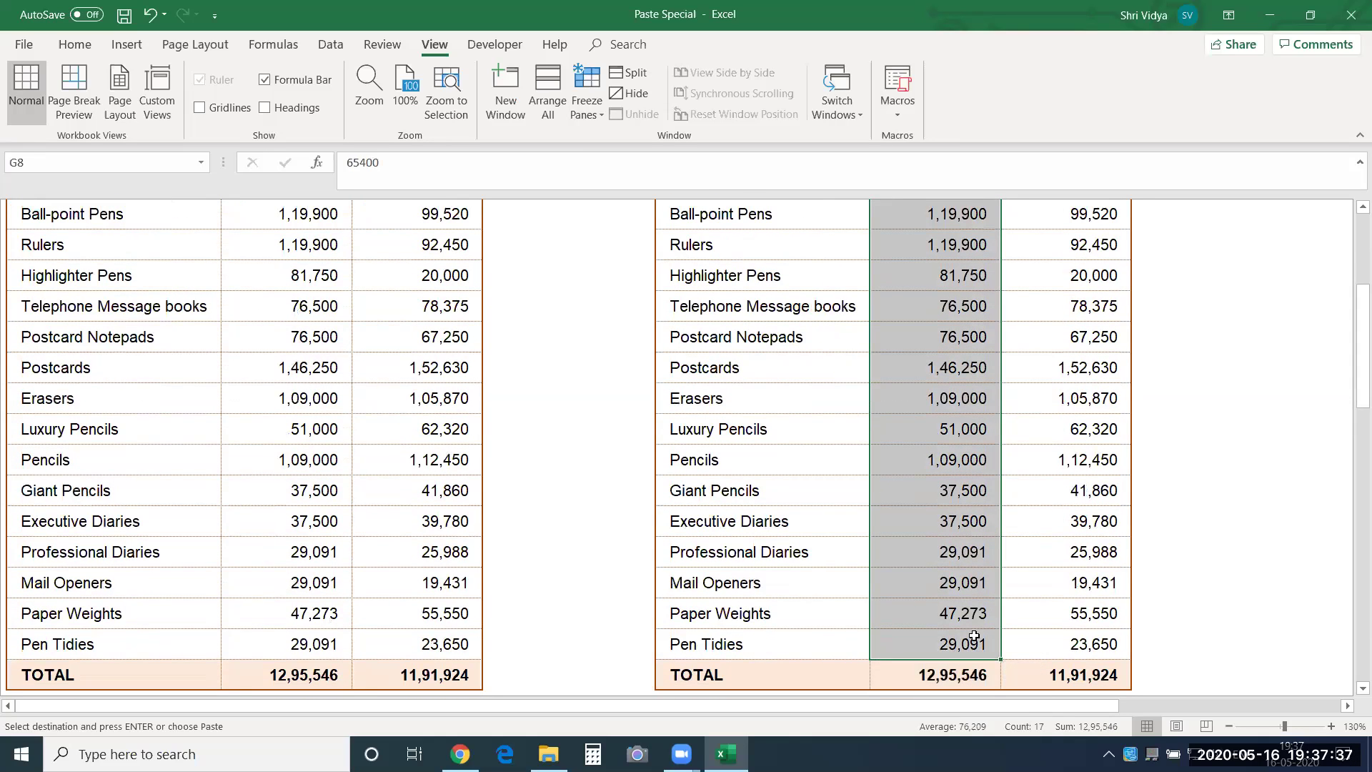
left_click_drag(1350, 374, 1349, 285)
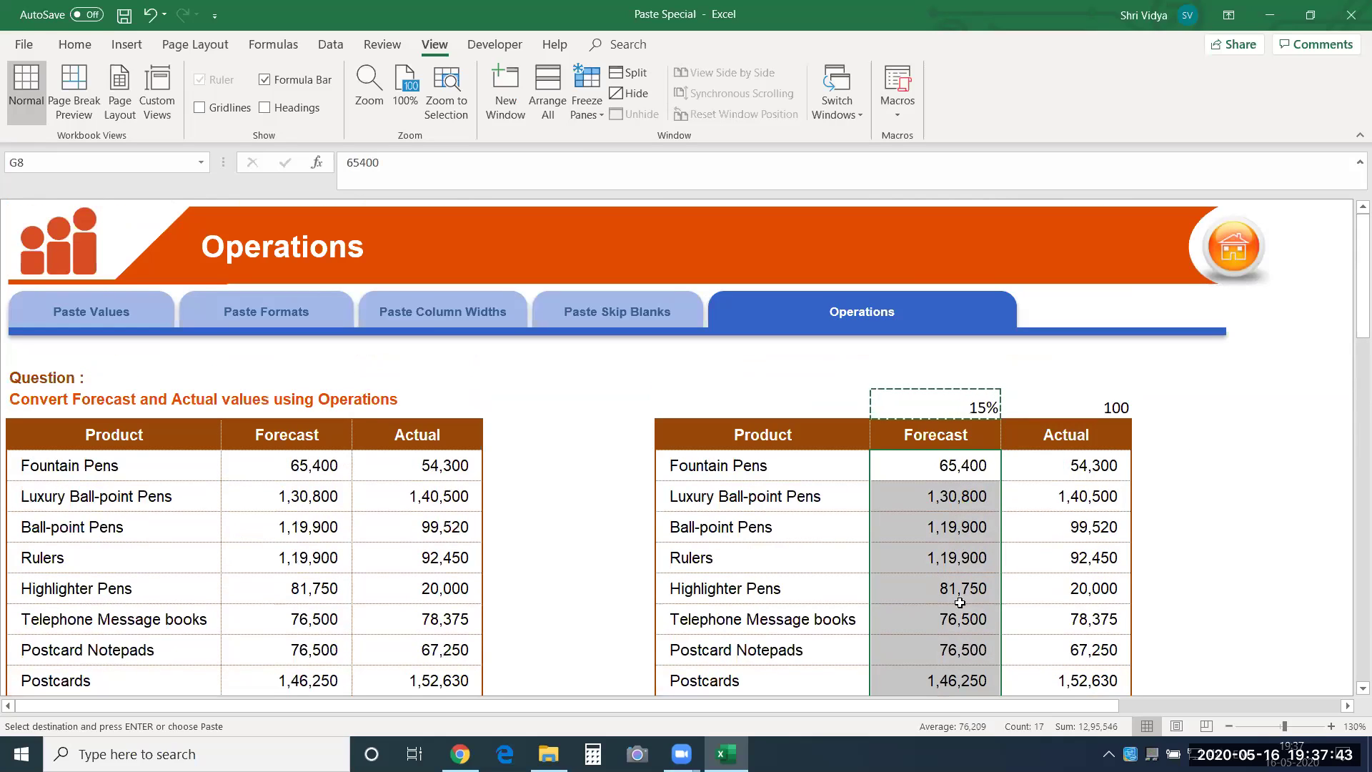
Try multiplying the selected Forecast values by the copied percentage with Paste Special's All and Multiply options, and undo it.
key("alt+e")
key("s")
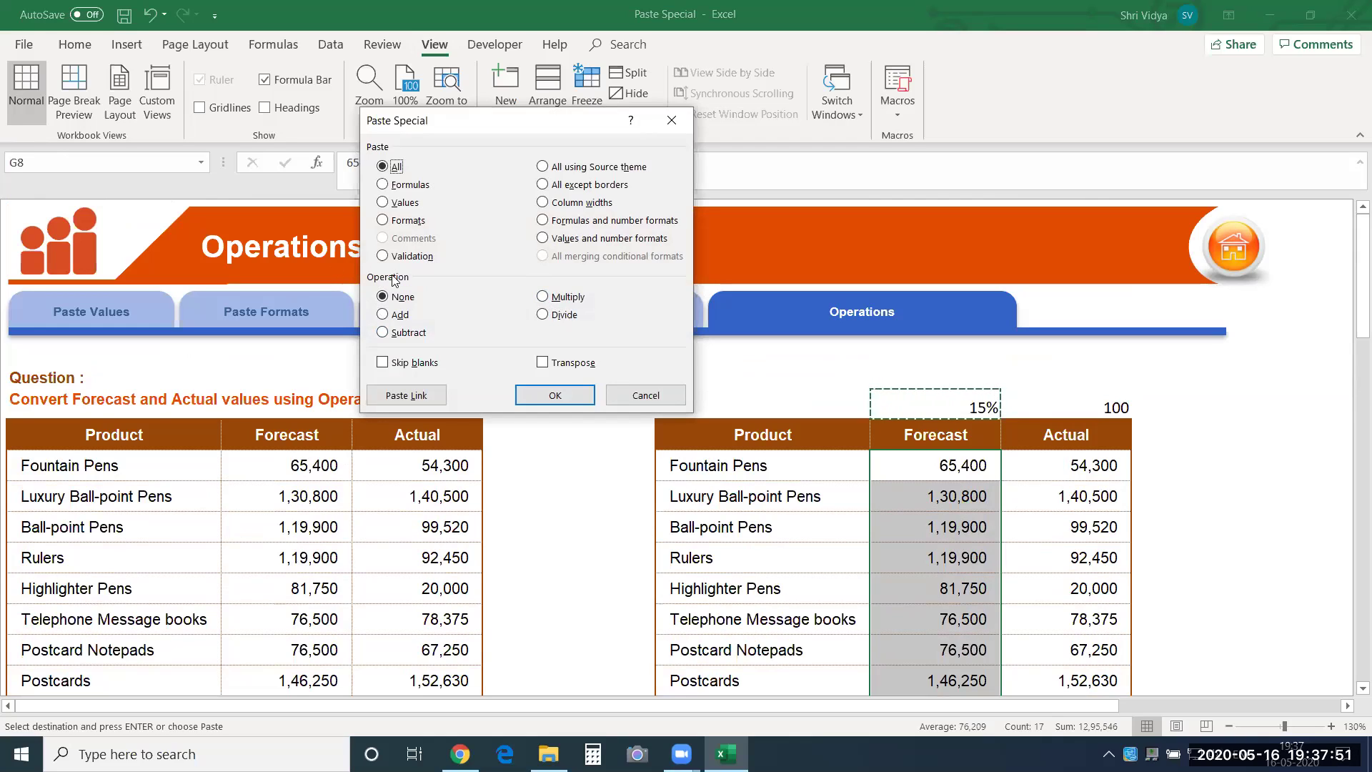
left_click(561, 297)
left_click(570, 394)
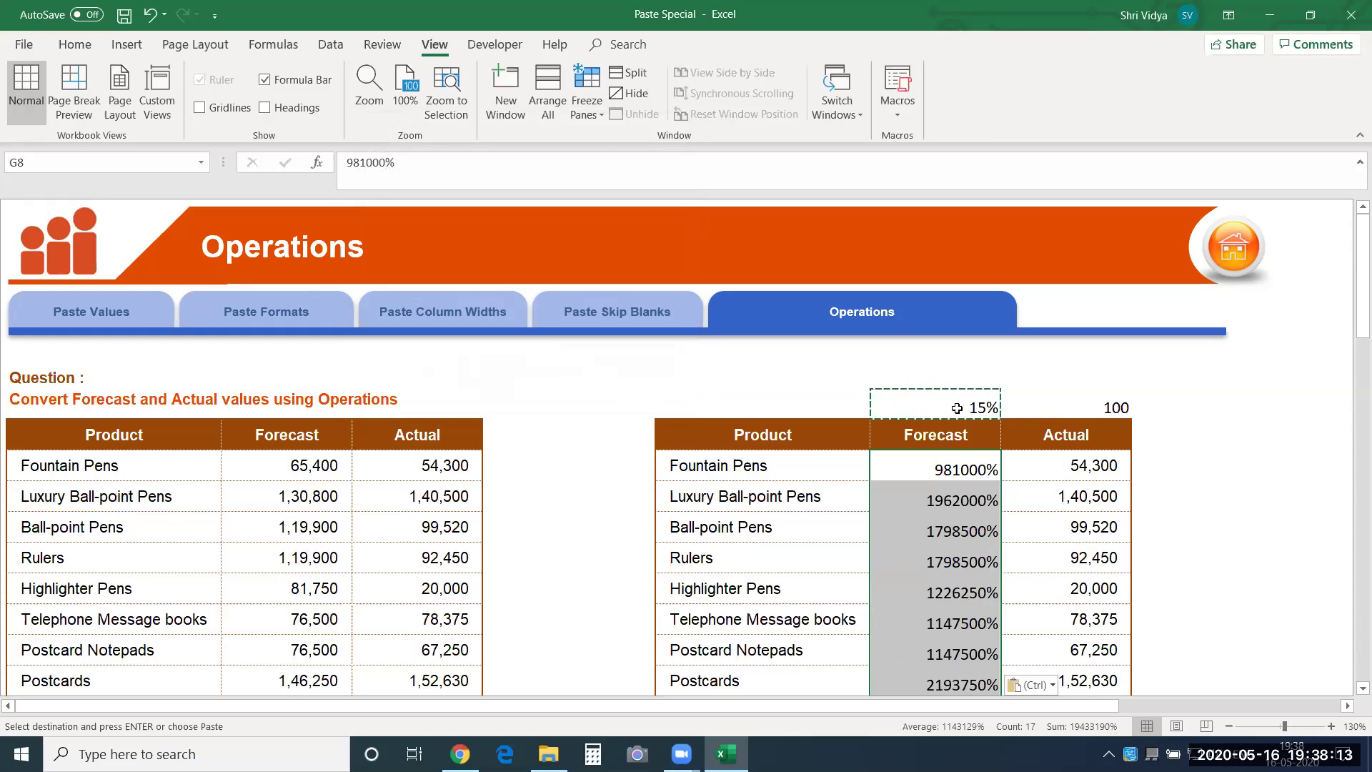
key("ctrl+z")
Multiply the Forecast values G8:G24 by the copied percentage using Paste Special with Formulas and the Multiply operation.
key("alt+e")
key("s")
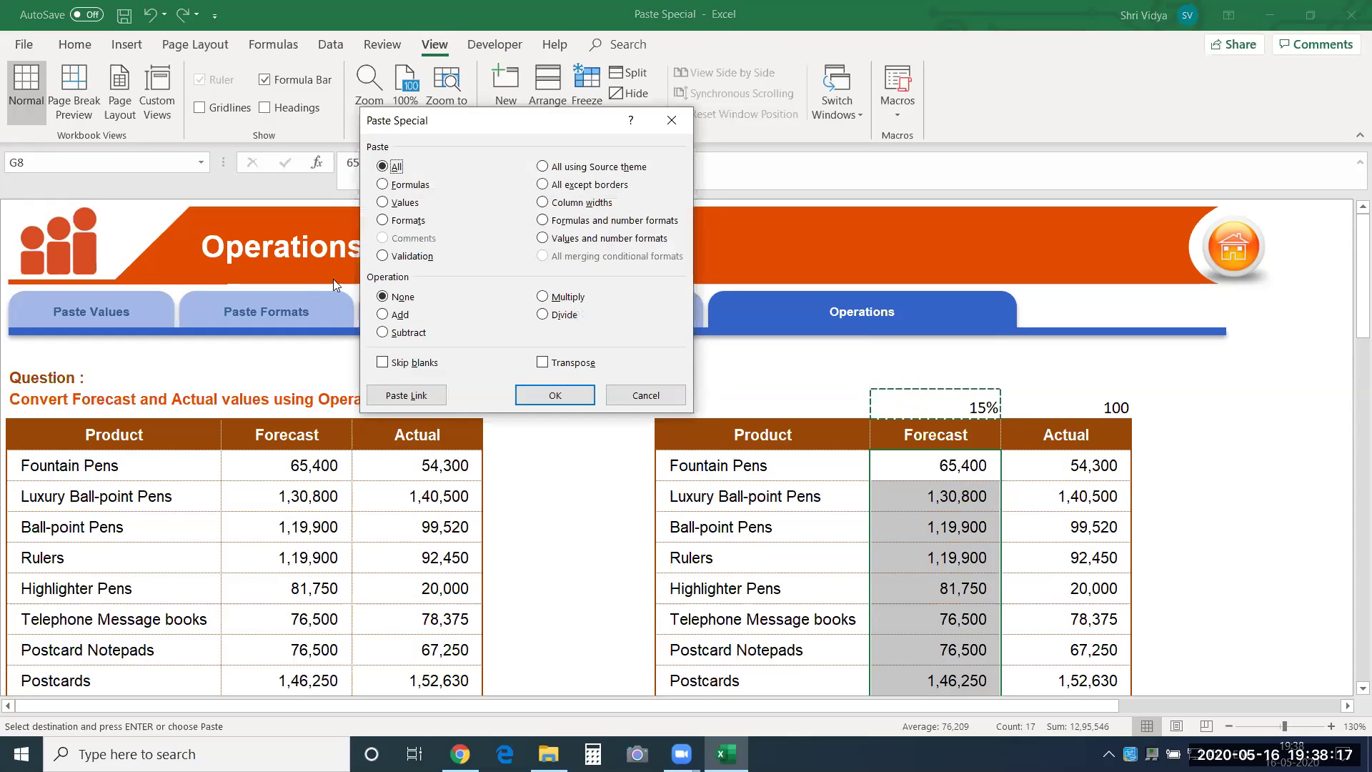
left_click(402, 193)
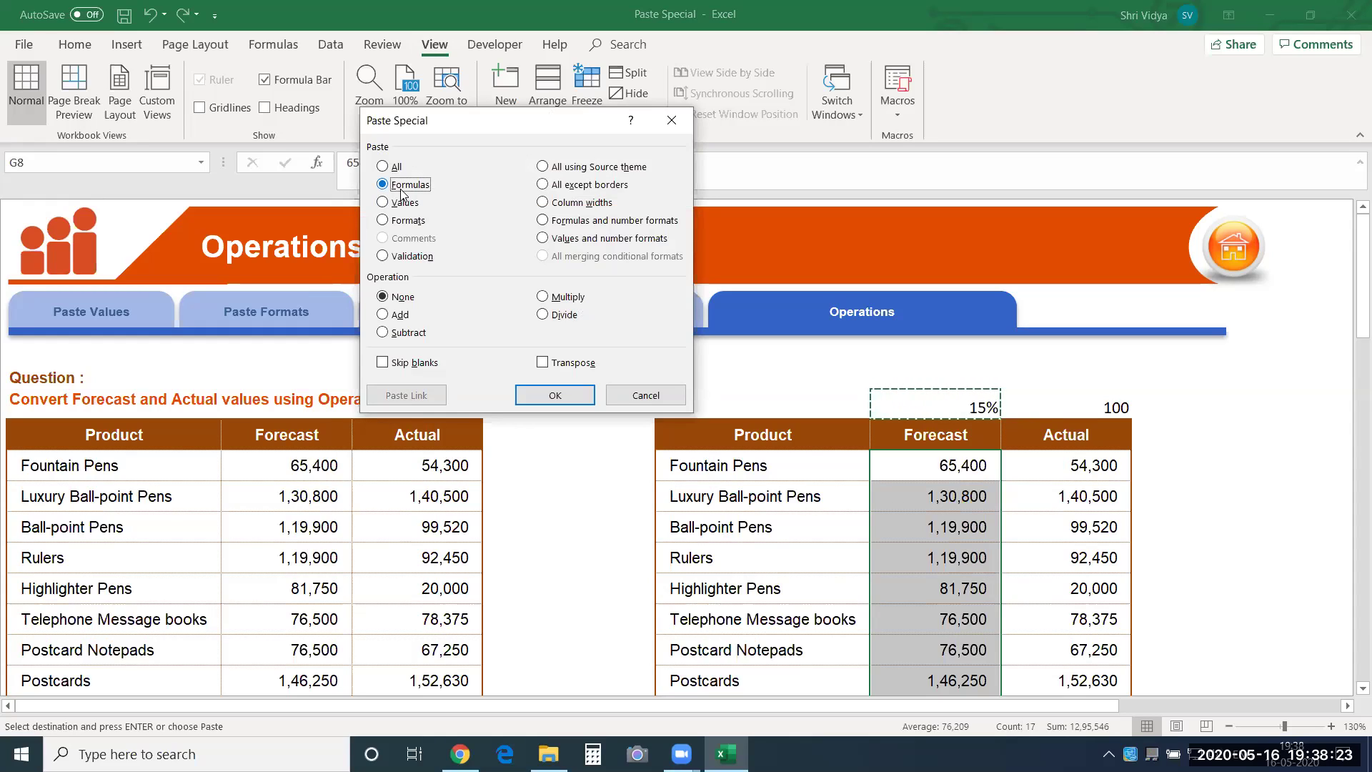
left_click(572, 295)
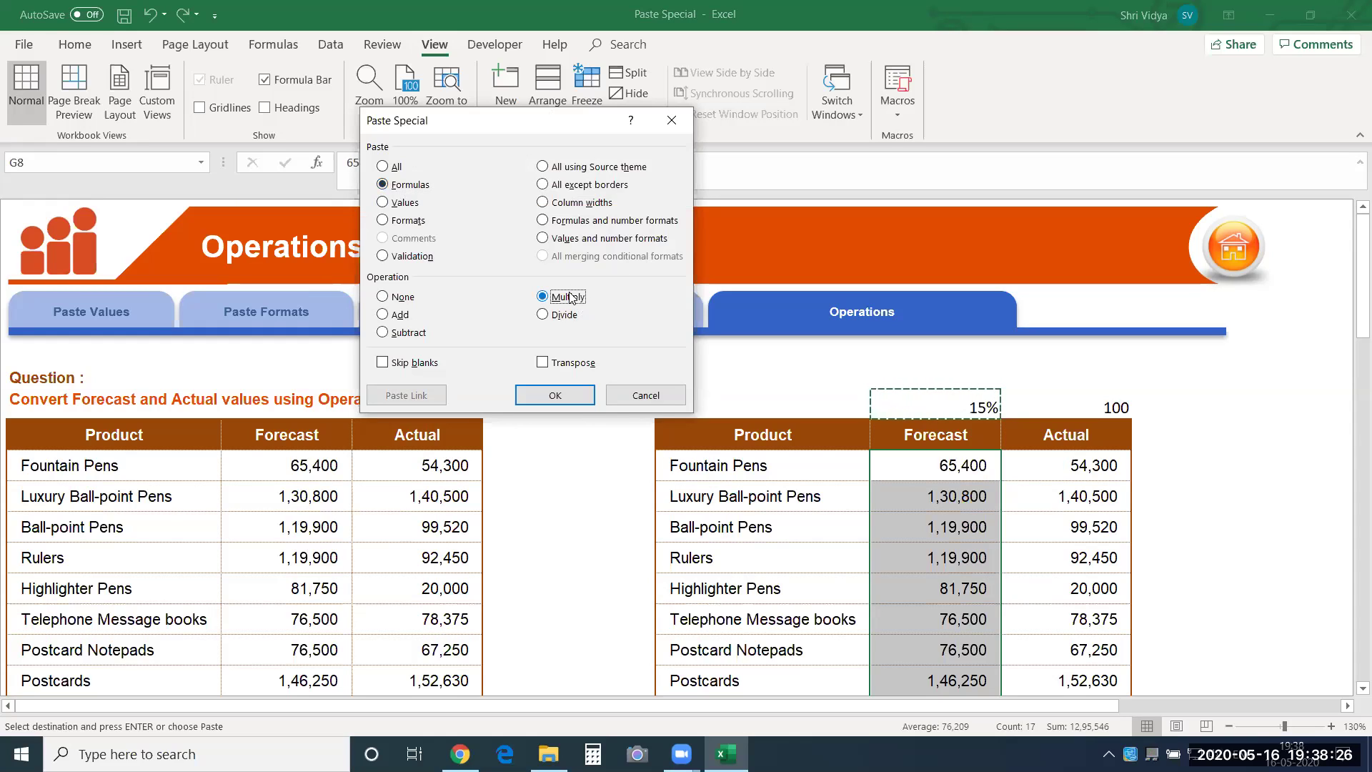
left_click(573, 402)
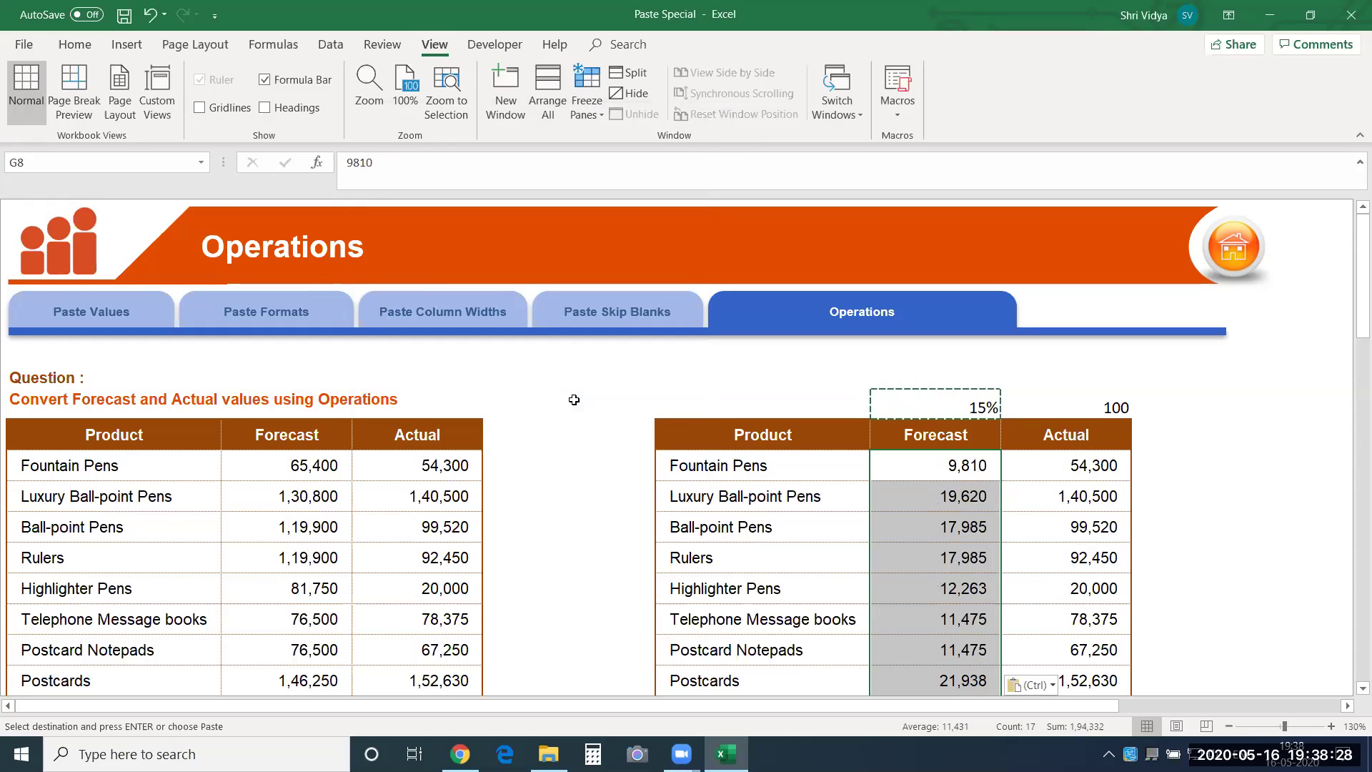
End the copy mode and compare the Fountain Pens Forecast in G8 with the original value in C8.
left_click(926, 463)
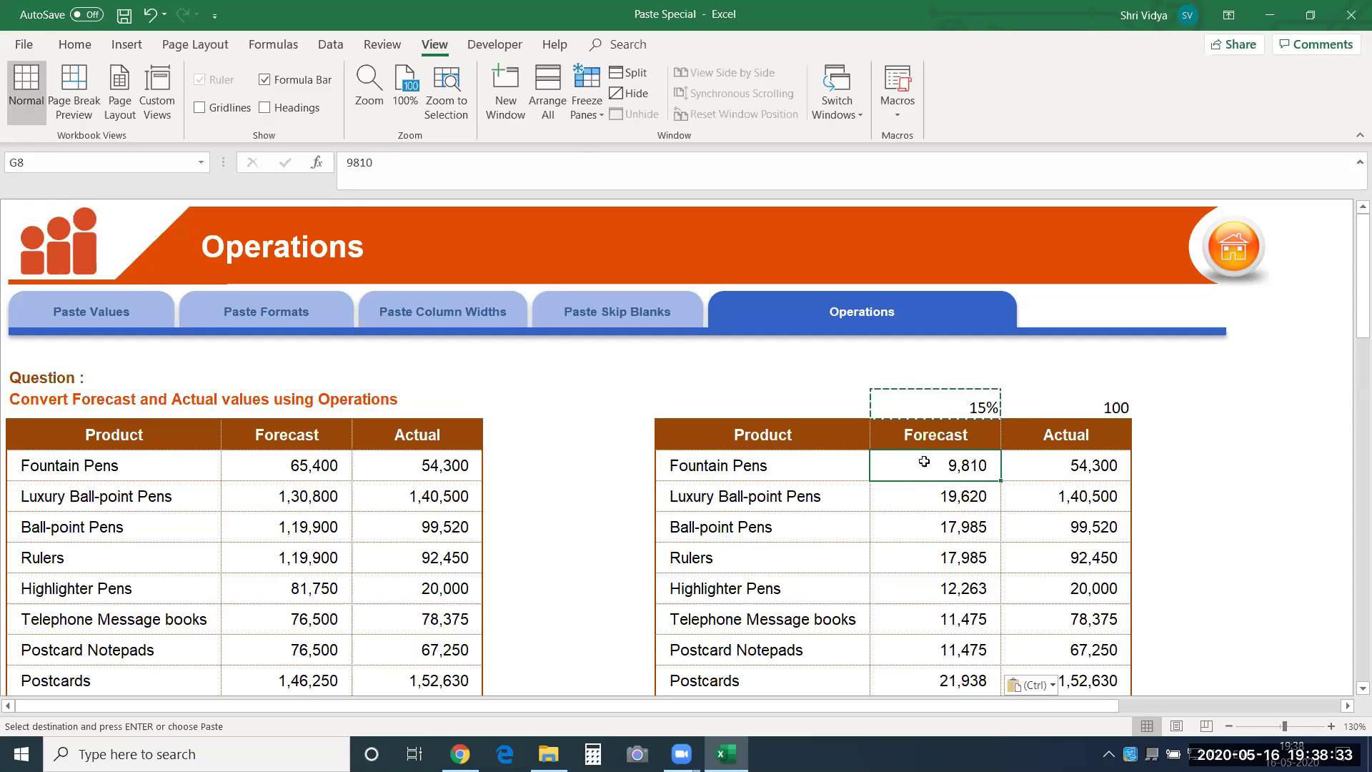
key("Escape")
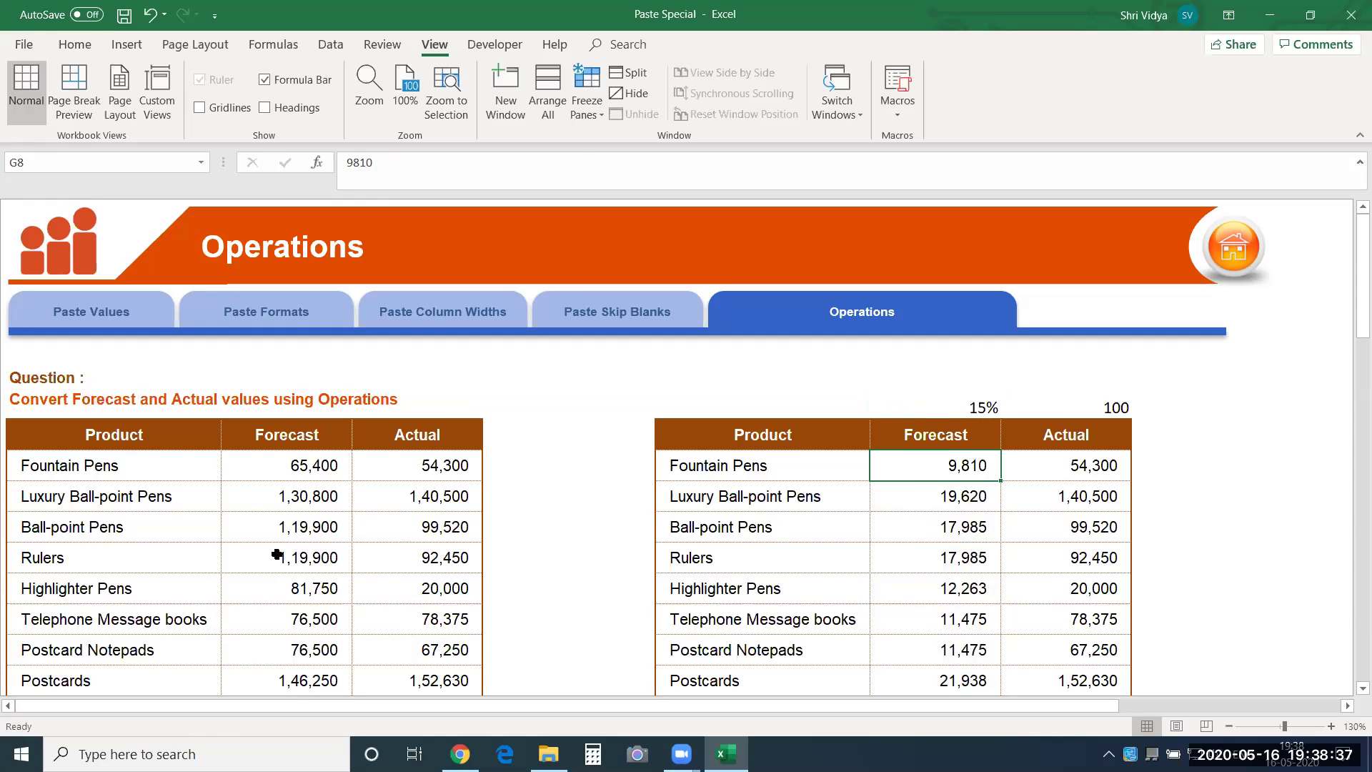
left_click(333, 469)
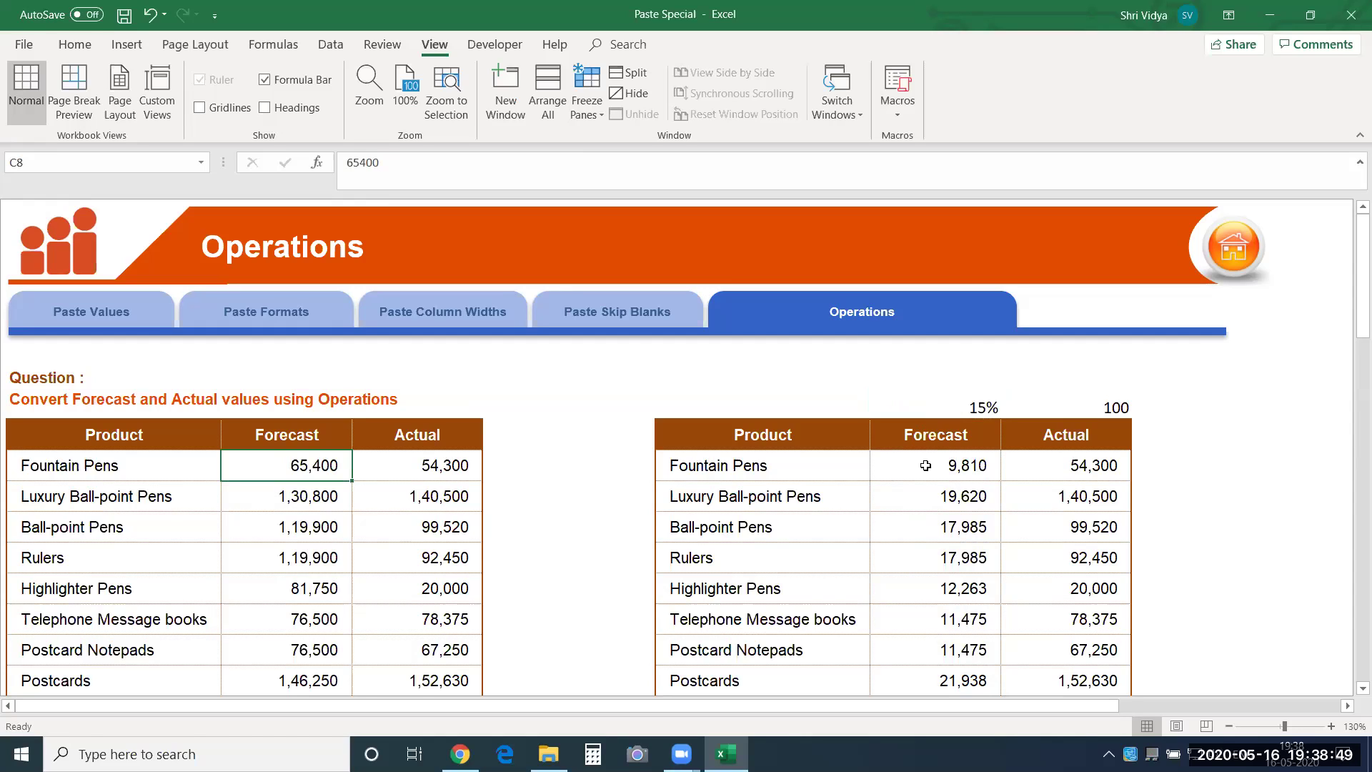
key("Right")
key("Right")
key("Right")
key("Right")
key("Right")
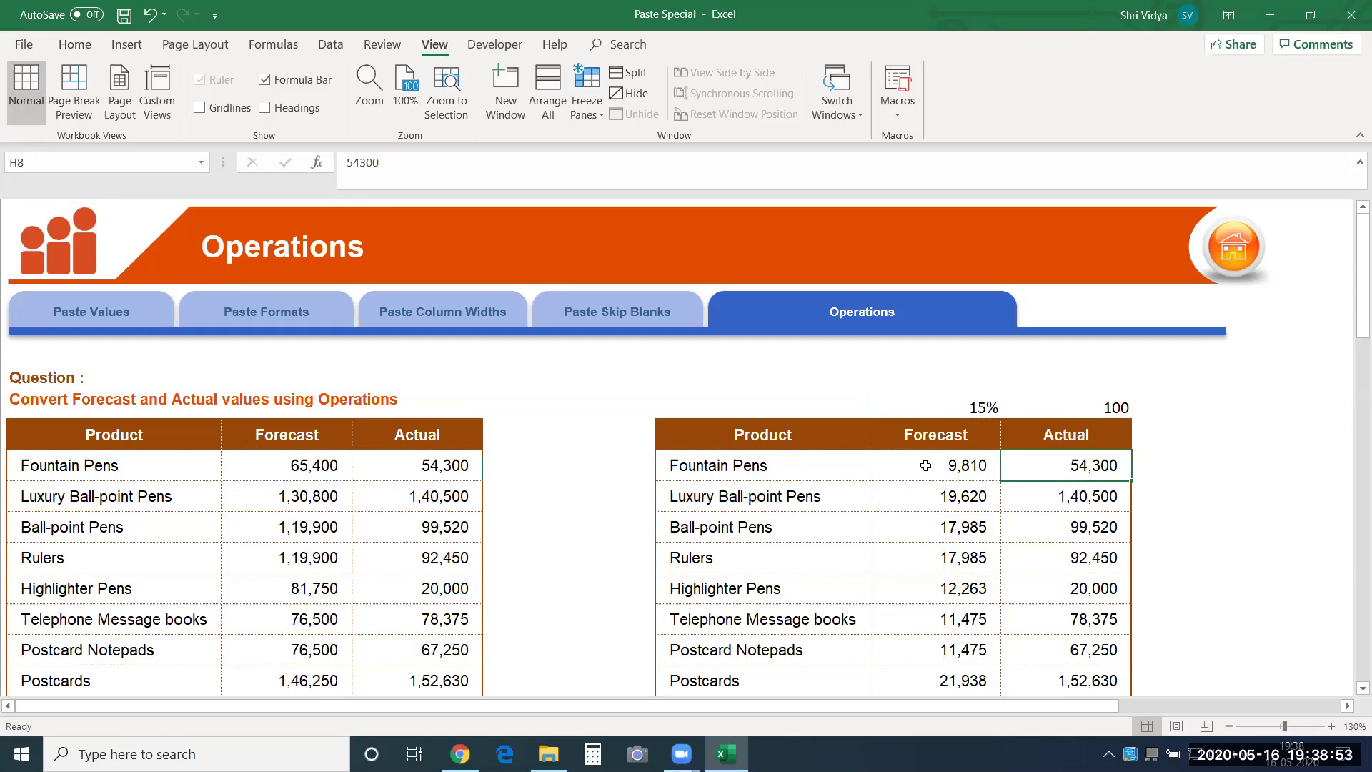
Copy the 100 in H6 and select the copied table's Actual values H8:H24, excluding the total, as the paste target.
left_click(1106, 402)
key("ctrl+c")
left_click(1074, 469)
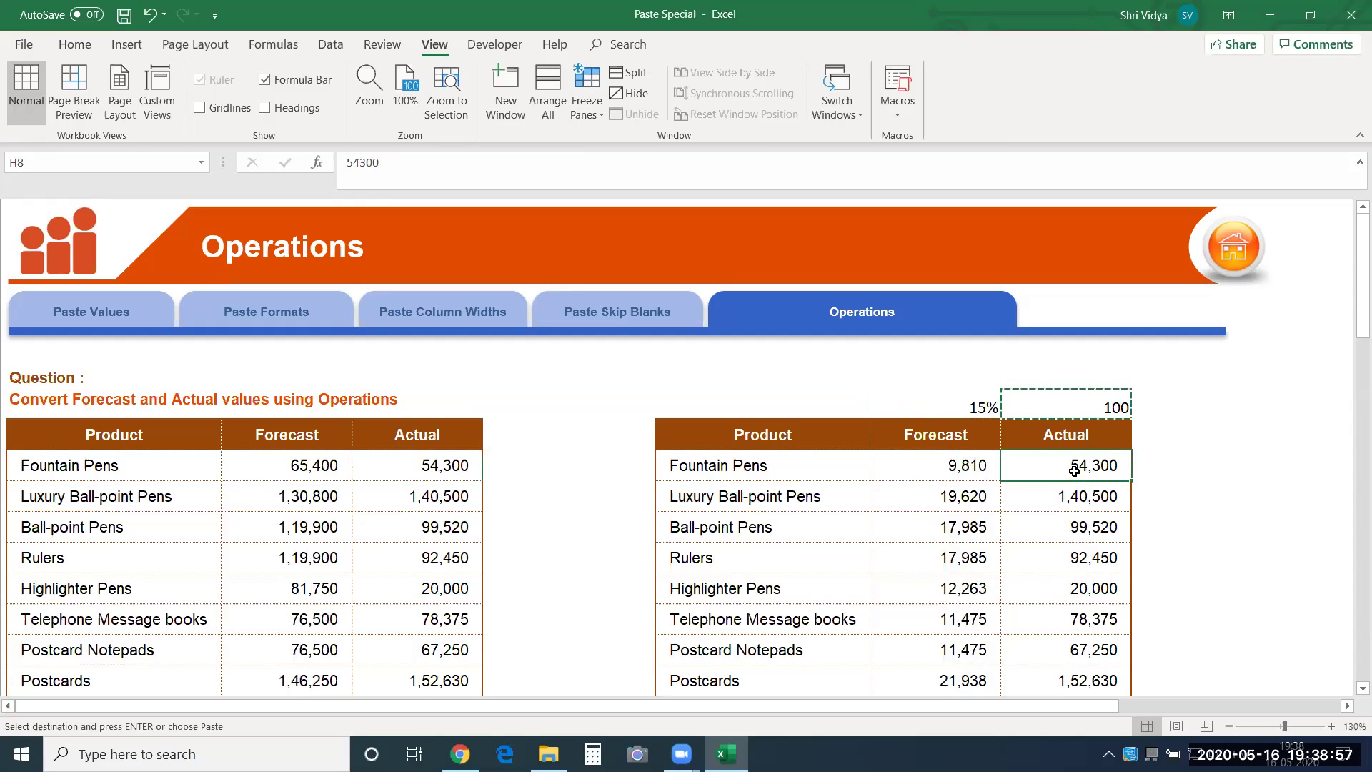
key("ctrl+shift+Down")
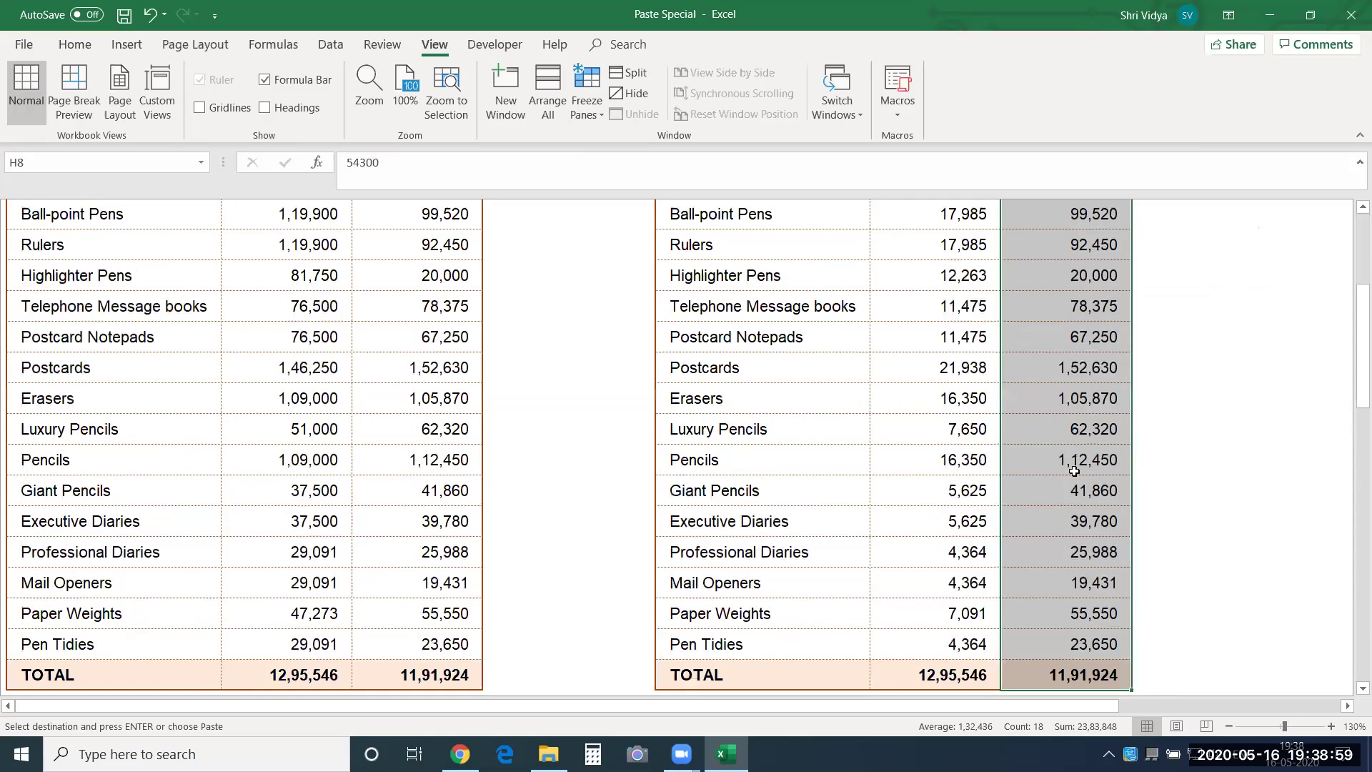
key("shift+Up")
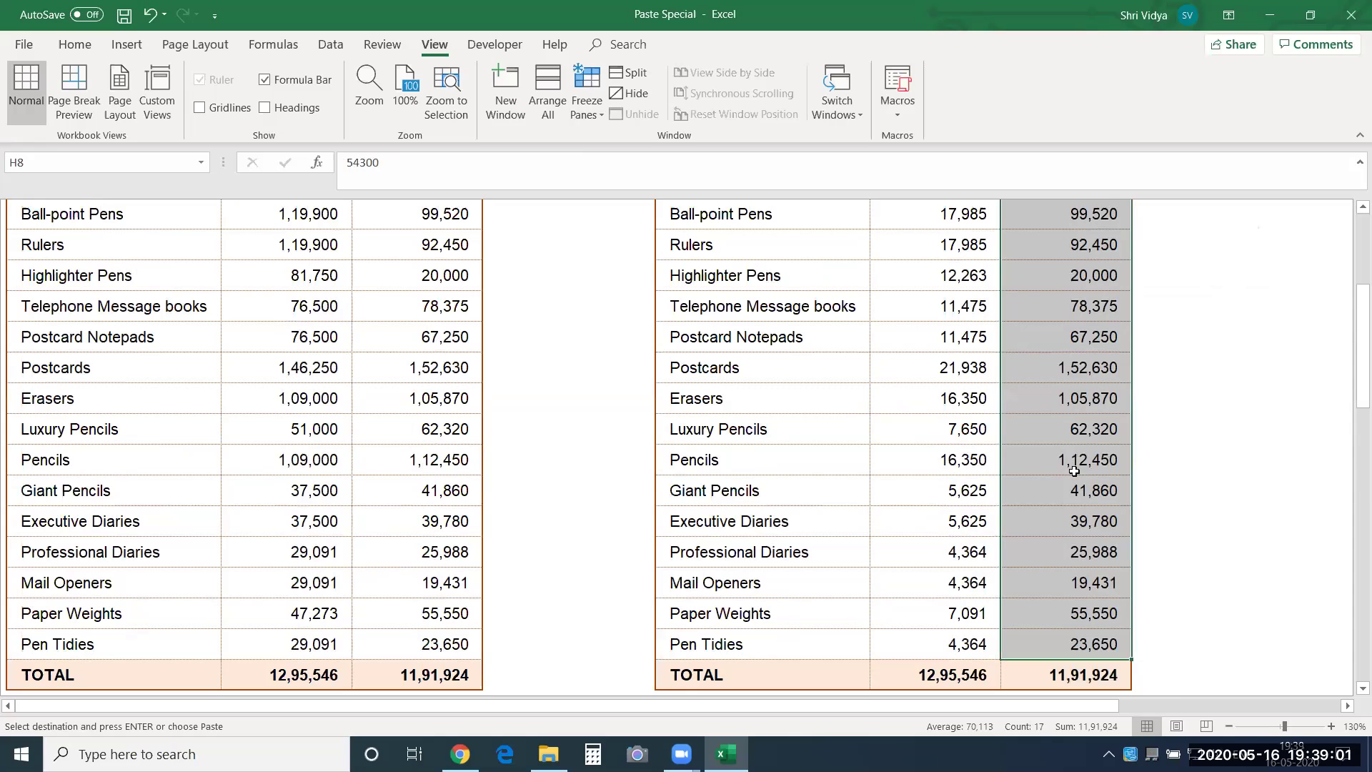
Add the copied 100 to the selected Actual values using Paste Special with Formulas and the Add operation.
key("alt+e")
key("s")
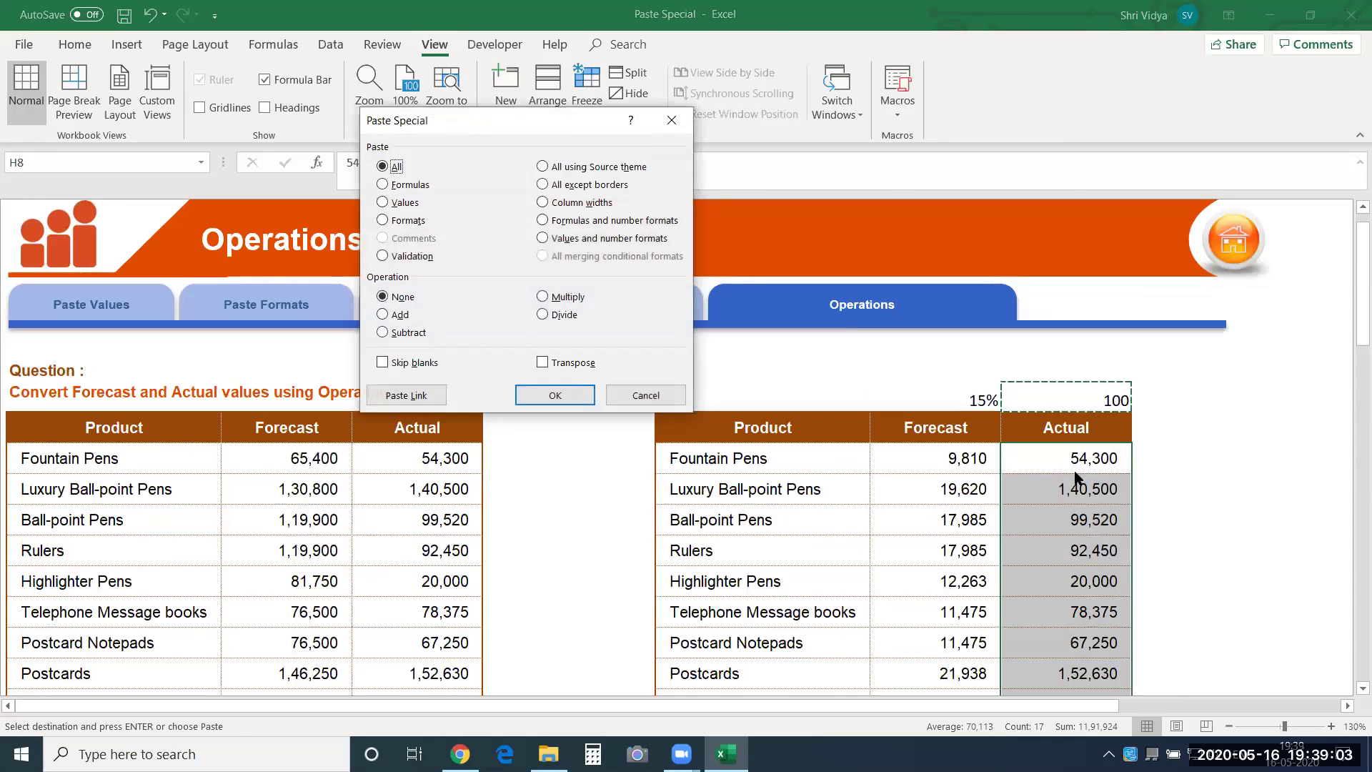
left_click(421, 187)
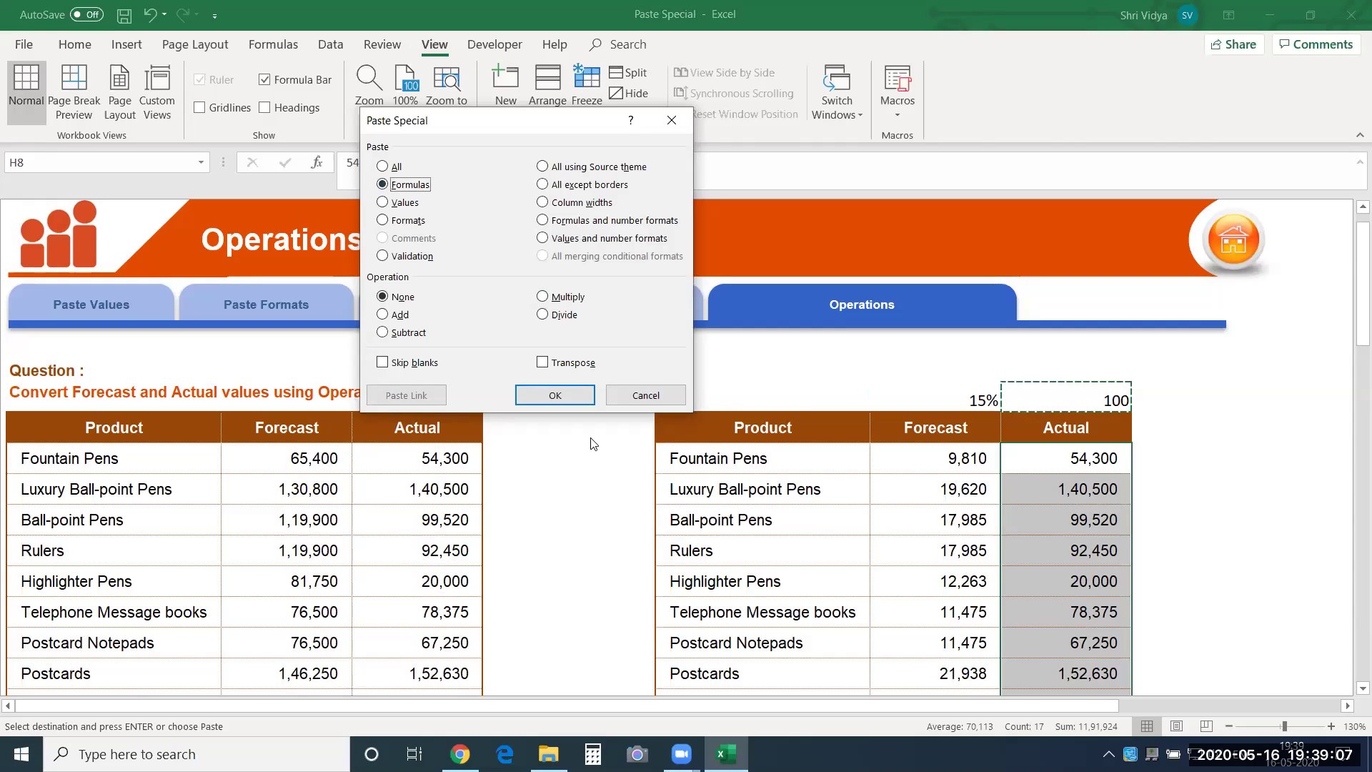
left_click(402, 316)
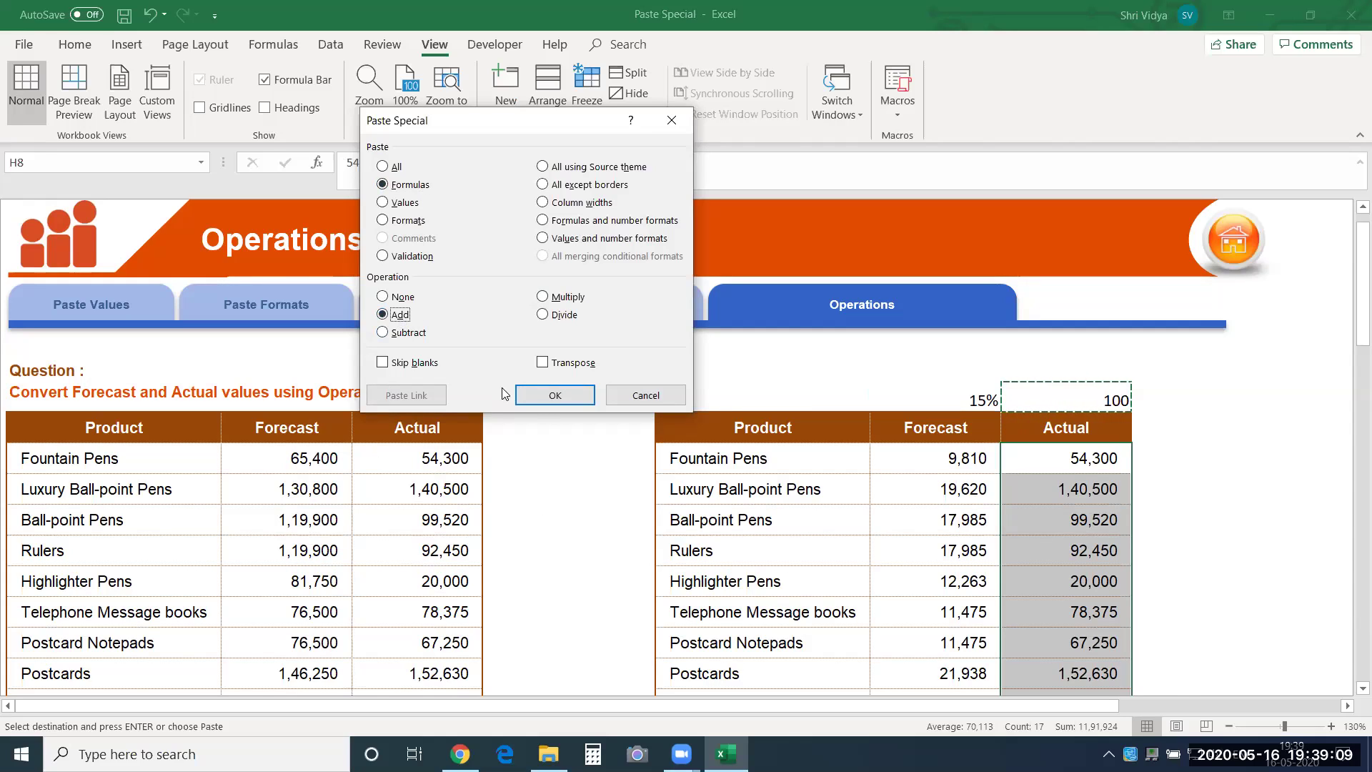
left_click(526, 397)
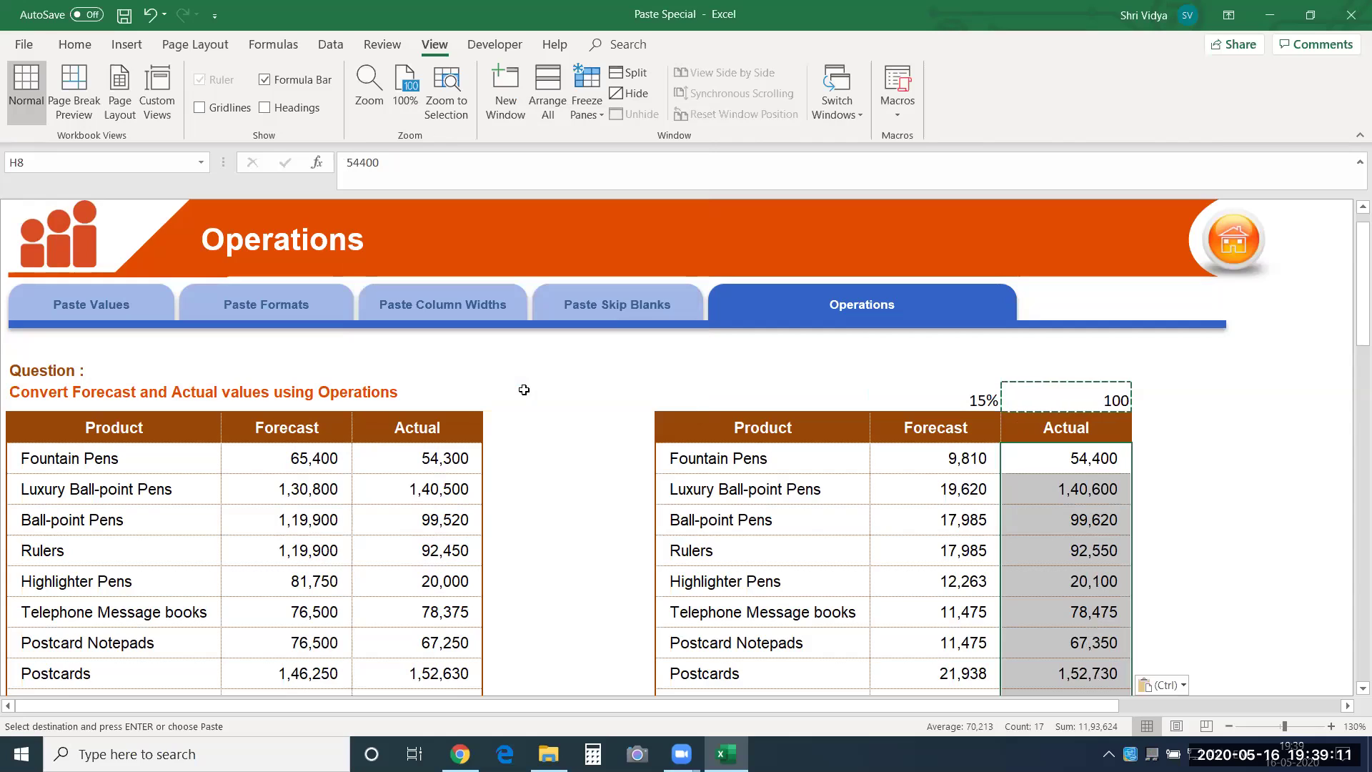
End the copy mode and compare the copied table's Actual values, down to the total row, with the original table.
left_click(951, 581)
left_click(1074, 457)
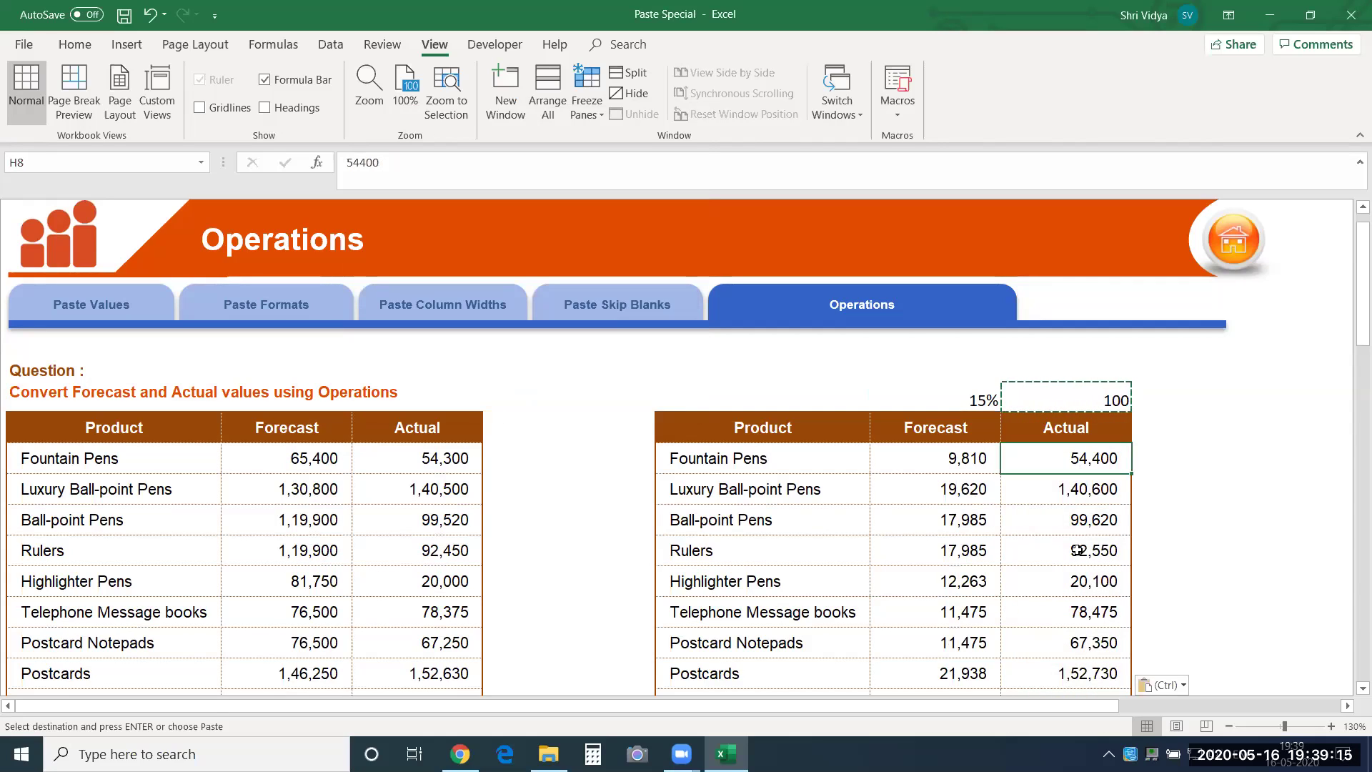
key("Escape")
left_click_drag(1083, 488, 1078, 519)
left_click(1082, 458)
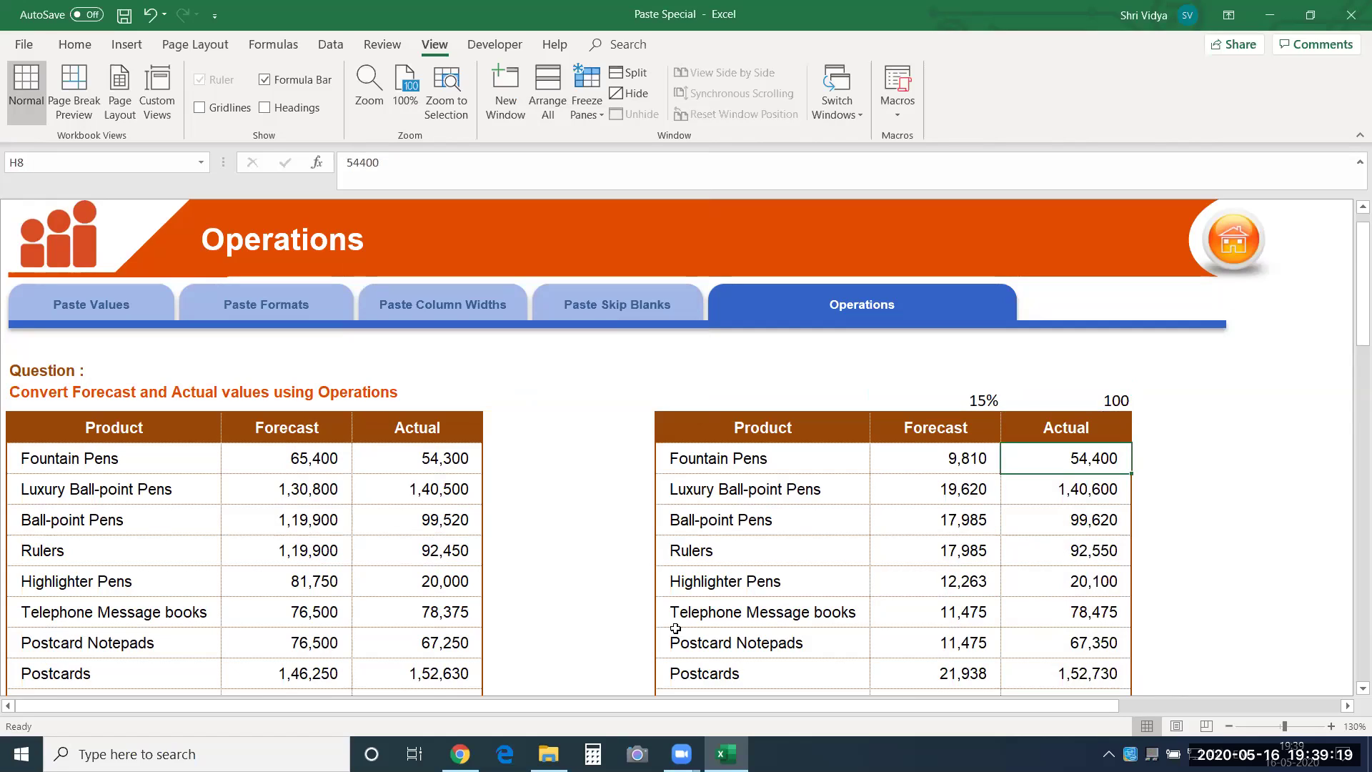
left_click(463, 465)
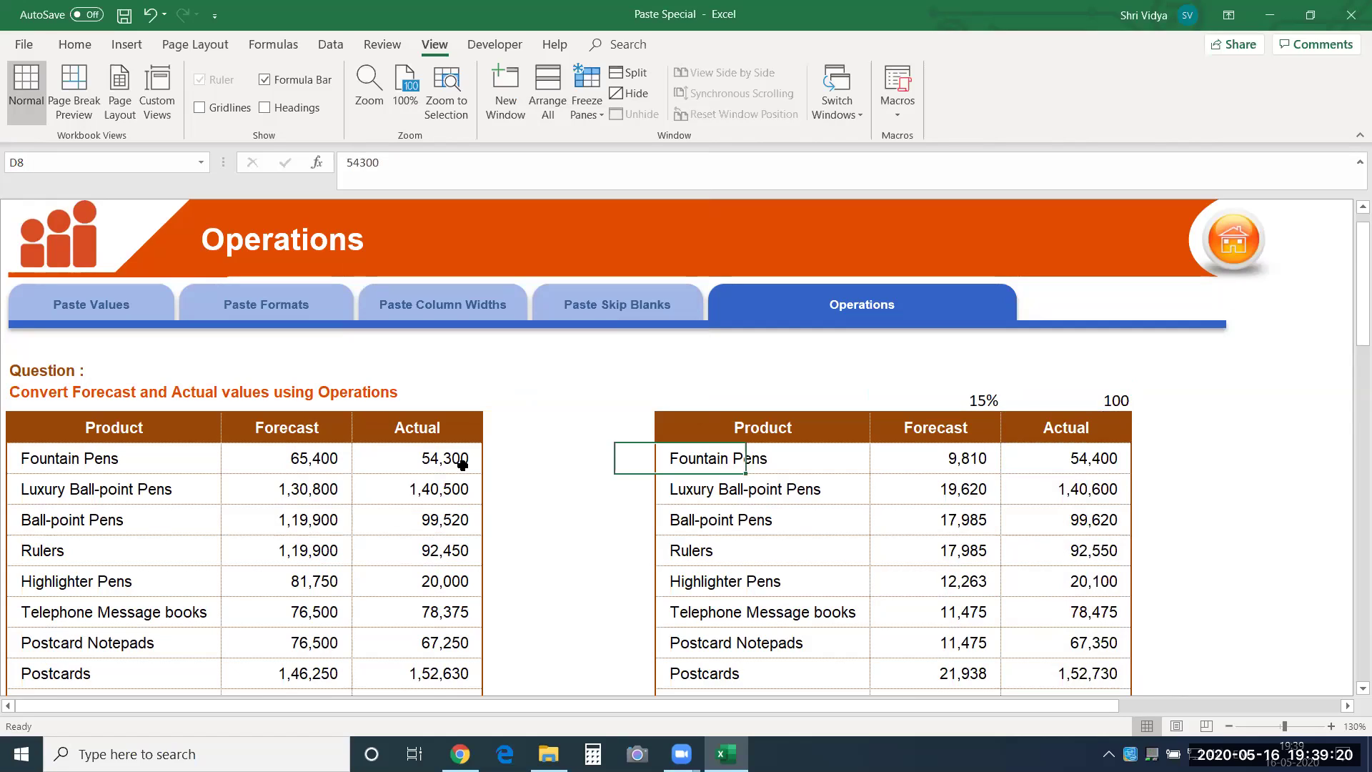
left_click(1082, 472)
key("ctrl+Down")
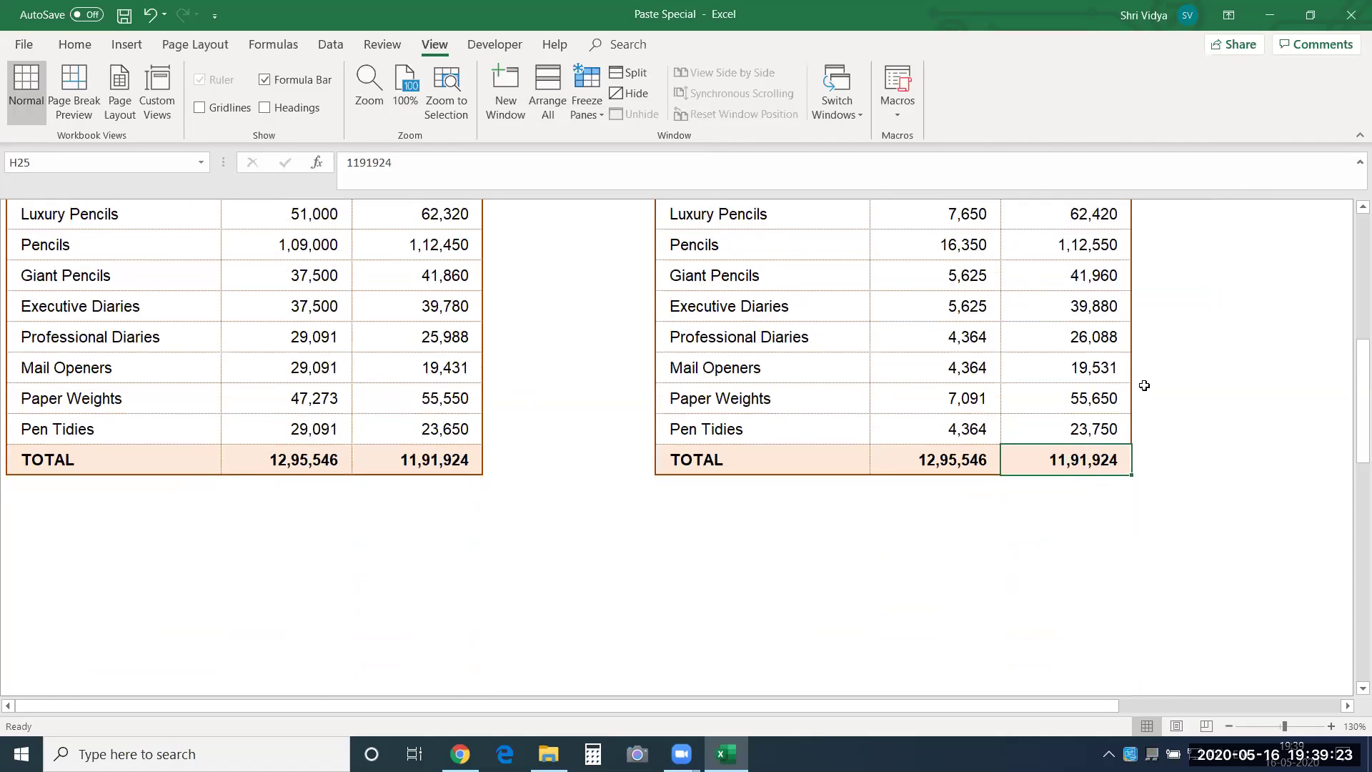
key("ctrl+Up")
left_click(1059, 277)
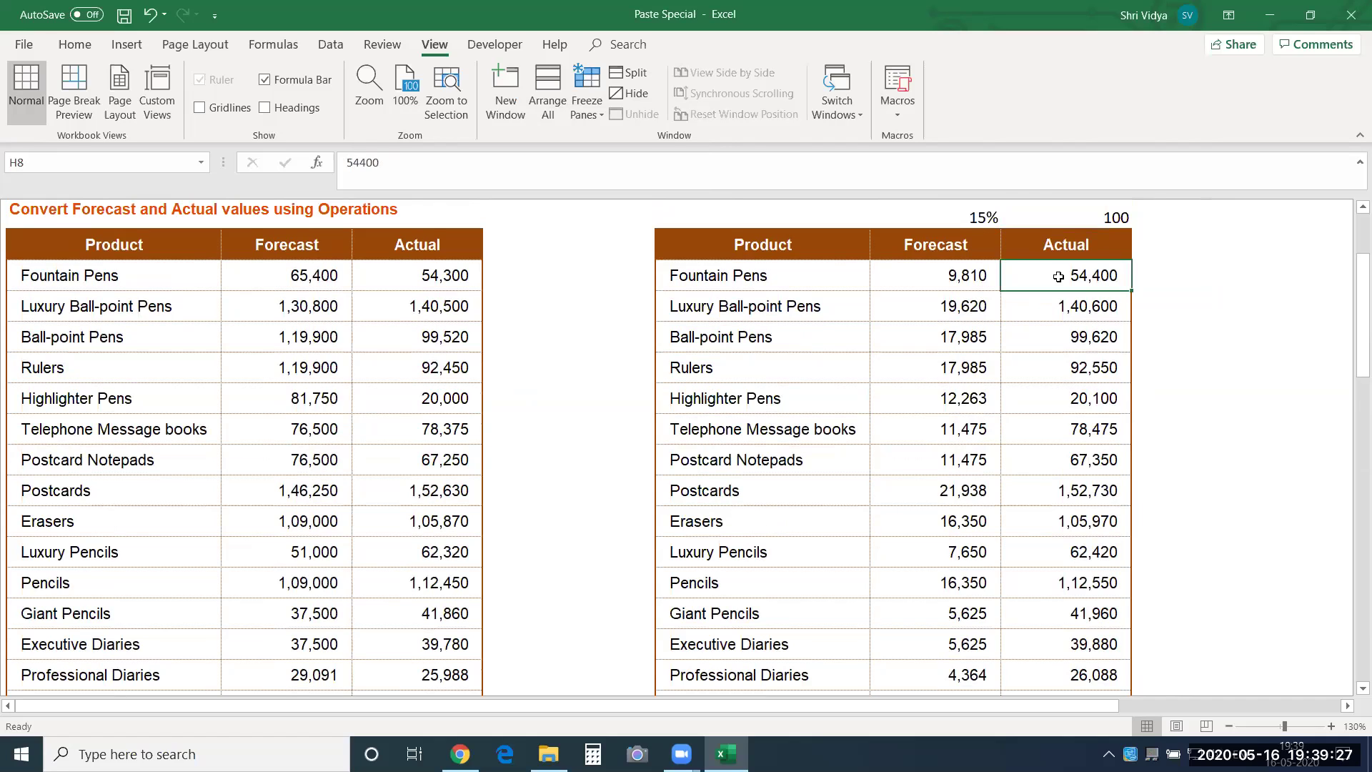
left_click_drag(1355, 276, 1349, 233)
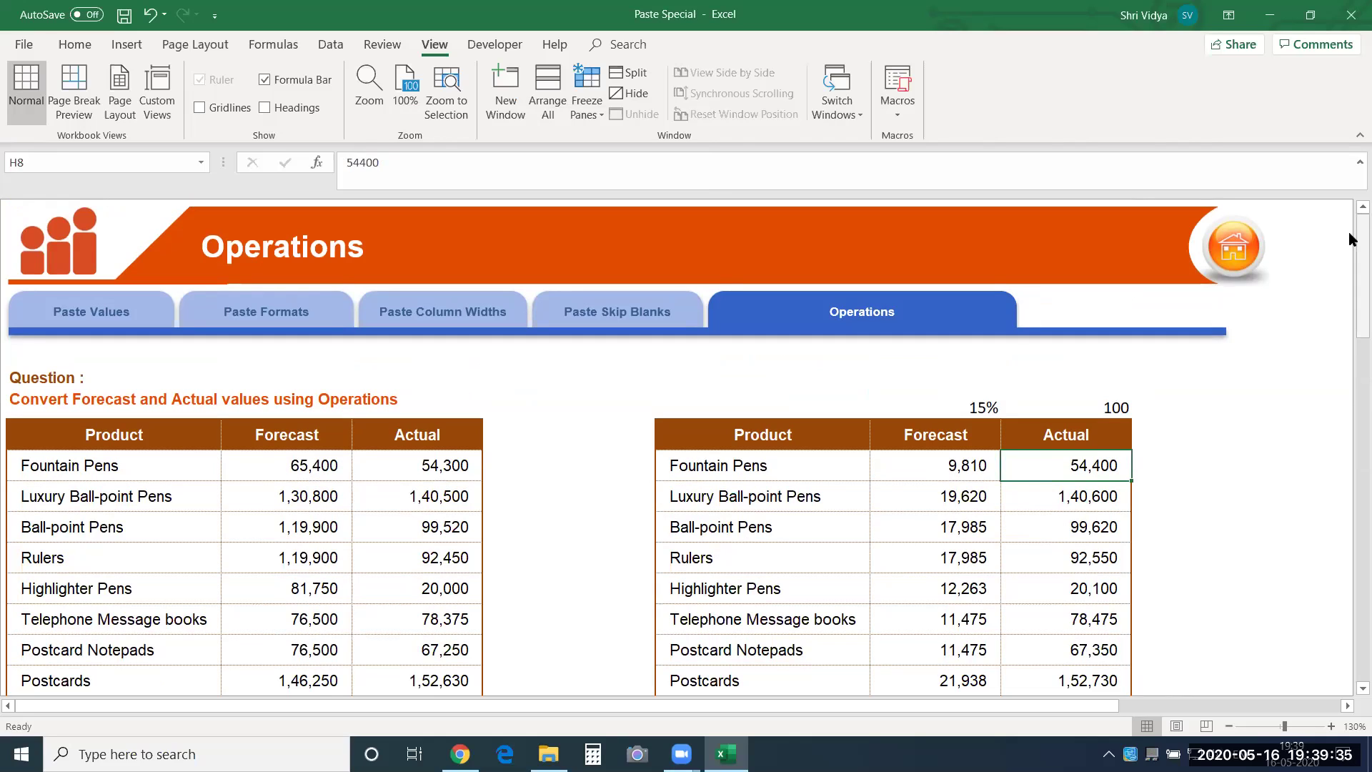
left_click(575, 577)
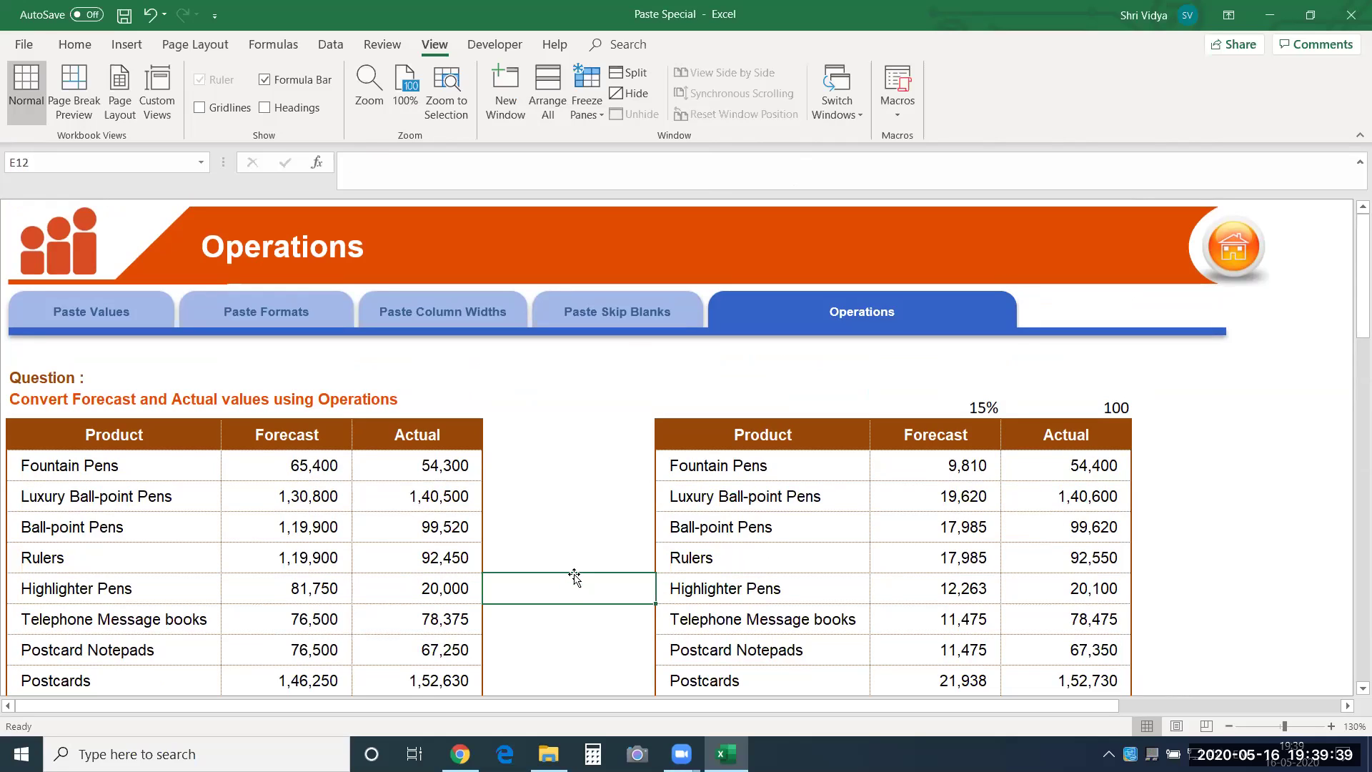
Go to the Paste Skip Blanks sheet and enlarge its view to 140%.
left_click(618, 306)
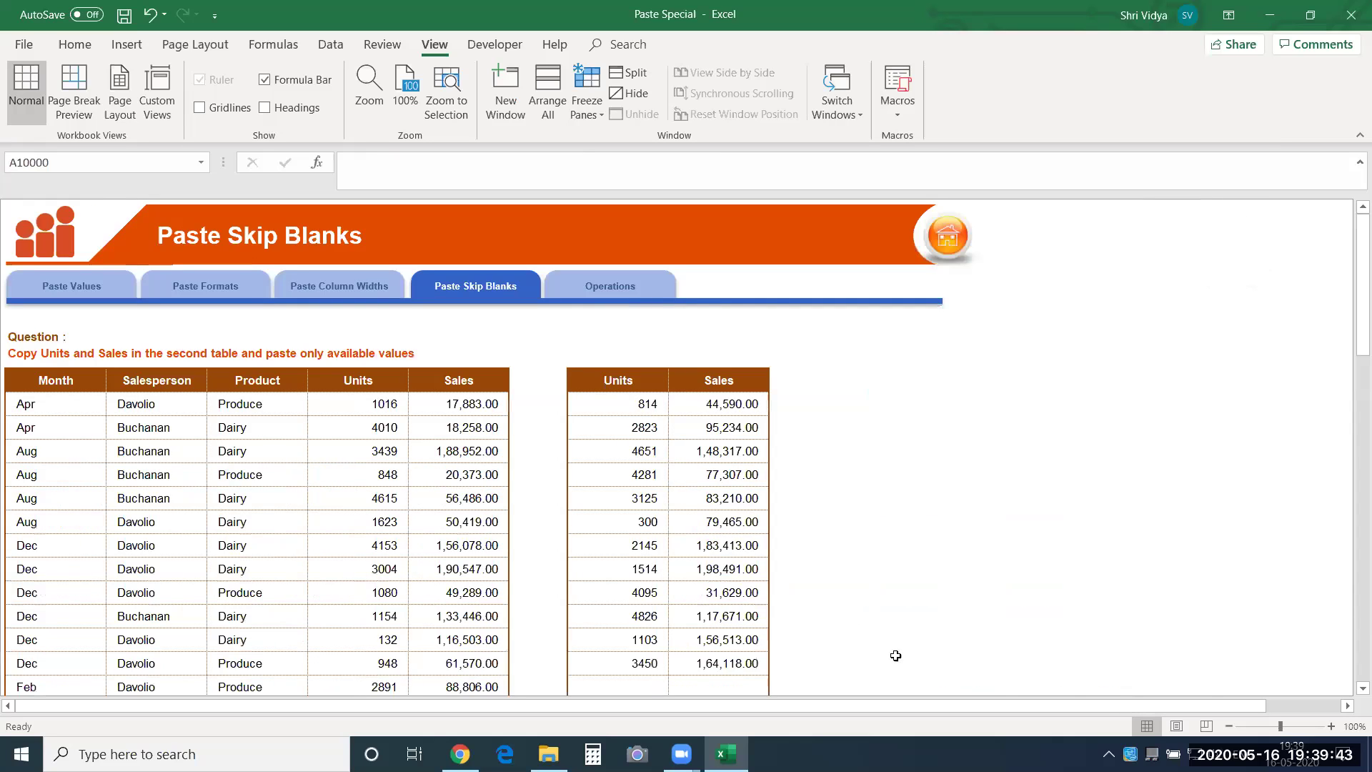
left_click(1347, 706)
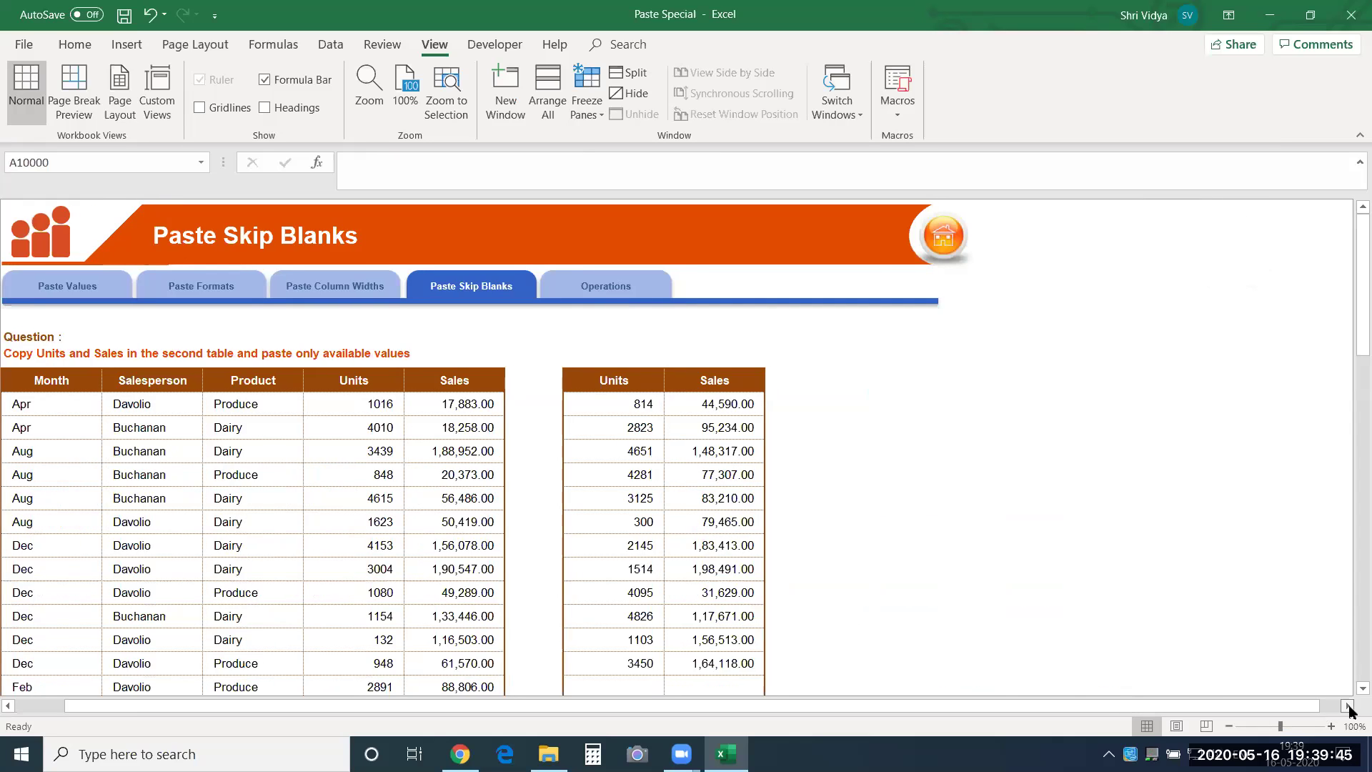
left_click(1348, 706)
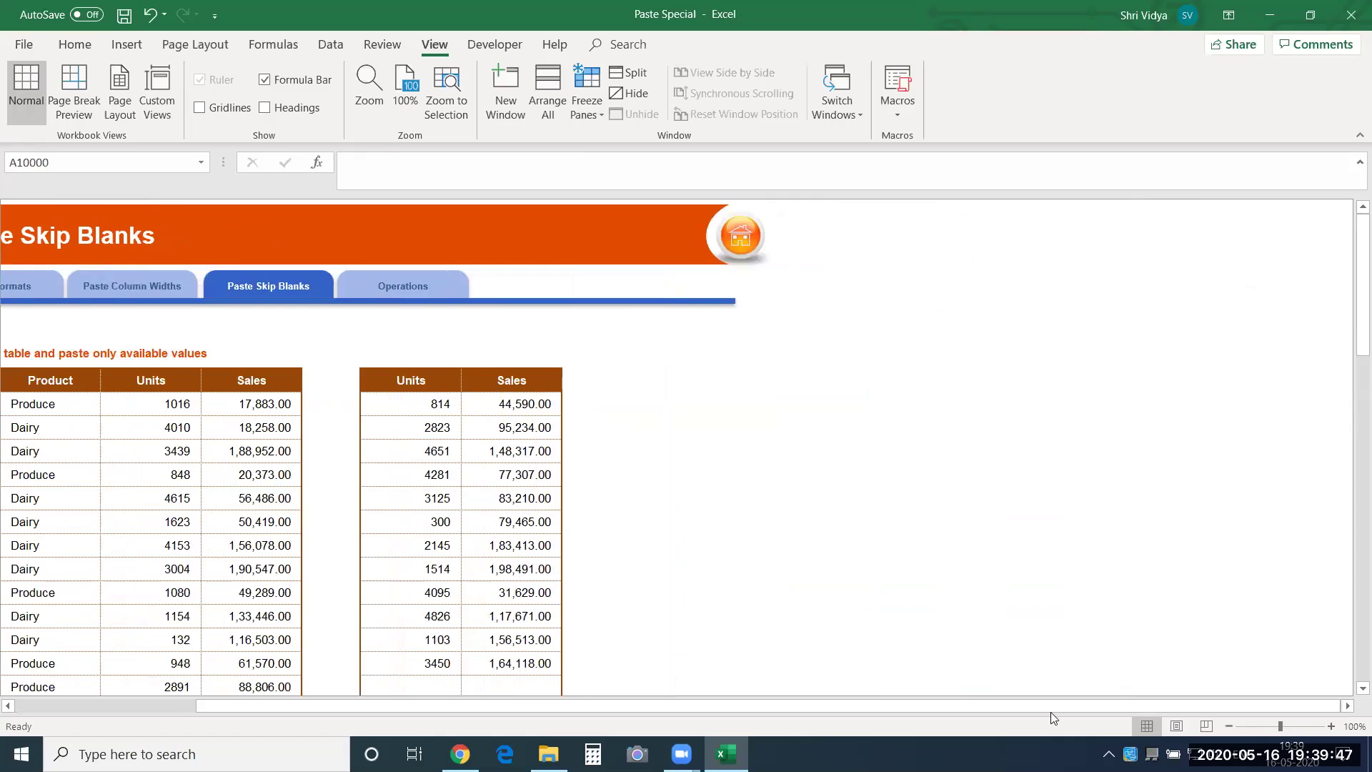
left_click_drag(1050, 709, 861, 710)
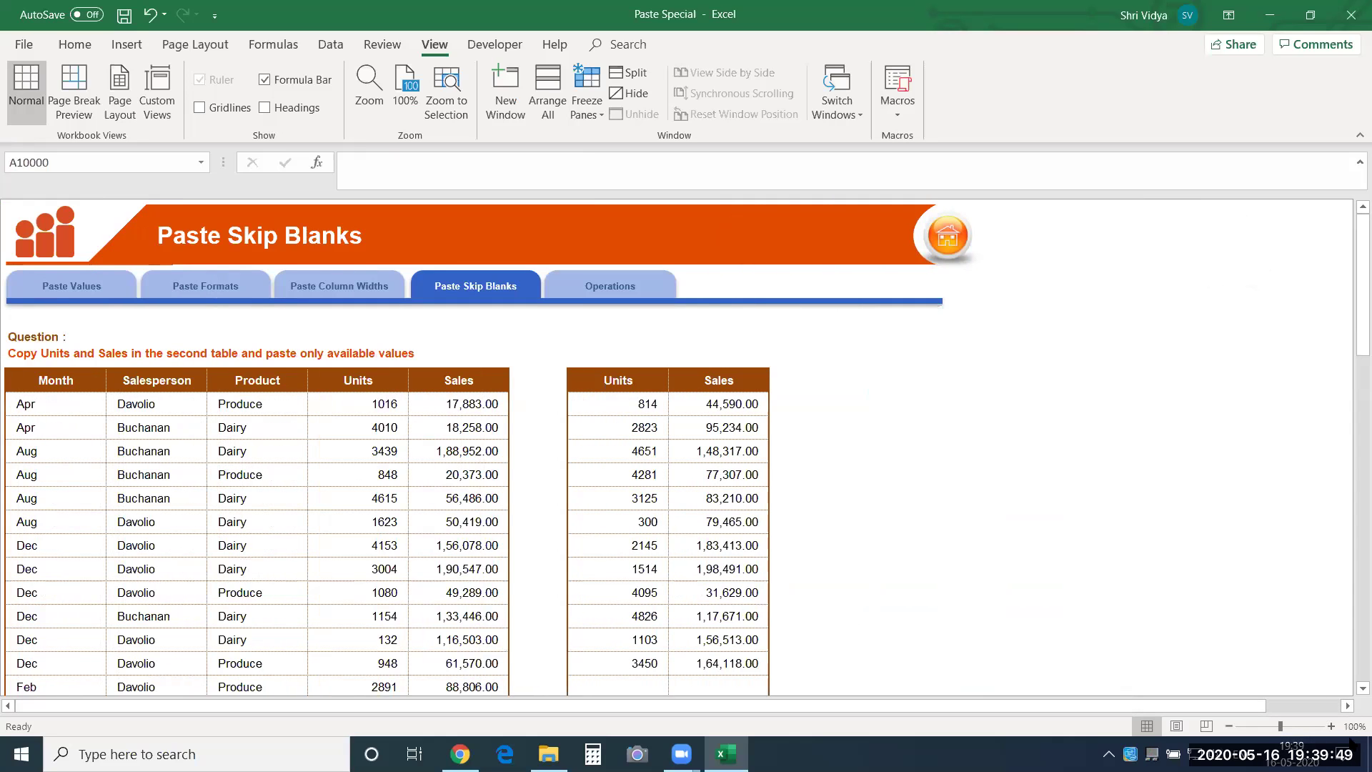
left_click(1331, 726)
left_click(1331, 725)
left_click(1331, 725)
left_click(1330, 726)
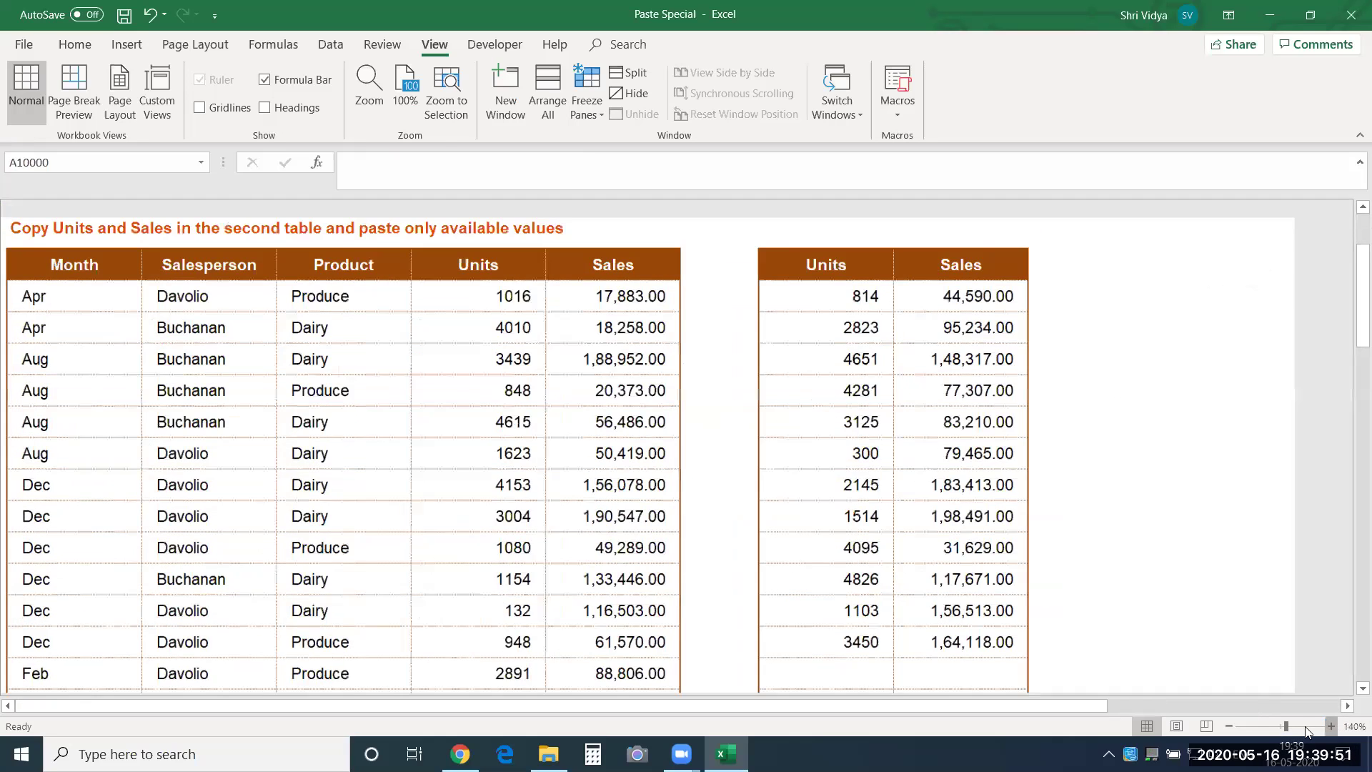
Examine the columns of the first table and follow its Units column down to the last row and back.
left_click(892, 285)
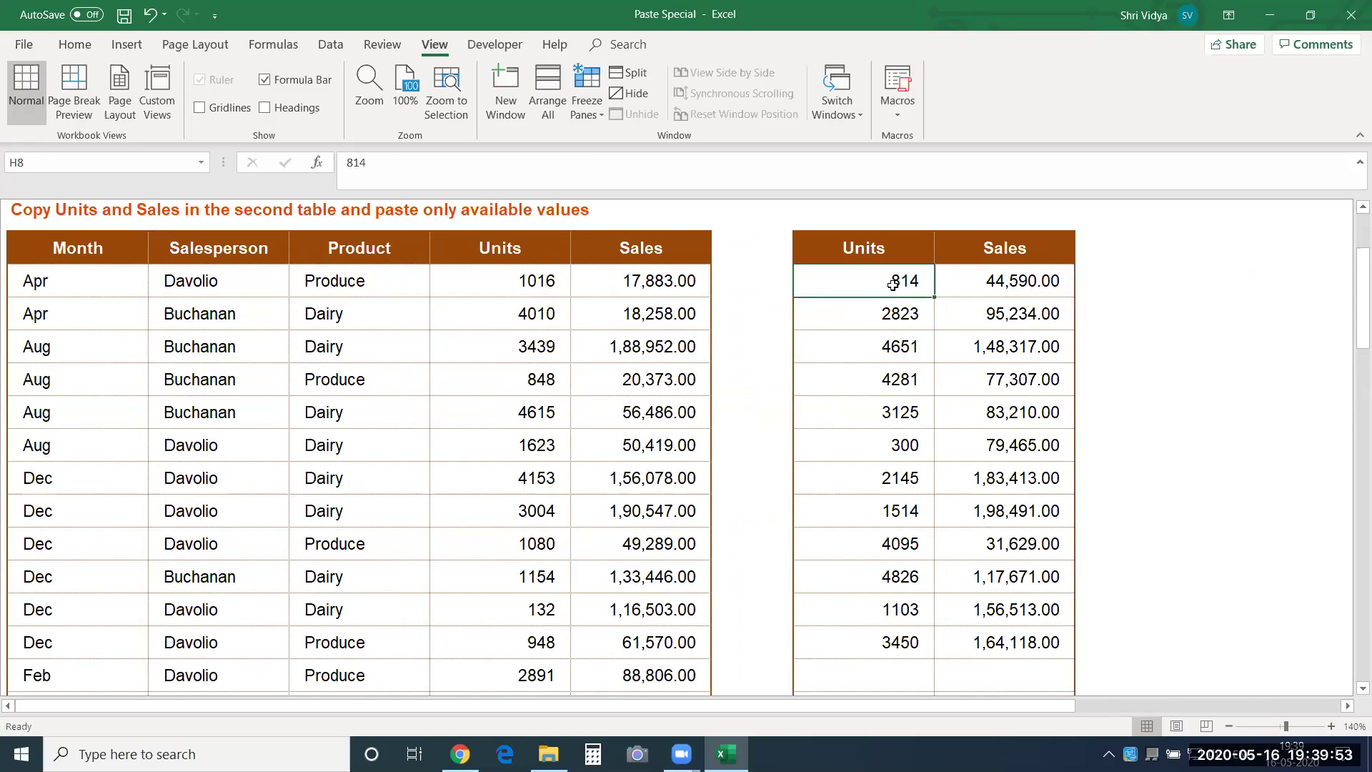
key("Left")
key("Left")
key("Left")
key("Left")
key("Left")
key("Left")
key("Left")
key("Right")
key("Right")
key("Right")
key("Right")
key("ctrl+Down")
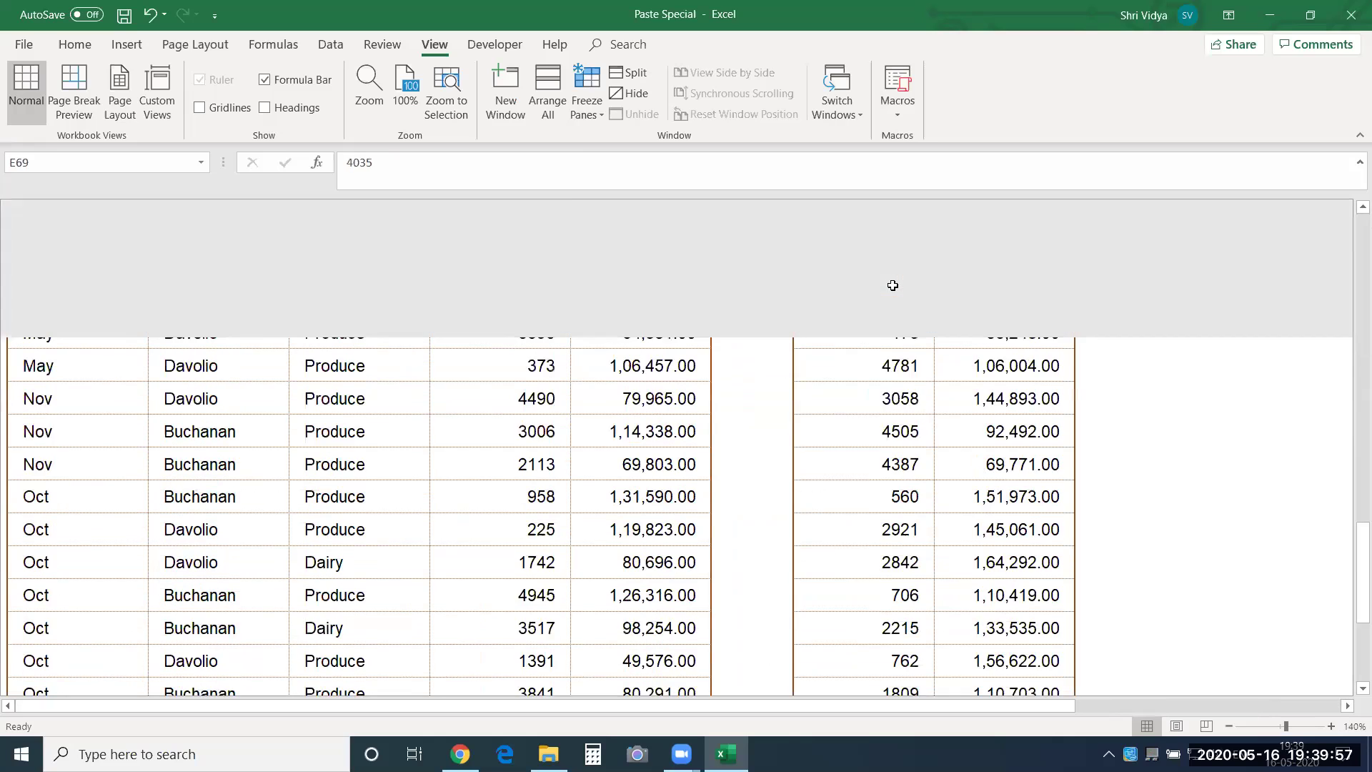
key("ctrl+Up")
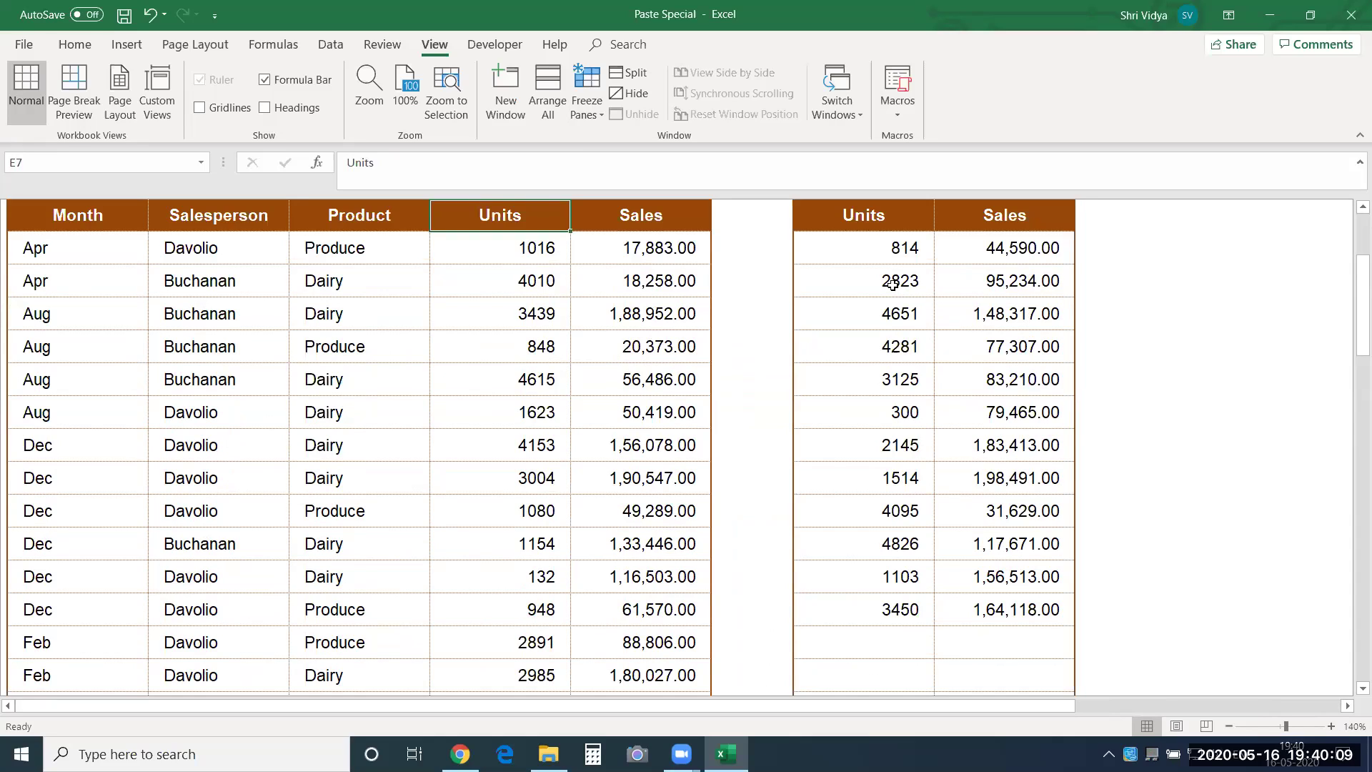
Compare the first Units and Sales entries of the first table with the second table's values in H8:I13.
key("Right")
key("Down")
key("Left")
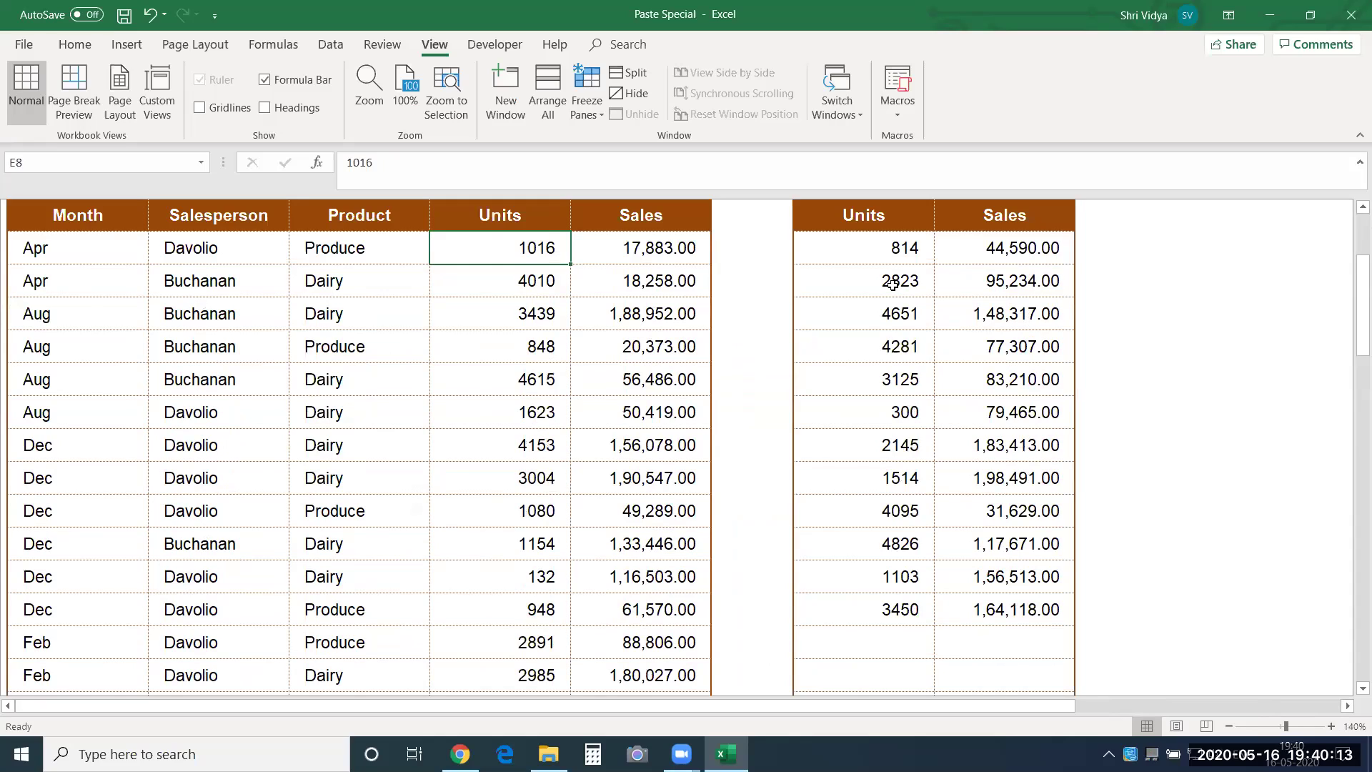
key("Right")
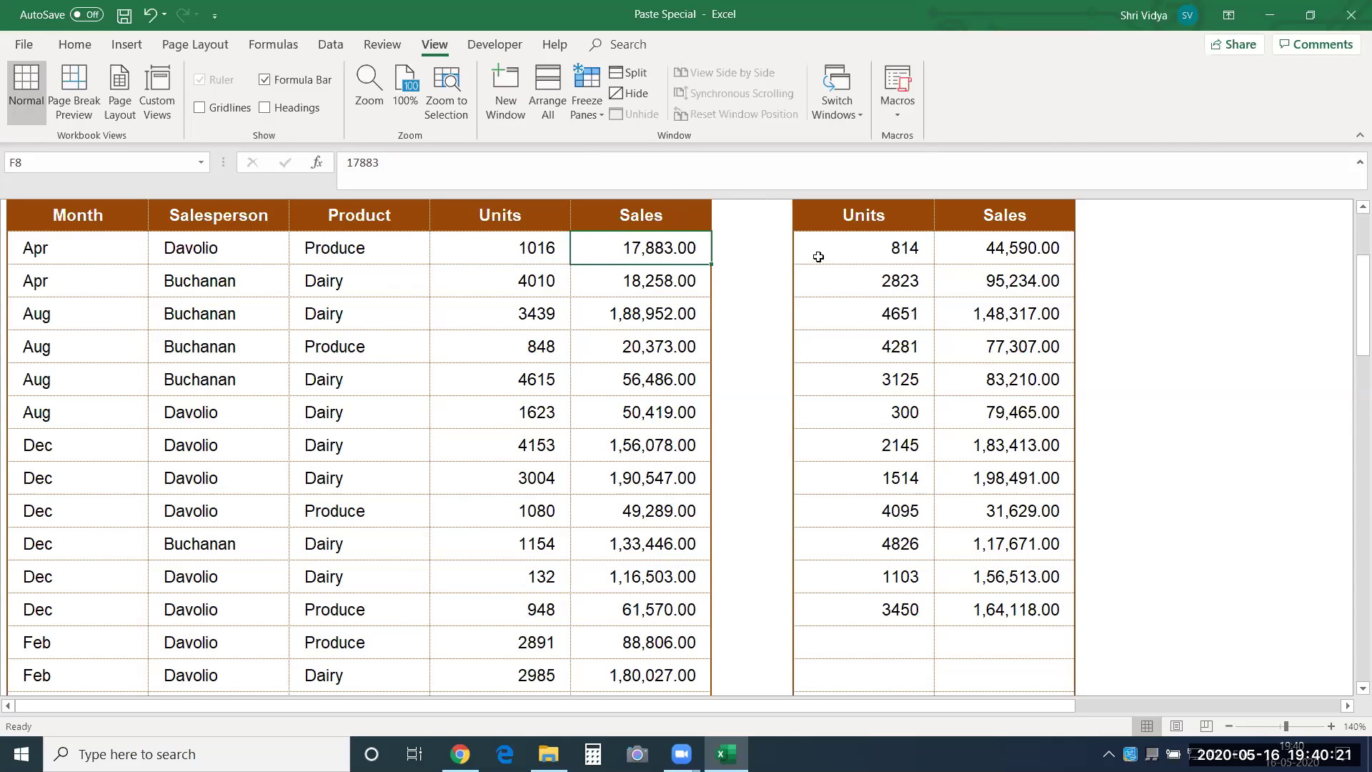
left_click_drag(818, 255, 959, 405)
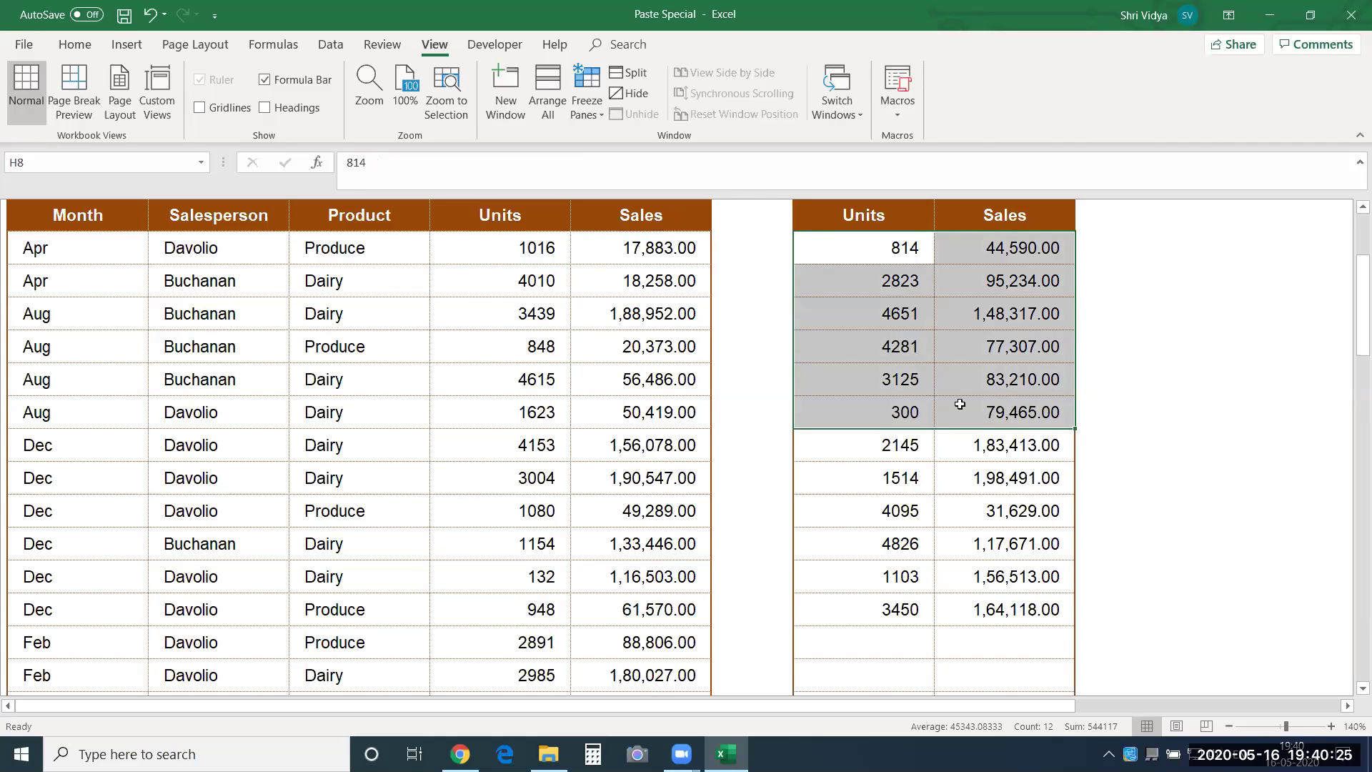
key("alt+Tab")
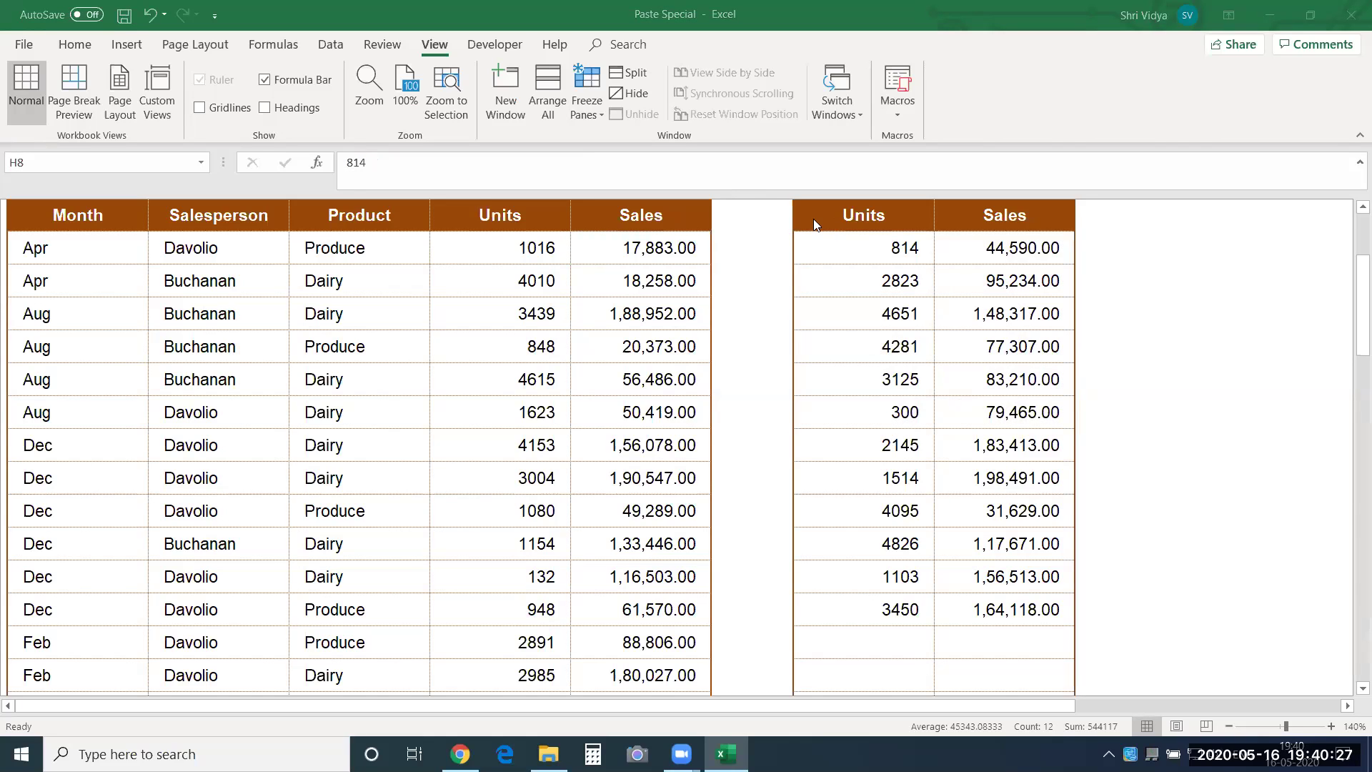
key("alt+Tab")
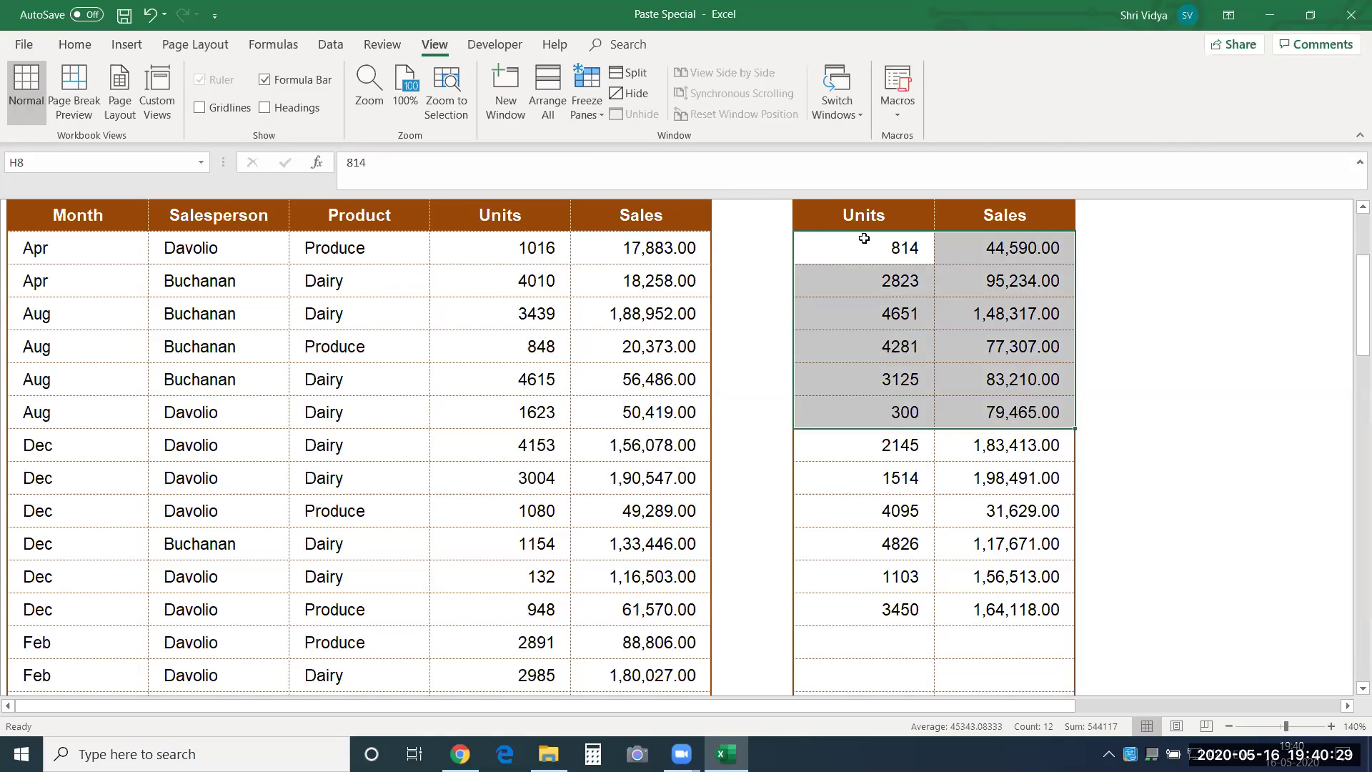
Copy the second table's complete Units and Sales columns from the headers in row 7 to the last row, including the blank rows.
left_click_drag(864, 217, 1027, 560)
scroll(1027, 561, "down", 5)
scroll(1027, 560, "down", 4)
key("ctrl+shift+Down")
key("ctrl+shift+Down")
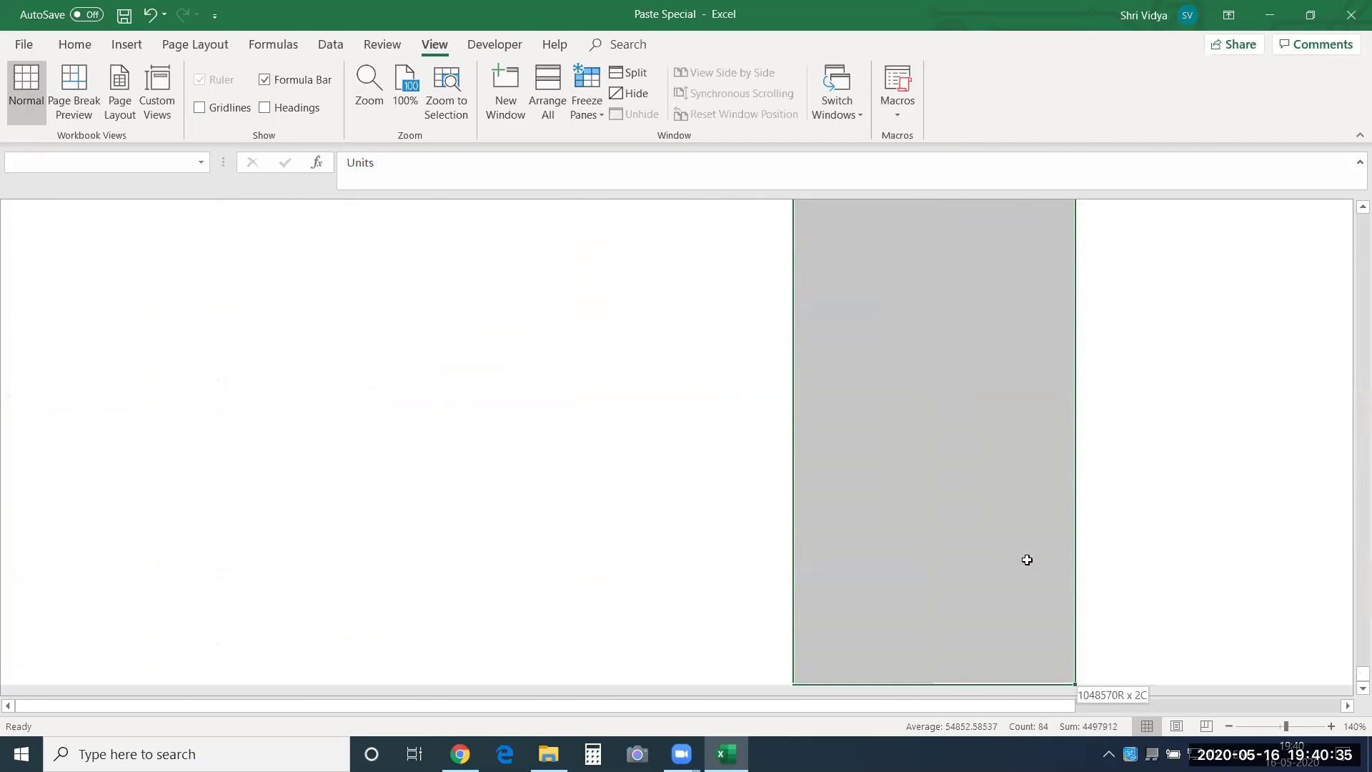
key("ctrl+shift+Up")
key("ctrl+c")
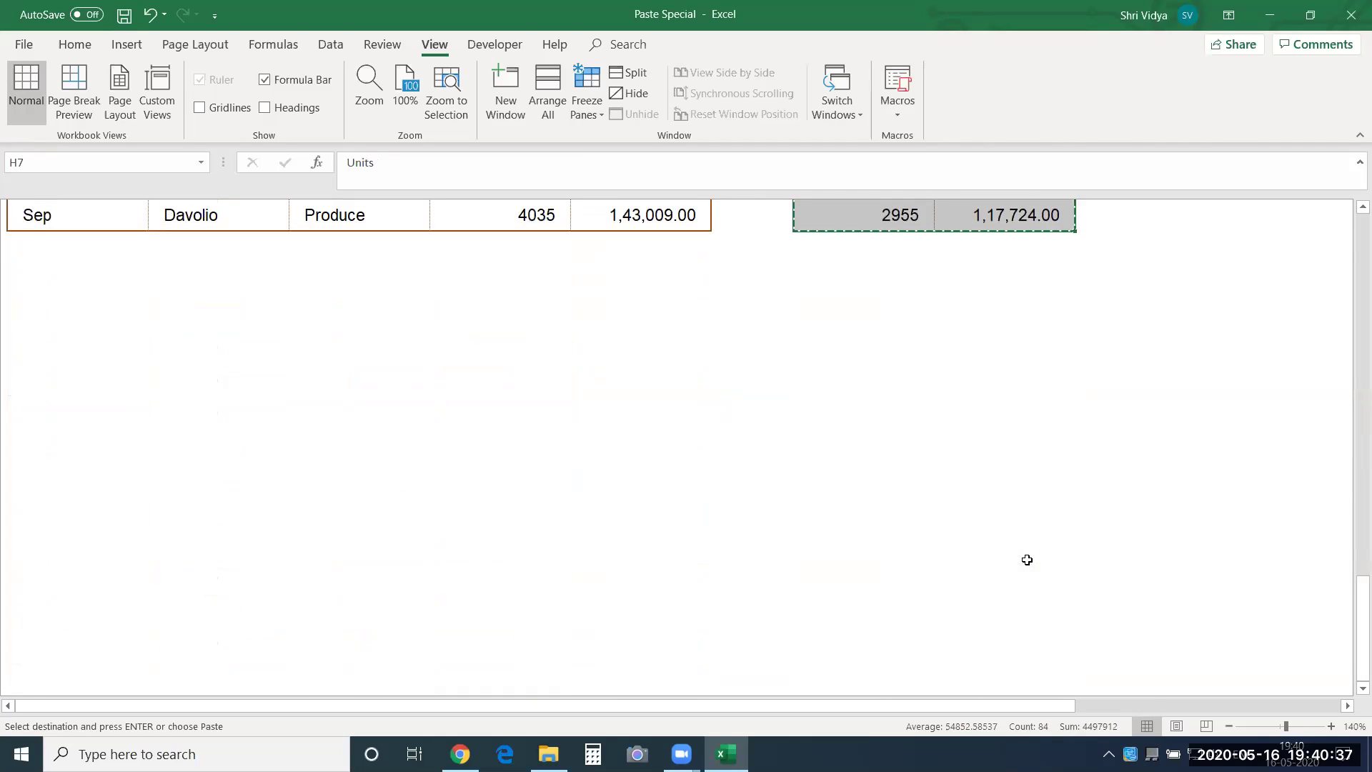
Try an ordinary paste of the copied columns over the first table's Units and Sales, starting at the Units header in E7.
key("ctrl+Up")
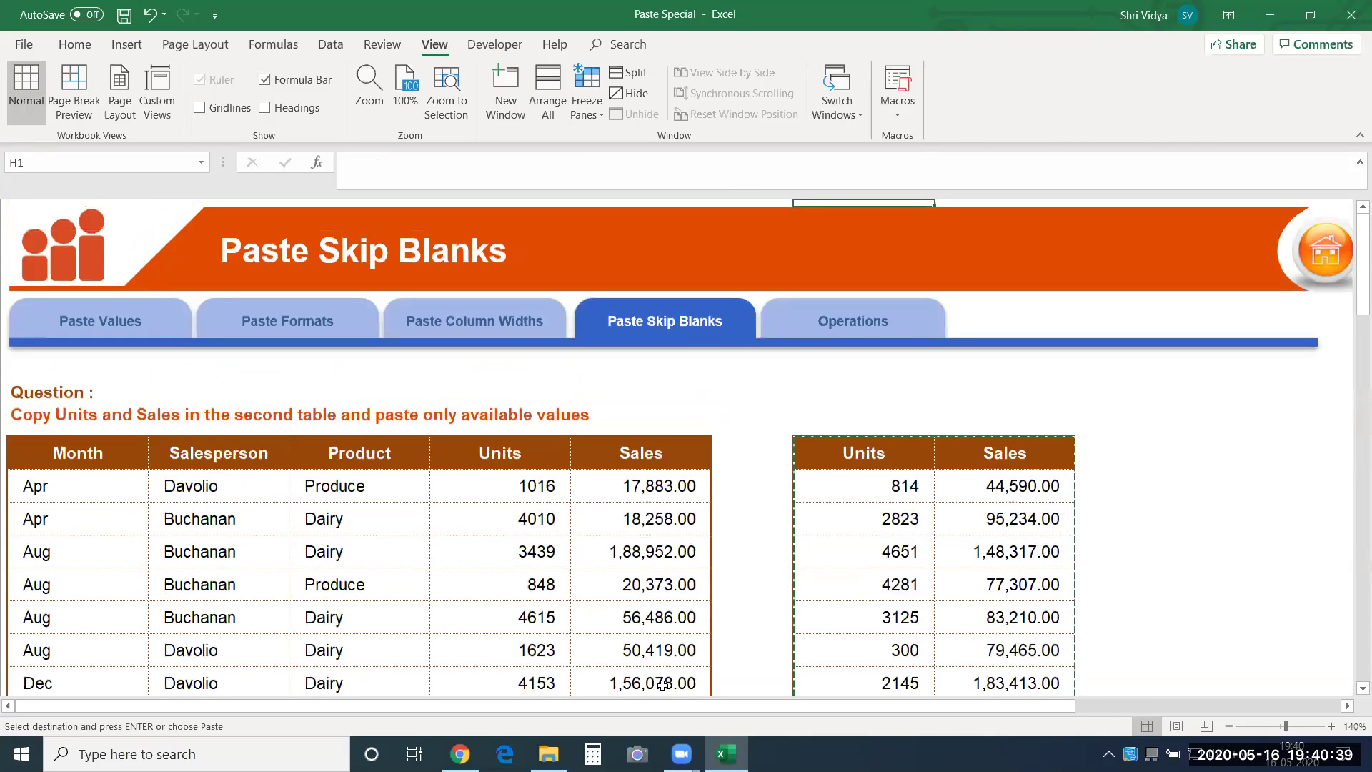
left_click(512, 457)
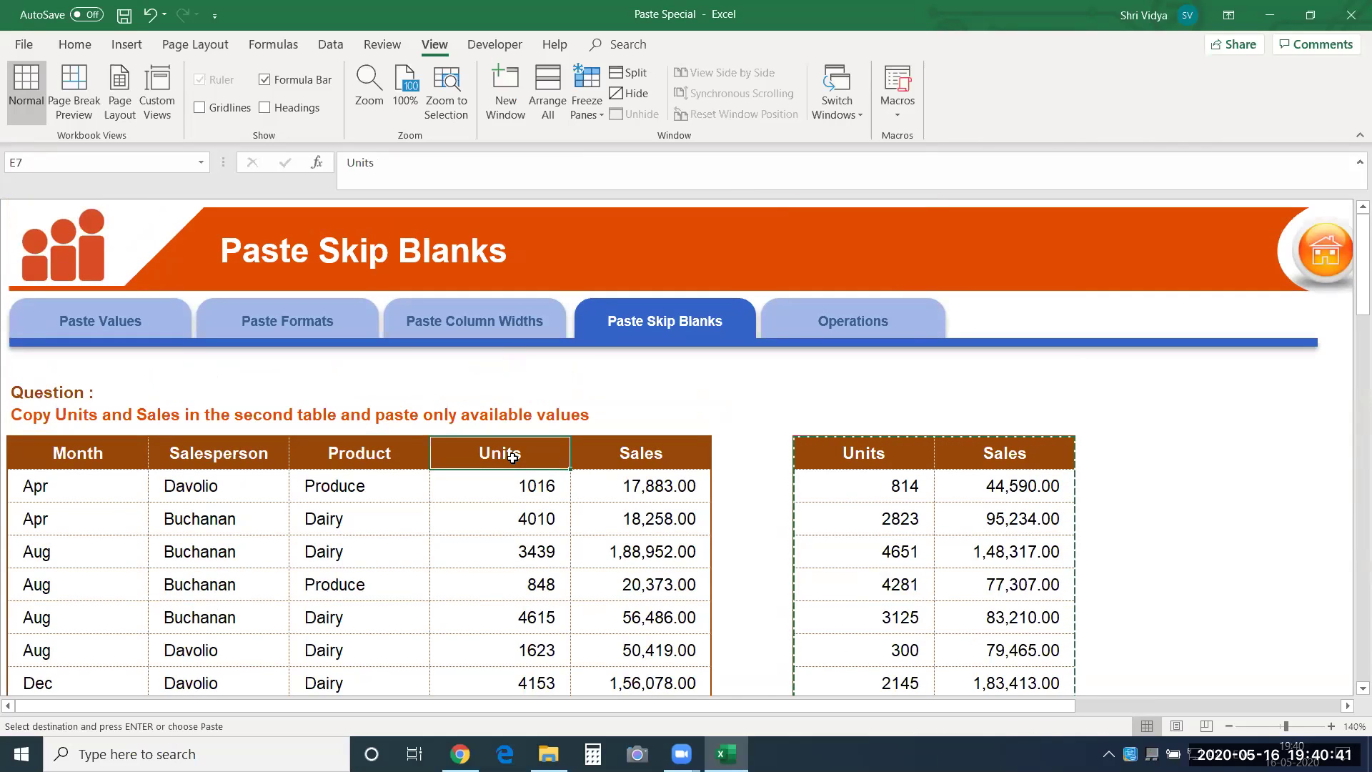
key("ctrl+v")
Check the pasted Units and Sales columns down to the blank March rows, and undo the paste.
key("Down")
key("Down")
key("Down")
key("Down")
key("Down")
key("Down")
key("Down")
key("Down")
key("Down")
key("Down")
key("Down")
key("Down")
key("Down")
key("Down")
key("Down")
key("Down")
key("Down")
key("Down")
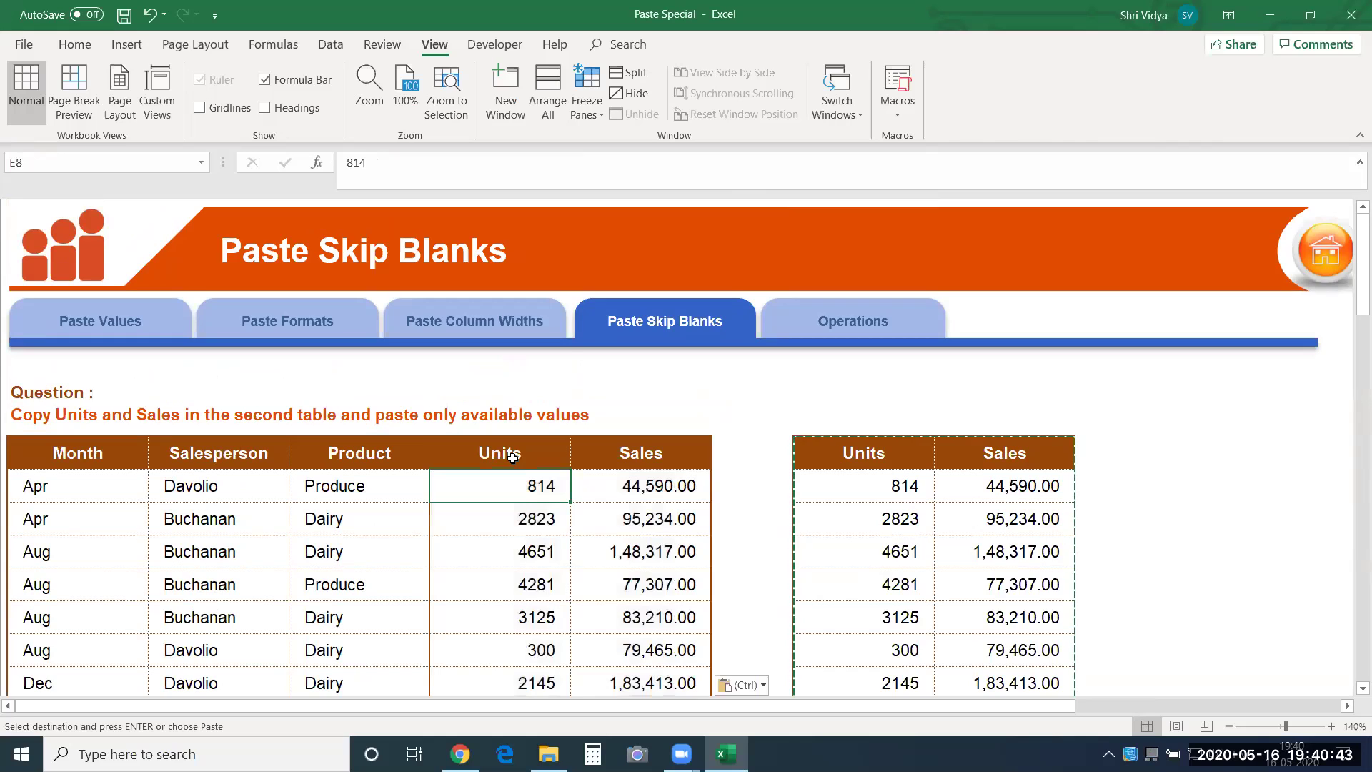
key("Down")
key("Down")
key("Down")
key("Down")
key("Down")
key("Down")
key("Down")
key("Down")
key("Down")
key("Down")
key("Down")
key("Down")
key("Down")
key("Down")
key("Down")
key("Down")
key("Down")
key("Down")
key("Down")
key("Down")
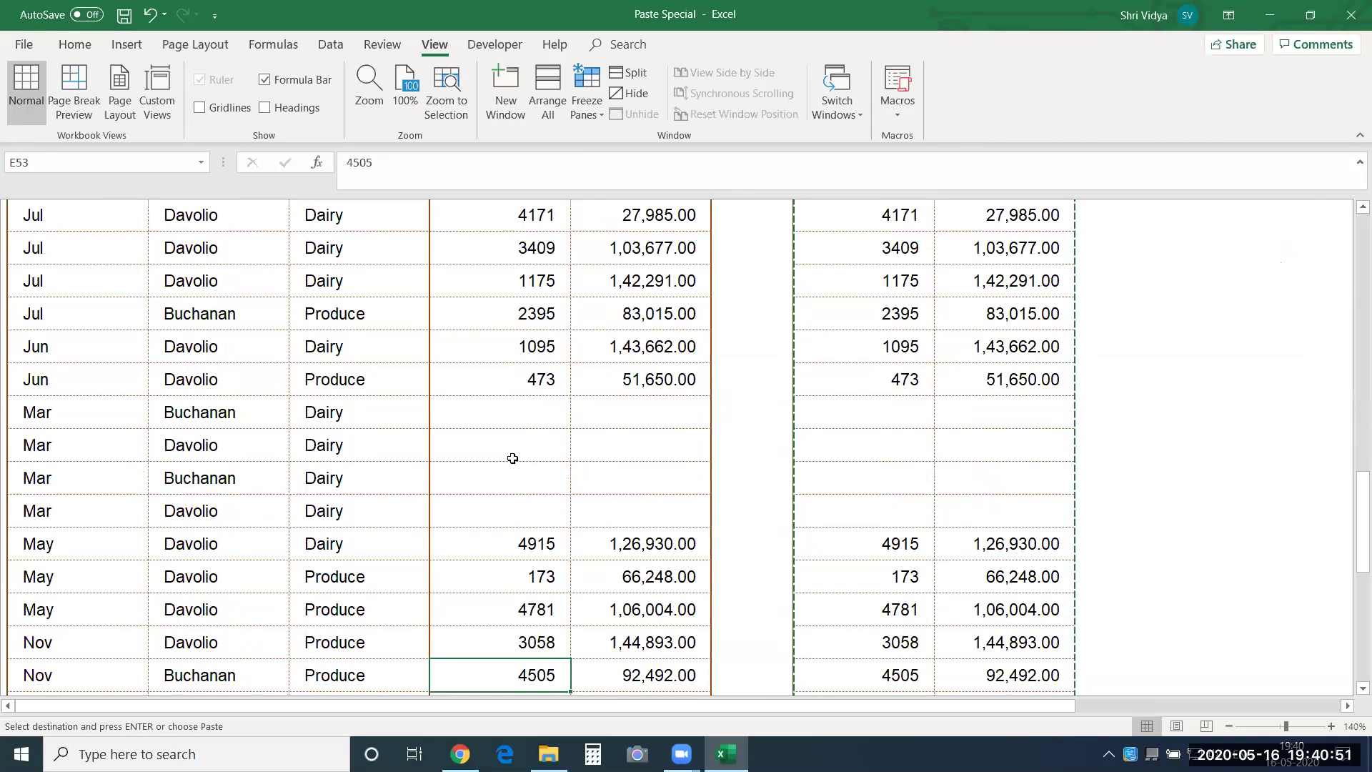
left_click_drag(527, 413, 631, 554)
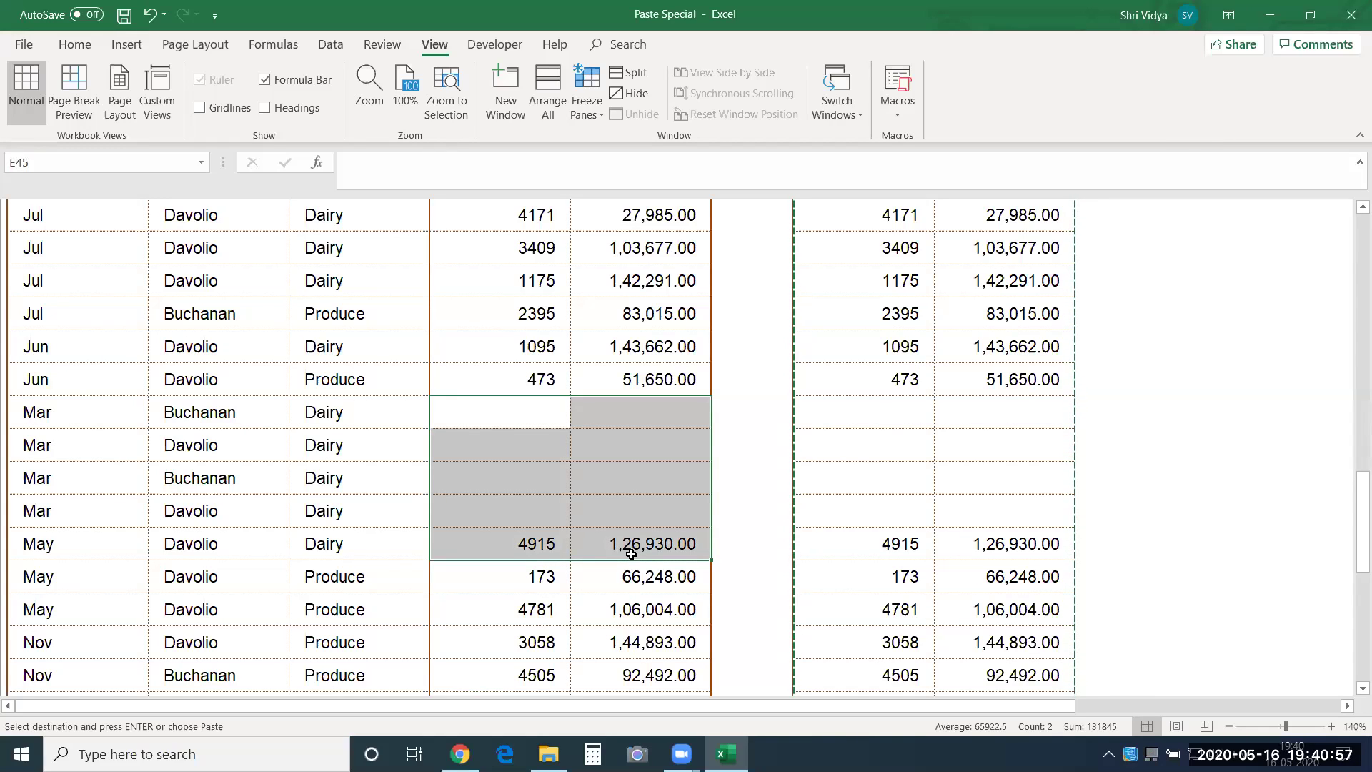
key("ctrl+shift+Up")
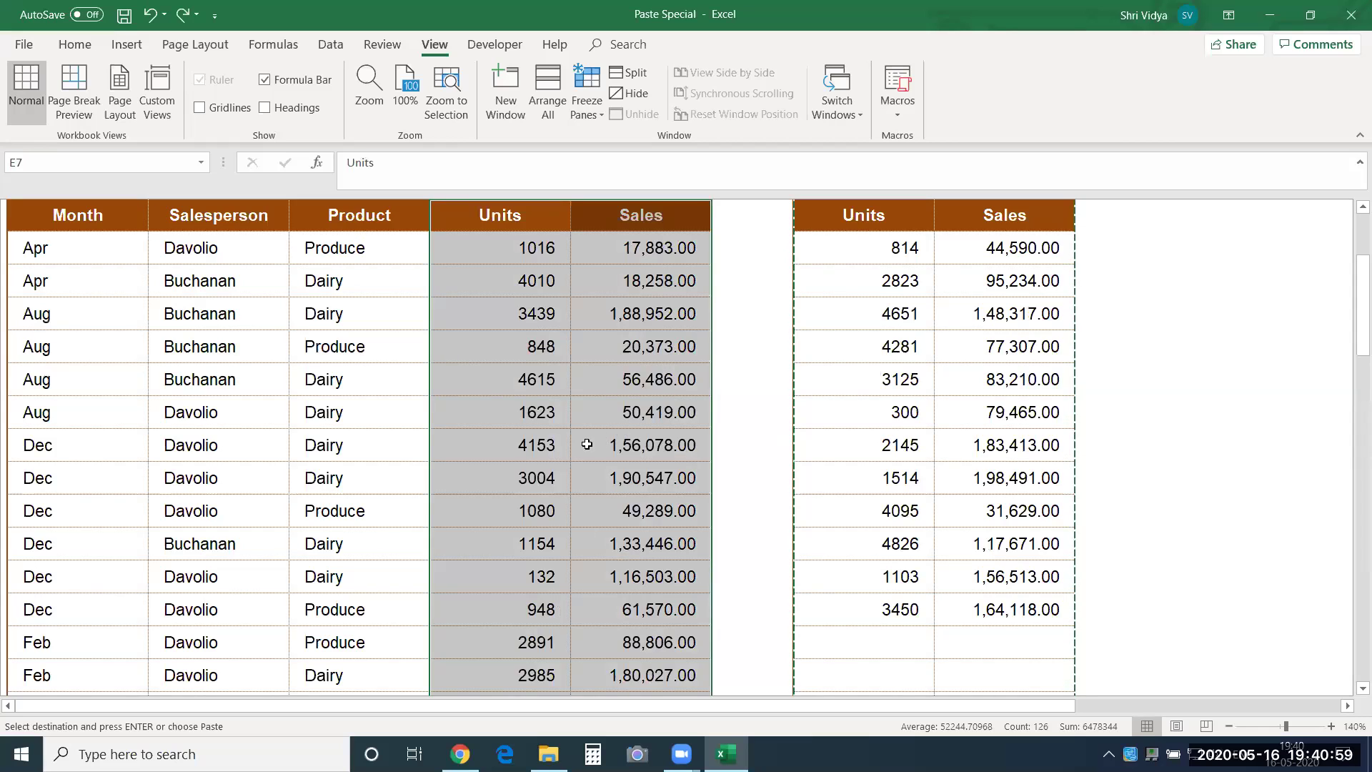
Compare the first table's Feb Units and Sales with the second table's blank rows below its last Dec values.
left_click(576, 449)
left_click_drag(537, 645, 647, 681)
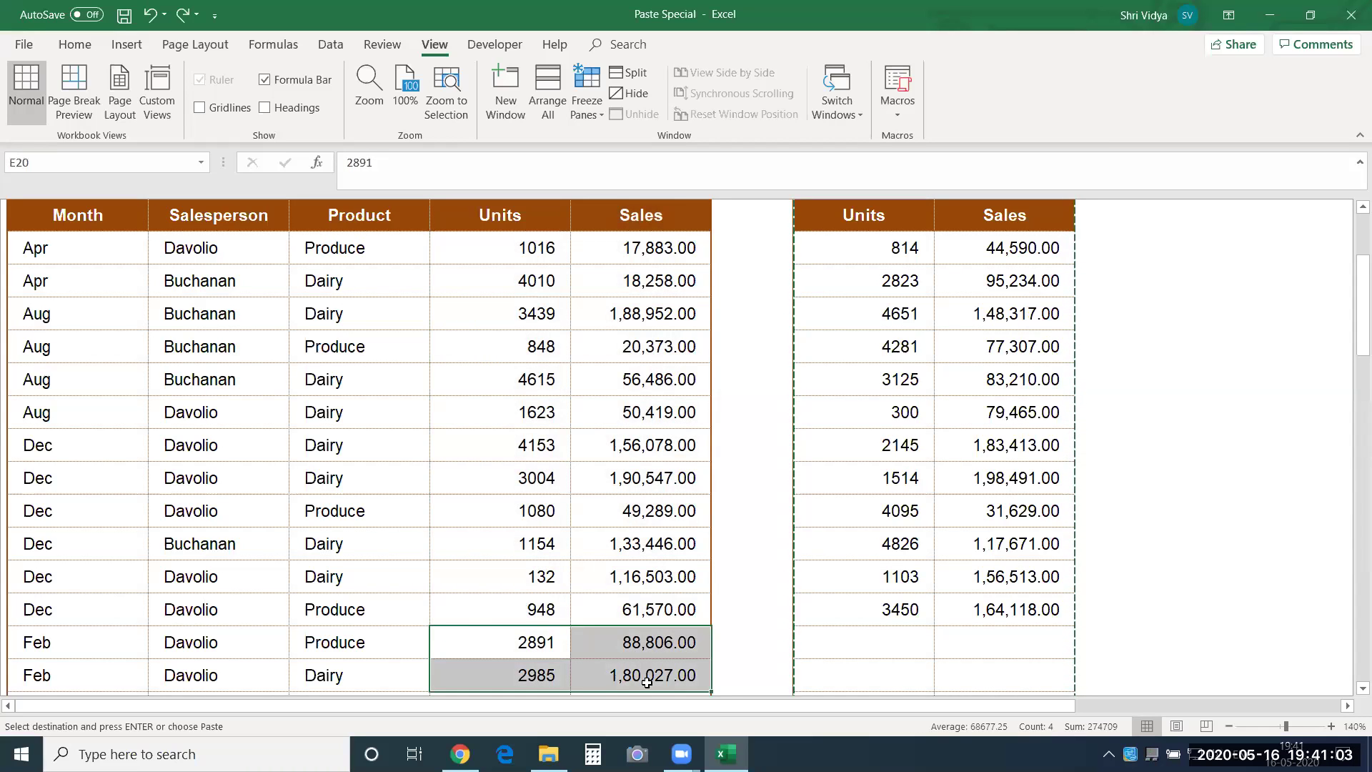
key("Right")
key("Right")
key("Right")
key("Down")
key("Down")
key("Down")
key("Down")
key("Down")
key("Down")
key("Down")
key("Down")
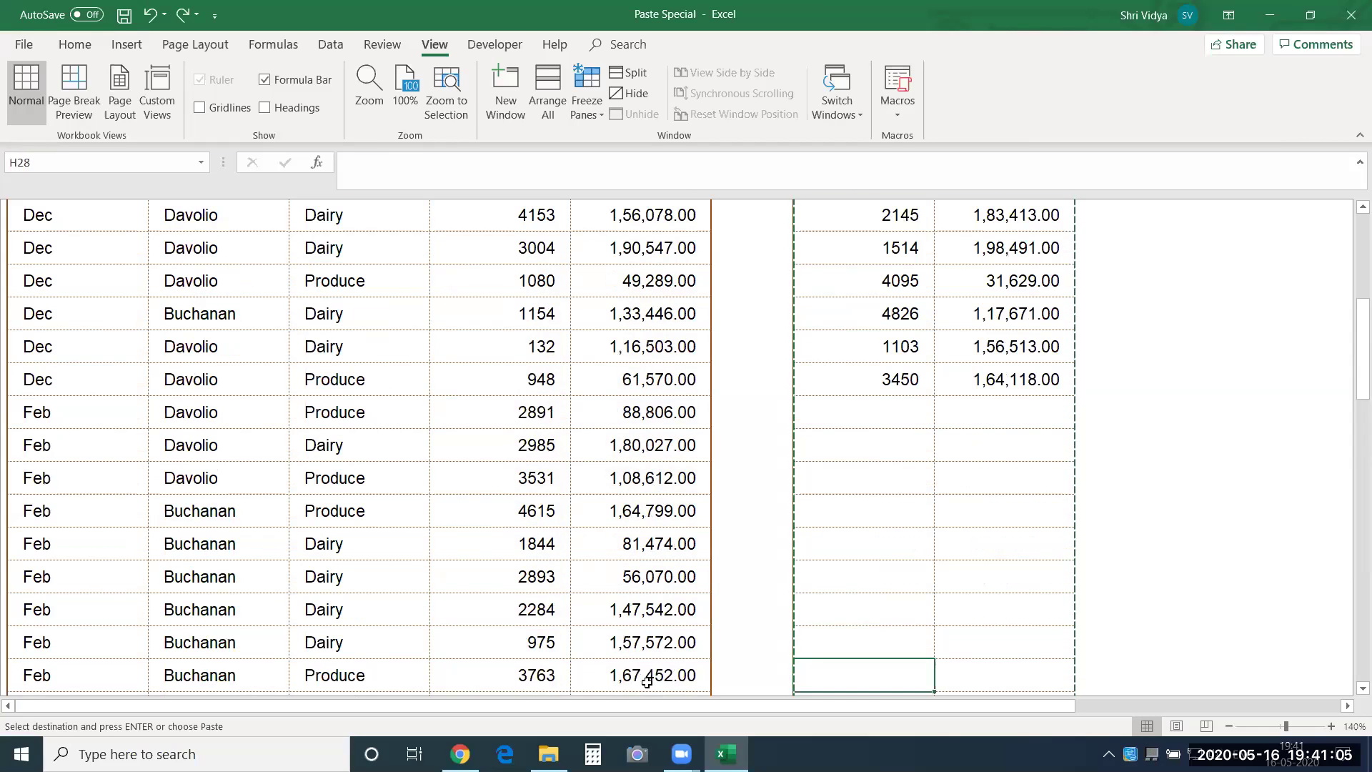
key("ctrl+Up")
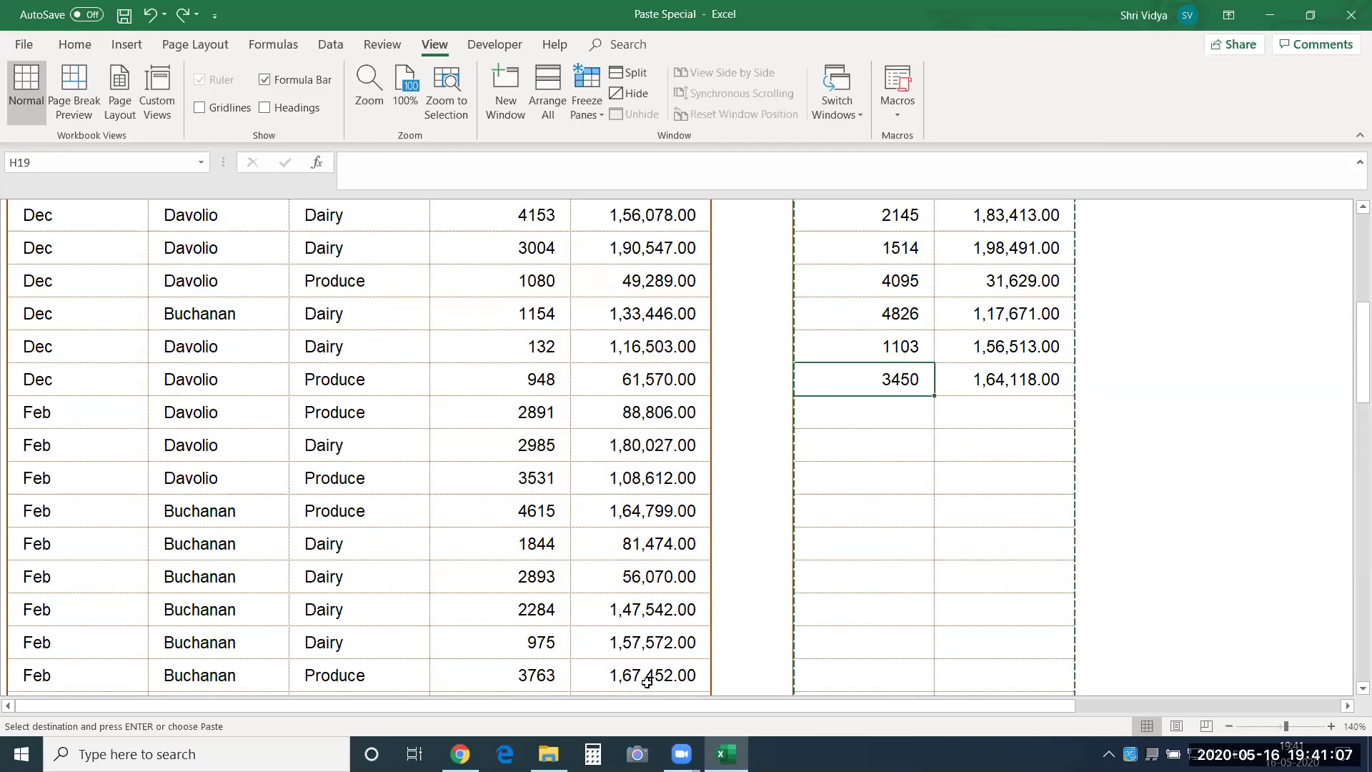
key("ctrl+Up")
key("ctrl+Up")
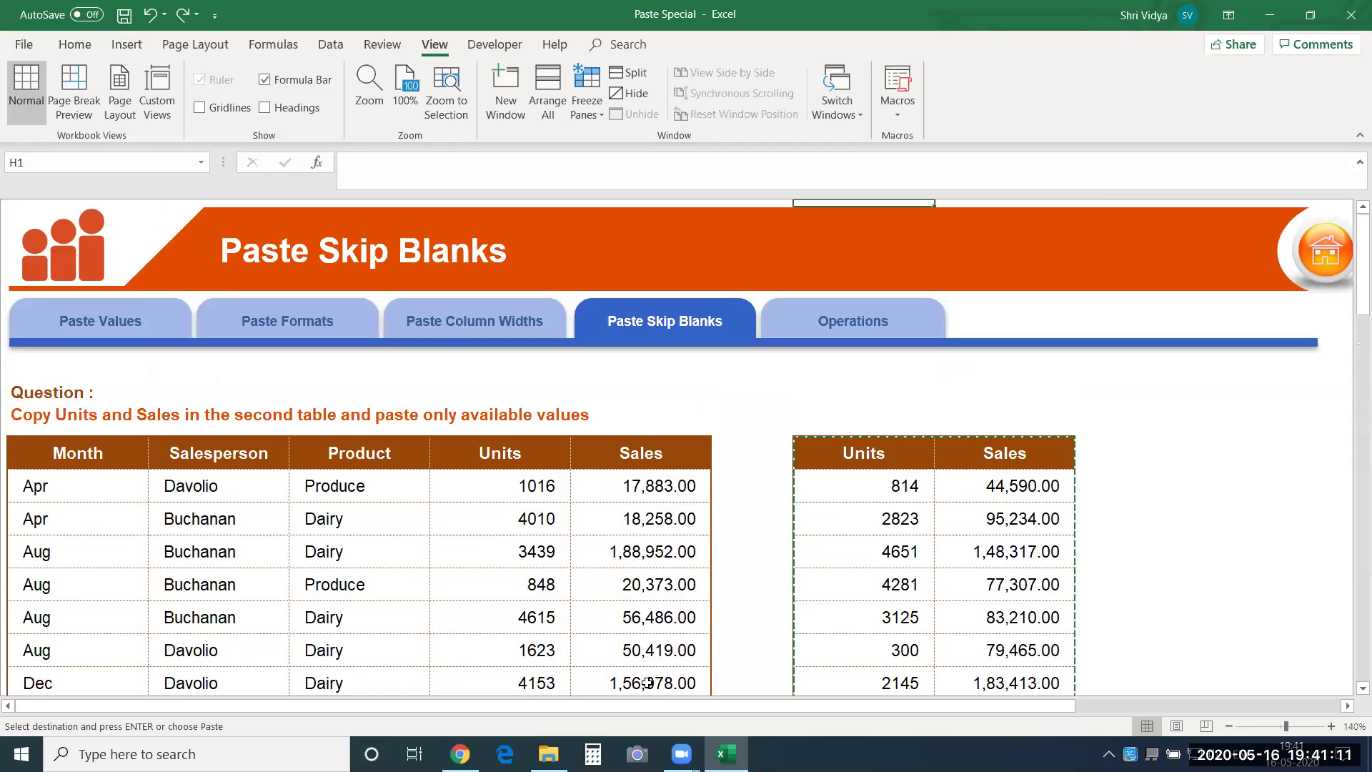
Paste the copied columns over the first table's Units and Sales from E7 using Paste Special with Skip blanks.
left_click(511, 464)
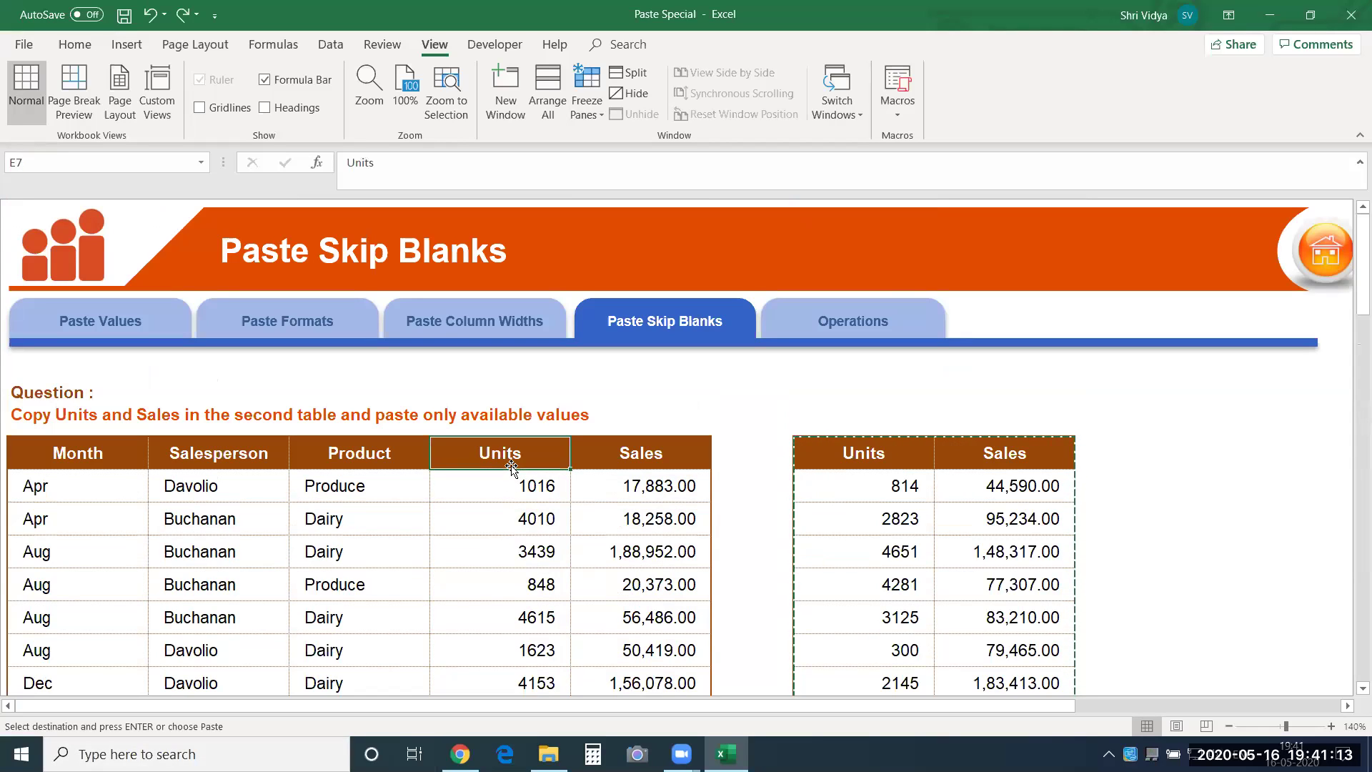
key("ctrl+alt+v")
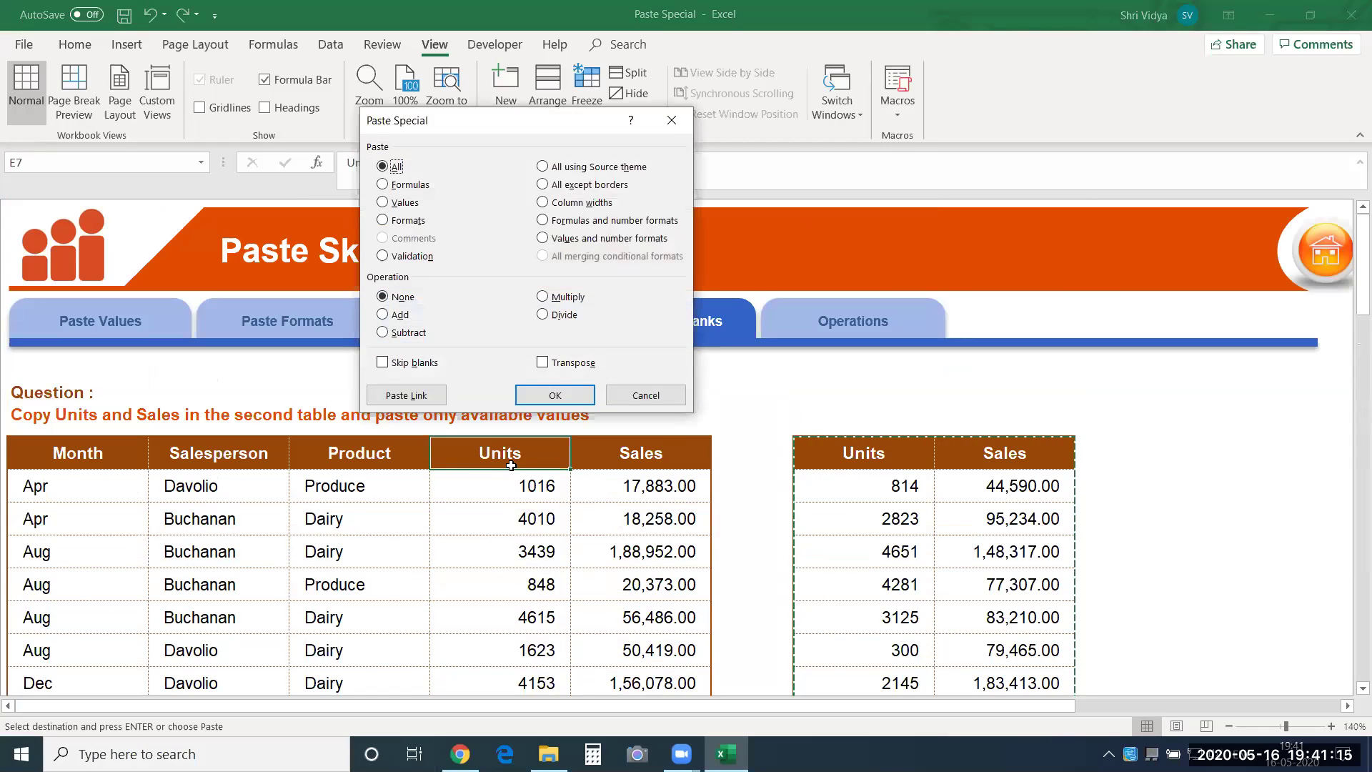
left_click(404, 365)
left_click(564, 392)
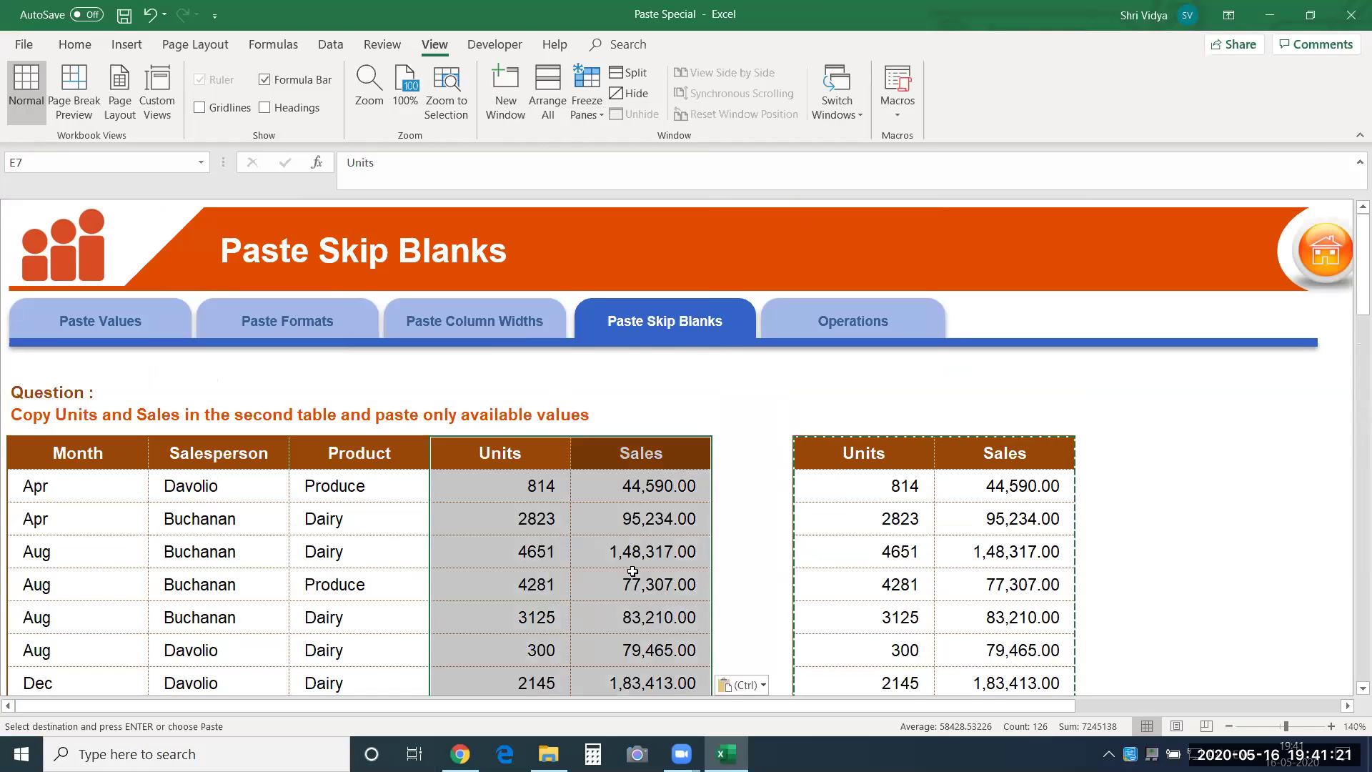
Check the first table's pasted Units and Sales against the second table, including its blank rows, down to the last Sep row.
left_click(609, 565)
key("Down")
key("Down")
key("Down")
key("Down")
key("Down")
key("Down")
key("Down")
key("Down")
key("Down")
key("Down")
key("Down")
key("Down")
key("Down")
key("Down")
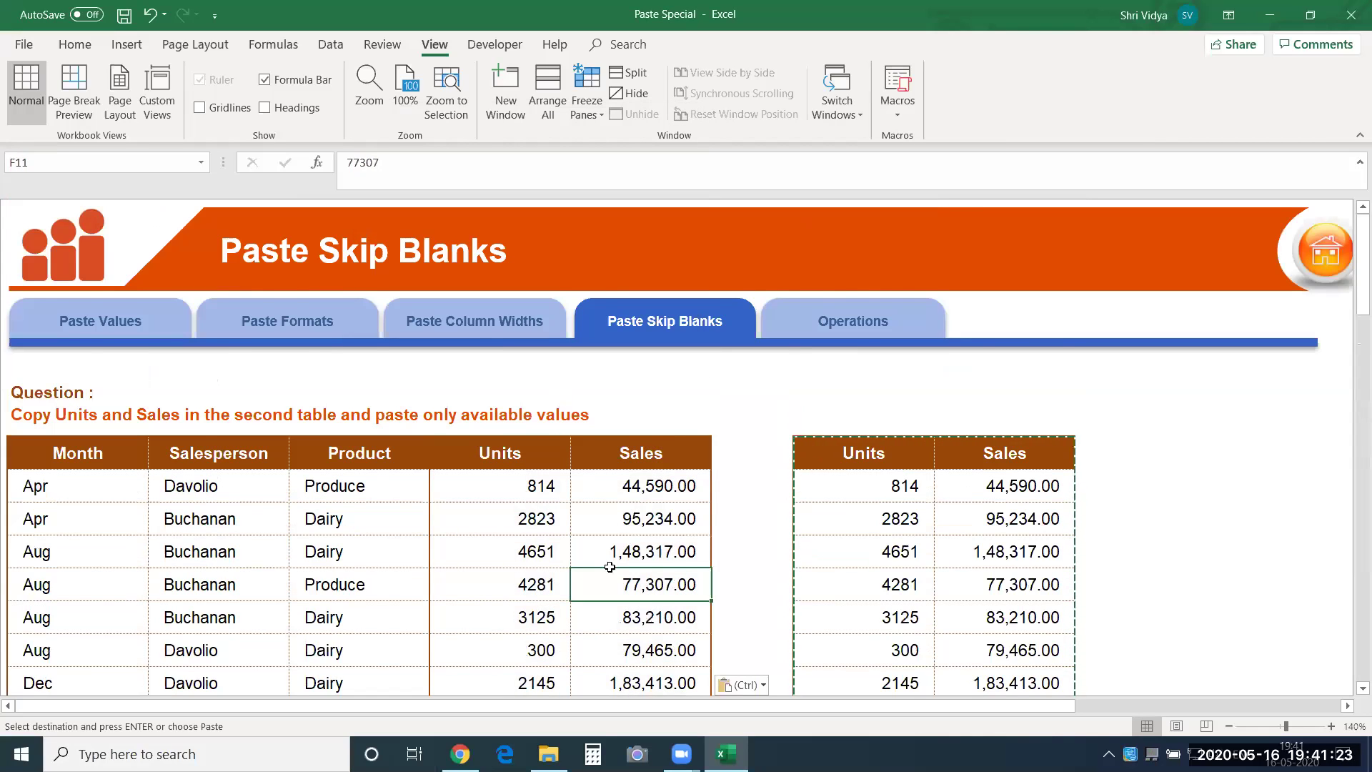
key("Down")
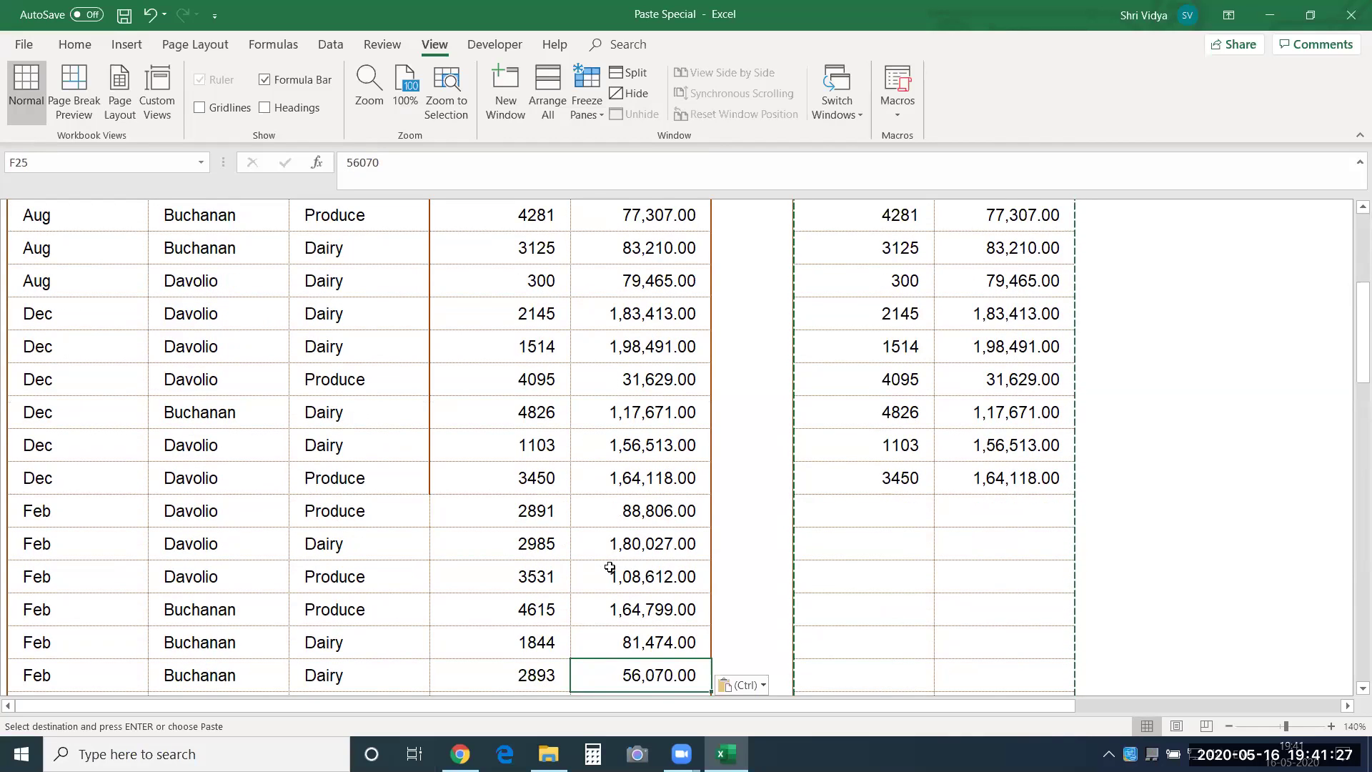
key("Down")
key("Down")
key("Down")
key("Down")
key("Down")
key("Down")
key("Down")
key("Down")
key("Down")
key("Down")
key("Down")
key("Down")
key("Down")
key("Down")
key("Down")
key("Down")
key("Down")
key("Down")
key("Down")
key("Down")
key("ctrl+v")
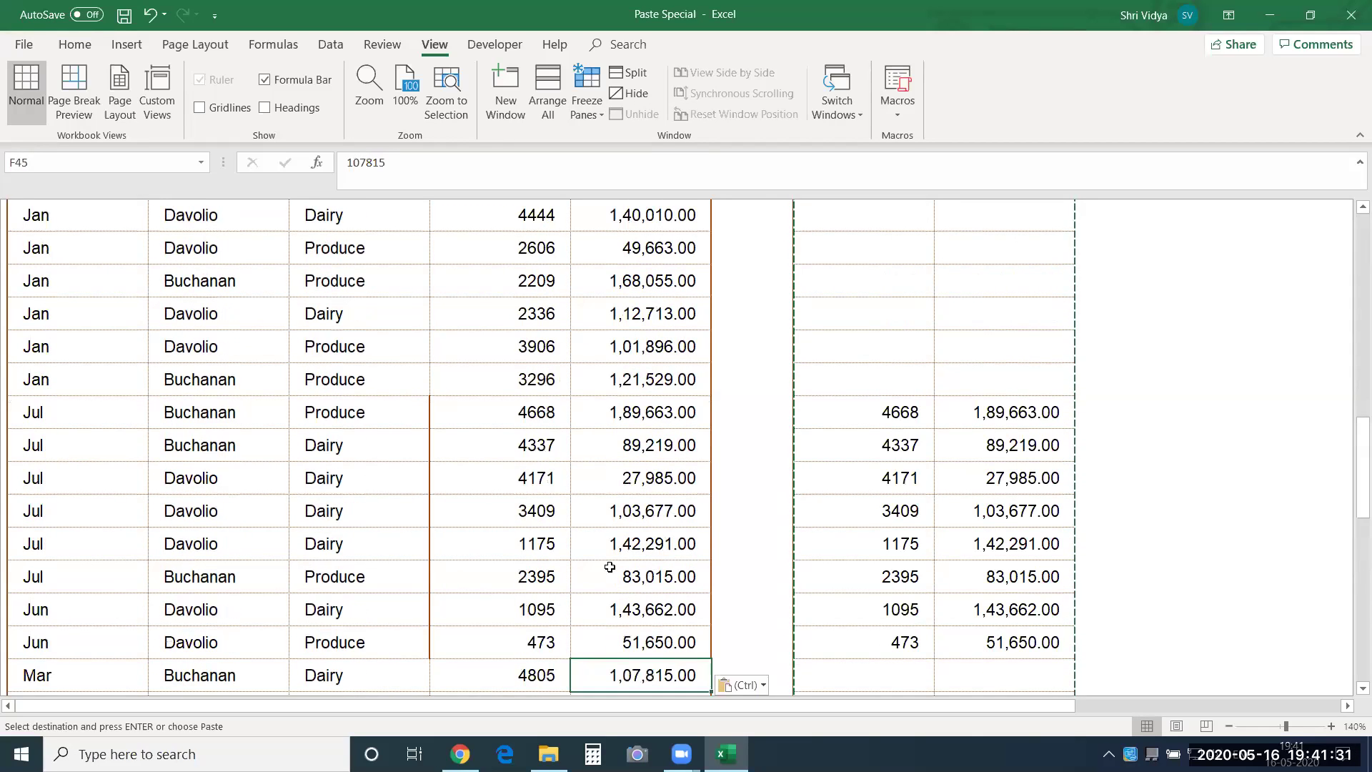
key("Down")
key("Down")
key("Down")
key("Down")
key("Down")
key("Down")
key("Down")
key("Down")
key("Down")
key("Down")
key("Down")
key("Down")
key("Down")
key("Down")
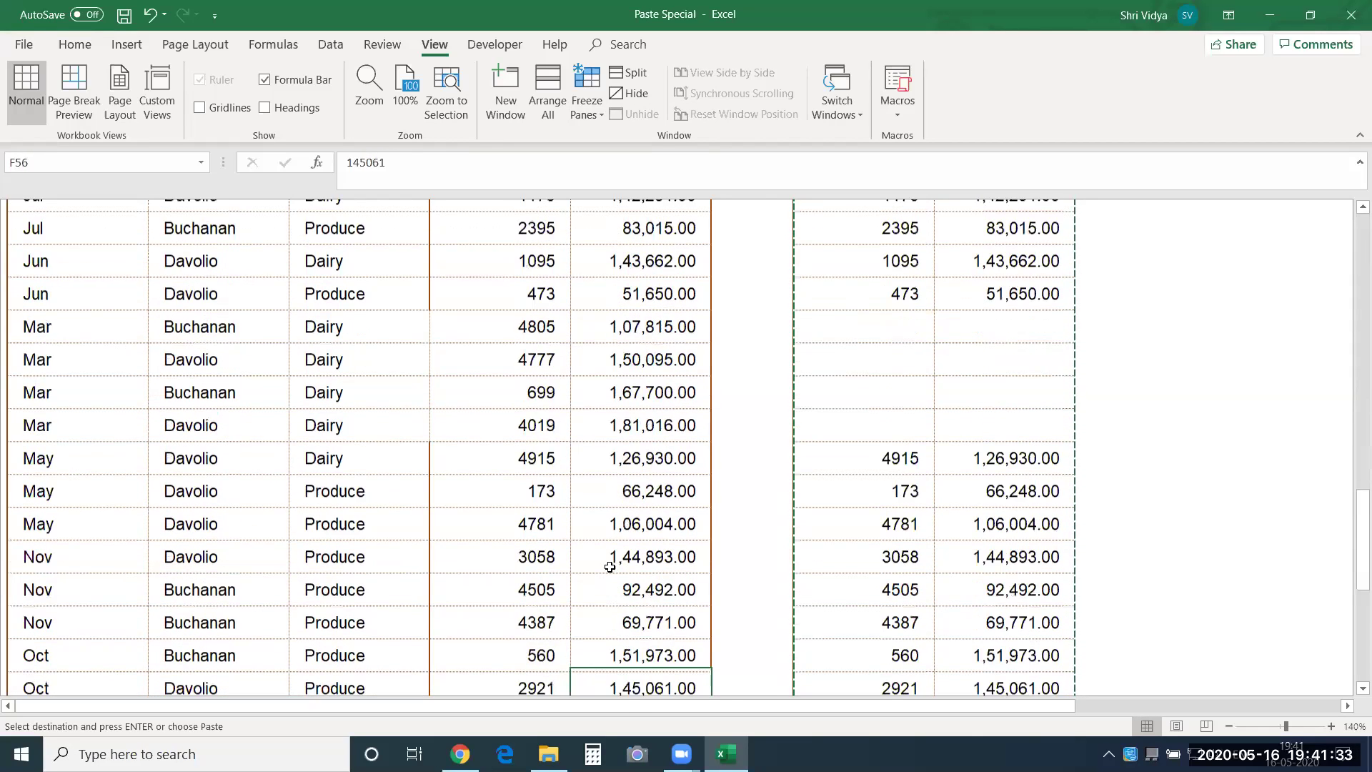
key("Down")
key("Down")
key("Down")
key("Down")
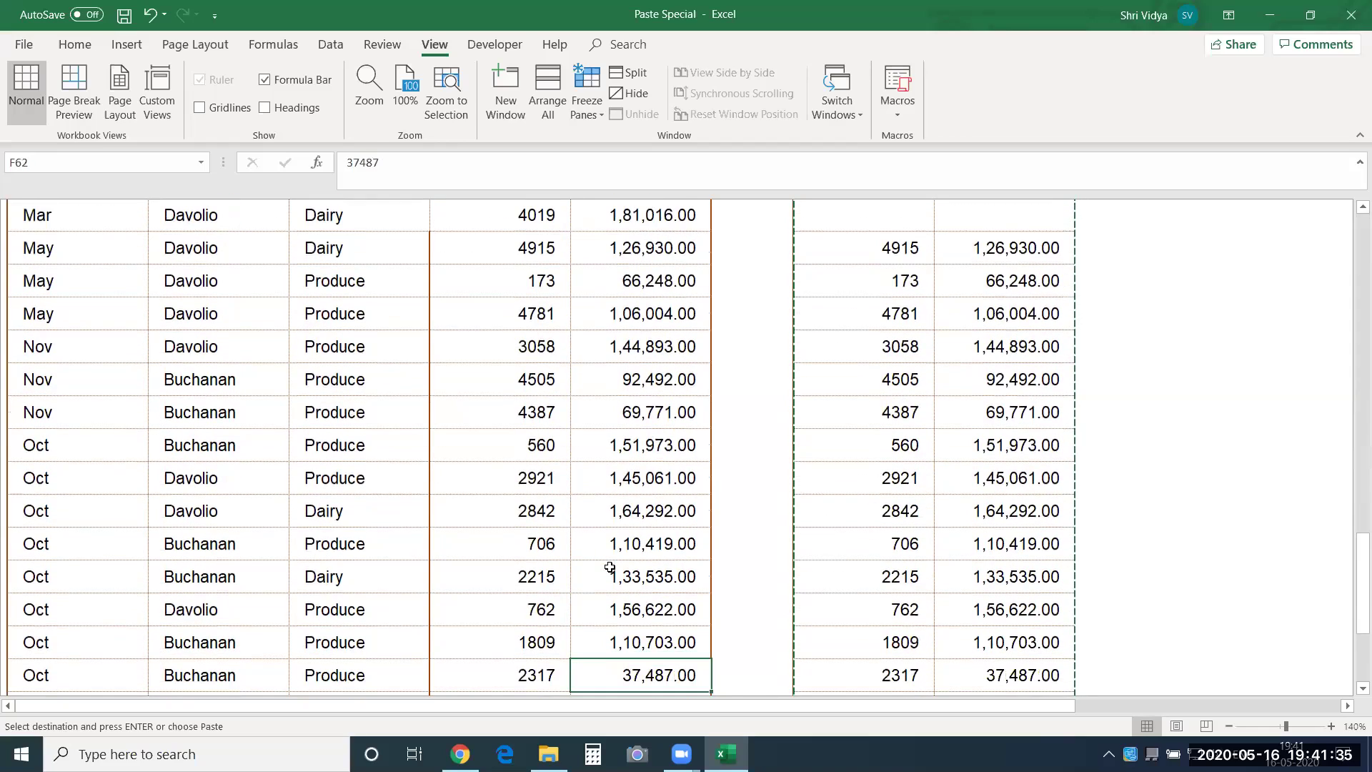
key("Down")
key("Down")
key("Down")
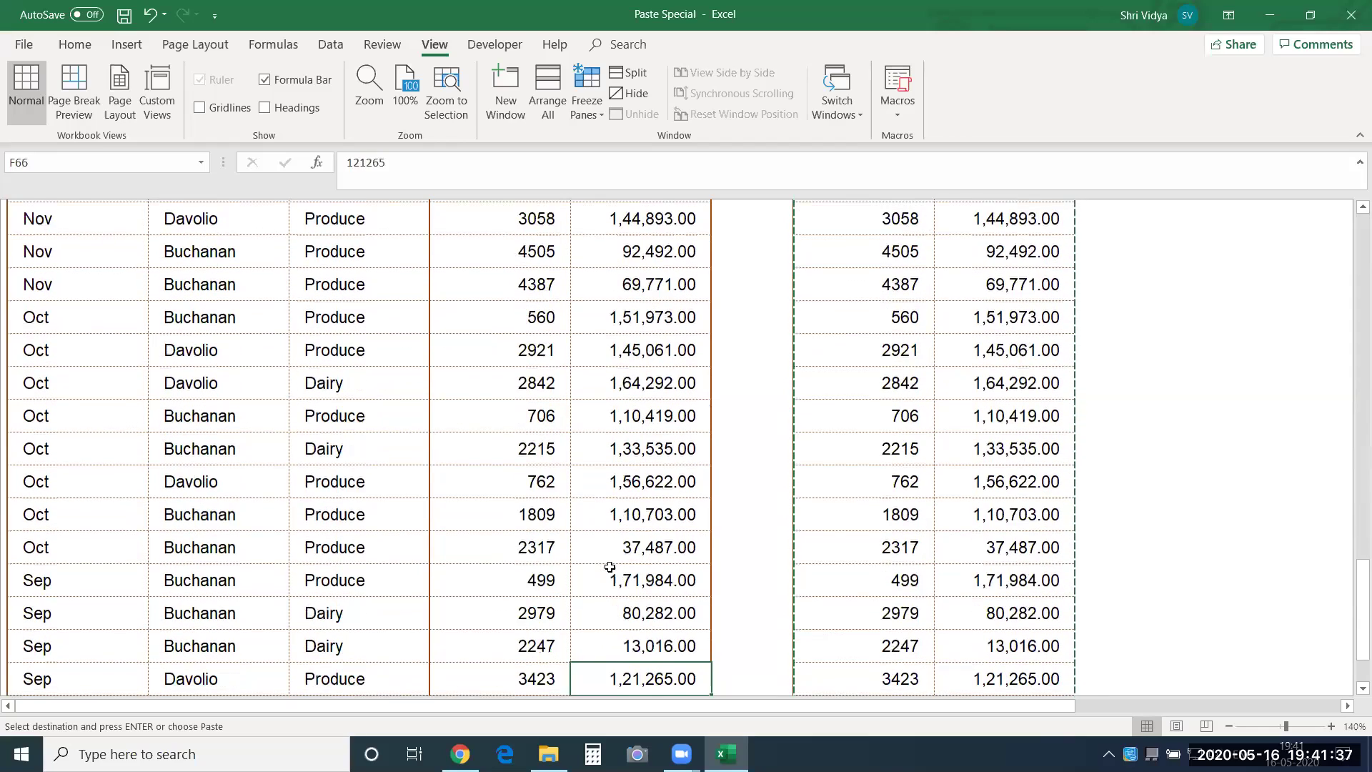
key("Down")
key("Down")
key("Down")
key("Down")
key("Down")
key("Down")
key("Down")
key("Down")
key("Down")
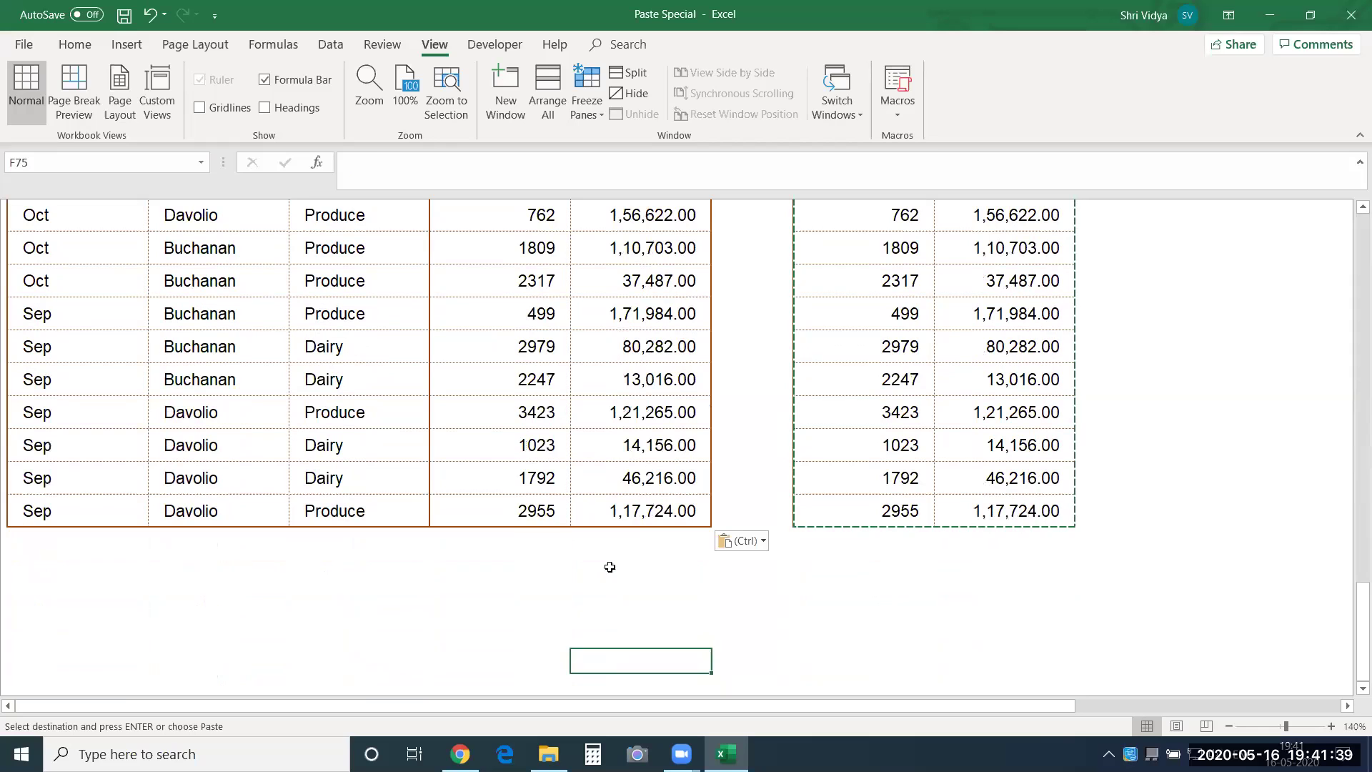
key("Up")
key("ctrl+Up")
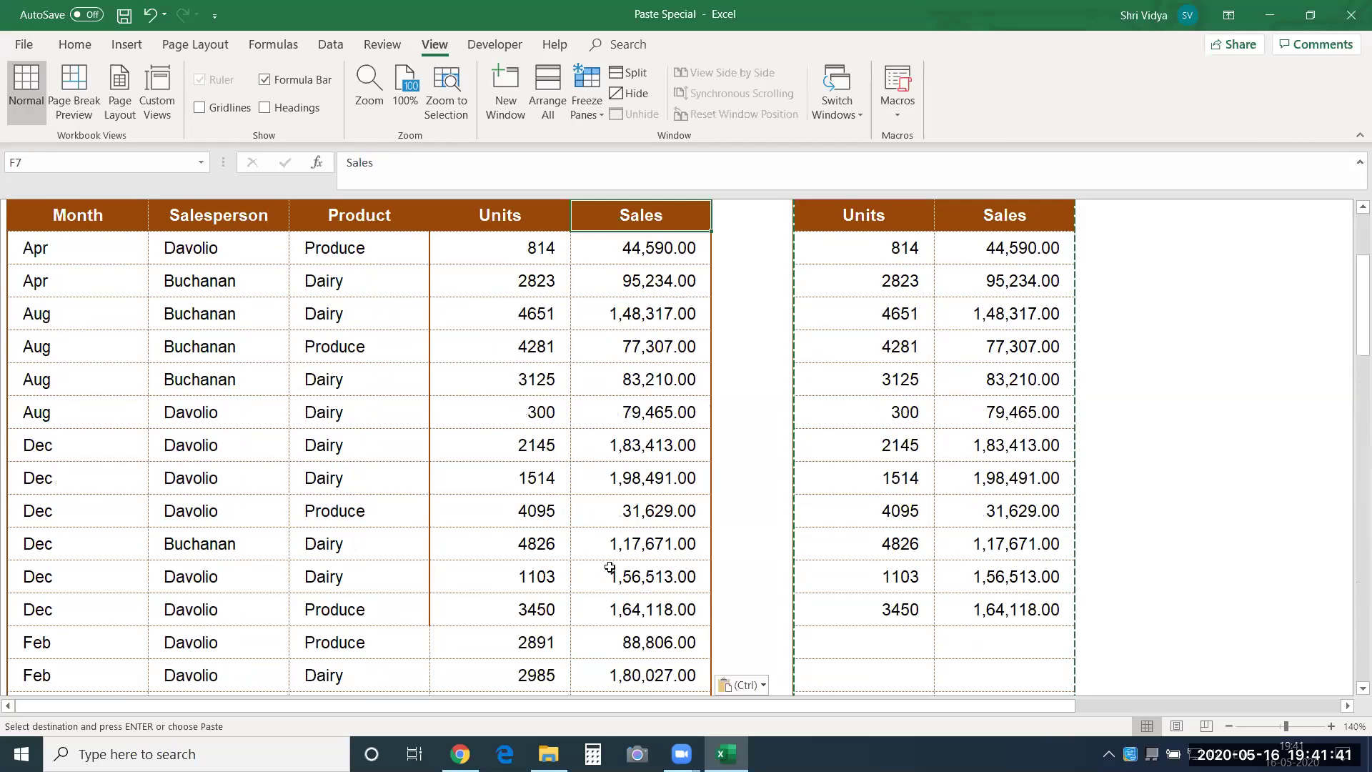
key("Up")
key("ctrl+Up")
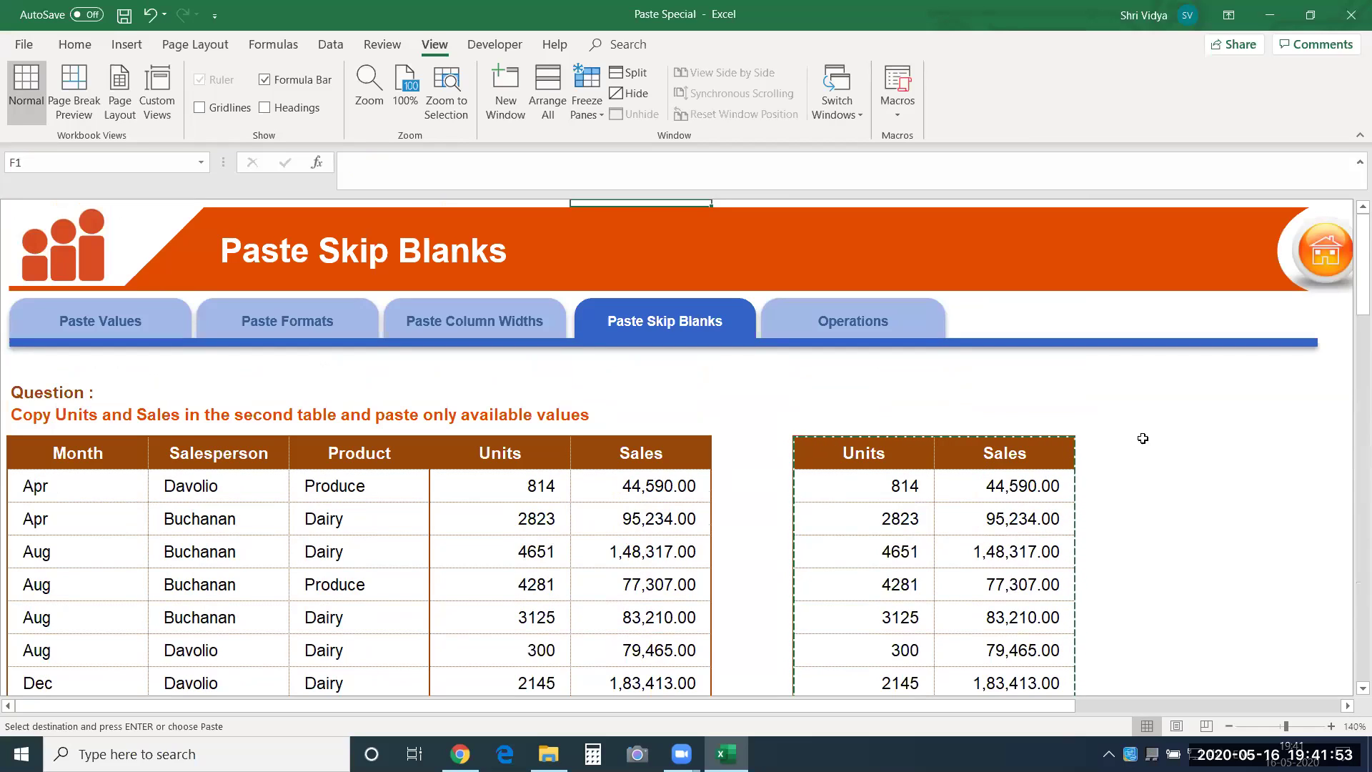
left_click(1203, 450)
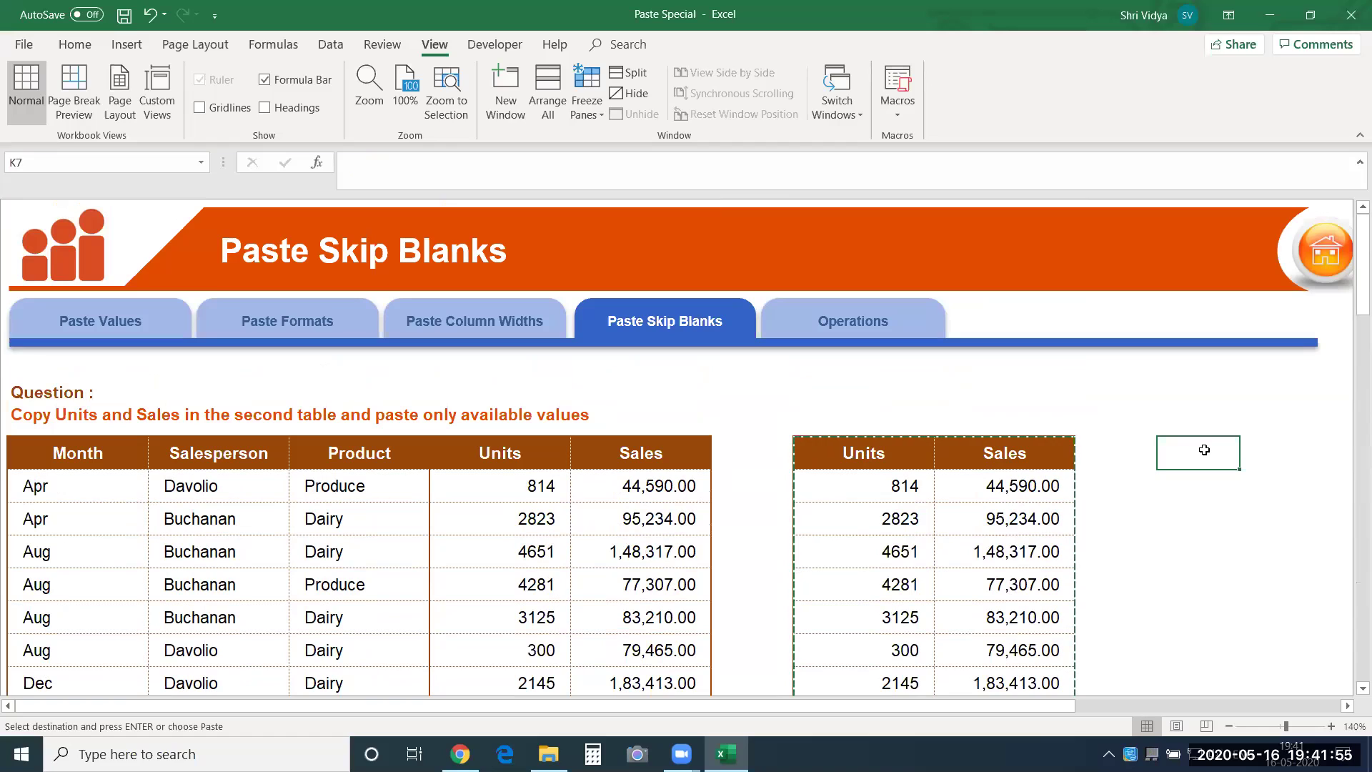
key("Right")
key("Right")
key("Right")
key("Right")
key("Right")
key("Right")
key("Right")
key("Right")
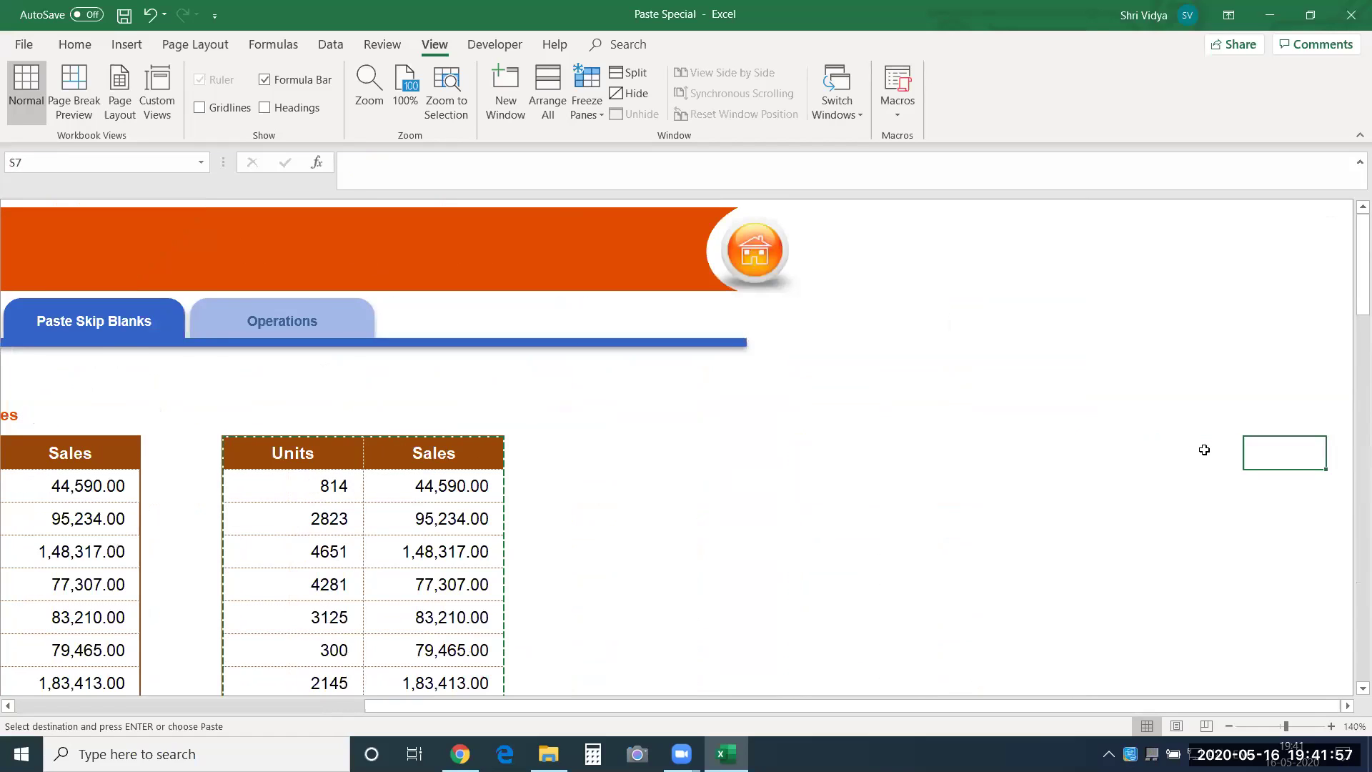
key("Left")
key("Left")
key("Left")
key("Left")
key("Left")
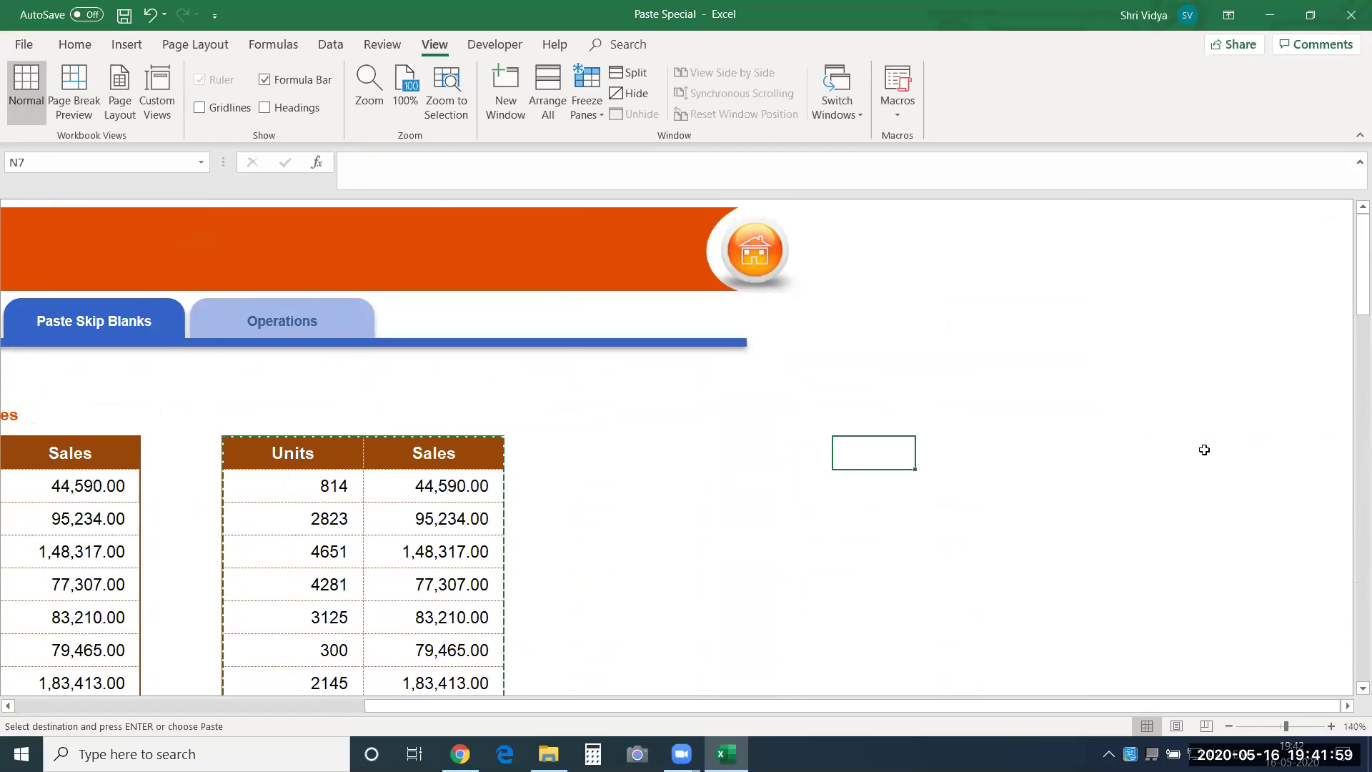
left_click_drag(661, 611, 800, 620)
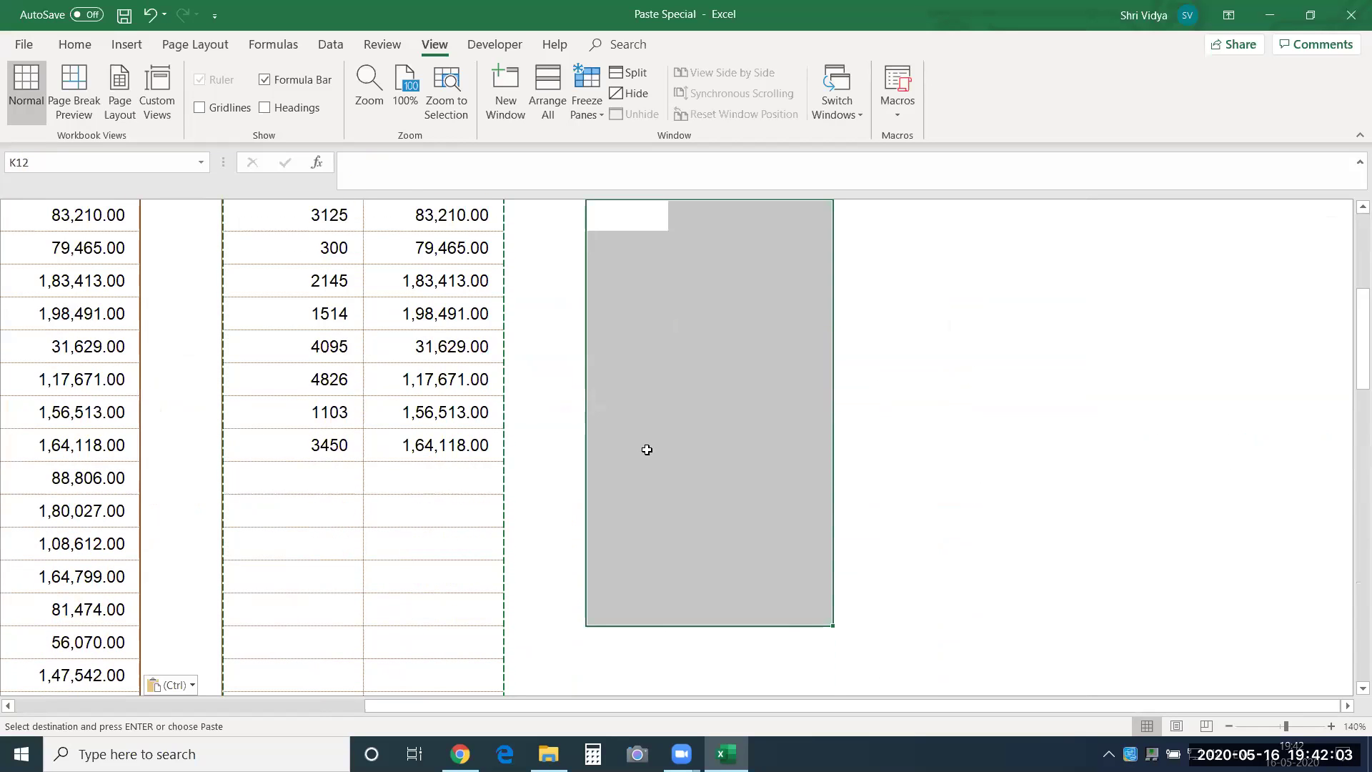
left_click(624, 448)
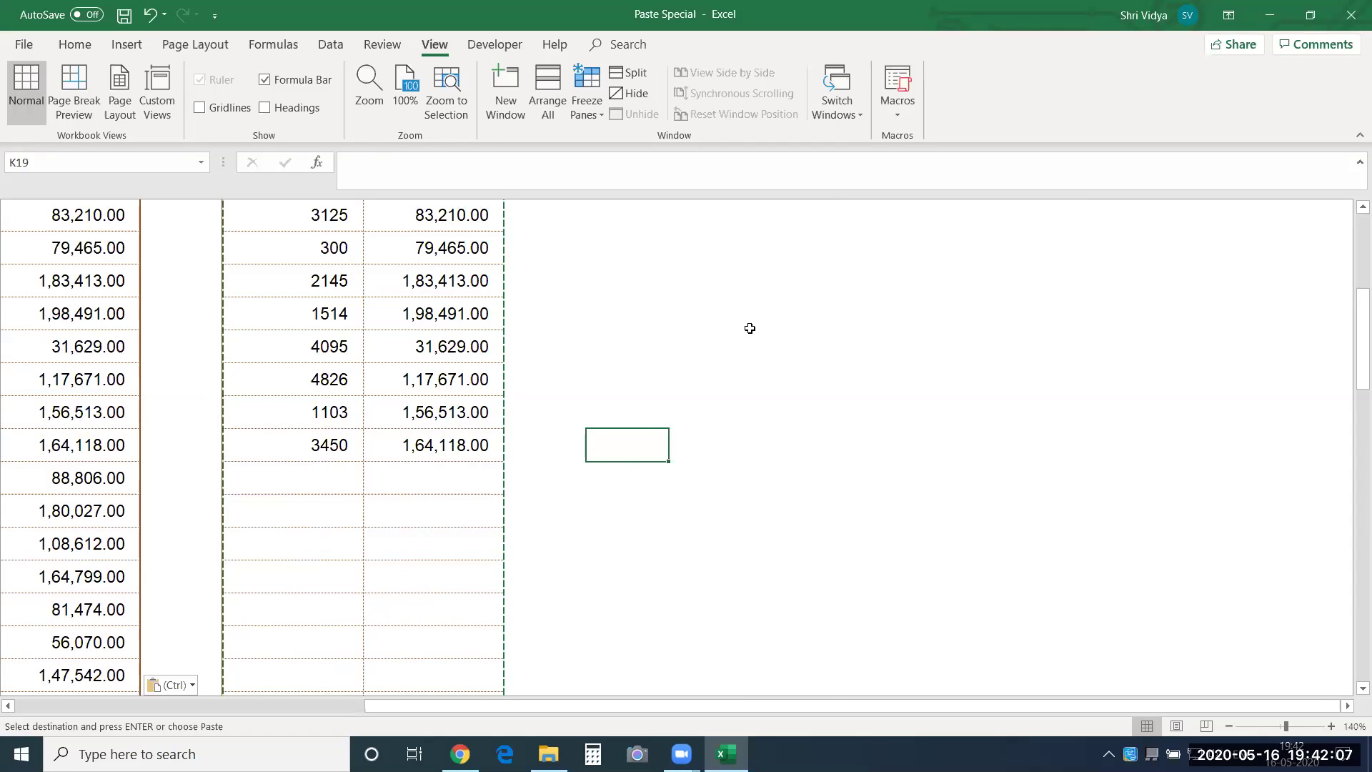
key("Down")
key("Left")
key("Left")
key("Left")
key("Left")
key("Left")
key("Left")
key("Left")
key("Left")
key("Left")
key("Left")
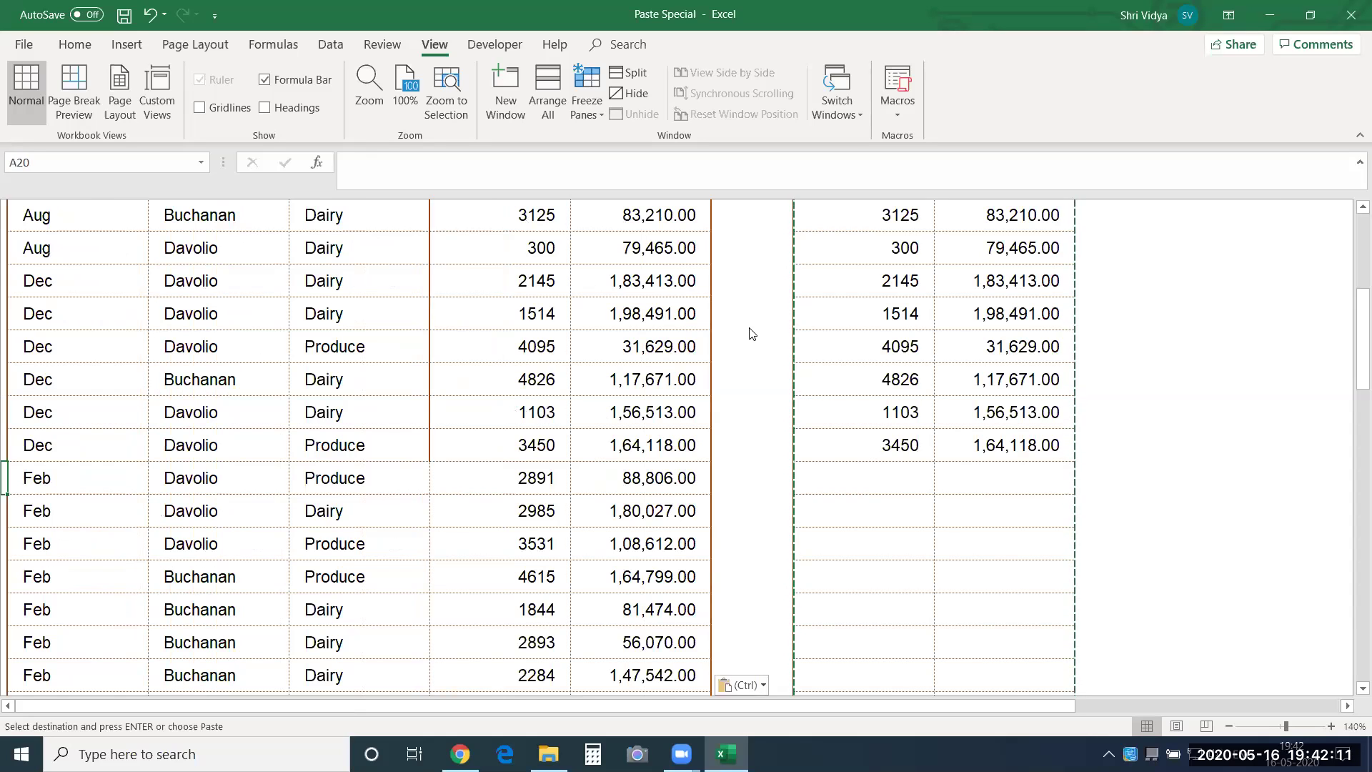
Review the updated Units and Sales in E8:F12 and the second table's matching entries down to the Dec rows.
key("ctrl+Home")
left_click_drag(501, 480, 663, 627)
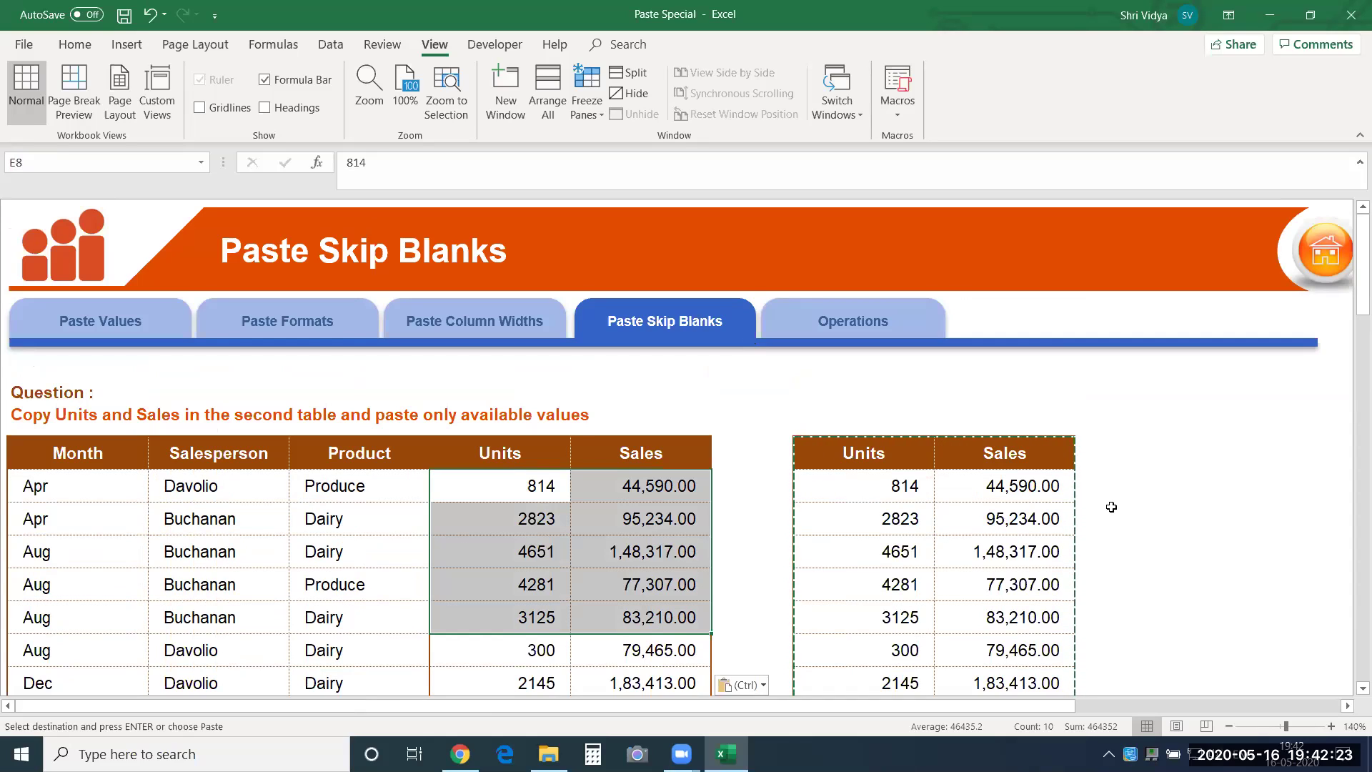
left_click(981, 514)
left_click_drag(861, 453, 1015, 682)
key("Down")
key("Down")
key("Down")
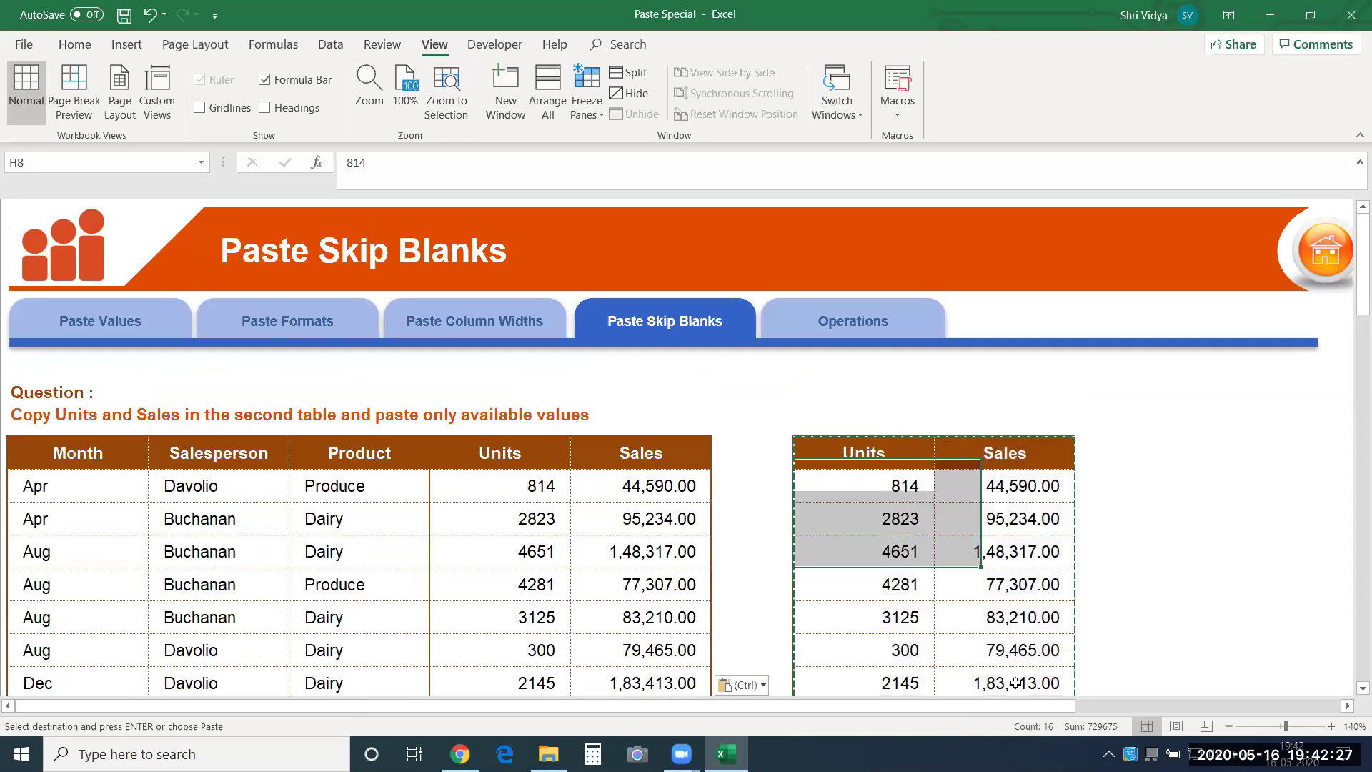
key("Down")
key("Down")
key("Down")
key("Down")
key("Down")
key("Down")
key("Down")
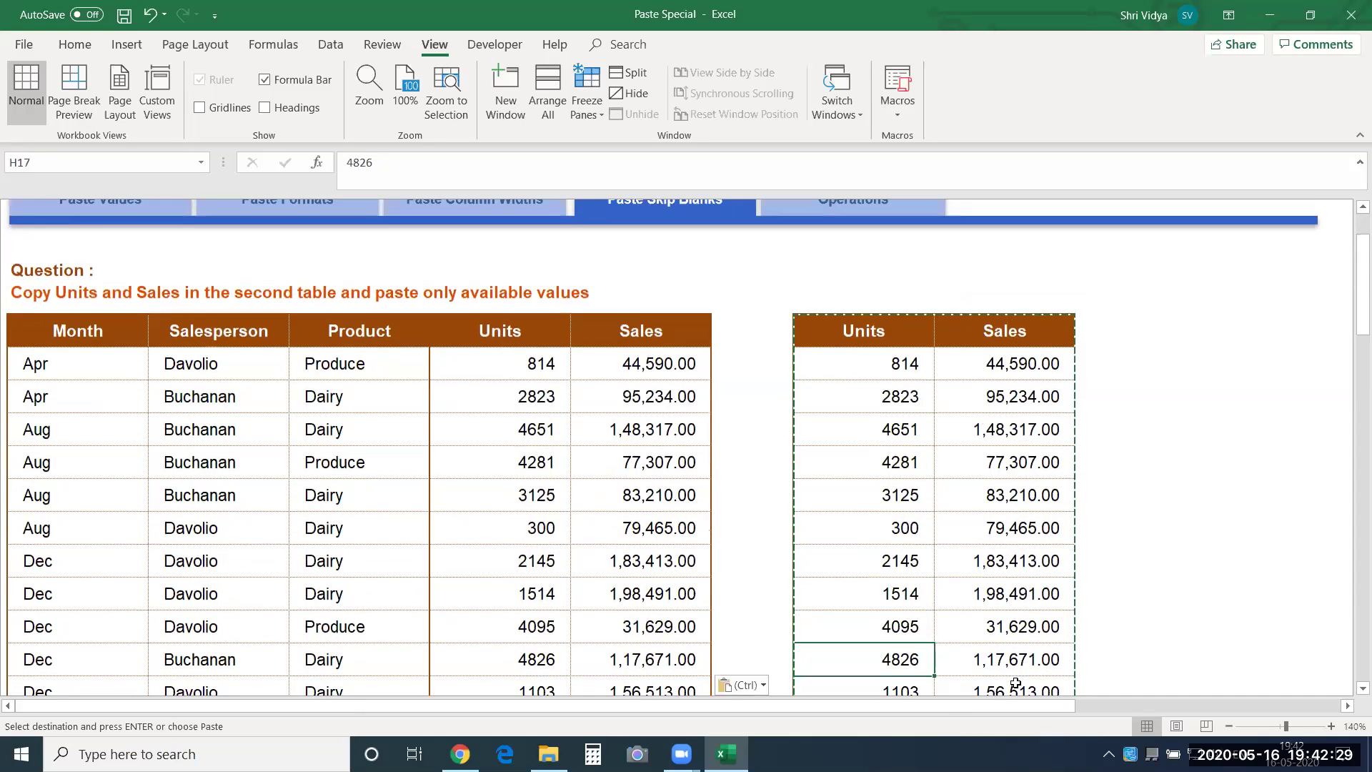
Copy the second table's Units and Sales from the headers in row 7 to the last filled Dec row, H7:I19.
left_click_drag(864, 334, 1015, 529)
left_click_drag(1011, 695, 1012, 701)
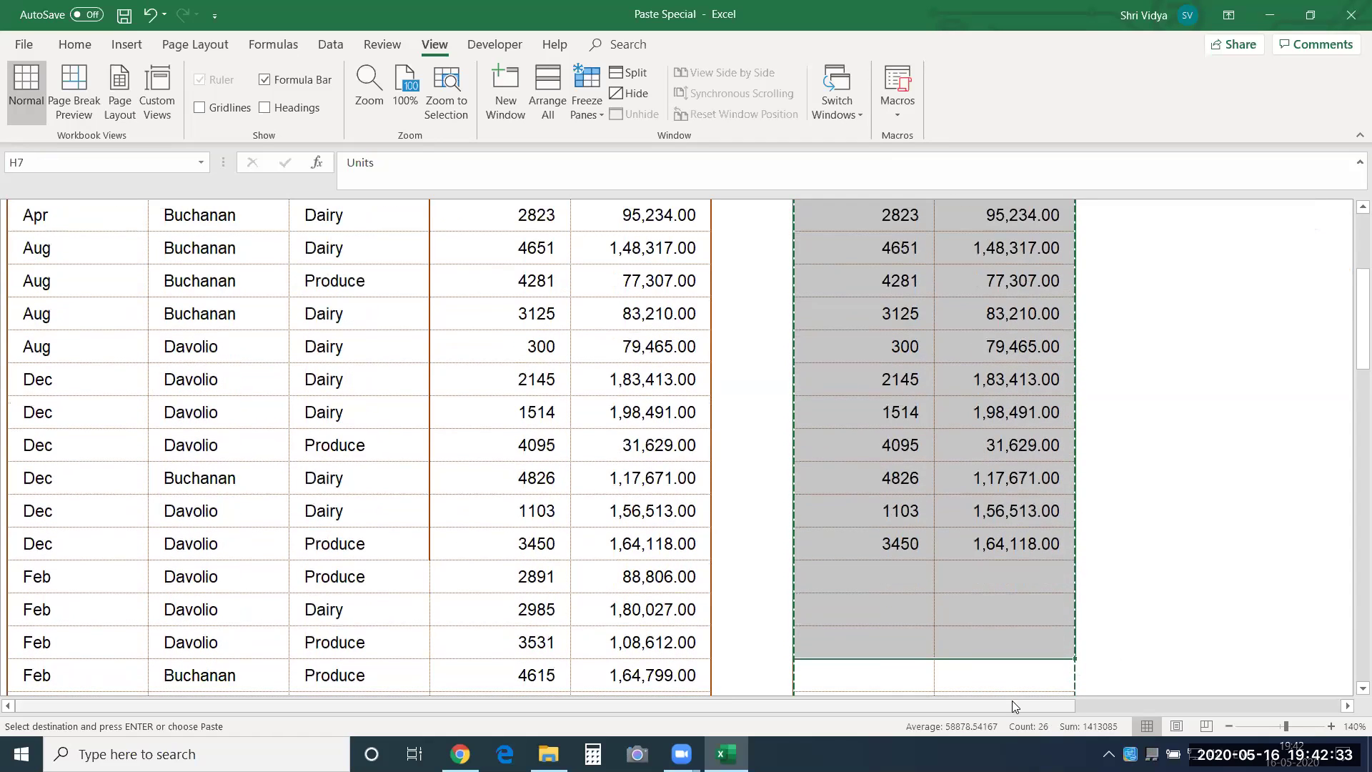
key("shift+Up")
key("shift+Up")
key("shift+Up")
key("ctrl+c")
Paste the copied Units and Sales block at L8 using Paste Special with Transpose.
key("Right")
key("Right")
key("Right")
key("Right")
key("Right")
key("Right")
key("Right")
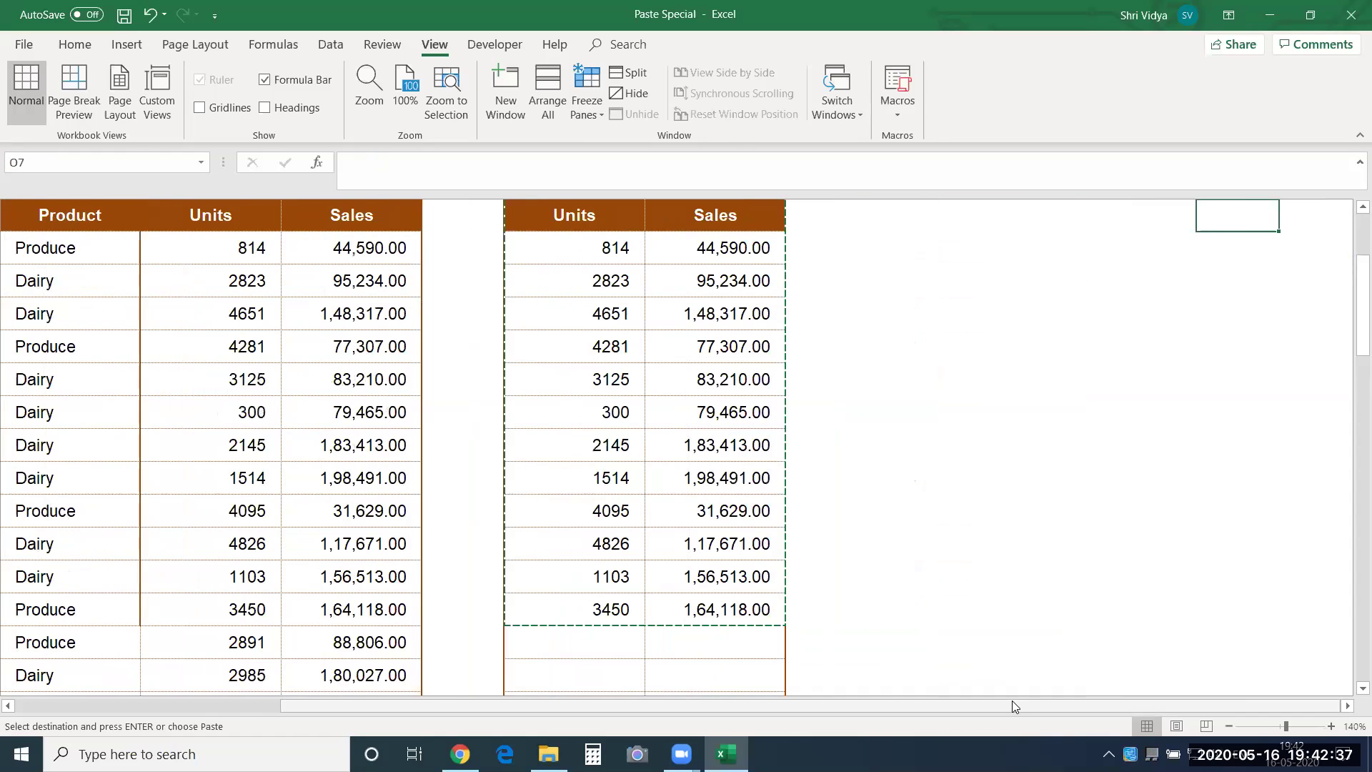
key("Left")
key("Left")
key("Down")
key("Left")
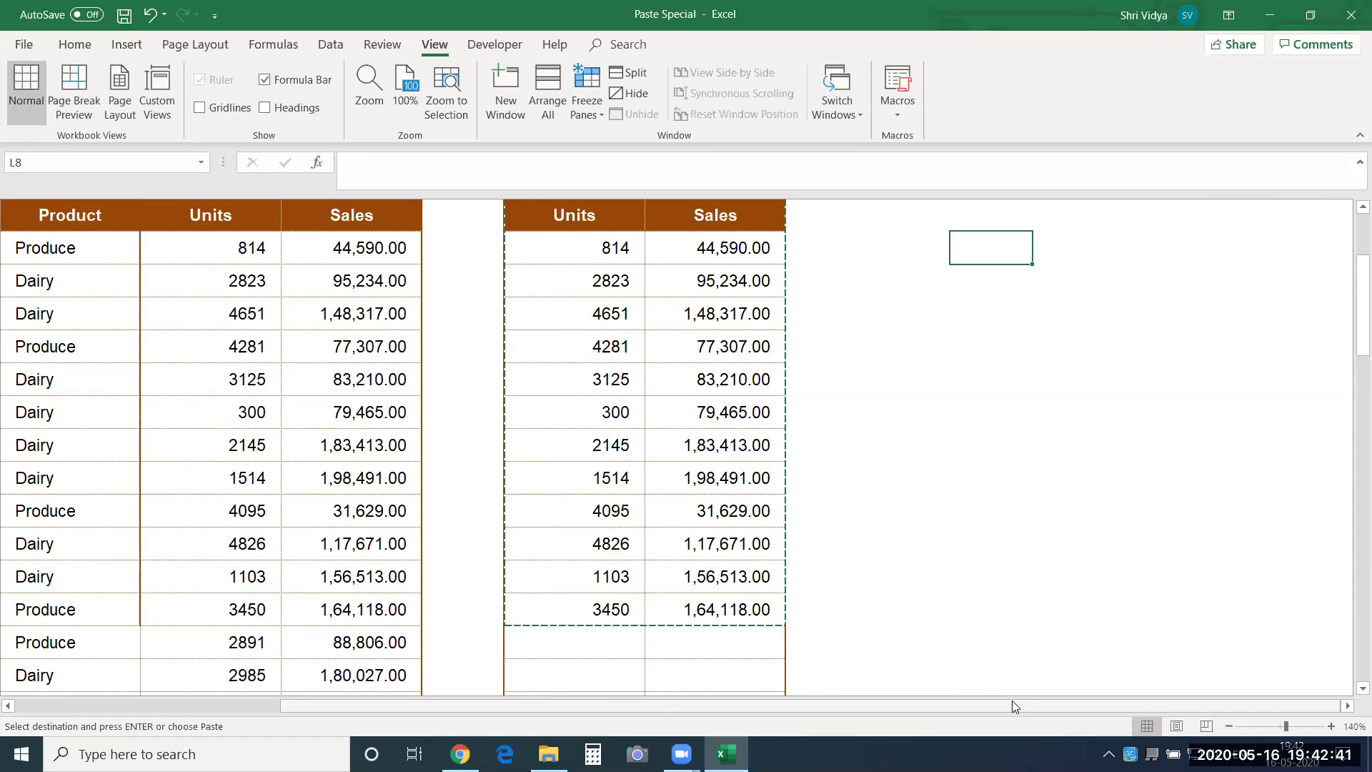
key("ctrl+alt+v")
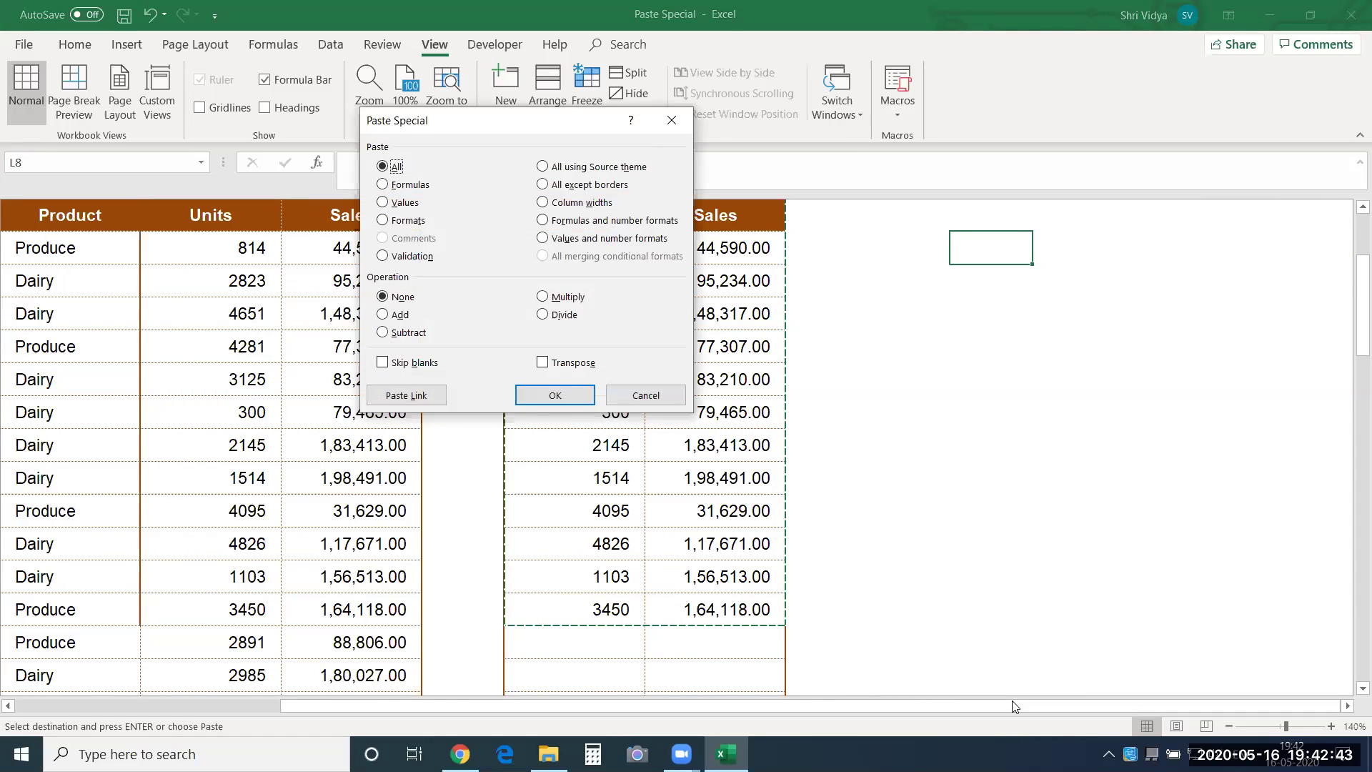
key("alt+e")
key("Return")
AutoFit the column widths of the transposed Units and Sales block starting at L8.
key("alt+h")
key("o")
key("i")
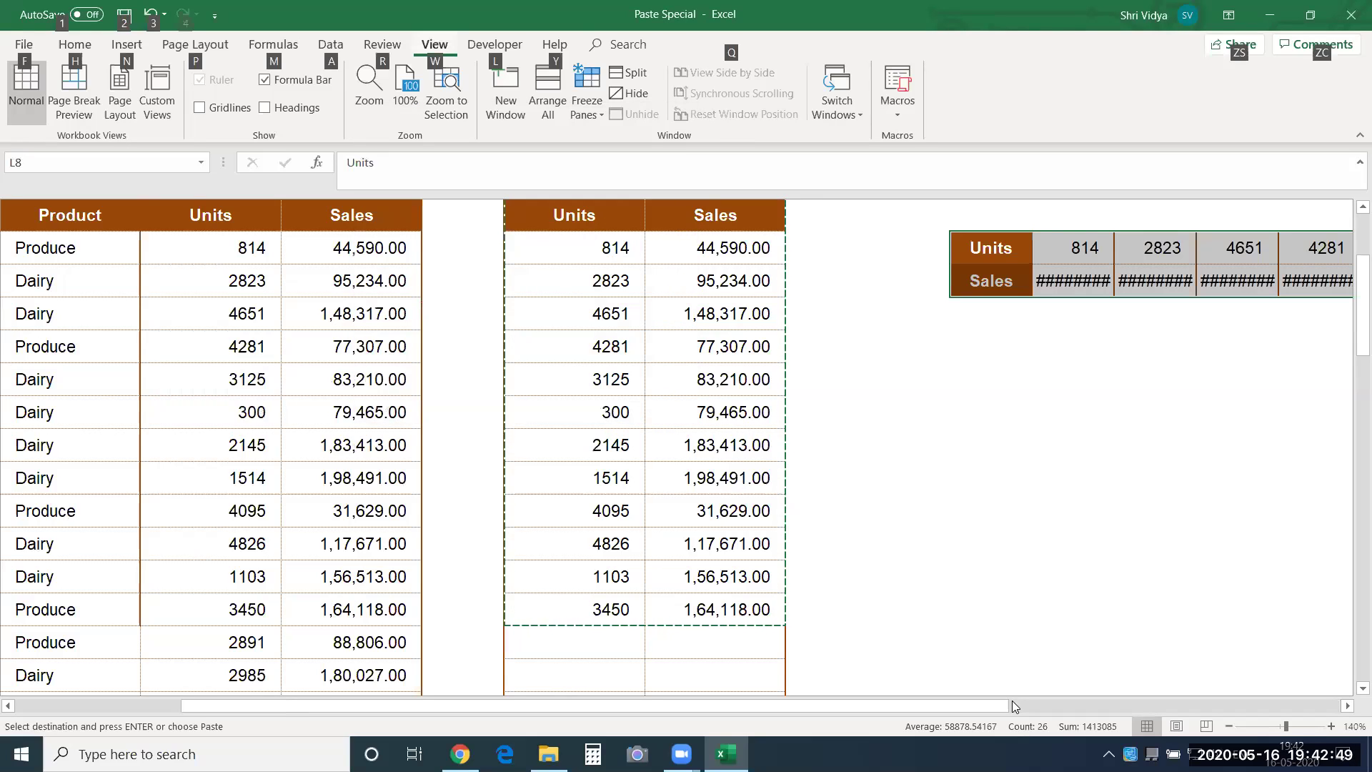
Review the transposed Units and Sales values across row 8 to the last entry in X8, and return to the sheet's beginning.
key("Right")
key("Right")
key("Right")
key("Right")
key("Right")
key("Right")
key("Right")
key("Right")
key("Right")
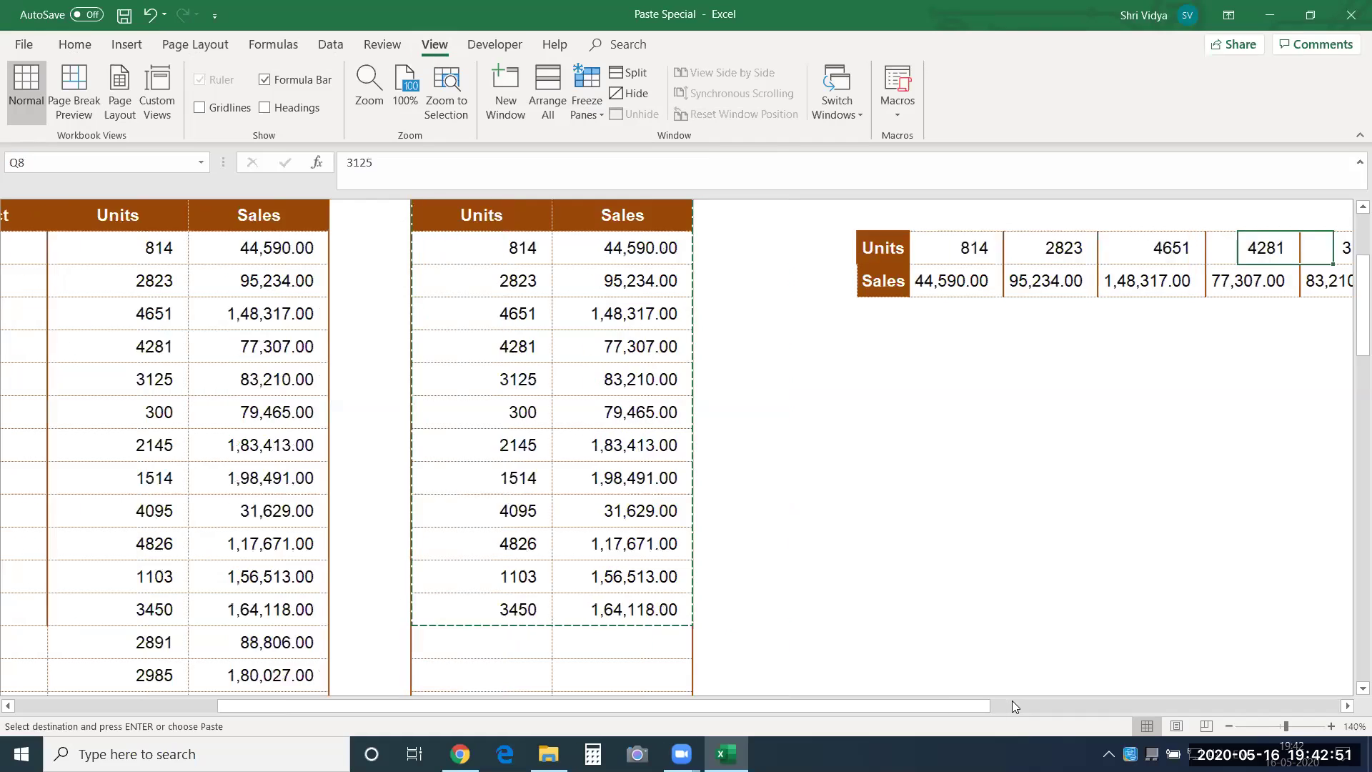
key("Right")
key("Right")
key("Right")
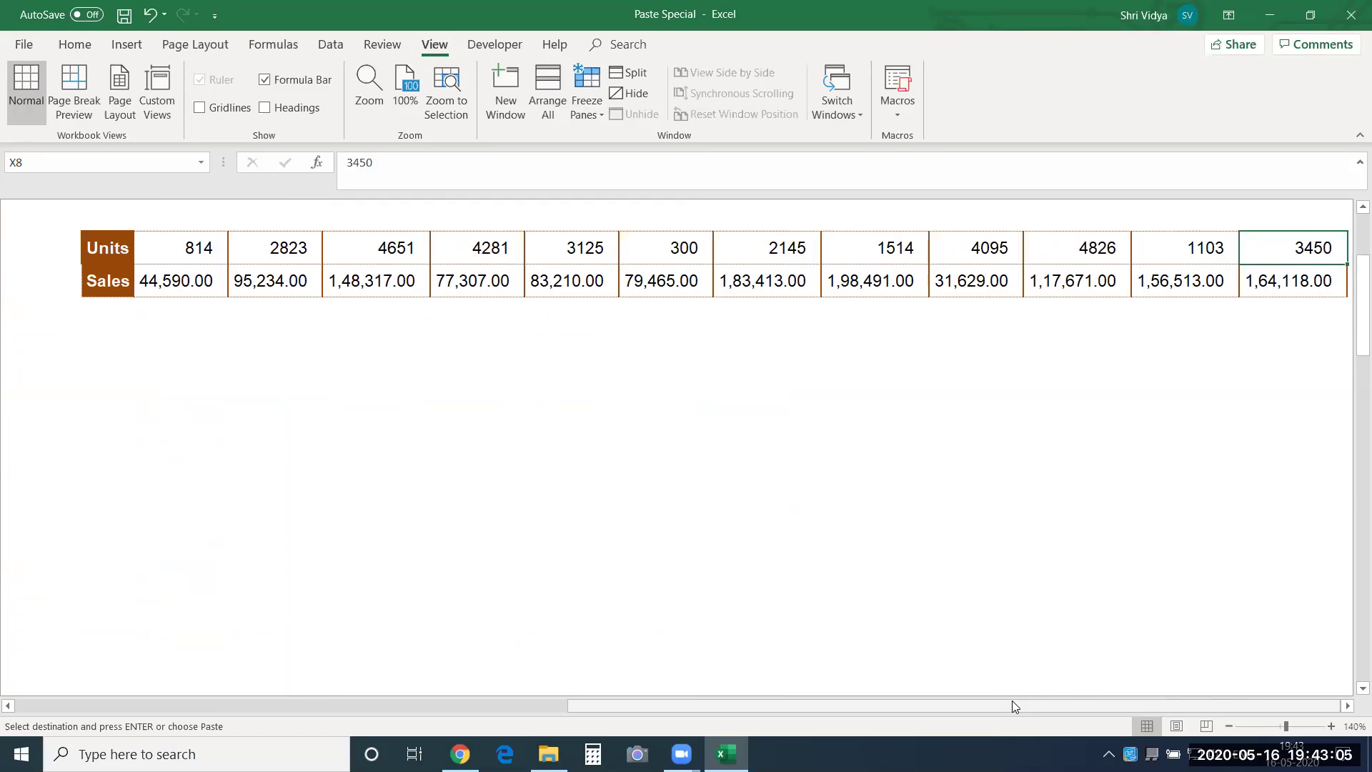
key("ctrl+Home")
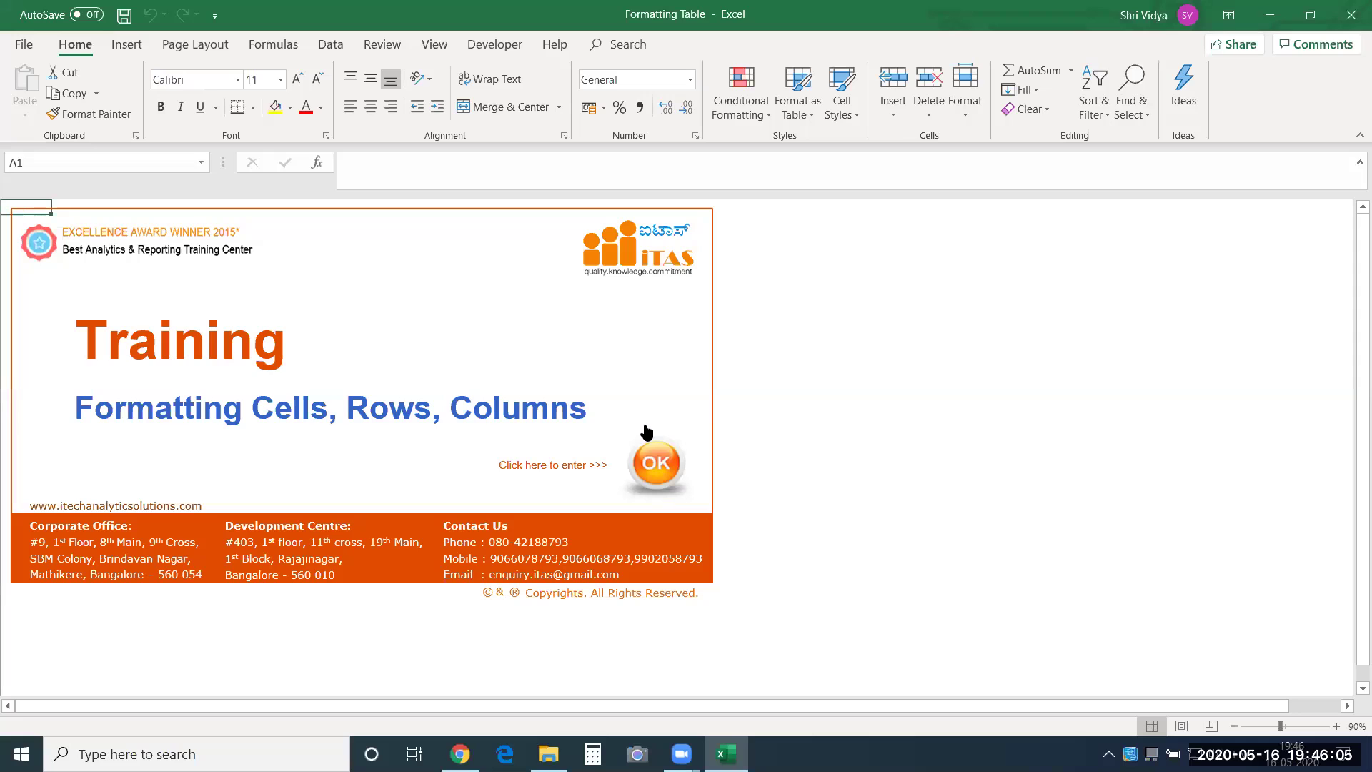
Enter the Format Table1 sheet from the Formatting Table workbook's cover page and enlarge the view to 120%.
left_click(675, 458)
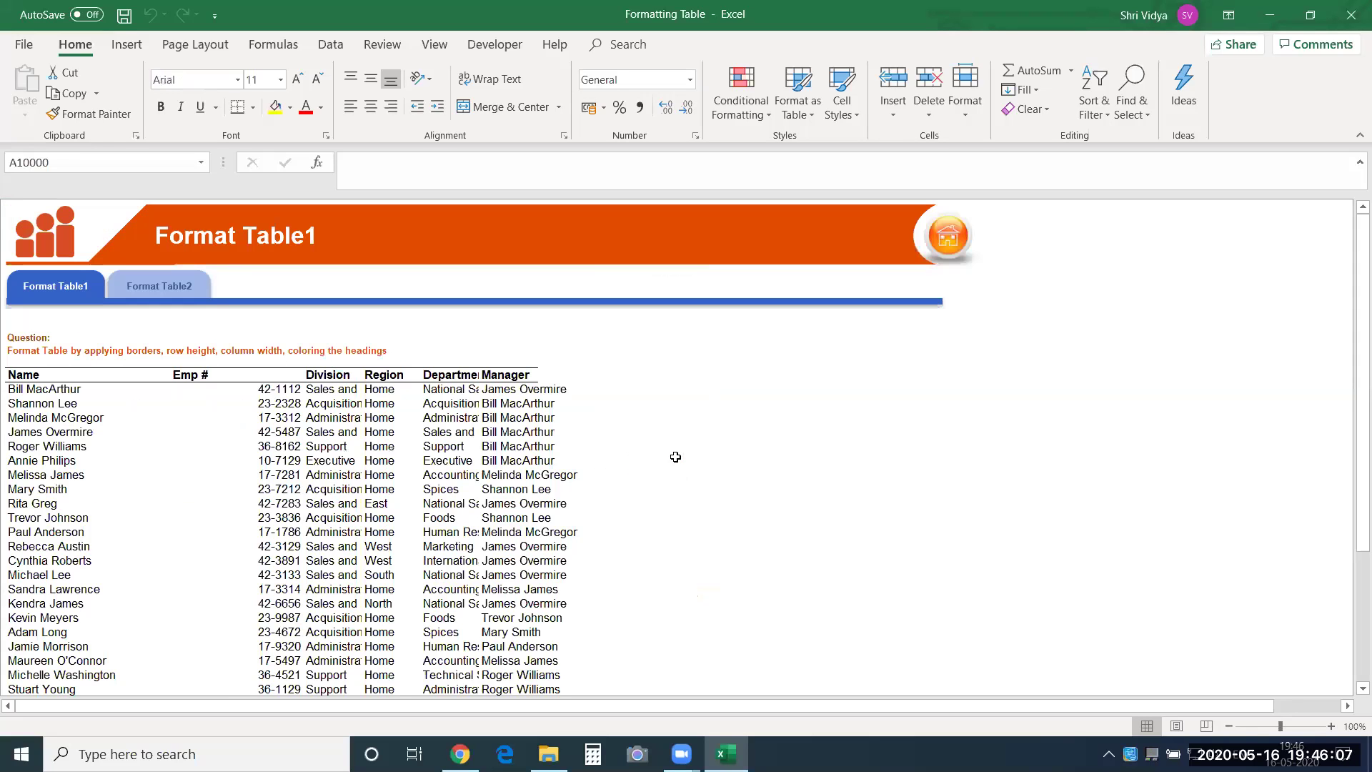
left_click(315, 545)
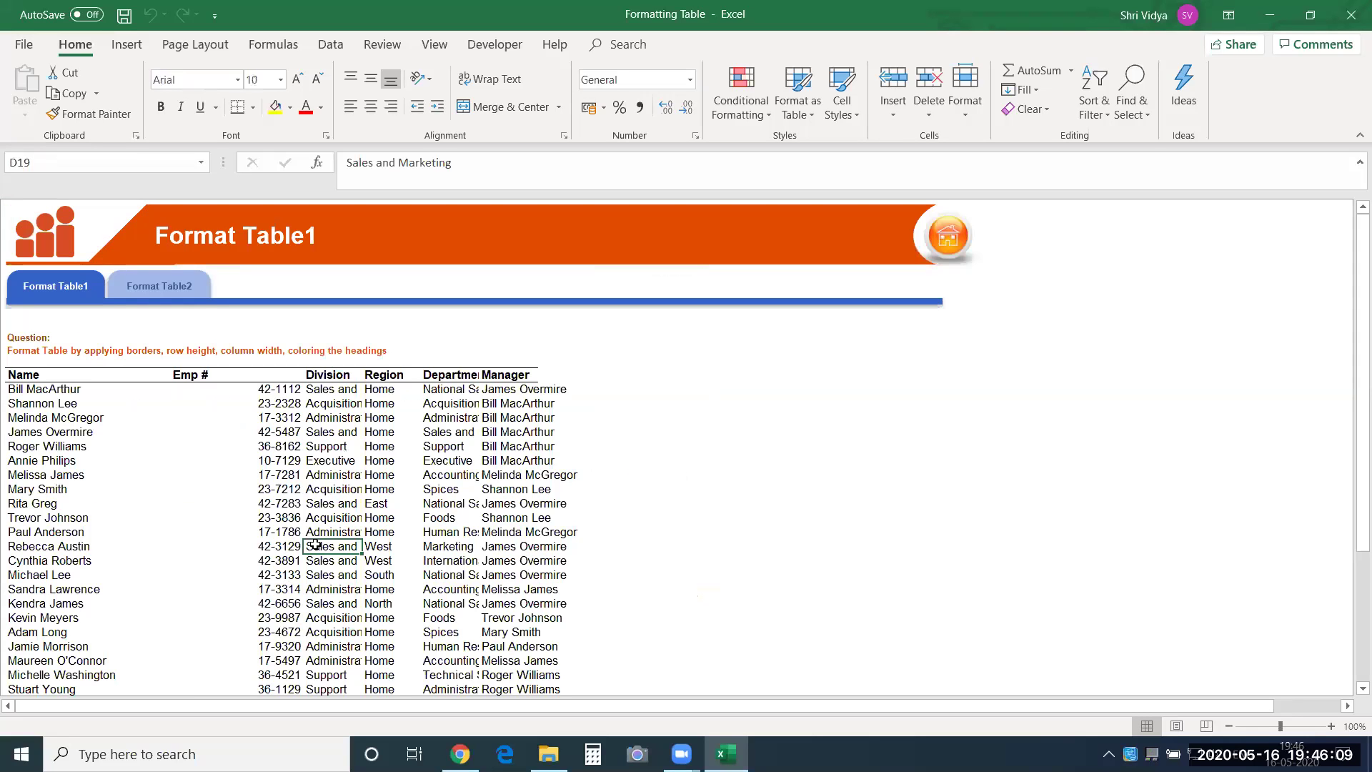
left_click(1332, 726)
left_click(1332, 726)
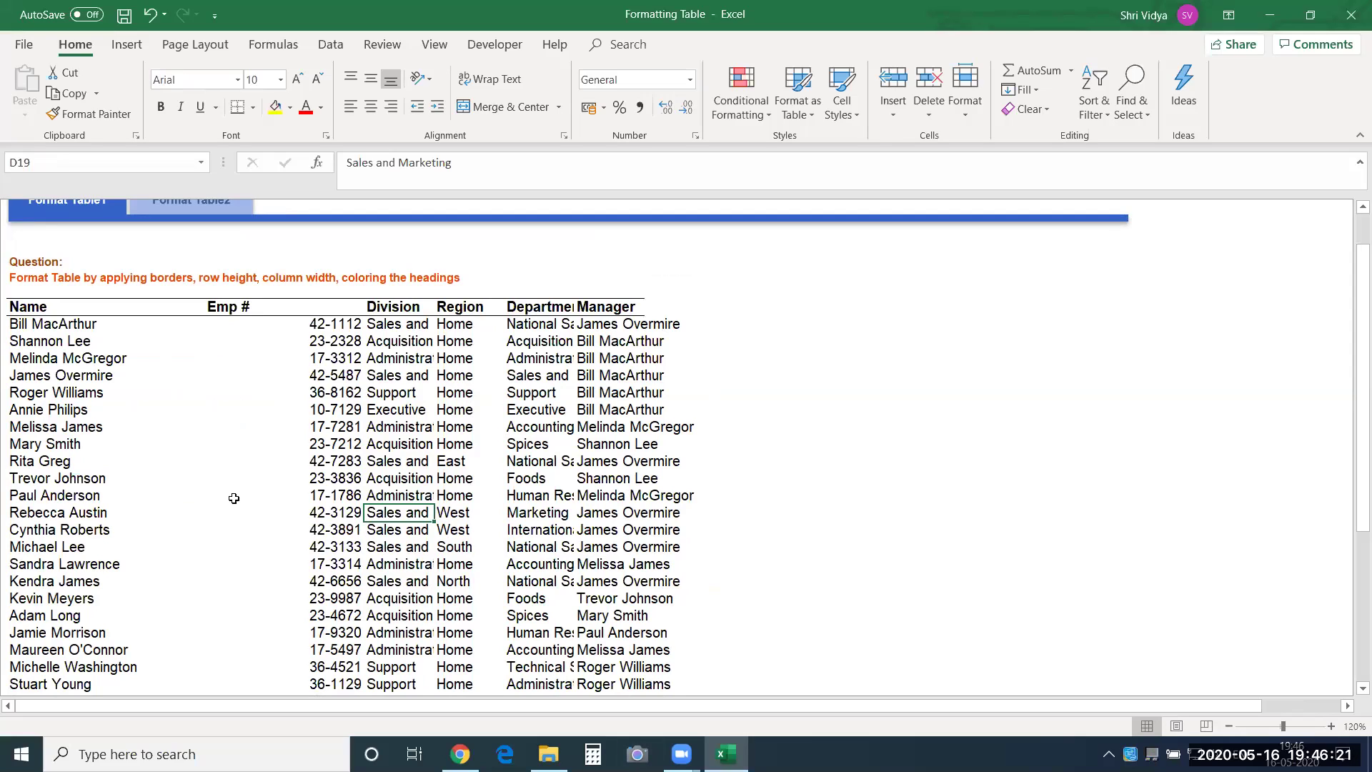
Select the whole employee table from its header row down and AutoFit its column widths.
left_click_drag(59, 307, 629, 392)
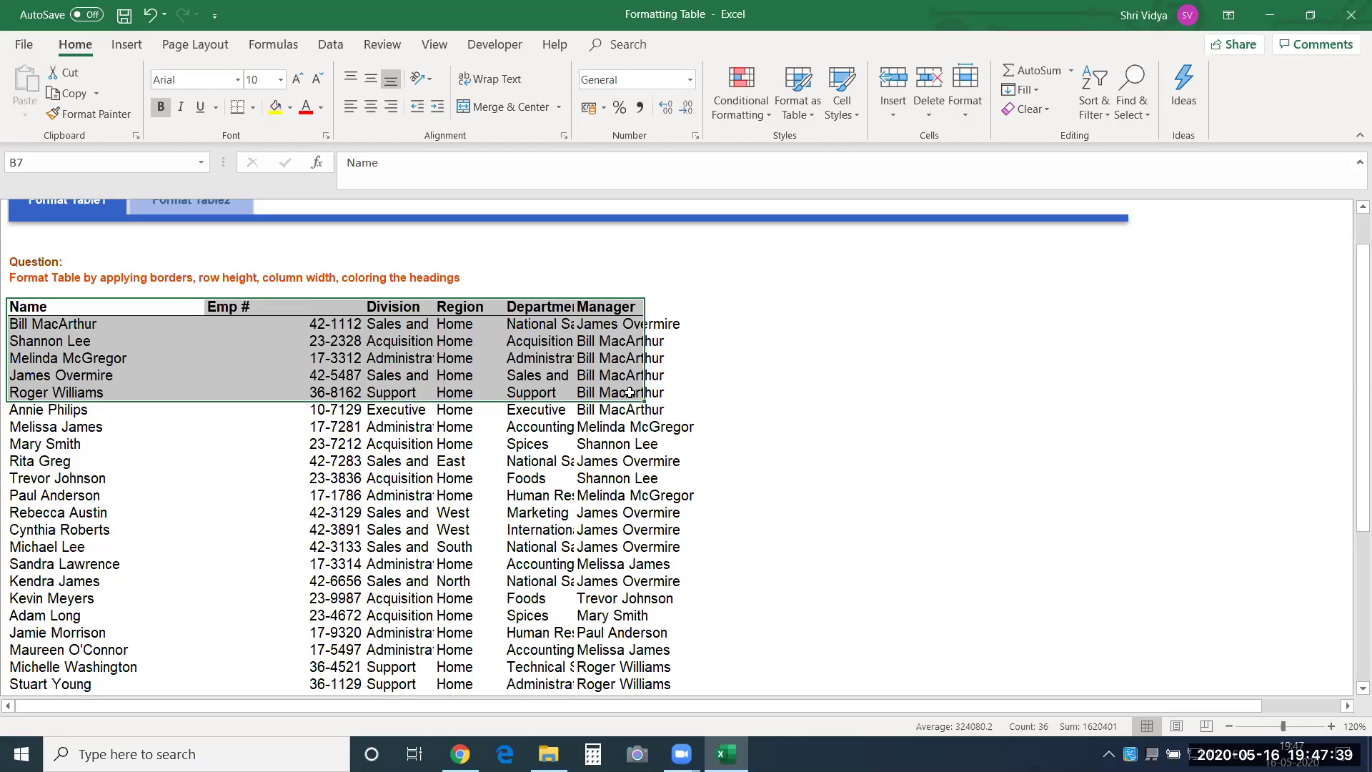
key("ctrl+shift+Down")
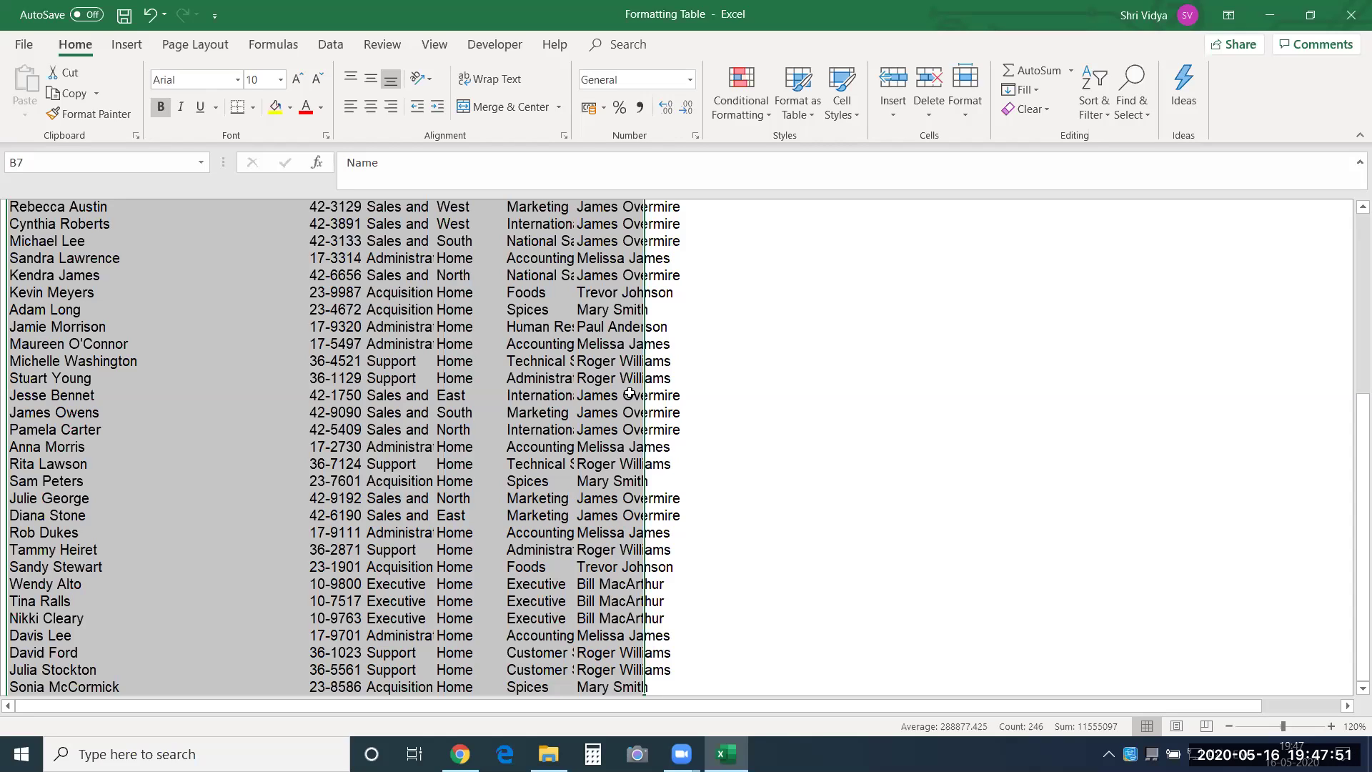
key("alt")
key("o")
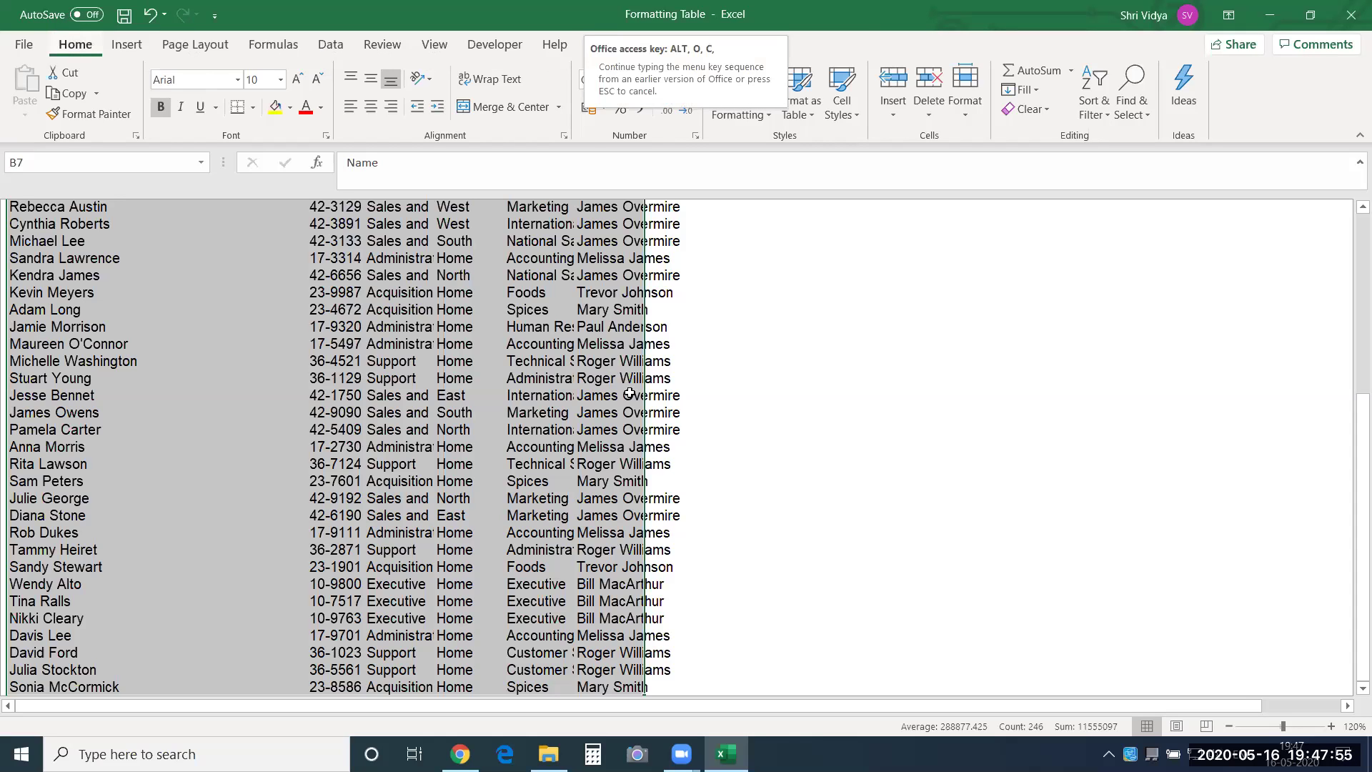
key("a")
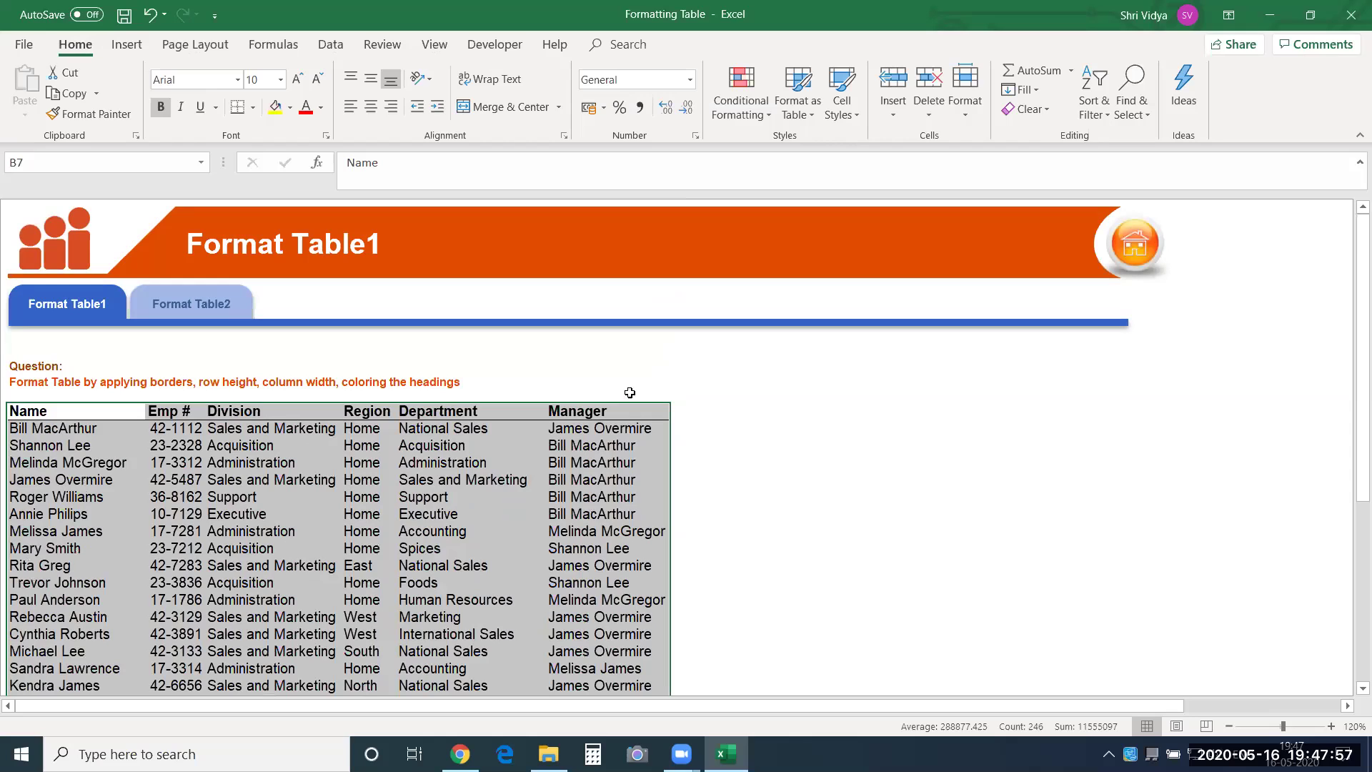
Enter the note "Alt O, C, A" in cell K9 beside the table.
left_click(934, 443)
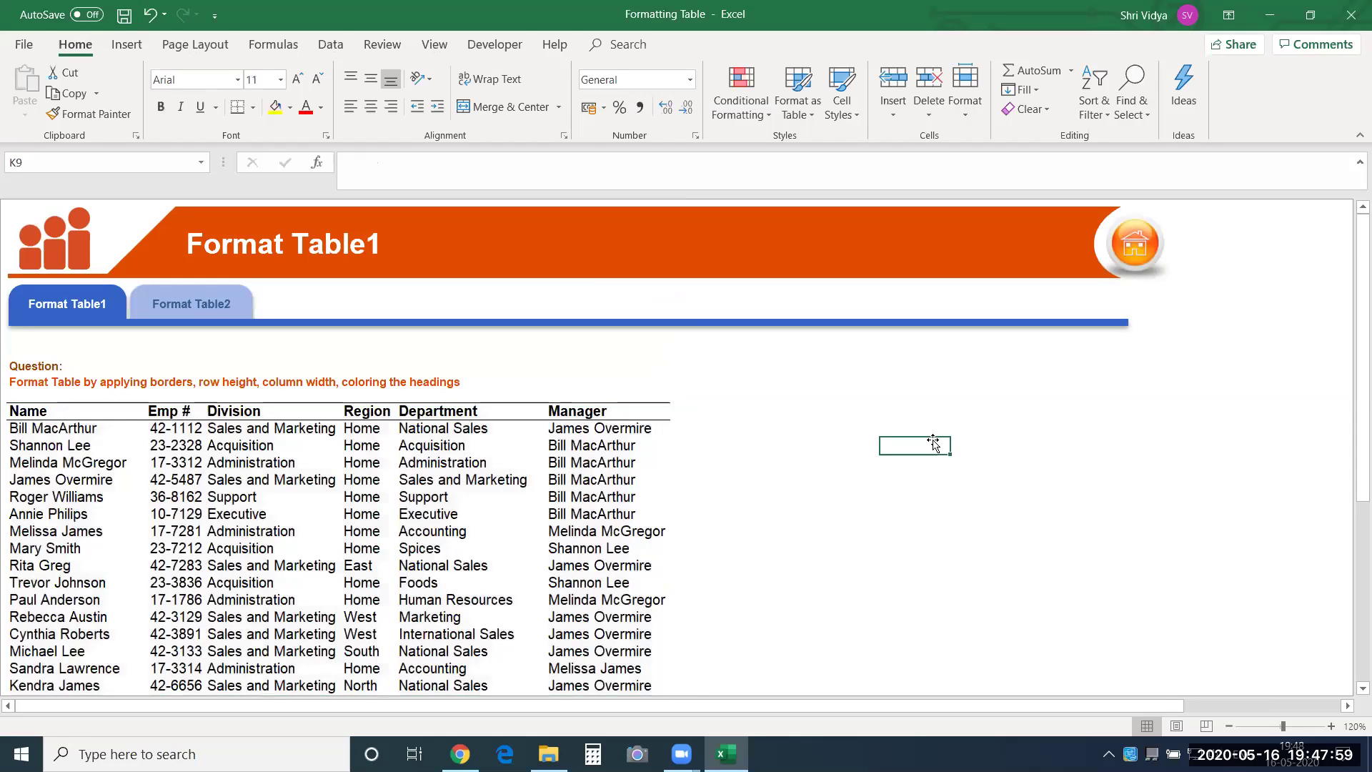
type("Al")
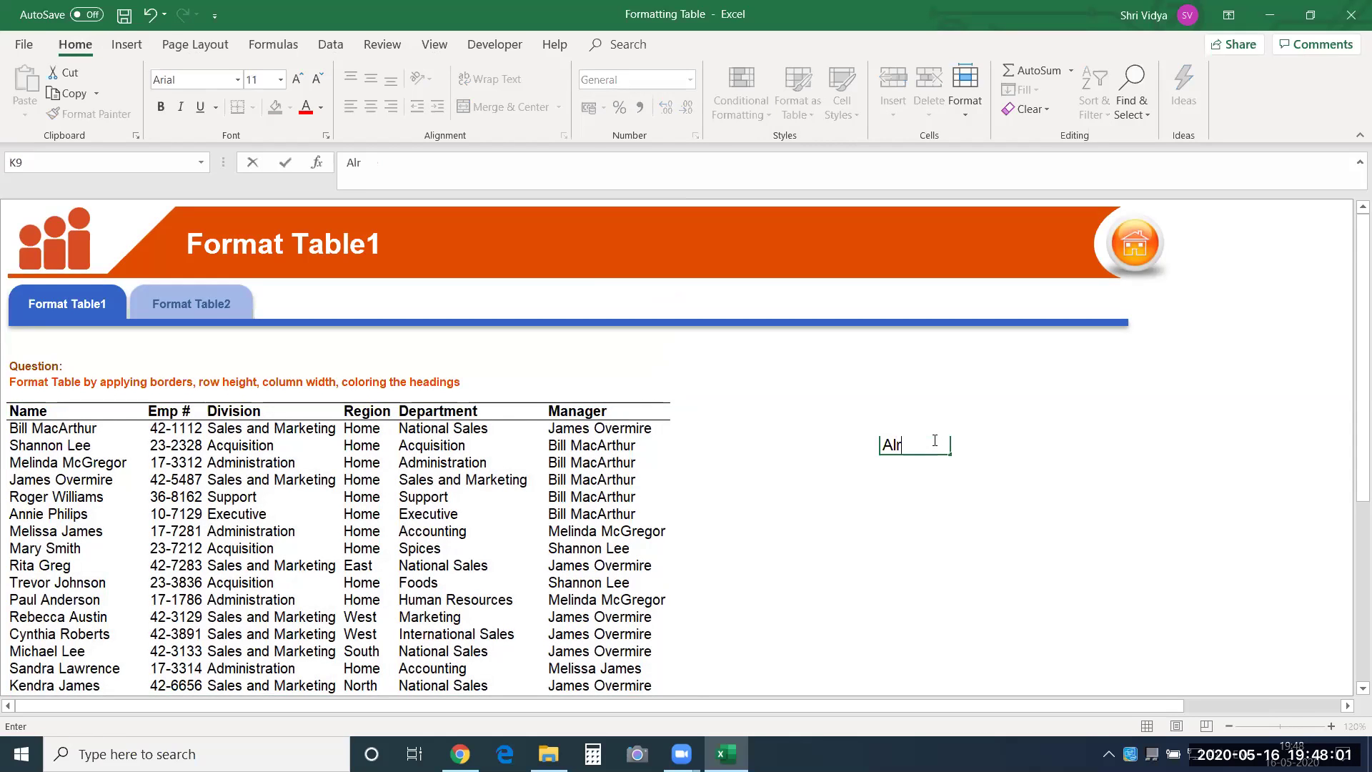
type("t O, C, A")
key("Return")
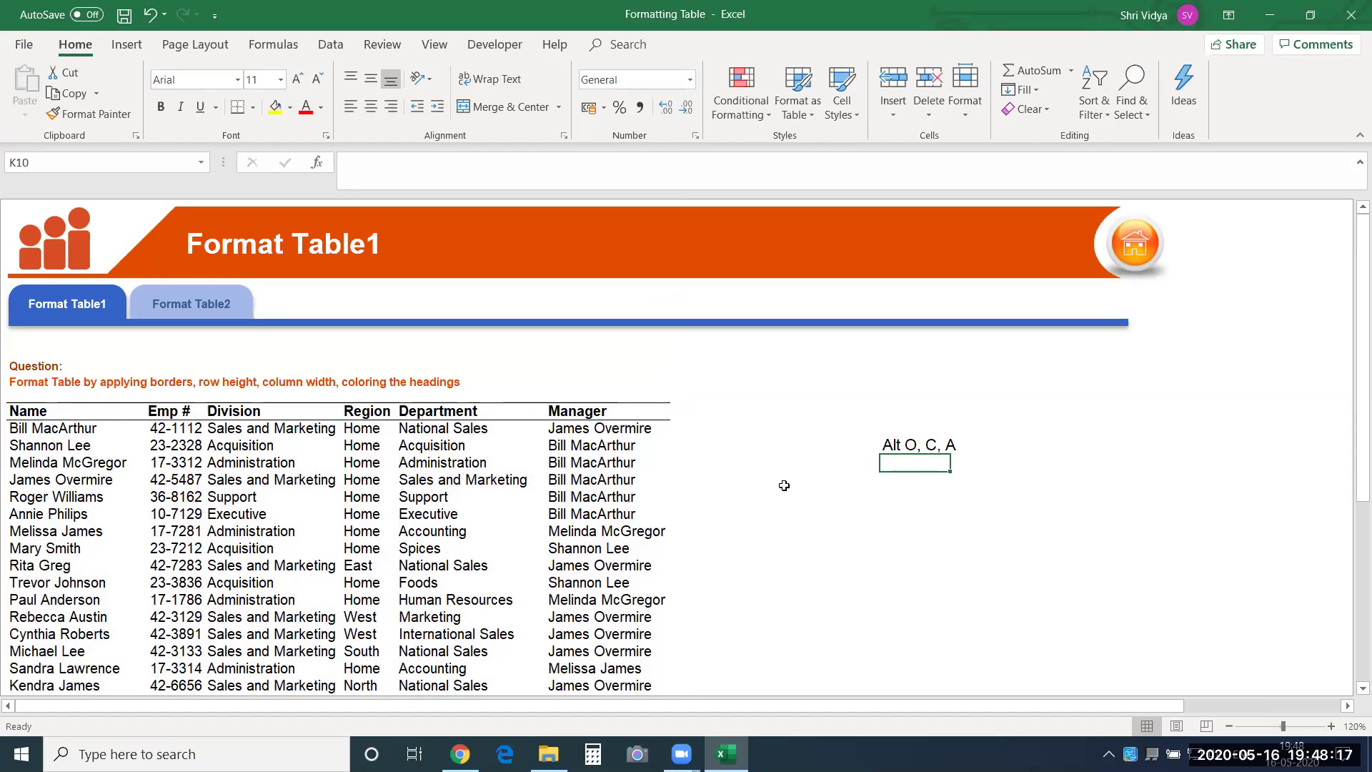
left_click(626, 528)
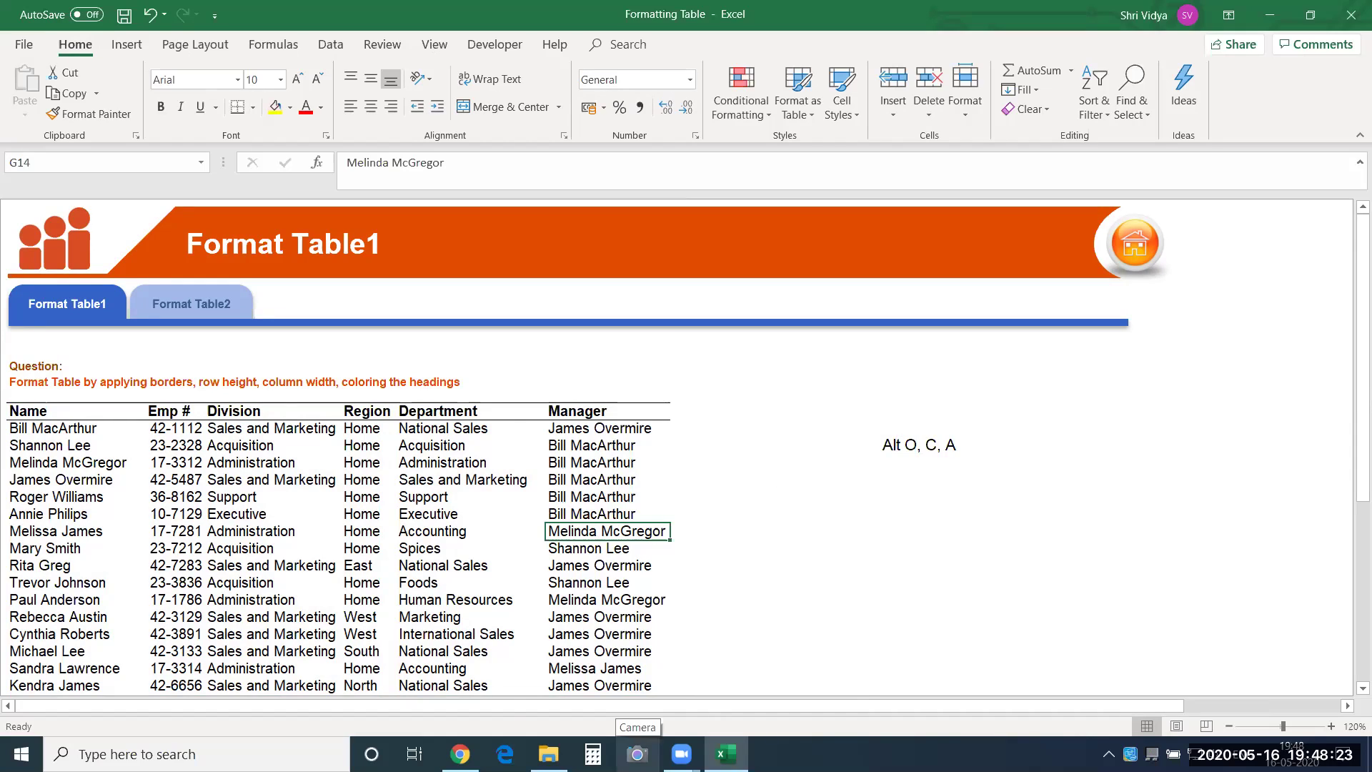
Delete the shortcut note from cell K9.
left_click(914, 446)
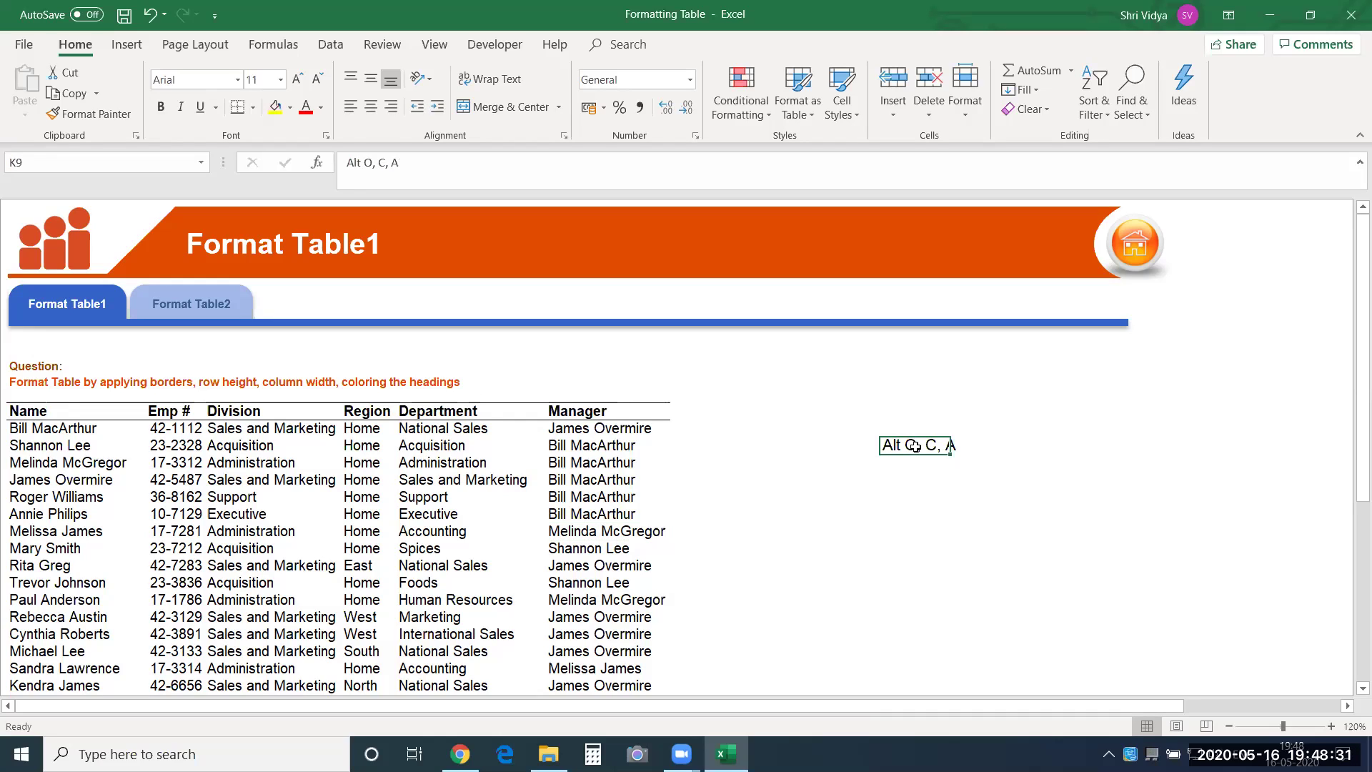
key("Delete")
left_click(177, 498)
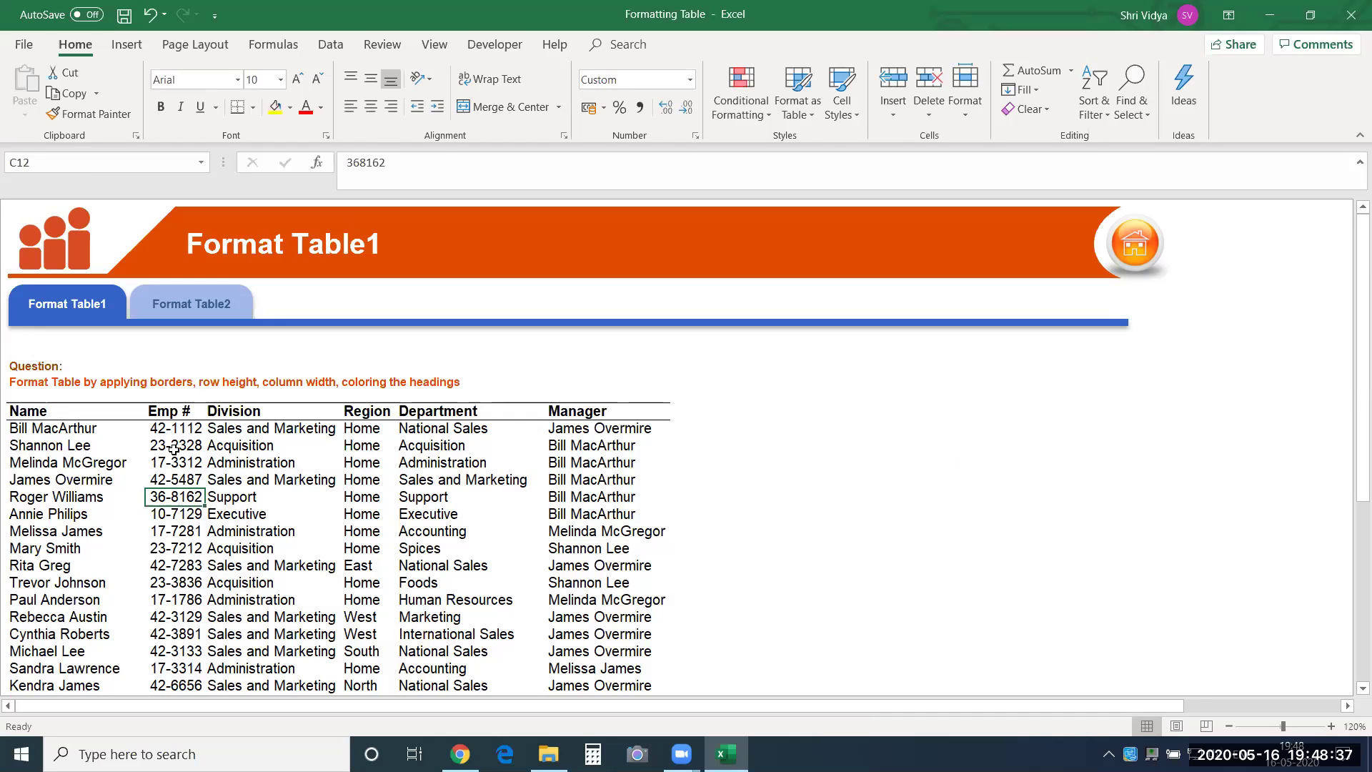
Set the Name column's width to 25.
left_click(76, 411)
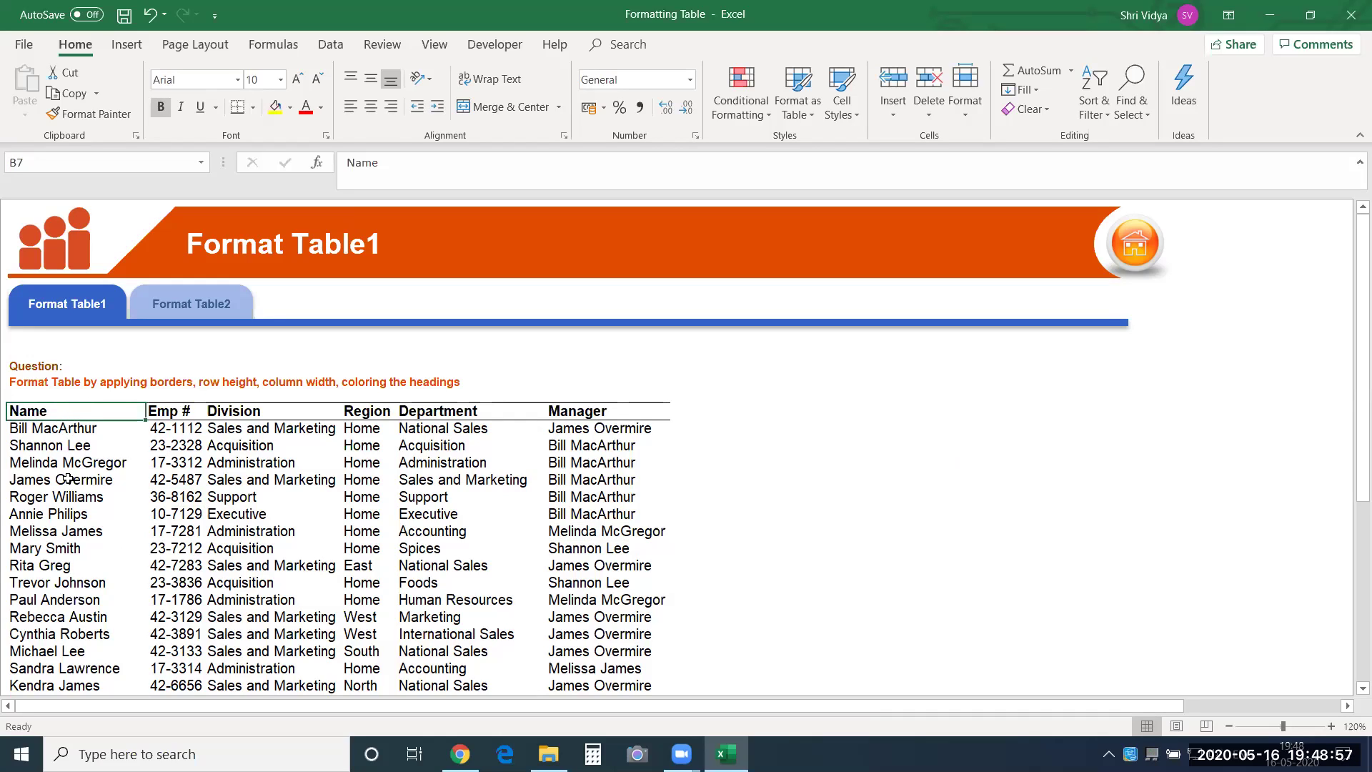
key("alt")
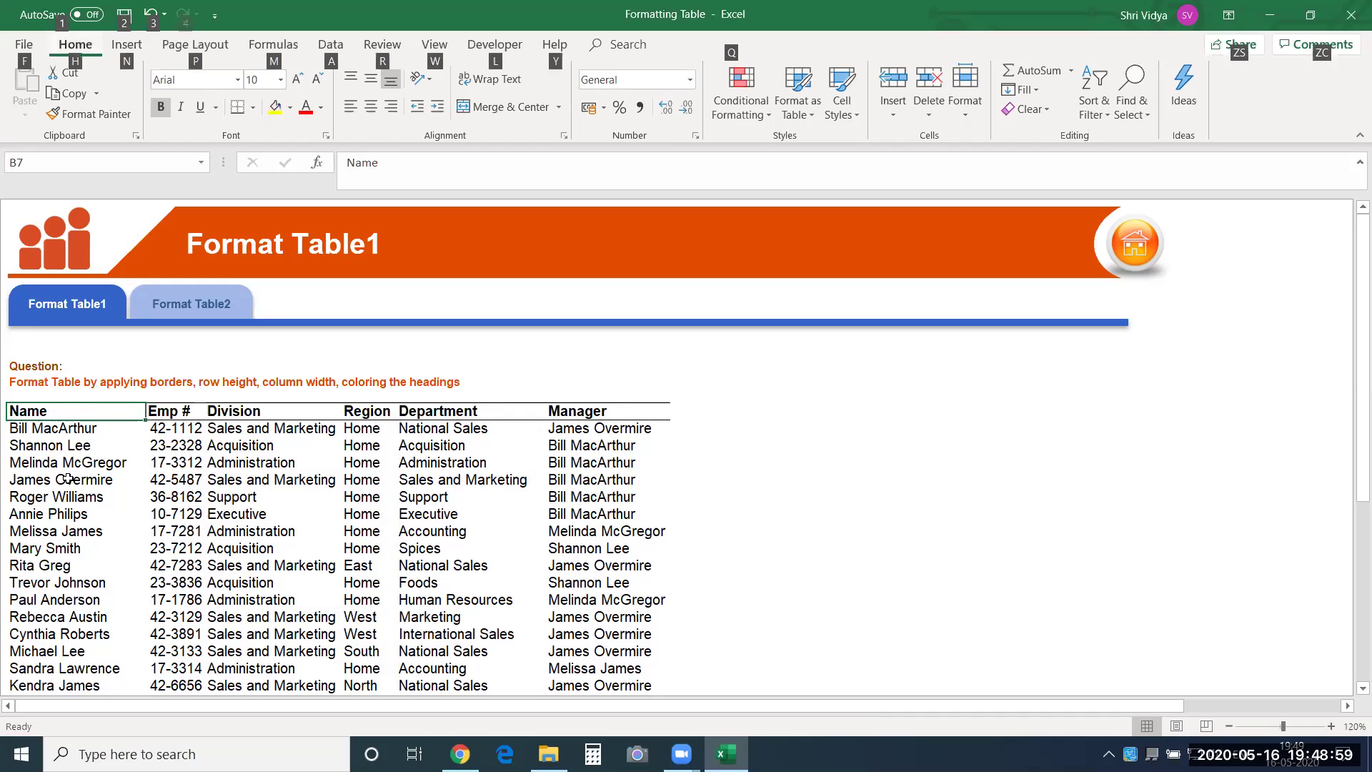
key("o")
key("w")
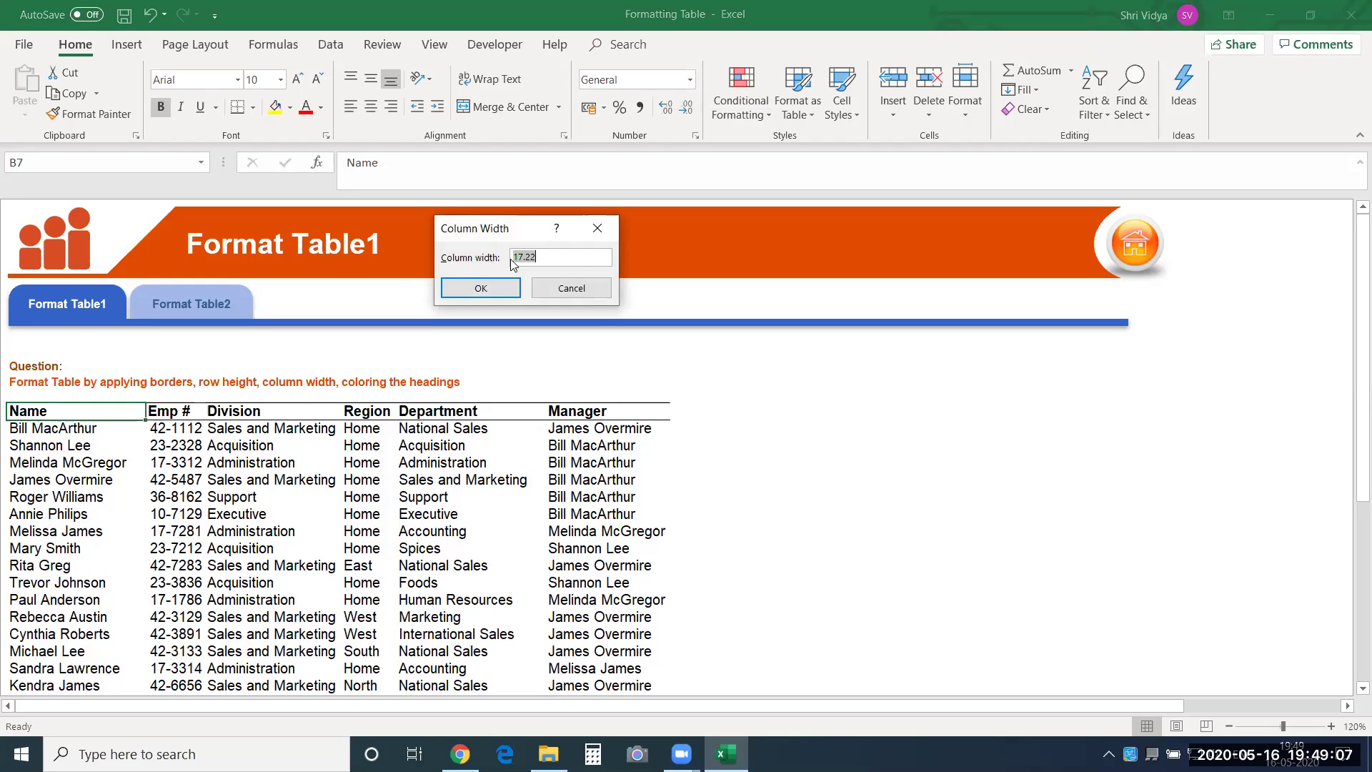
key("BackSpace")
type("25")
left_click(494, 286)
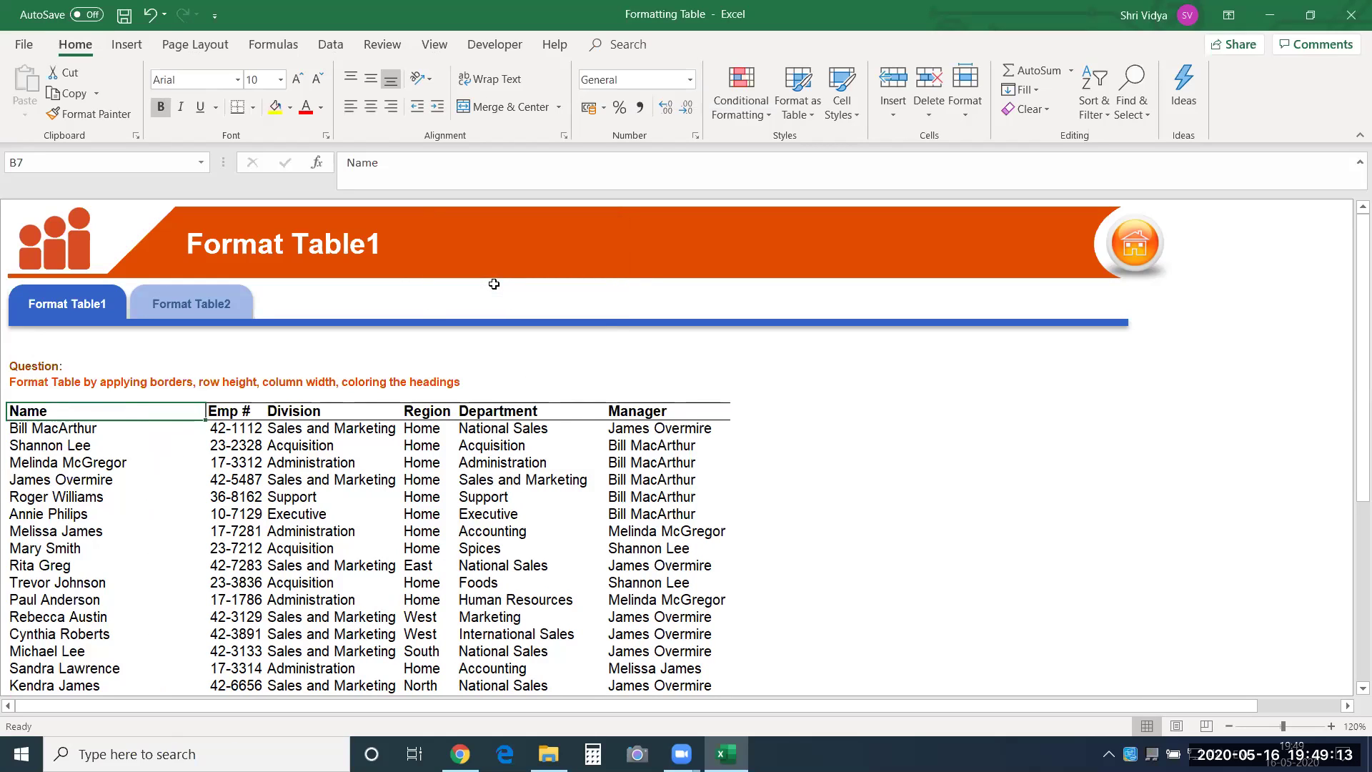
Look through the header cells from Name to Manager and back, comparing the column widths.
key("Right")
key("Right")
key("Right")
key("Right")
key("Right")
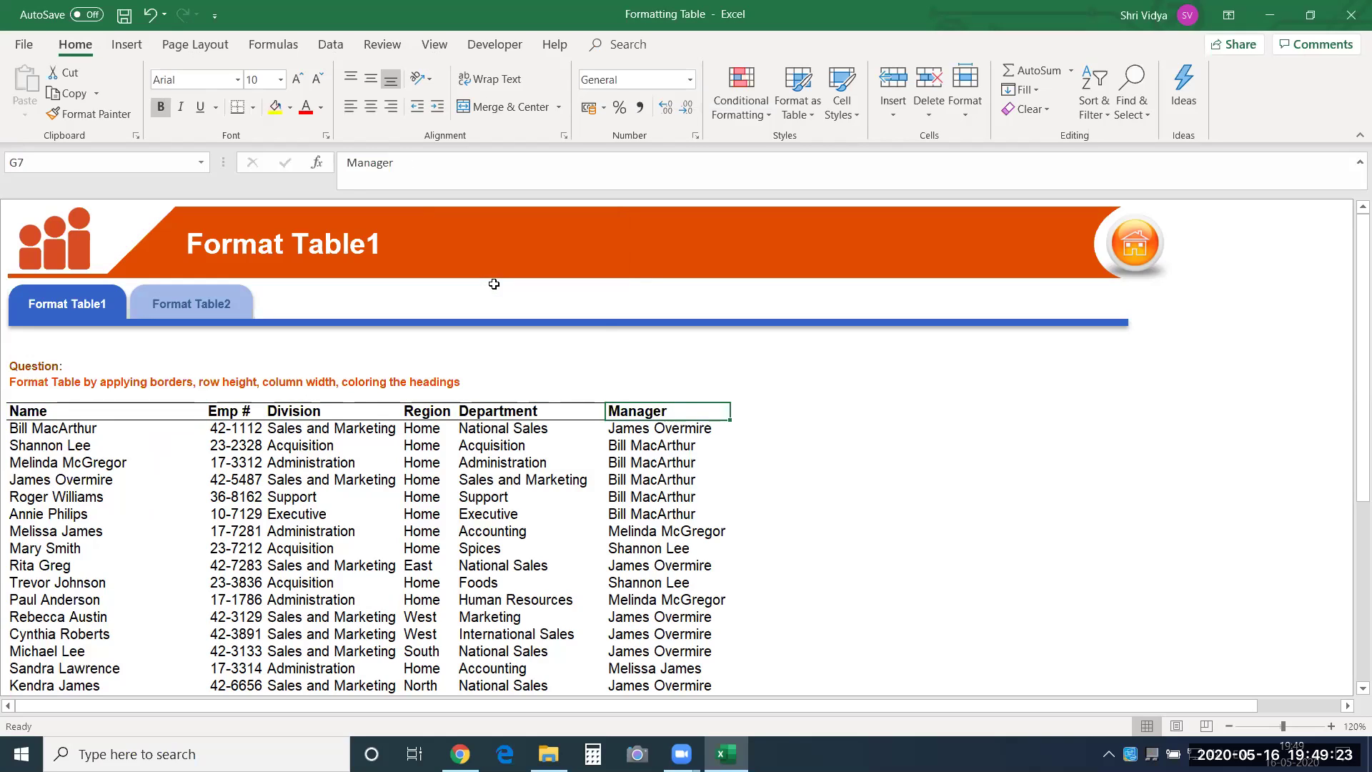
key("Left")
key("Left")
key("Left")
key("Left")
key("Left")
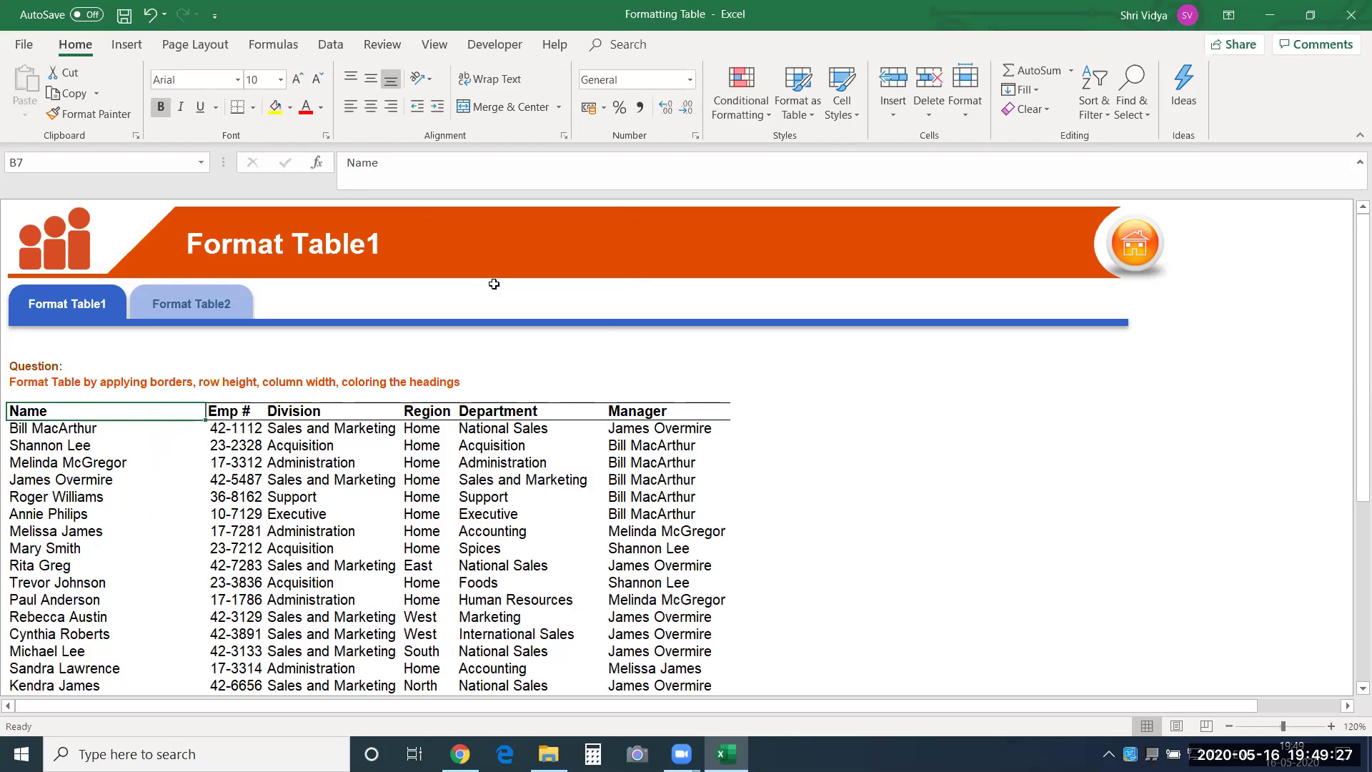
Repeat the column width of 25 on the Division, Department and Manager columns.
key("Right")
key("Right")
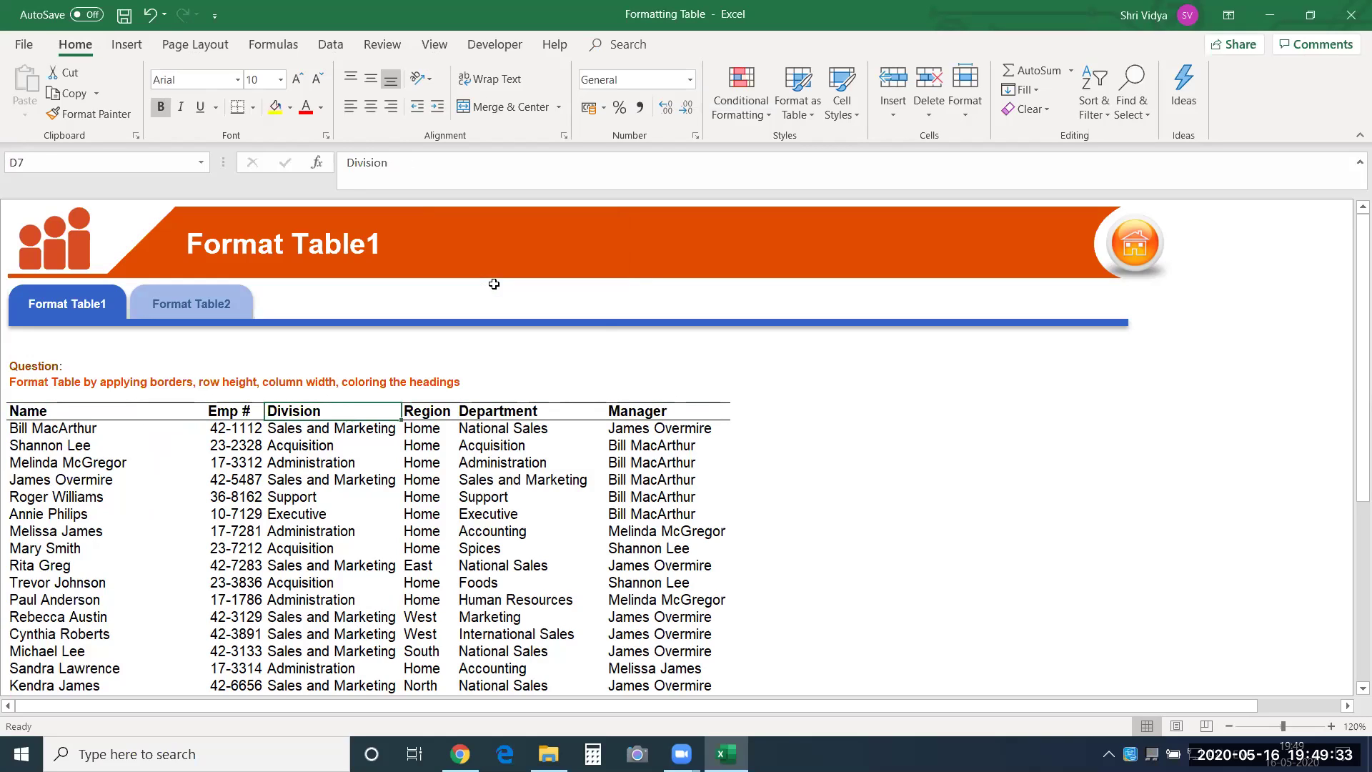
key("F4")
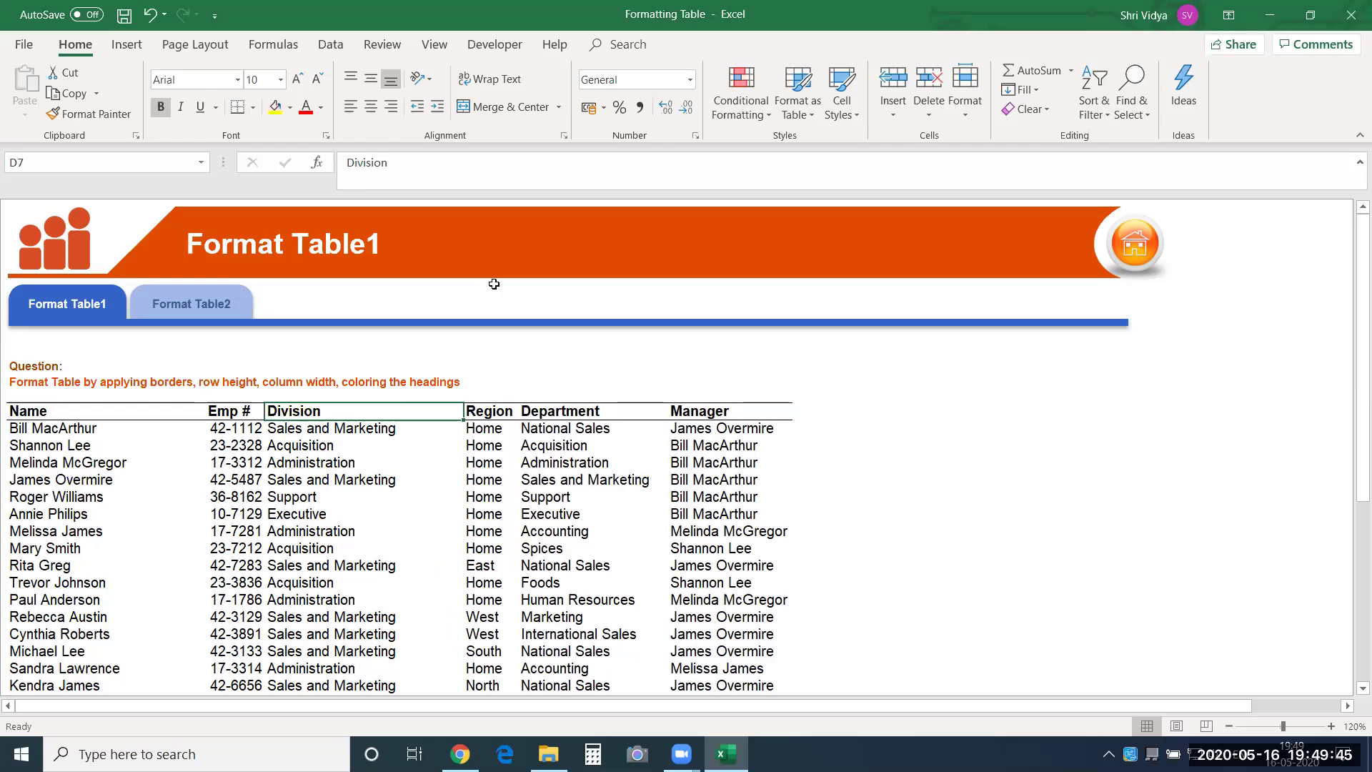
key("Right")
key("Right")
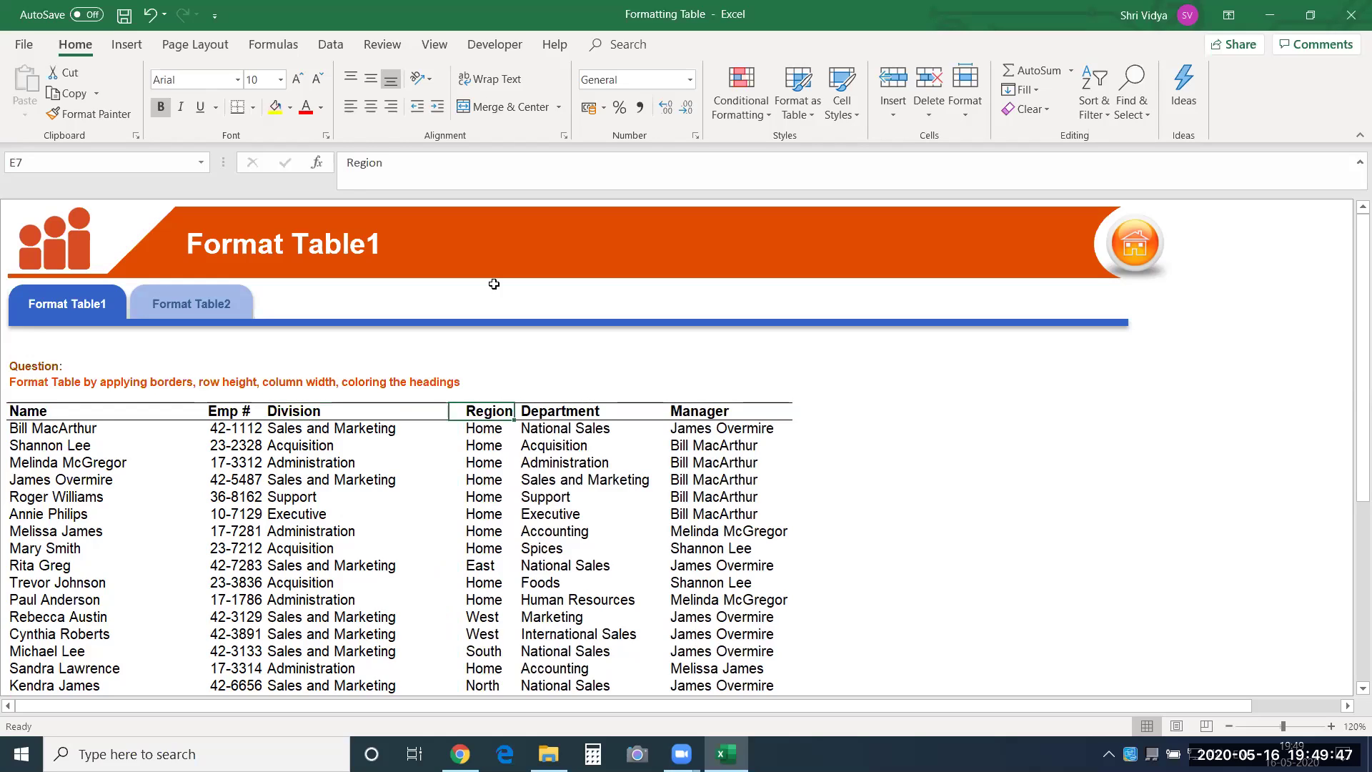
key("shift+Right")
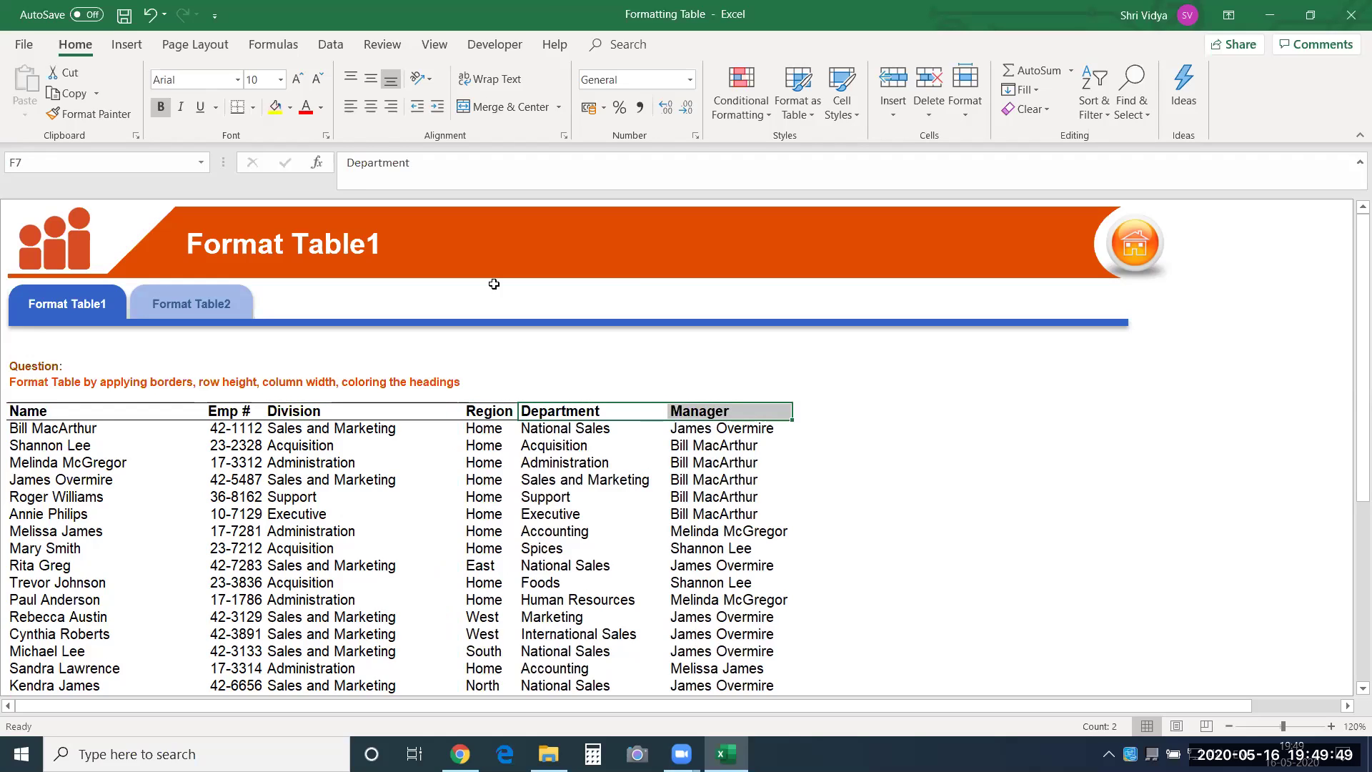
key("F4")
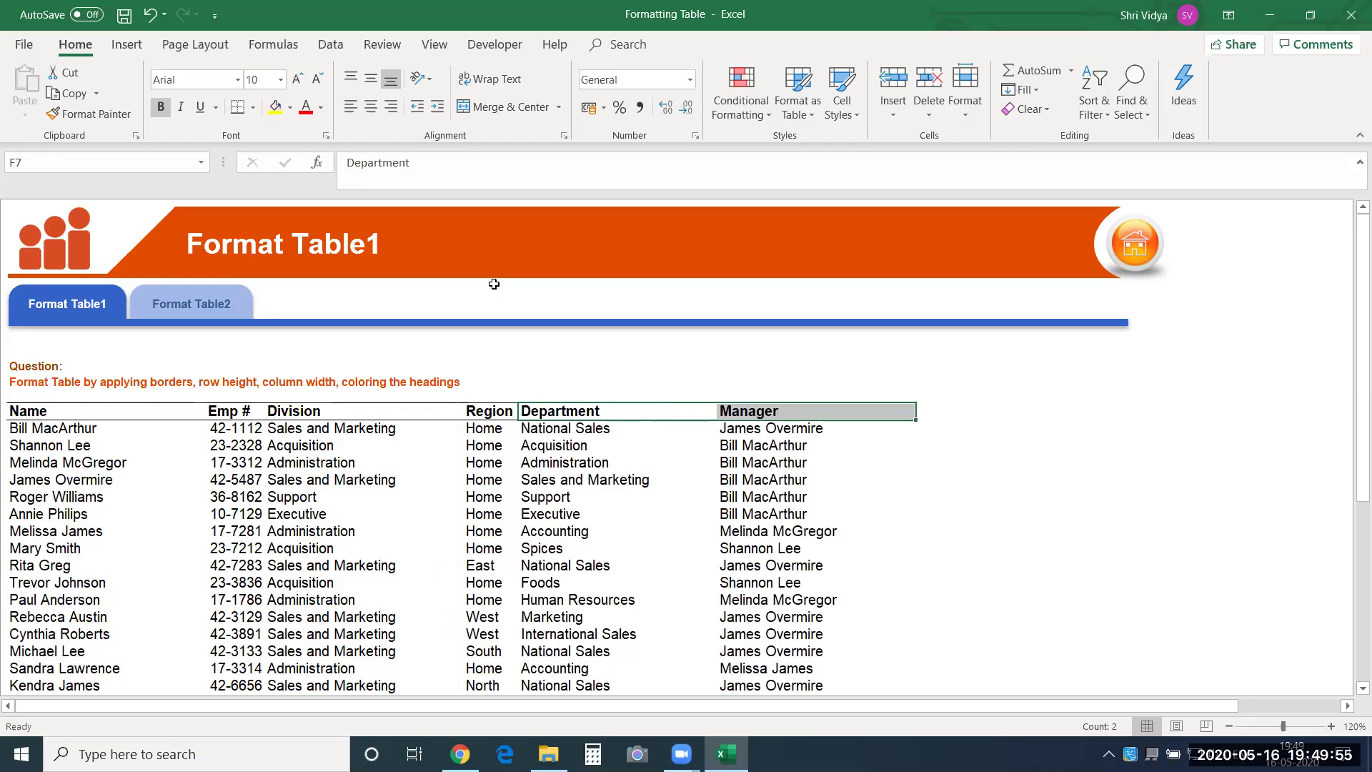
Set the Emp # column's width to 10.
key("Left")
key("Left")
key("Left")
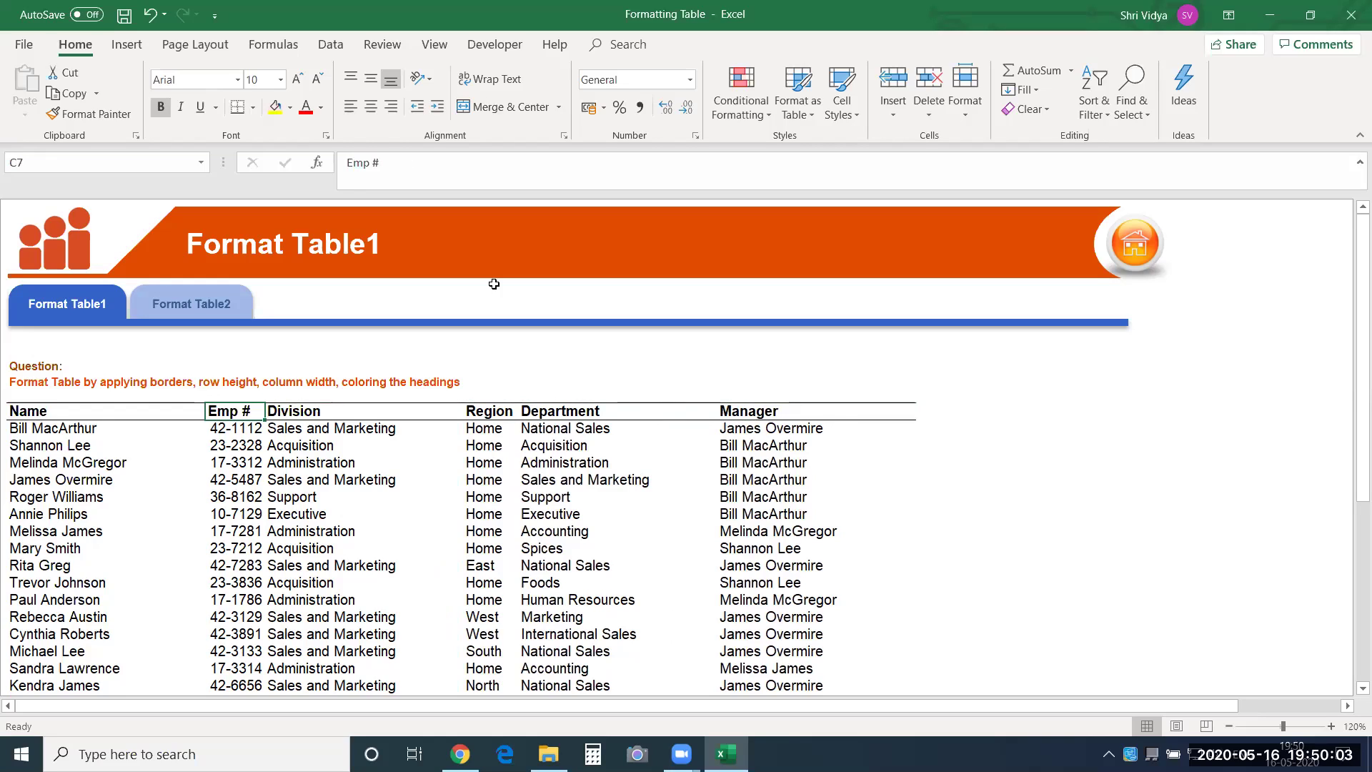
key("alt+h")
key("o")
key("w")
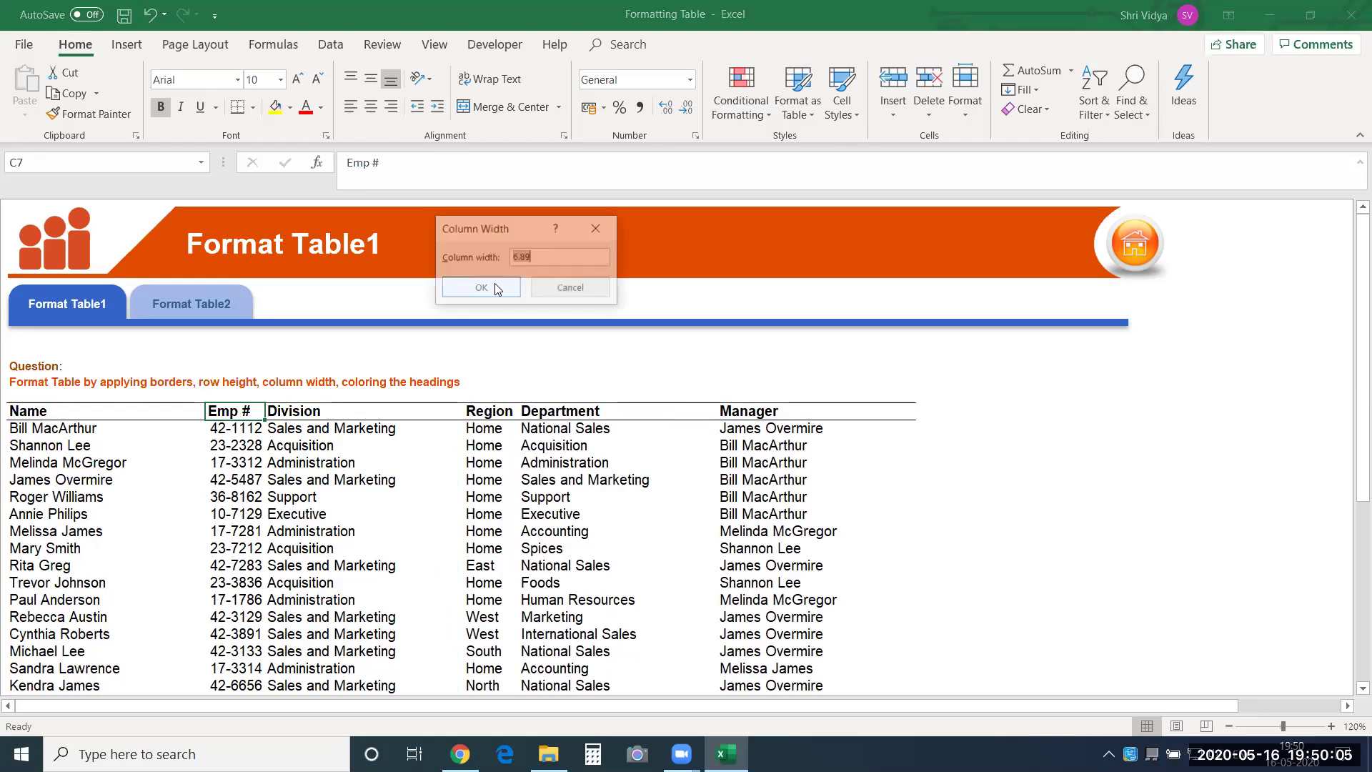
type("10")
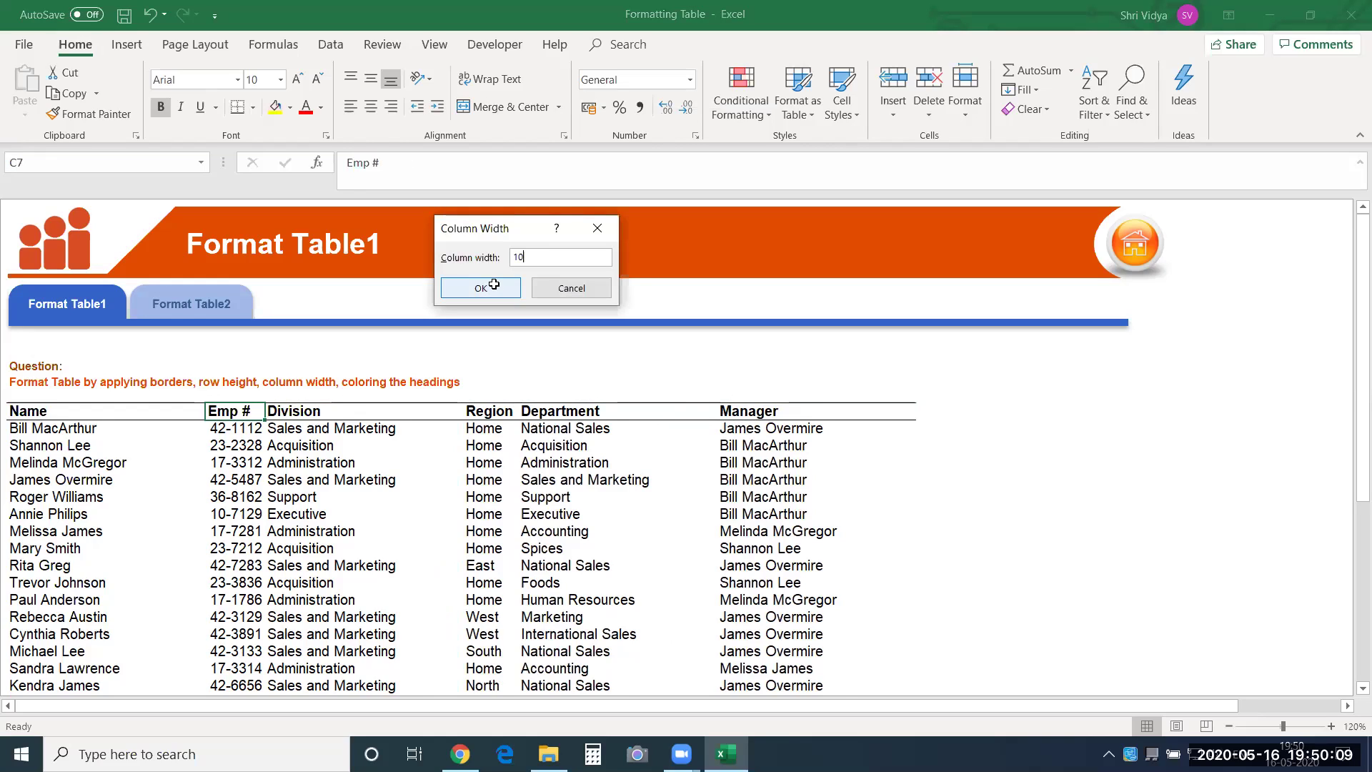
left_click(497, 288)
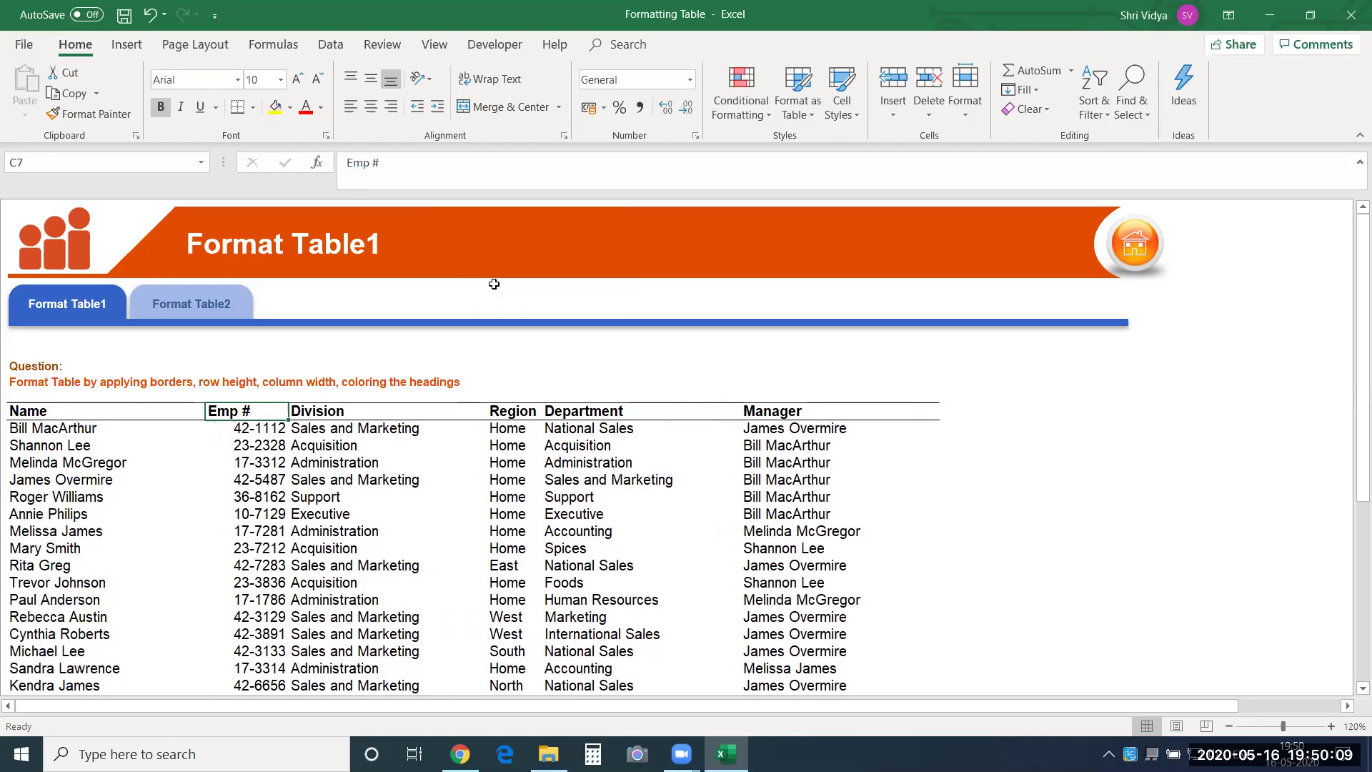
Repeat the column width of 10 on the Region column and return to the Name header.
key("Right")
key("Right")
key("Right")
key("Left")
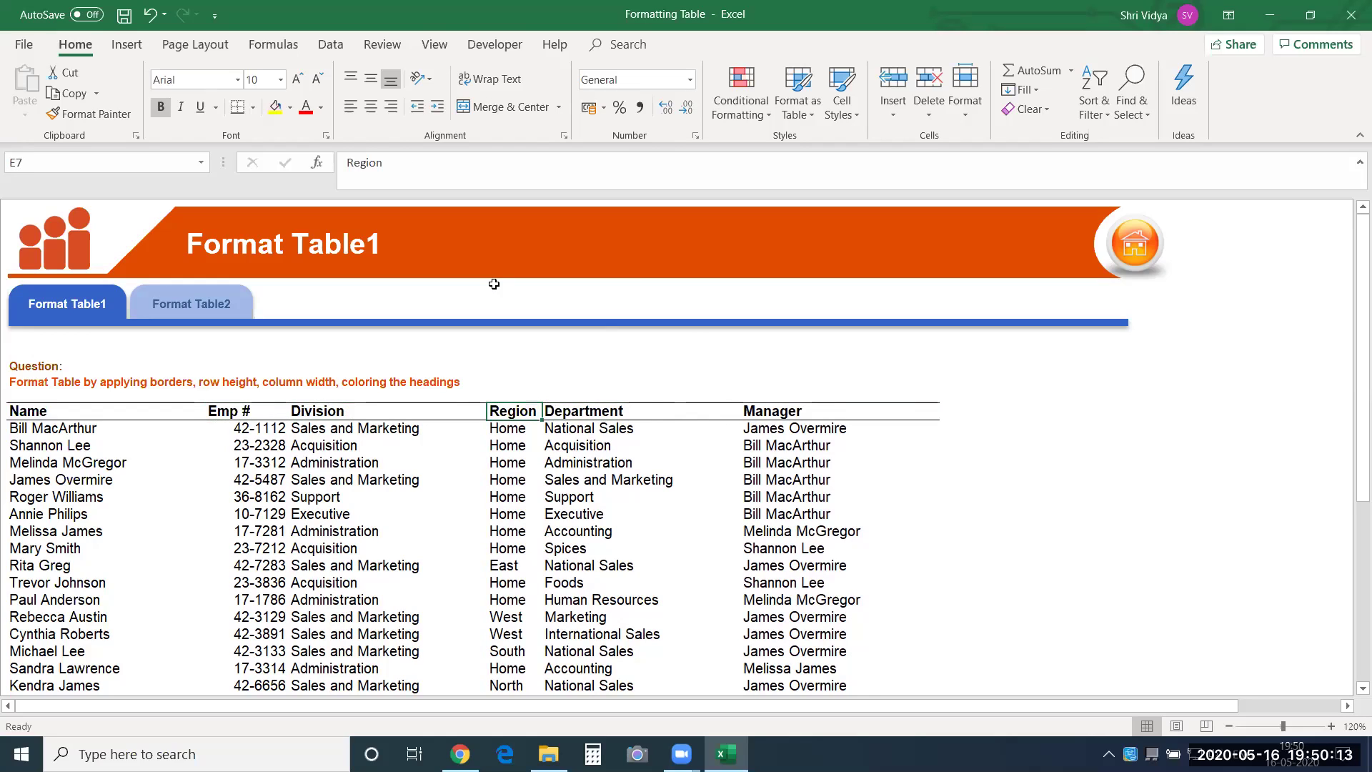
key("F4")
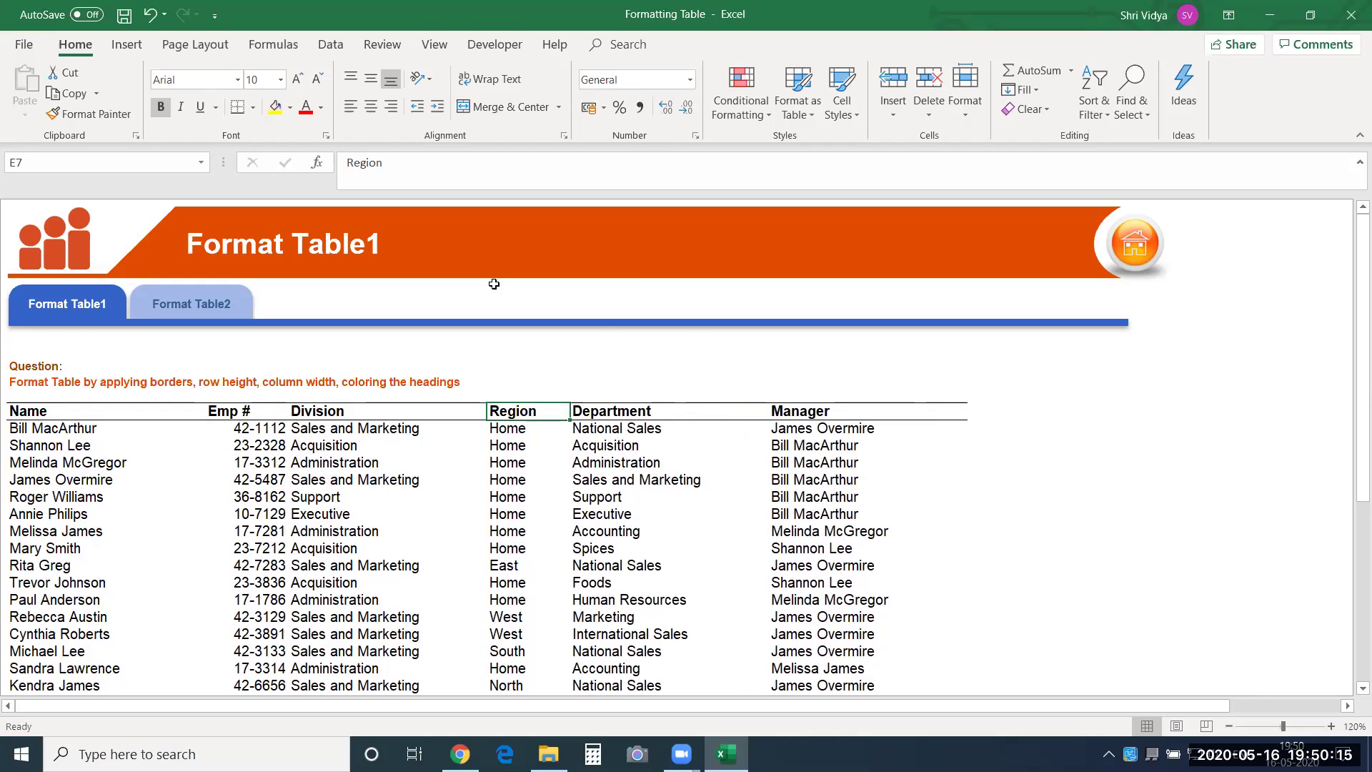
key("Left")
key("Left")
key("Left")
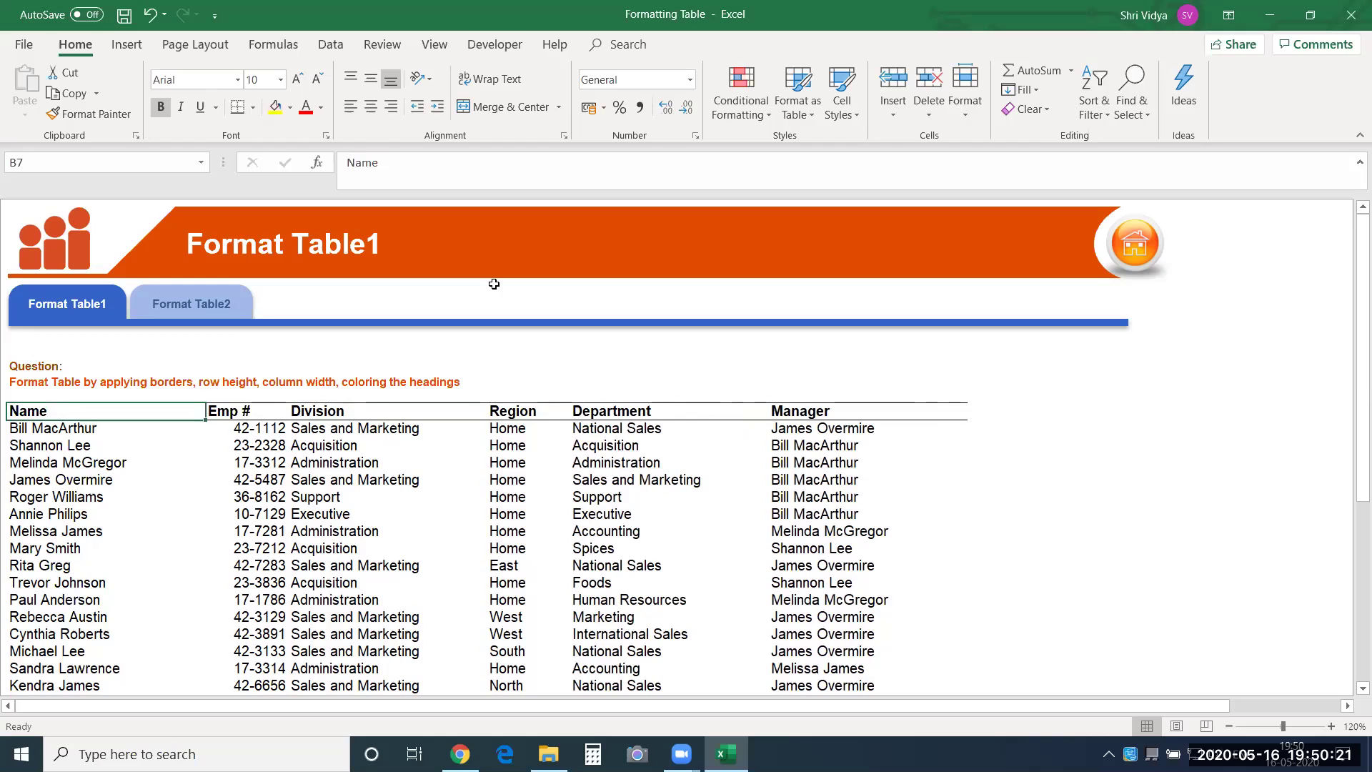
Look through the first rows below the Name header and return to it, comparing the row heights.
key("Down")
key("Down")
key("Down")
key("Down")
key("Down")
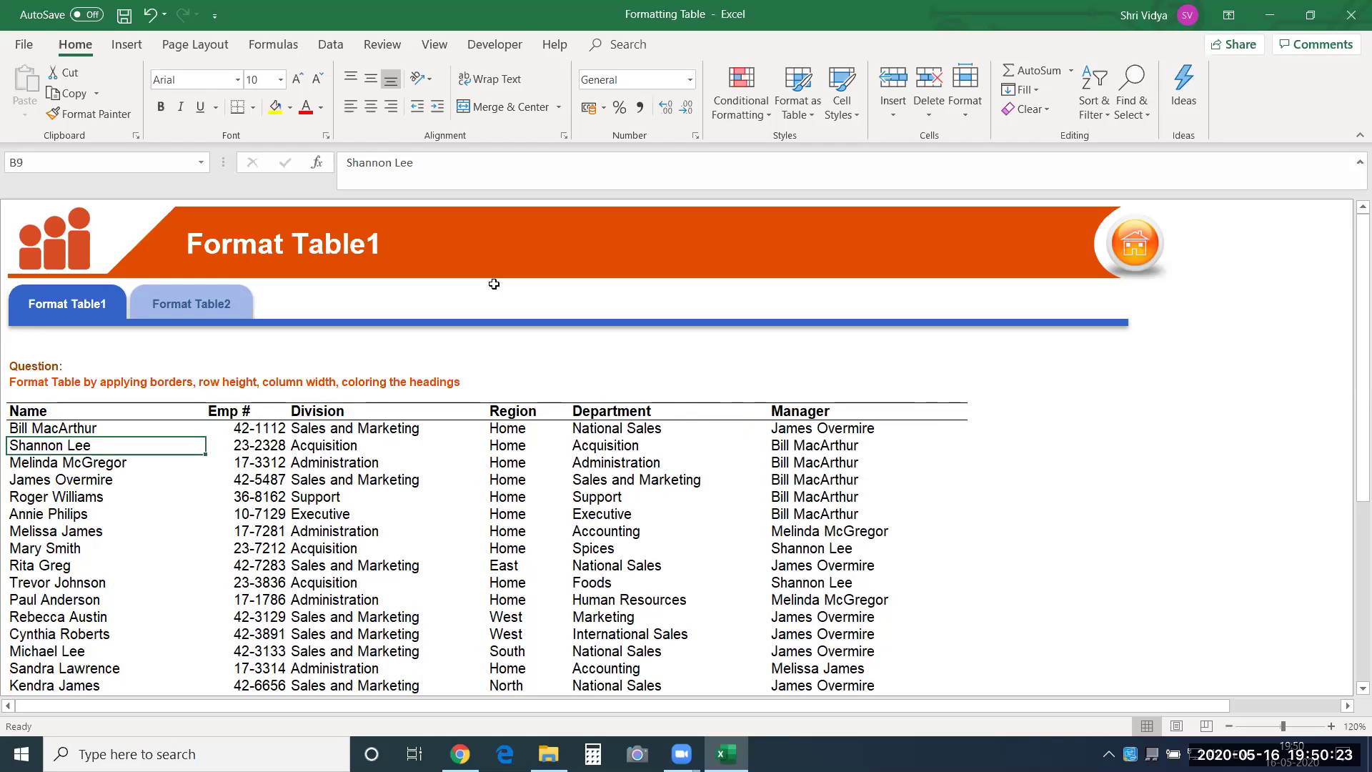
key("Up")
key("Up")
key("Up")
key("Up")
key("Up")
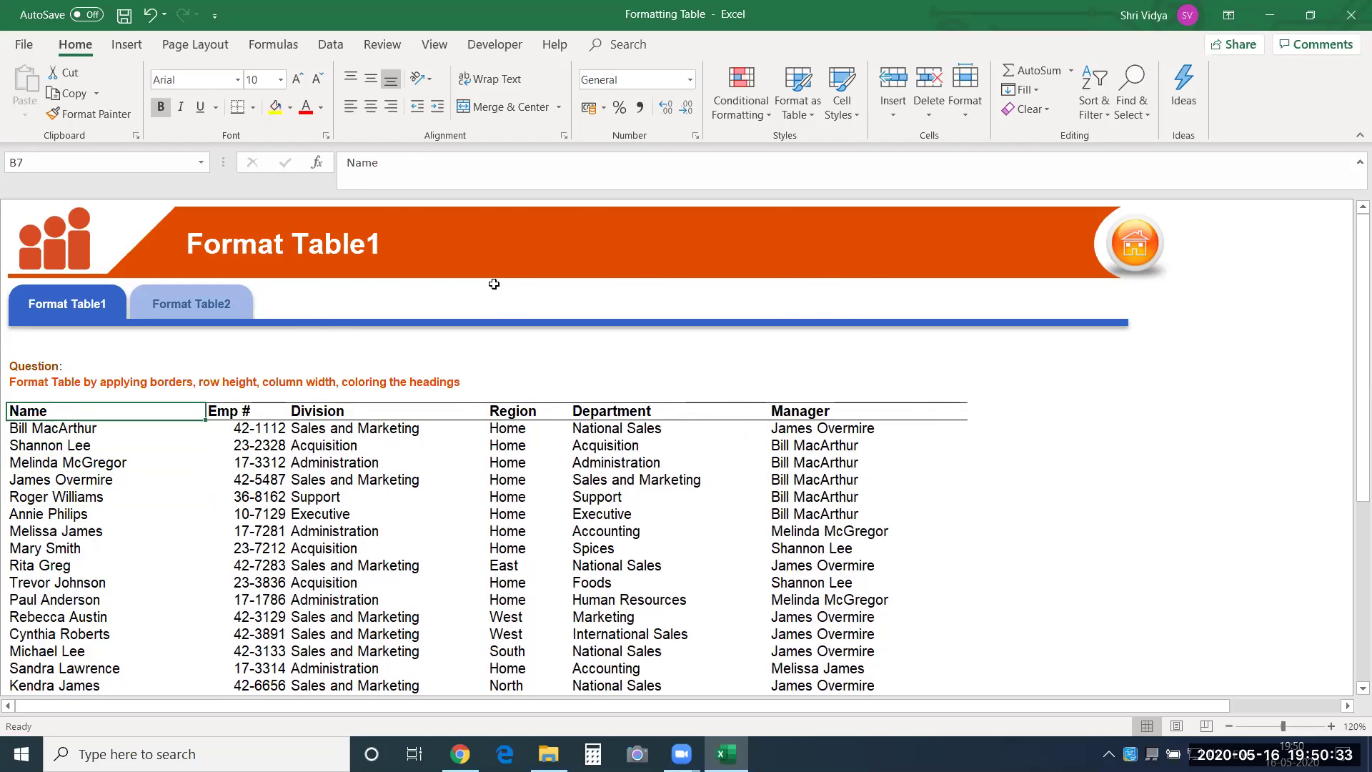
Set the row height to 18 for all table rows, from the Name header down to the last employee.
key("ctrl+shift+Down")
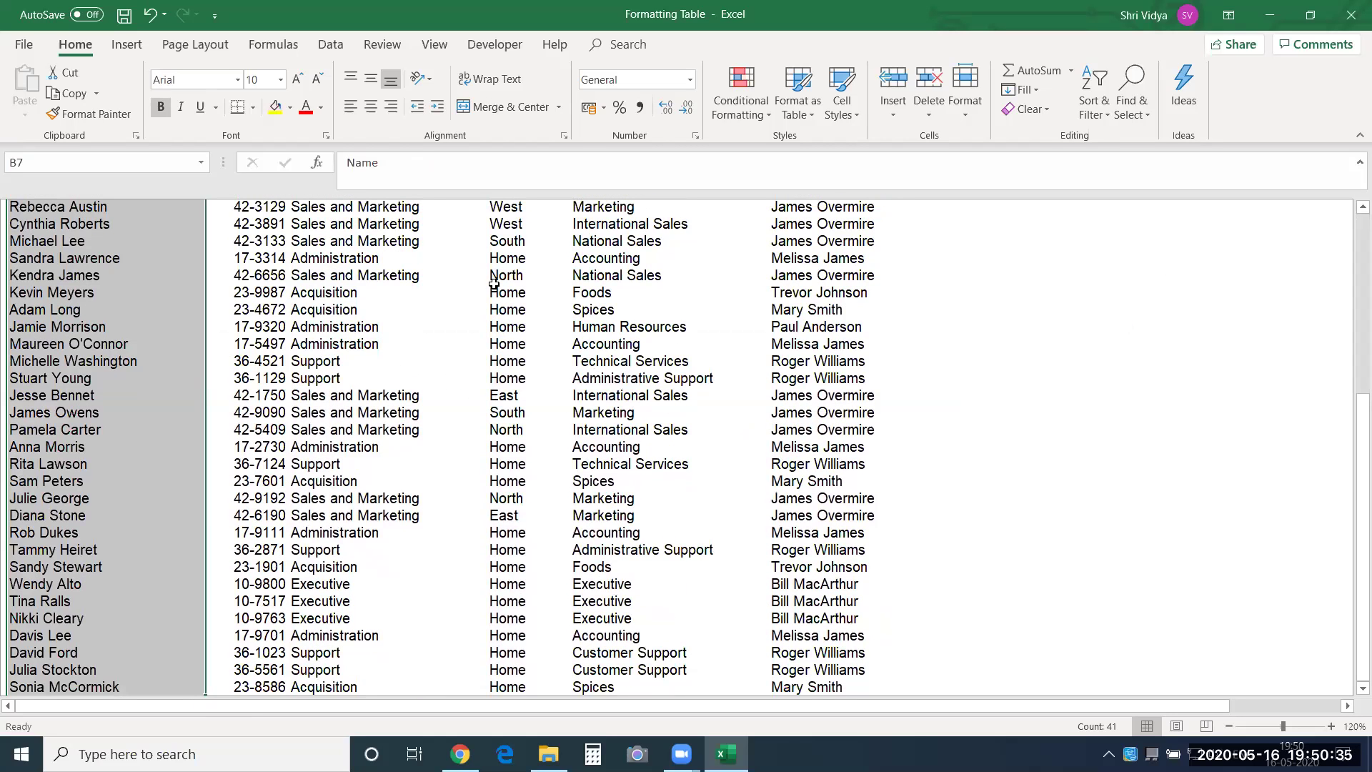
key("alt")
key("o")
key("r")
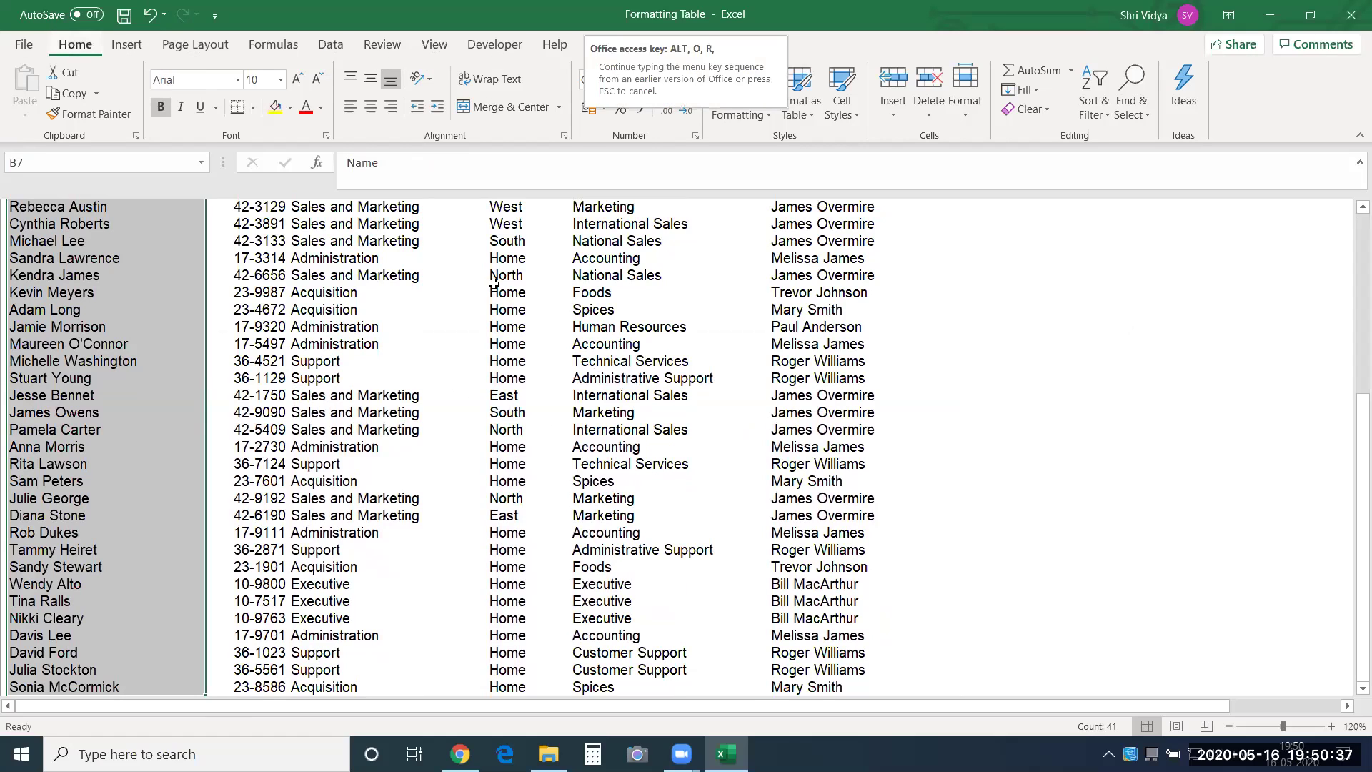
key("e")
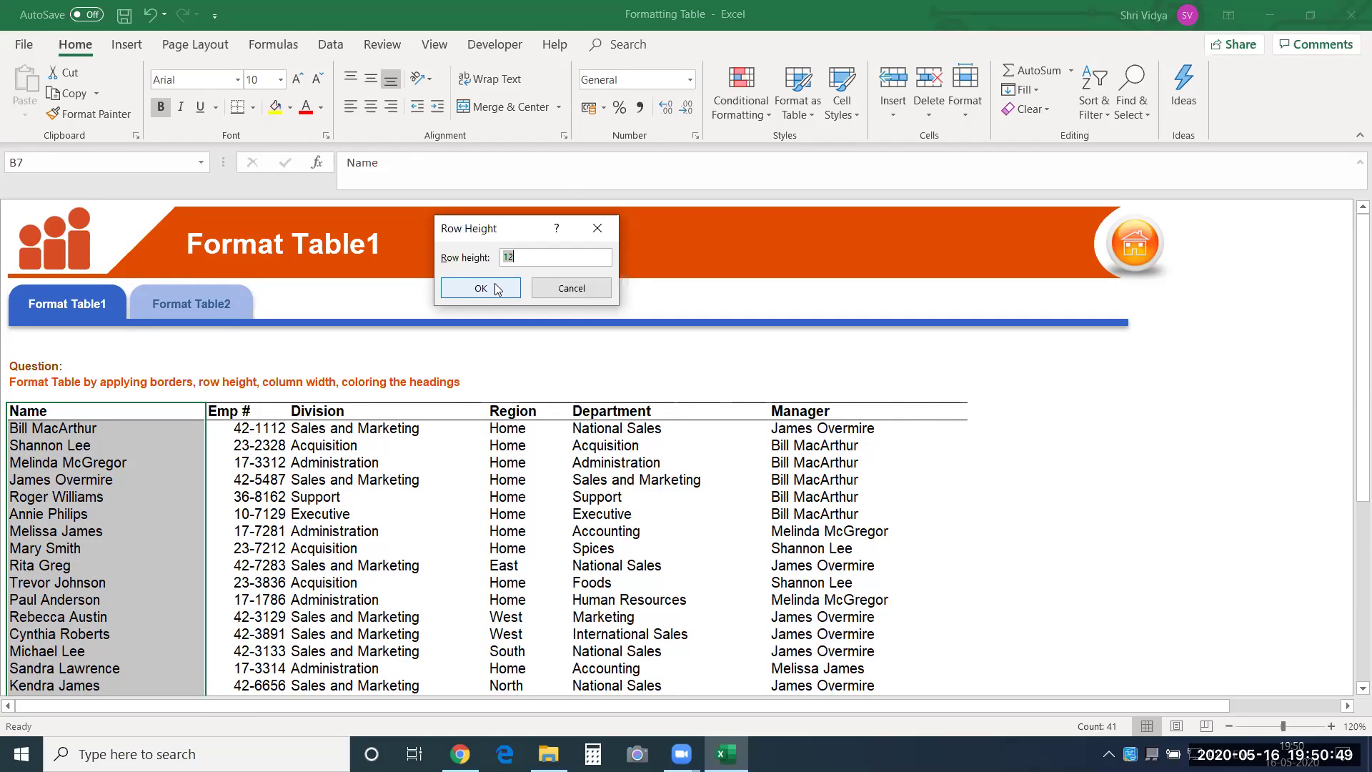
type("18")
left_click(496, 288)
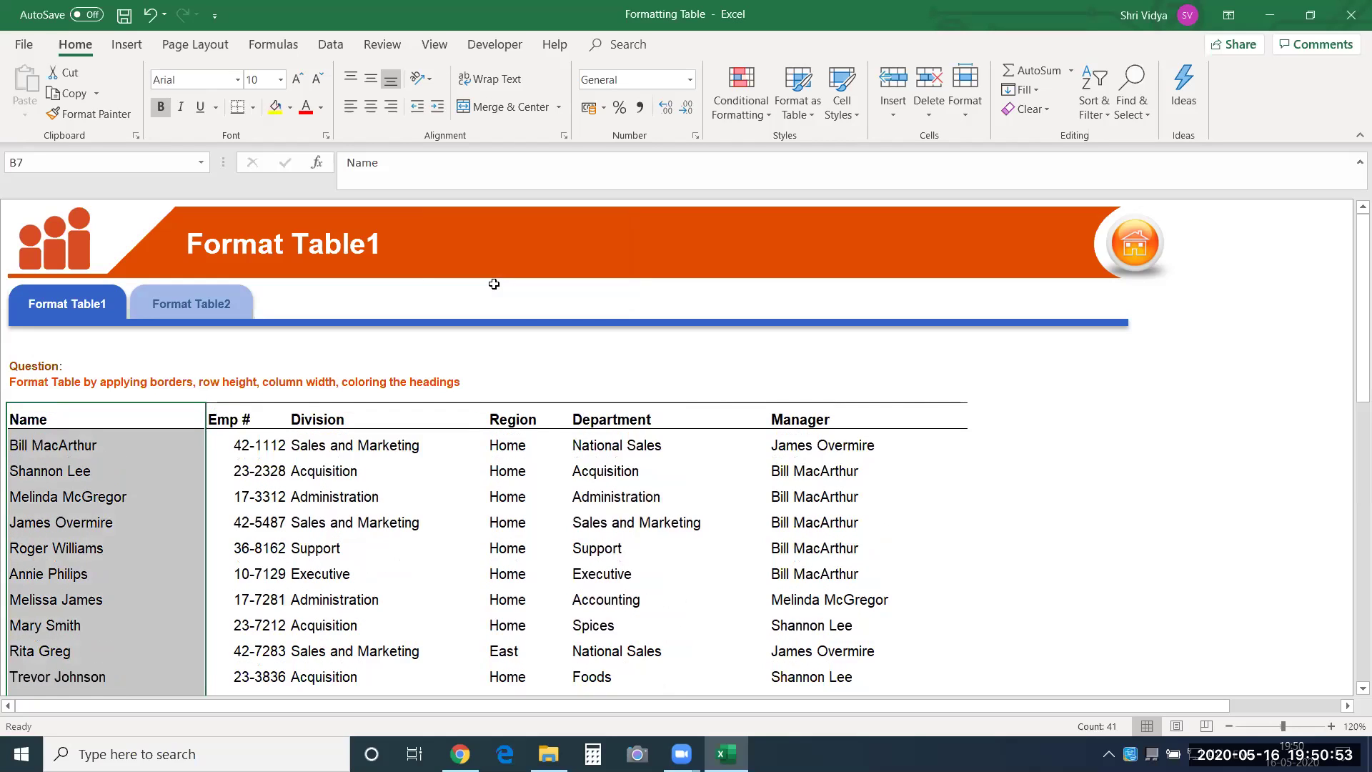
left_click(414, 524)
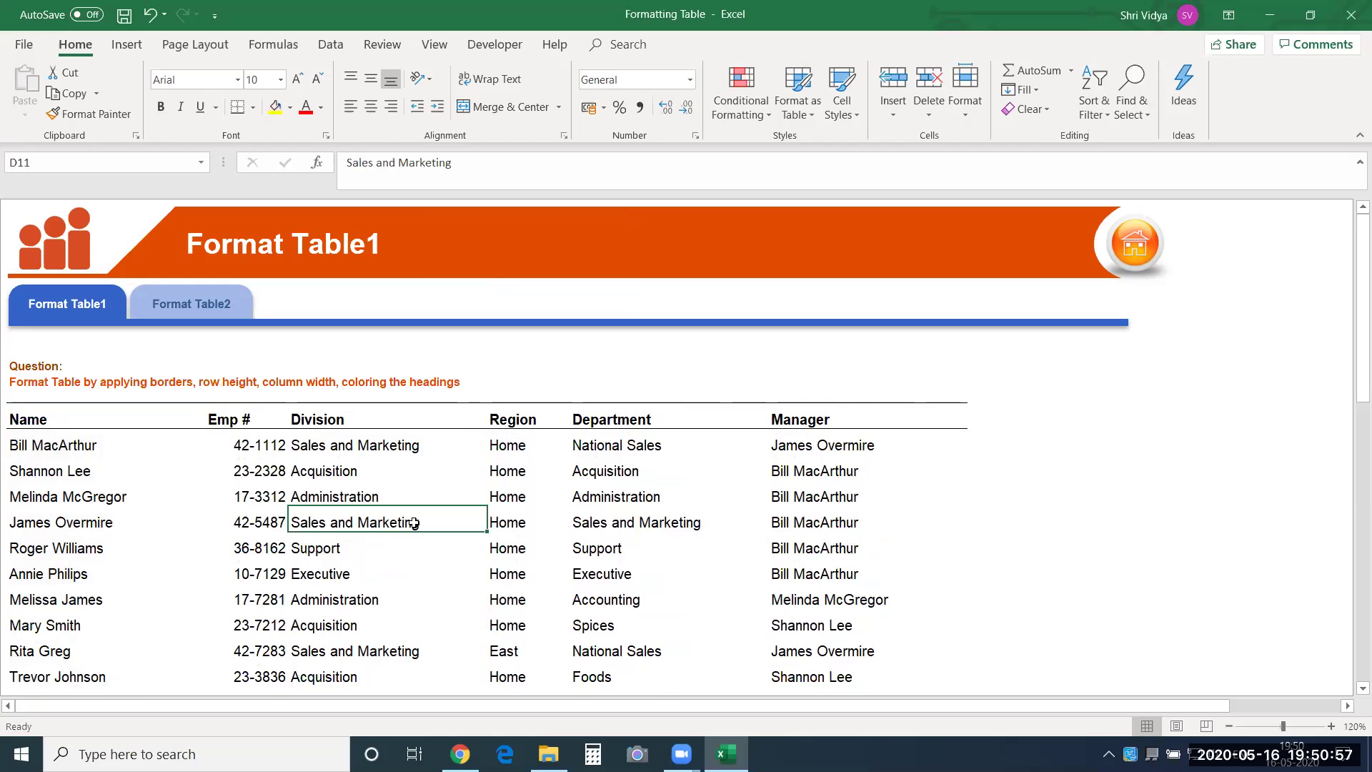
Set an orange, medium solid outline border around the whole employee table, including the header row.
left_click(141, 435)
left_click(74, 411)
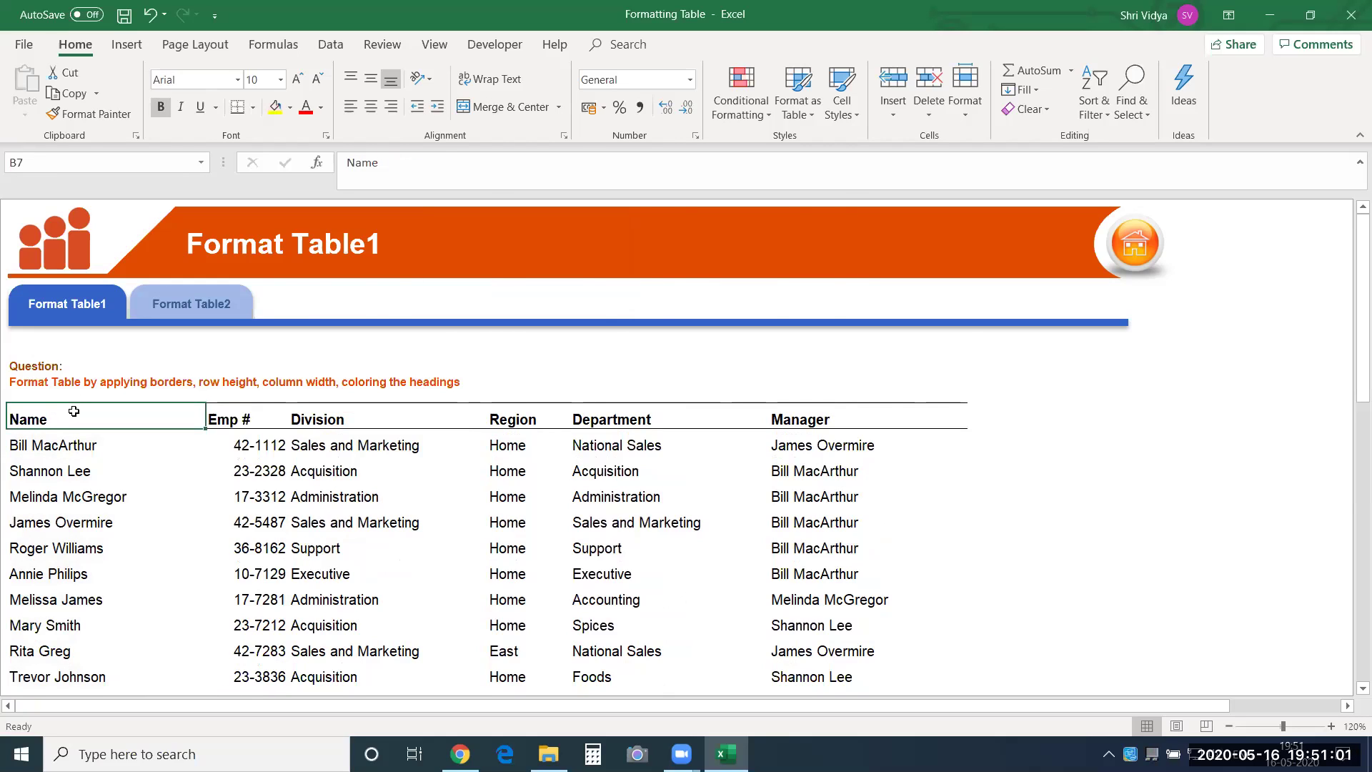
key("ctrl+shift+Down")
key("ctrl+shift+Right")
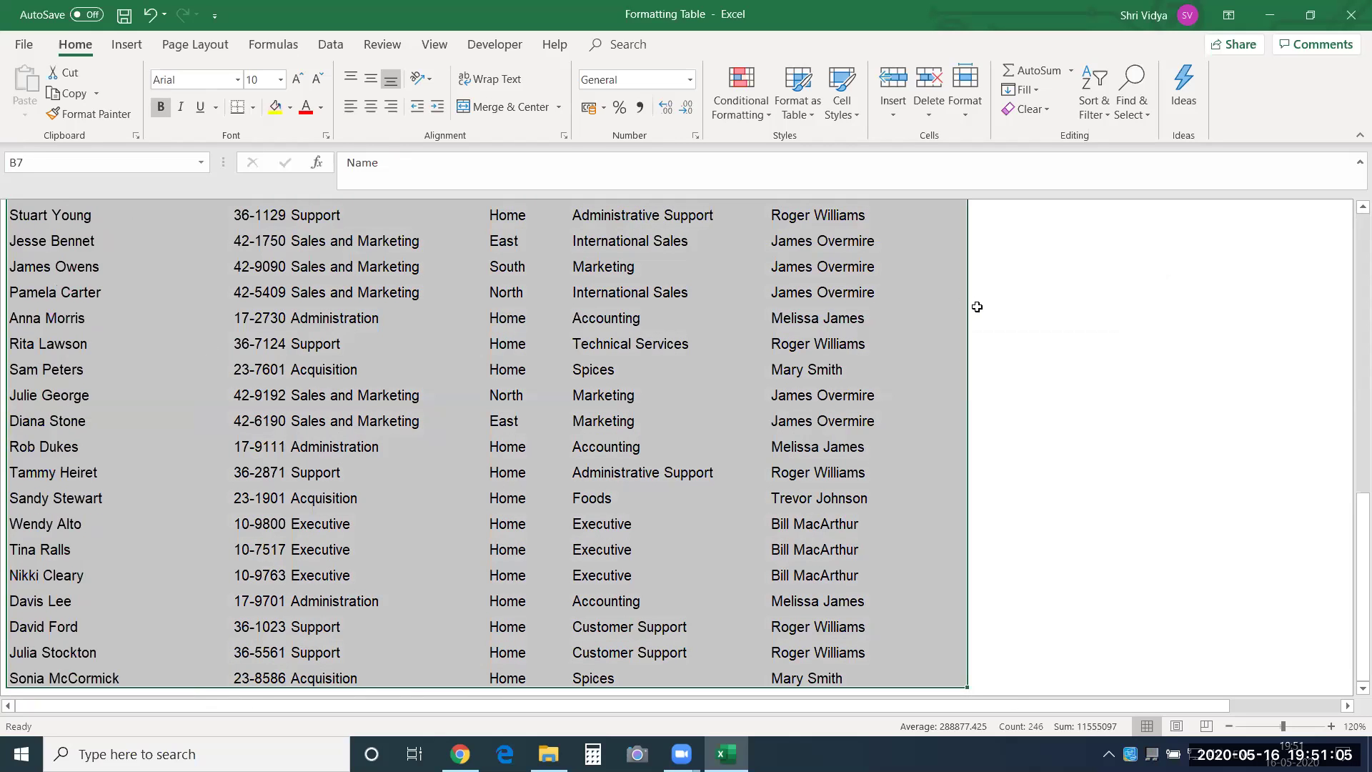
left_click_drag(1353, 519, 1350, 223)
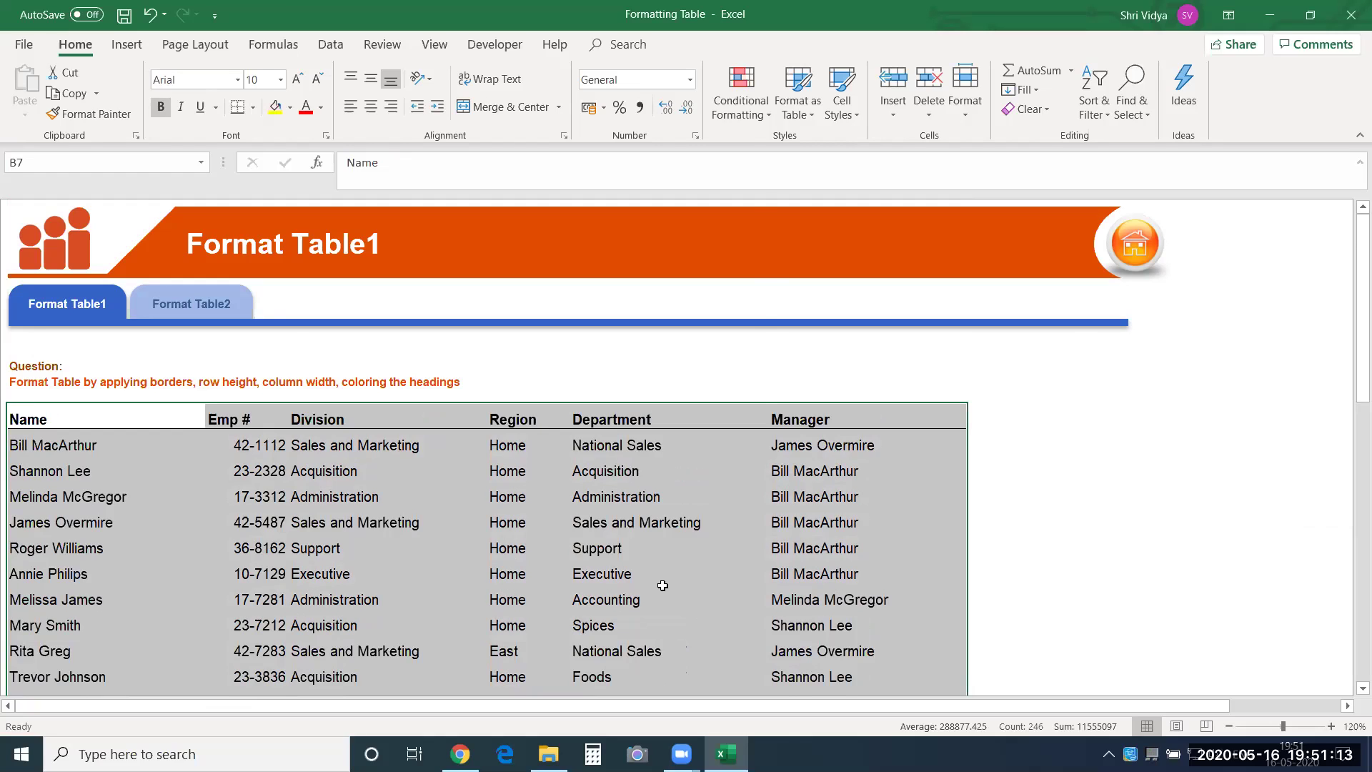
key("ctrl+1")
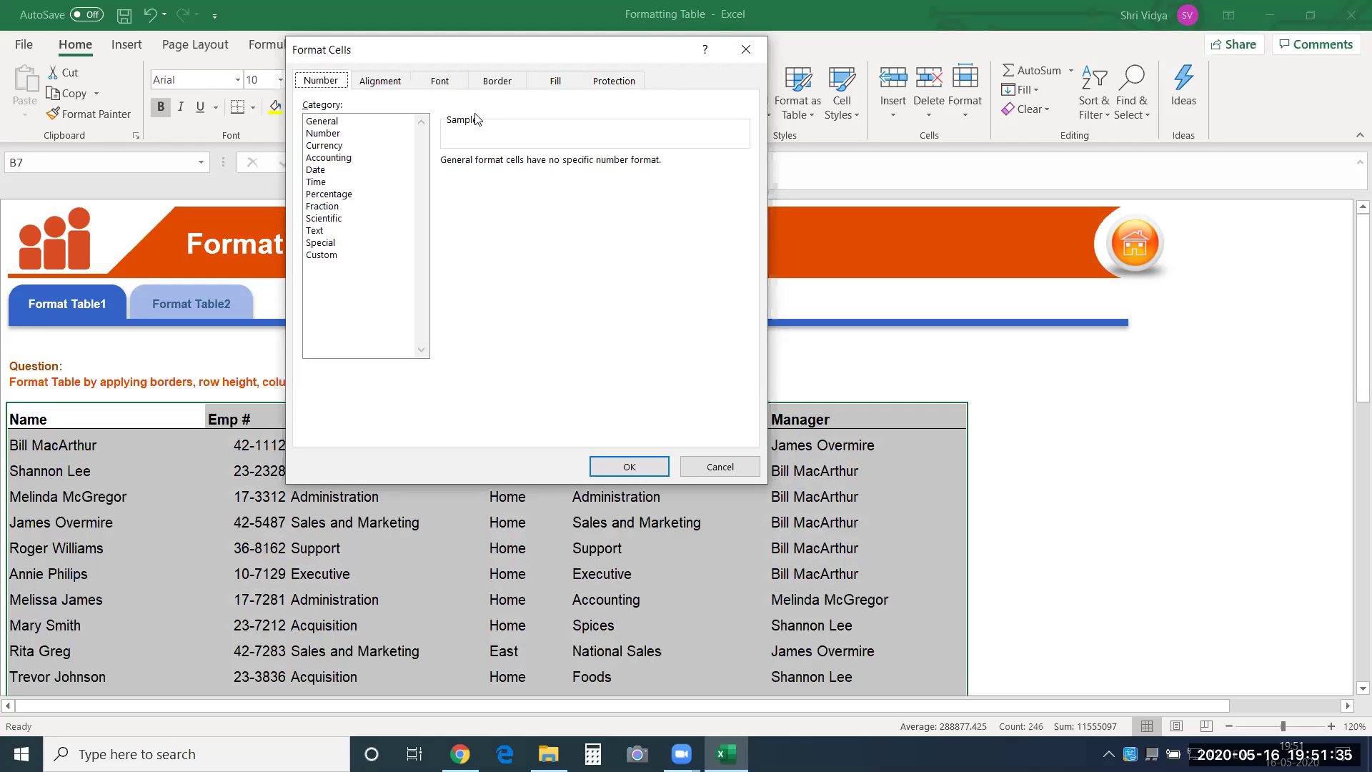
left_click(513, 80)
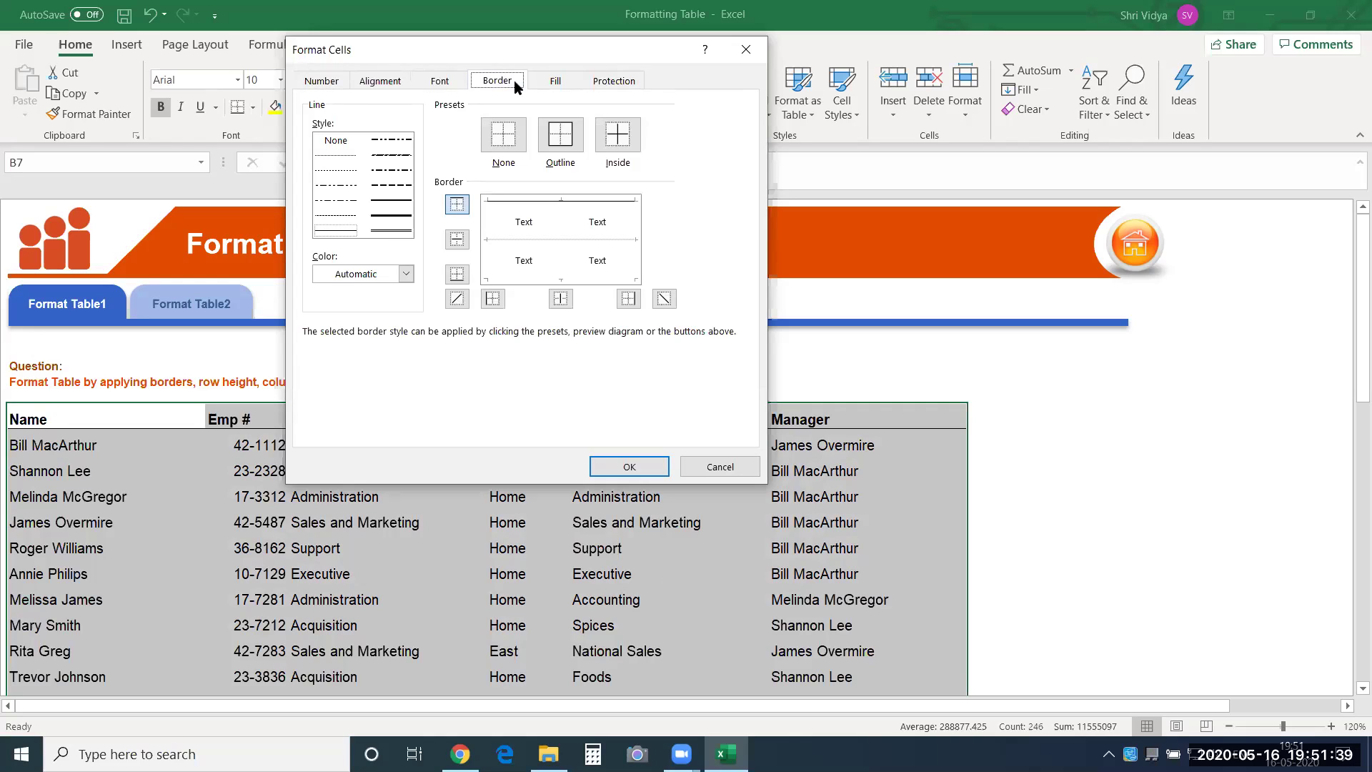
left_click(405, 275)
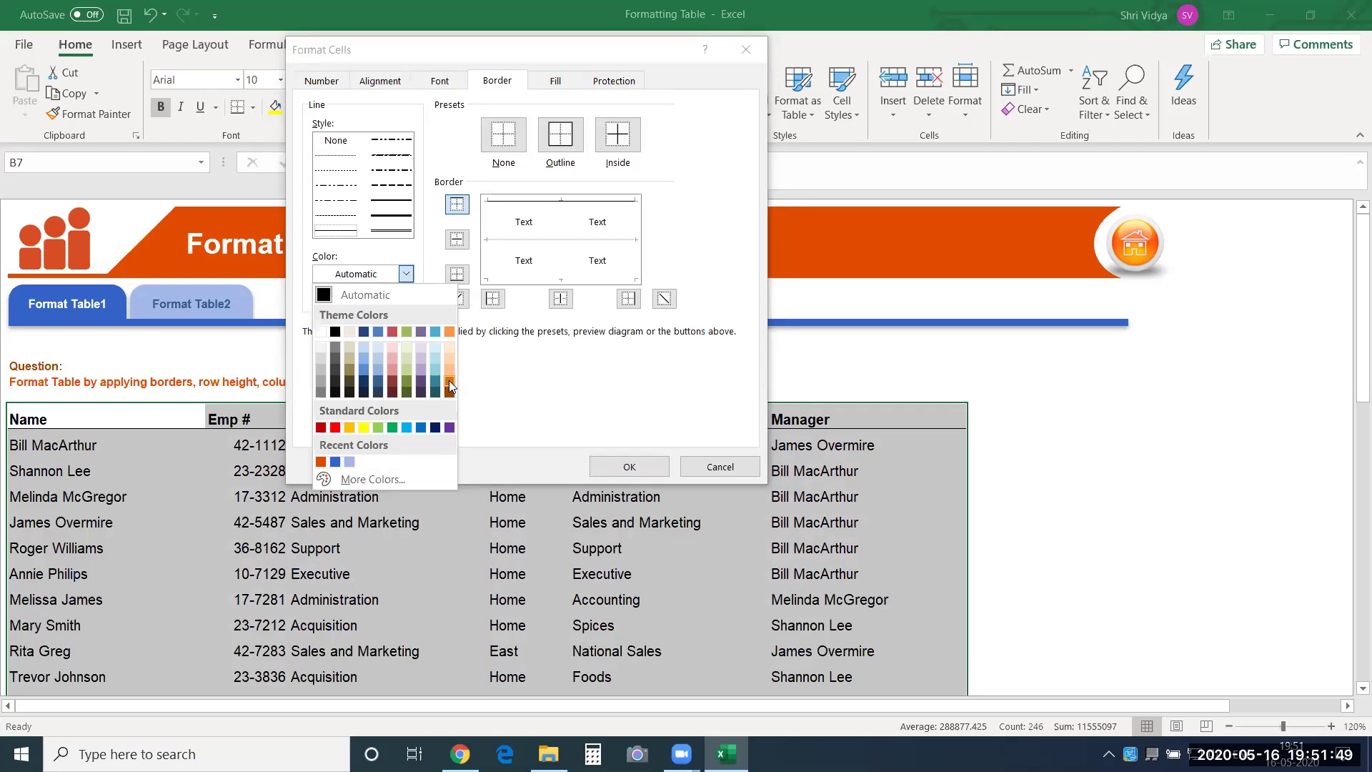
left_click(450, 332)
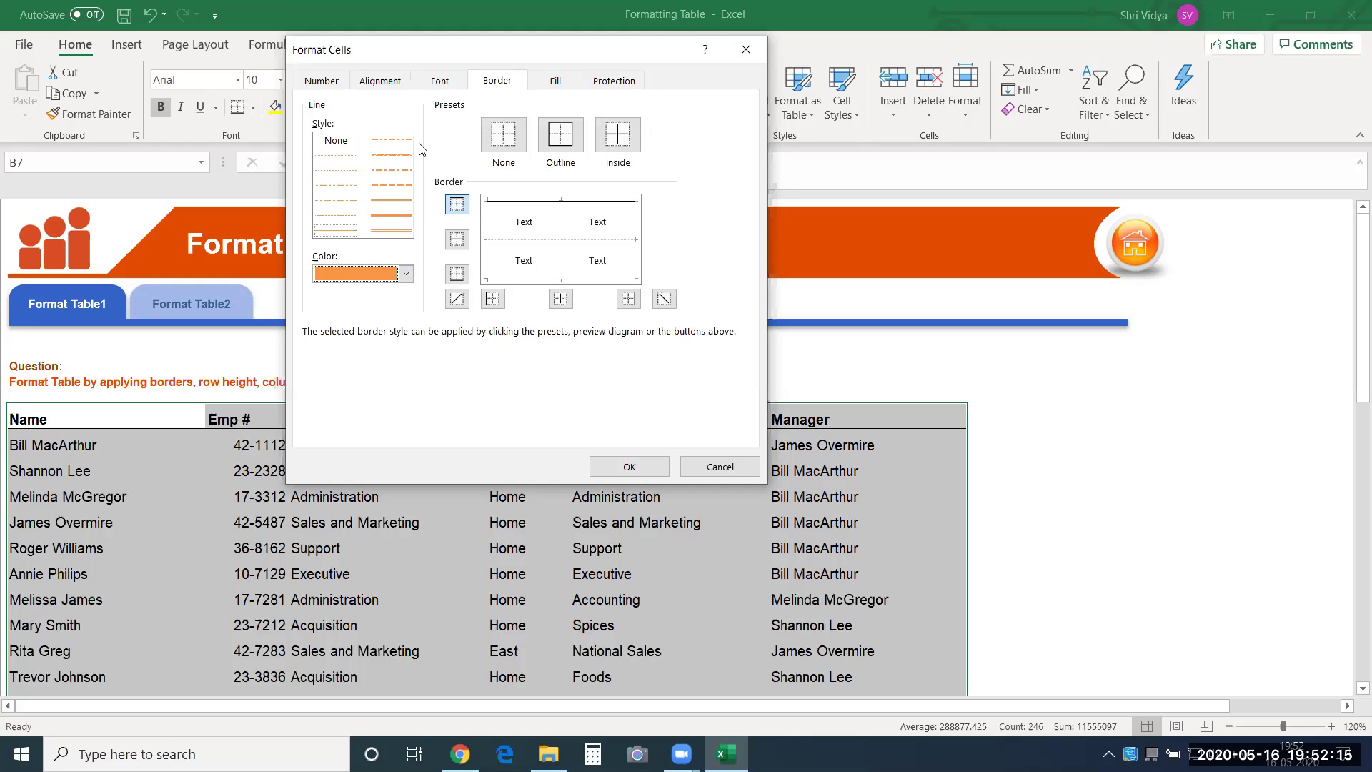
left_click(398, 205)
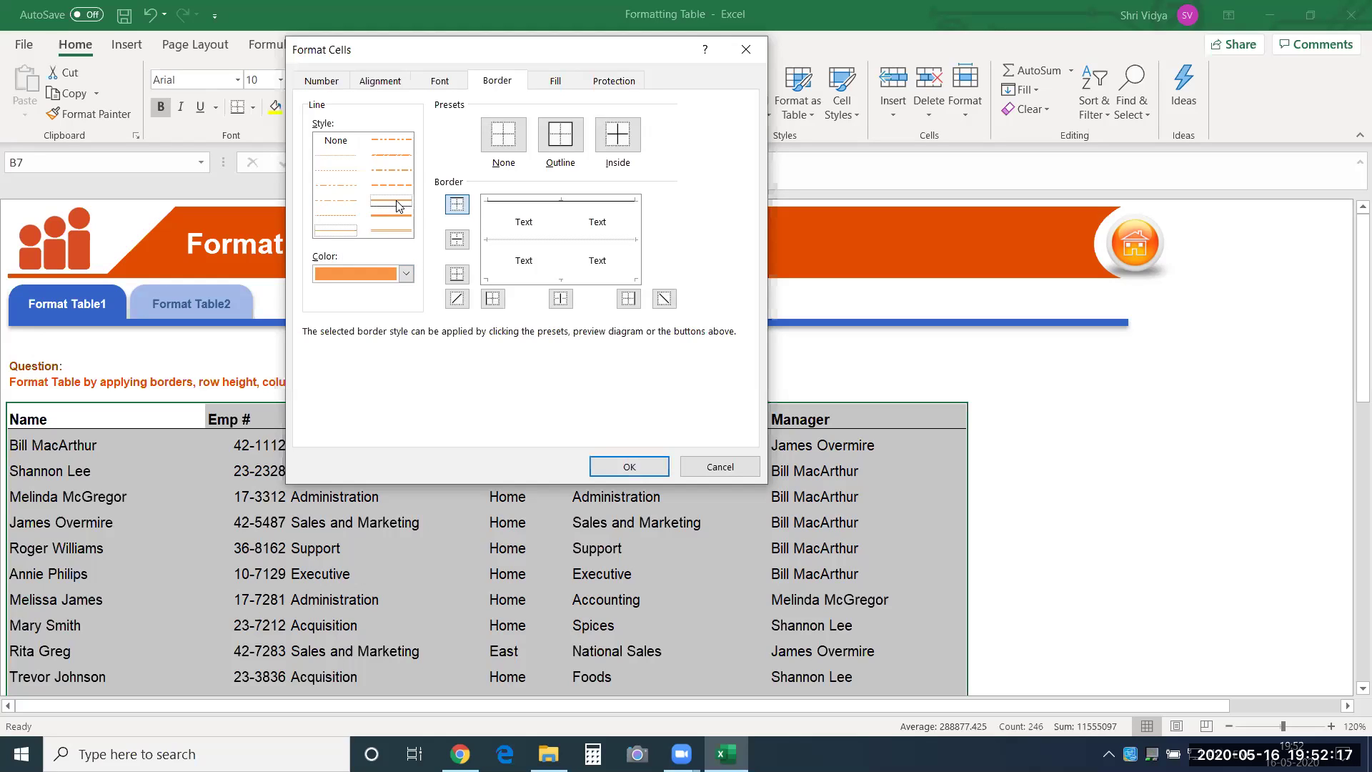
left_click(563, 139)
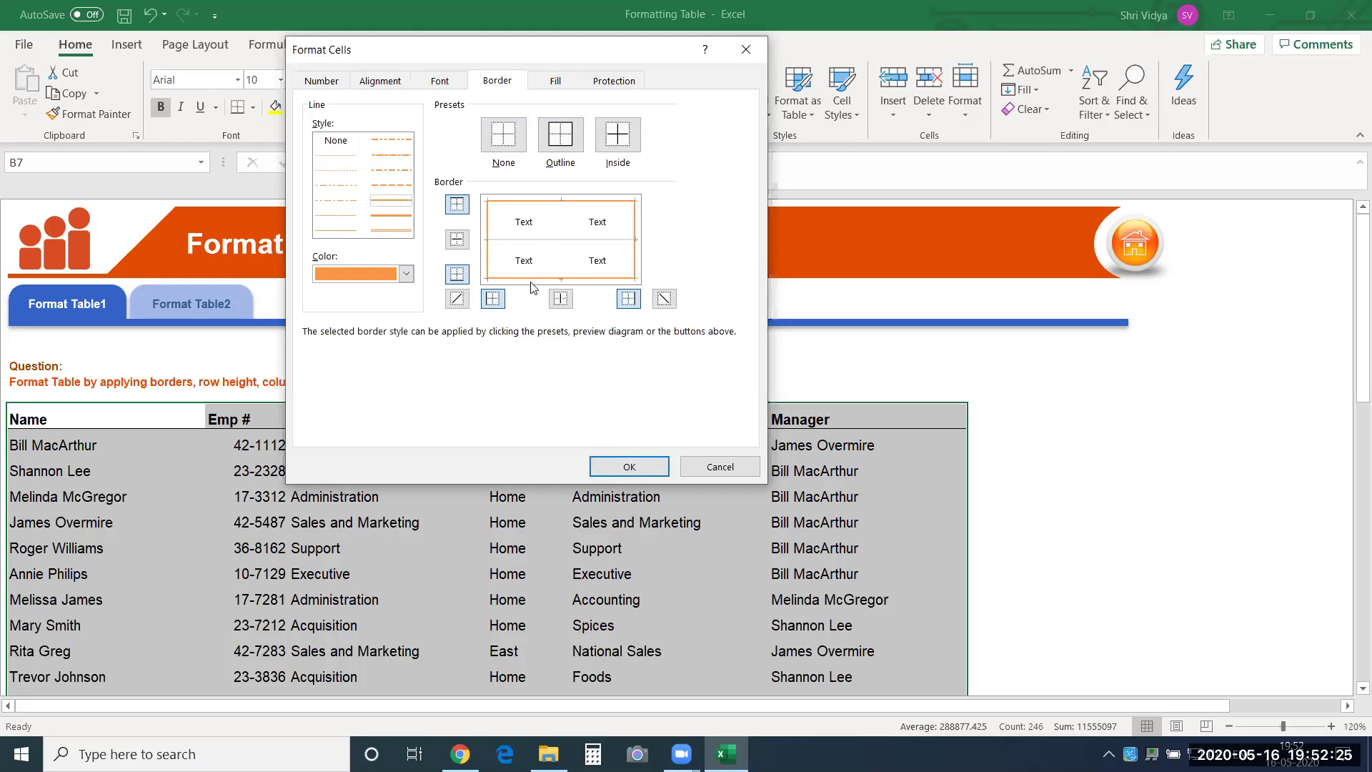
Add thin dashed orange inside borders to the whole table and apply the border settings.
left_click(350, 217)
left_click(625, 137)
left_click(628, 464)
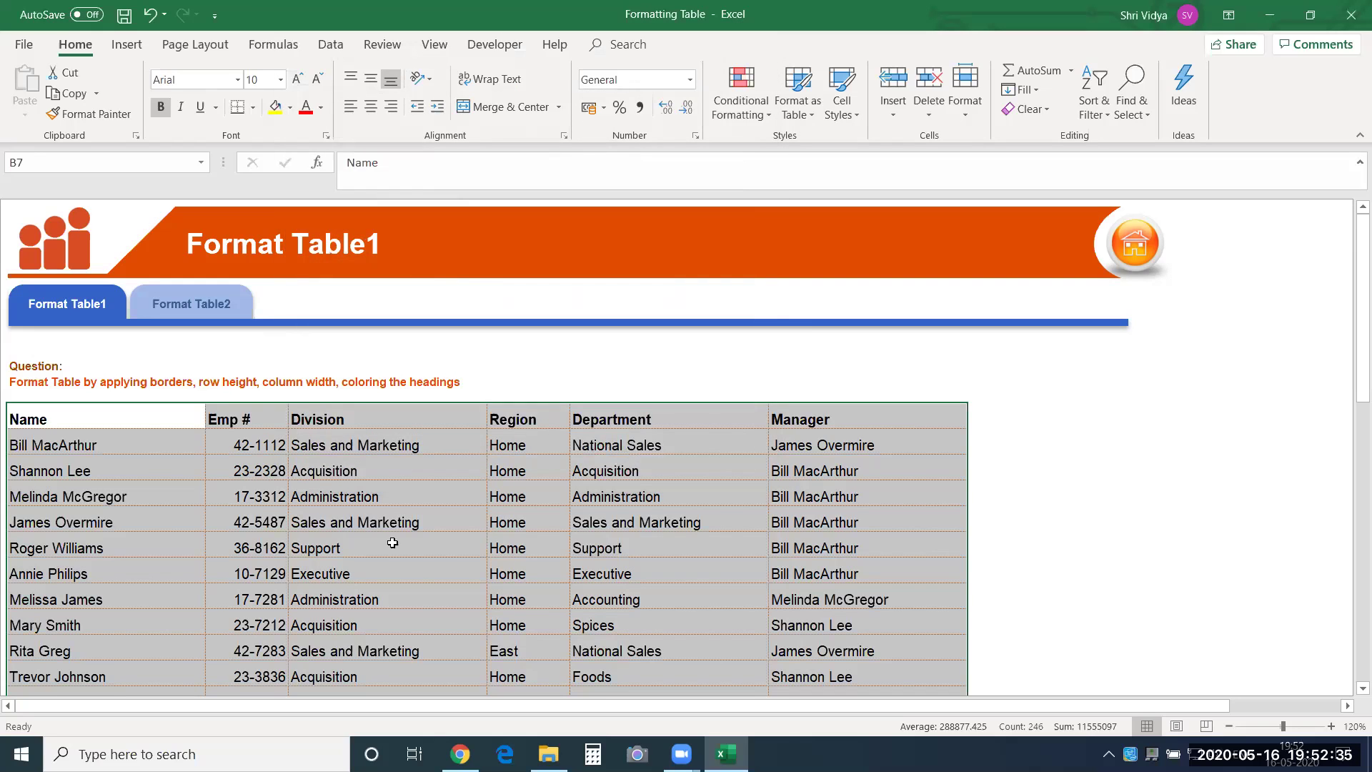
left_click(363, 491)
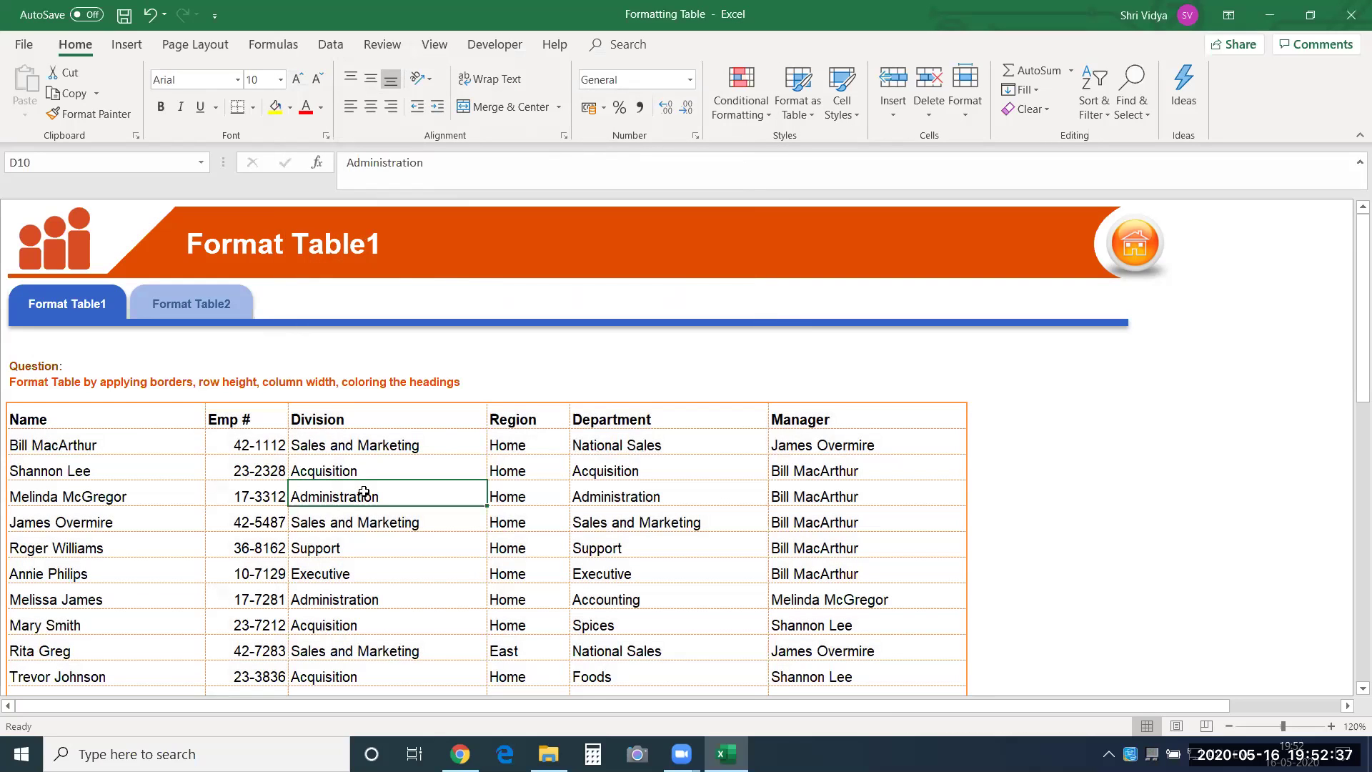
Fill the header row from Name to Manager with the orange theme colour.
left_click(98, 412)
key("ctrl+shift+Right")
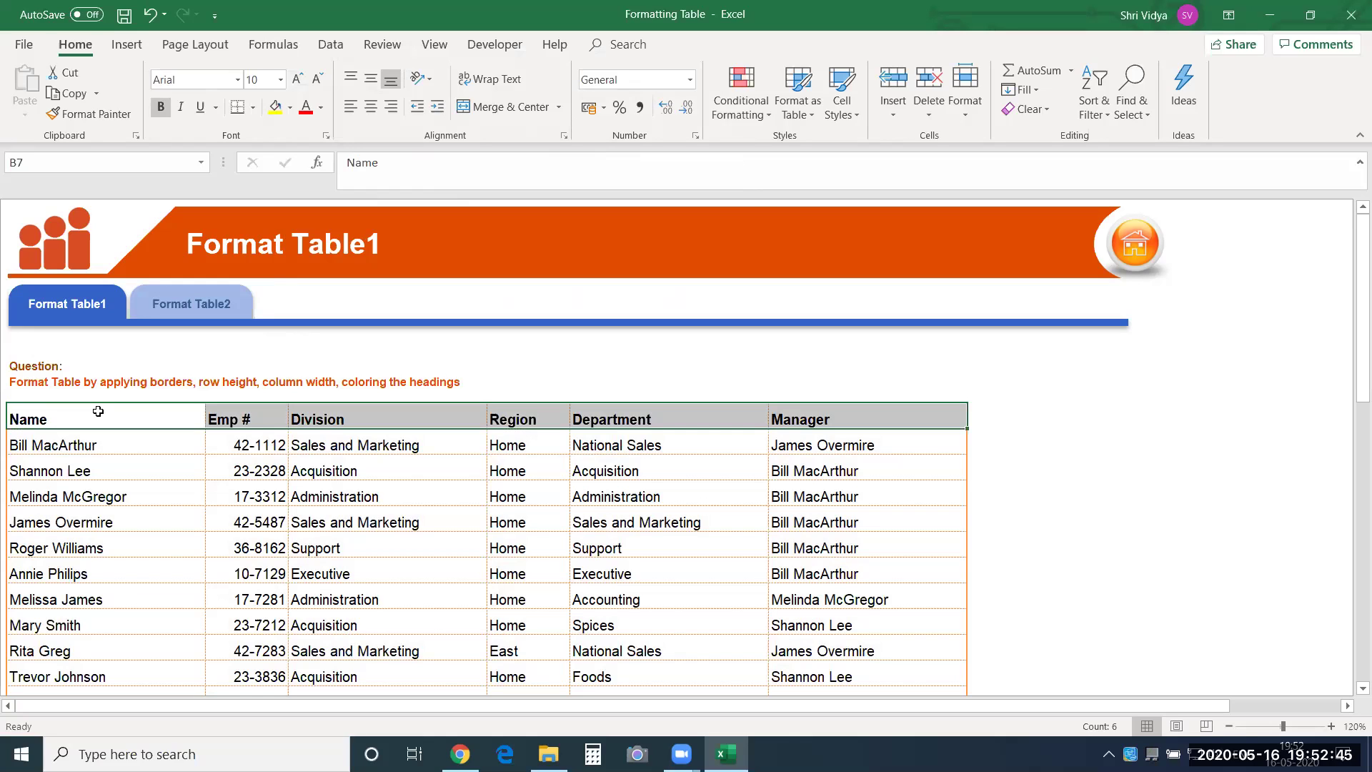
key("ctrl+1")
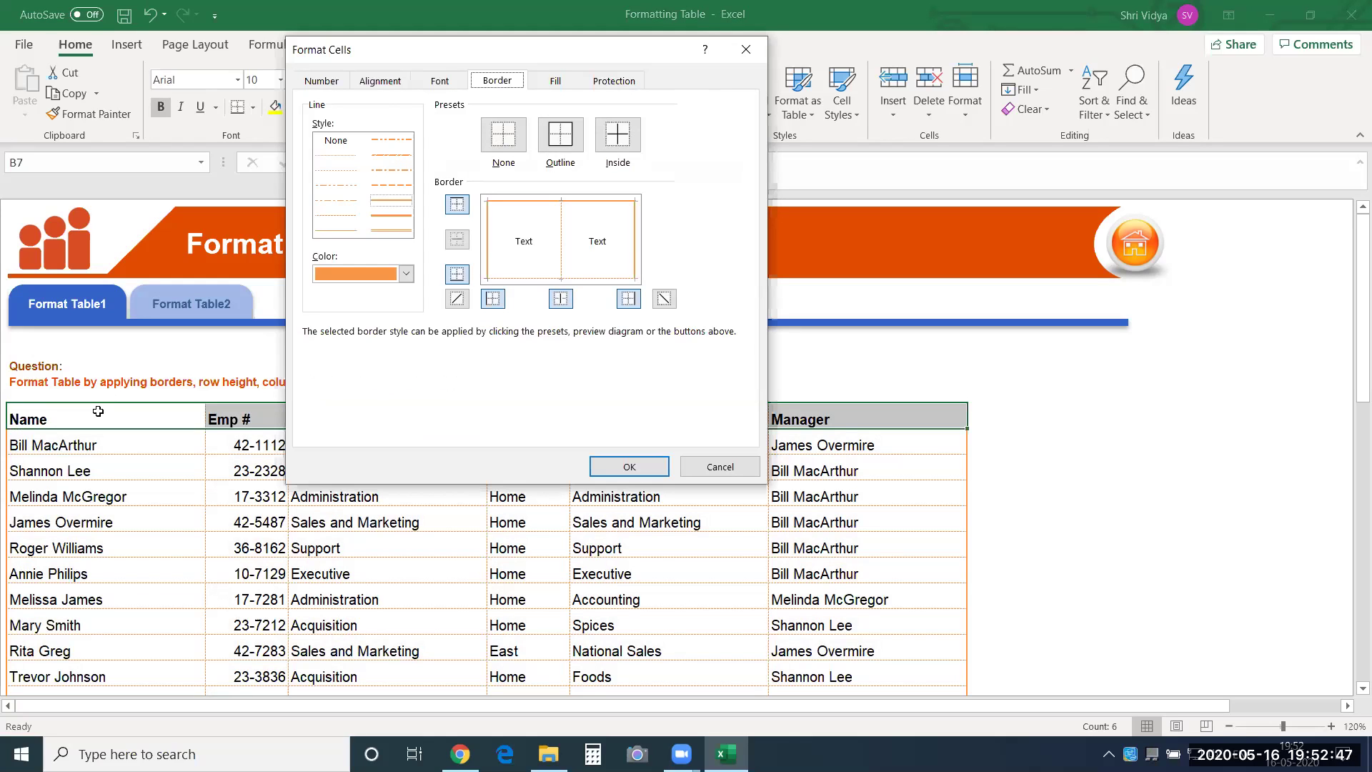
left_click(563, 84)
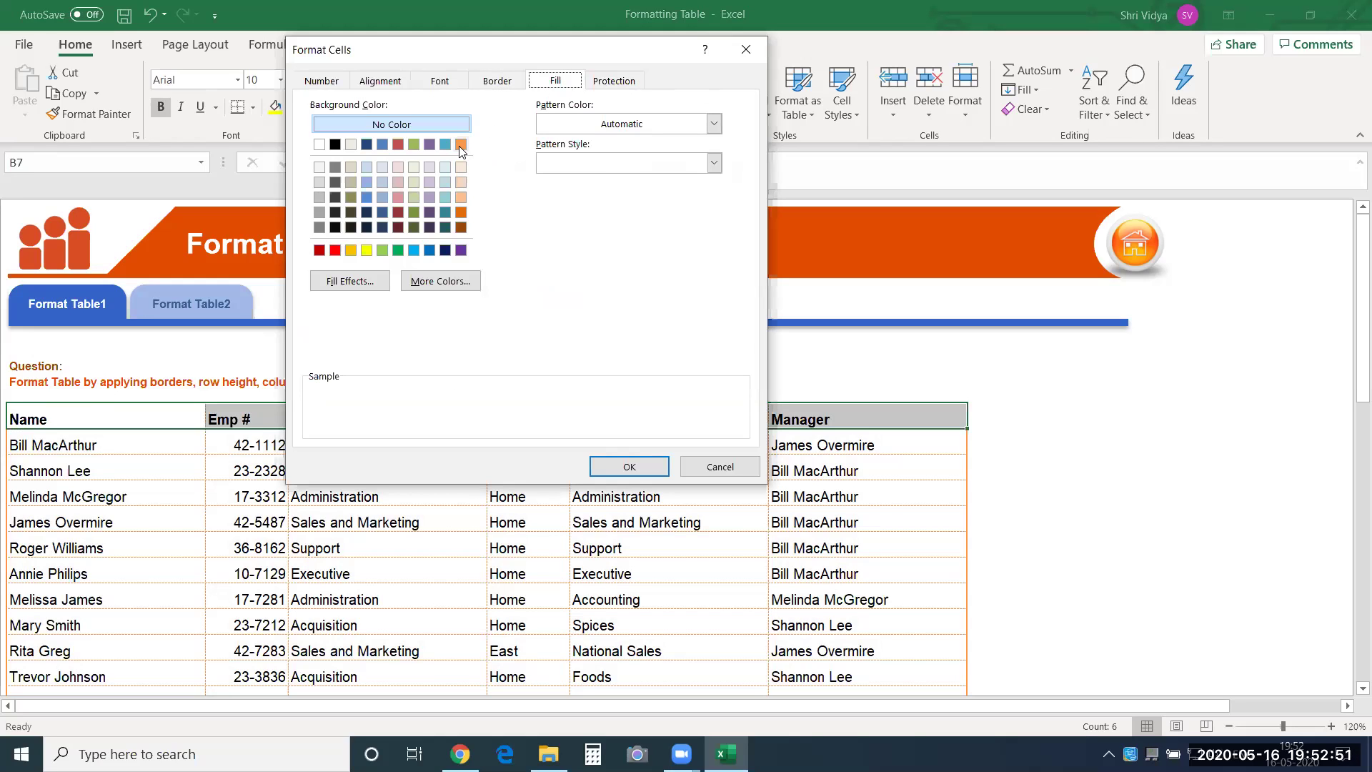
left_click(460, 145)
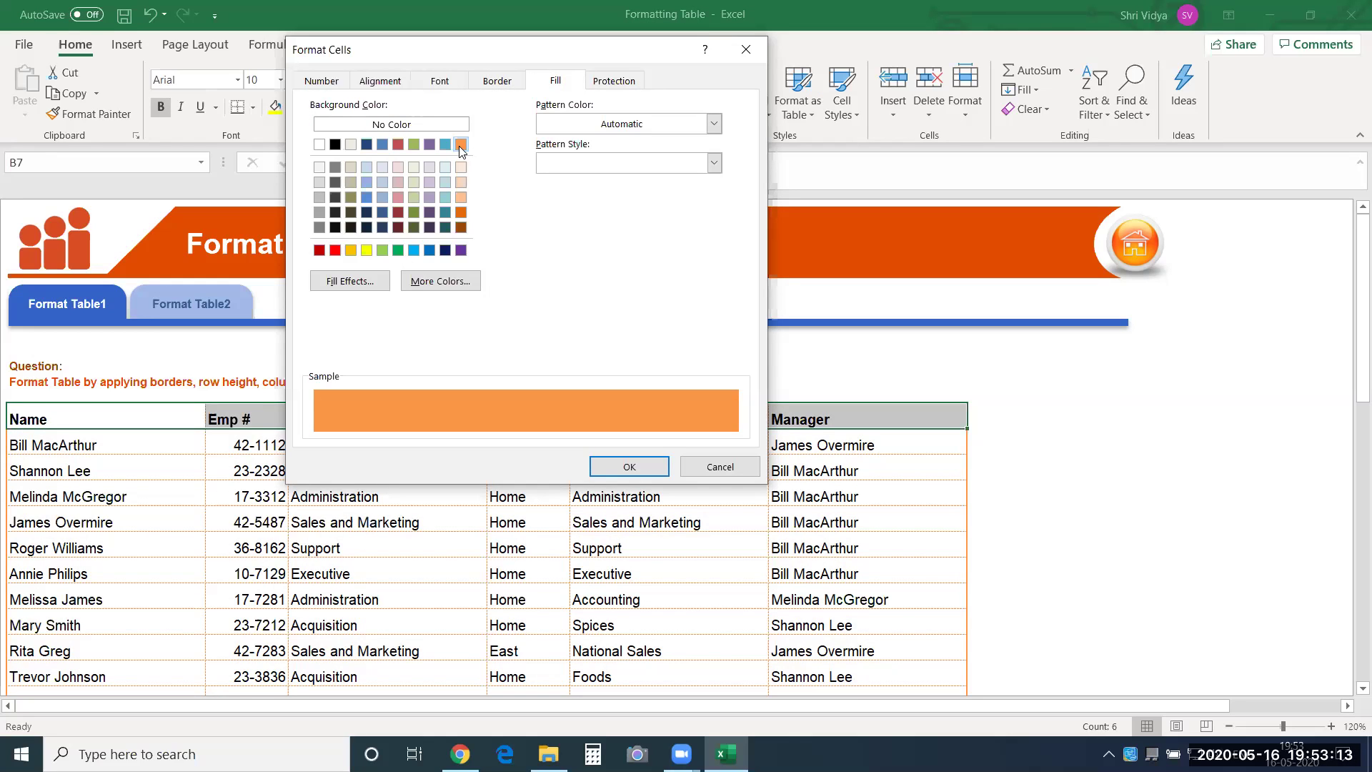
left_click(621, 465)
left_click(460, 500)
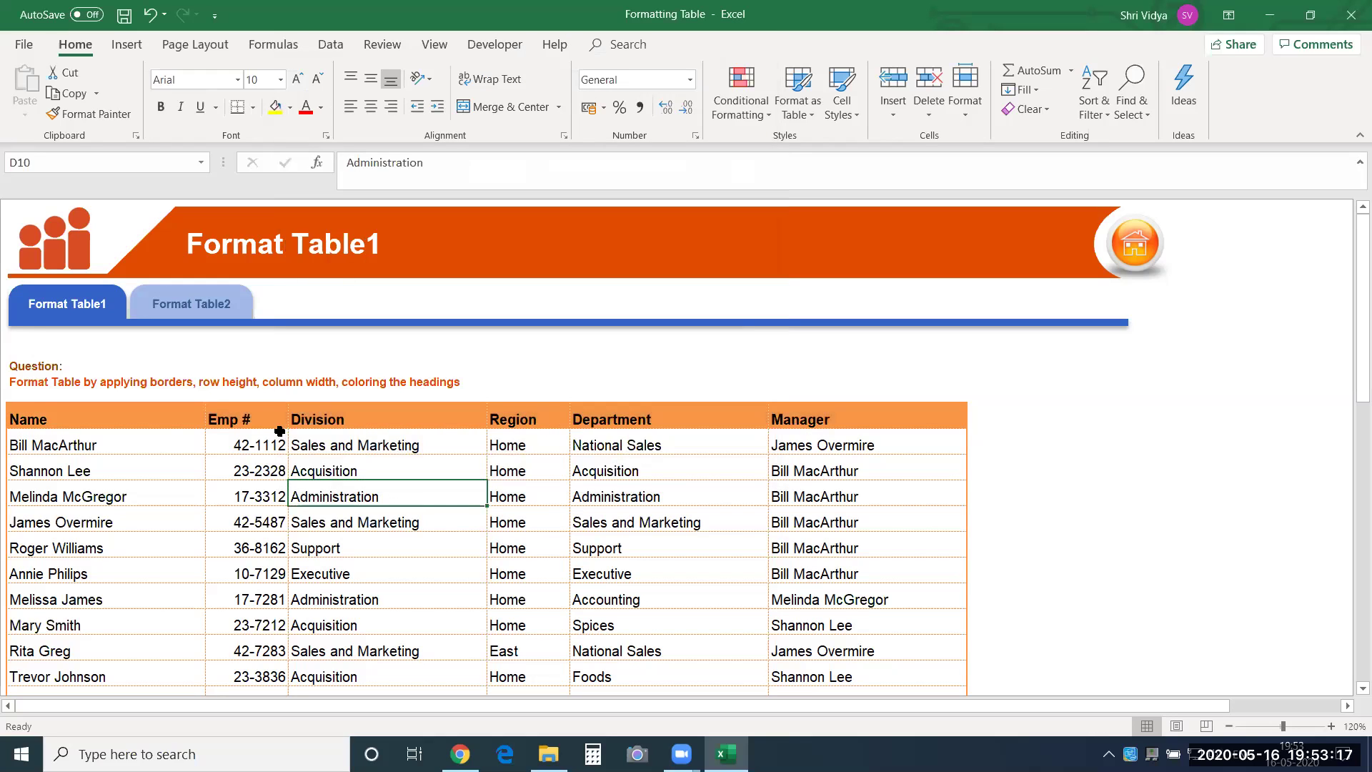
Centre the header row's text horizontally and align it to the middle vertically.
left_click(159, 422)
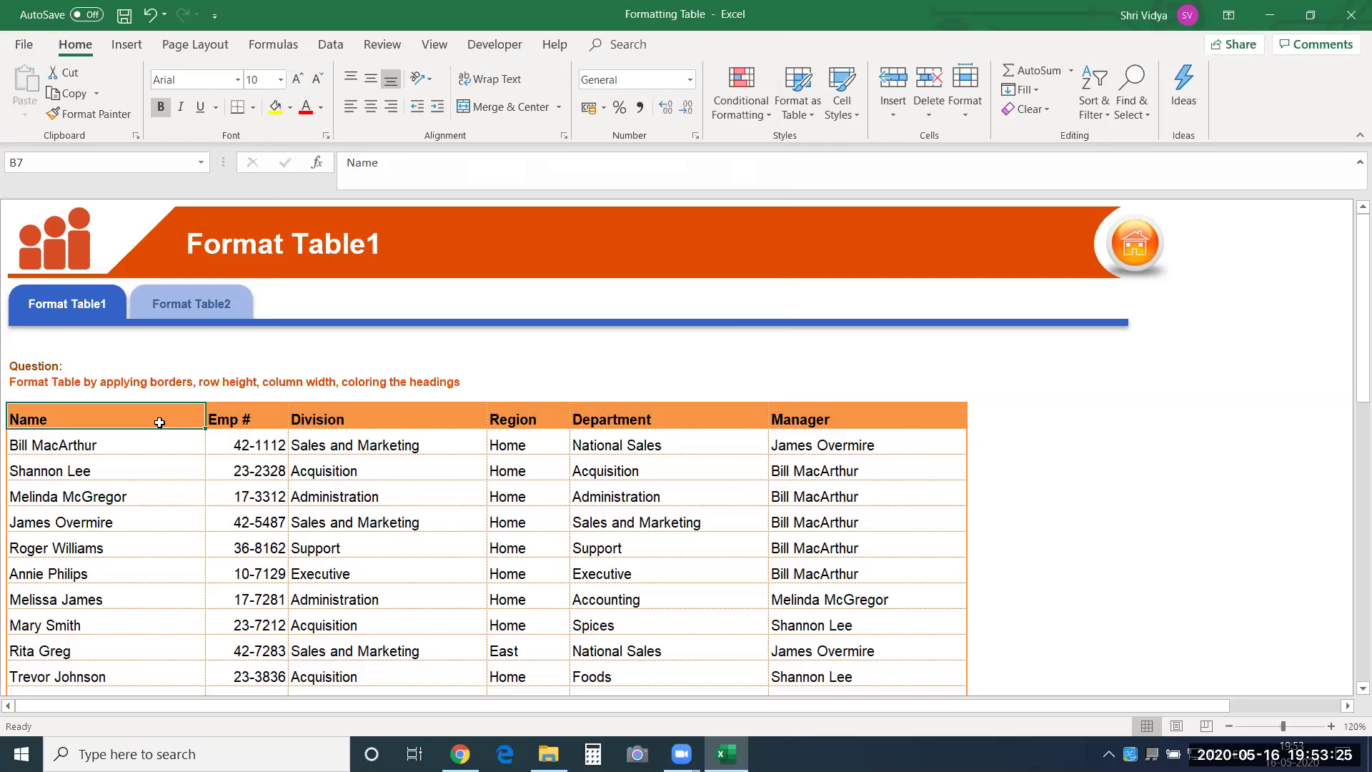
key("ctrl+shift+Right")
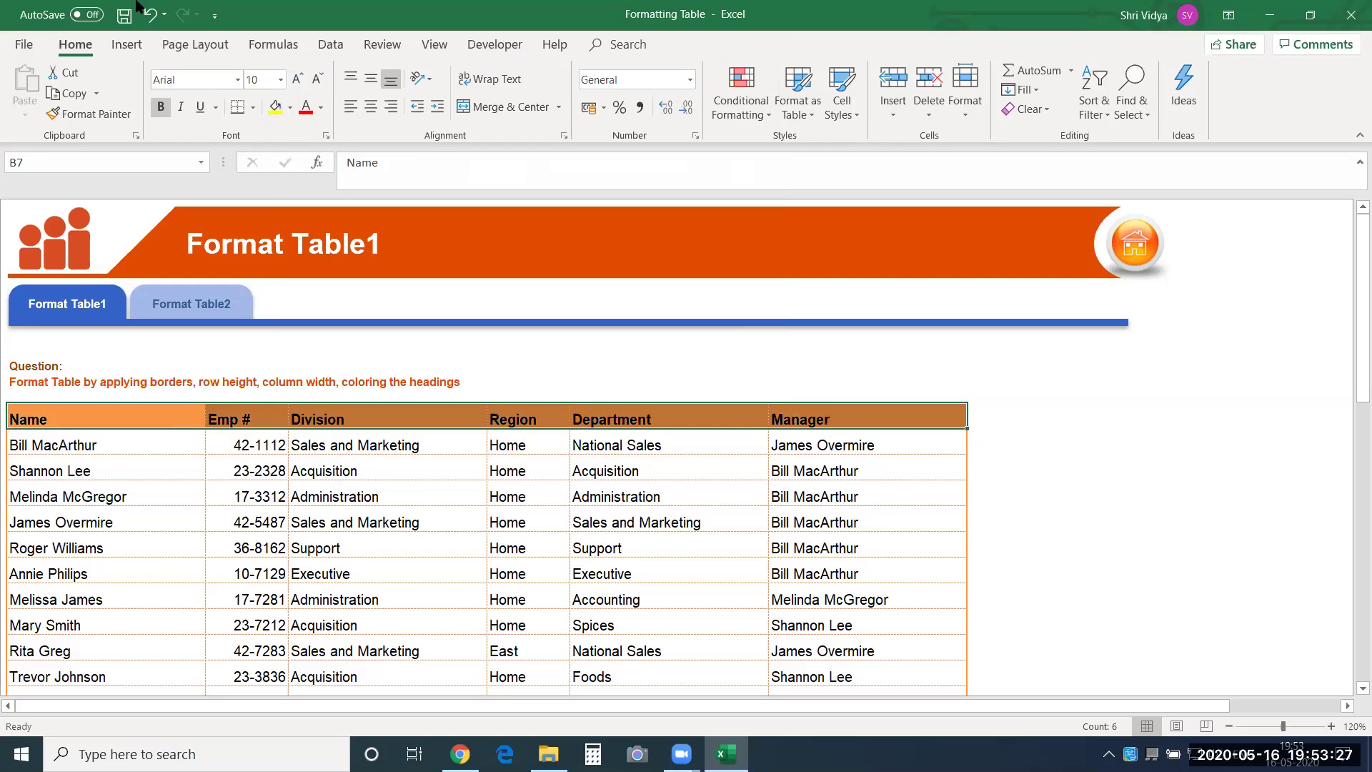
left_click(371, 105)
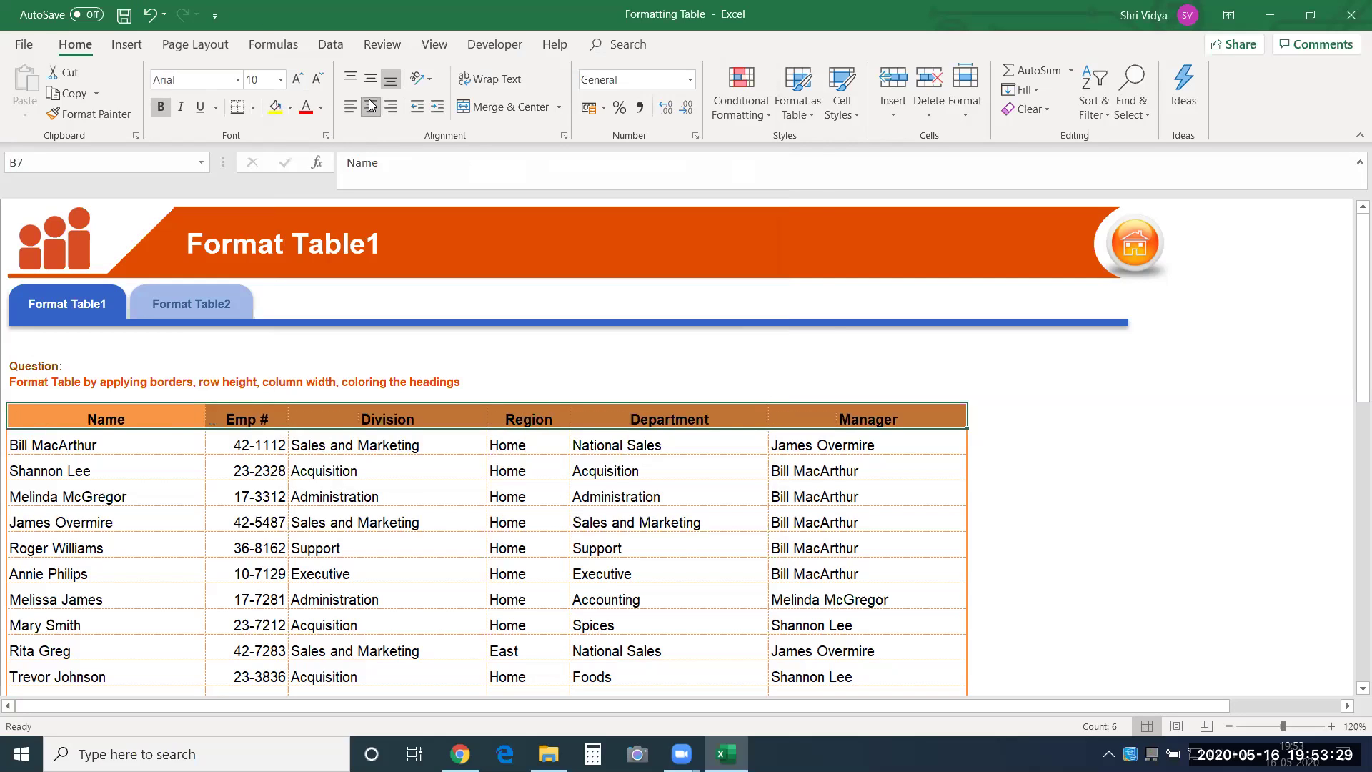
left_click(481, 612)
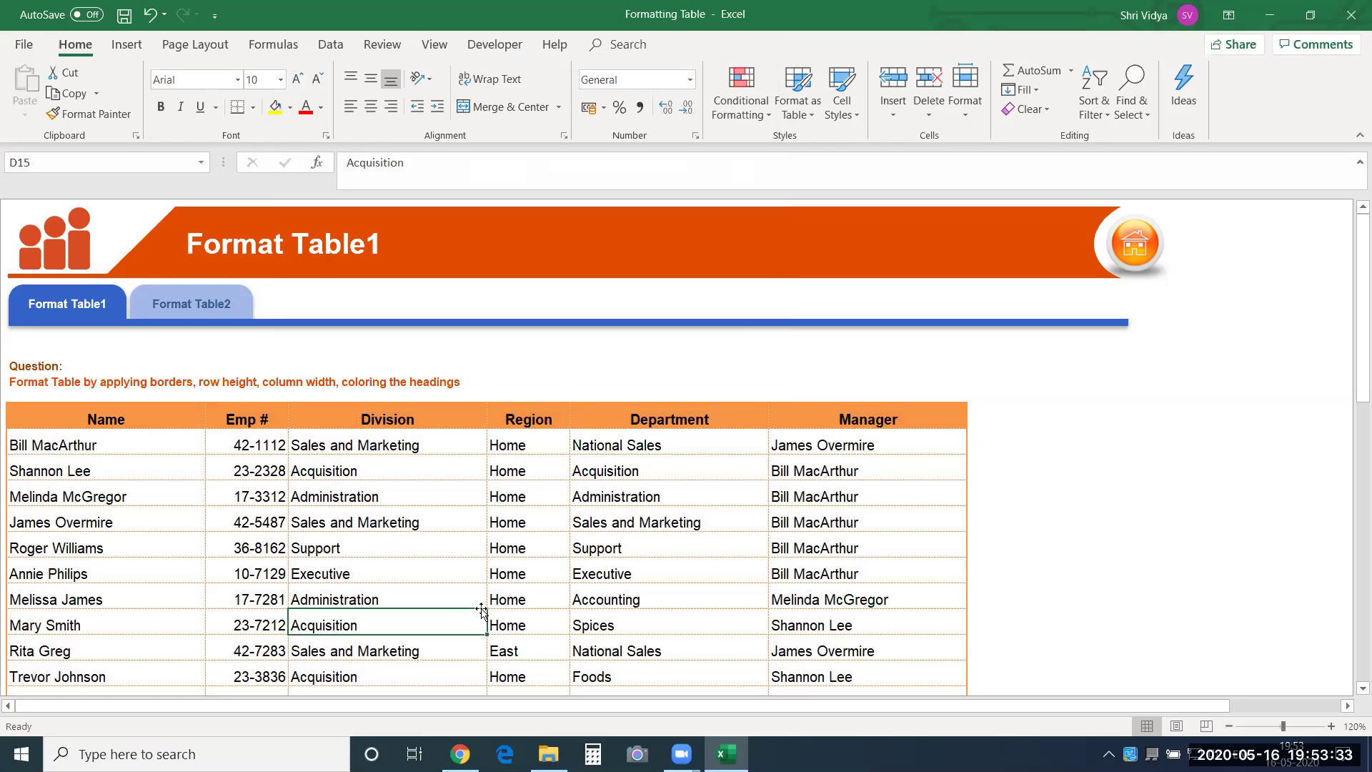
left_click(155, 416)
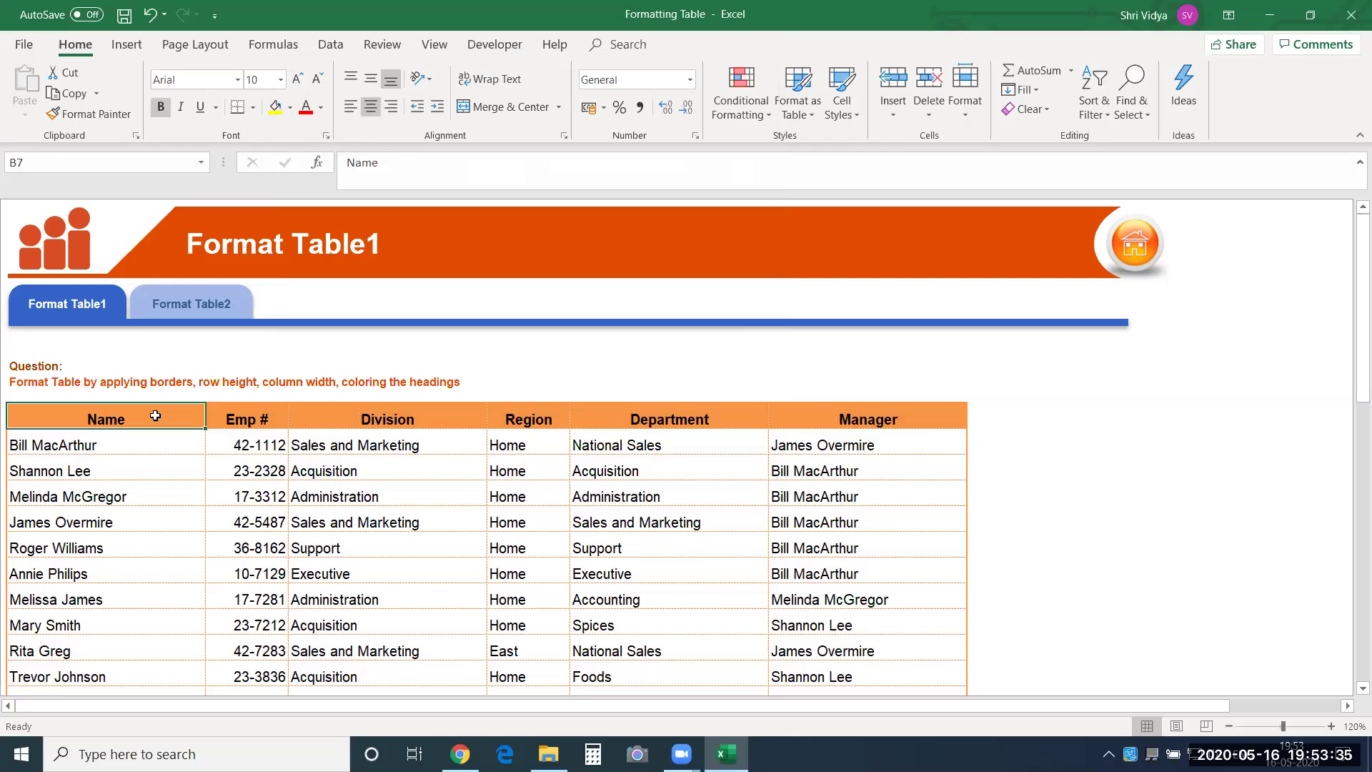
key("ctrl+shift+Right")
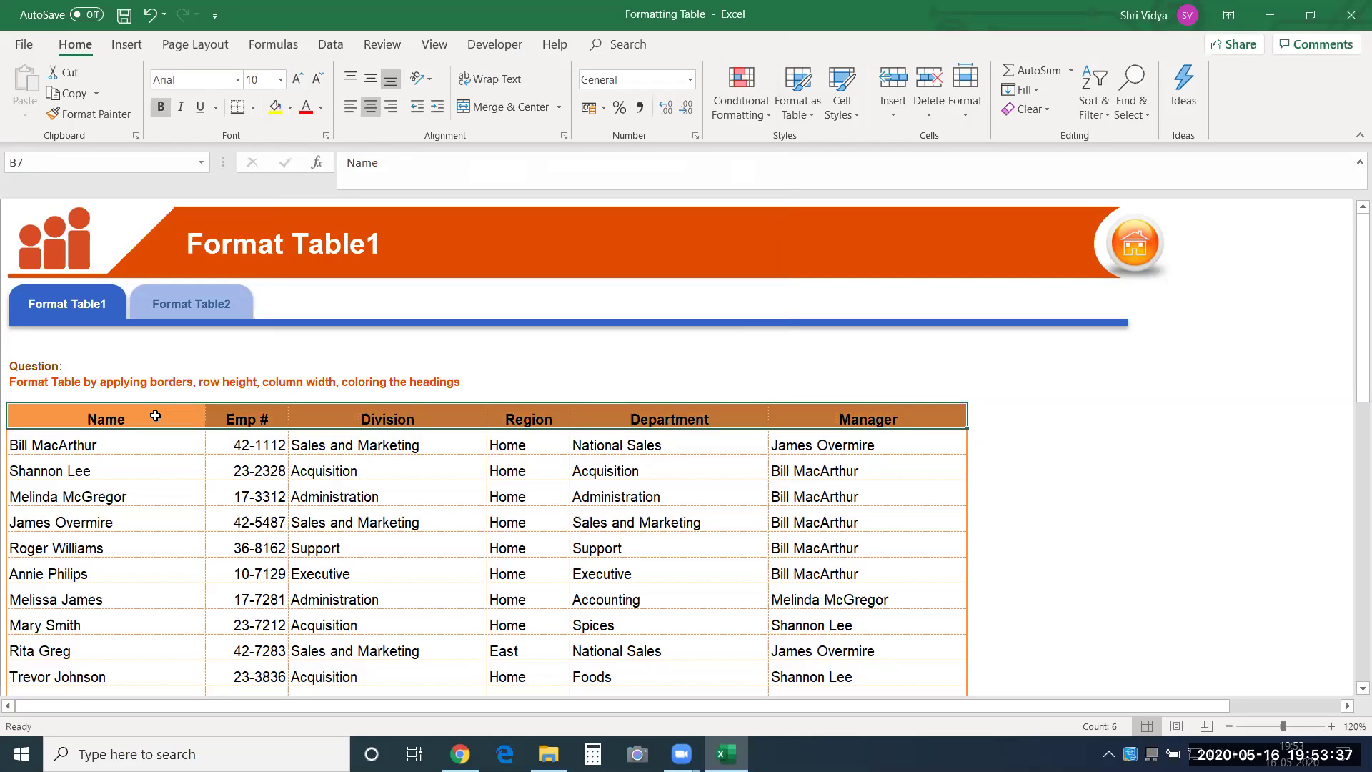
left_click(369, 80)
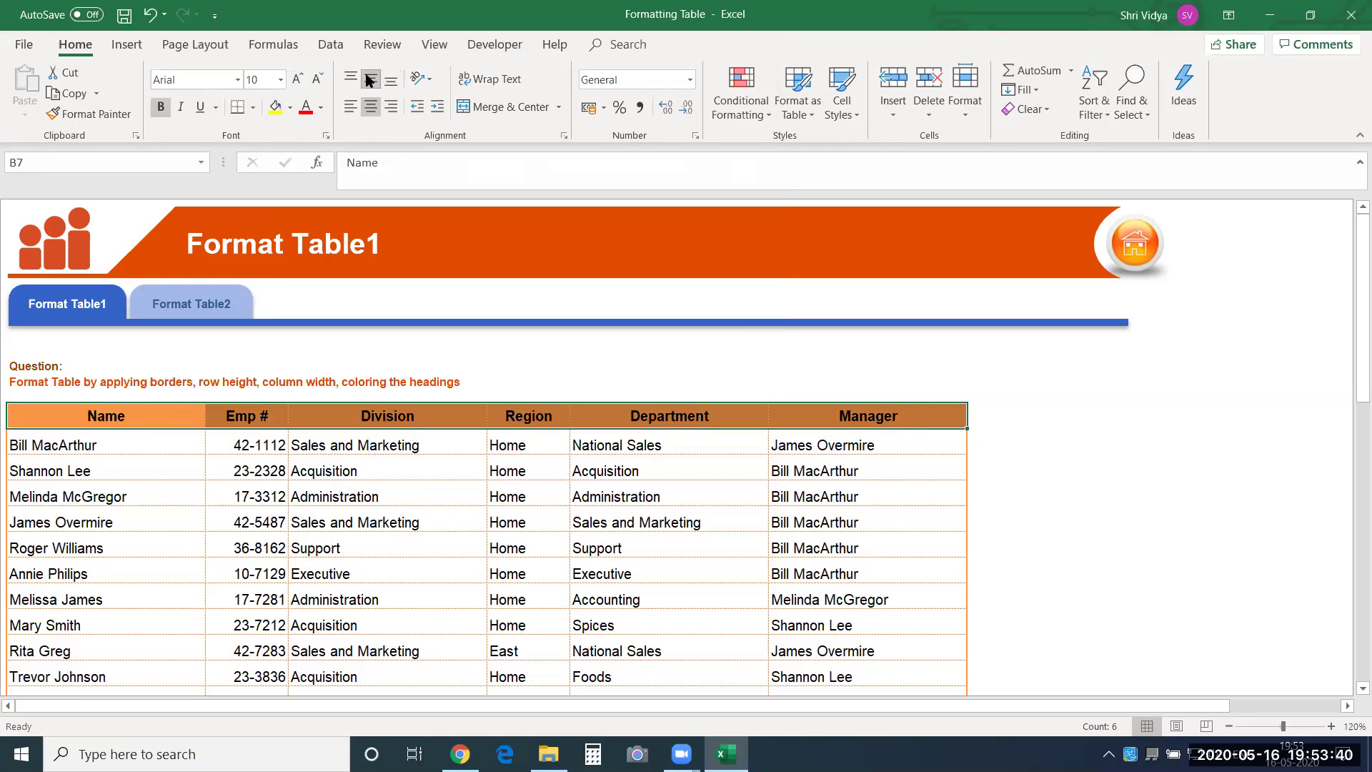
left_click(298, 538)
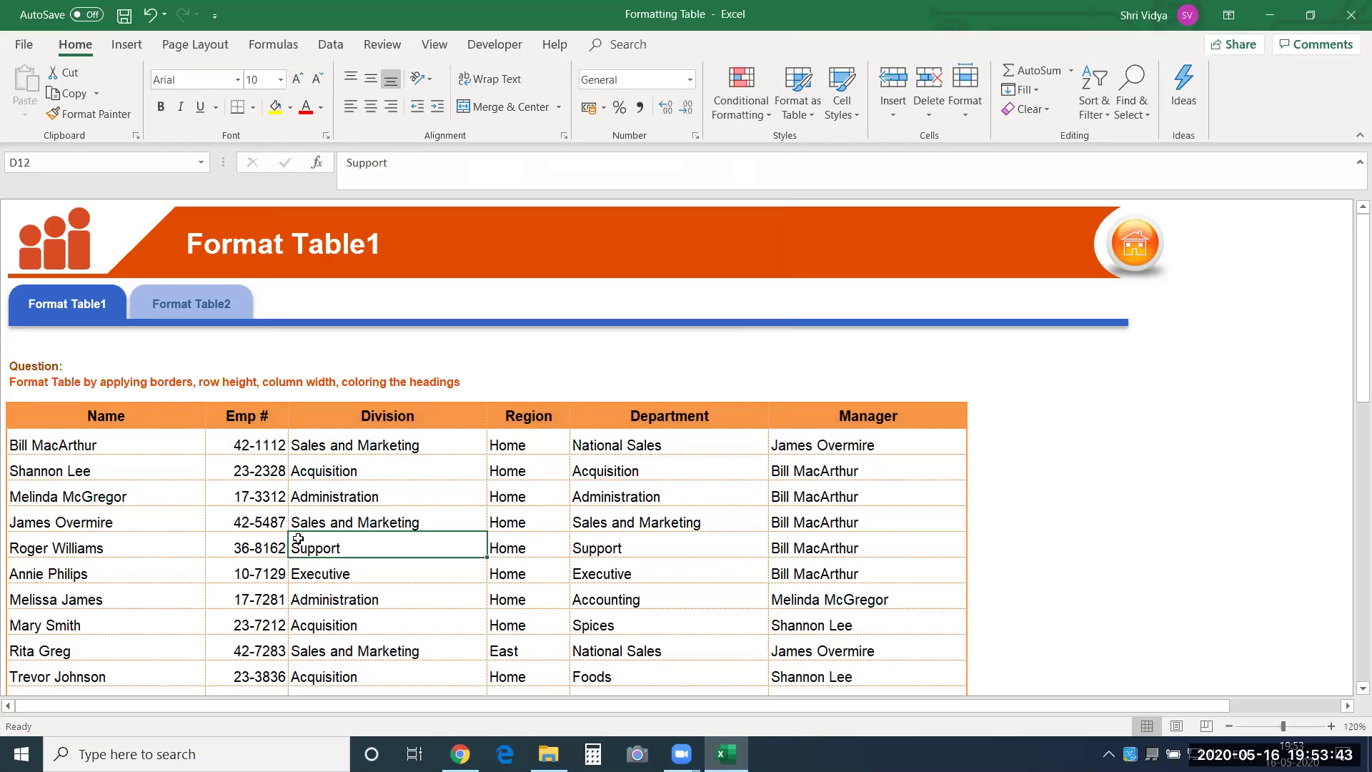
Increase the indent of all employee names below the Name header by one level.
left_click(137, 450)
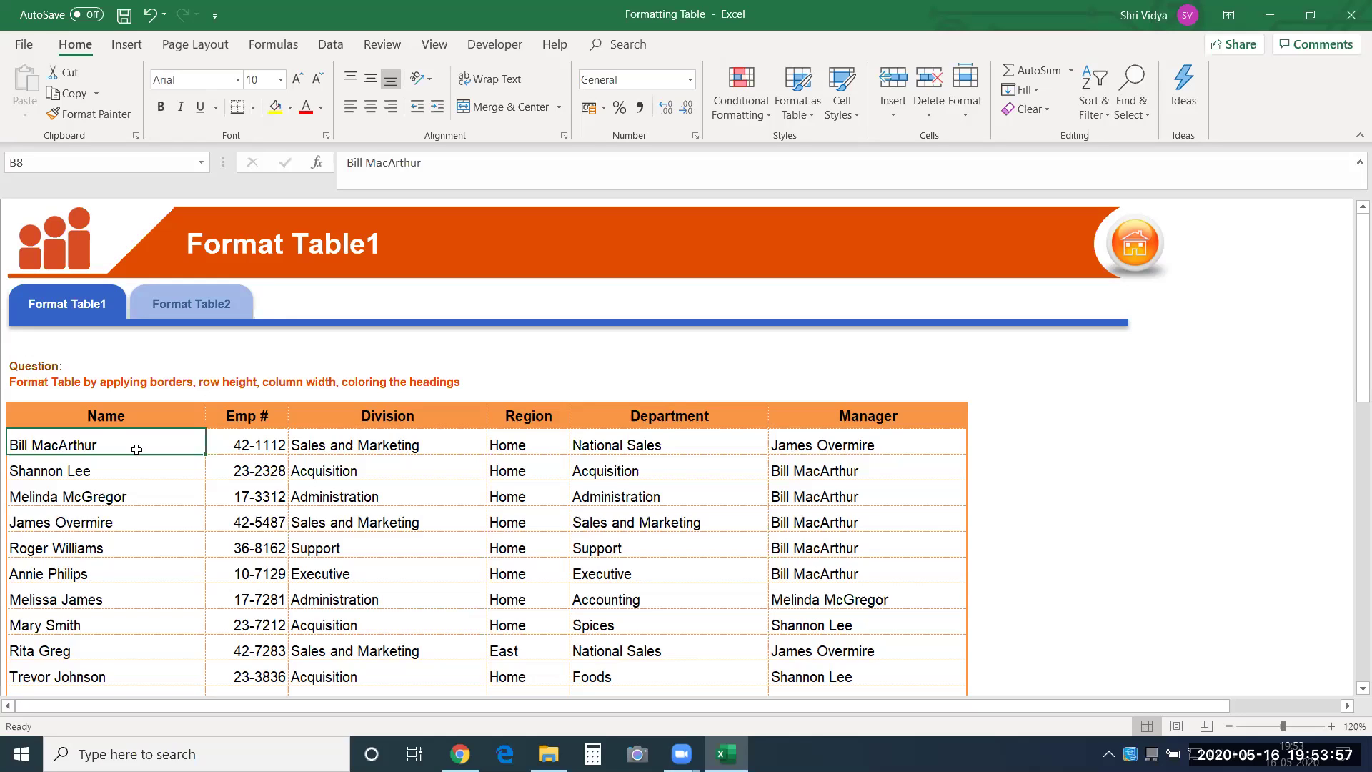
left_click(134, 526)
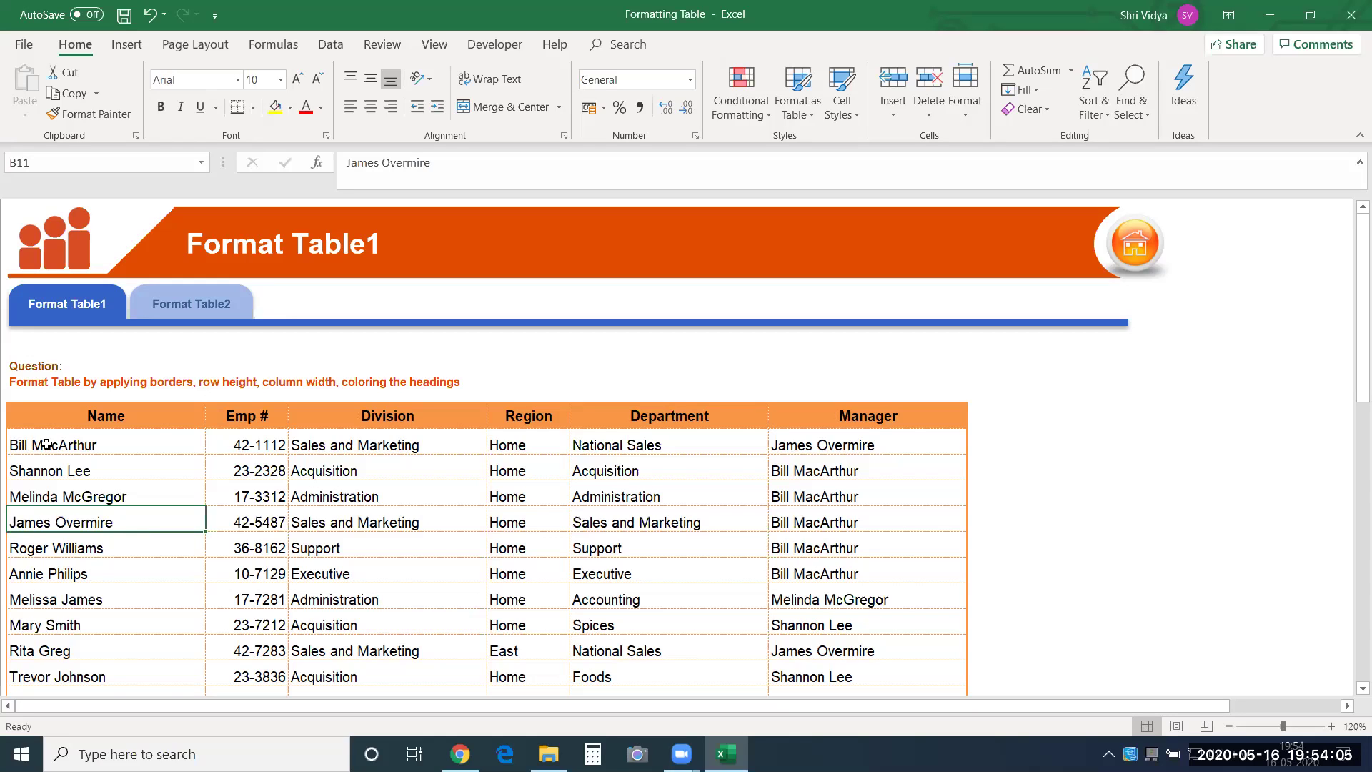
left_click(47, 442)
key("ctrl+shift+Down")
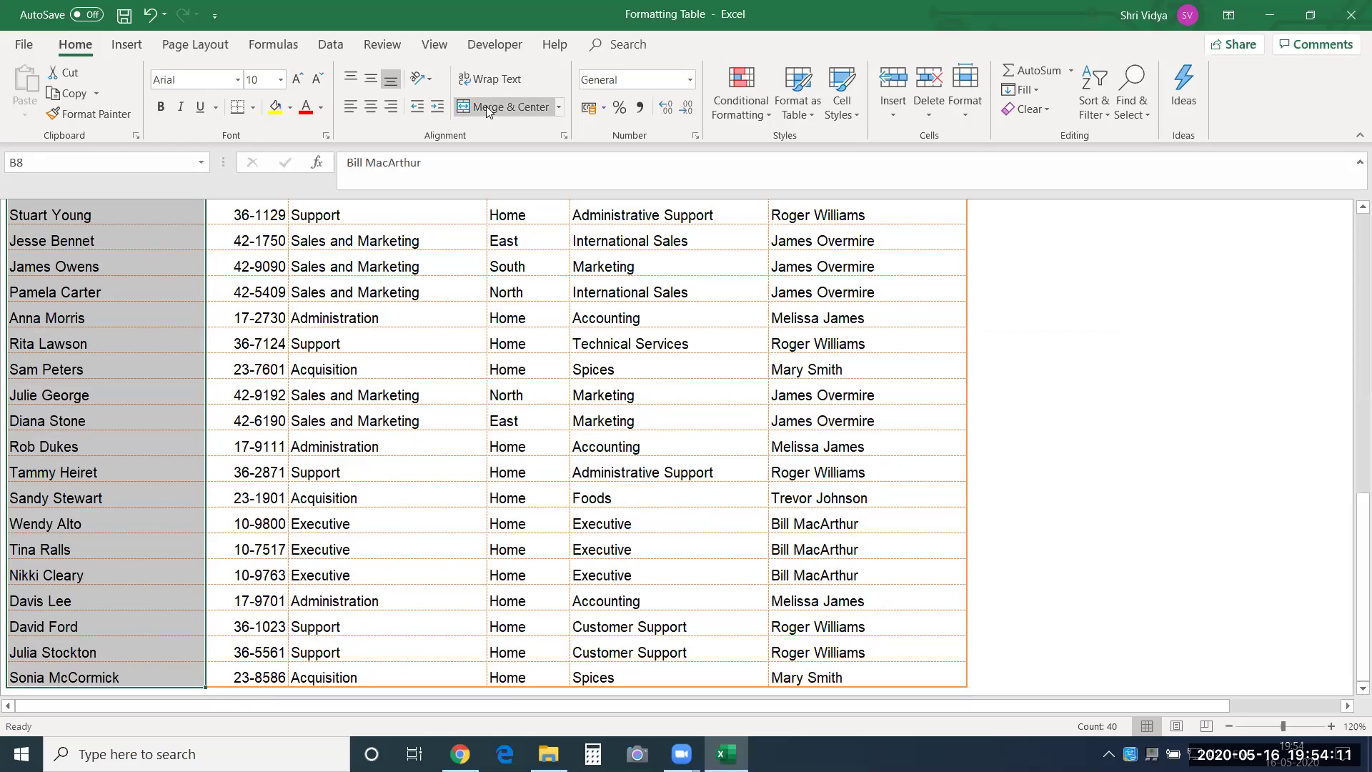
left_click(435, 107)
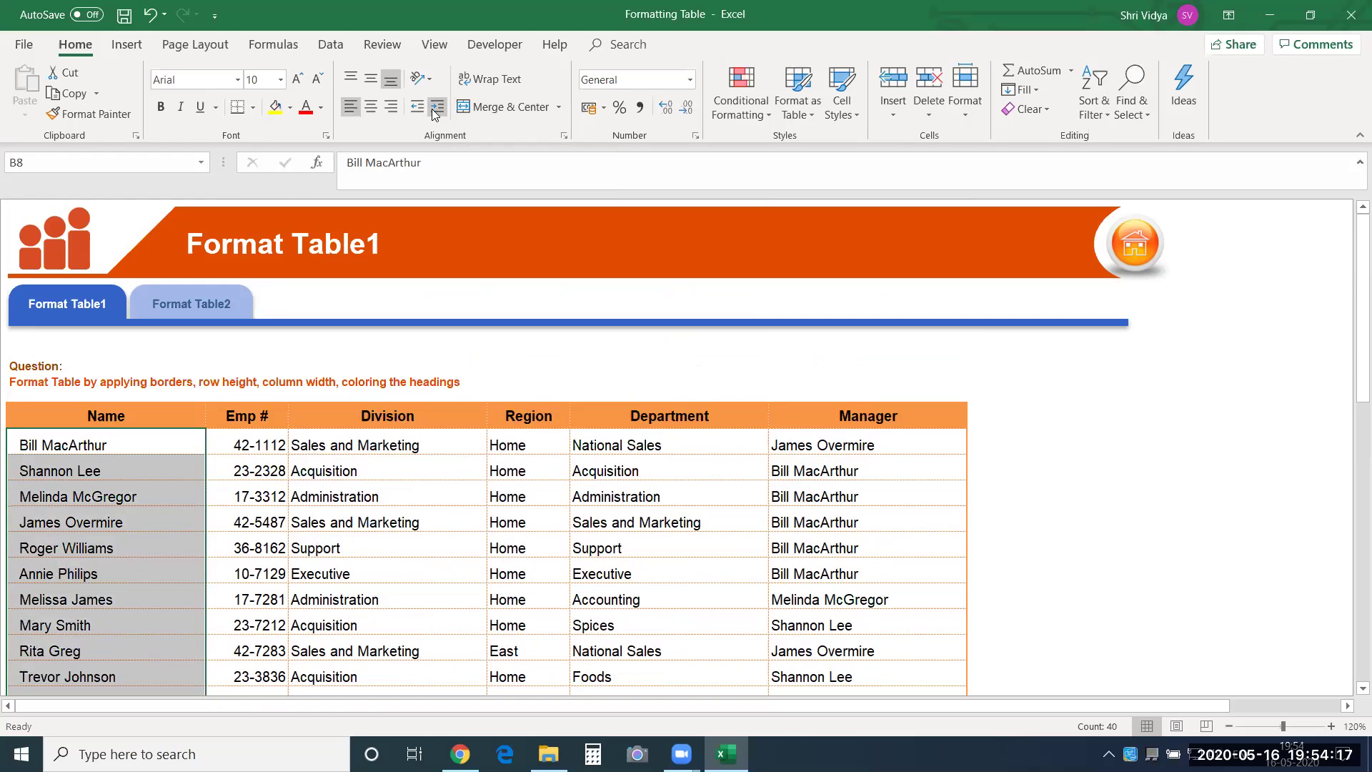
Increase the indent of all Division entries below the header by one level.
left_click(111, 569)
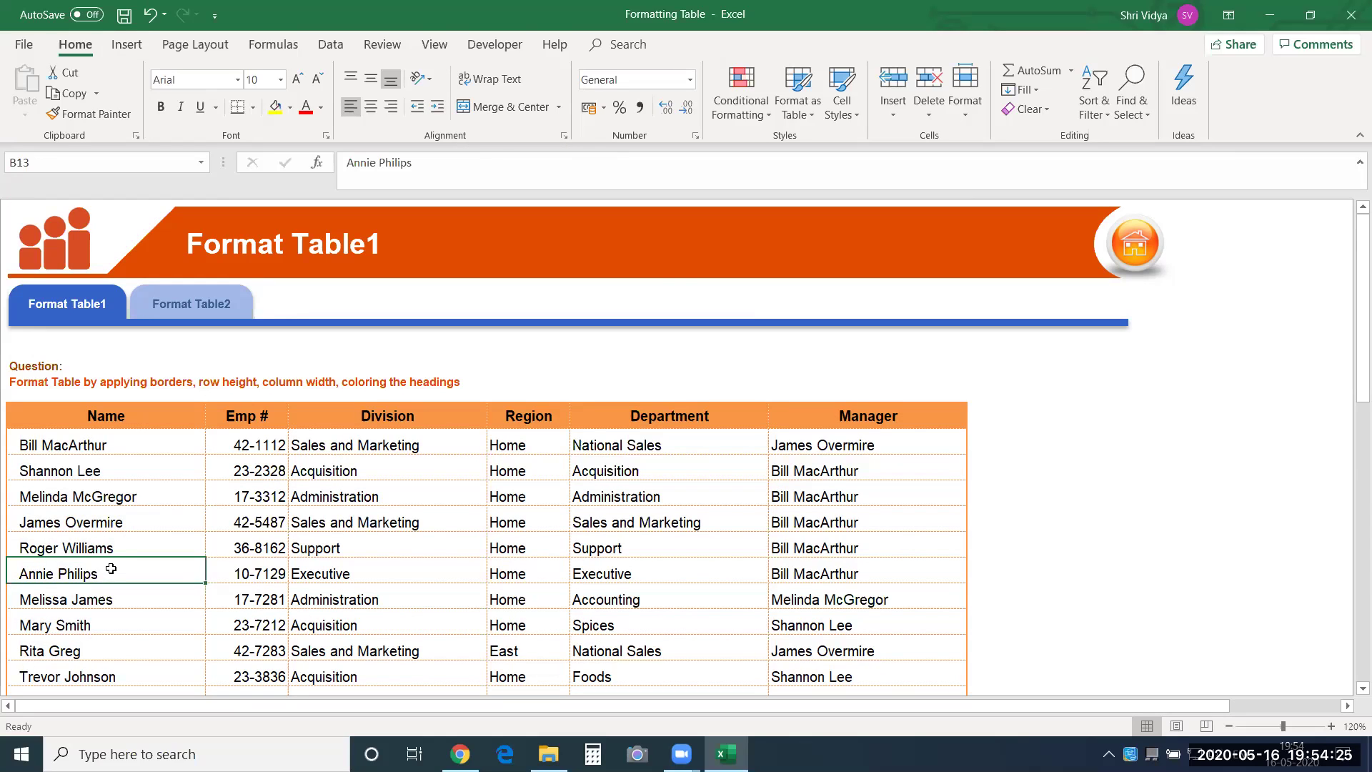
left_click(387, 444)
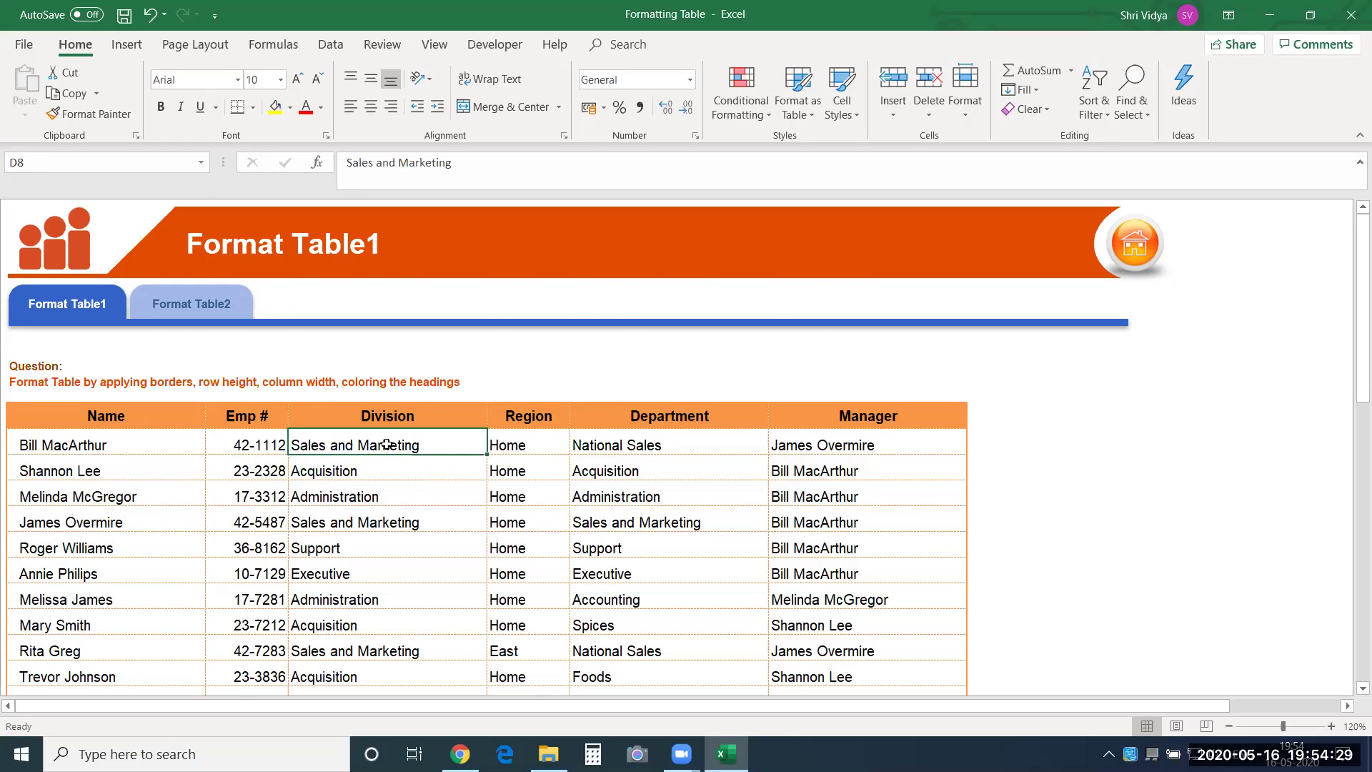
key("ctrl+shift+Down")
scroll(386, 444, "up", 10)
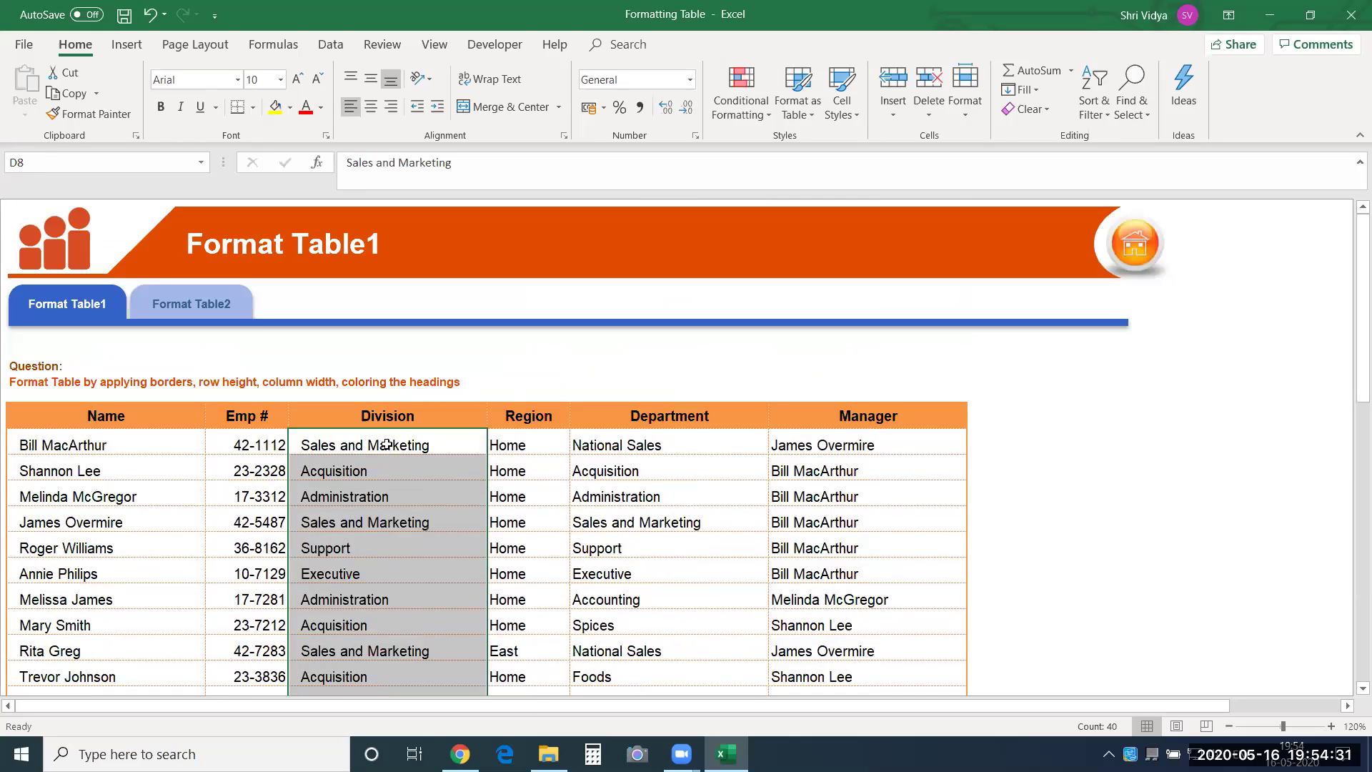
Increase the indent of all Department and Manager entries below their headers by one level.
key("Right")
key("Right")
key("shift+Right")
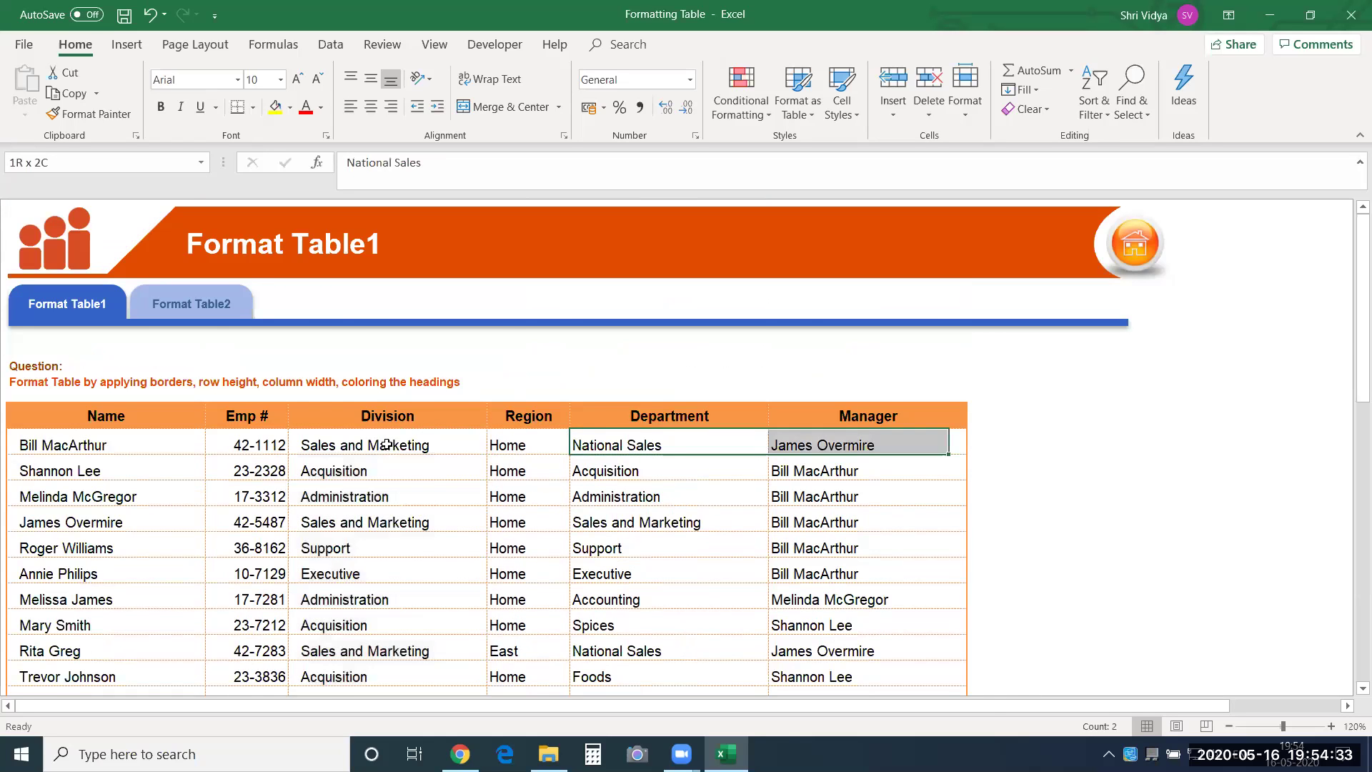
key("ctrl+shift+Down")
key("ctrl+alt+Tab")
scroll(387, 444, "up", 12)
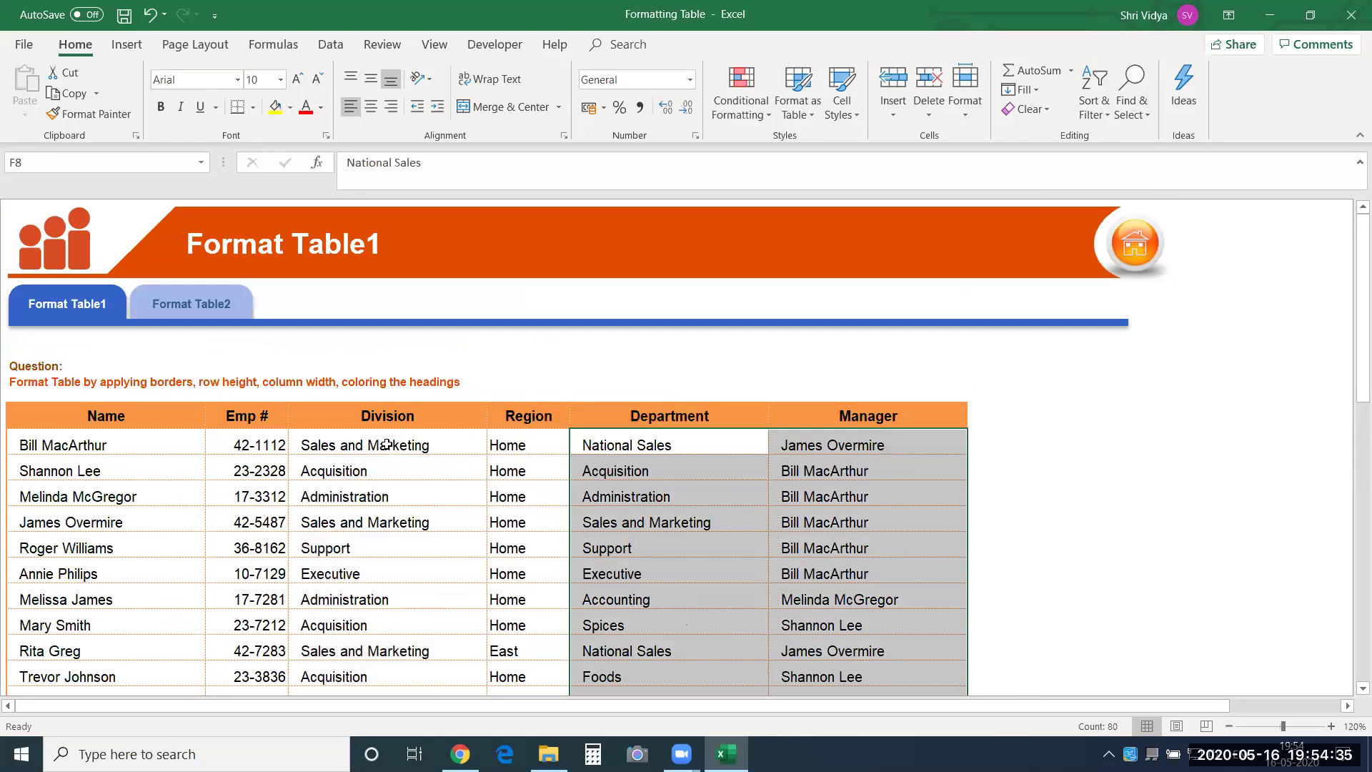
left_click(107, 568)
left_click(103, 442)
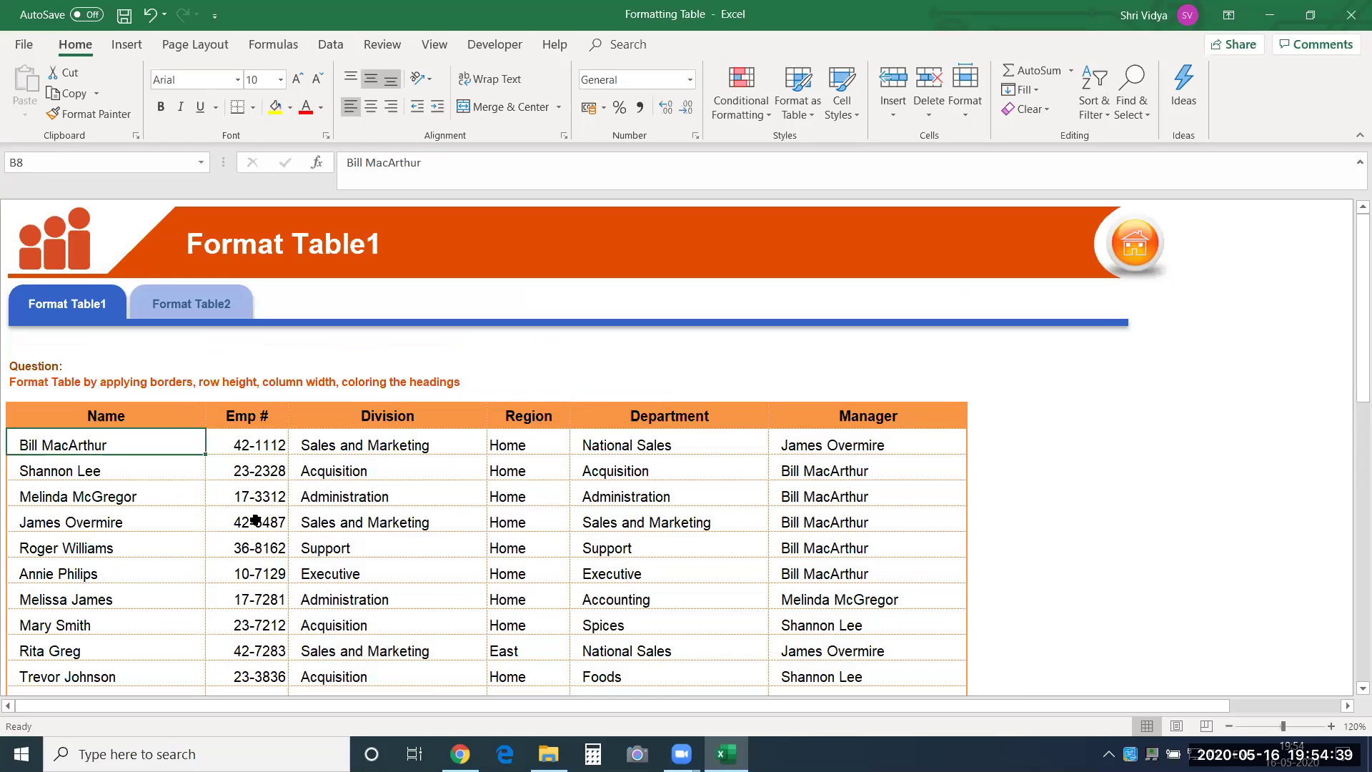
left_click(79, 470)
left_click_drag(91, 443, 108, 647)
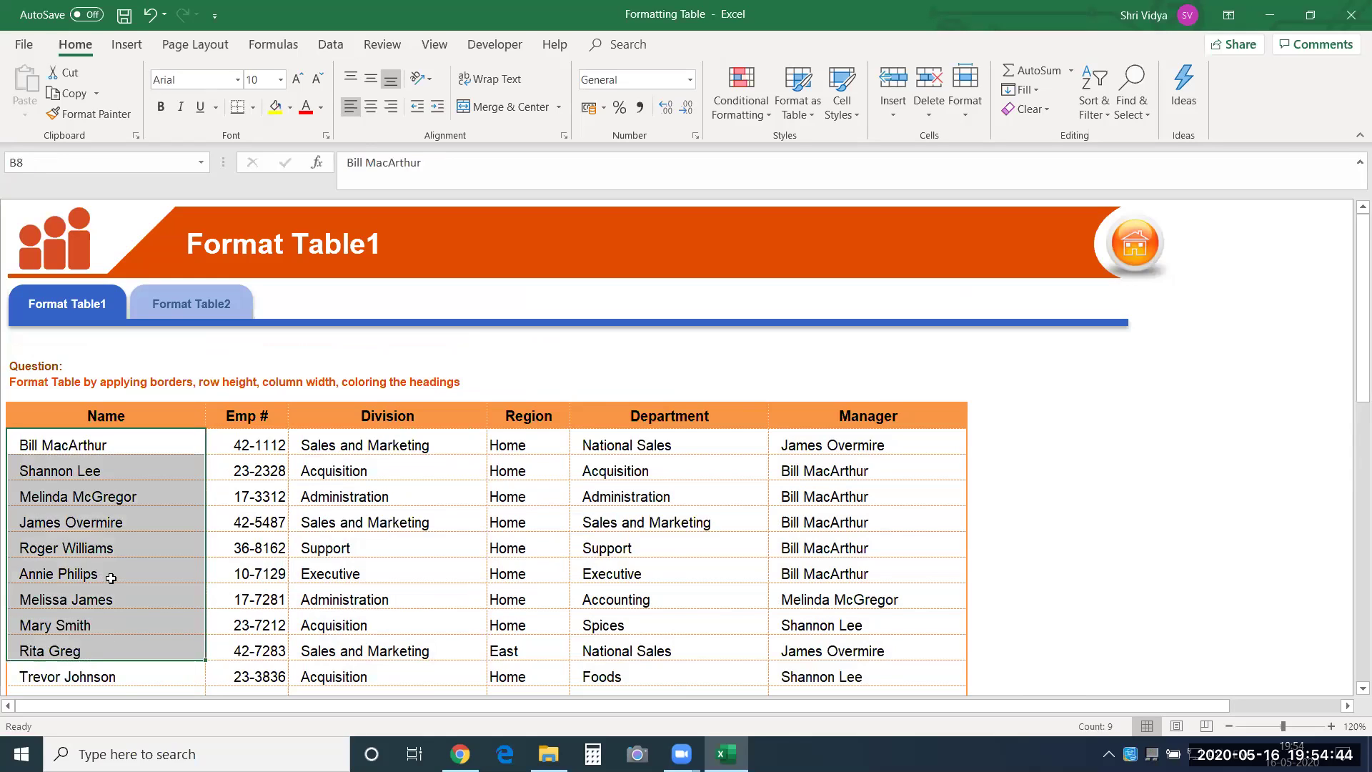
left_click(111, 577)
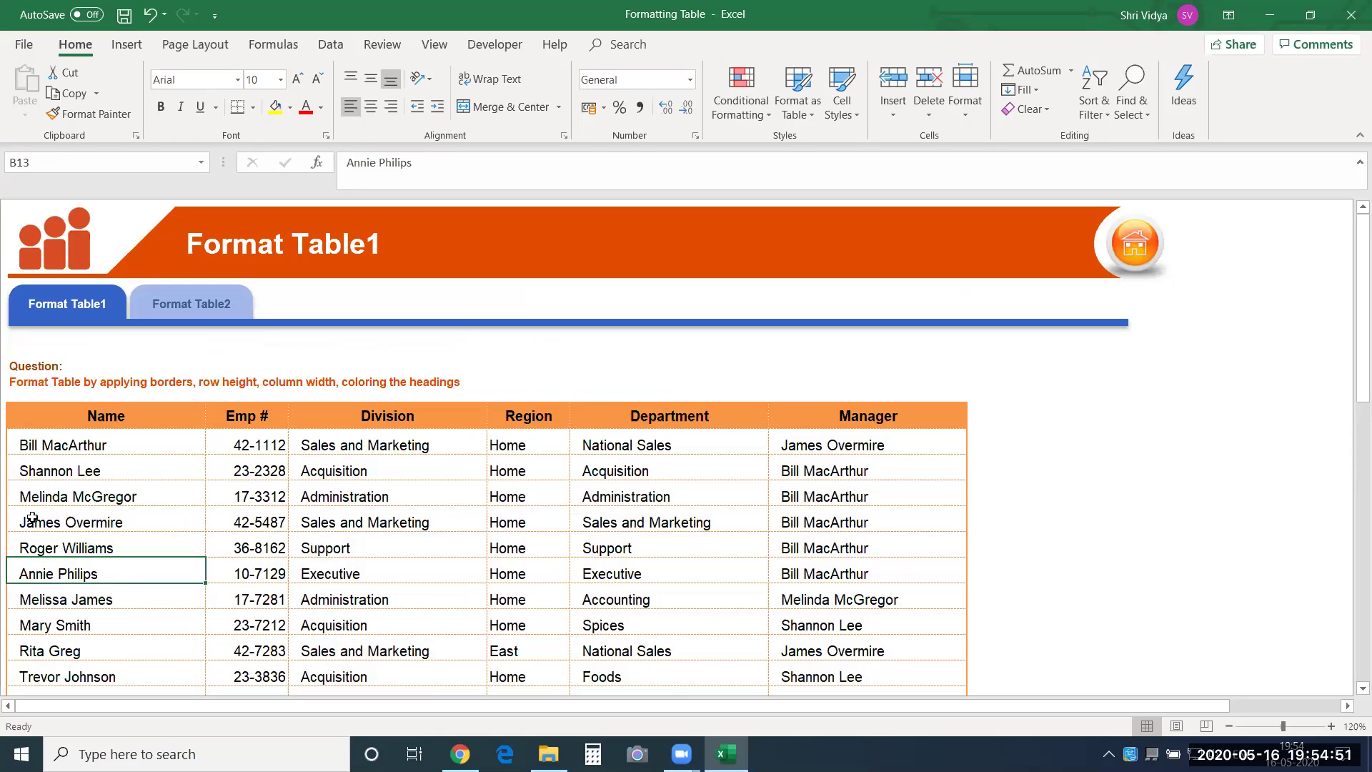
Centre all employee numbers below the Emp # header horizontally.
left_click(258, 445)
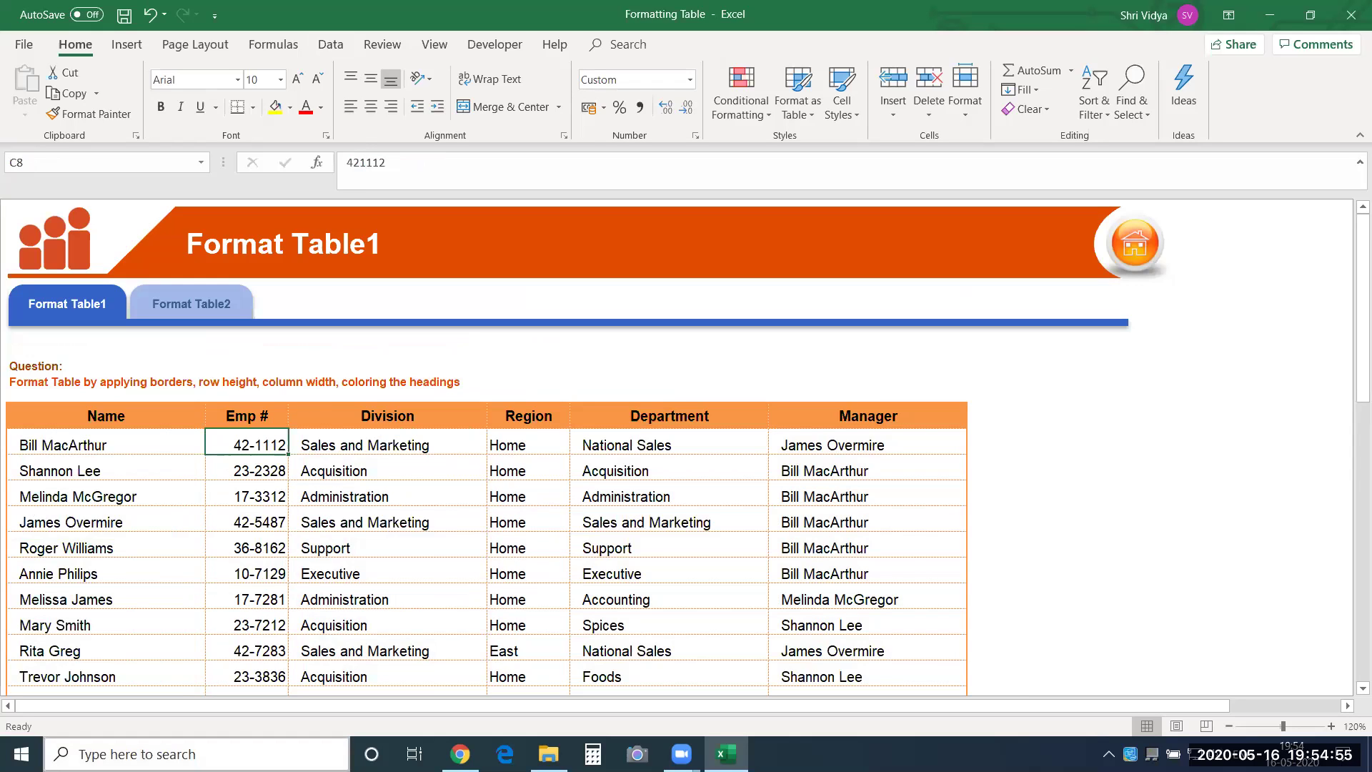
key("ctrl+shift+Down")
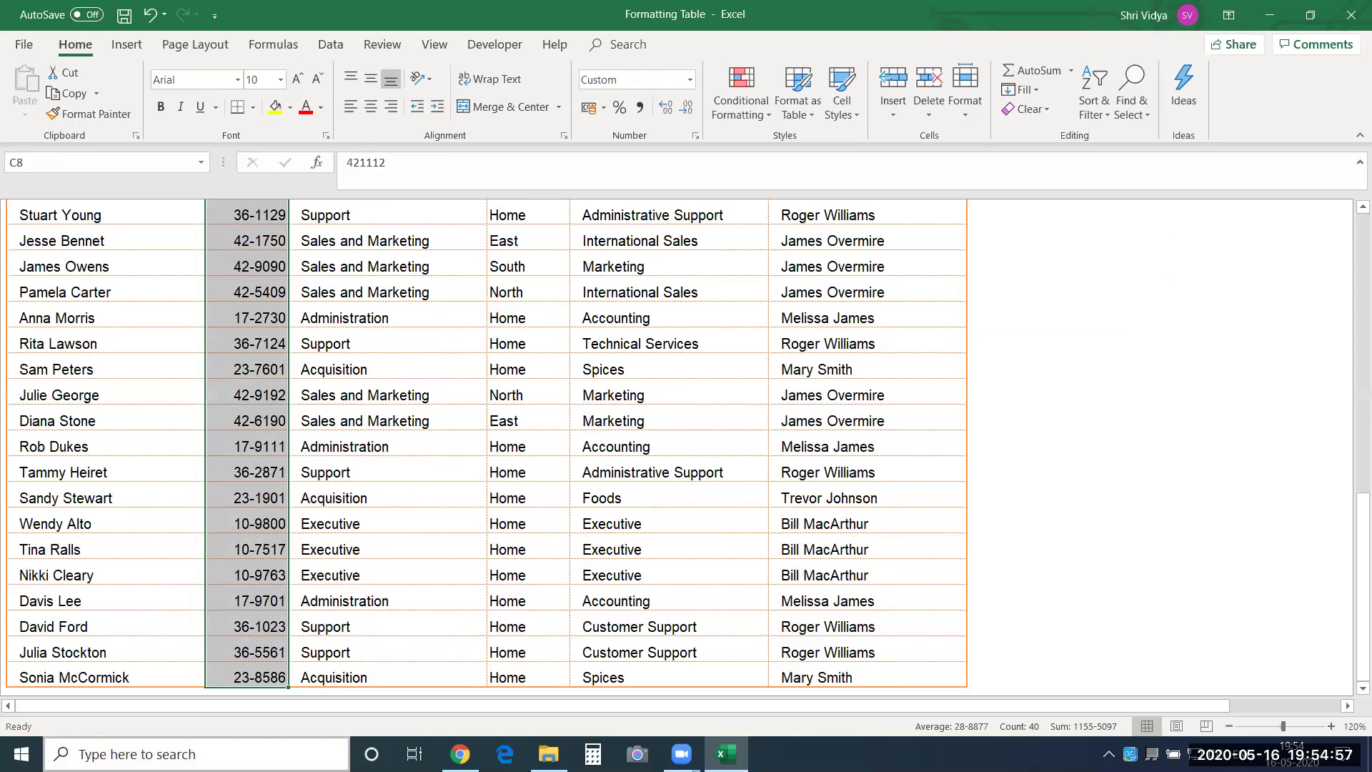
left_click(373, 106)
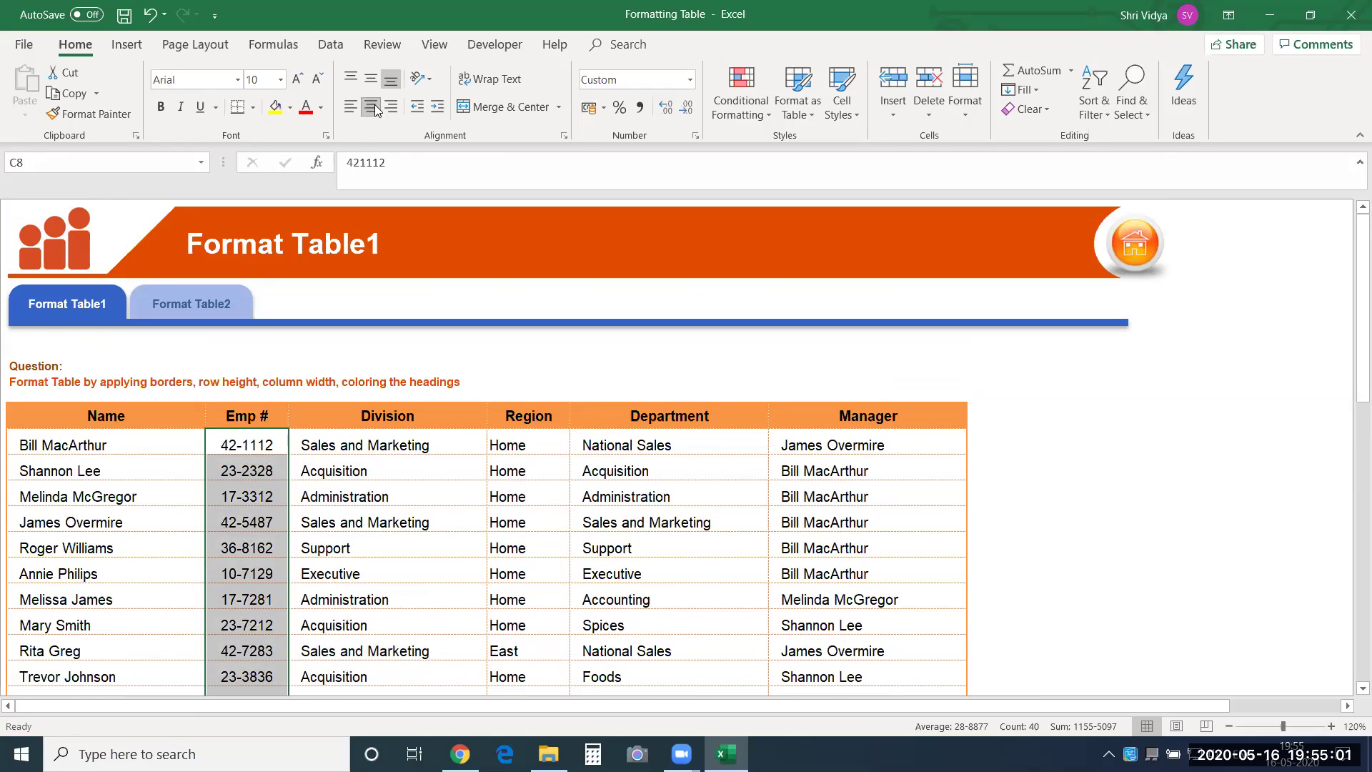
Centre all Region entries below the header horizontally.
key("Right")
key("Right")
key("ctrl+shift+Down")
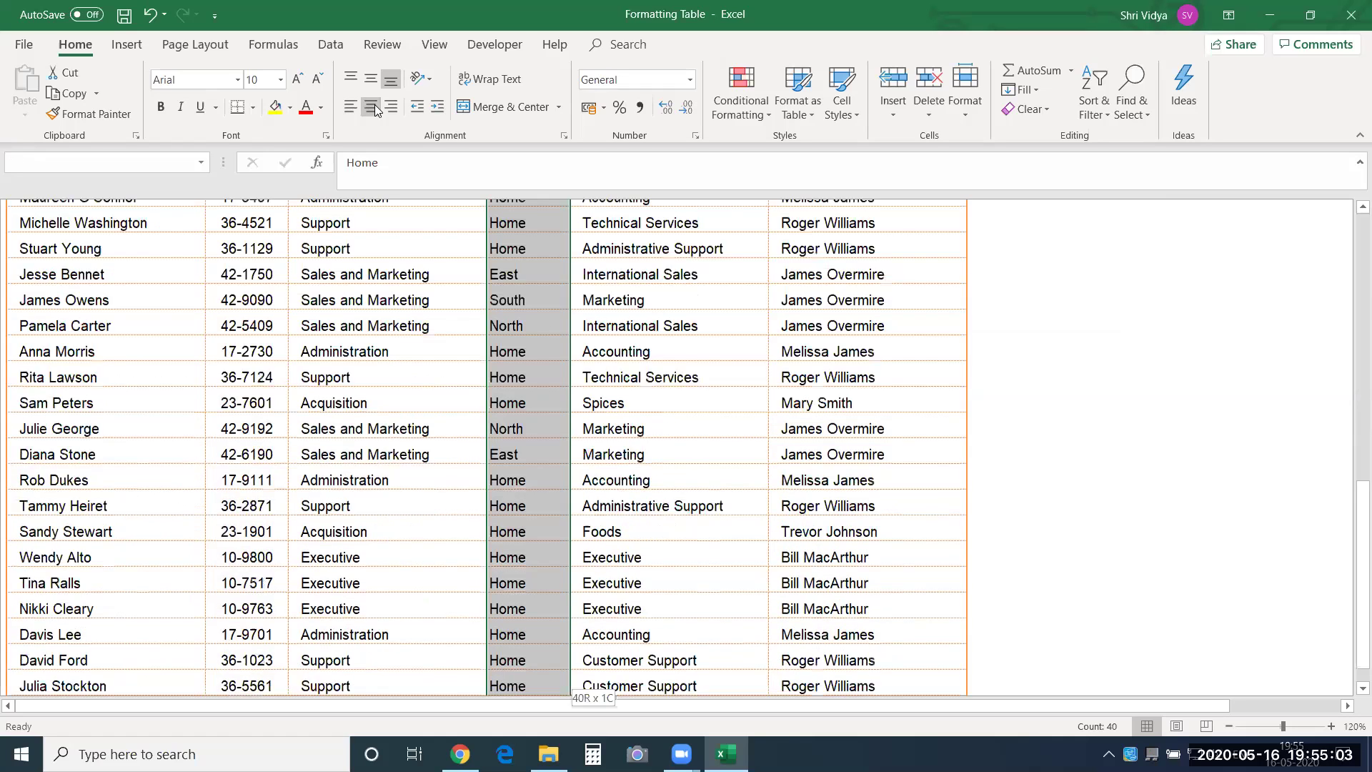
left_click(374, 106)
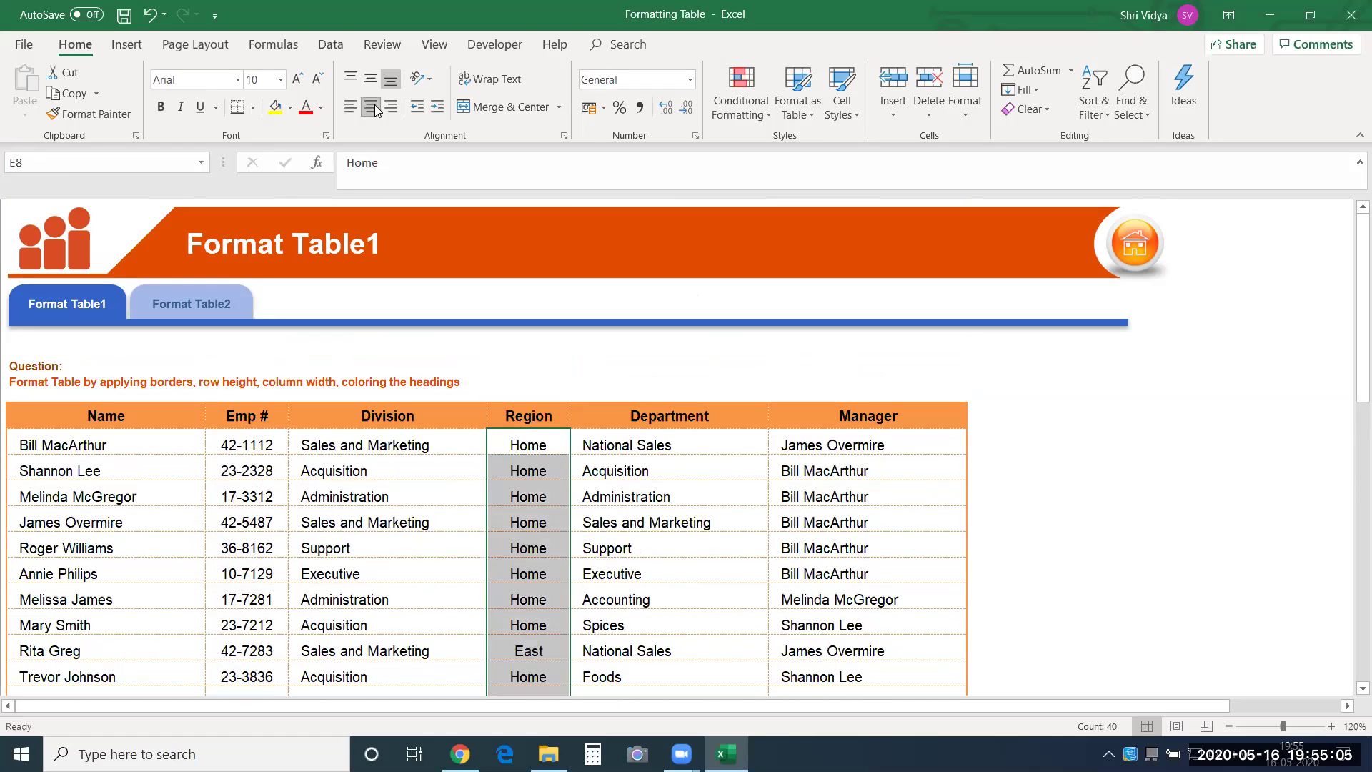
Review the formatted employee table down to its last row and back up to the heading area.
key("Up")
key("Down")
key("Left")
key("Left")
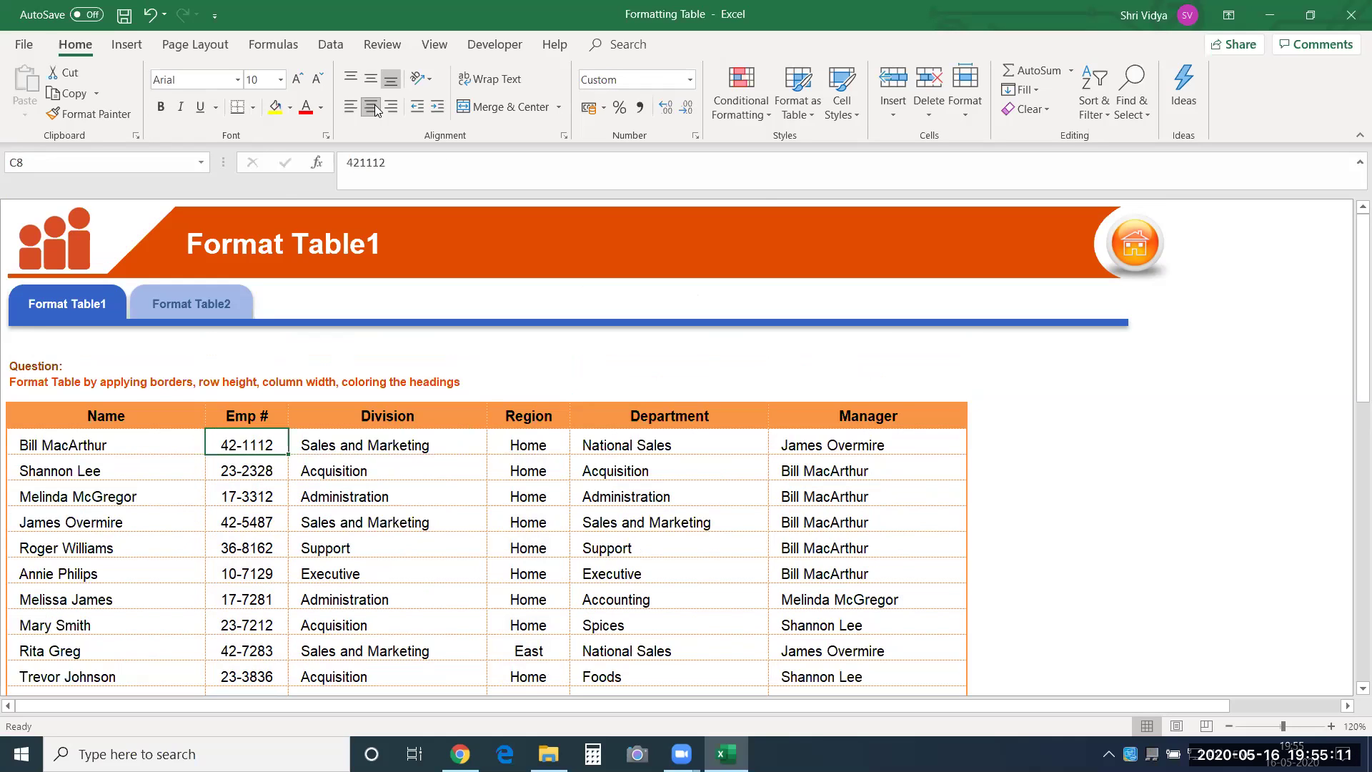
key("ctrl+Down")
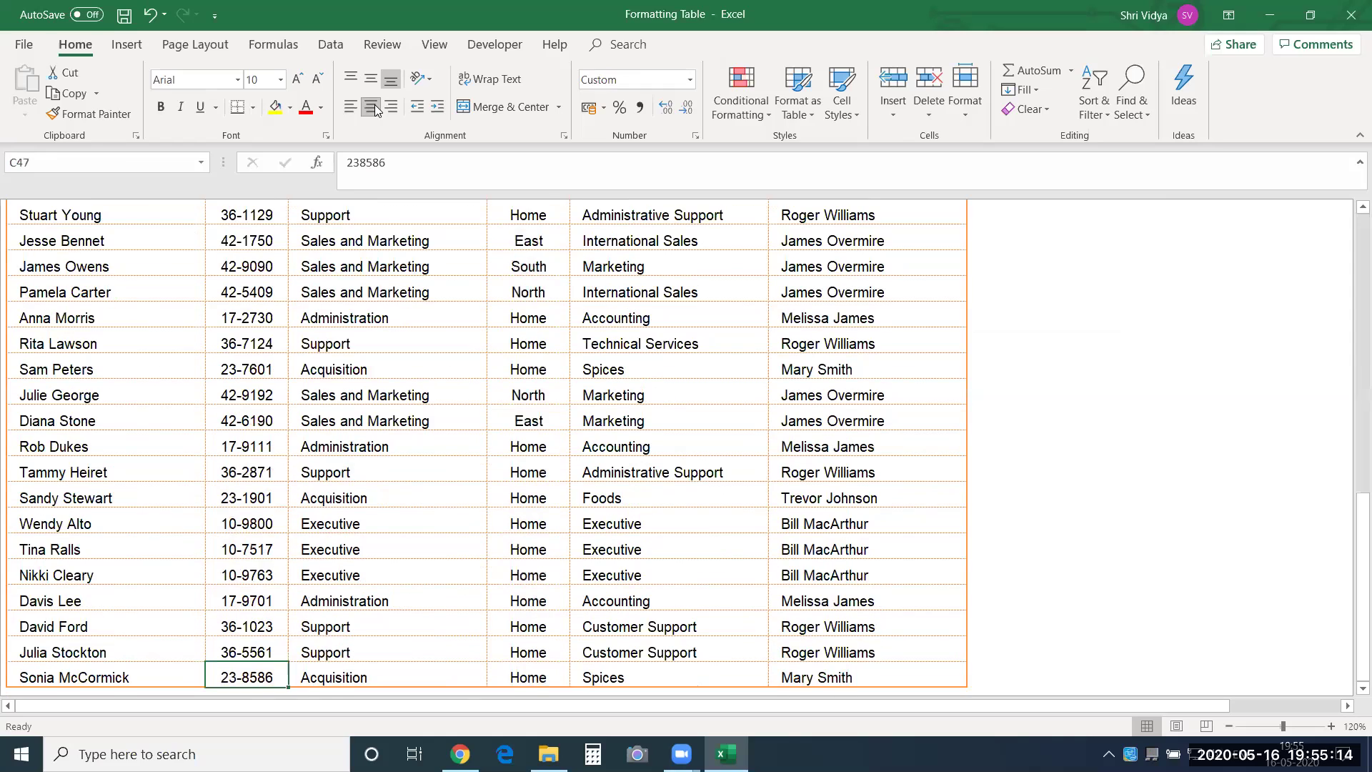
key("ctrl+Up")
key("Up")
key("Up")
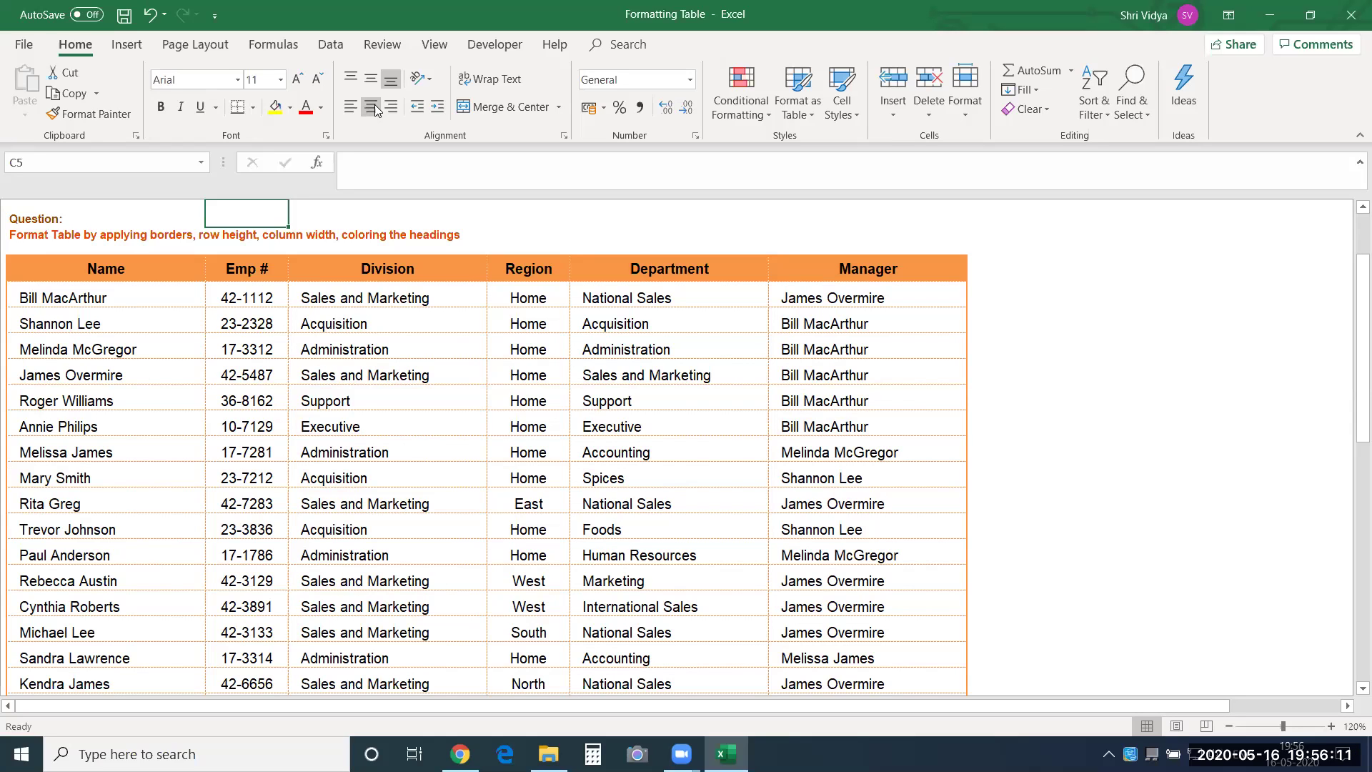
key("Up")
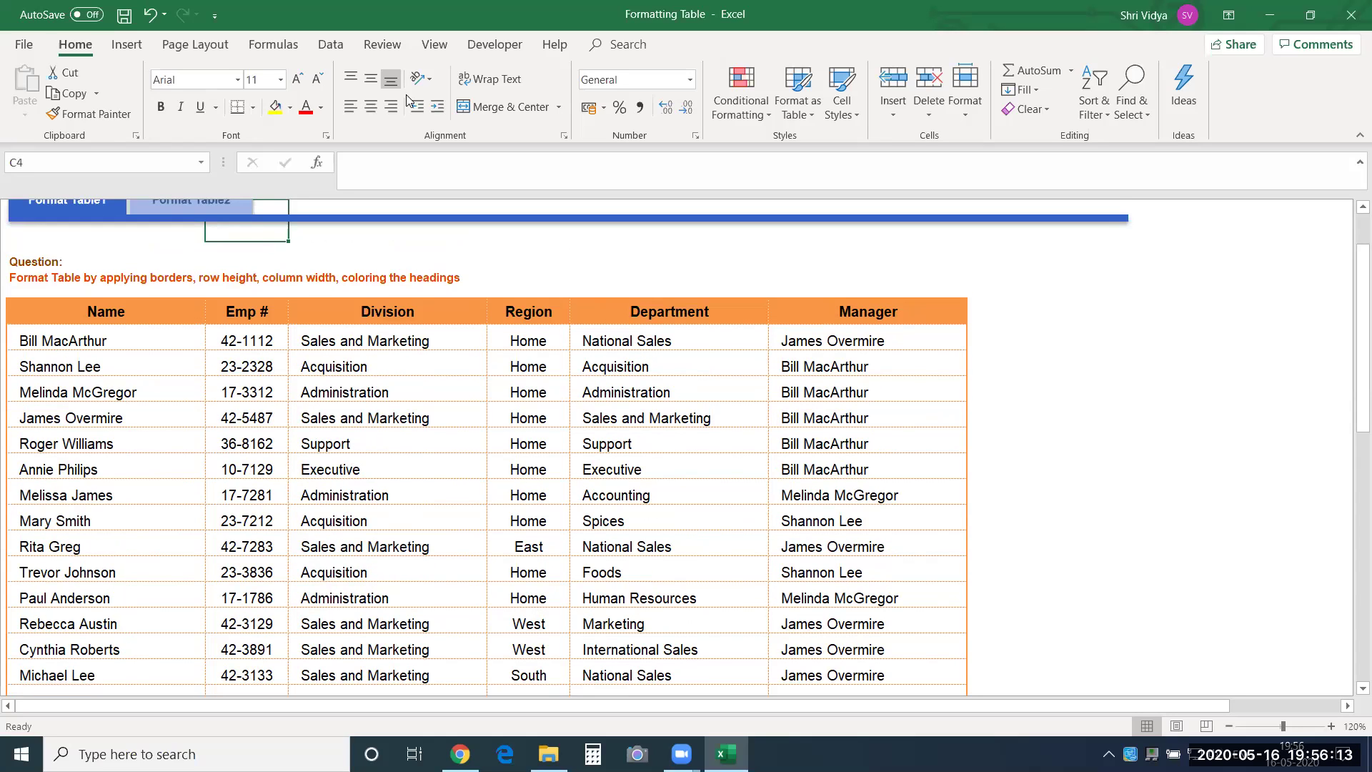
View the unformatted bonus sales table on Format Table2 and return to the Format Table1 sheet.
left_click(183, 211)
left_click(74, 470)
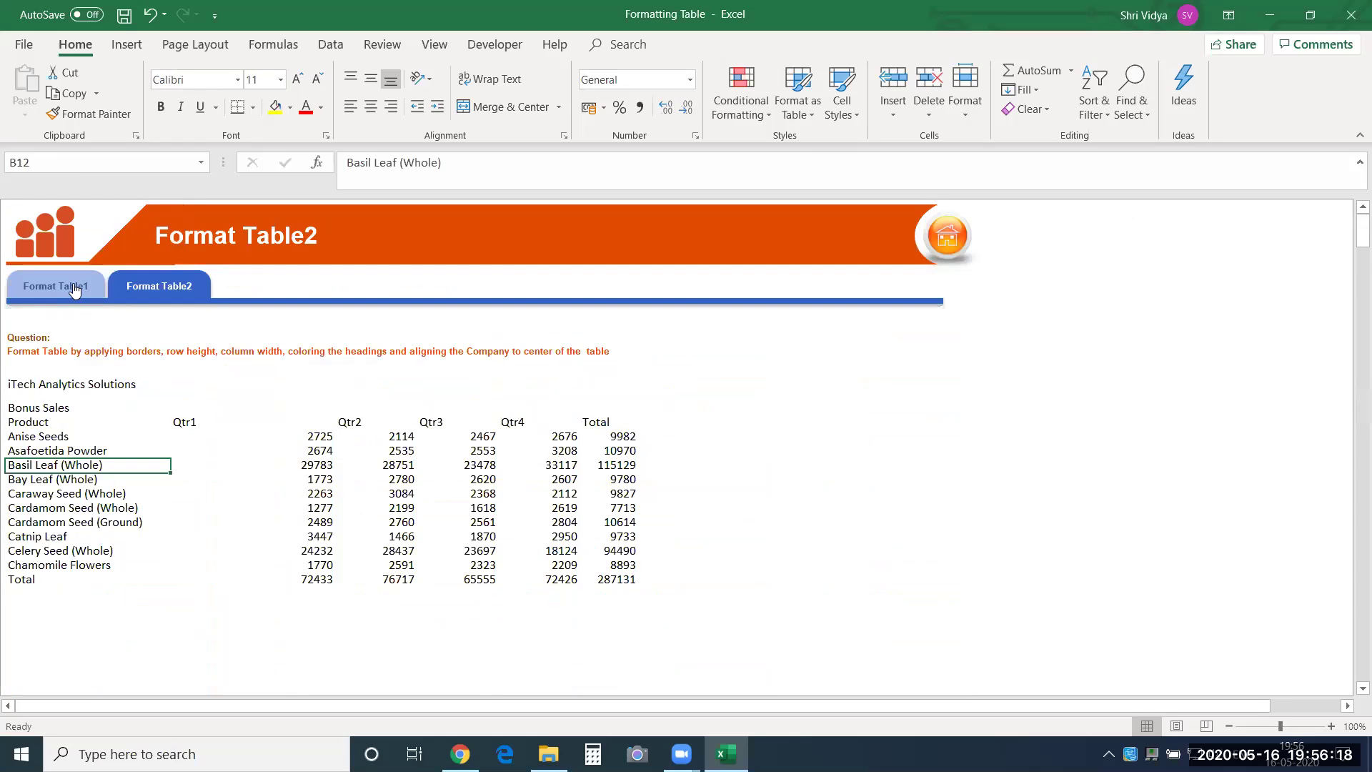
left_click(74, 289)
left_click(90, 512)
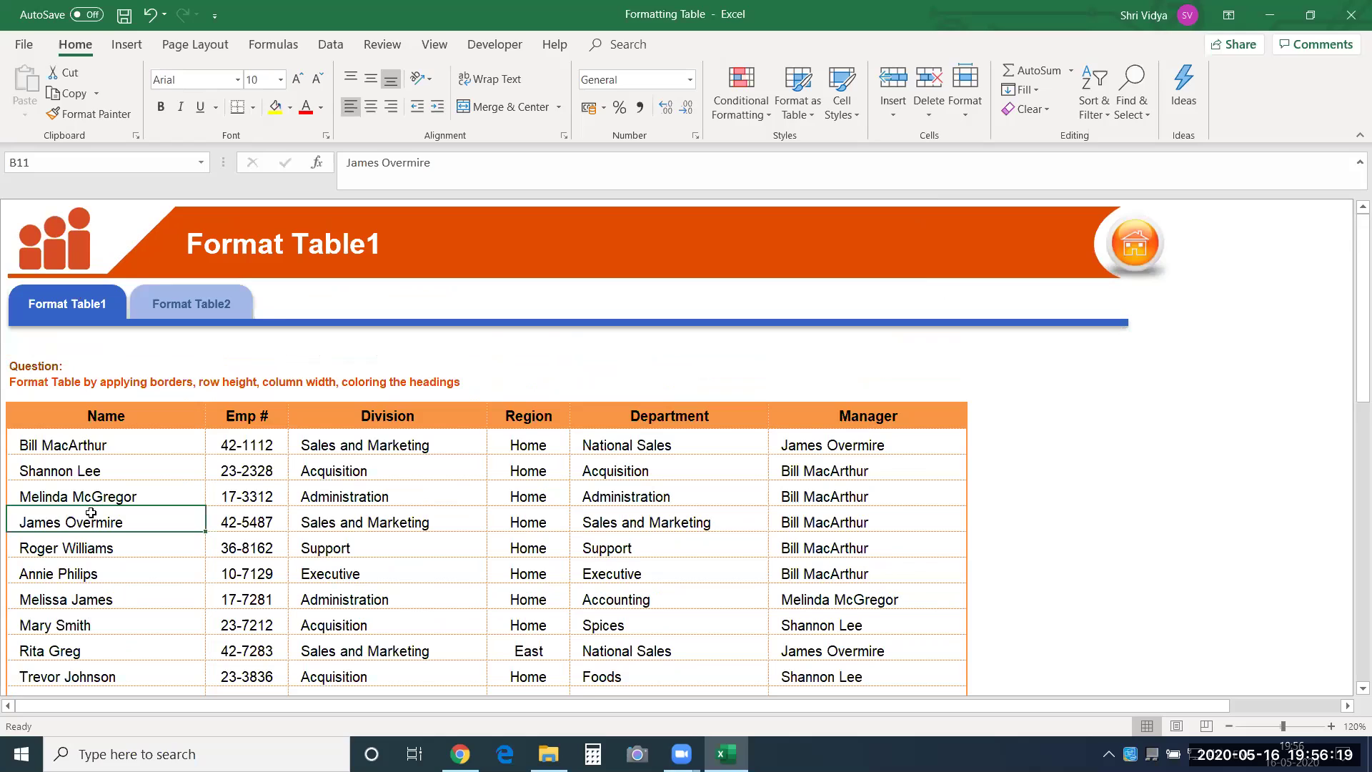